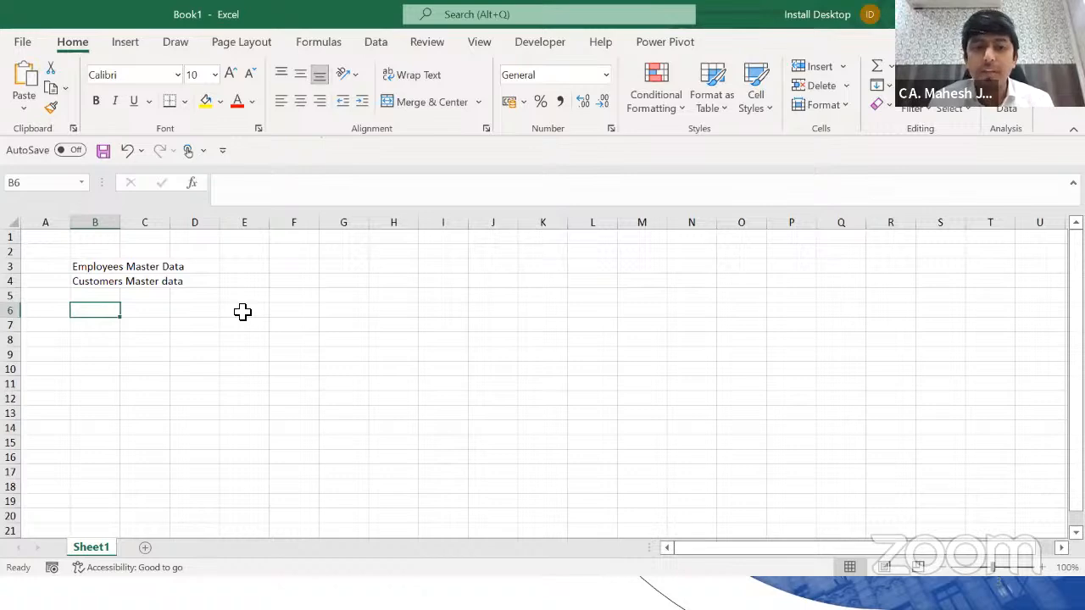
Step: Enter headings Sno and Empl o in row 7 with sample values 1 and 1234 beneath
key(Up)
key(Up)
key(Up)
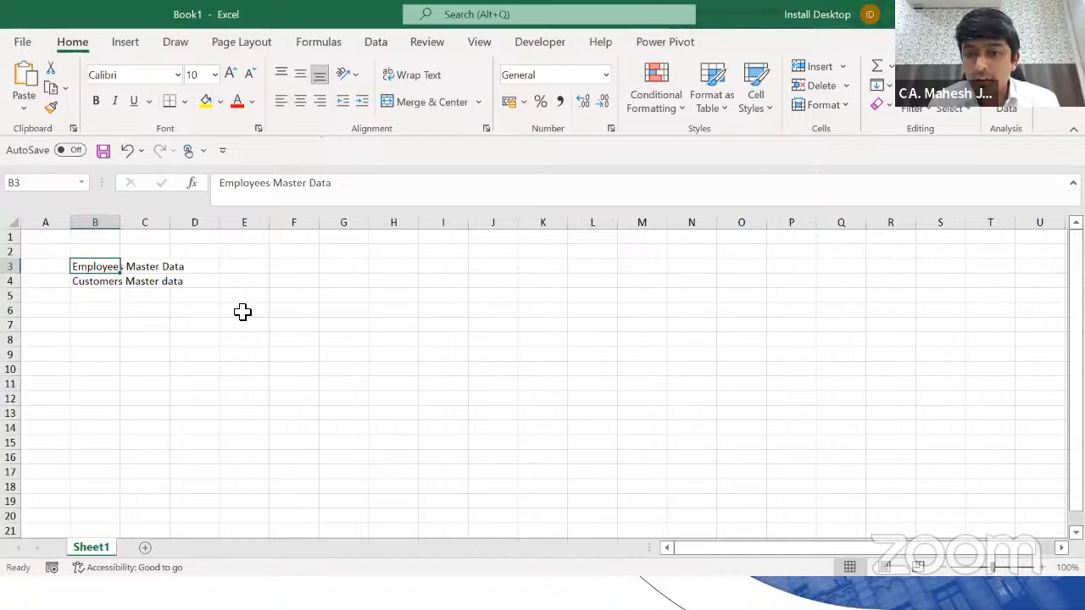
key(Down)
key(Down)
key(Down)
key(Down)
key(Down)
key(Down)
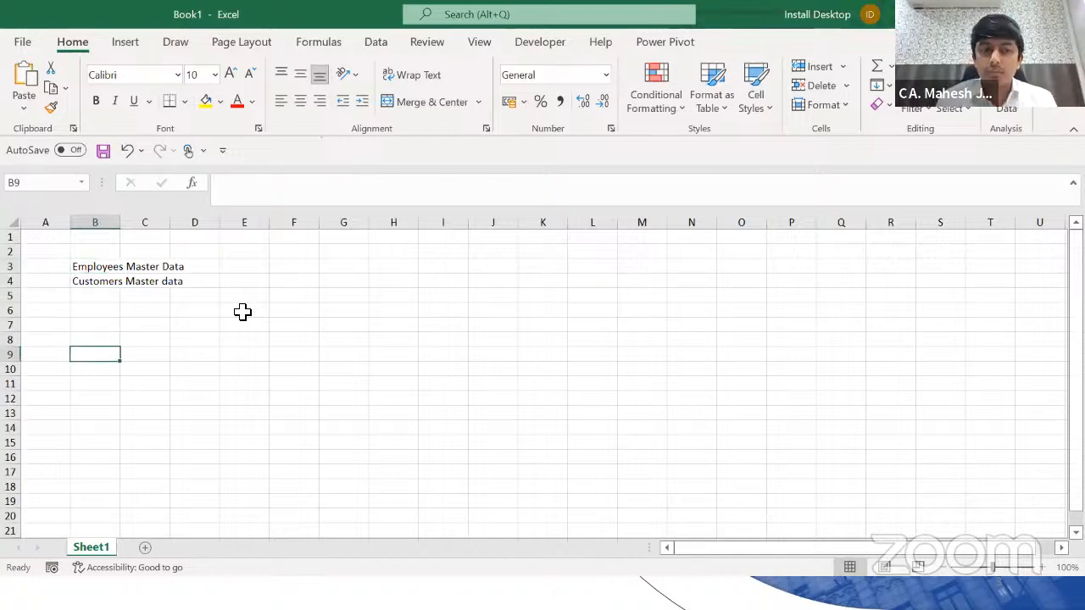
key(Up)
key(Up)
key(Right)
text(Sno)
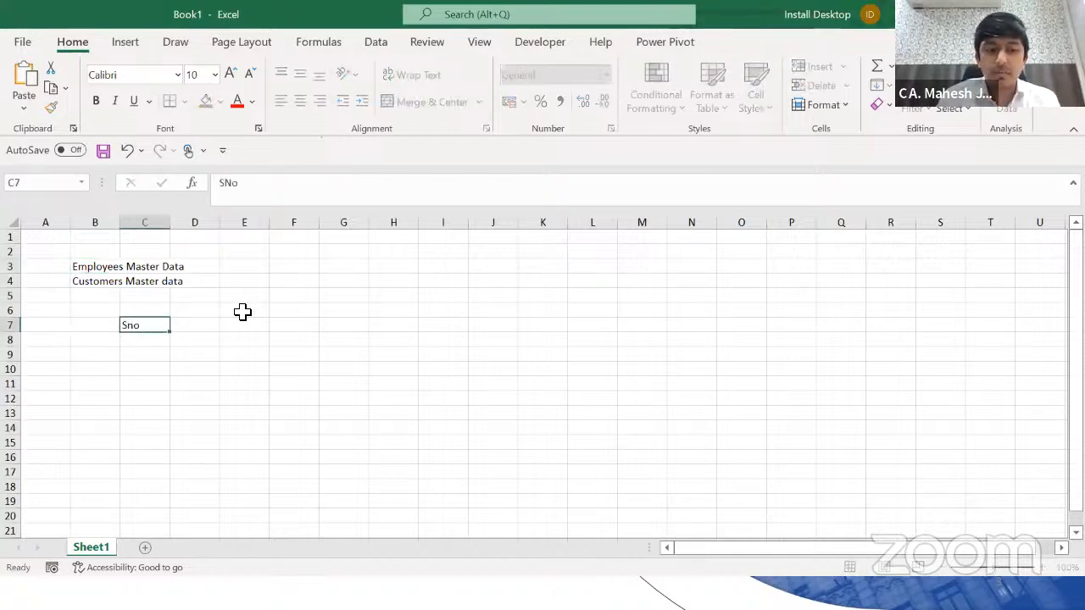
key(Return)
text(1)
key(Up)
key(Right)
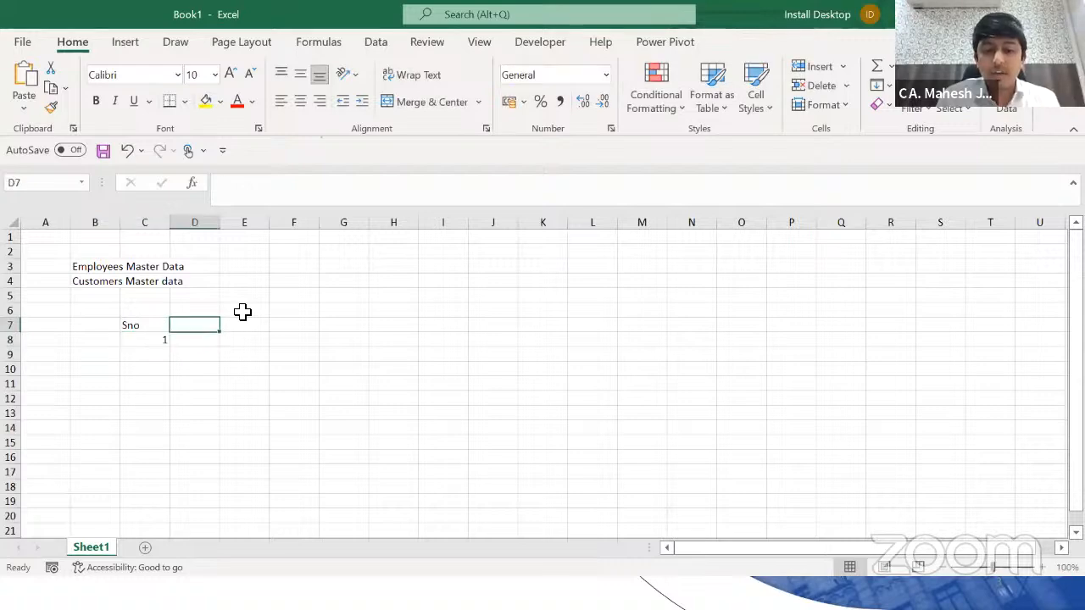
text(Empl o)
key(Return)
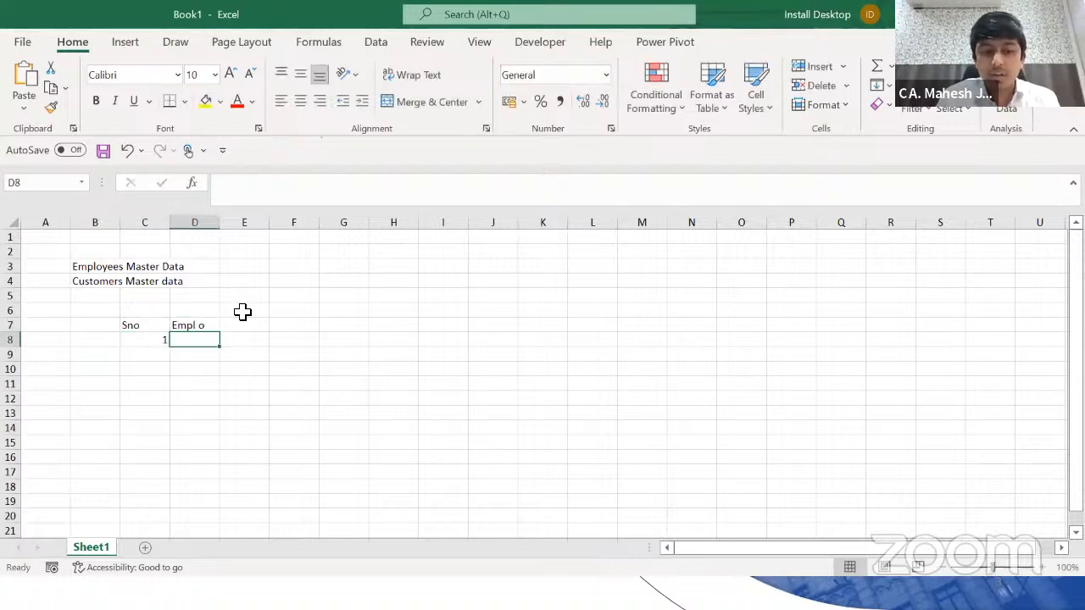
text(1234)
key(Return)
key(Up)
key(Right)
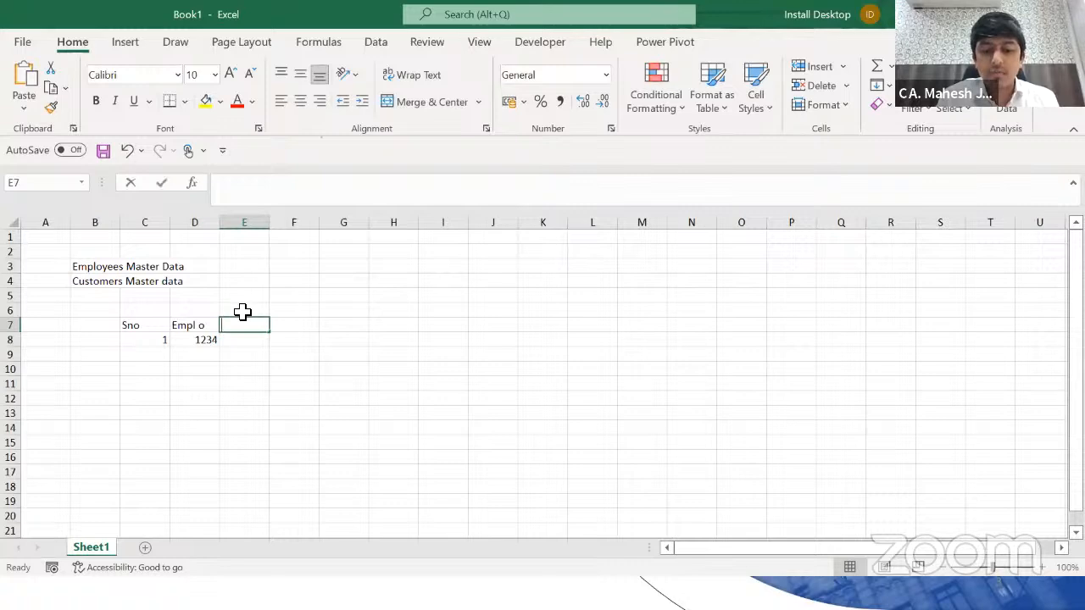
Step: Add the Name and PAN headings with sample name ABCD and the employee's PAN below
text(Name)
key(Return)
text(ABC)
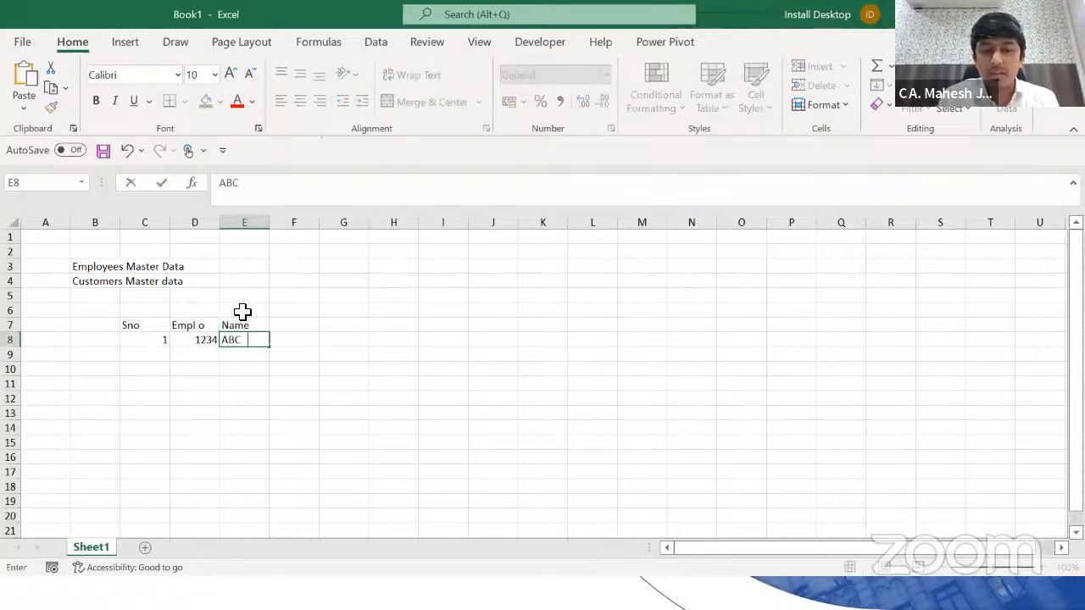
text(D)
key(Up)
key(Right)
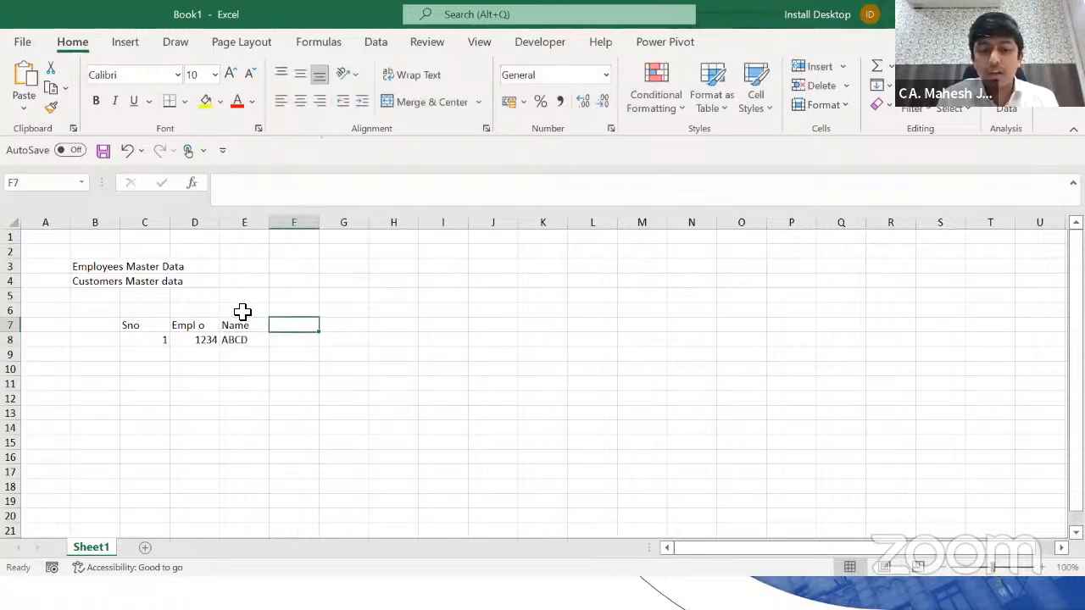
text(PAN)
key(Return)
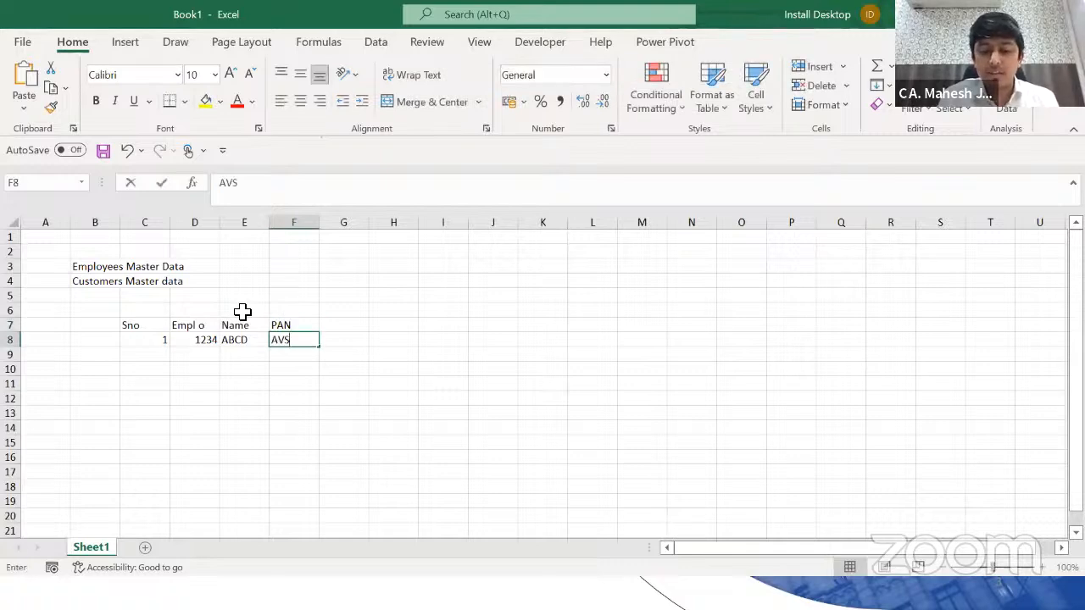
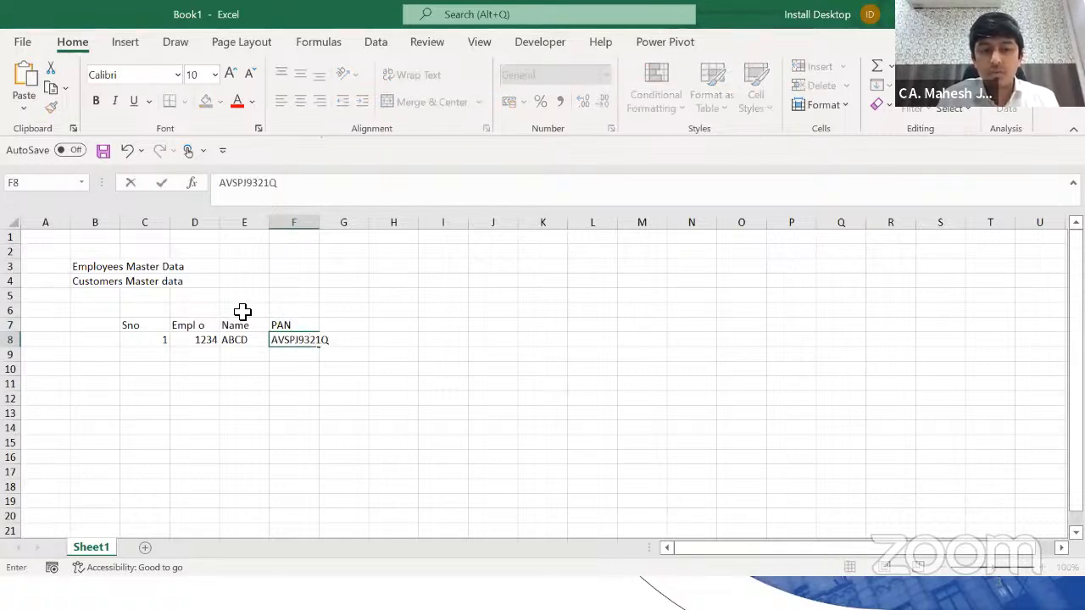
key(Up)
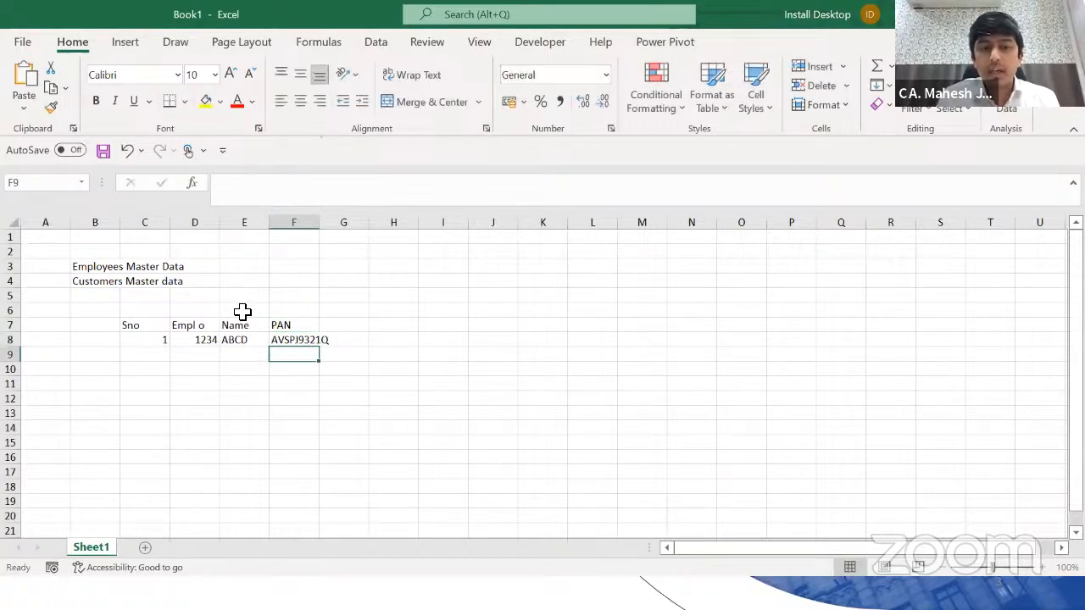
key(Right)
key(shift+Right)
key(shift+Right)
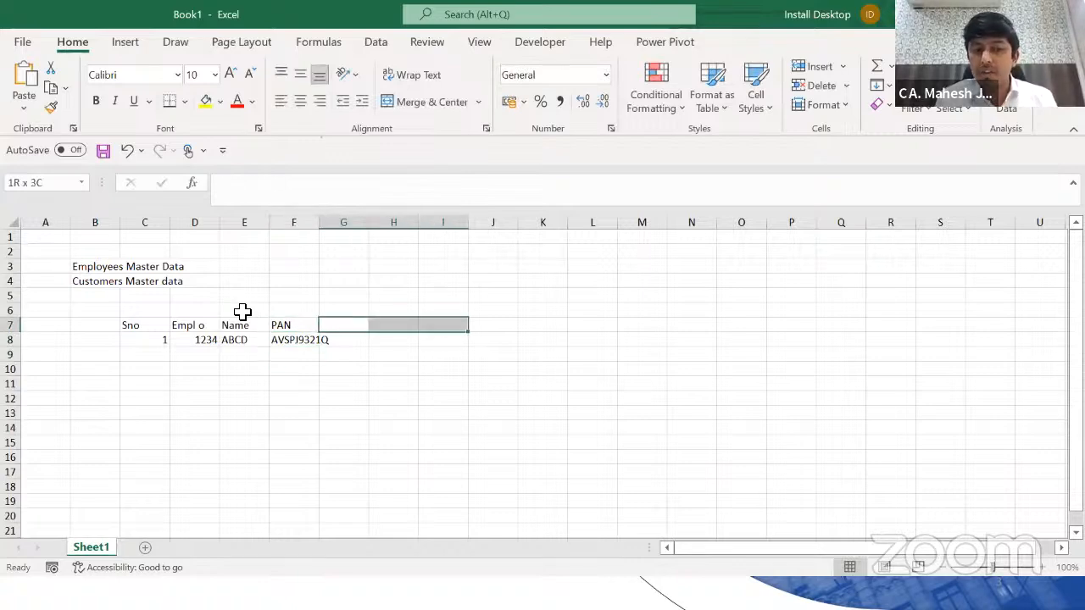
key(Left)
key(Left)
key(Left)
key(Left)
key(Left)
key(Right)
Step: Title the table 'Employee Master data' in C6
key(Up)
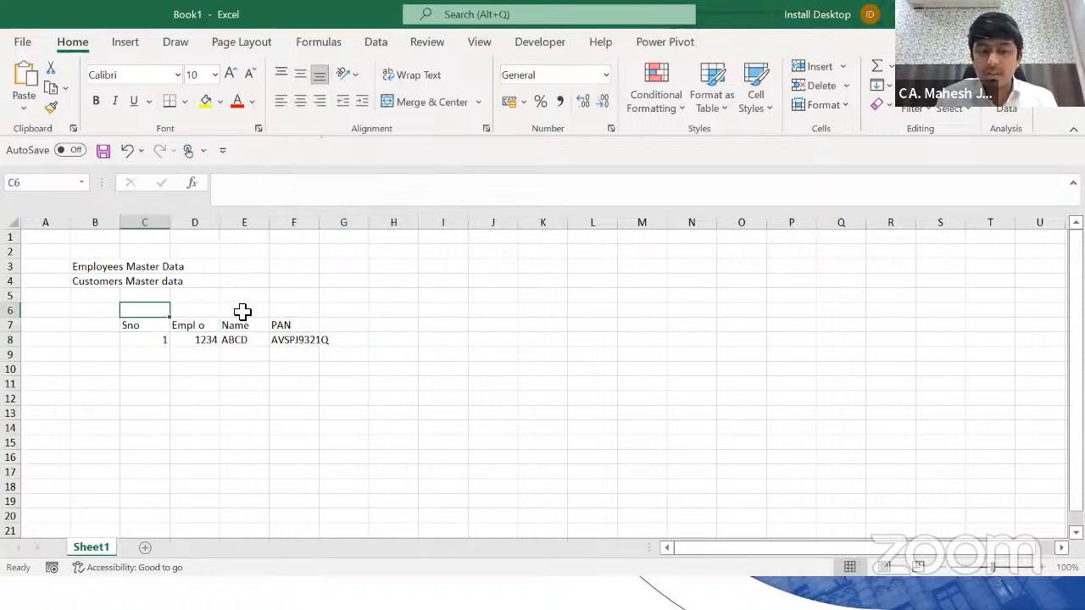
text(Employee Master data)
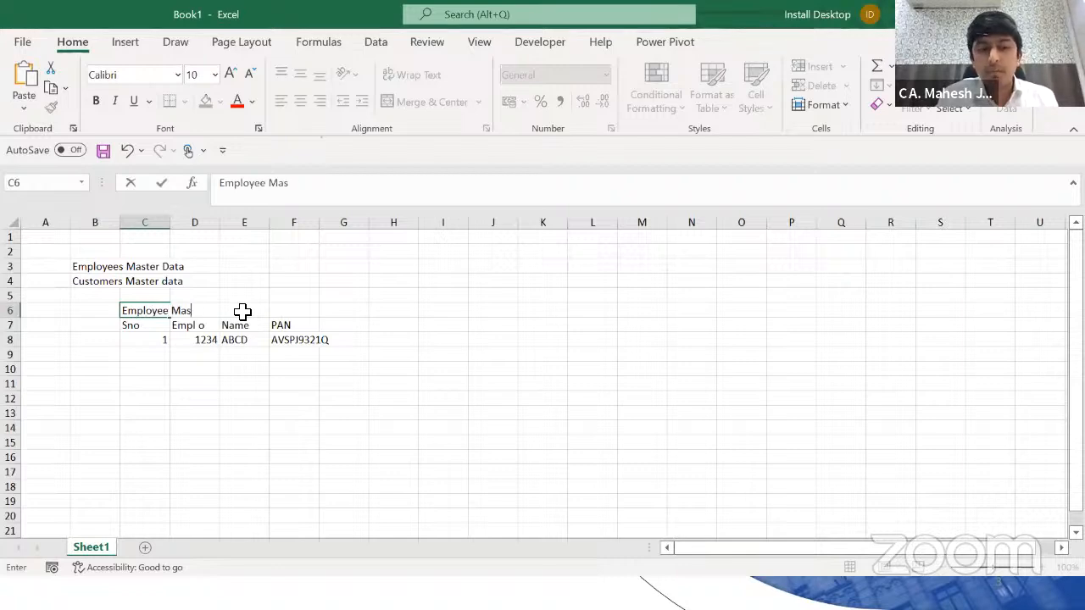
key(Return)
key(Down)
key(Down)
key(Down)
key(Down)
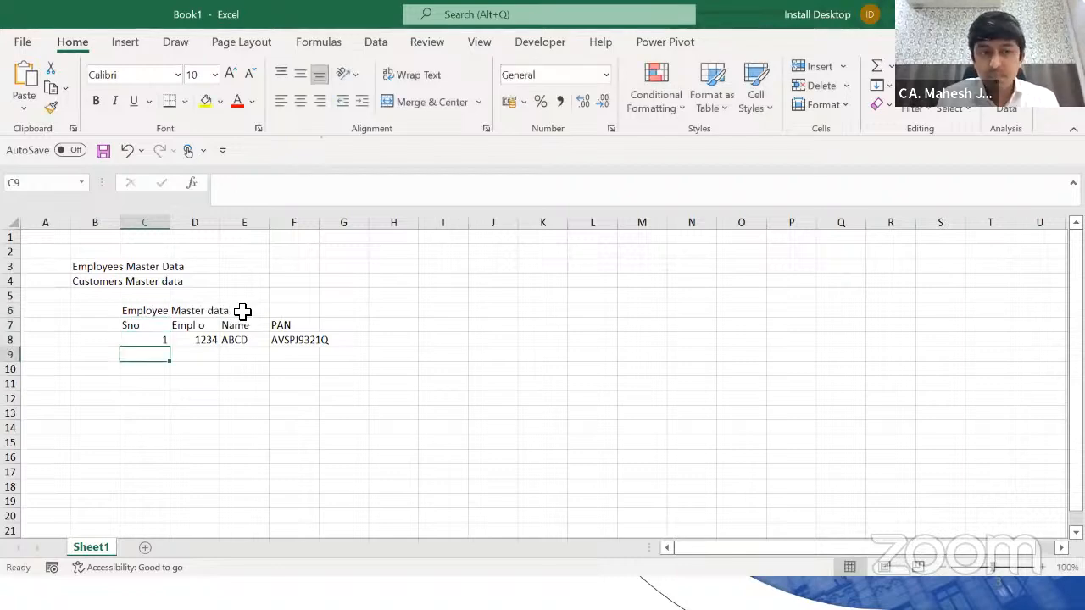
Step: Start a 'Vendor Master' table with headings S No, PAN, GSTN, Name and Trade Name
text(Vendor Master)
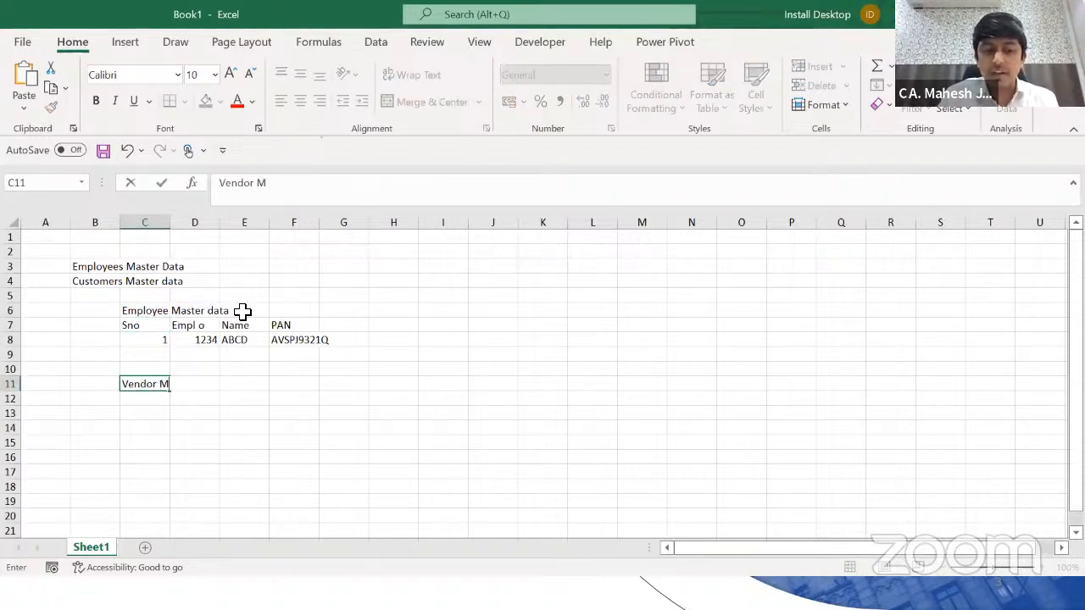
key(Return)
text(S No)
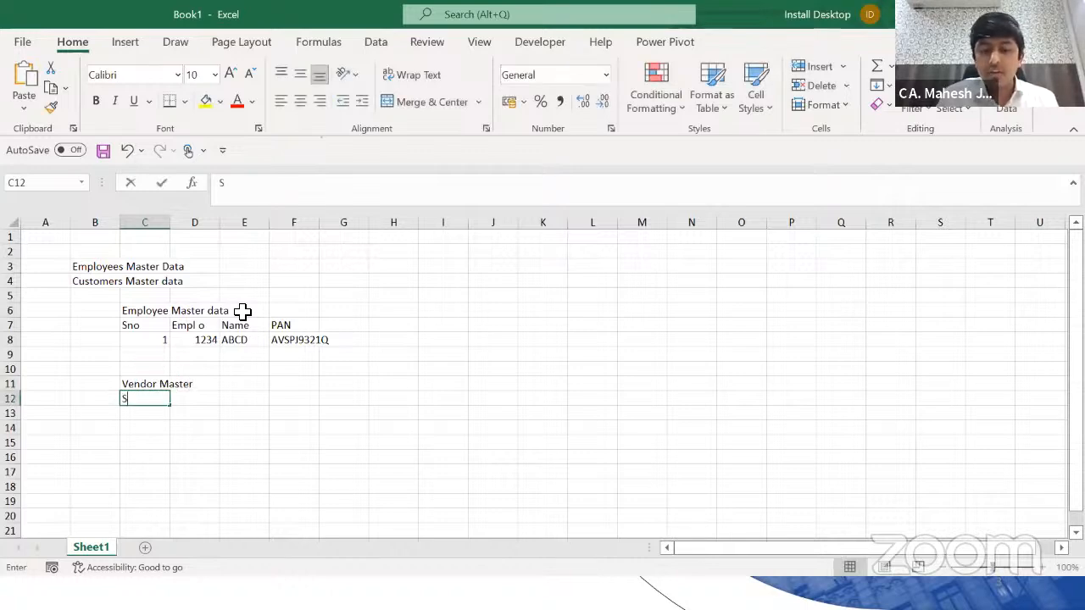
key(Return)
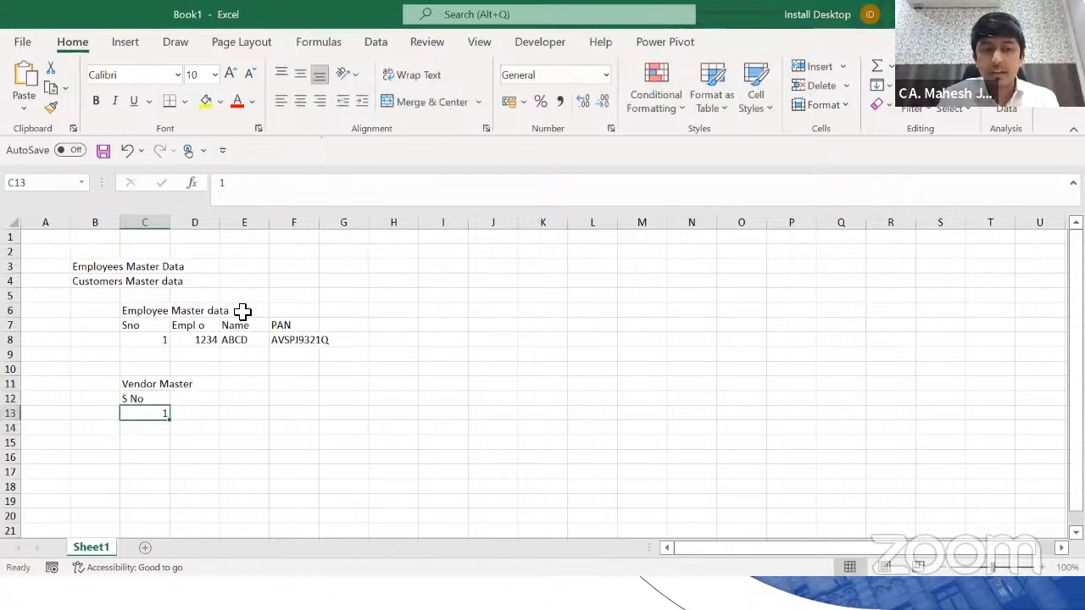
key(Up)
key(Right)
text(PAN)
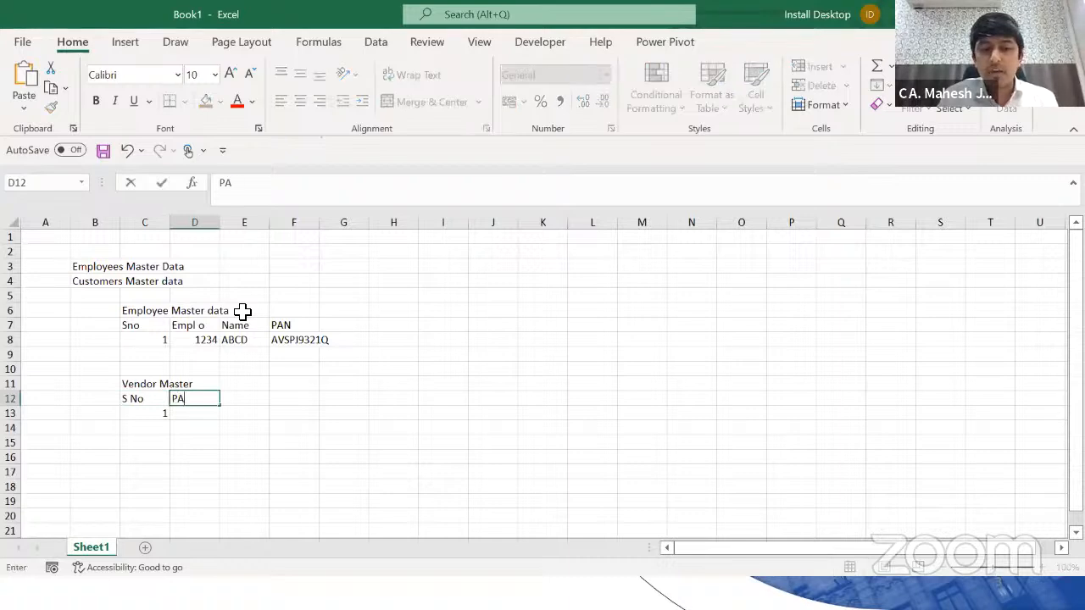
key(Return)
key(Up)
key(Right)
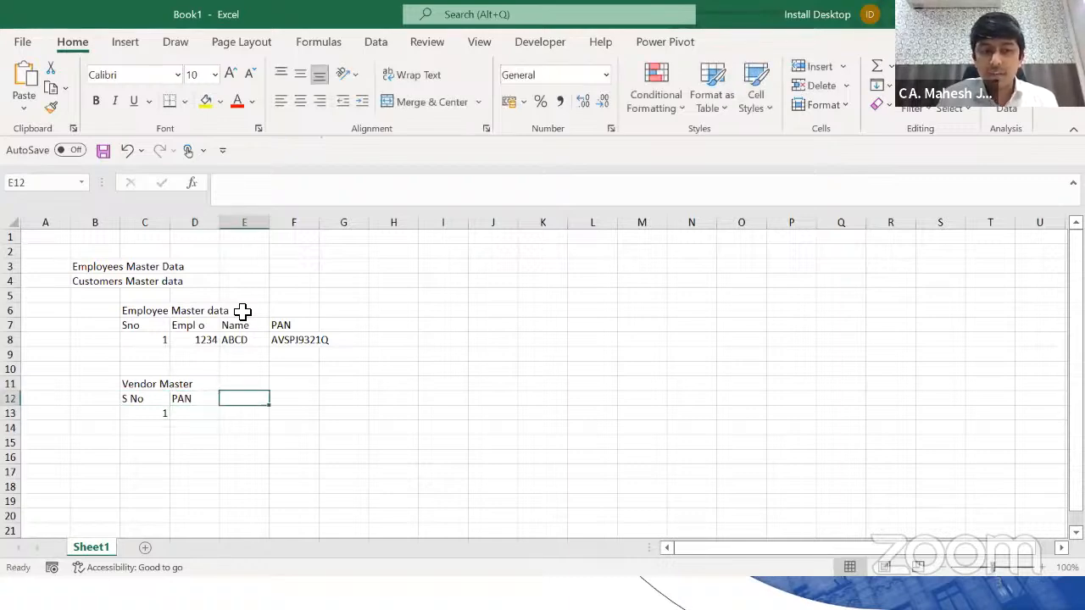
text(GSTN)
key(Tab)
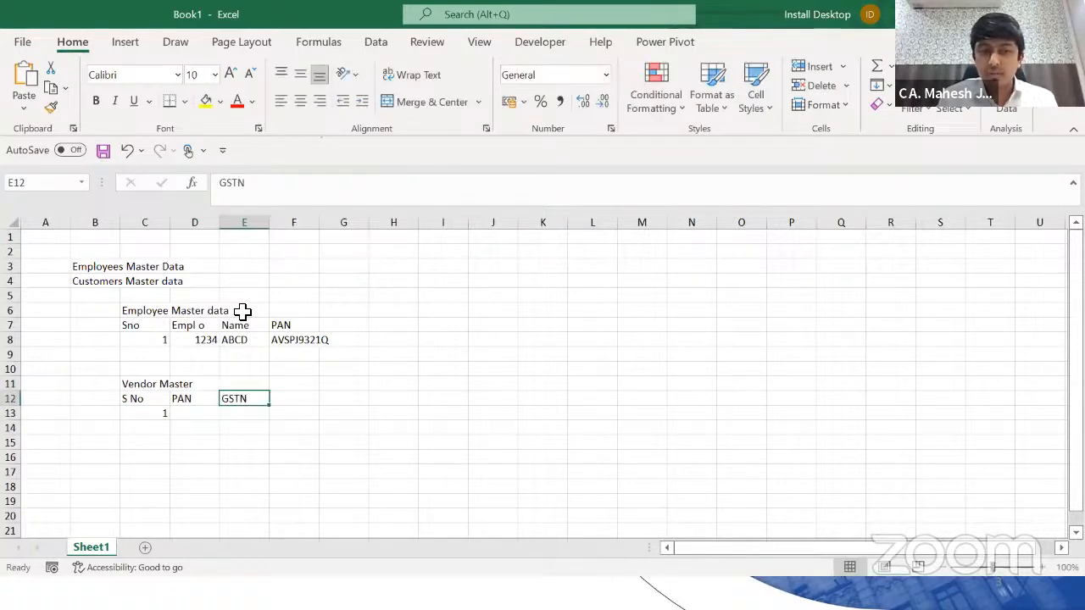
text(Name)
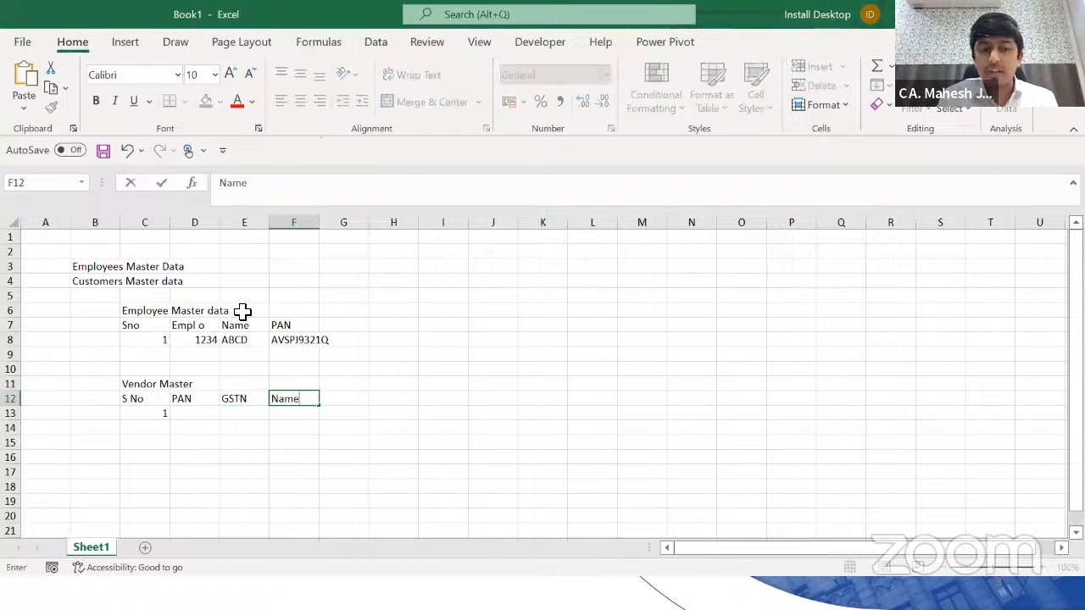
key(Tab)
text(Trade Name)
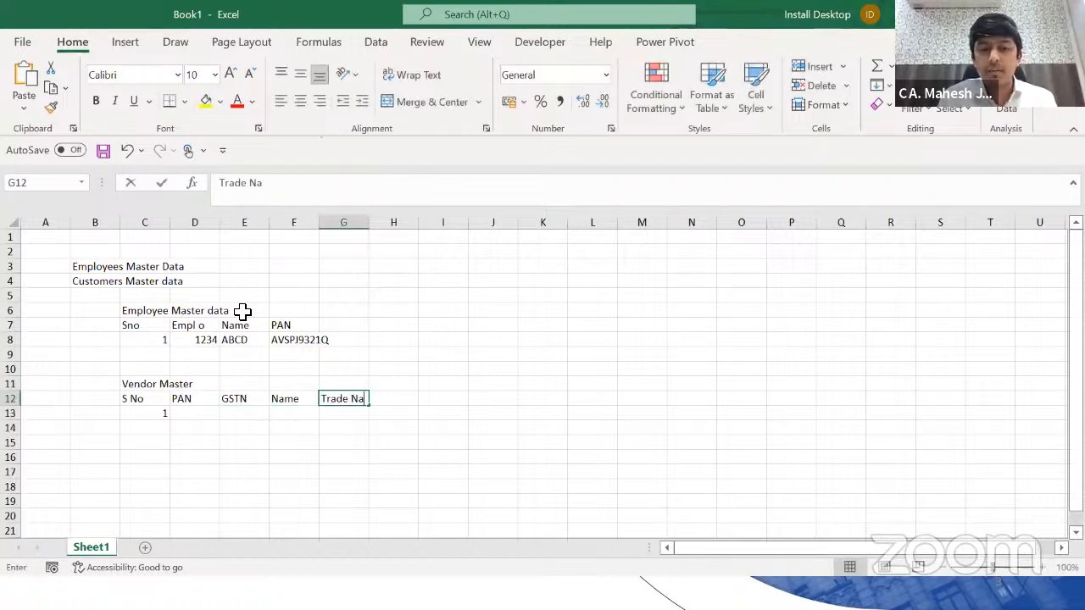
key(Return)
Step: Copy the employee's PAN into the vendor row's PAN cell
key(Up)
key(Right)
key(Left)
key(Left)
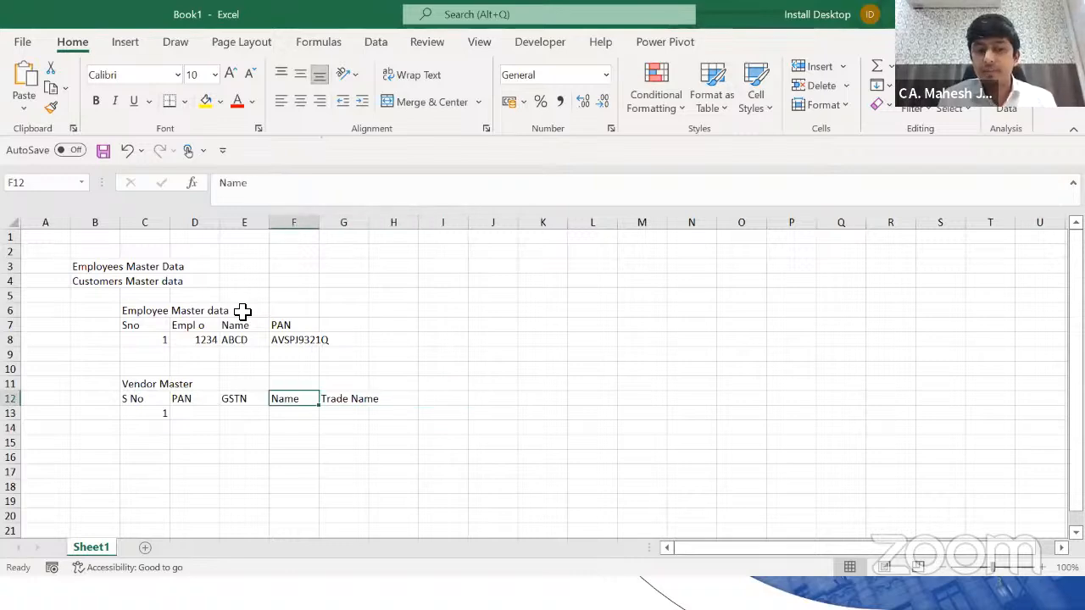
key(Left)
key(Down)
key(Left)
key(Up)
key(Up)
key(Up)
key(Up)
key(Up)
key(Right)
key(Right)
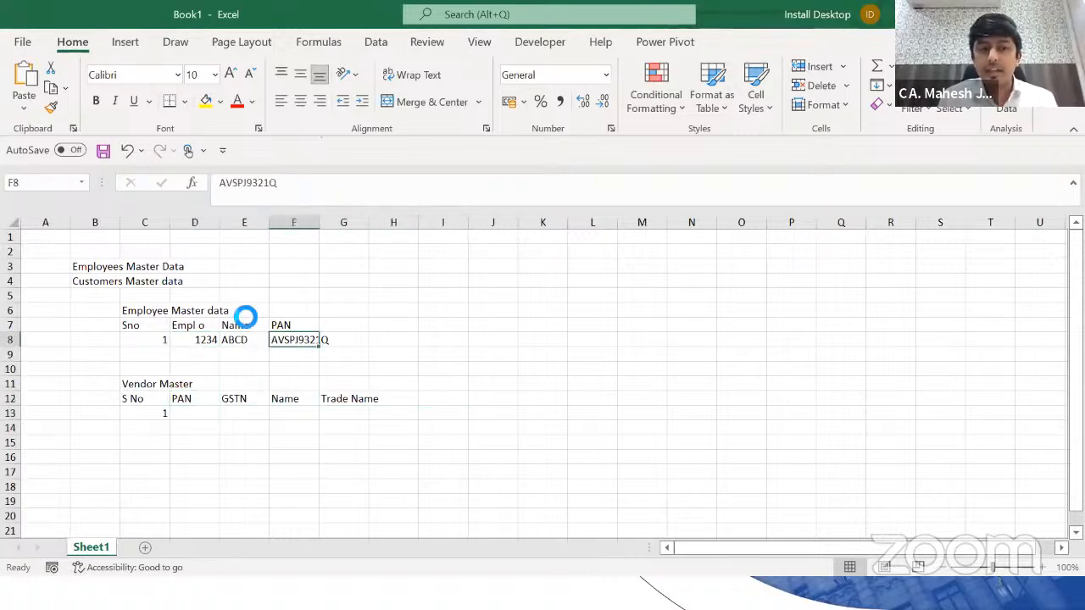
key(ctrl+c)
key(Left)
key(Left)
key(Down)
key(Down)
key(Down)
key(Down)
key(Down)
key(Down)
key(Up)
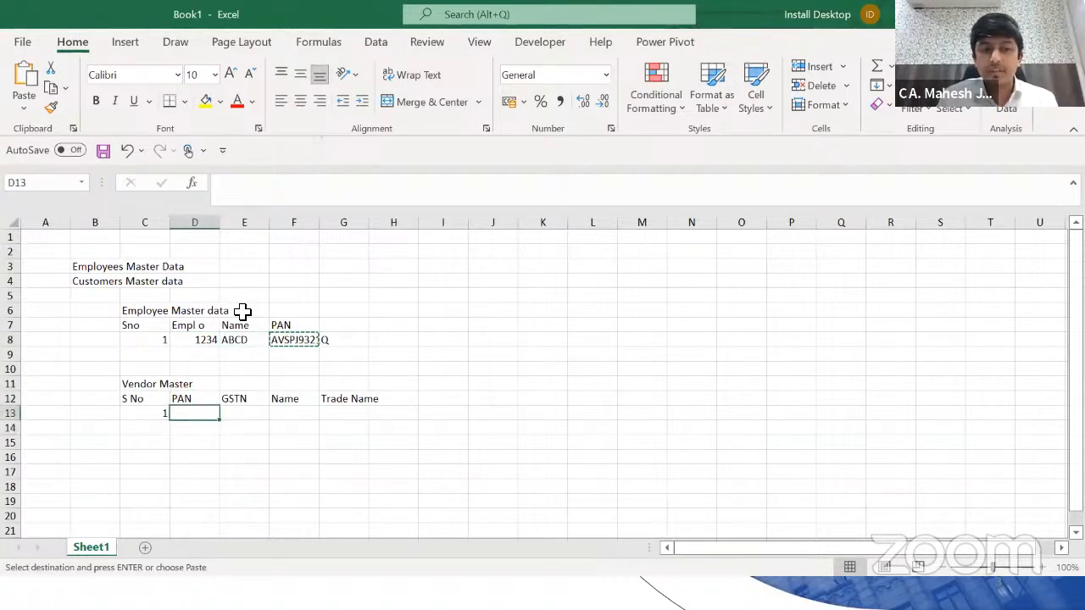
key(Return)
key(Right)
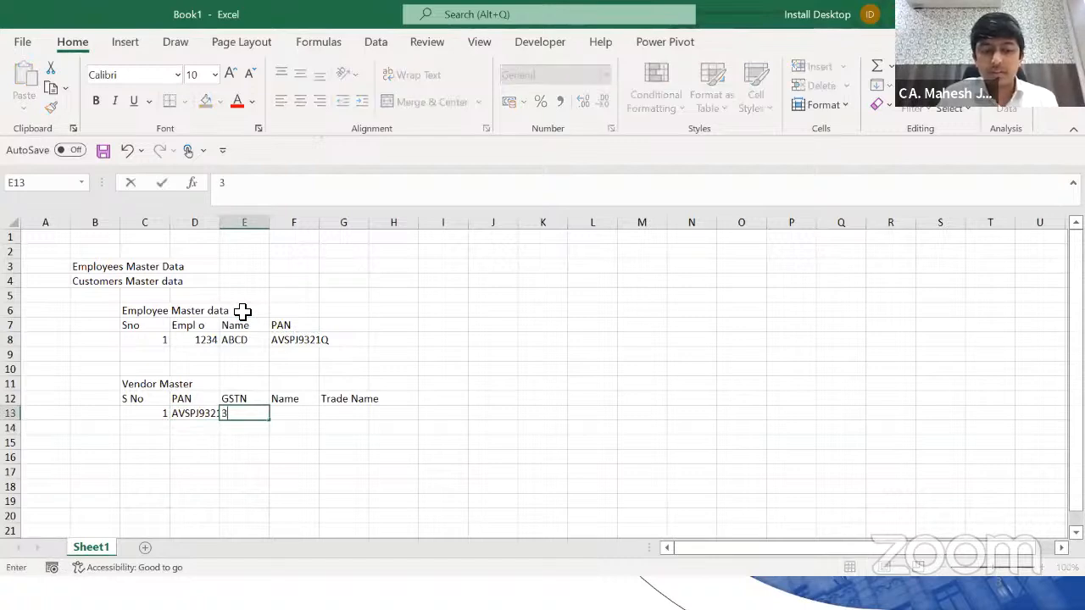
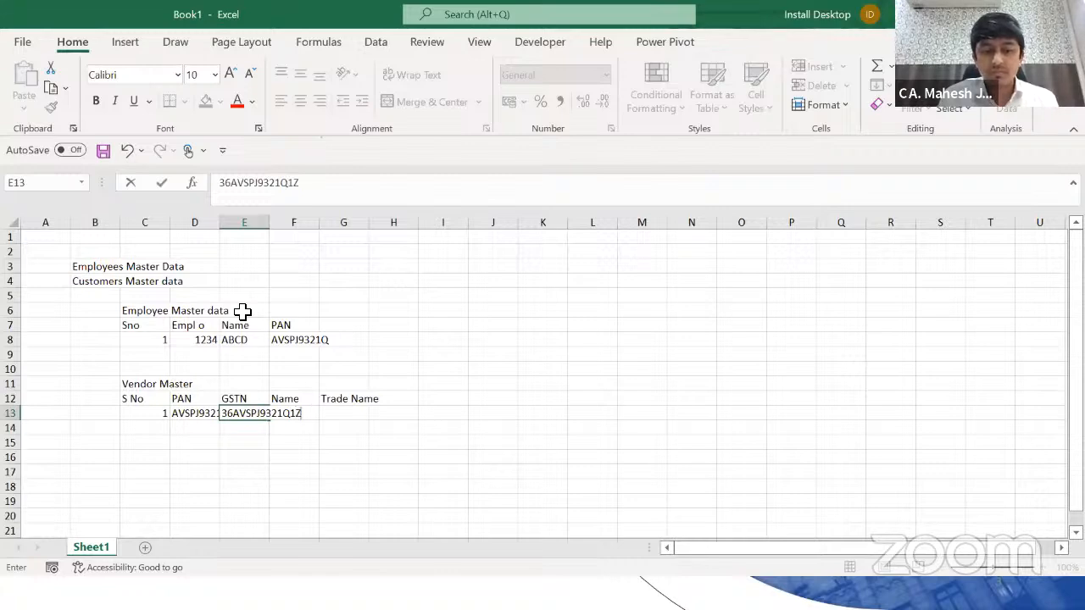
Step: Enter the vendor's GSTN in E13, correcting its last character
text(N)
key(Tab)
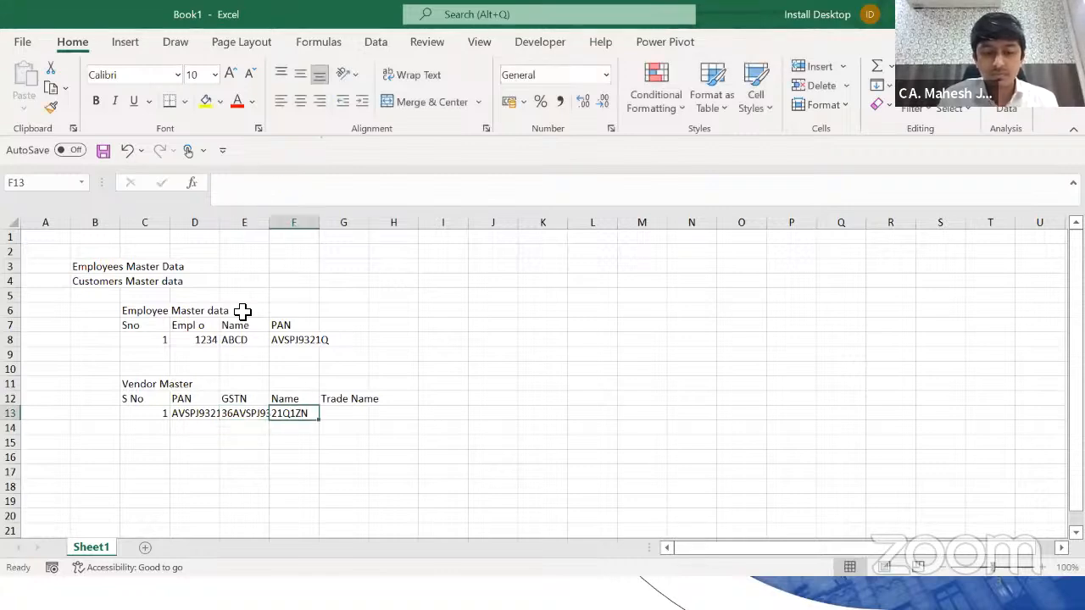
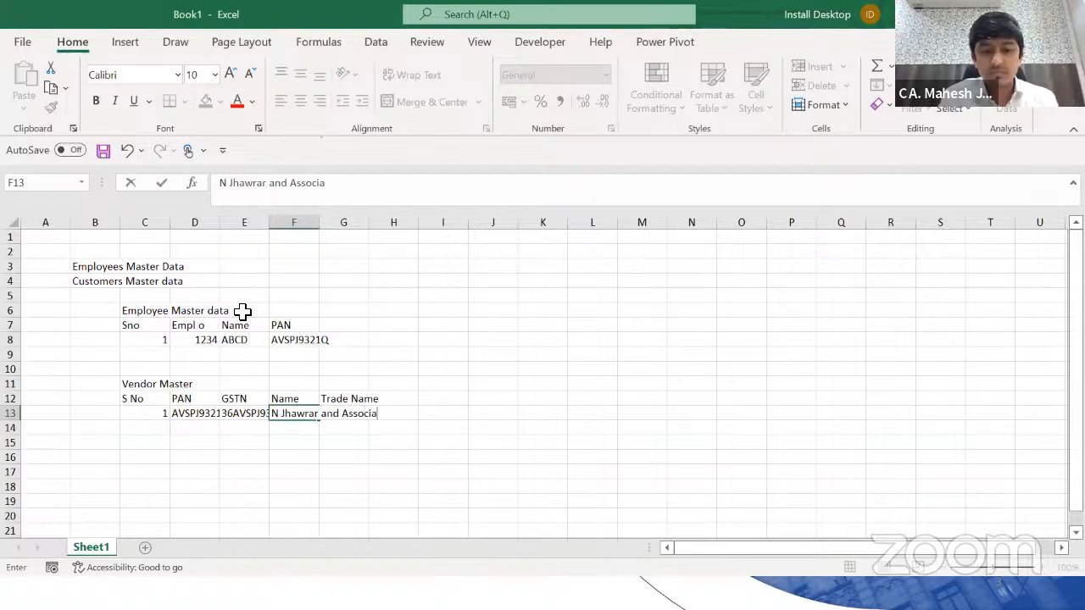
Step: Fill in the vendor's trade name in G13 and the vendor's personal name in F13
key(Return)
key(Up)
key(ctrl+c)
key(Right)
key(Return)
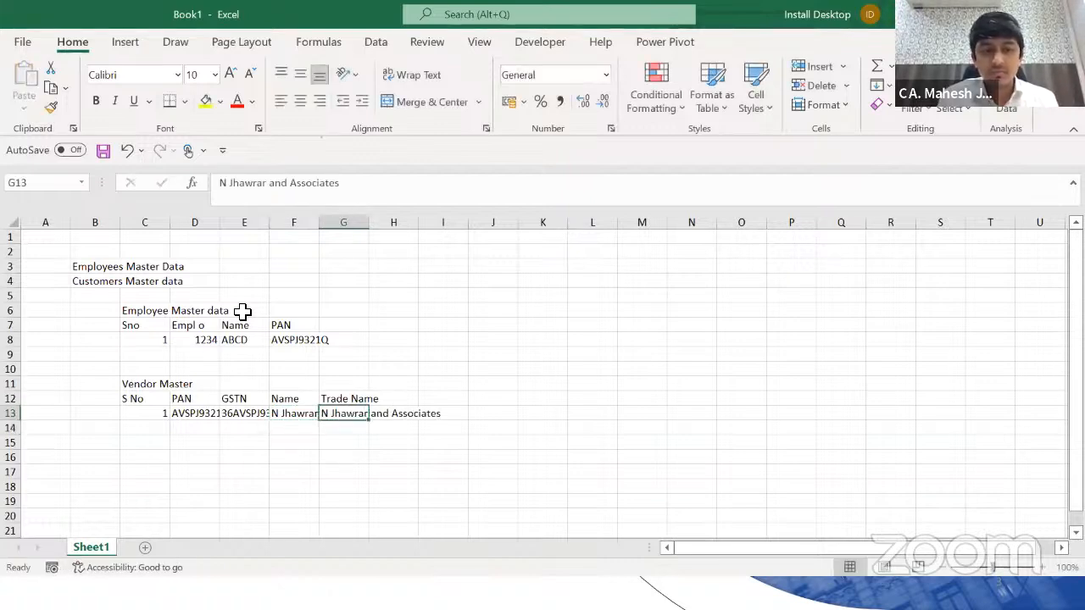
key(Left)
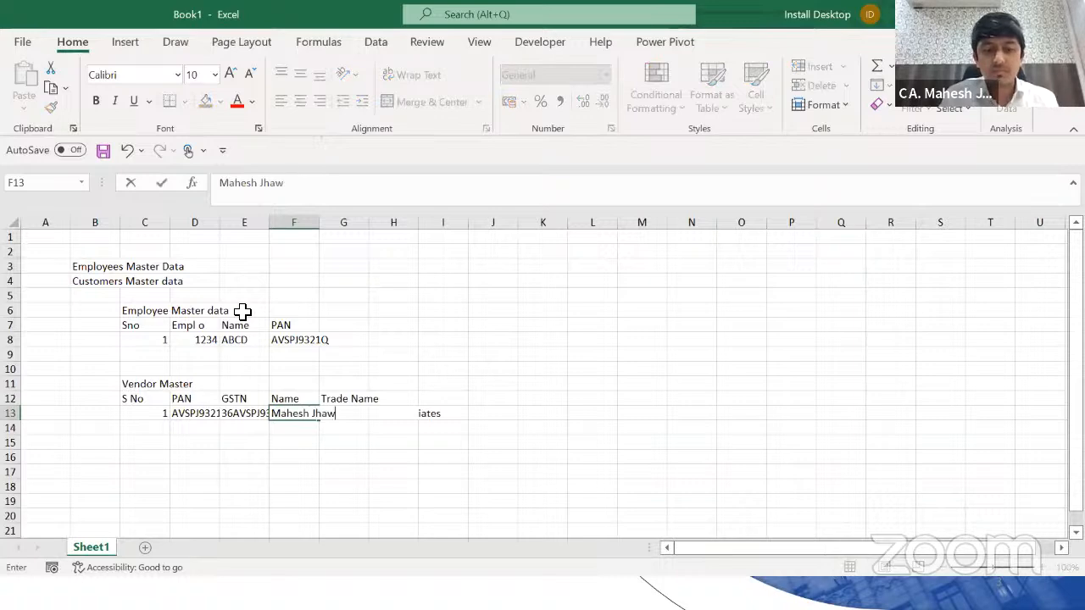
key(Return)
Step: Add an 'Employee Name' header in G7 with the employee's name in G8, then select everything
key(Up)
key(Up)
key(Up)
key(Up)
key(Up)
key(Up)
key(Up)
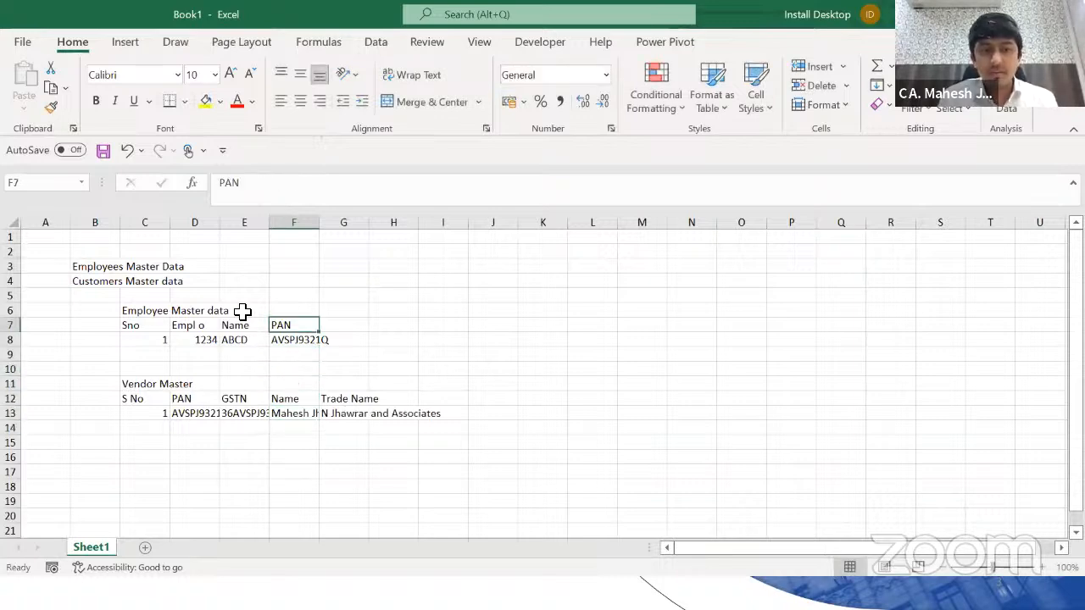
key(Right)
text(Employee Name)
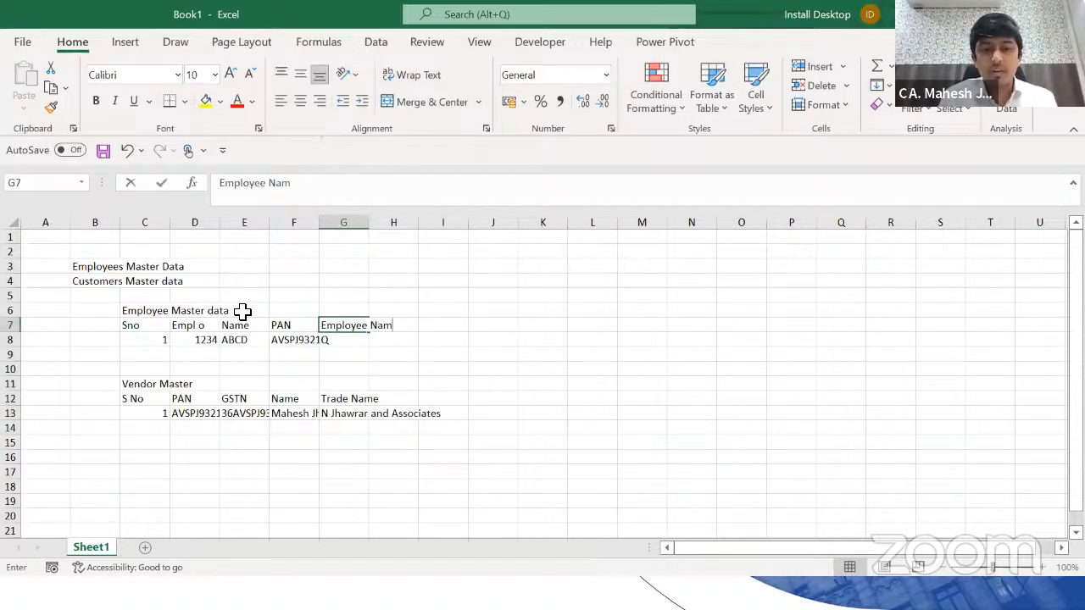
key(Return)
text(Mahesh . J)
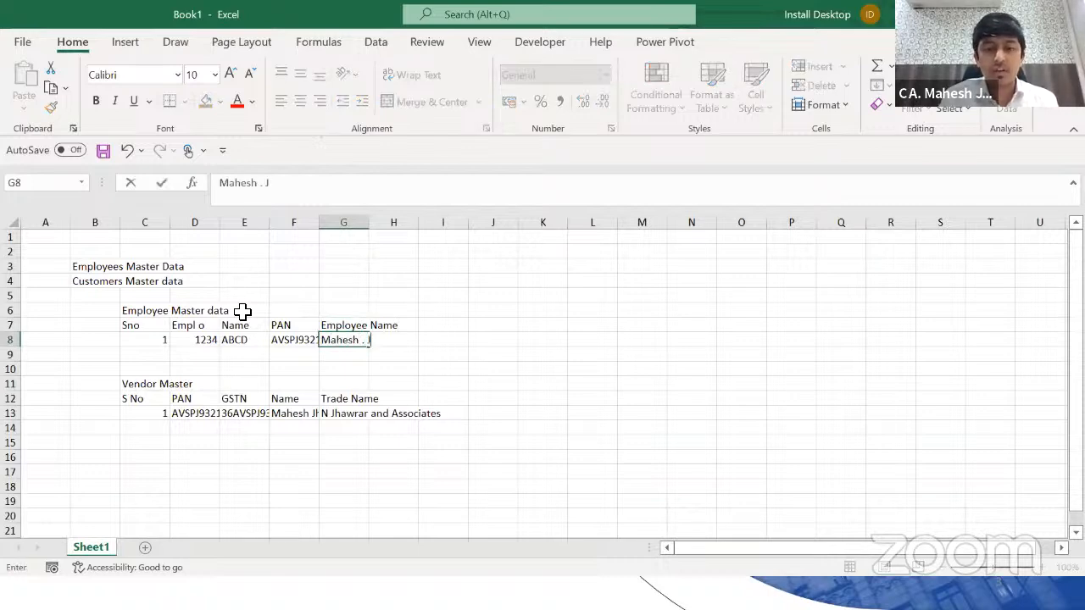
key(Return)
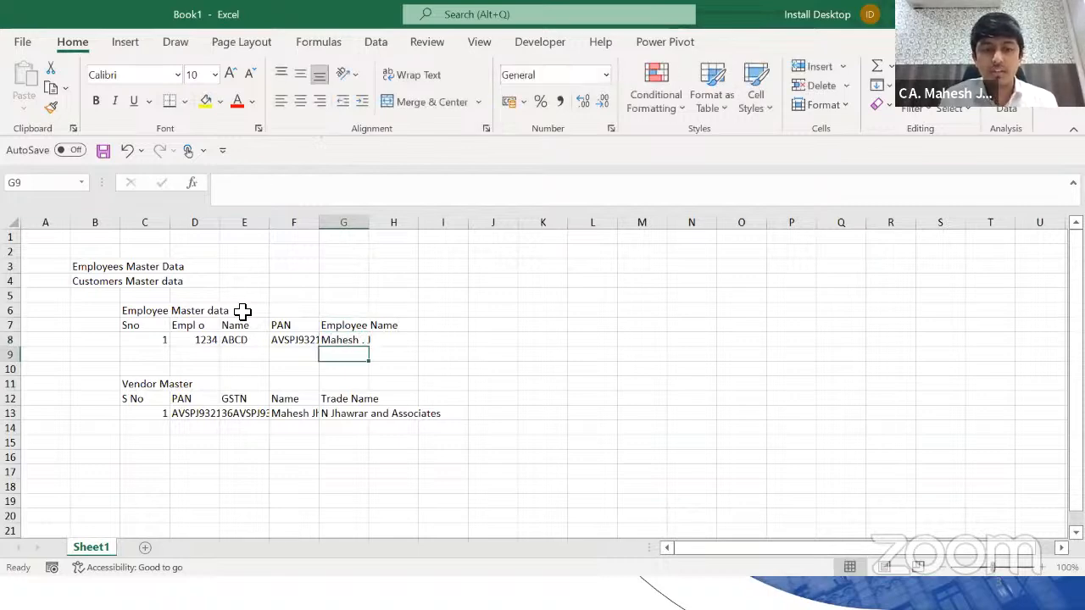
key(ctrl+a)
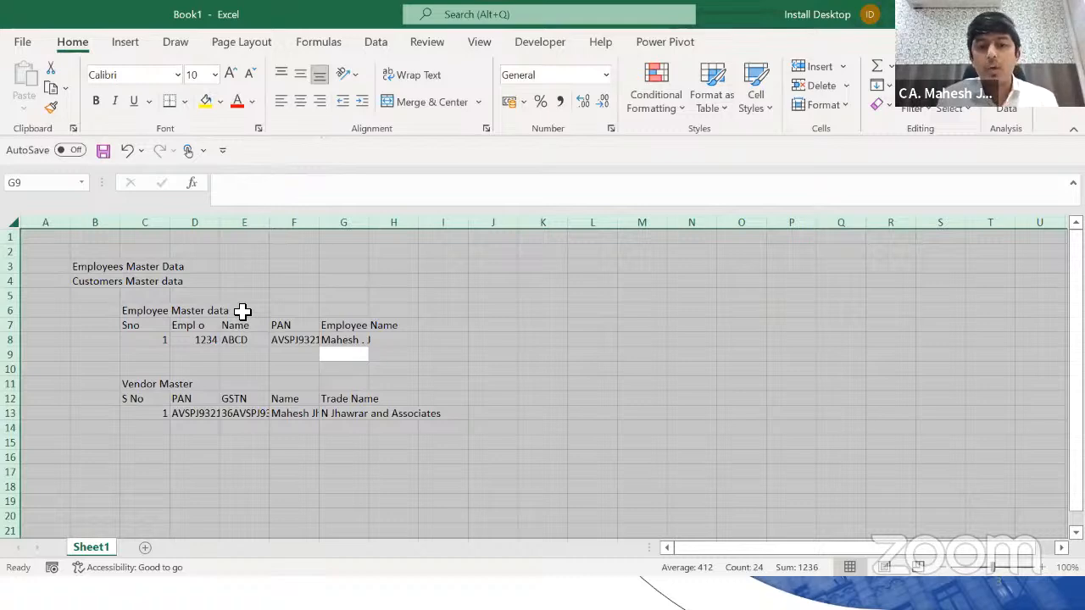
Step: AutoFit all column widths to their contents with Alt+H, O, I
key(alt+h)
key(o)
key(i)
key(Right)
key(Right)
key(Right)
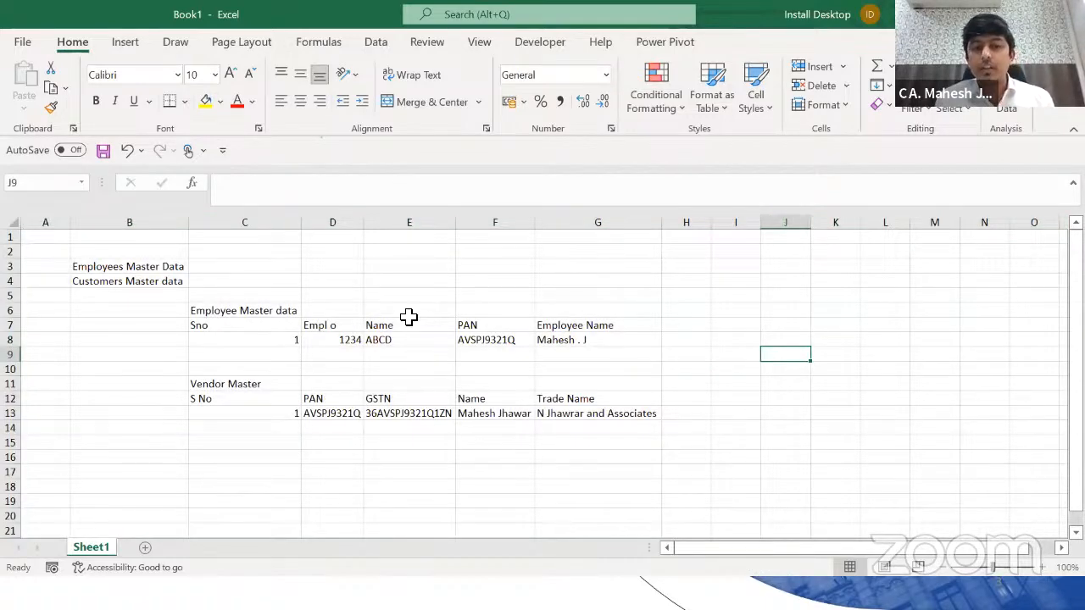
key(Down)
Step: Review the employee and vendor entries in columns C through F
click(300, 342)
key(shift+Down)
key(shift+Down)
key(shift+Down)
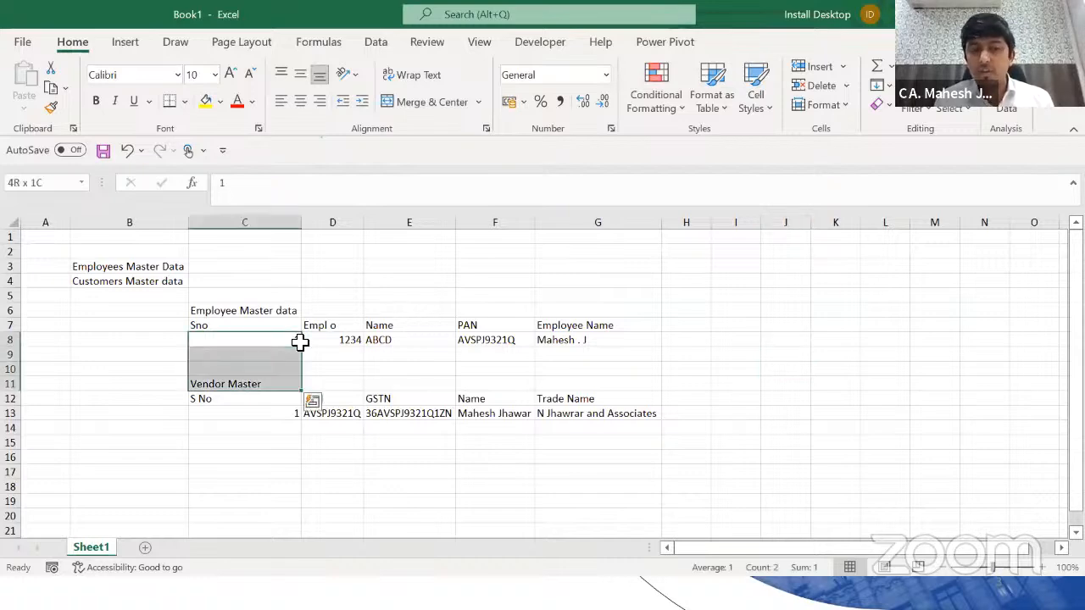
key(shift+Up)
key(Down)
key(Down)
key(Down)
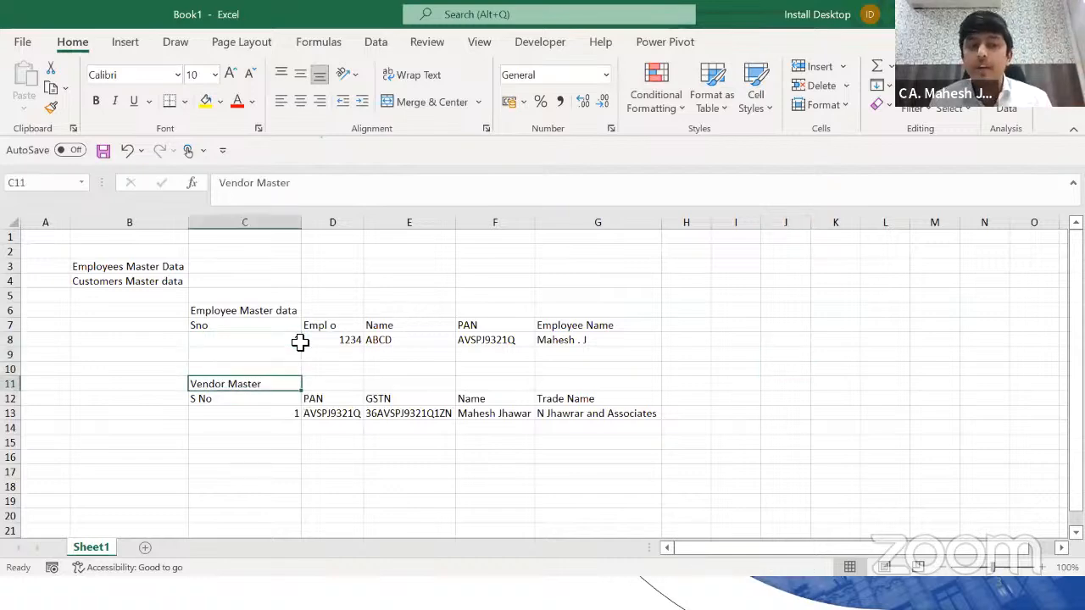
key(Down)
key(Down)
key(Up)
key(Up)
key(Up)
key(Up)
key(Up)
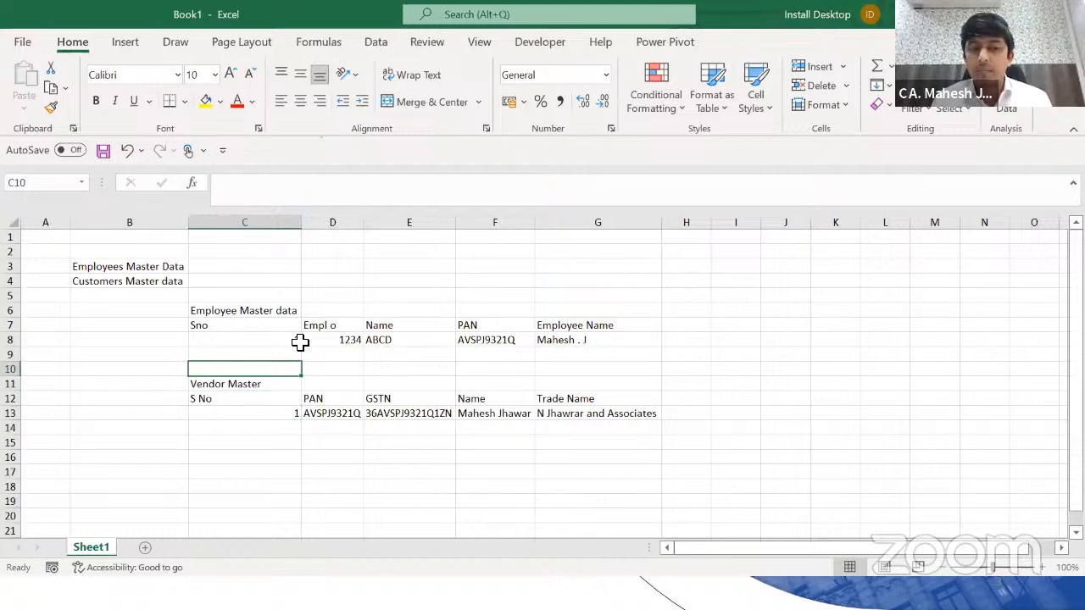
key(Right)
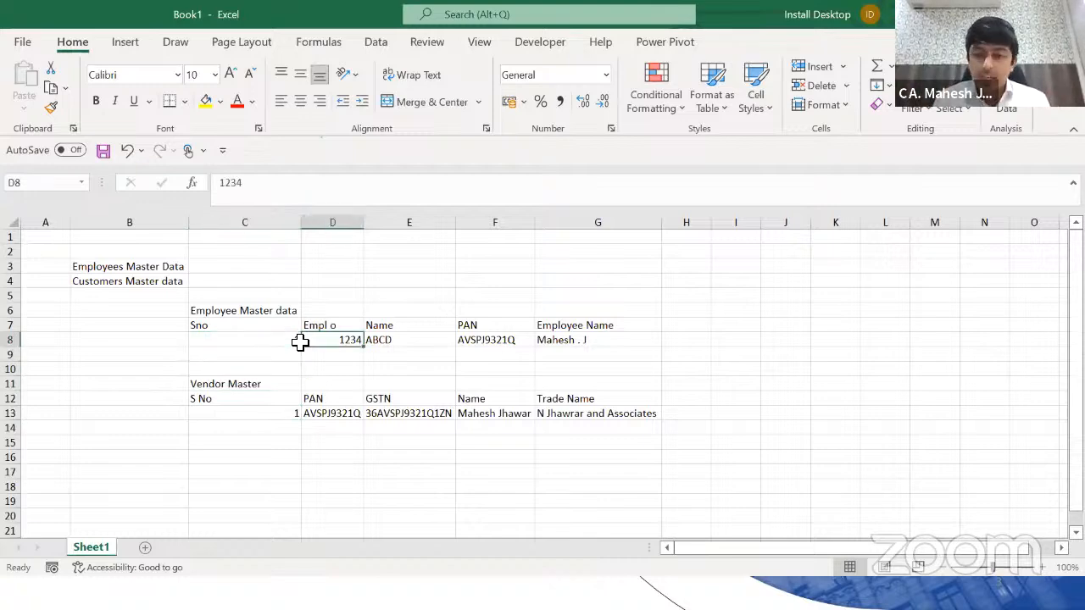
key(Right)
key(Right)
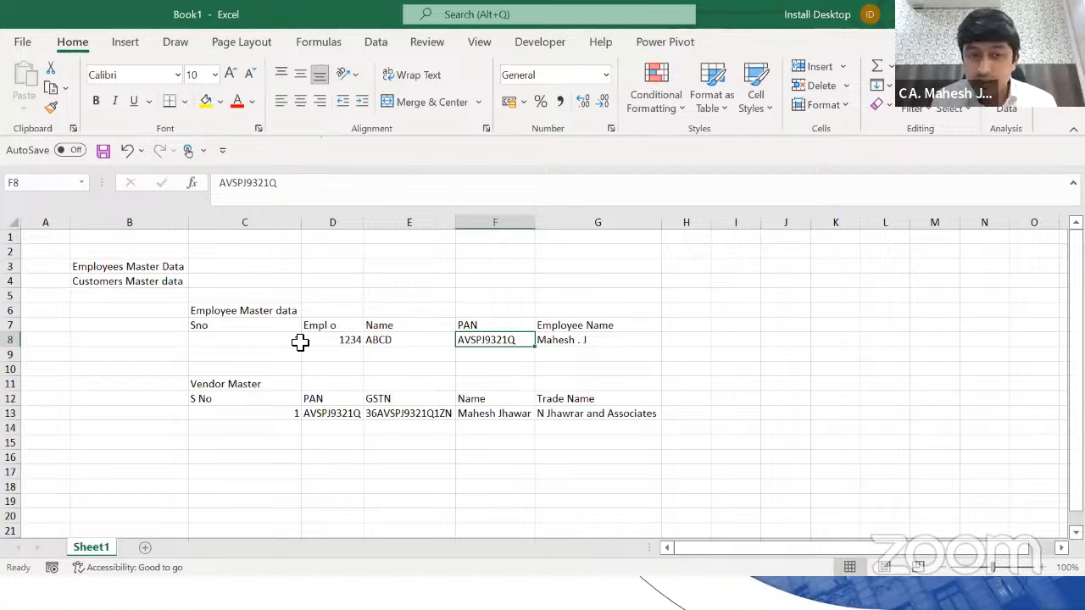
key(Left)
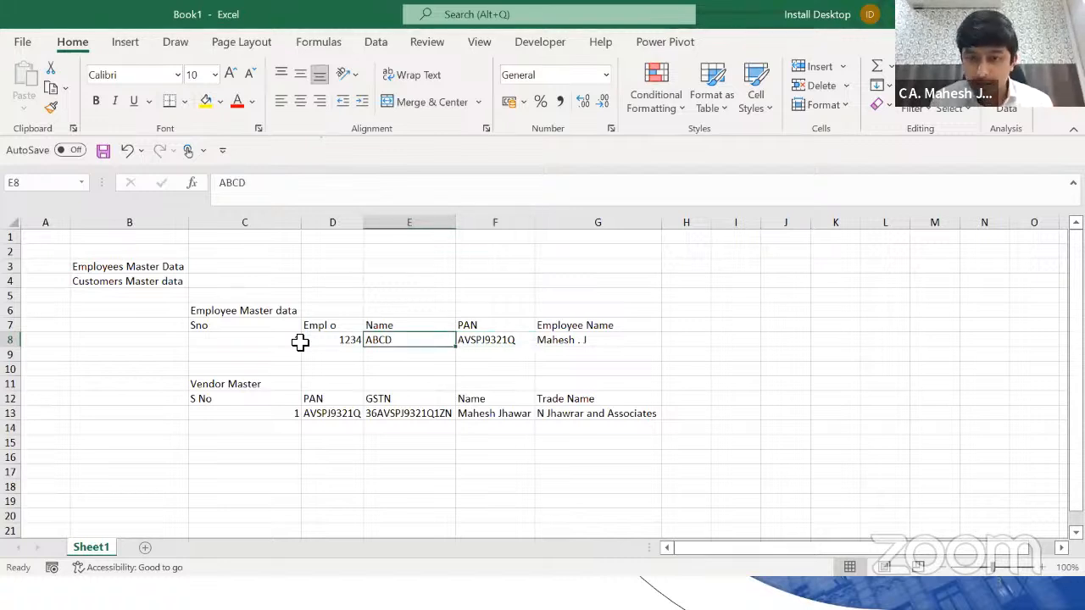
key(Down)
key(Down)
key(Down)
key(Down)
key(Down)
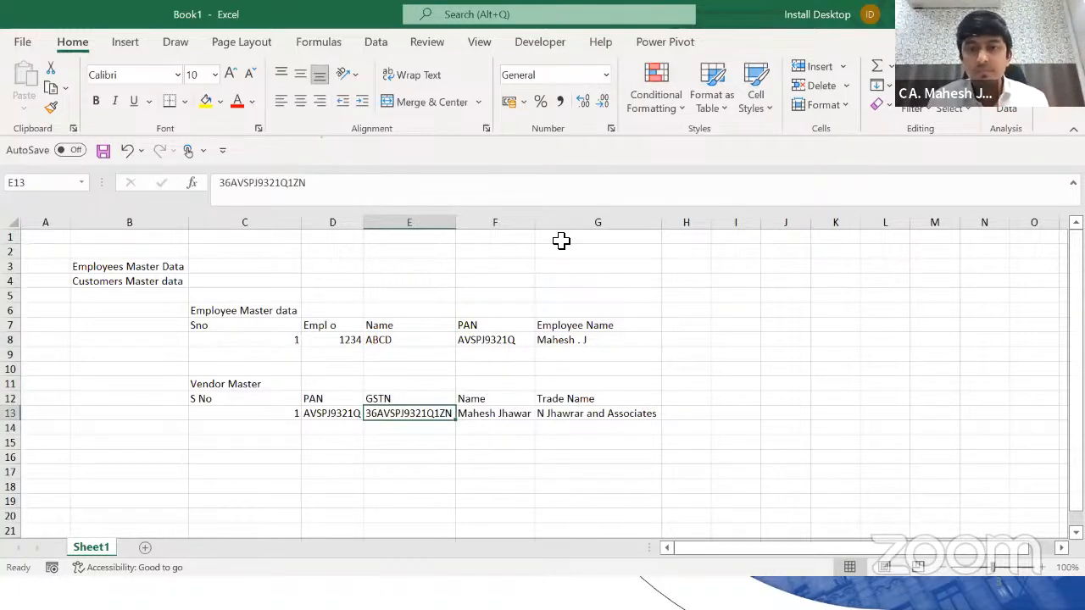
key(alt+Tab)
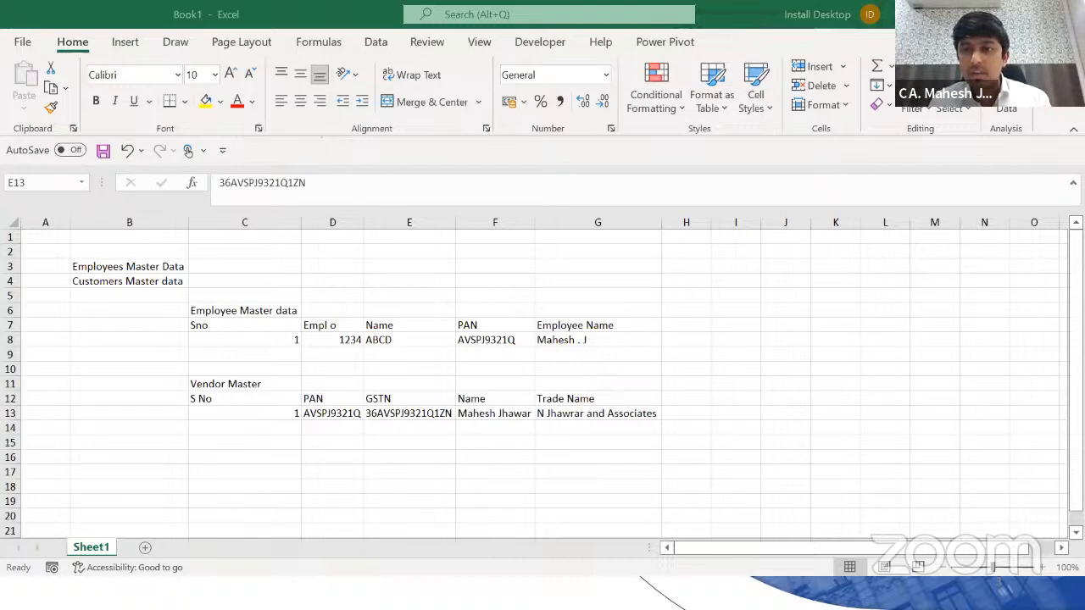
click(1065, 15)
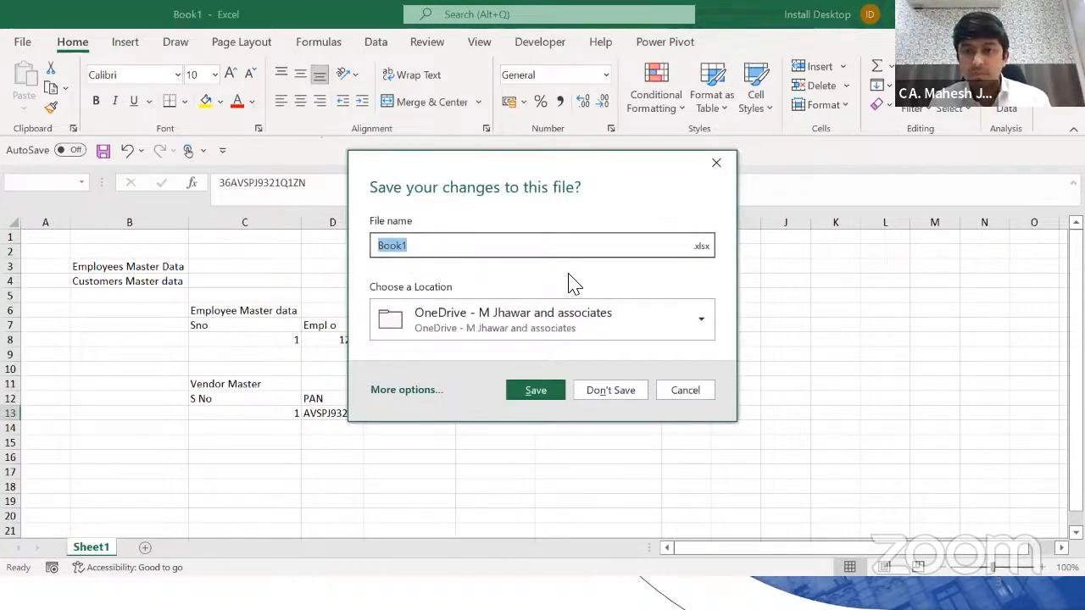
key(alt+Tab)
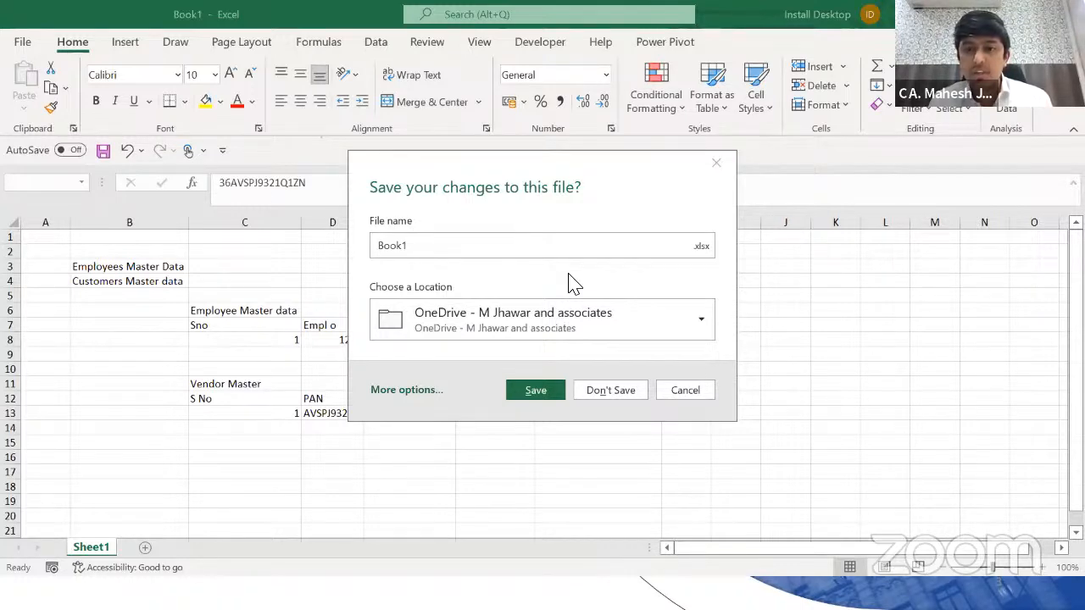
click(479, 199)
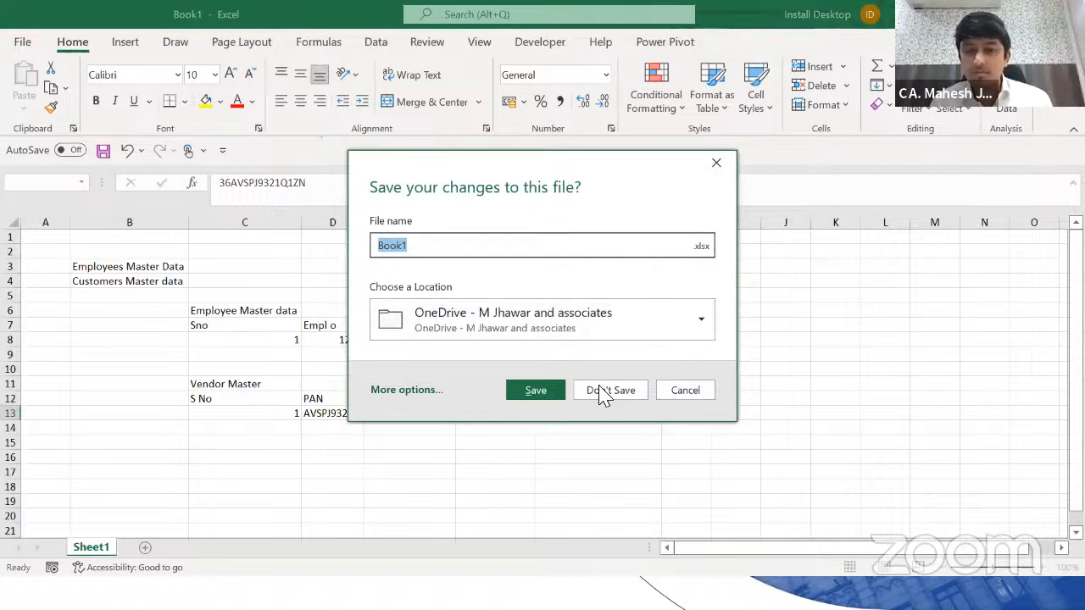
click(689, 389)
click(690, 391)
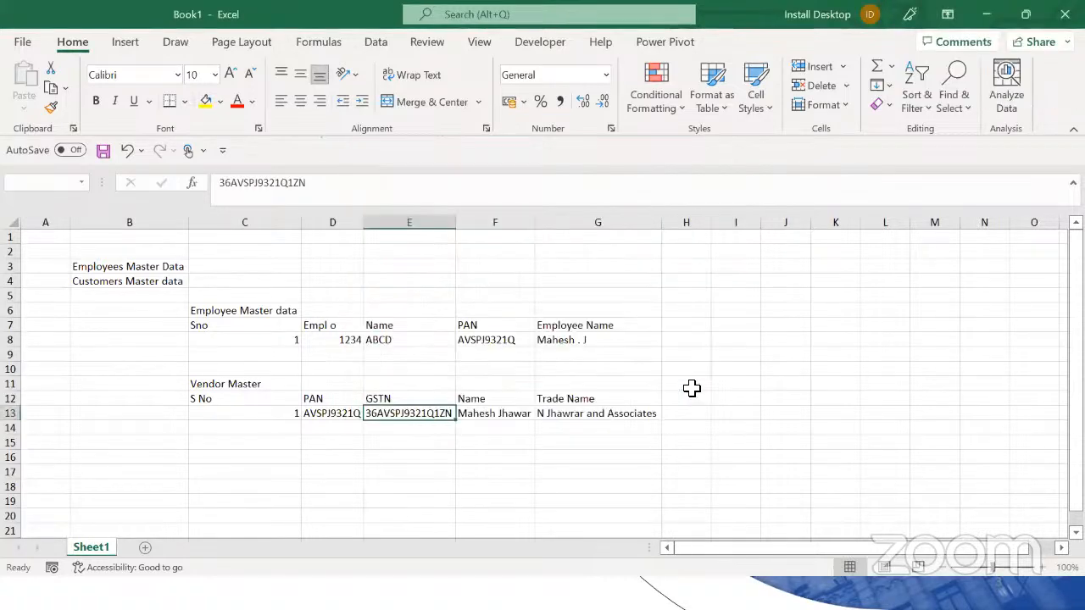
click(451, 397)
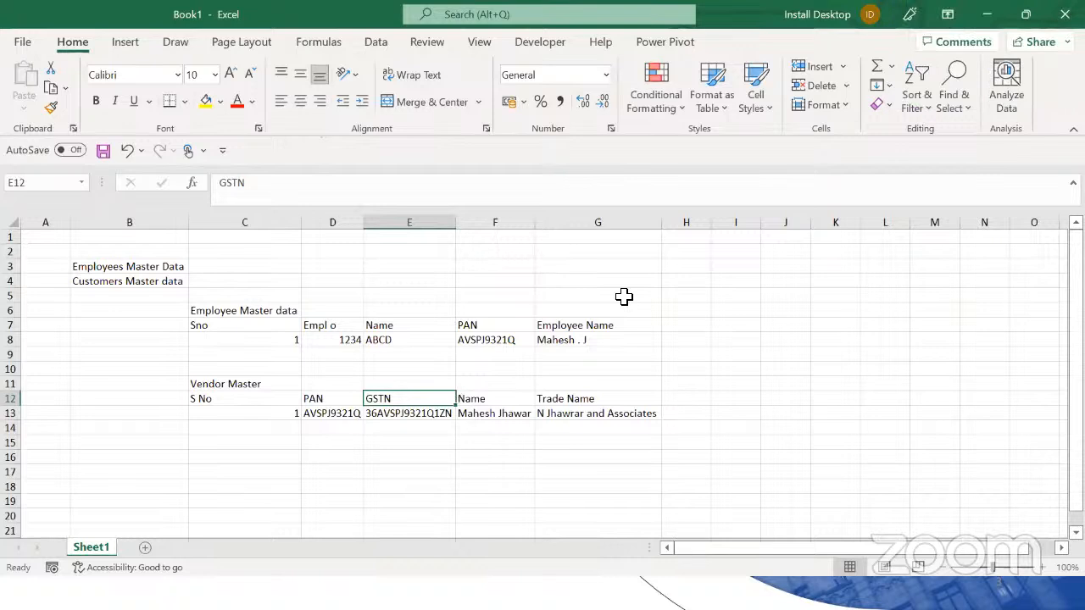
click(351, 429)
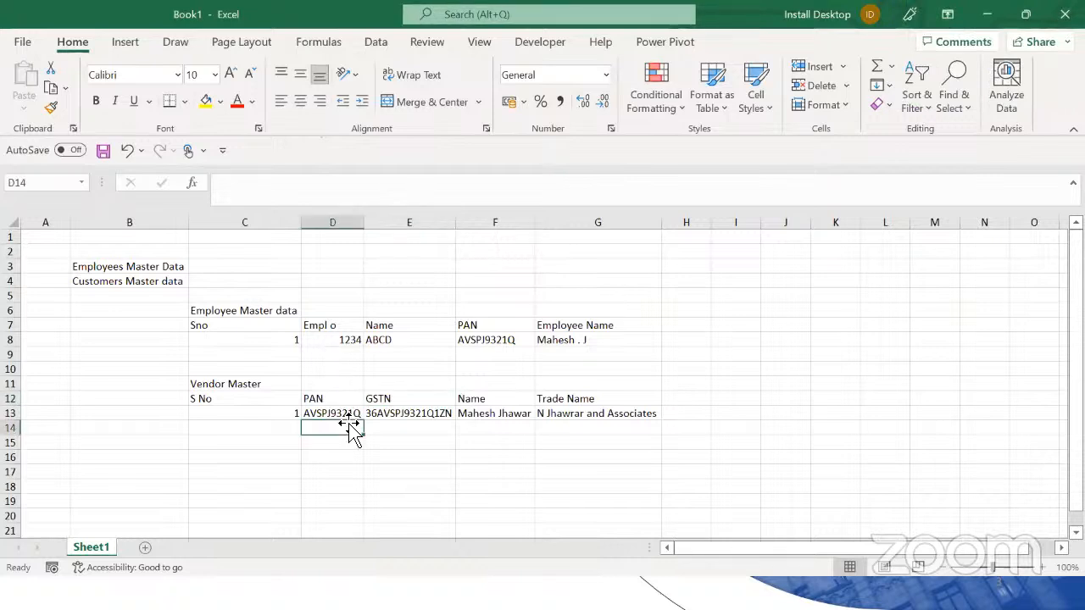
key(Up)
key(Up)
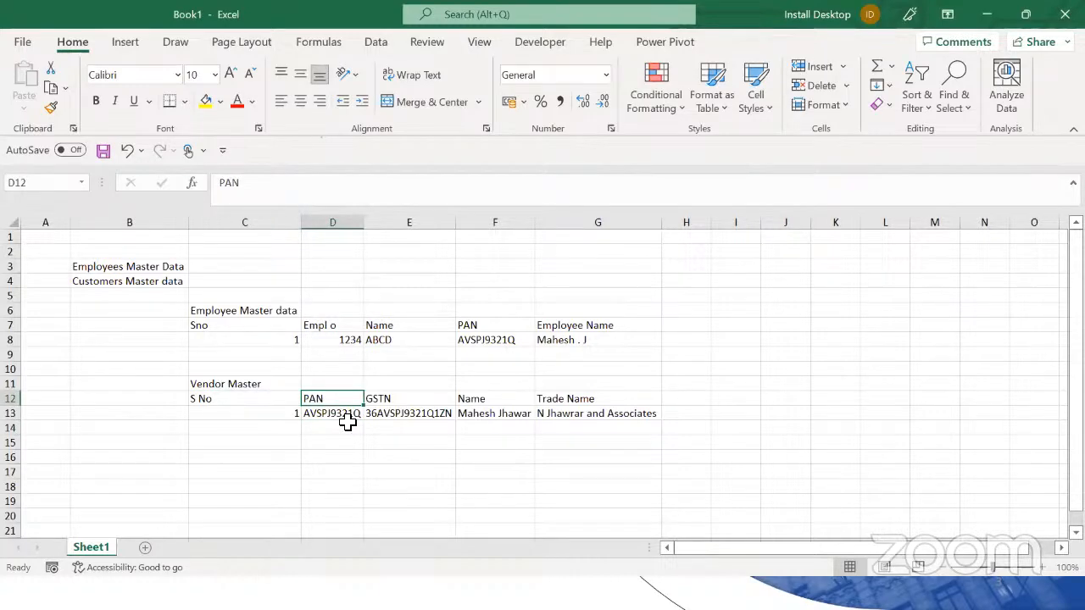
key(Down)
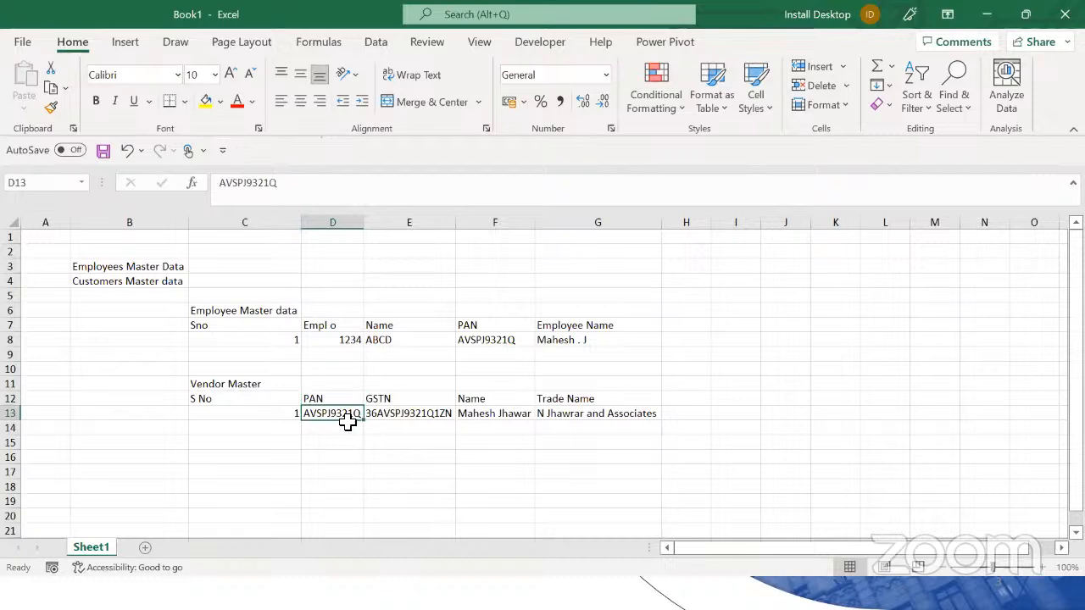
key(Right)
key(Right)
key(Right)
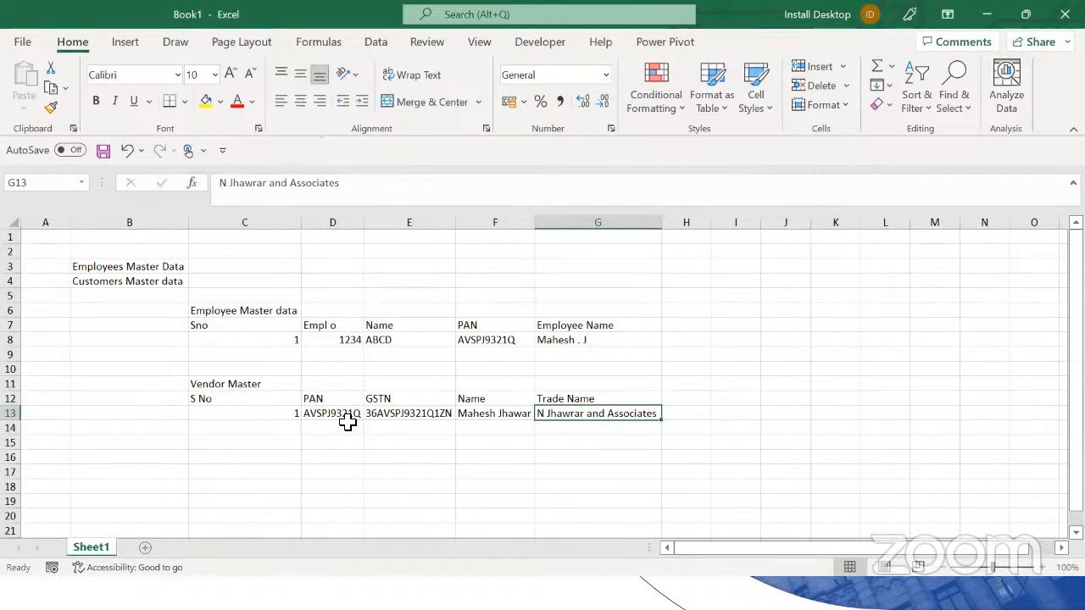
key(Left)
key(Left)
key(Left)
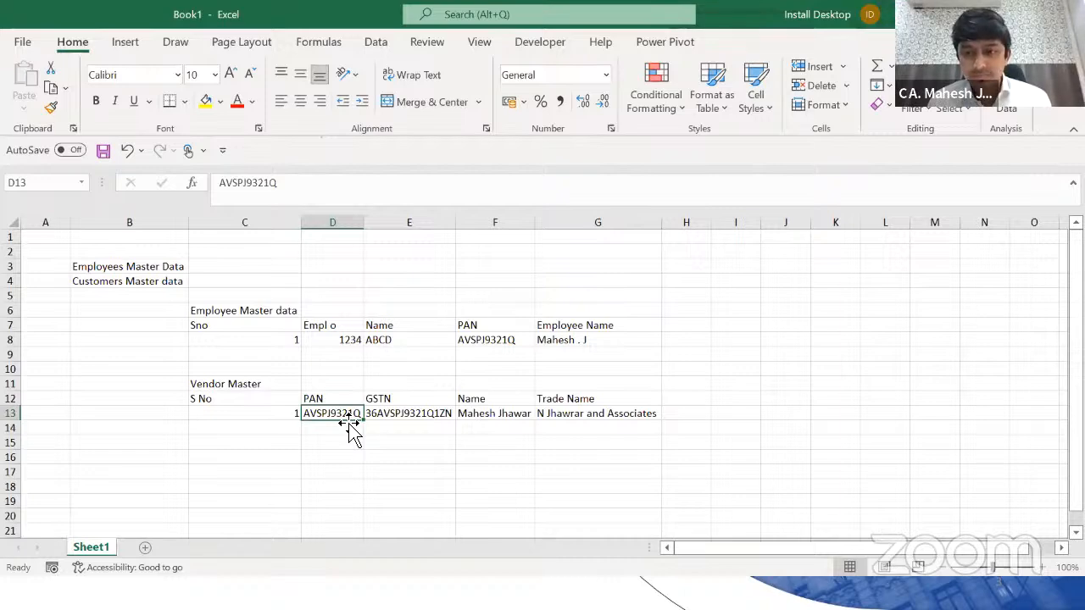
key(Right)
key(Right)
key(Right)
key(Right)
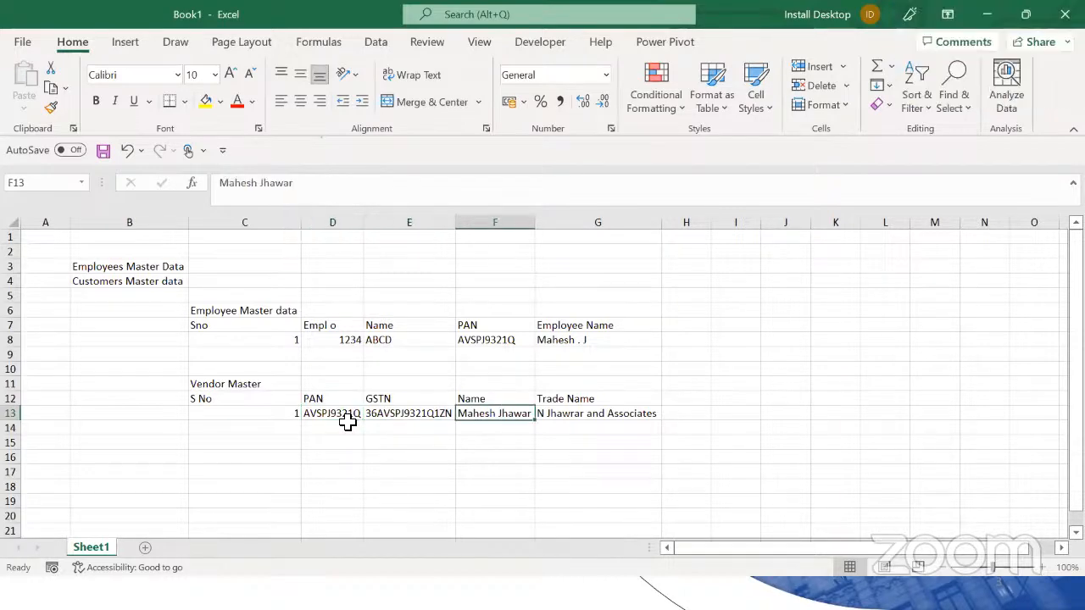
key(Up)
key(Up)
key(Up)
key(Up)
key(Up)
key(Left)
key(Left)
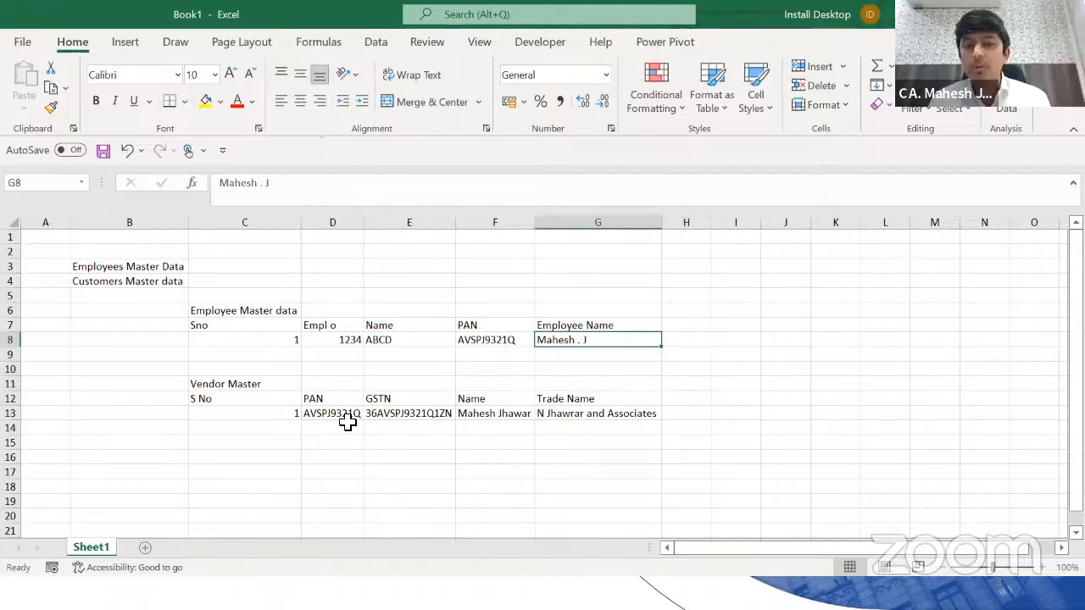
key(Right)
key(Right)
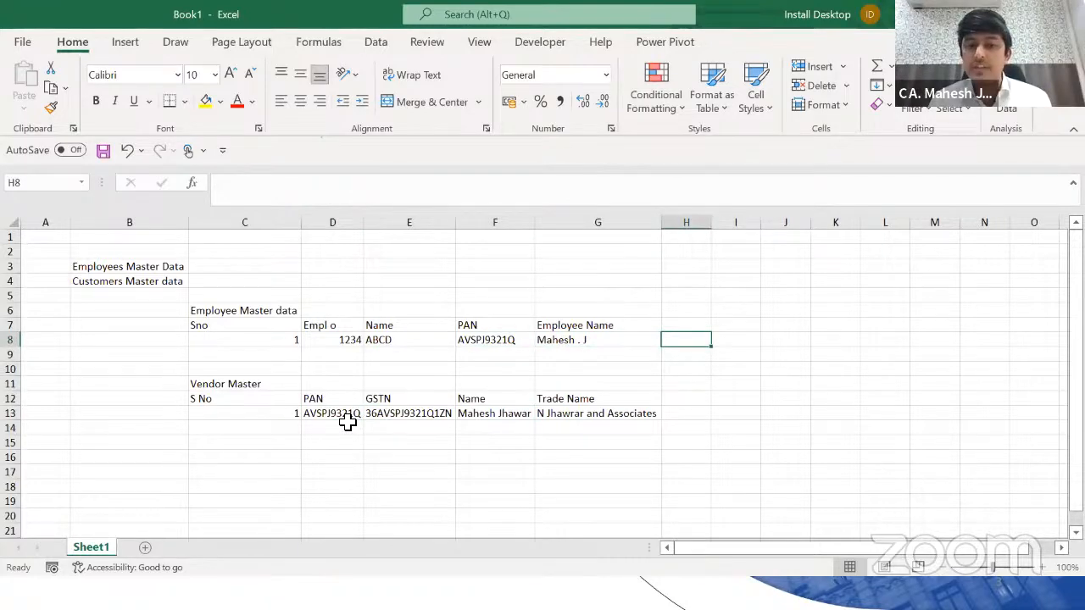
text(=Vlook)
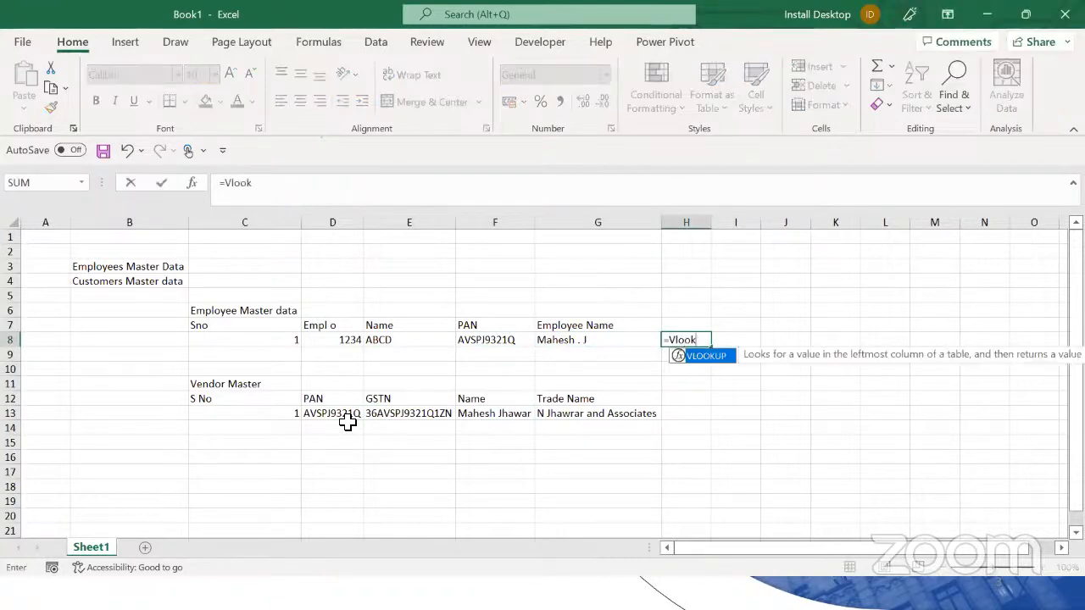
key(Return)
key(Down)
key(Down)
key(Down)
key(Down)
text(=)
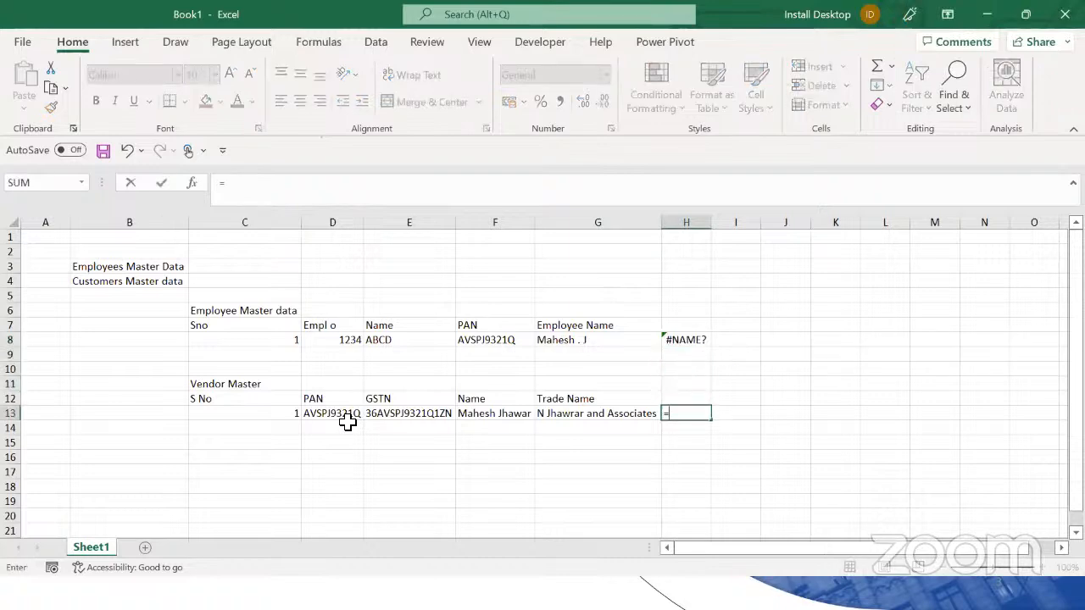
text(b)
key(Escape)
key(Escape)
key(Up)
key(Up)
key(Up)
key(Up)
key(Up)
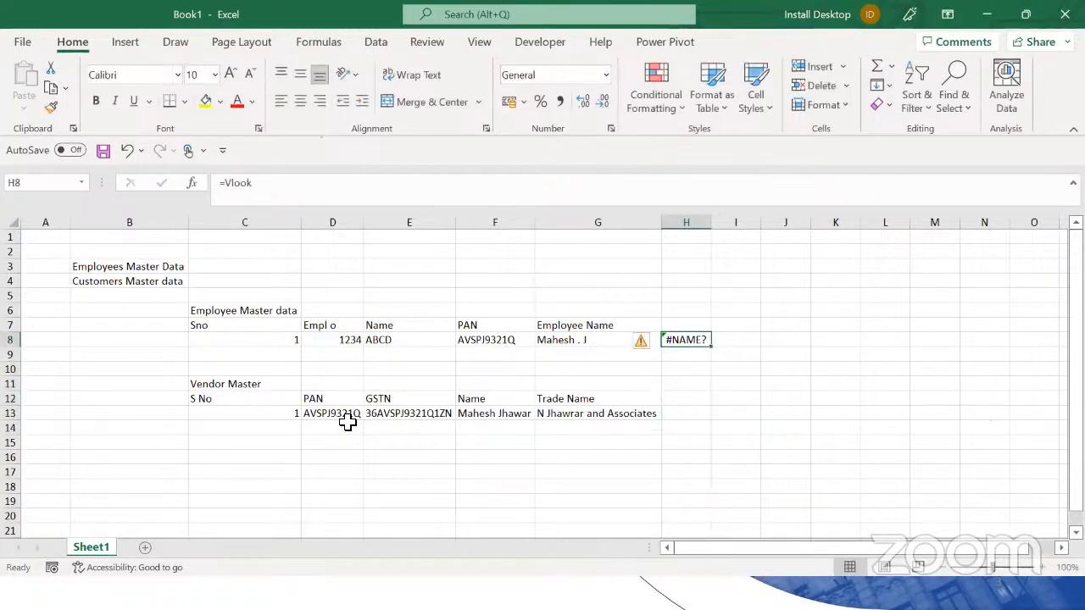
key(Delete)
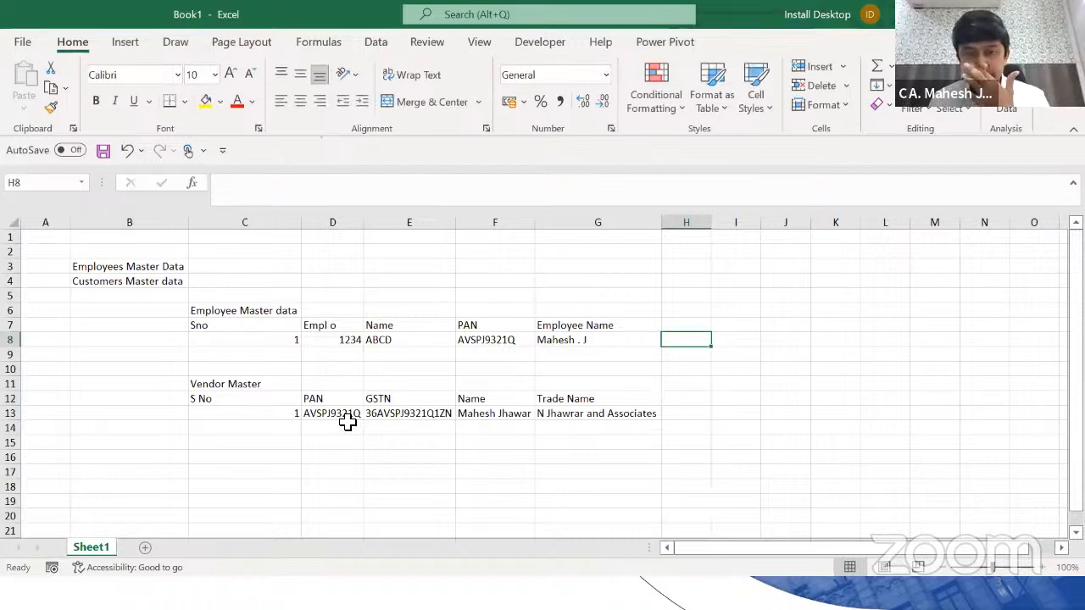
key(Left)
key(Left)
key(Left)
key(Left)
key(Left)
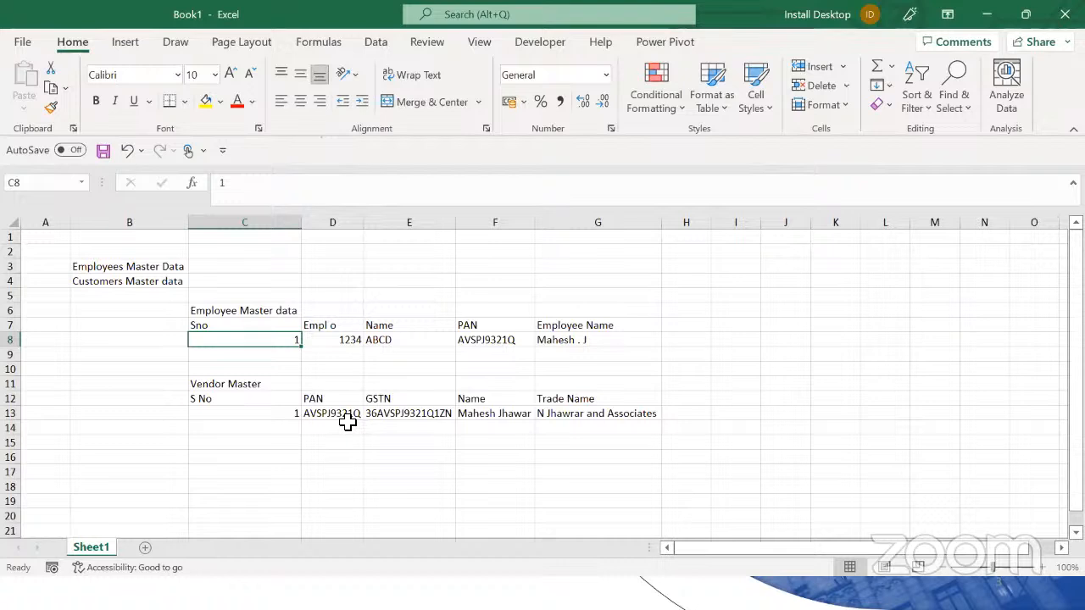
key(ctrl+shift+Right)
key(ctrl+shift+Left)
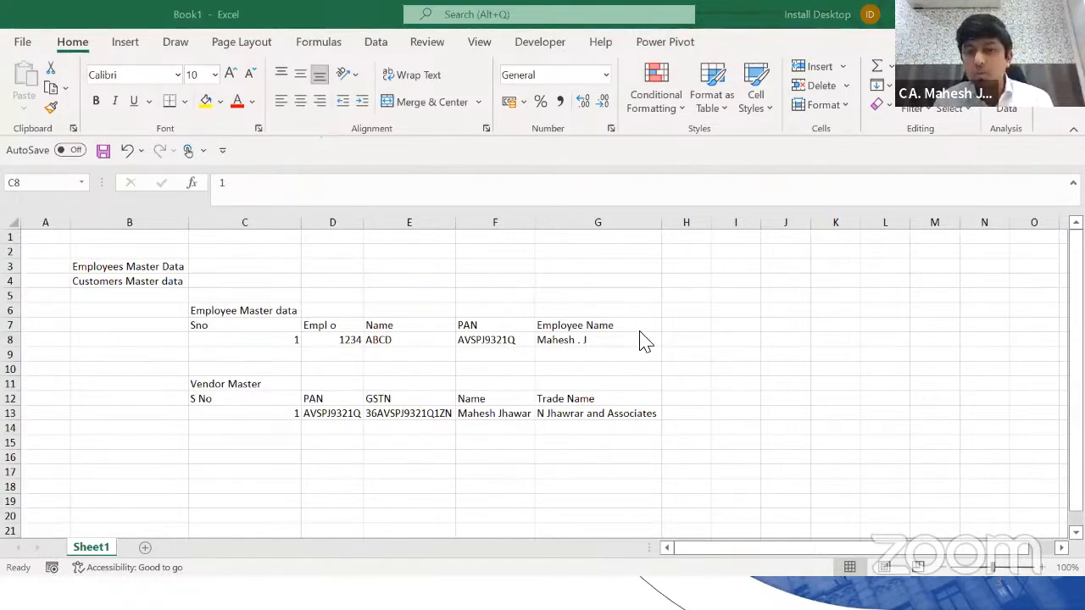
click(683, 342)
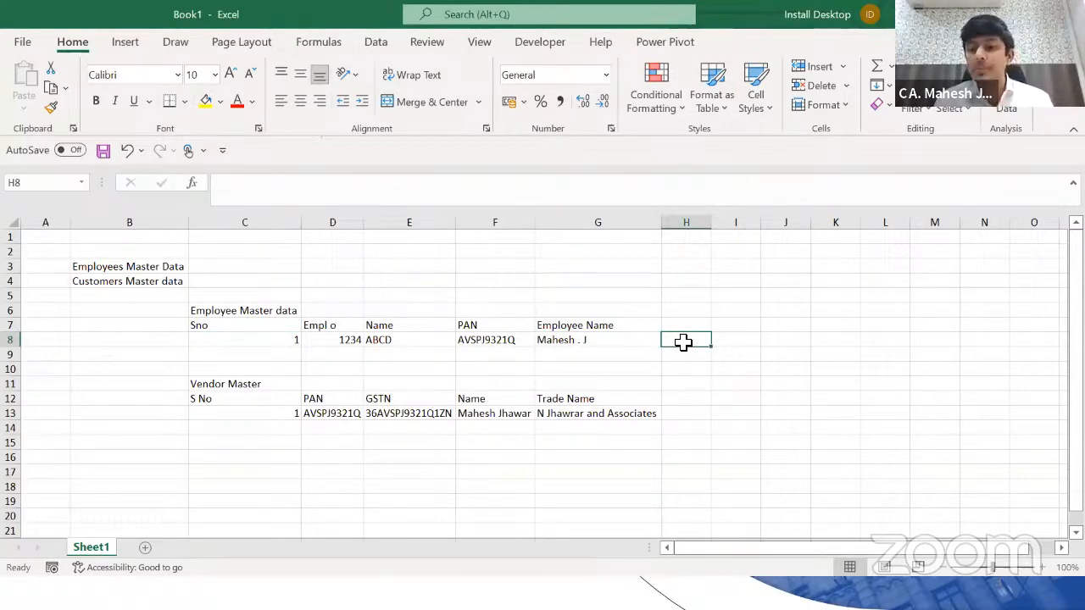
key(Left)
key(Left)
key(Right)
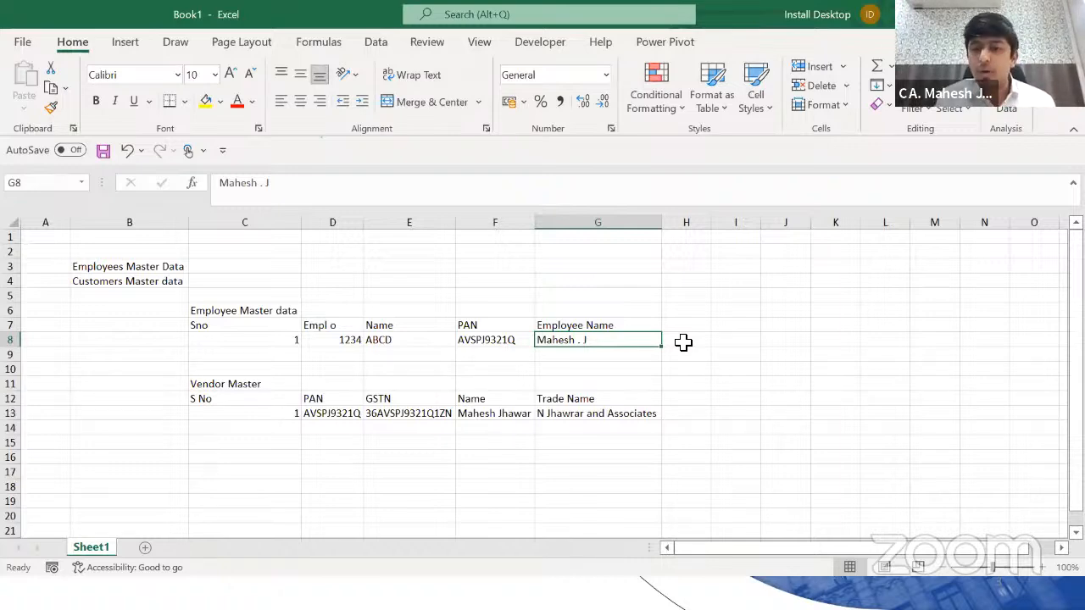
key(Left)
key(Left)
key(Left)
key(Up)
key(Left)
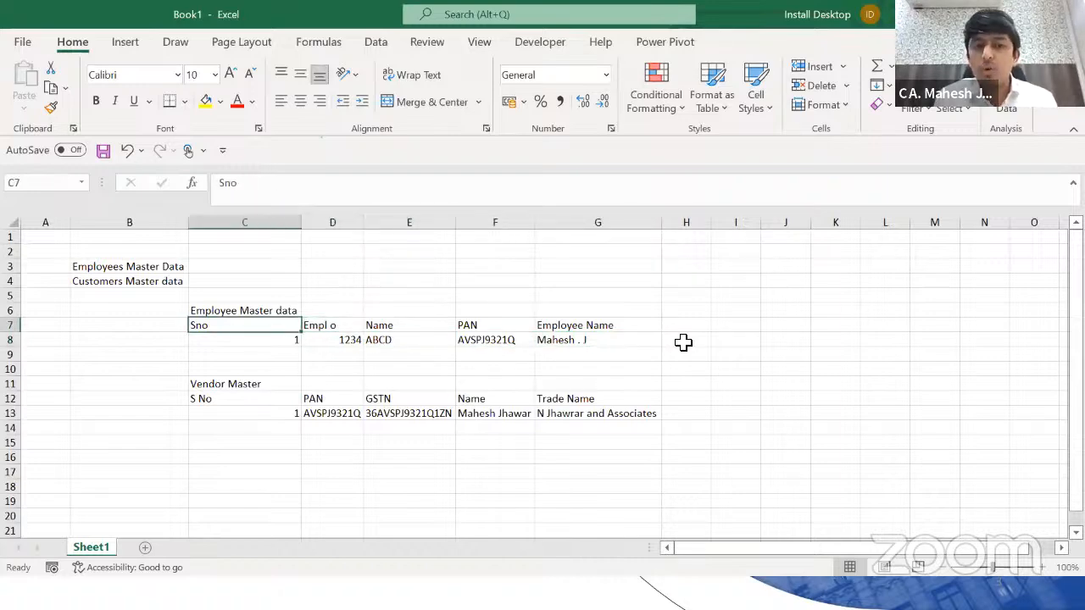
key(ctrl+shift+Right)
key(shift+Down)
key(Down)
key(Down)
key(Down)
key(Down)
key(Down)
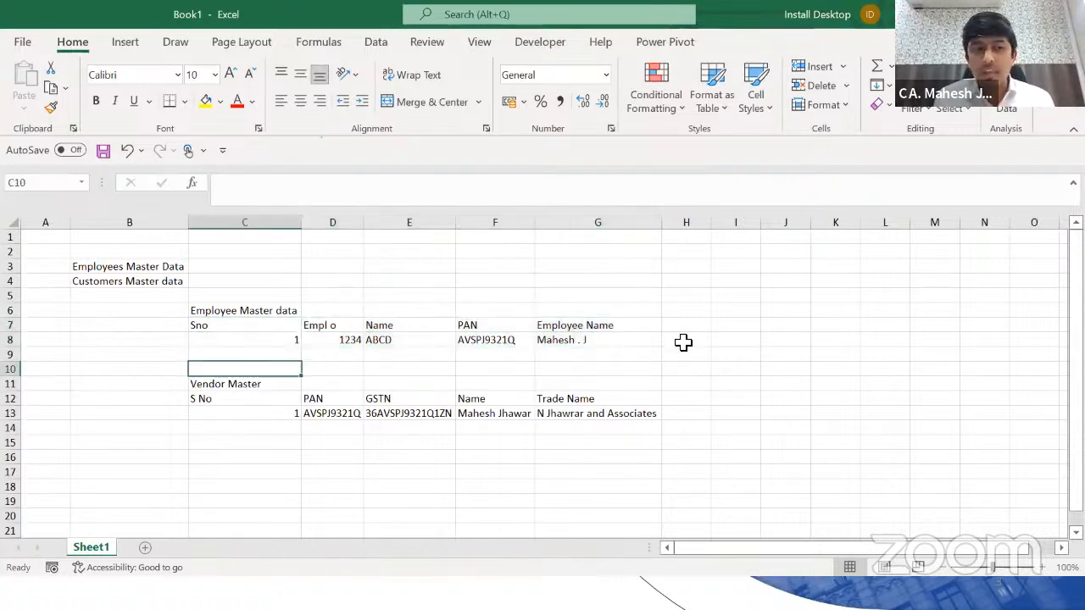
key(ctrl+shift+Right)
key(shift+Down)
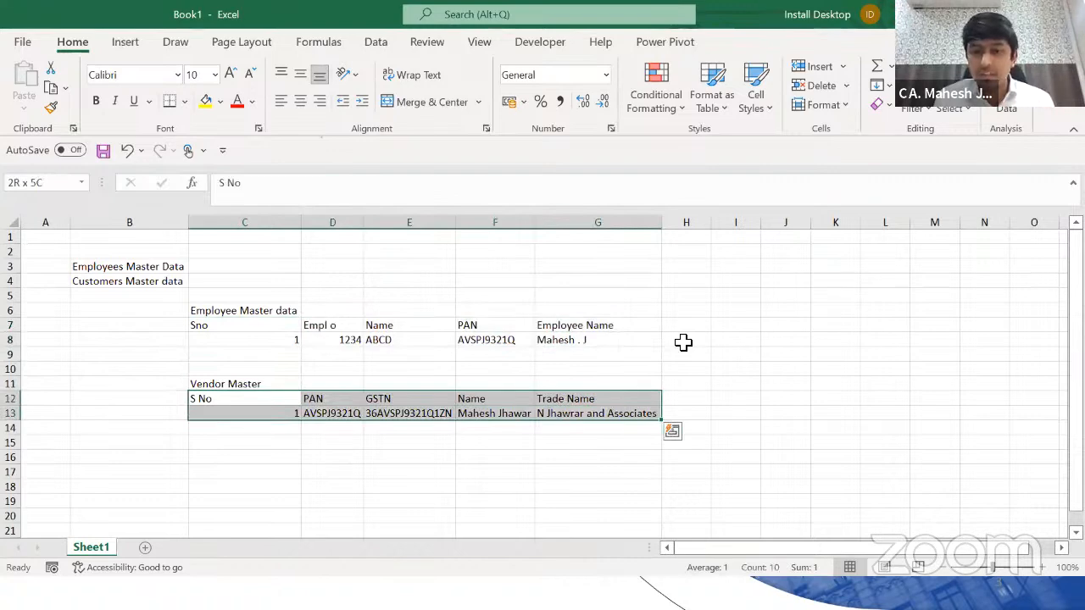
key(Up)
key(Up)
key(Up)
key(Up)
key(Right)
key(Right)
key(Right)
key(Right)
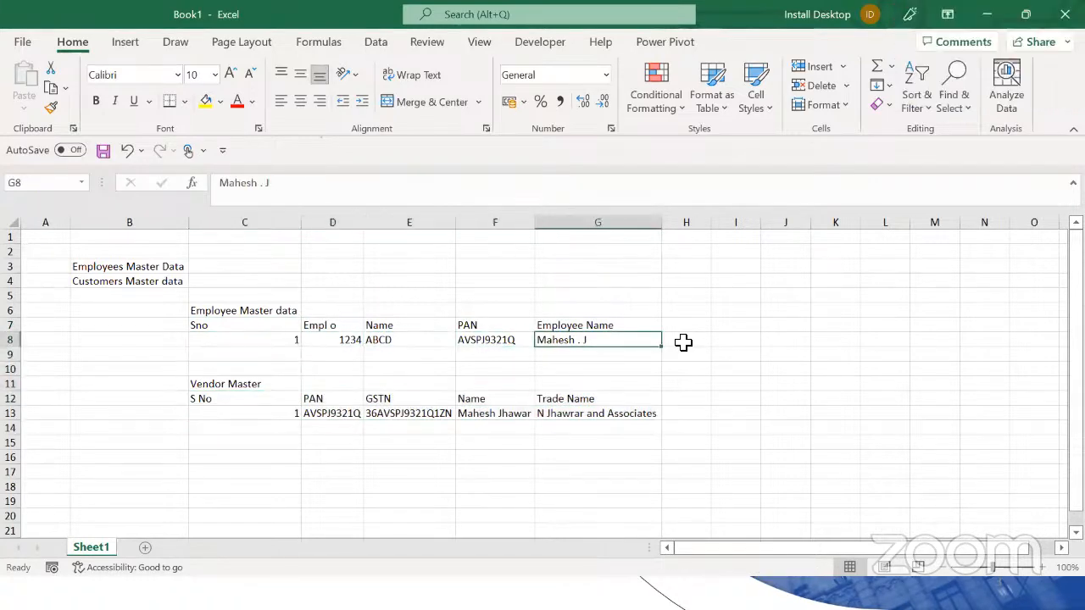
key(Right)
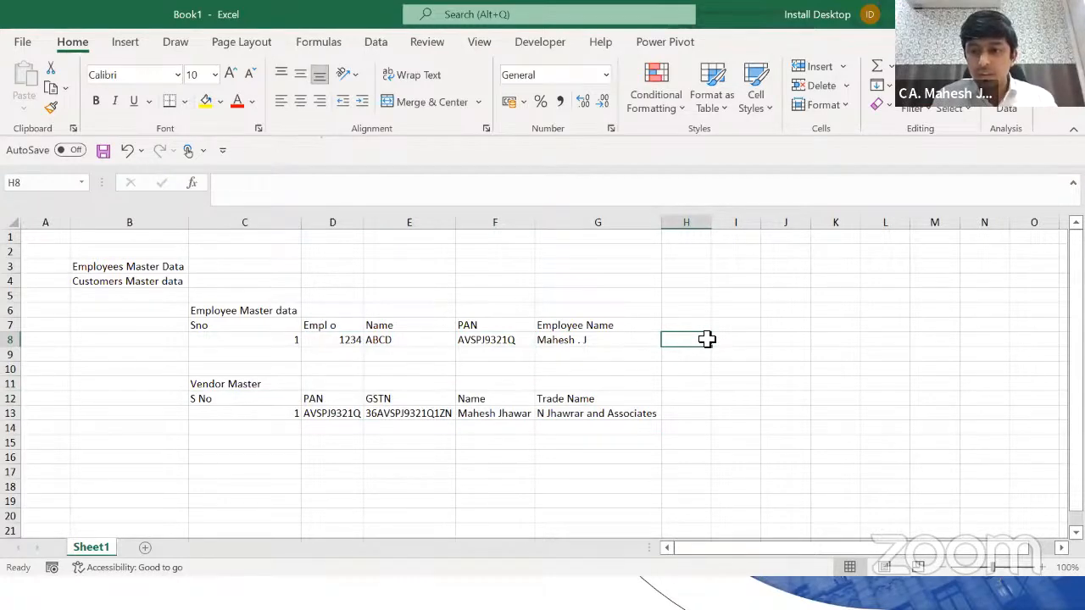
key(alt+Tab)
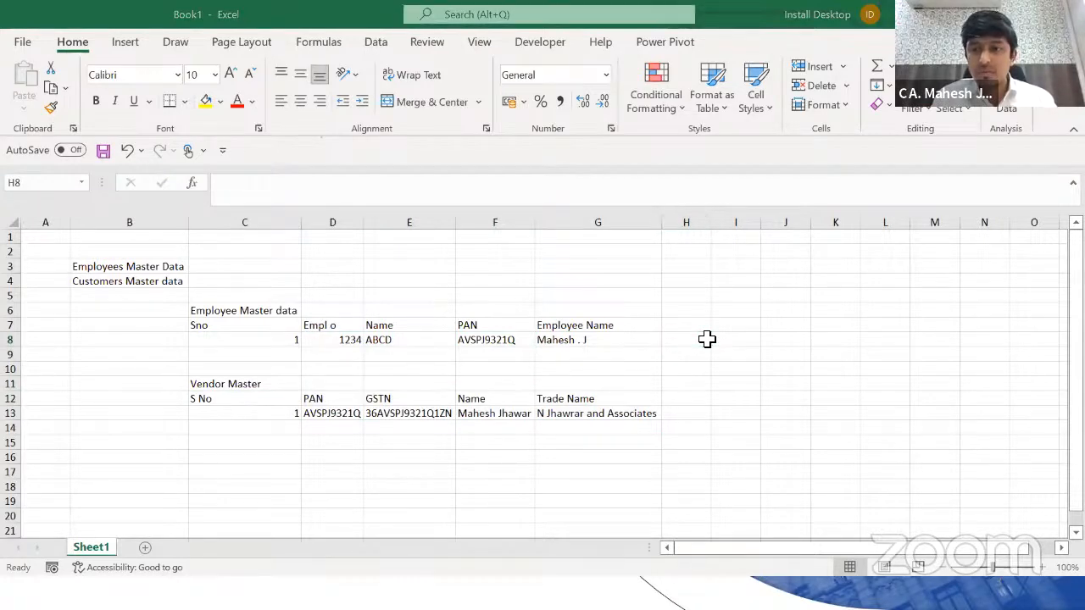
key(alt+Tab)
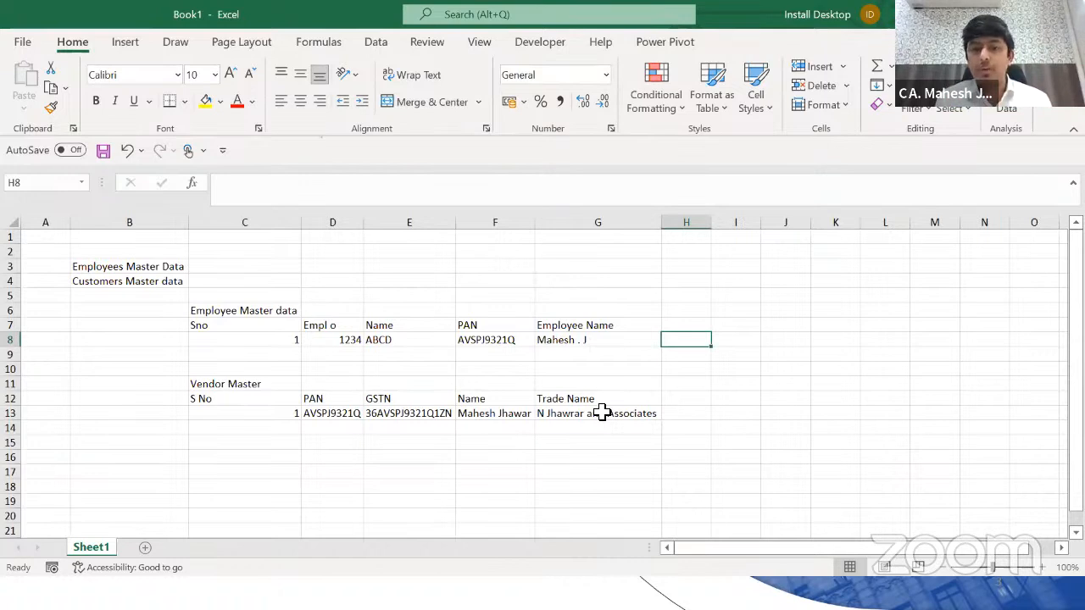
key(Left)
key(Left)
key(Left)
key(Left)
key(Up)
key(Left)
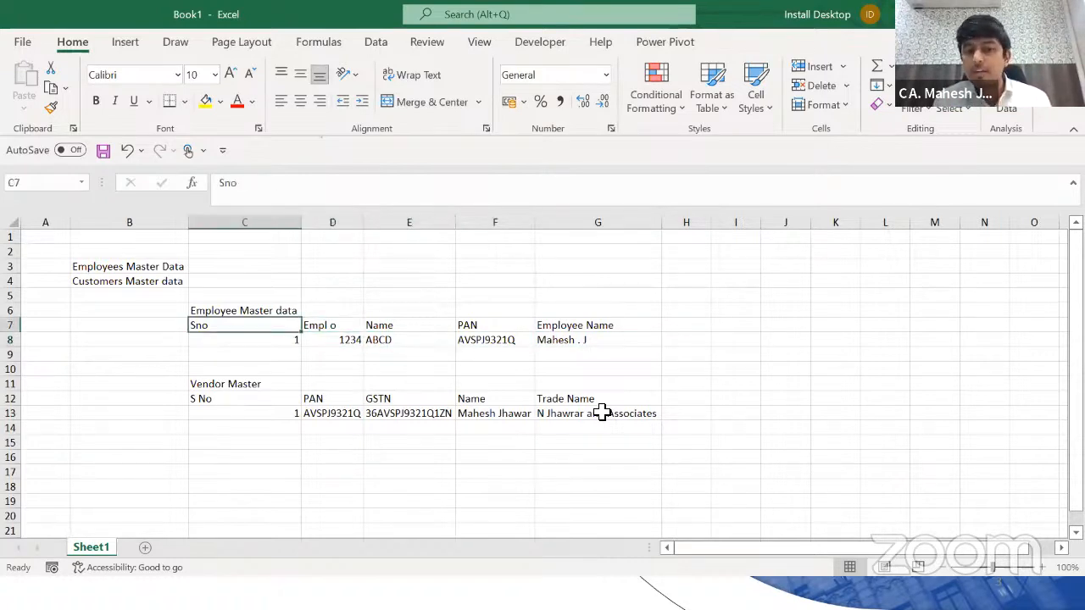
key(ctrl+shift+Right)
key(ctrl+shift+Down)
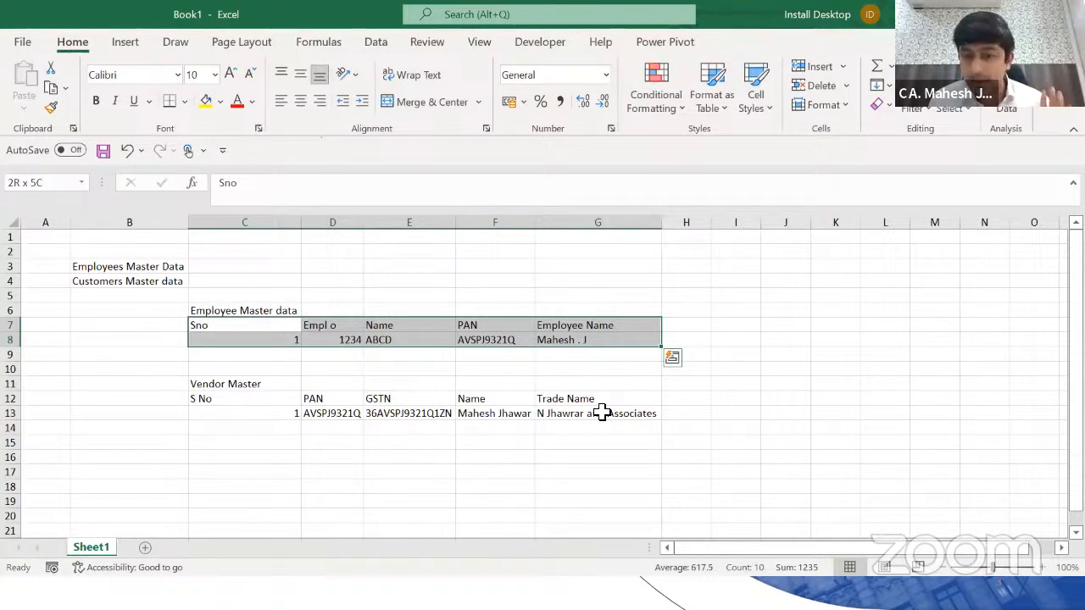
Step: Delete all employee and vendor data from Sheet1, leaving cell B5 selected
key(ctrl+Home)
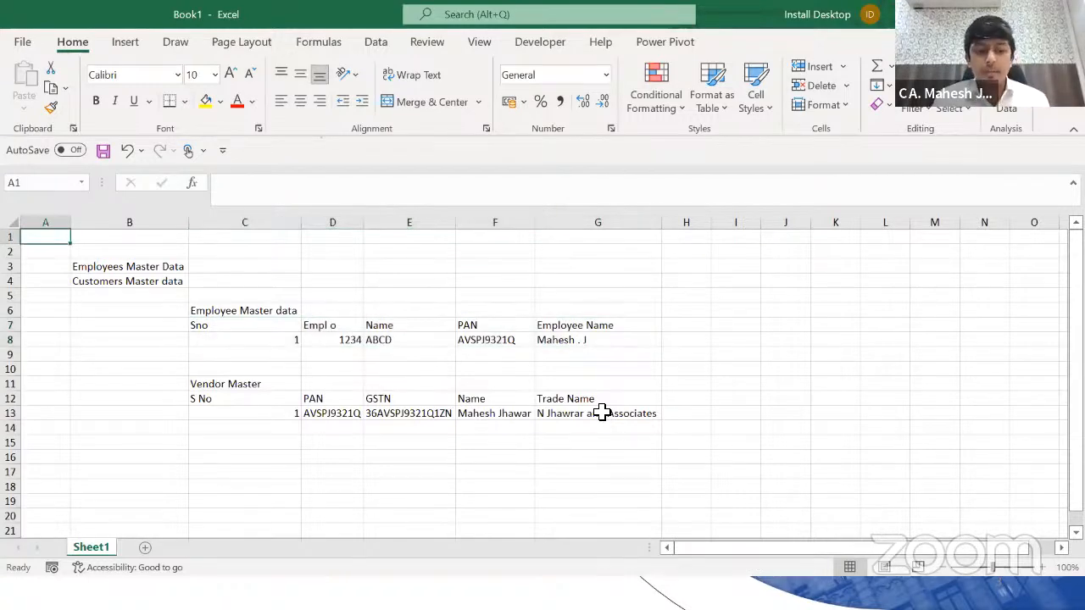
key(ctrl+a)
key(Delete)
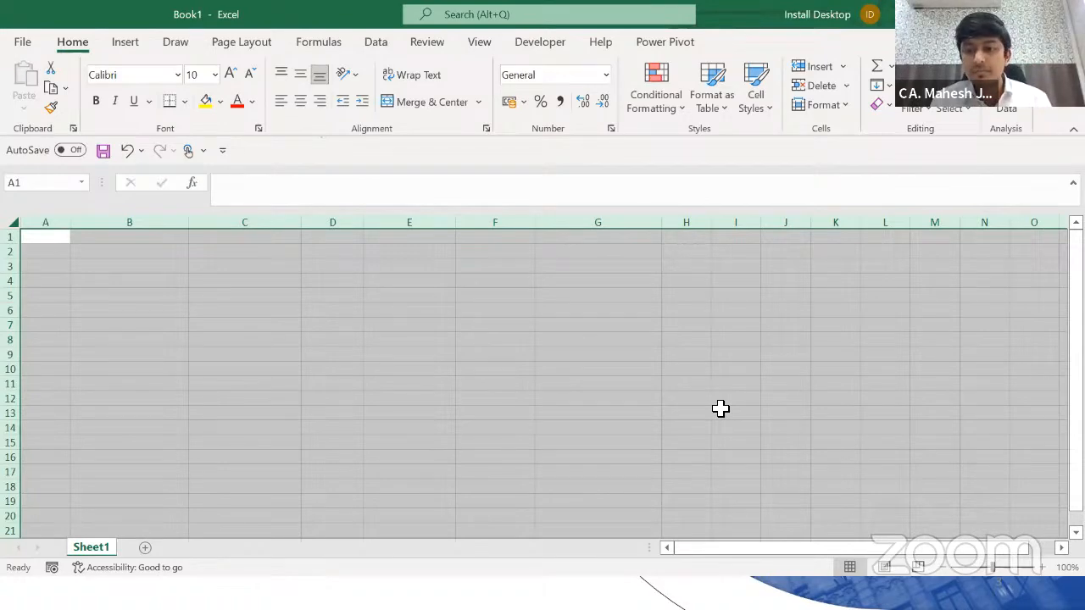
key(ctrl+Home)
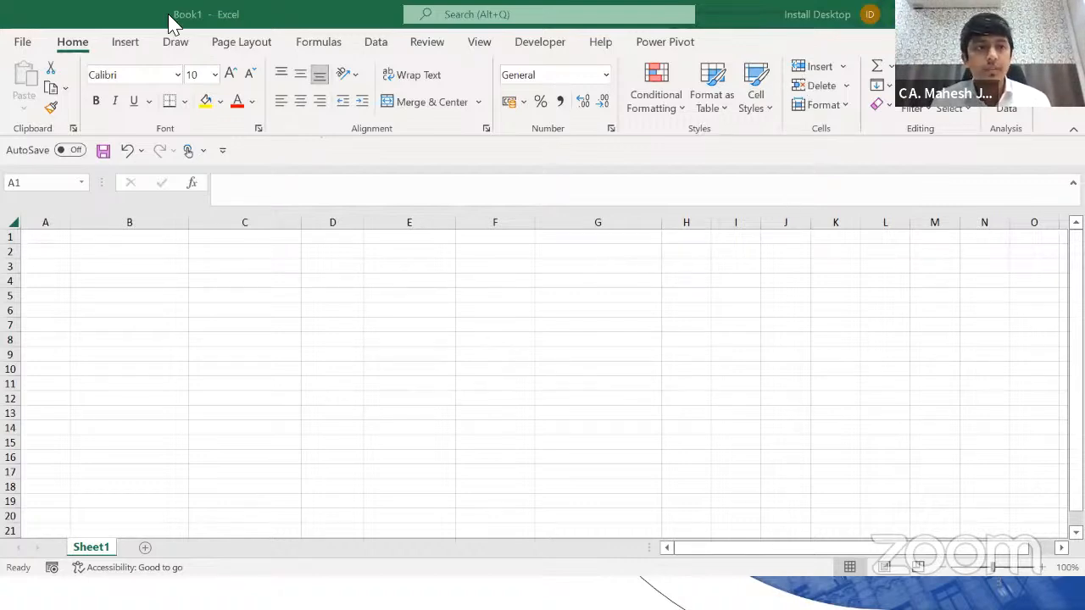
key(ctrl+a)
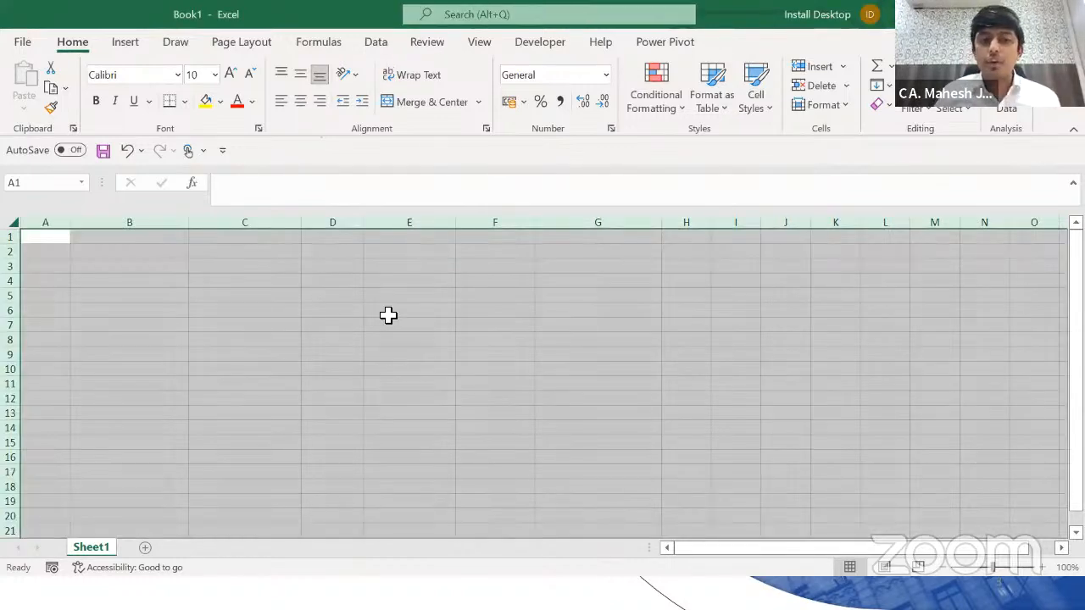
click(185, 297)
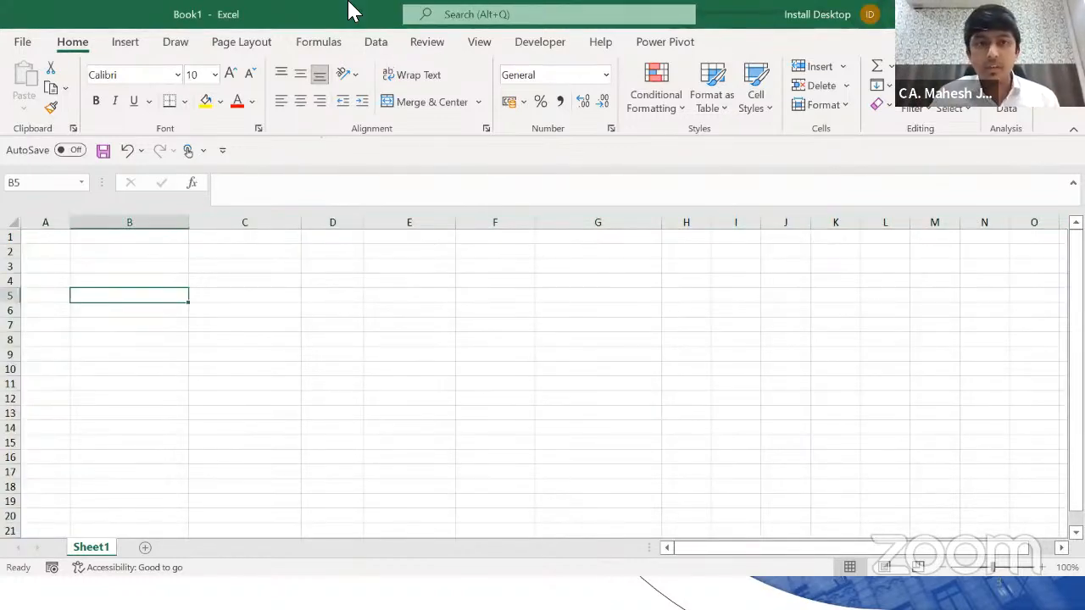
Step: Browse the Get Data > From File import sources on the Data tab, then switch windows
click(378, 49)
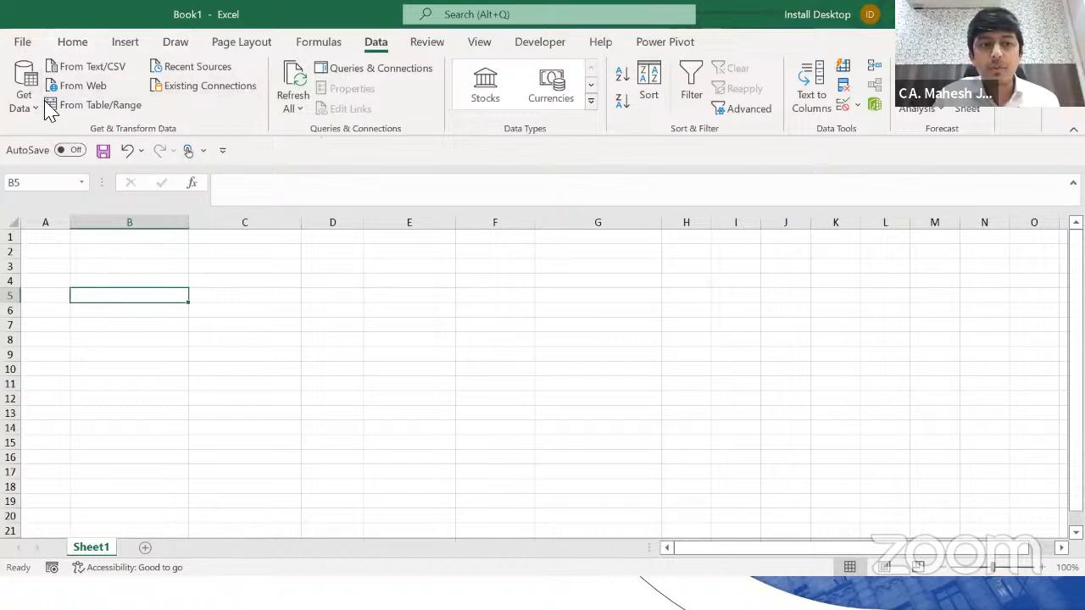
click(34, 103)
mouse_move(90, 149)
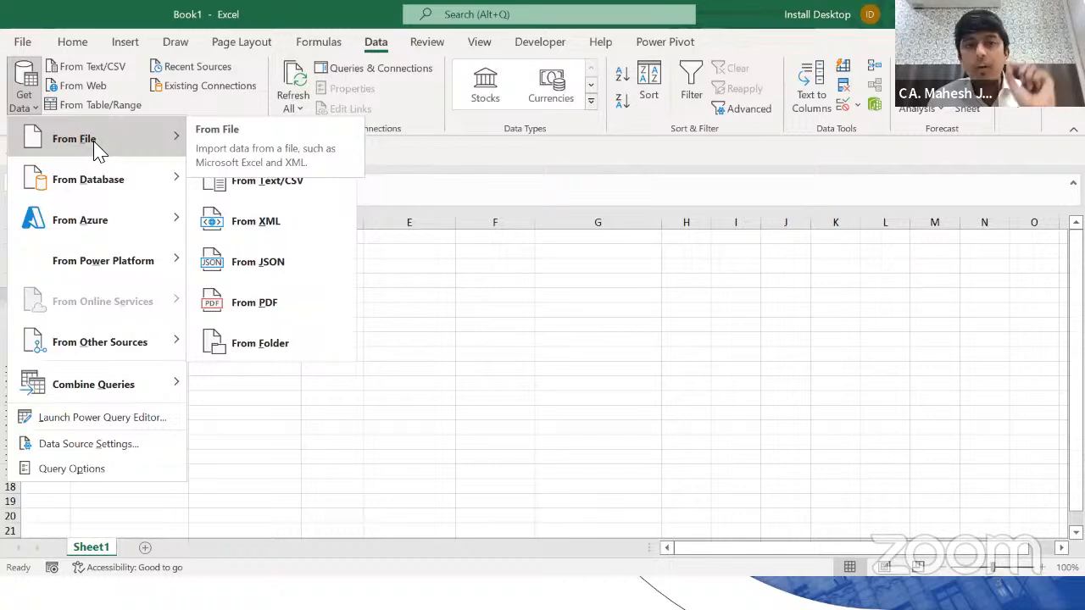
click(446, 307)
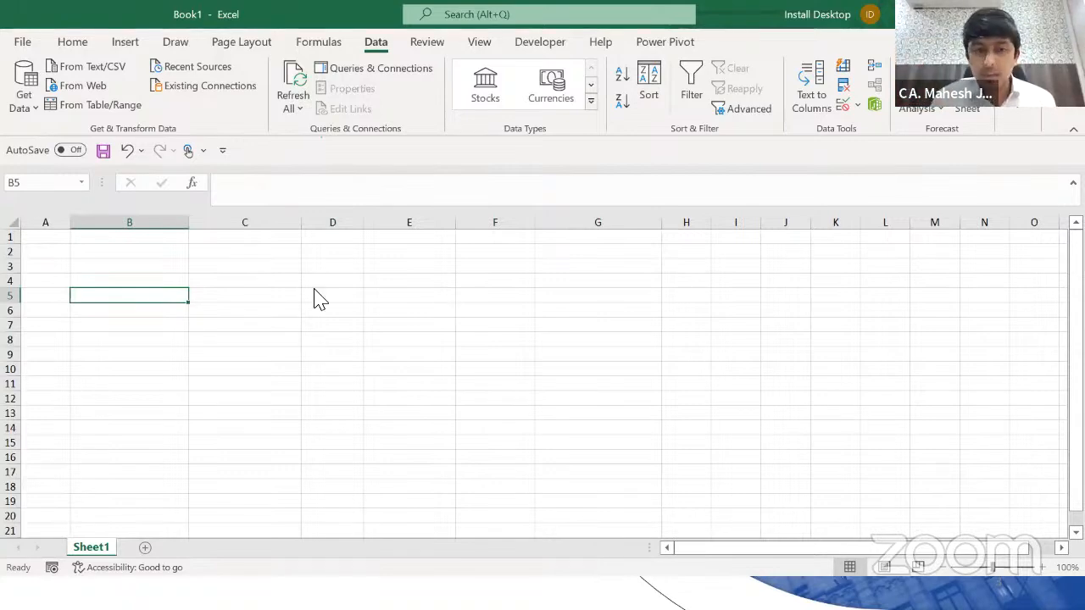
click(22, 109)
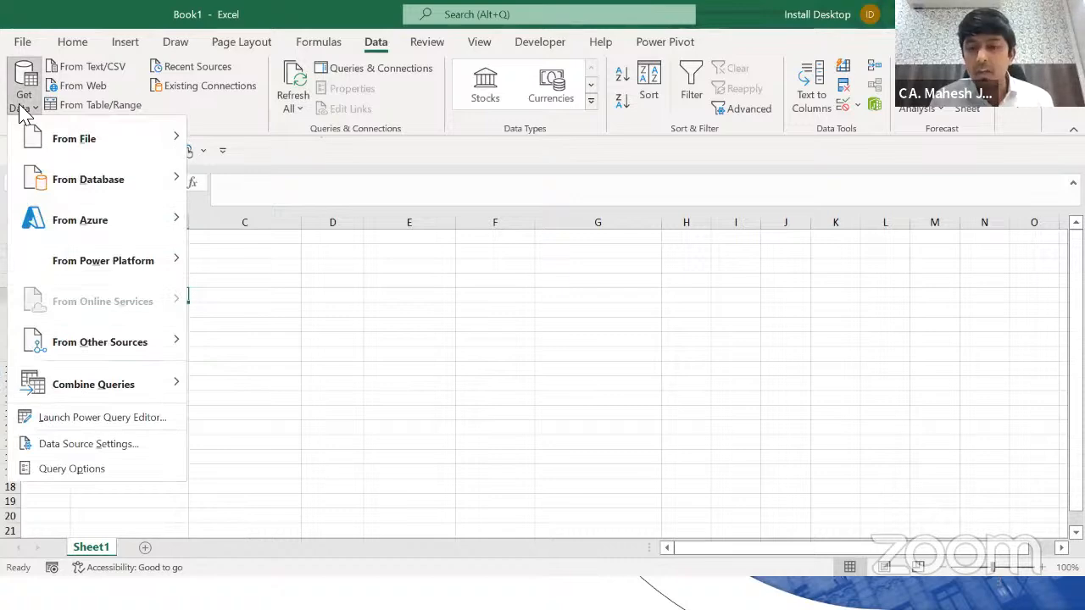
mouse_move(68, 136)
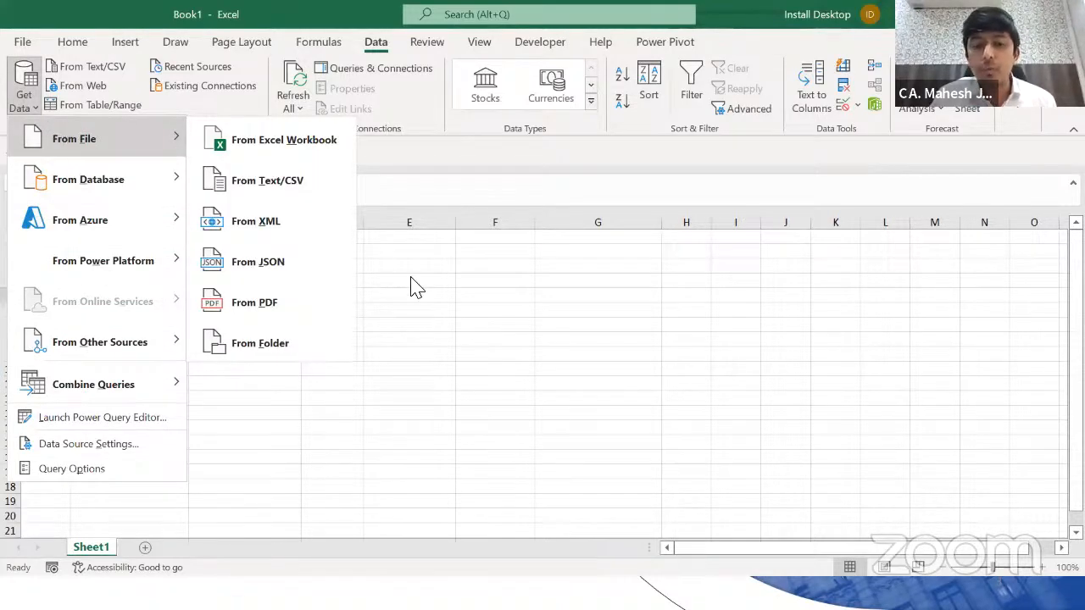
click(460, 328)
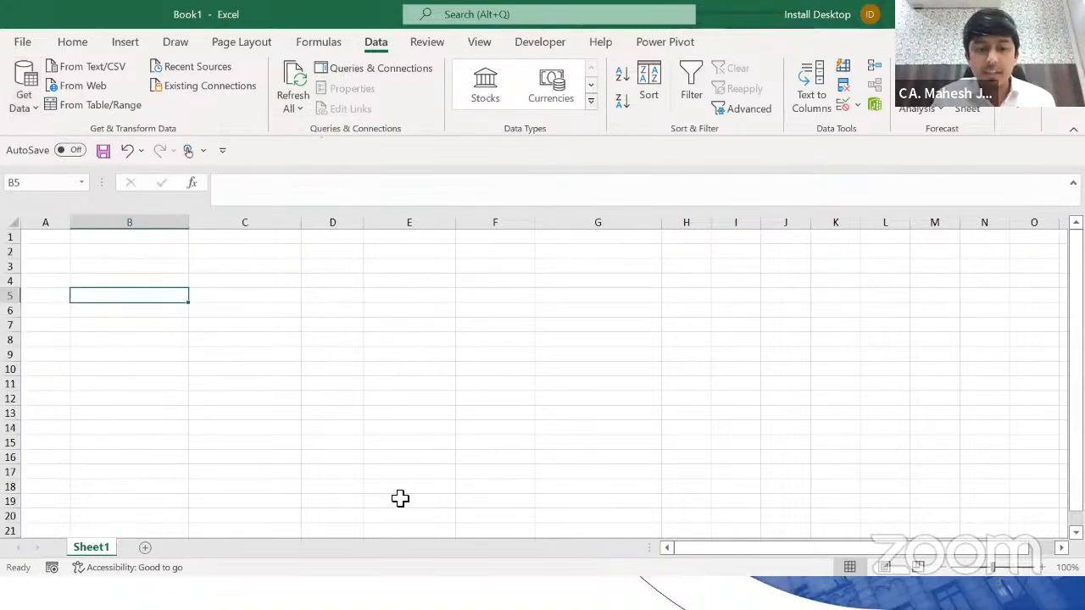
key(alt+Tab)
key(alt+Tab)
key(alt+Tab)
key(alt+Tab)
key(alt+Tab)
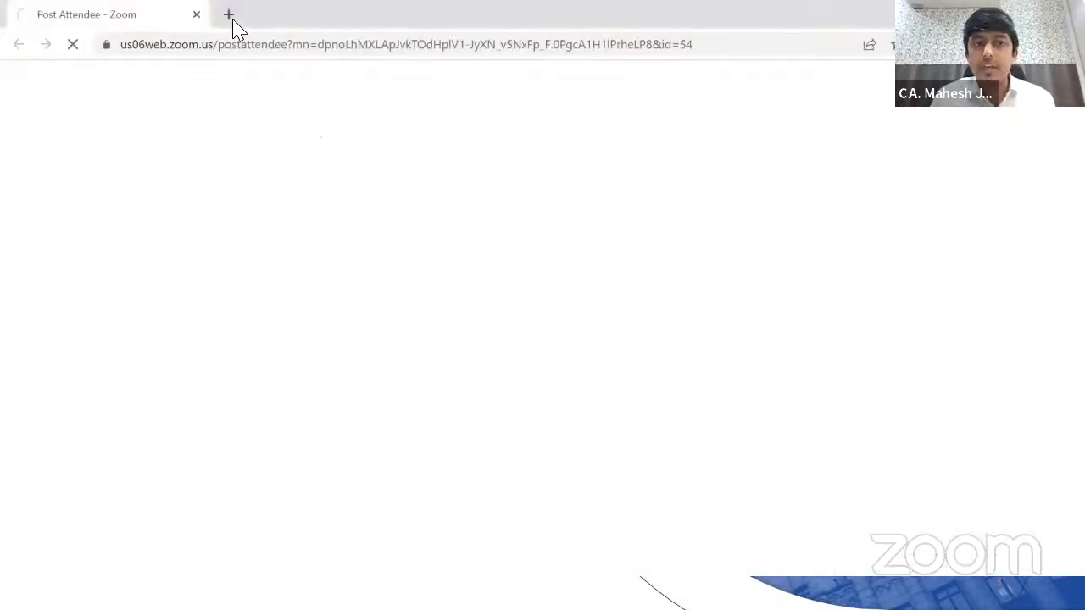
Step: In a new Chrome tab, search for 'Details of Stock'
click(228, 15)
click(256, 56)
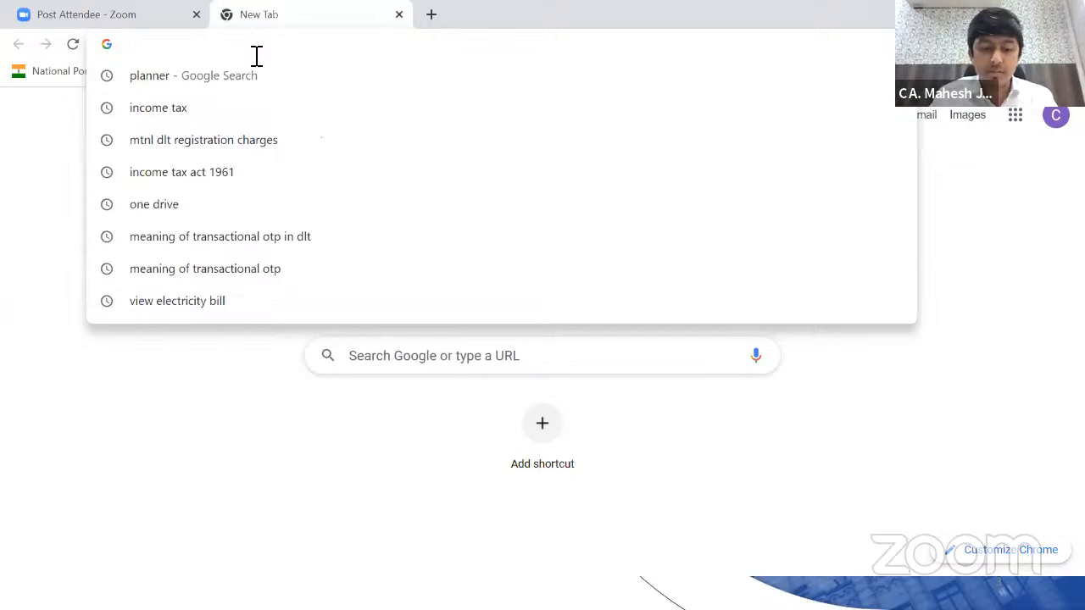
text(W)
key(BackSpace)
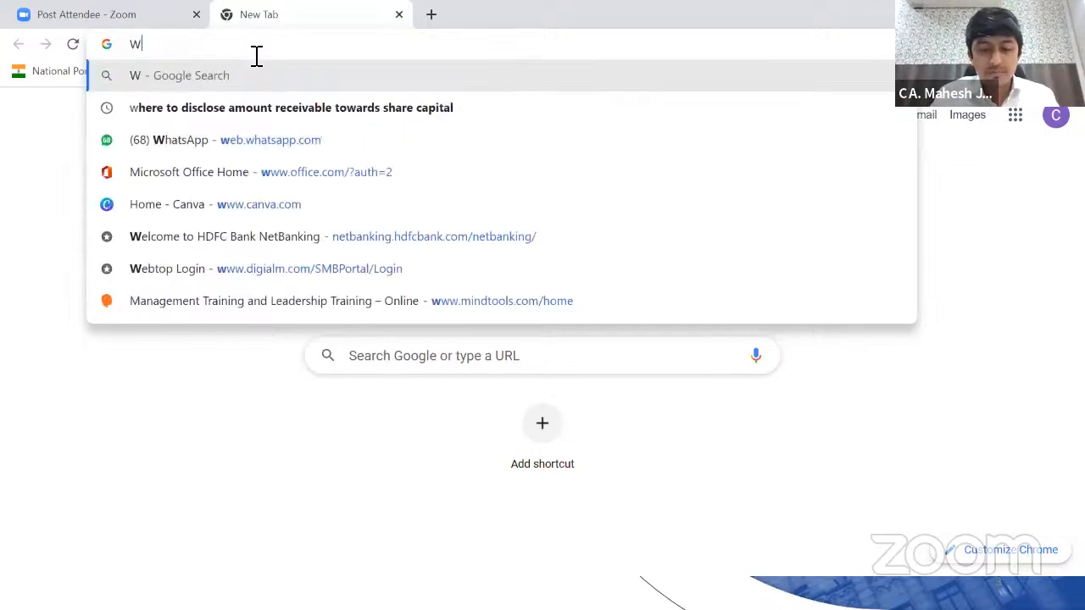
key(BackSpace)
text(Wikipedia)
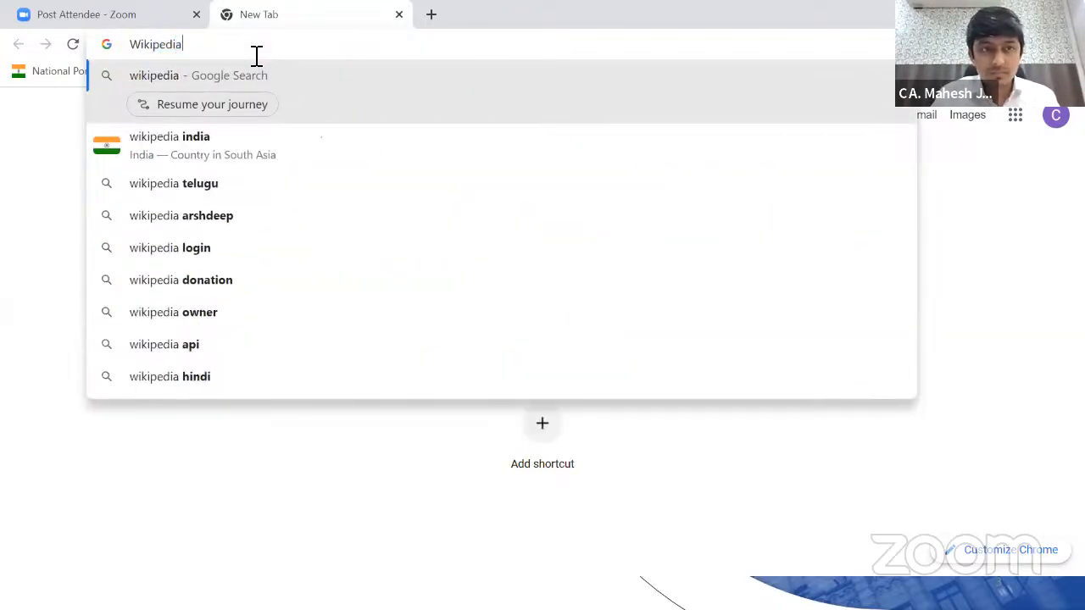
key(ctrl+a)
key(BackSpace)
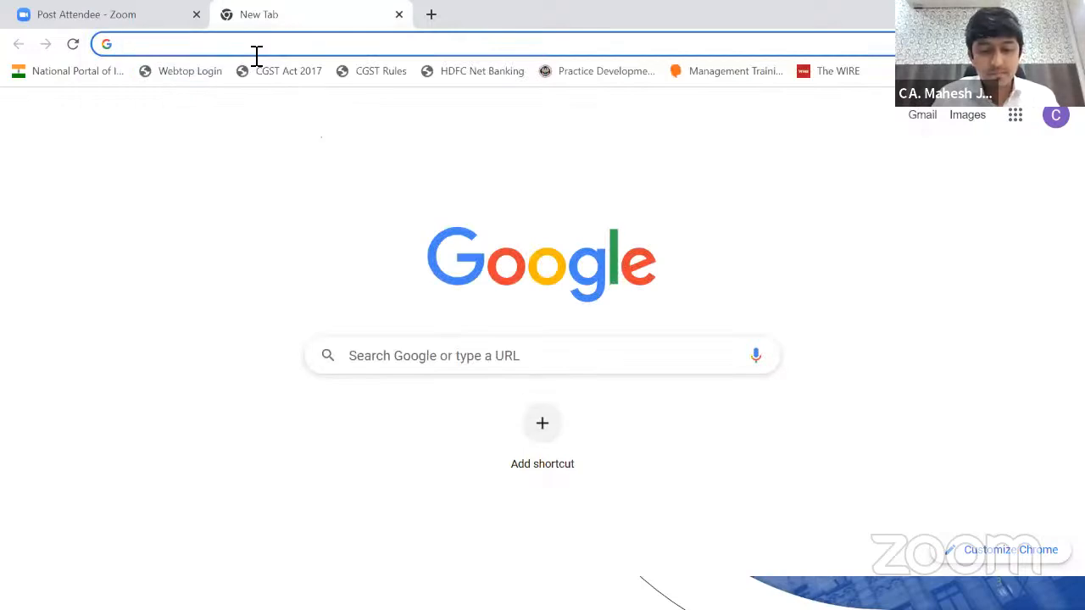
text(Details of Sto)
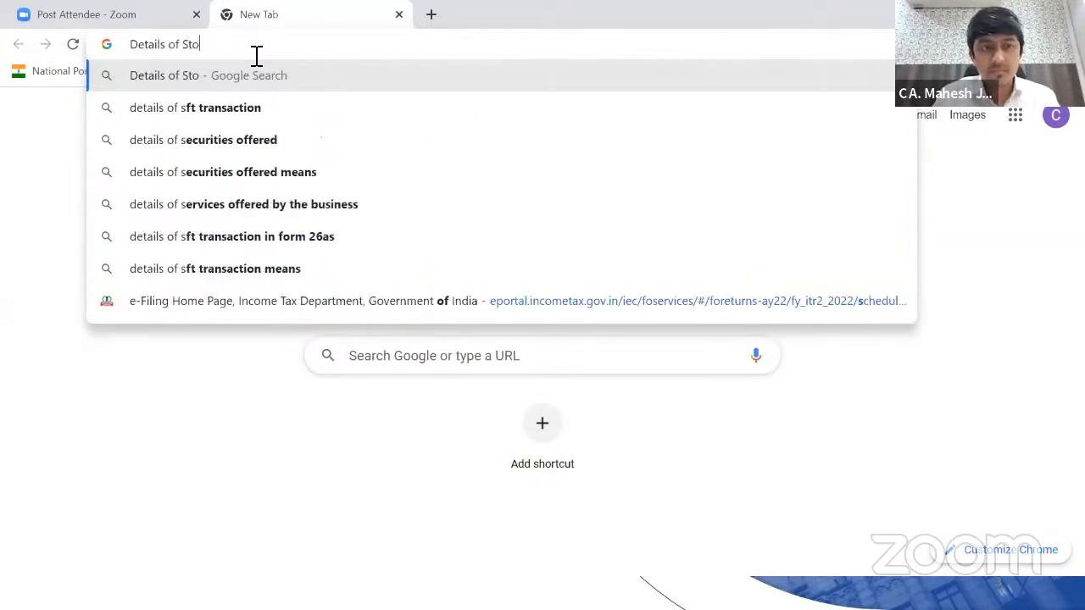
text(ck)
key(Return)
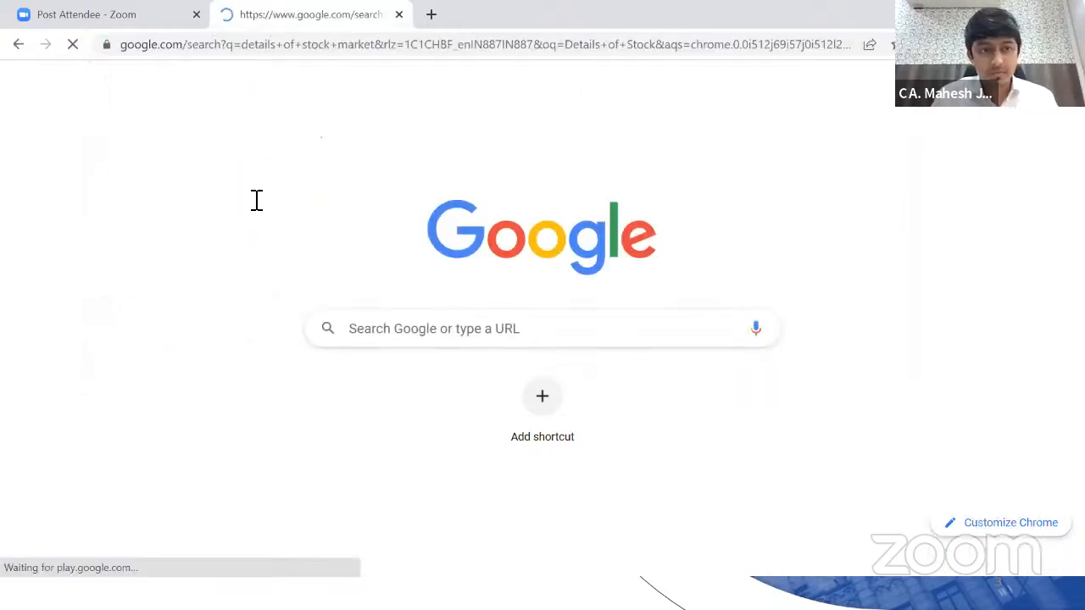
scroll(255, 229, down, 2)
scroll(280, 208, down, 3)
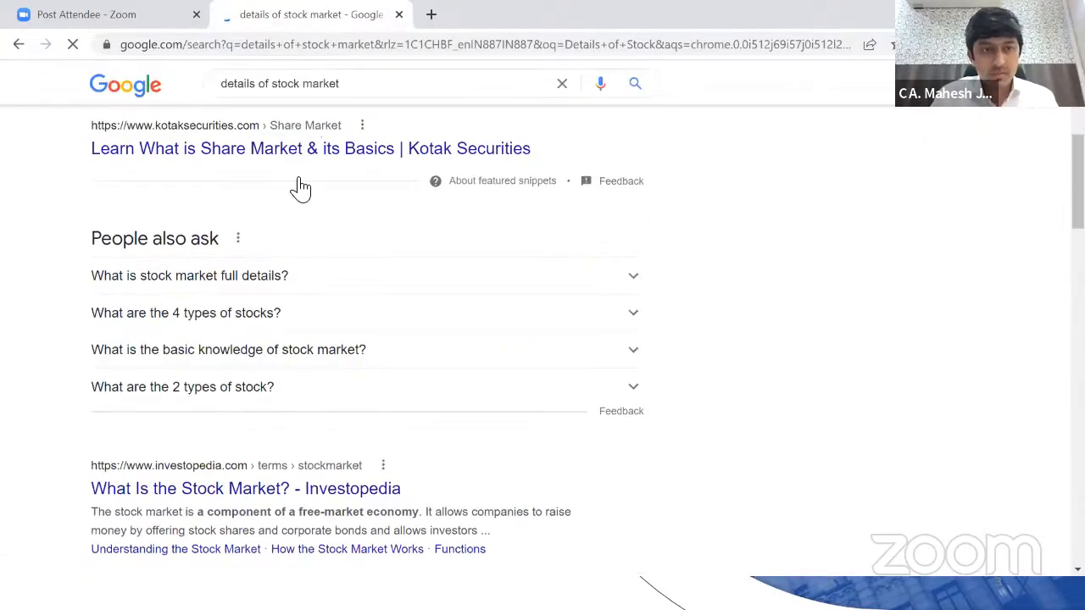
scroll(305, 170, up, 4)
Step: Search 'Wikipedia Statis' to reach the Wikipedia:Statistics page
click(388, 51)
text(Wik)
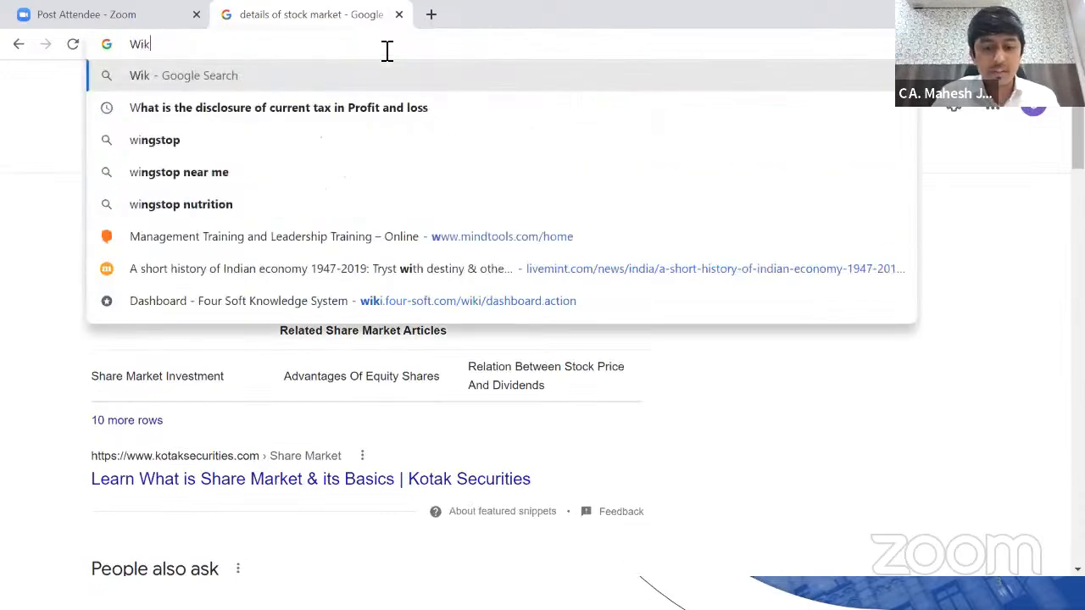
text(ipedia Statis)
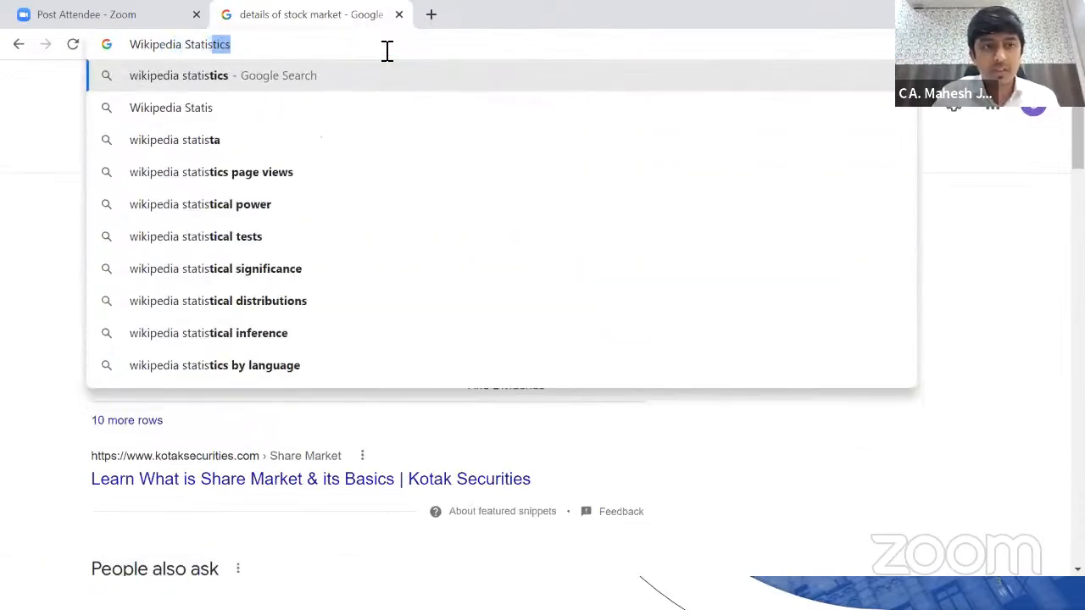
key(Return)
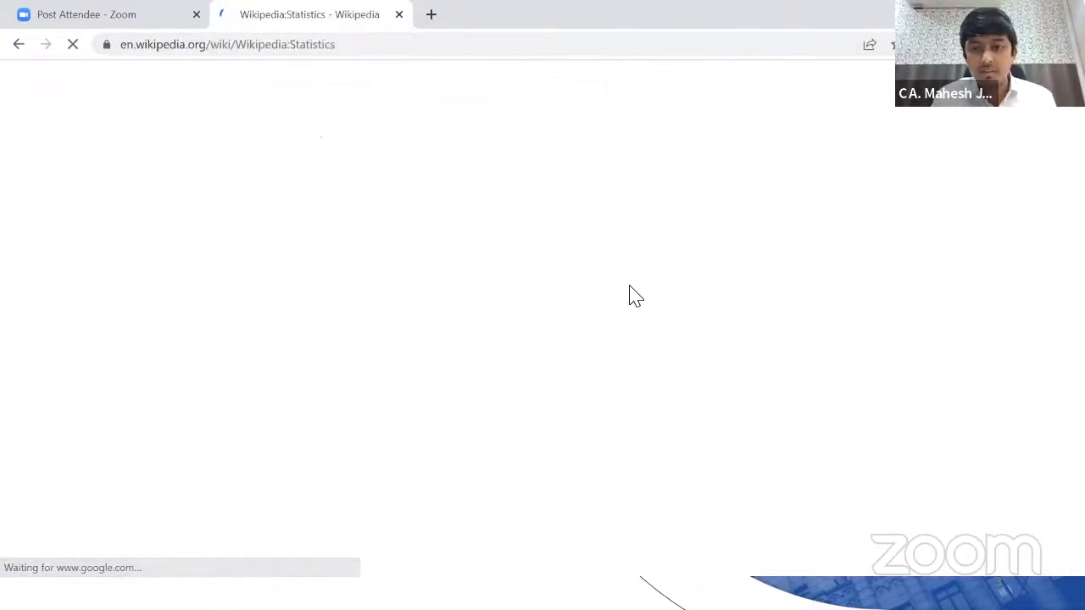
Step: Select the quality-and-importance ratings table through the 7,412,175 total, then return to Excel
scroll(635, 289, down, 10)
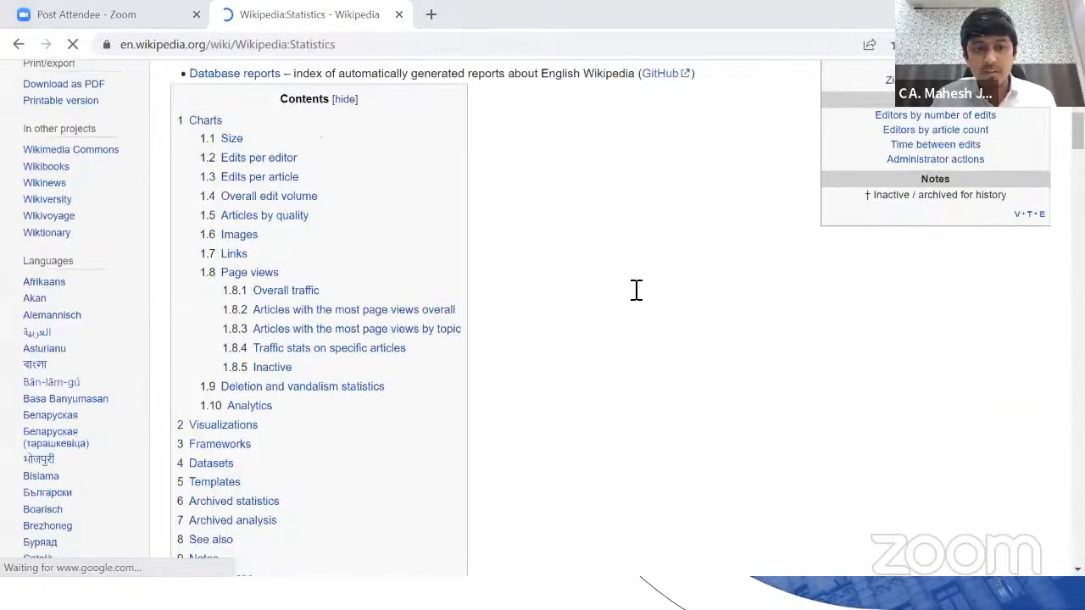
scroll(597, 326, down, 1)
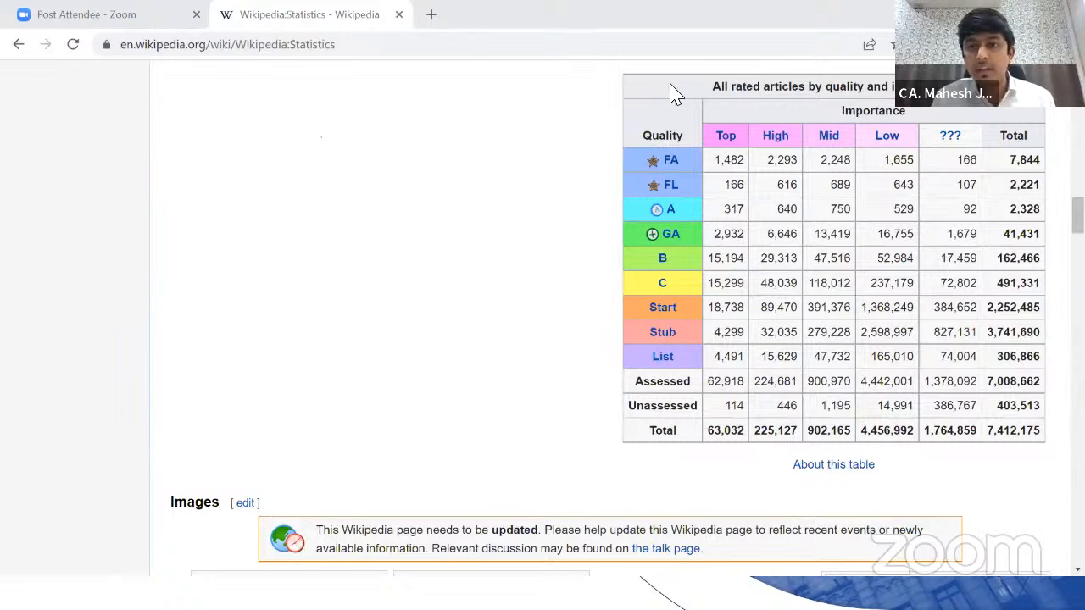
drag(678, 88, 945, 435)
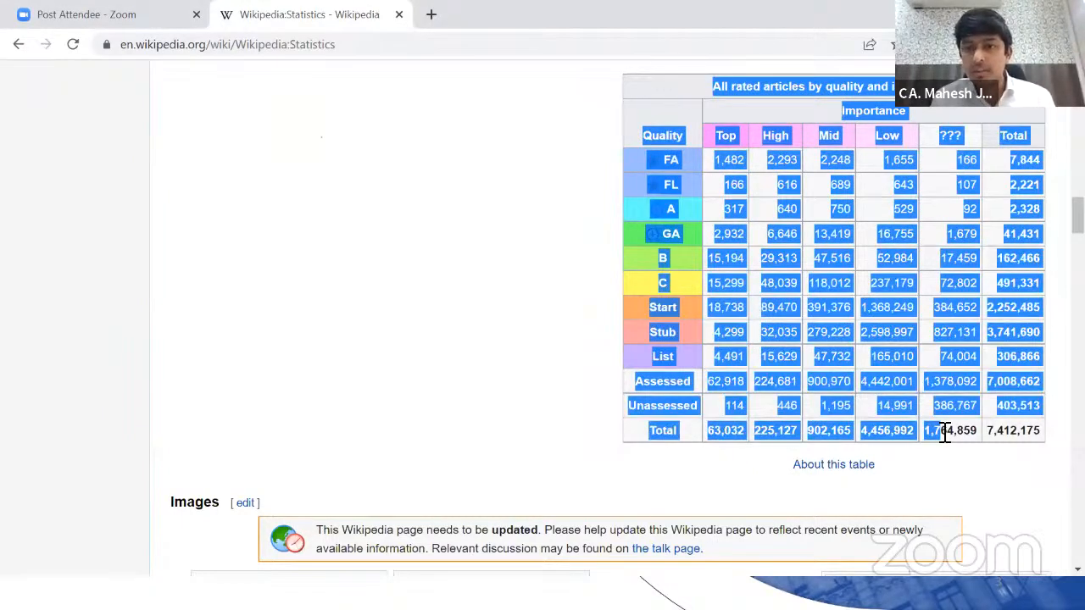
drag(678, 87, 1042, 433)
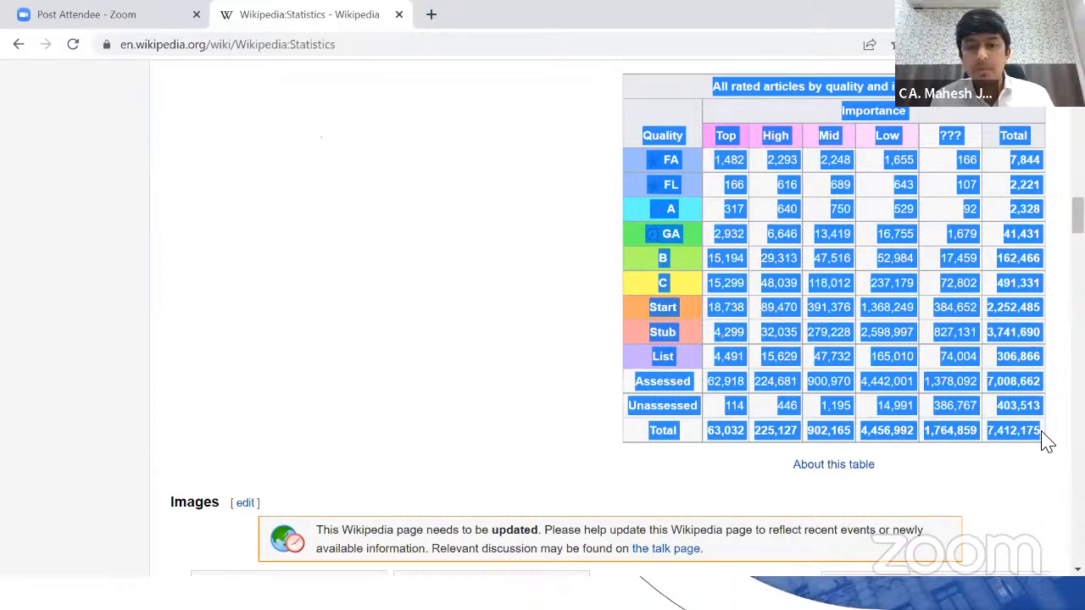
key(alt+Tab)
key(Tab)
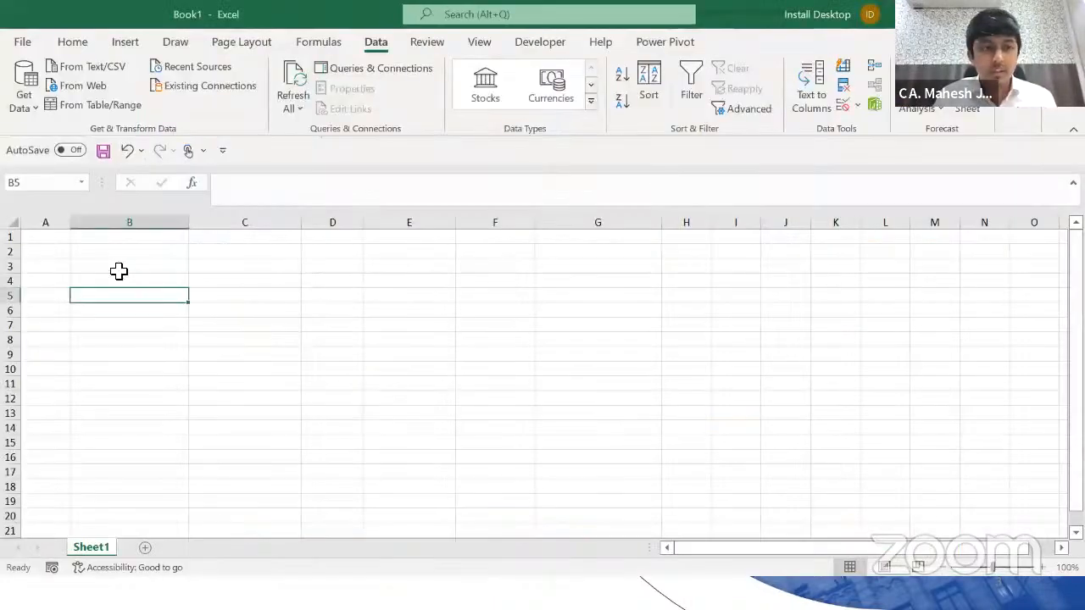
Step: Paste the copied Wikipedia ratings table at cell B3 and scroll through the result
click(114, 270)
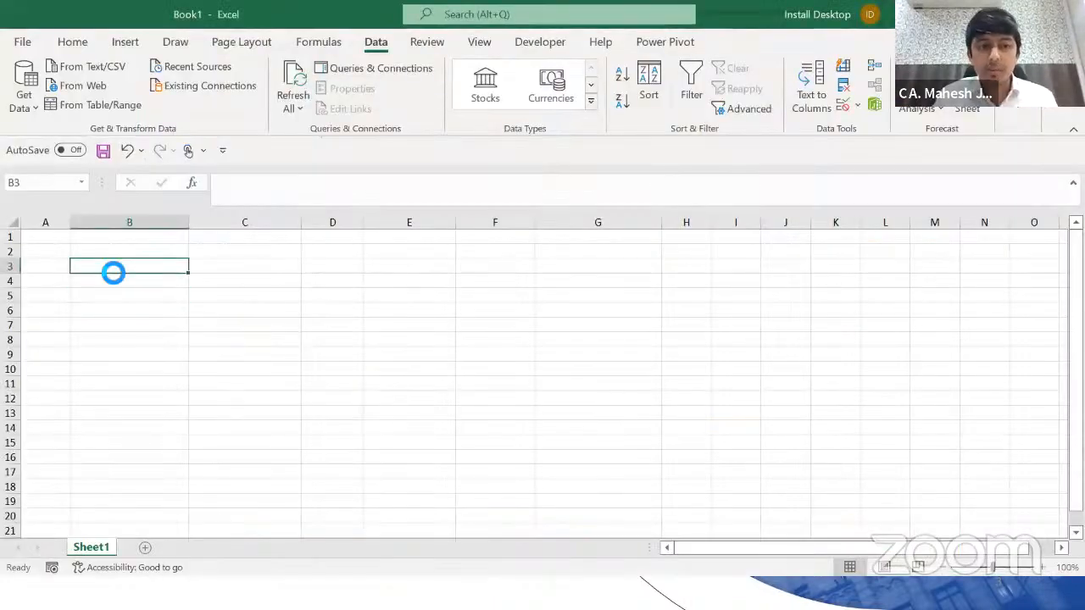
key(ctrl+v)
scroll(263, 349, down, 1)
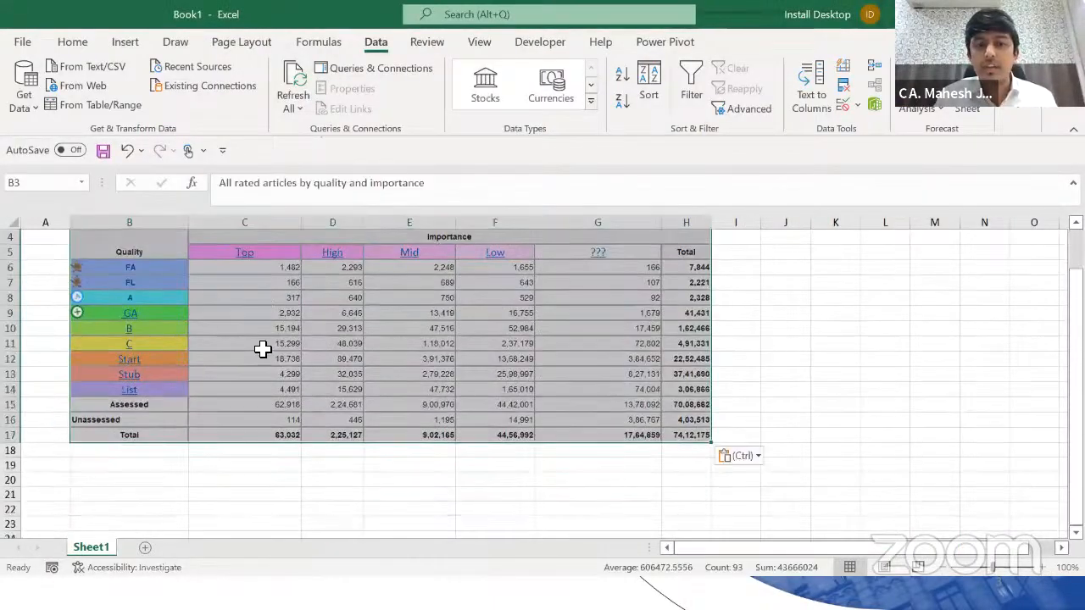
scroll(263, 349, up, 1)
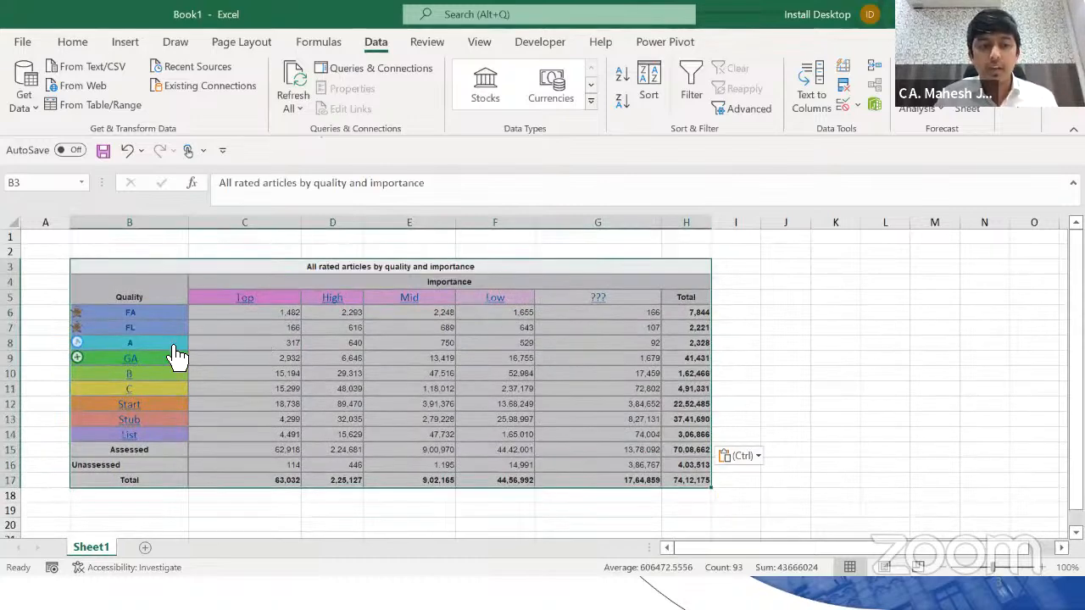
scroll(174, 349, down, 1)
scroll(175, 347, up, 1)
Step: Undo the paste to empty Sheet1, select A3 and list the Get Data sources
key(ctrl+z)
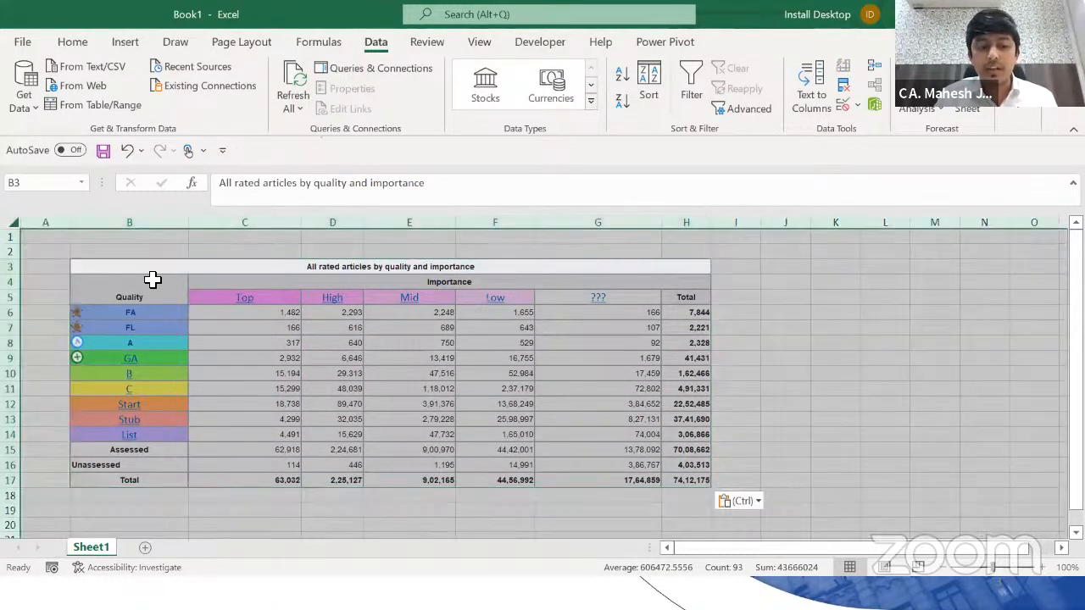
click(66, 268)
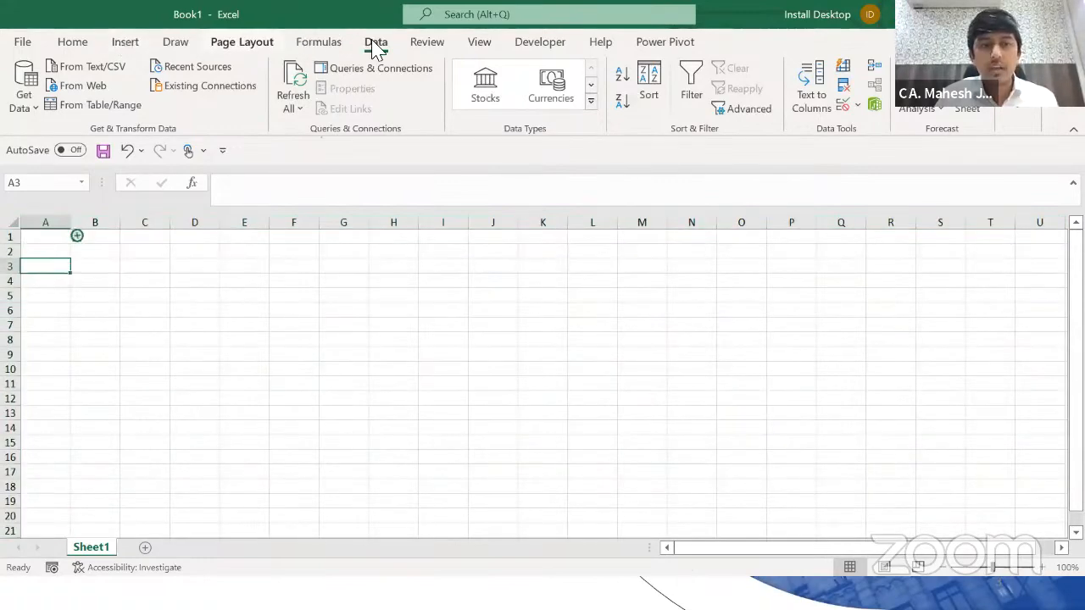
click(18, 114)
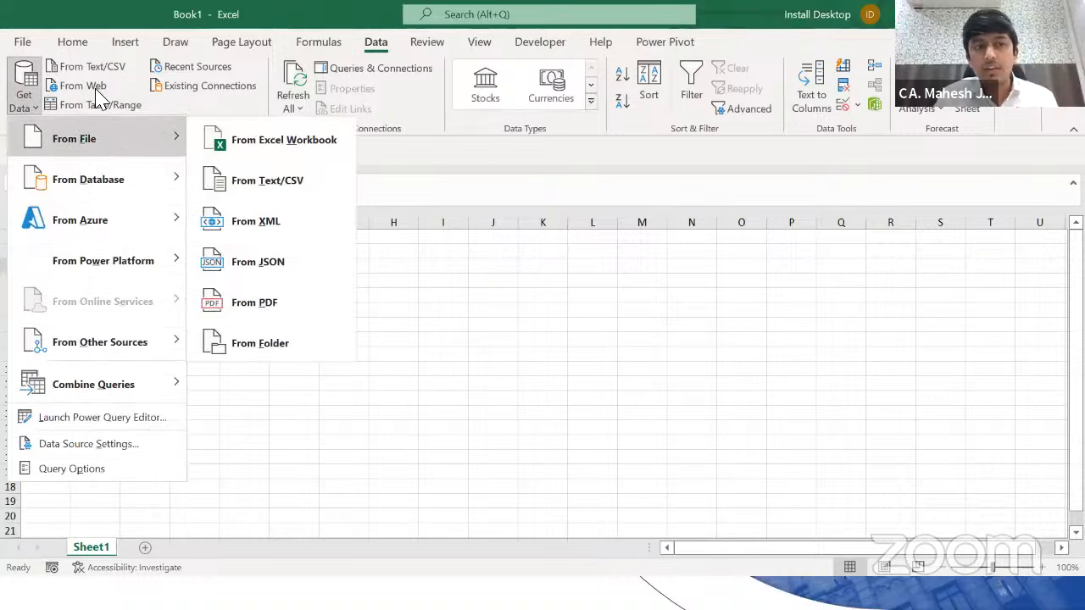
Step: Start a From Web import and clear the wrongly pasted address from the URL box
click(590, 264)
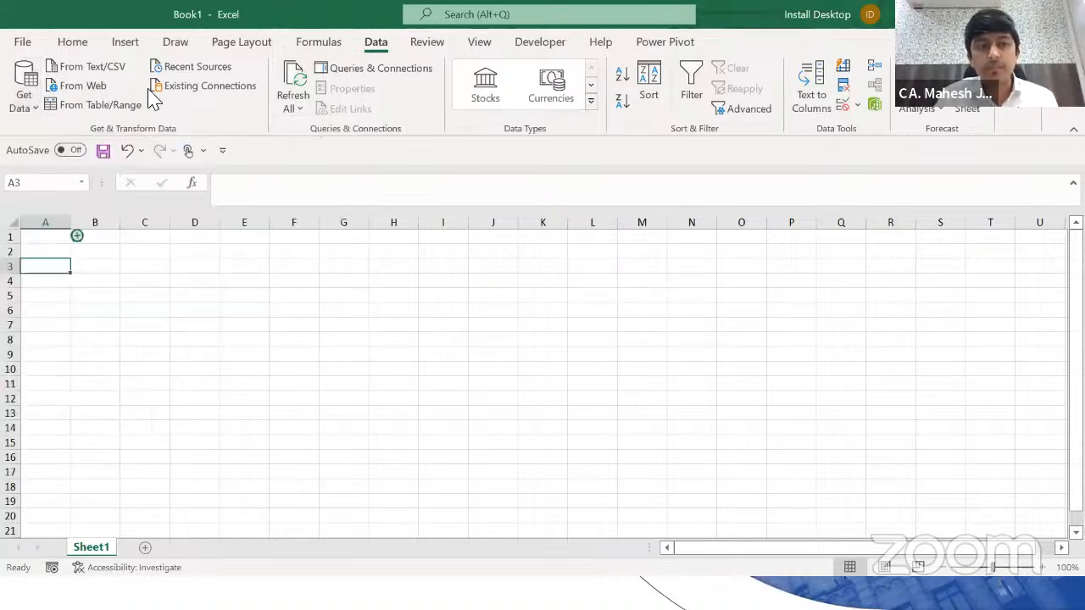
click(100, 93)
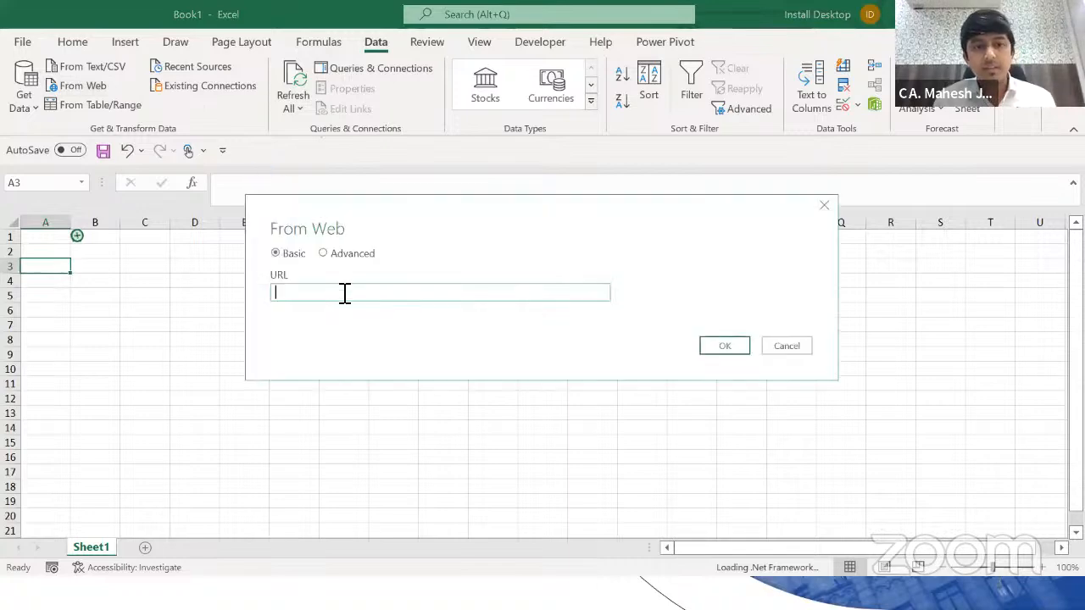
text(All rated articles by quality and importance)
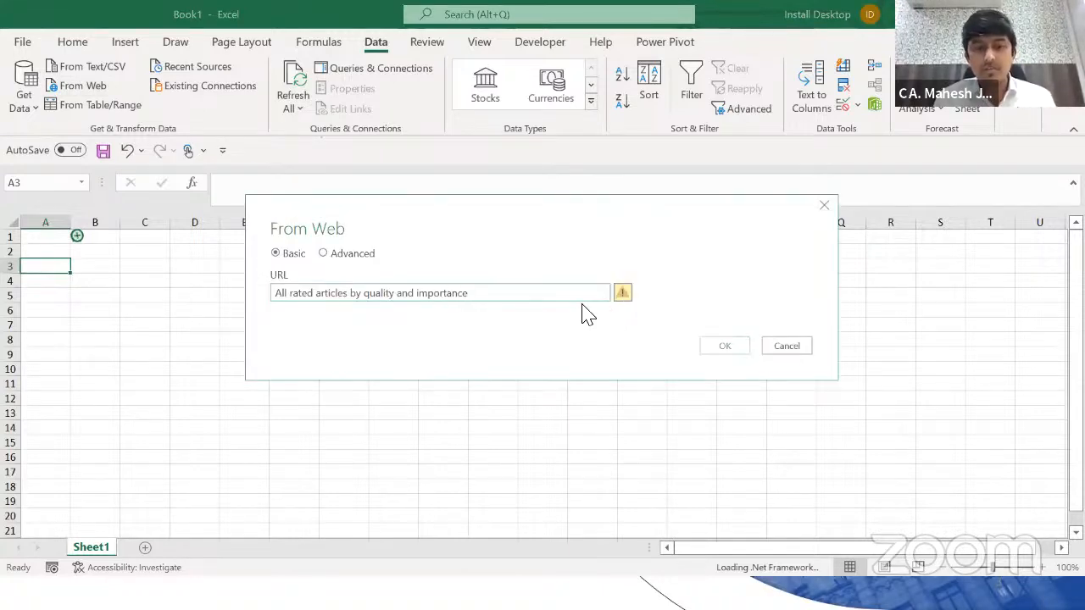
key(ctrl+a)
key(BackSpace)
Step: Copy the Wikipedia:Statistics URL from Chrome, paste it as the web address and confirm
key(alt+Tab)
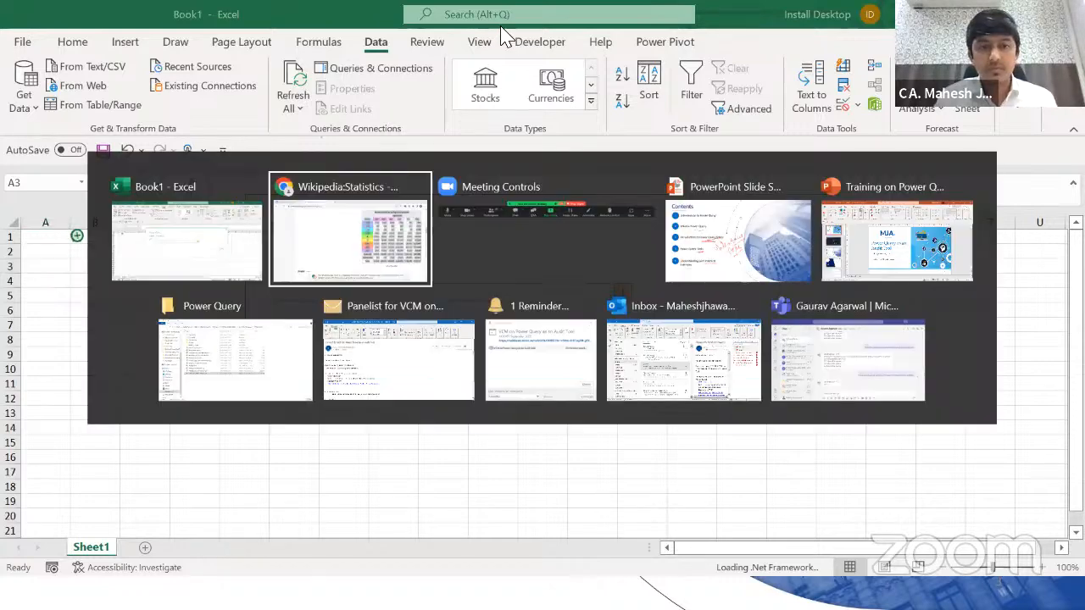
click(506, 45)
key(ctrl+c)
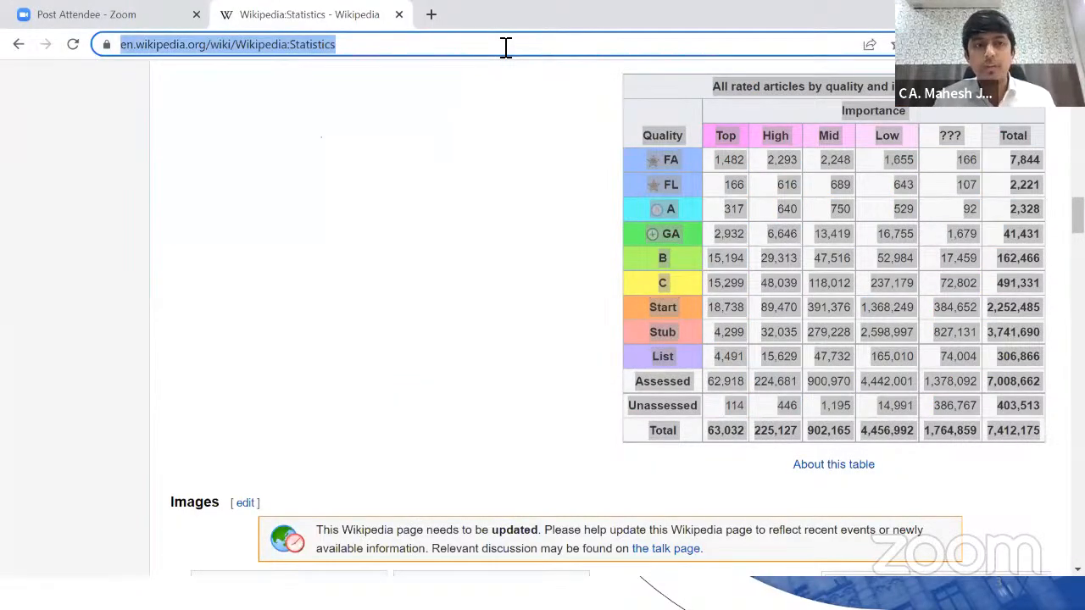
key(alt+Tab)
key(ctrl+v)
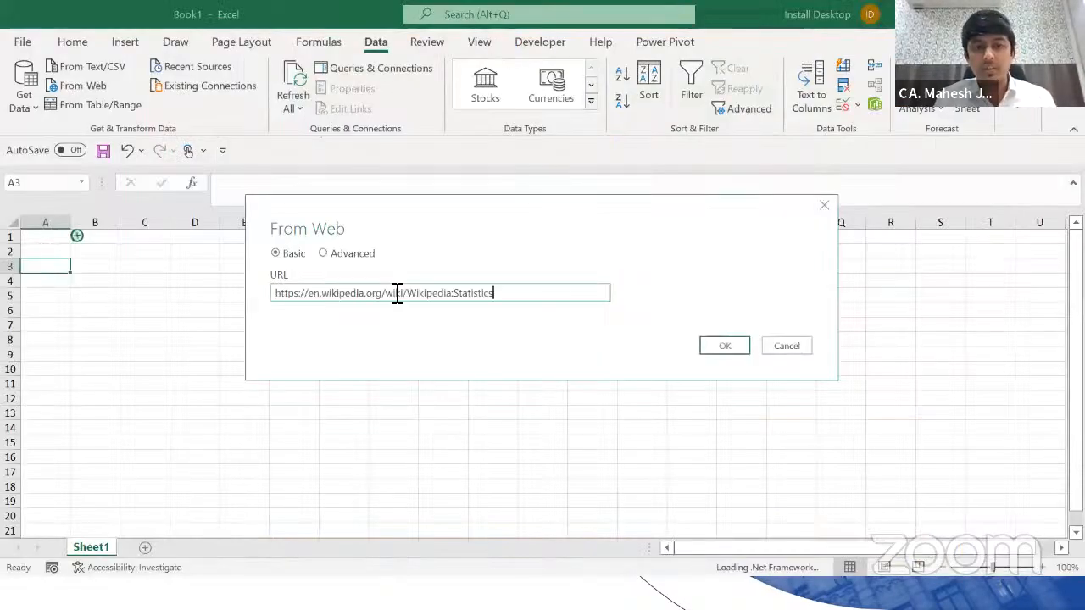
click(721, 354)
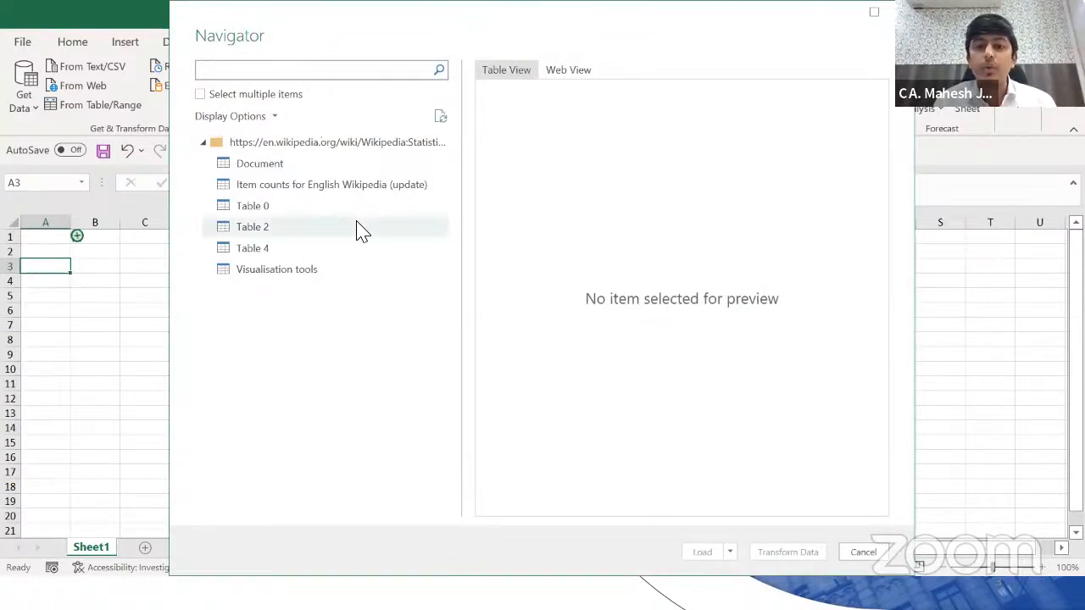
Step: Preview Table 0 and the other found tables, repositioning the Navigator preview window
click(254, 224)
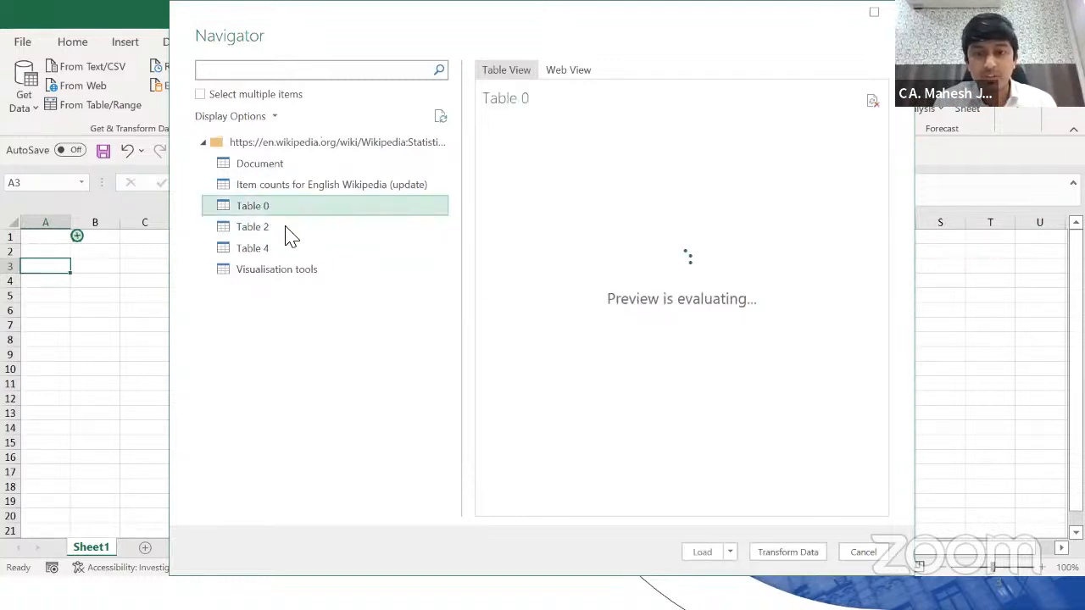
click(260, 235)
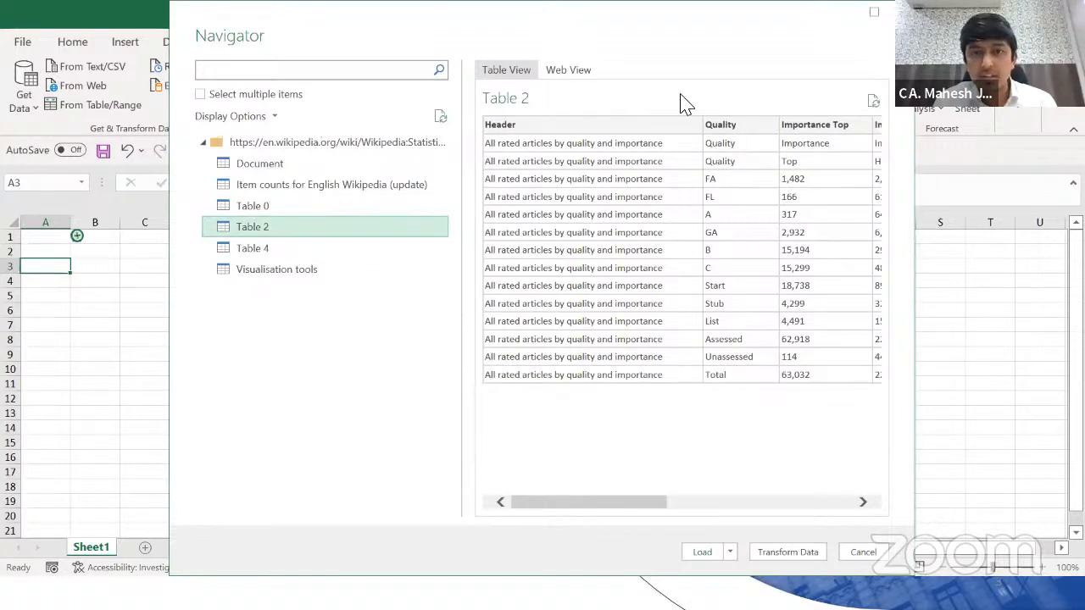
drag(548, 9, 439, 10)
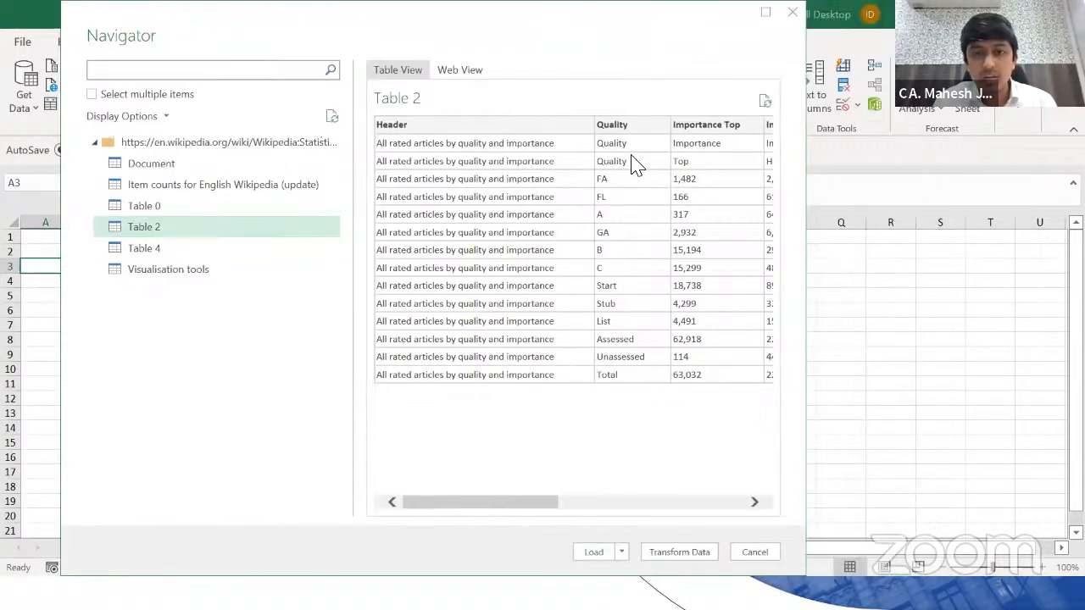
drag(591, 39, 581, 39)
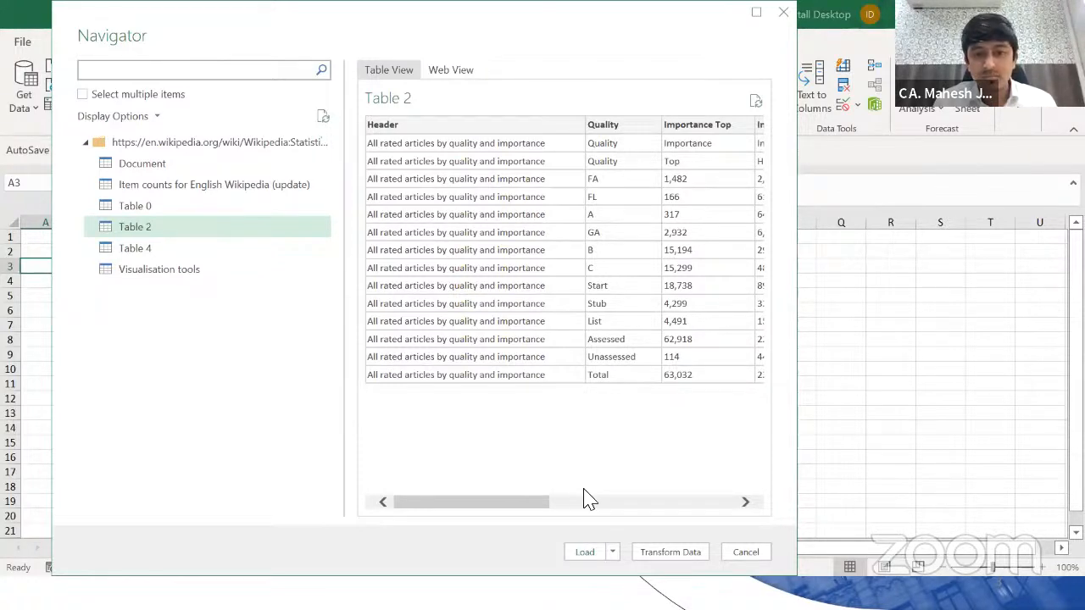
drag(546, 505, 754, 483)
Step: Compare Table 2's preview columns with the Wikipedia original, then open it with Transform Data
key(alt+Tab)
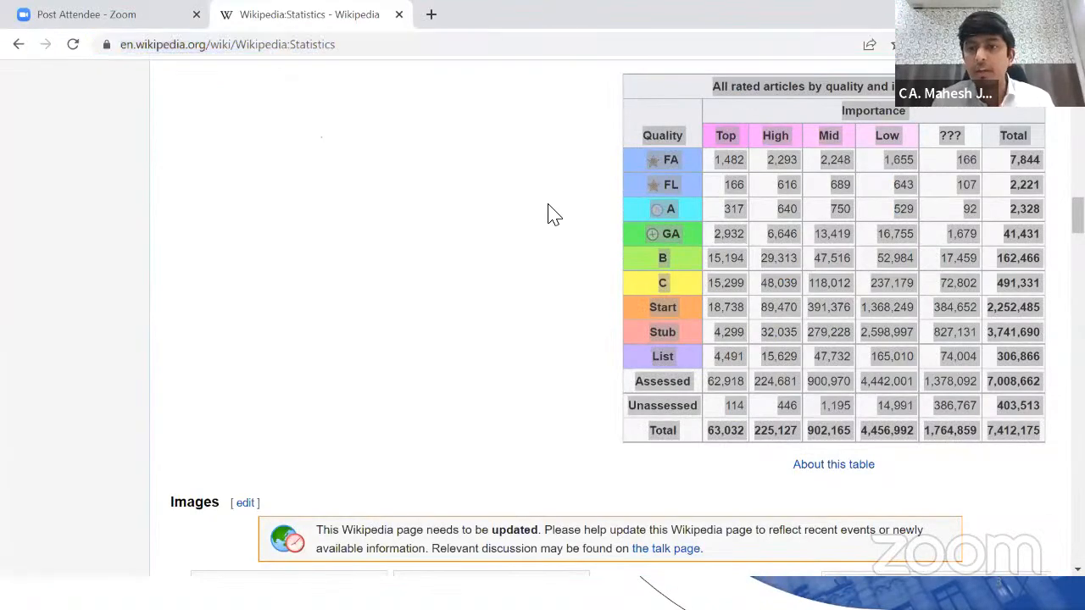
click(549, 214)
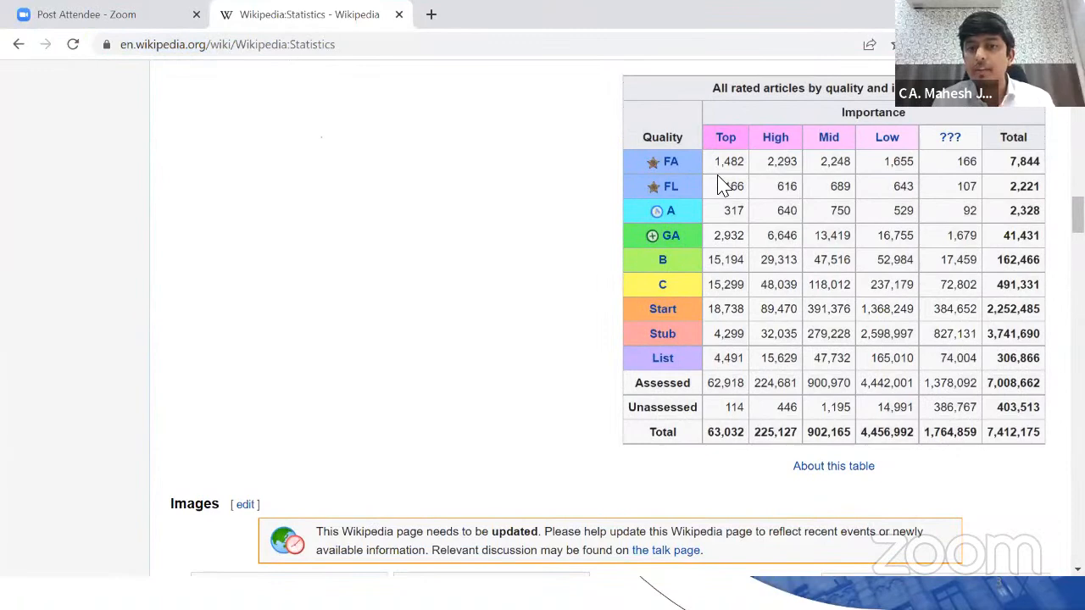
key(alt+Tab)
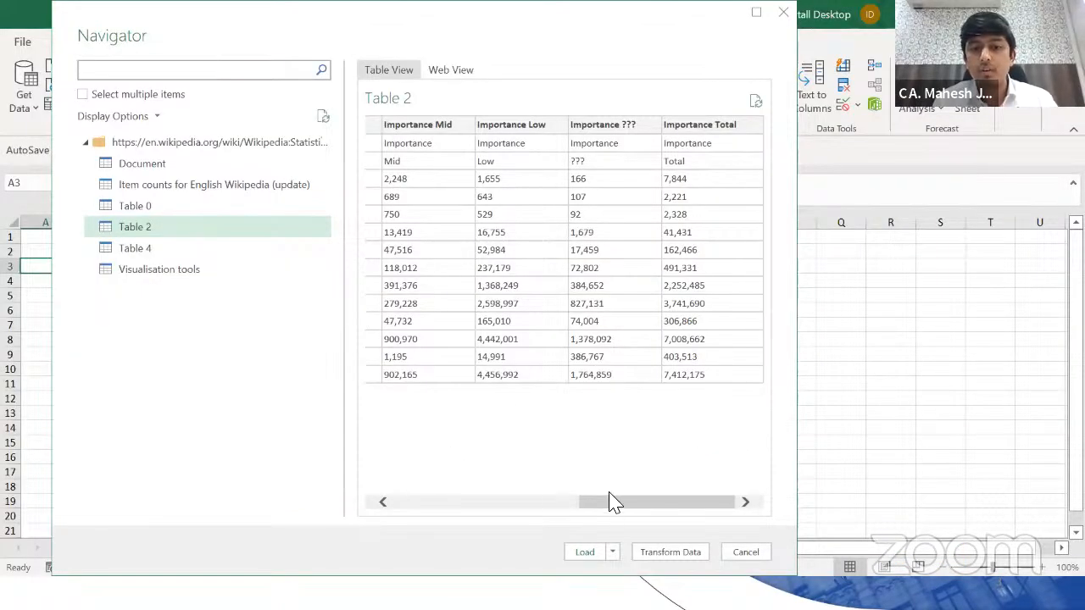
click(572, 501)
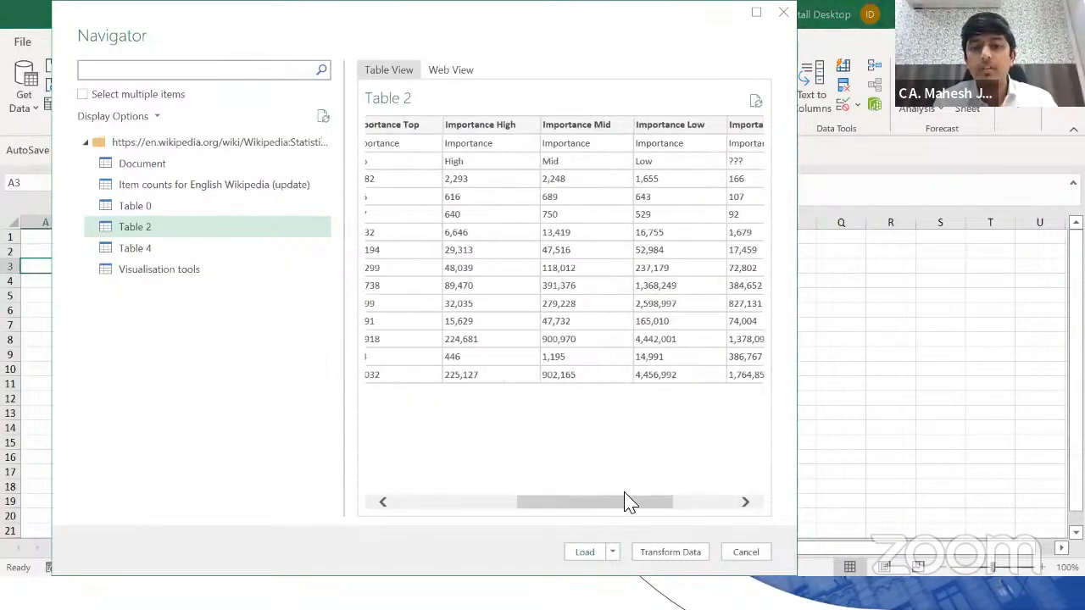
drag(611, 503, 569, 504)
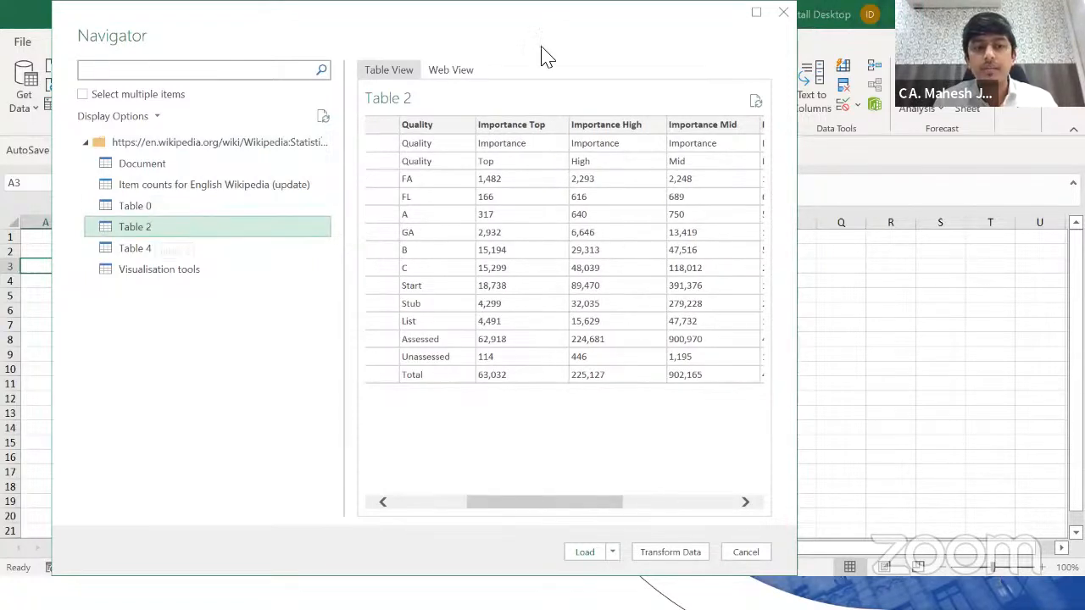
click(783, 12)
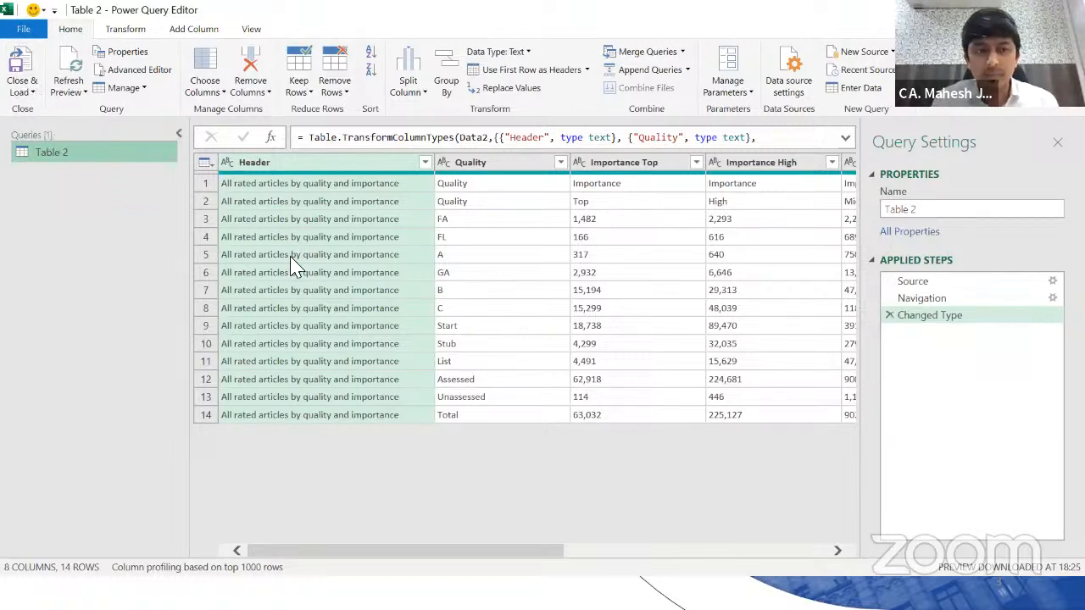
Step: Inspect Table 2's Quality and Importance Top columns, then Close & Load it into the workbook
click(464, 260)
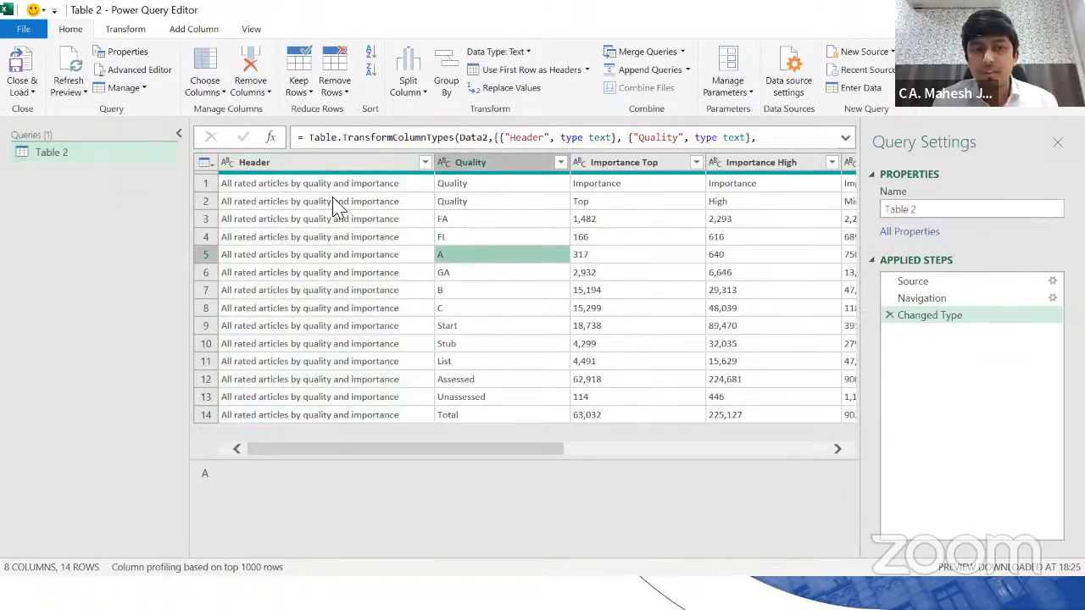
click(307, 166)
click(483, 164)
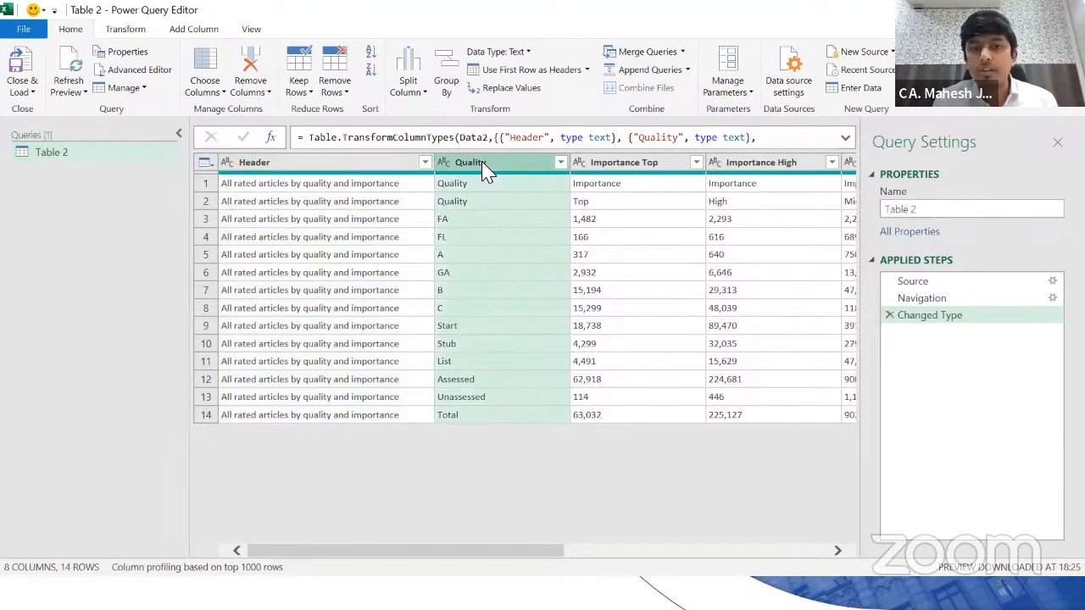
ctrl+click(614, 165)
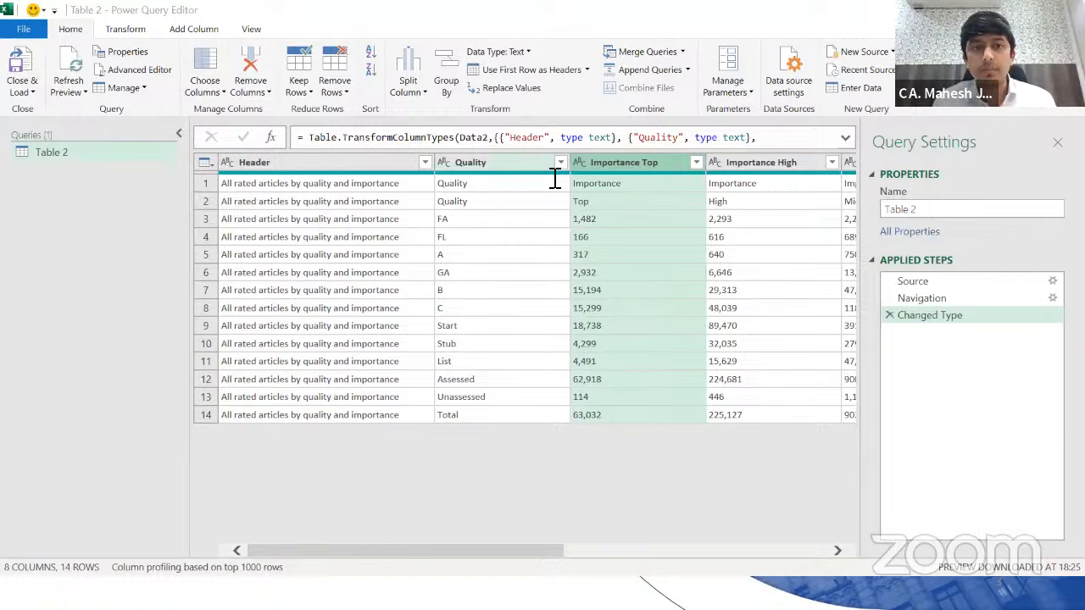
click(297, 202)
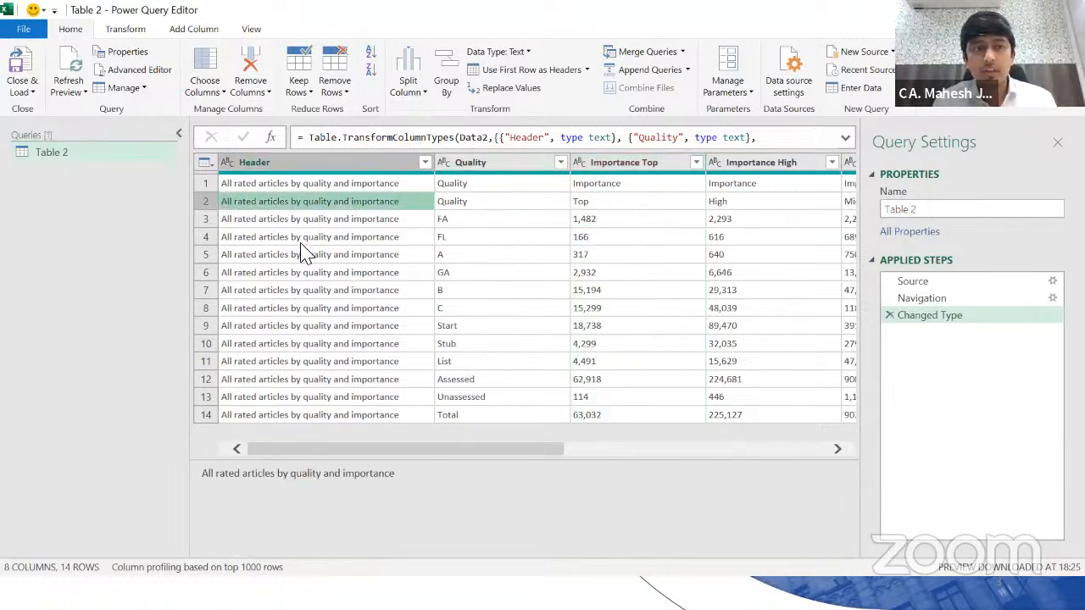
click(21, 92)
click(38, 123)
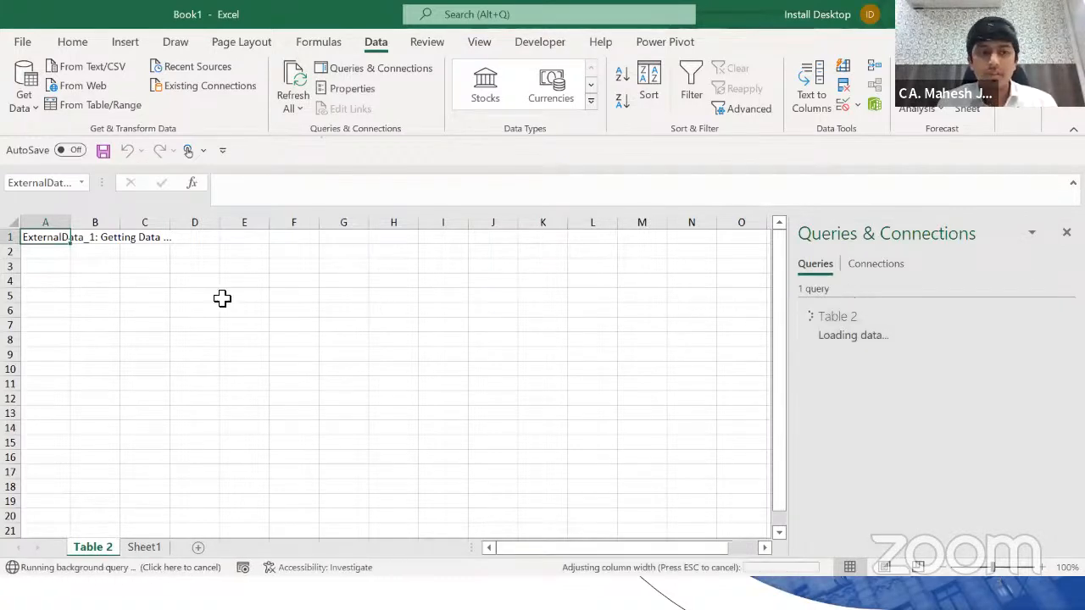
Step: Select the loaded Table 2 data from B2, then from A1 across the whole table
click(261, 254)
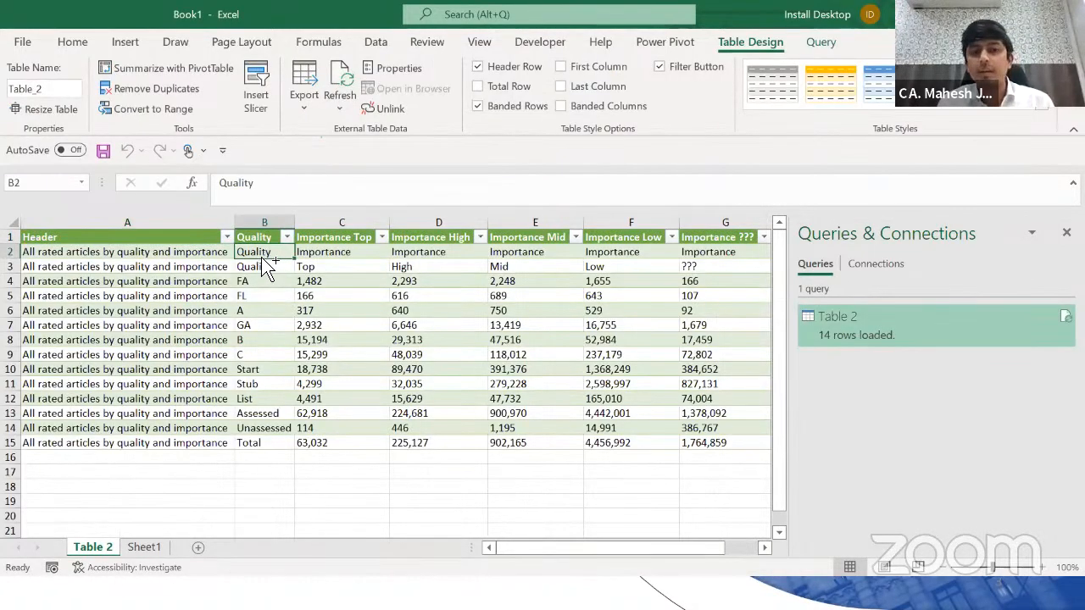
key(ctrl+shift+Right)
key(ctrl+shift+Down)
key(Left)
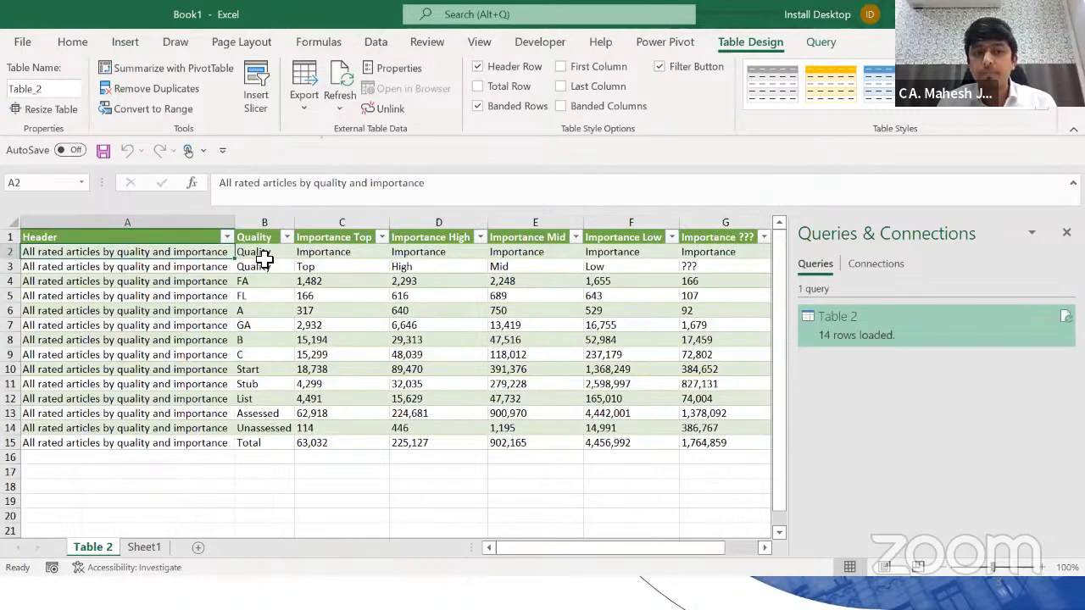
key(Up)
key(ctrl+shift+Right)
key(ctrl+shift+Down)
Step: Reselect the full A1:H15 table, return to A1, and select cell E8 (47,516)
key(ctrl+shift+Left)
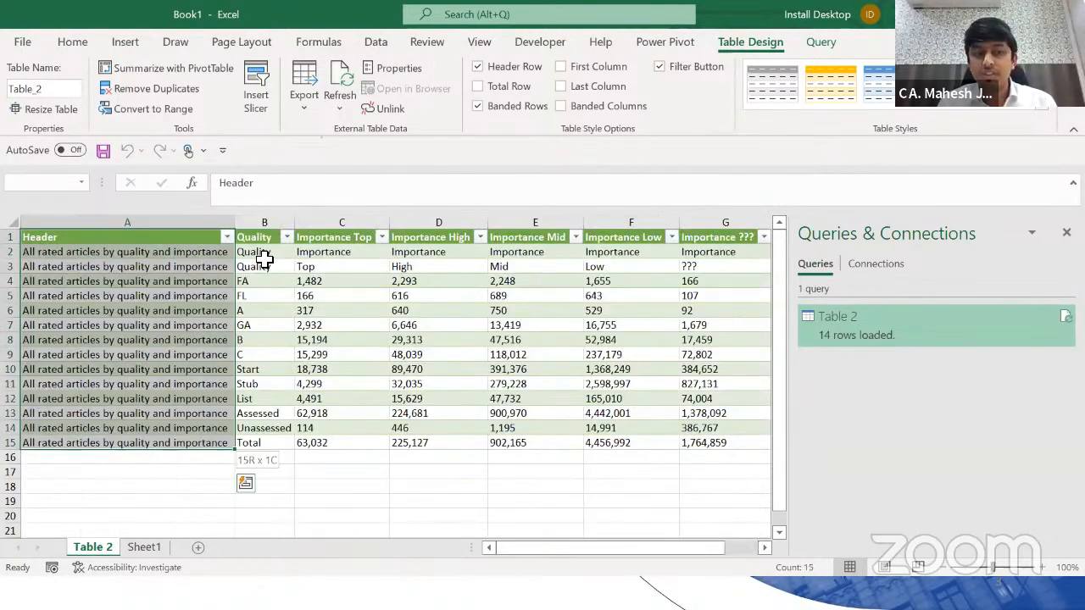
key(ctrl+shift+Up)
key(ctrl+shift+Right)
key(ctrl+shift+Down)
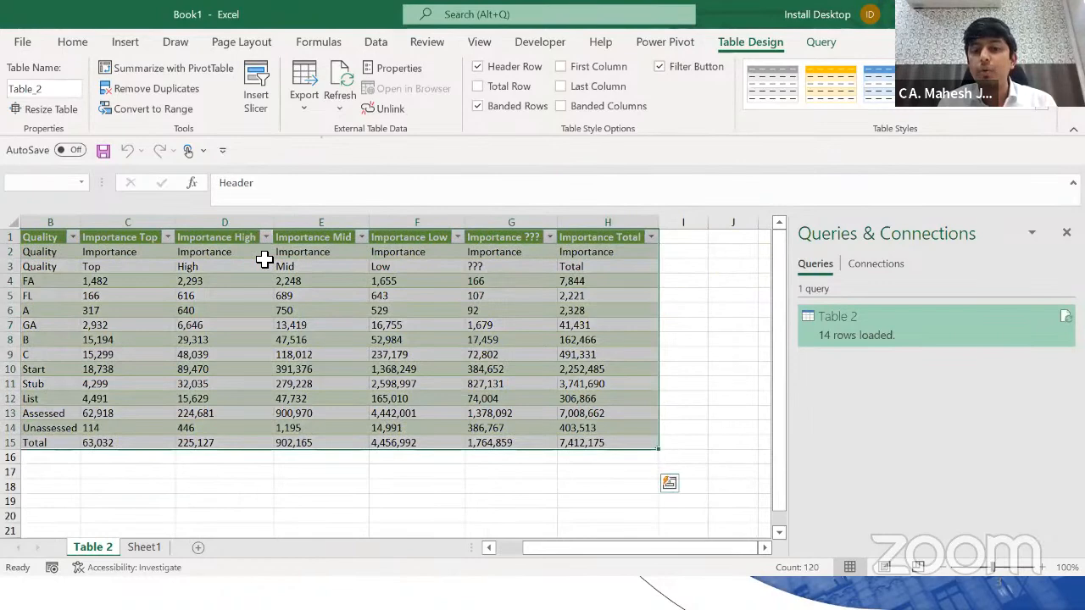
key(ctrl+Home)
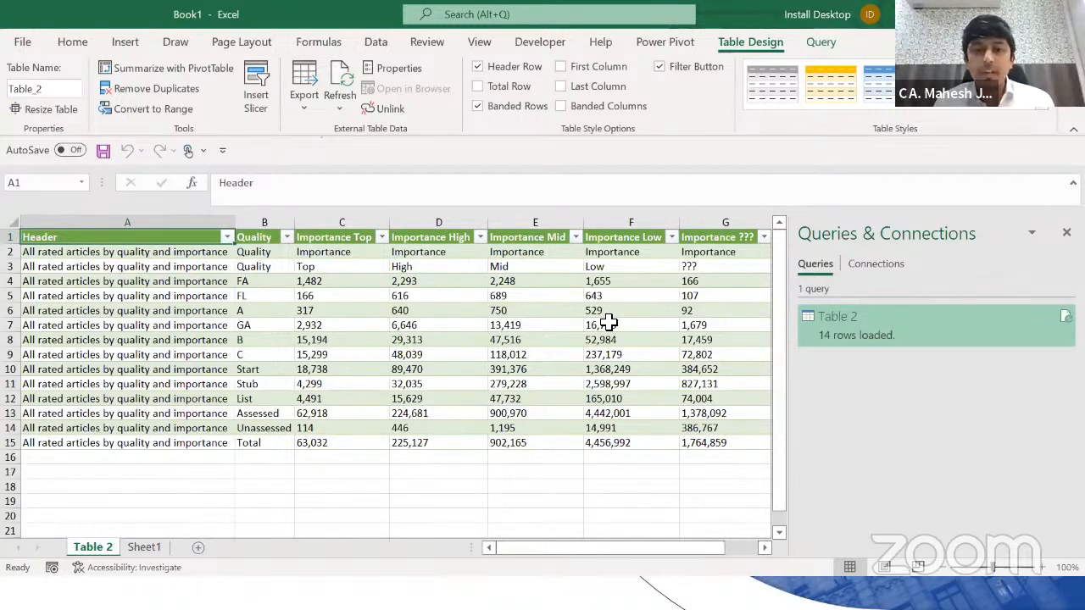
click(507, 340)
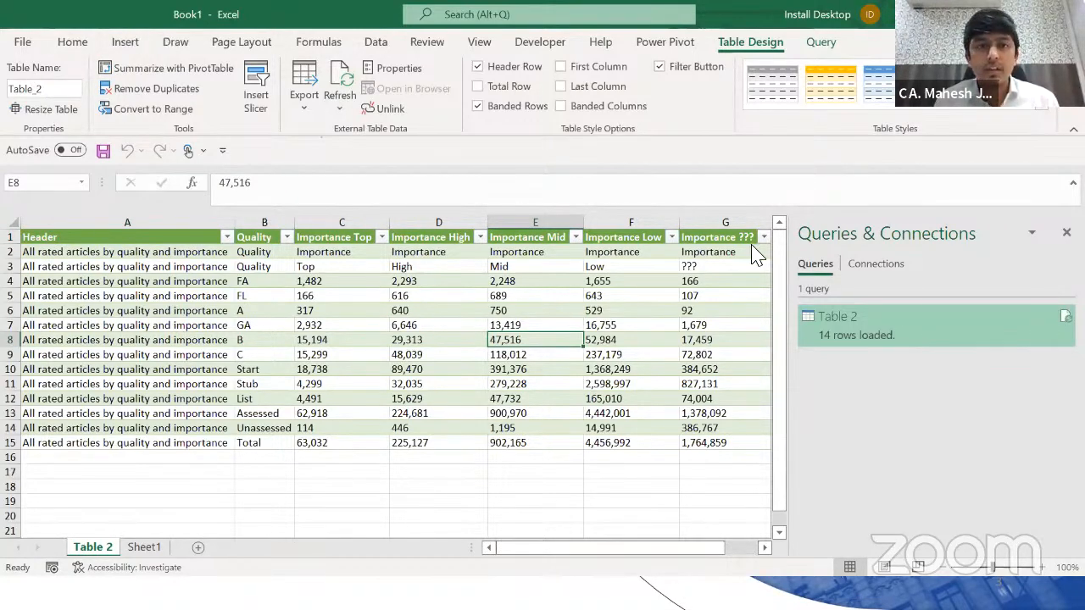
click(375, 41)
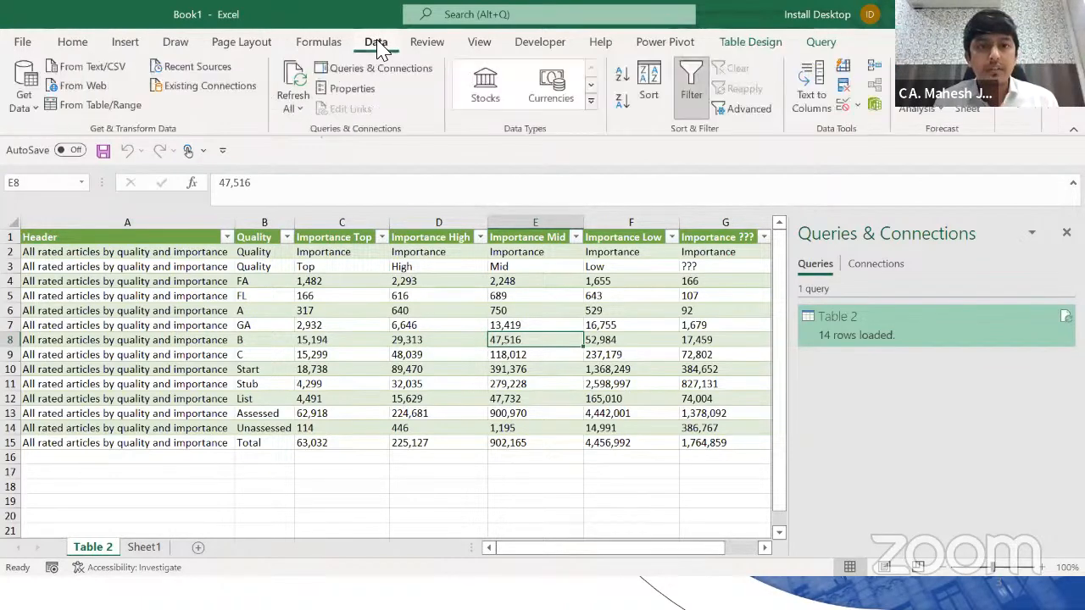
Step: Browse the Get Data source submenus, then Refresh All to reload Table 2 and return to PowerPoint
click(24, 98)
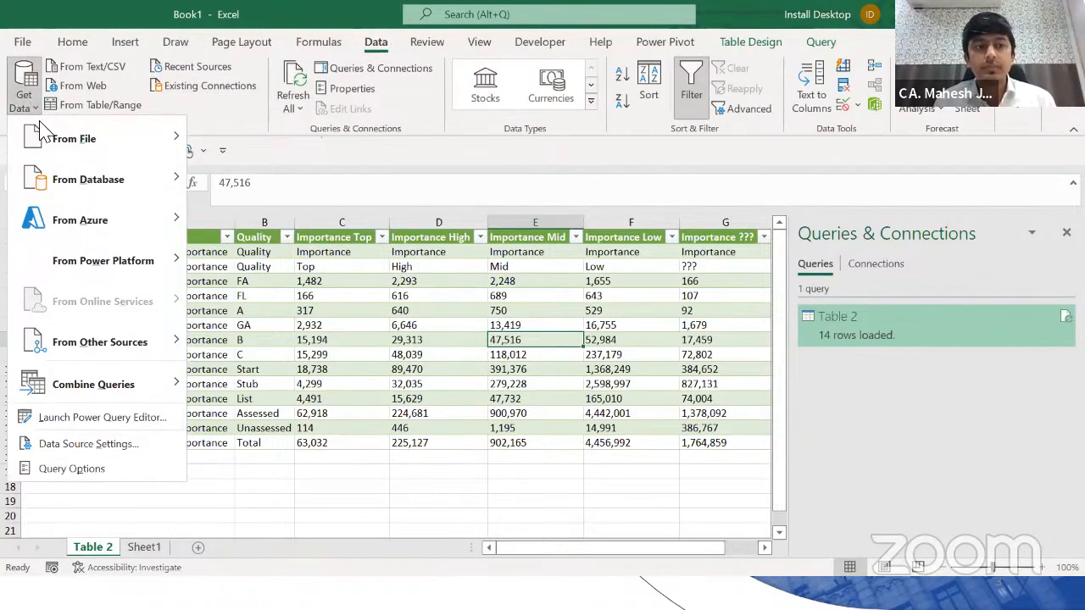
mouse_move(69, 146)
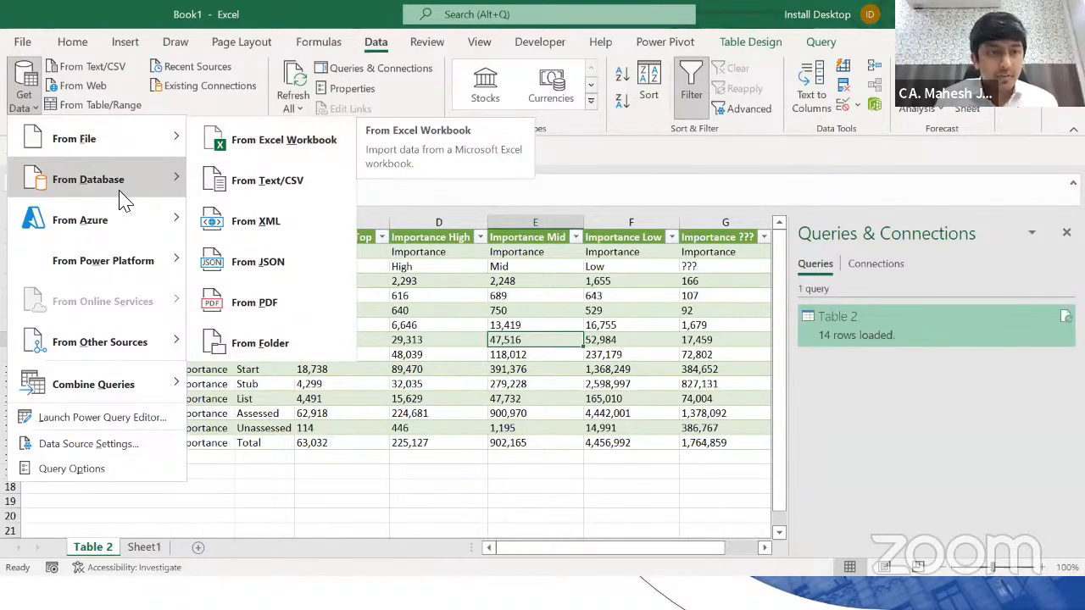
mouse_move(116, 190)
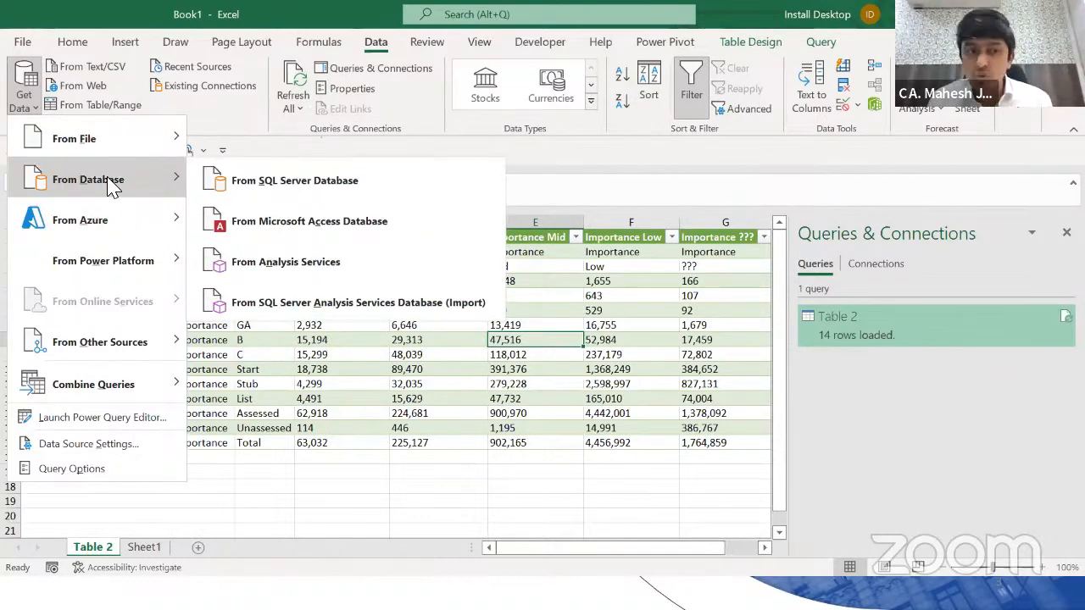
mouse_move(140, 366)
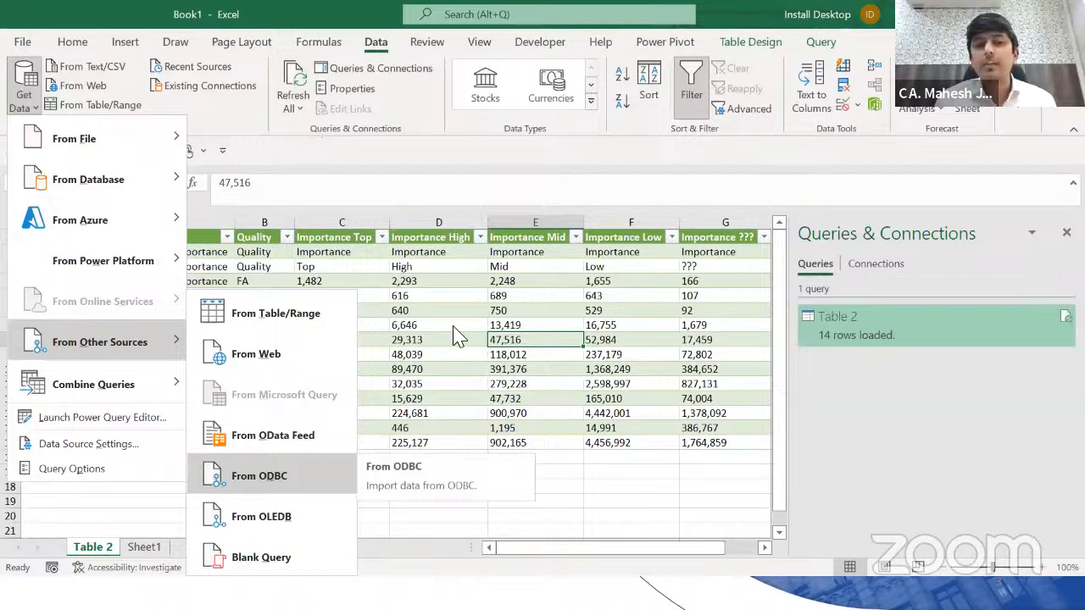
click(460, 446)
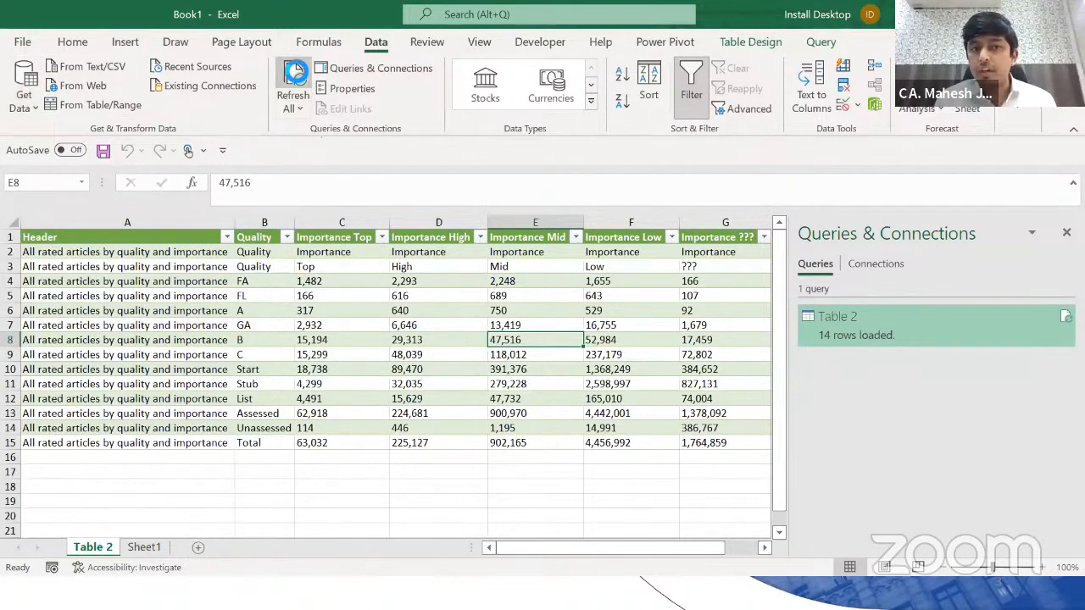
click(293, 80)
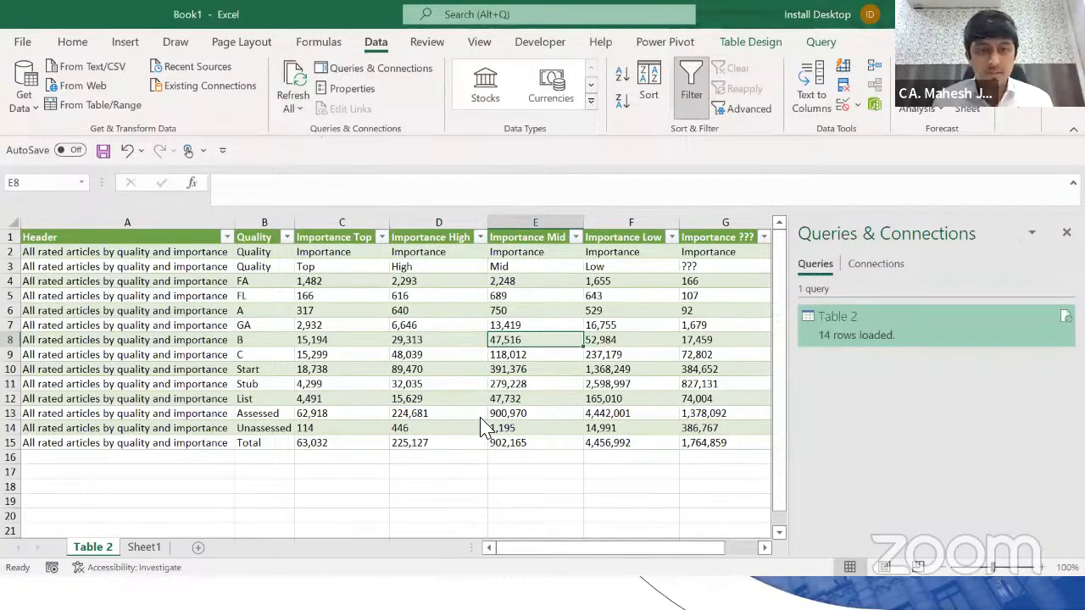
key(alt+Tab)
key(alt+Tab)
key(alt+Tab)
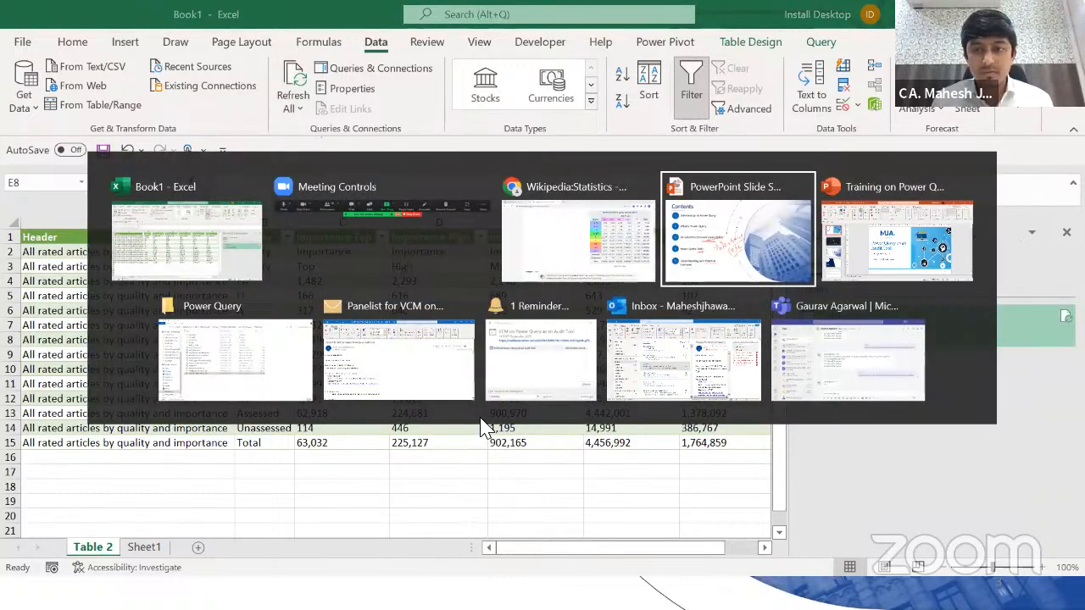
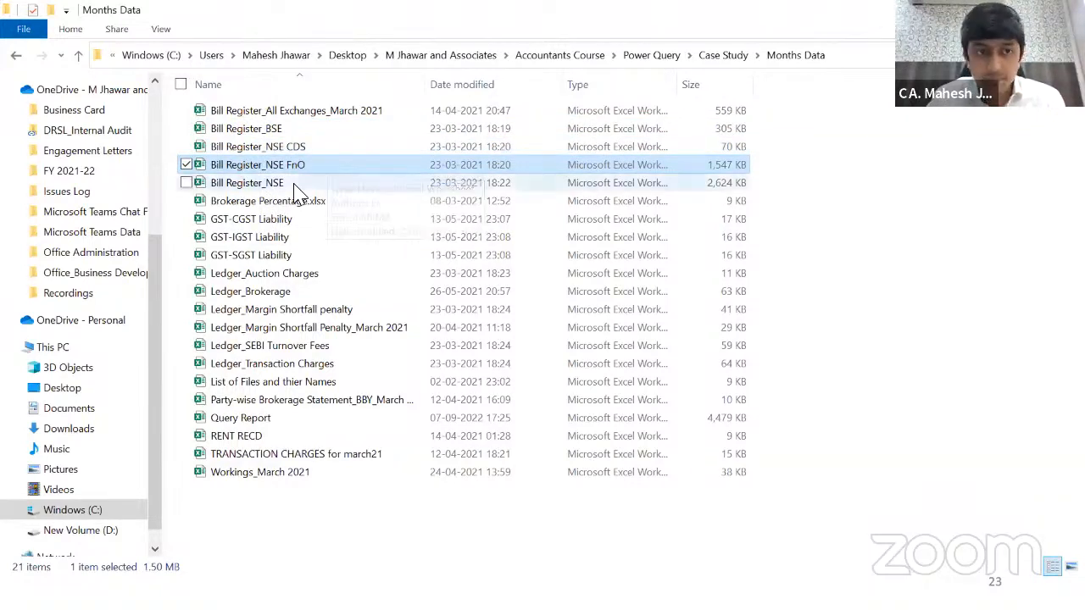
Step: Review the Bill Register_NSE and Ledger files in Months Data, then open Bill Register_BSE
click(295, 185)
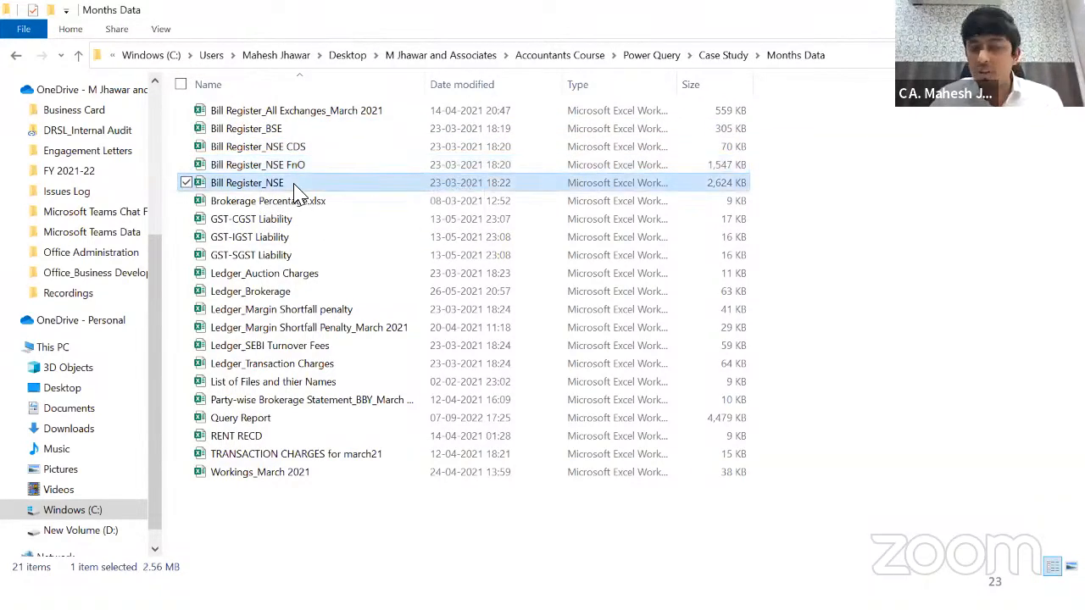
click(286, 295)
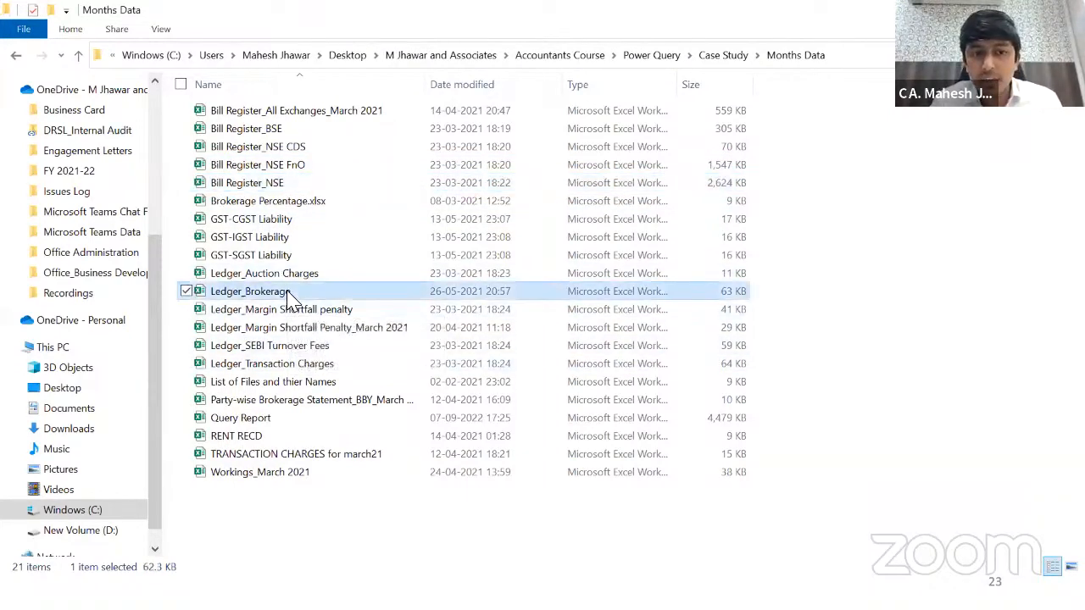
click(273, 276)
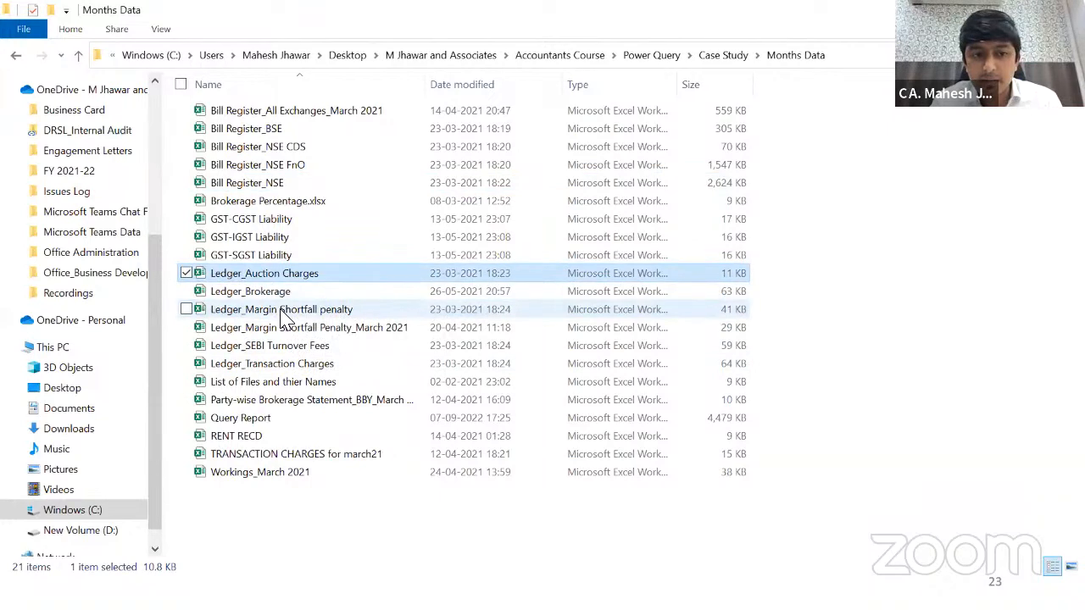
click(284, 310)
click(301, 348)
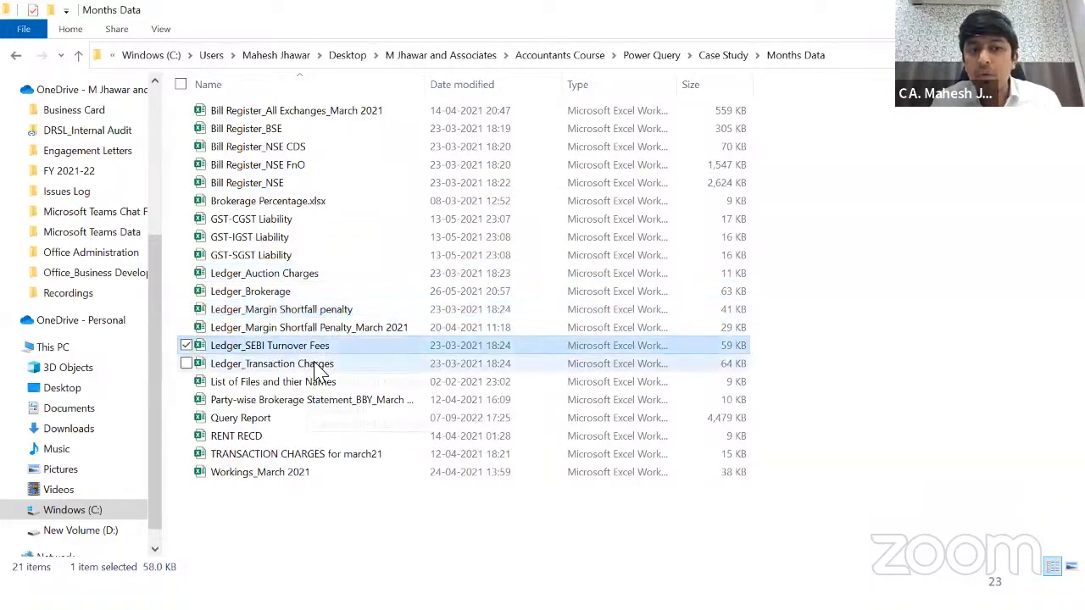
click(317, 365)
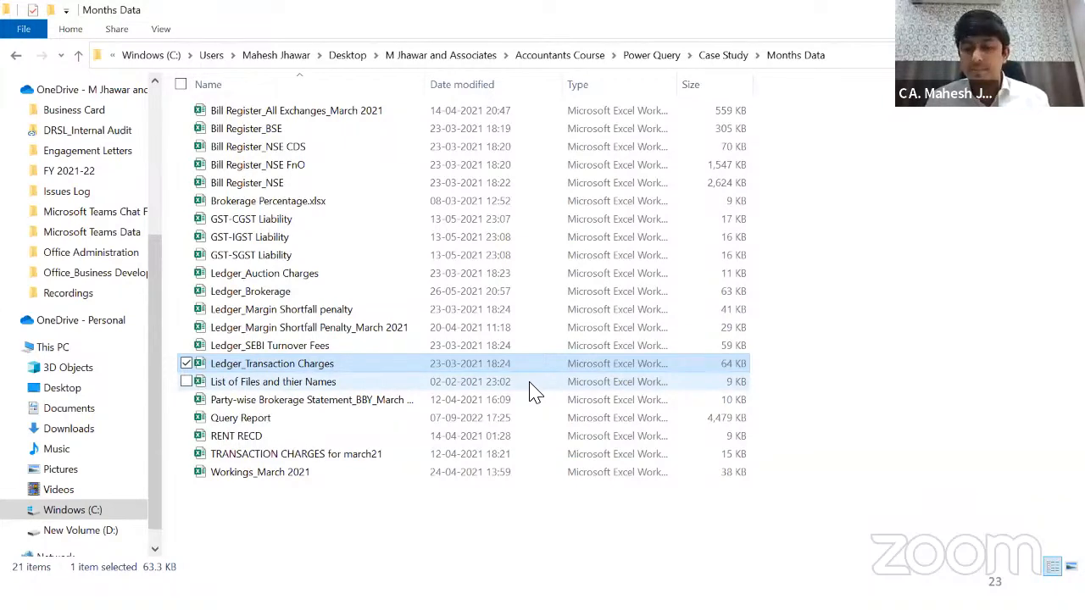
key(Up)
key(Up)
key(Up)
key(Up)
key(Up)
key(Up)
key(Up)
key(Up)
key(Up)
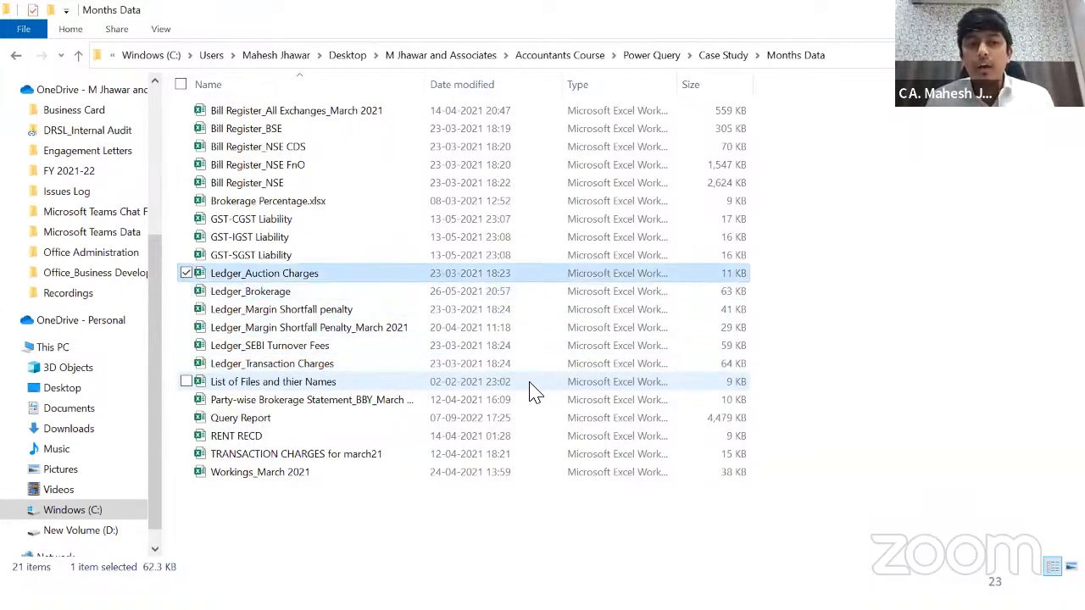
key(Up)
key(Up)
key(Up)
key(Up)
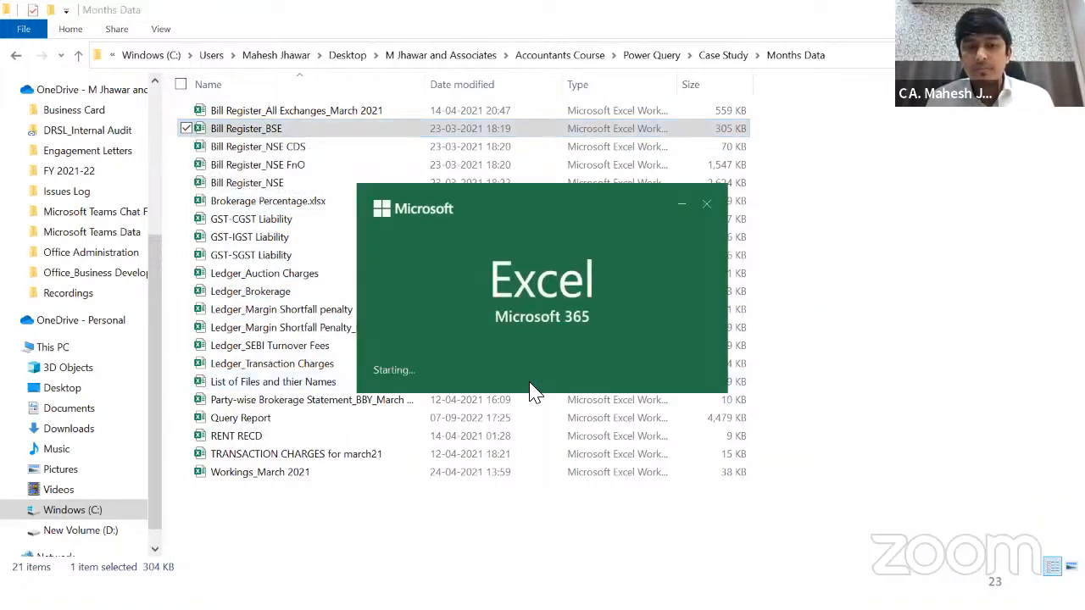
Step: Scan the charge headers in row 1 and select all Brokerage values from J2 down
key(Right)
key(Right)
key(Right)
key(Right)
key(Right)
key(Right)
key(Right)
key(Right)
key(Right)
key(Right)
key(Right)
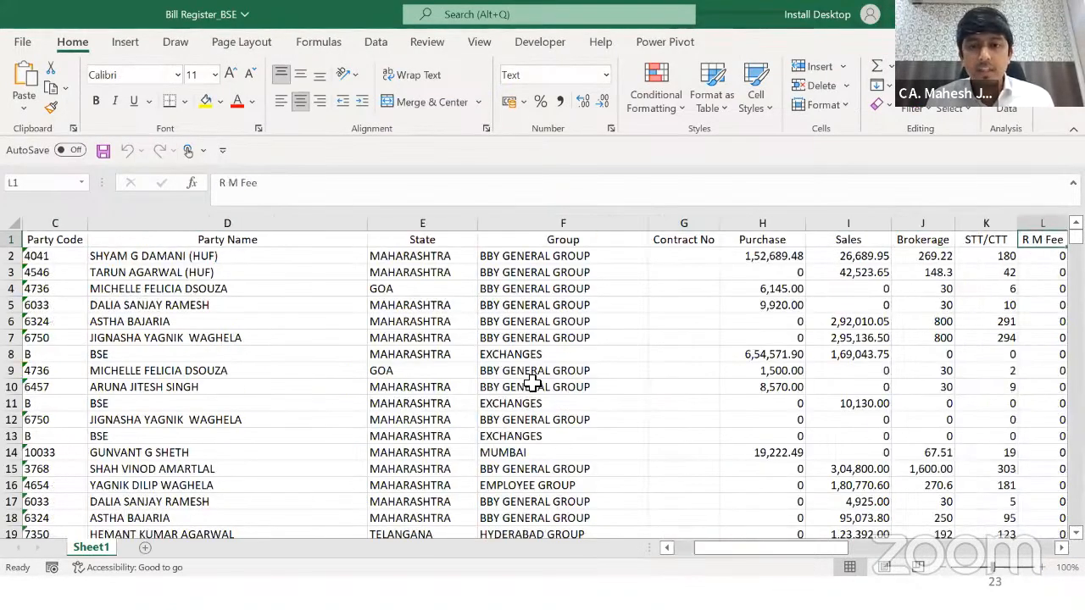
key(Right)
key(Left)
key(Right)
key(Right)
key(Right)
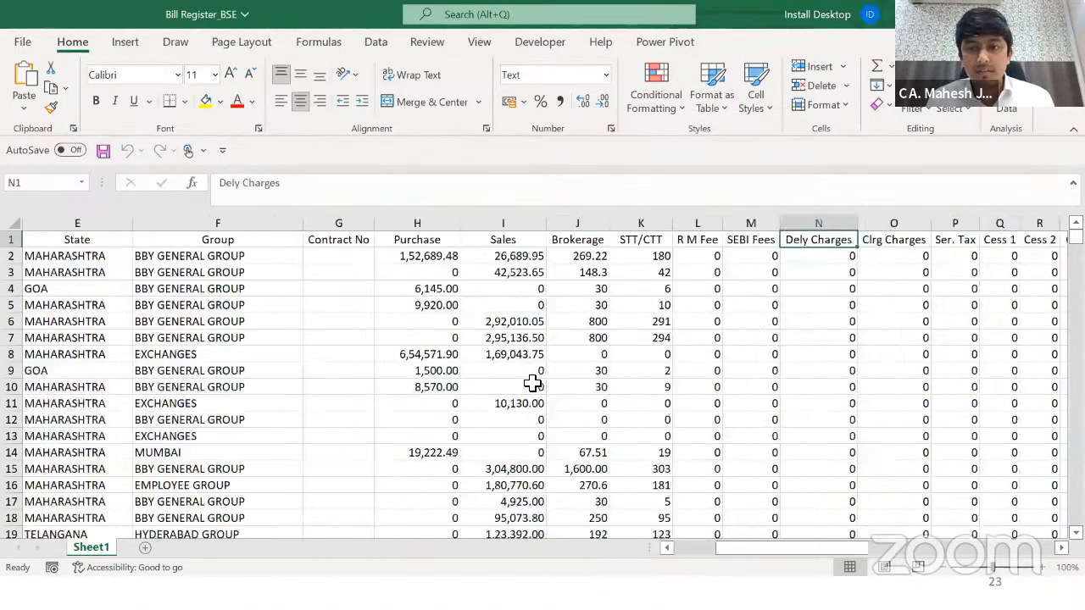
click(538, 240)
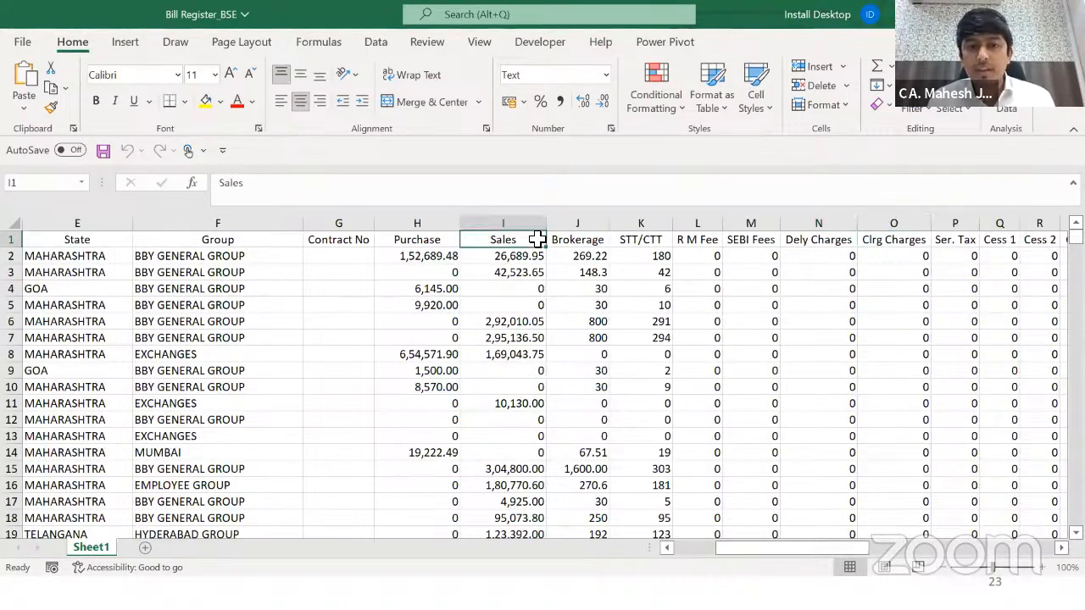
key(Right)
key(Down)
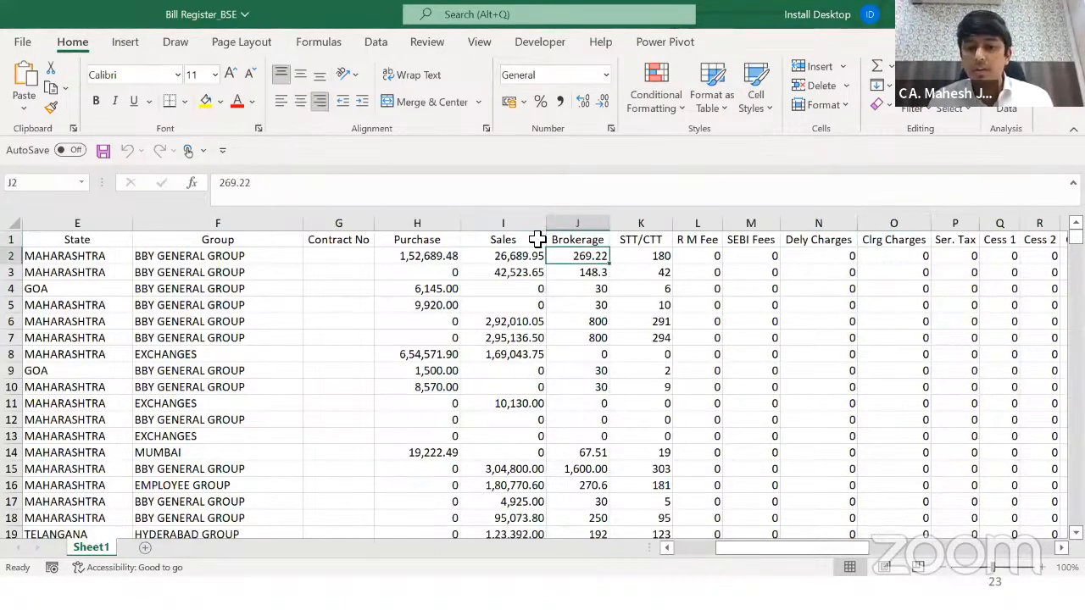
key(ctrl+shift+Down)
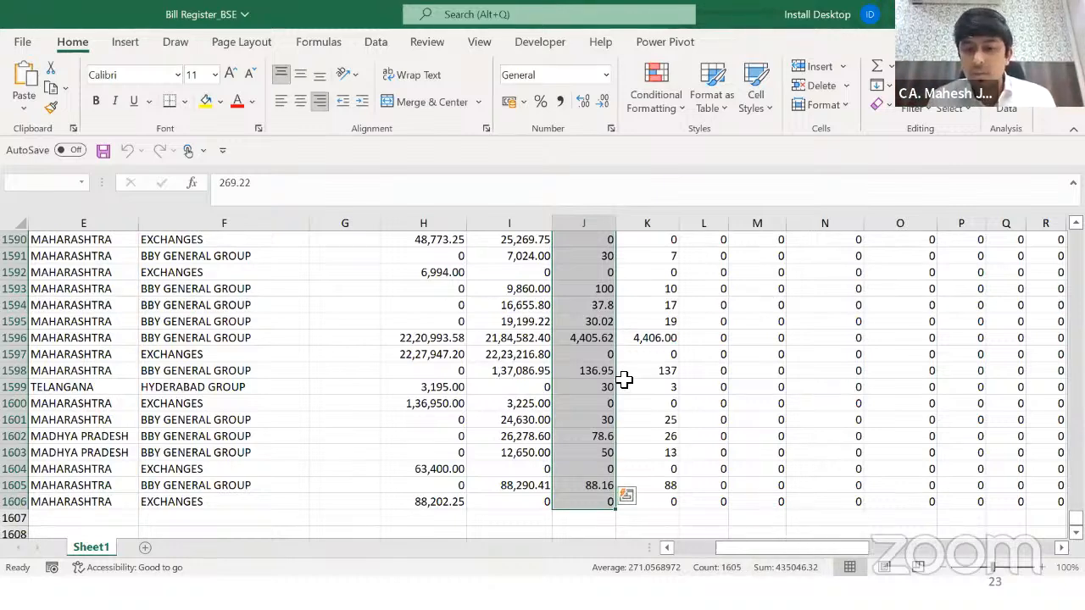
Step: Reselect the Brokerage column to its last row, then return to the Months Data folder
key(ctrl+Up)
key(Down)
key(ctrl+shift+Down)
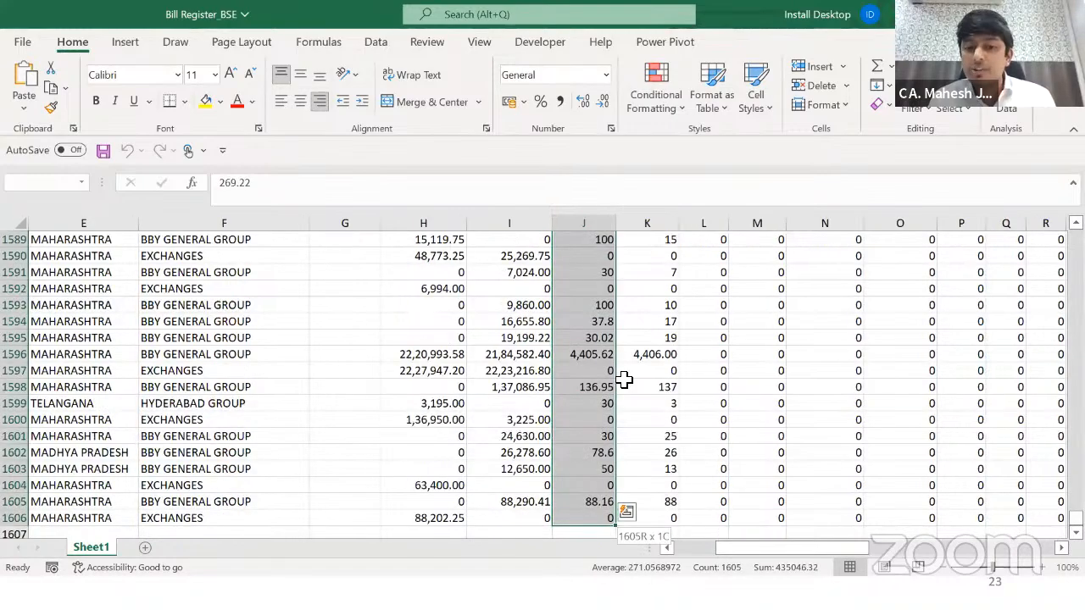
key(alt+Tab)
key(Down)
key(Down)
key(Down)
key(Down)
key(Down)
key(Down)
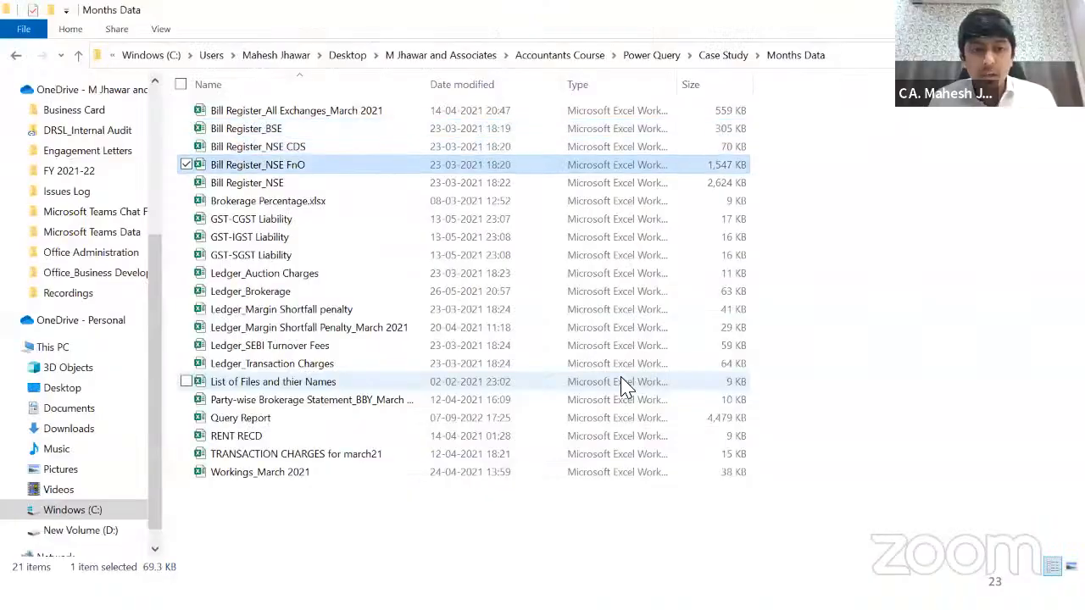
Step: Open Ledger_Brokerage, browse its Narration entries and select the whole data range A1:I1125
key(Down)
key(Down)
key(Down)
key(Return)
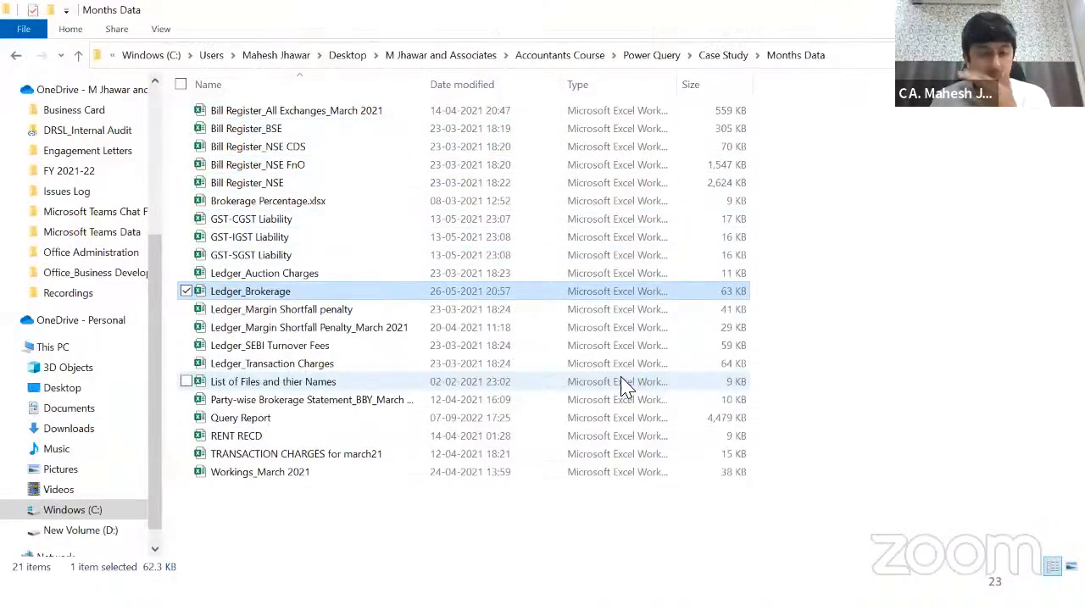
key(Left)
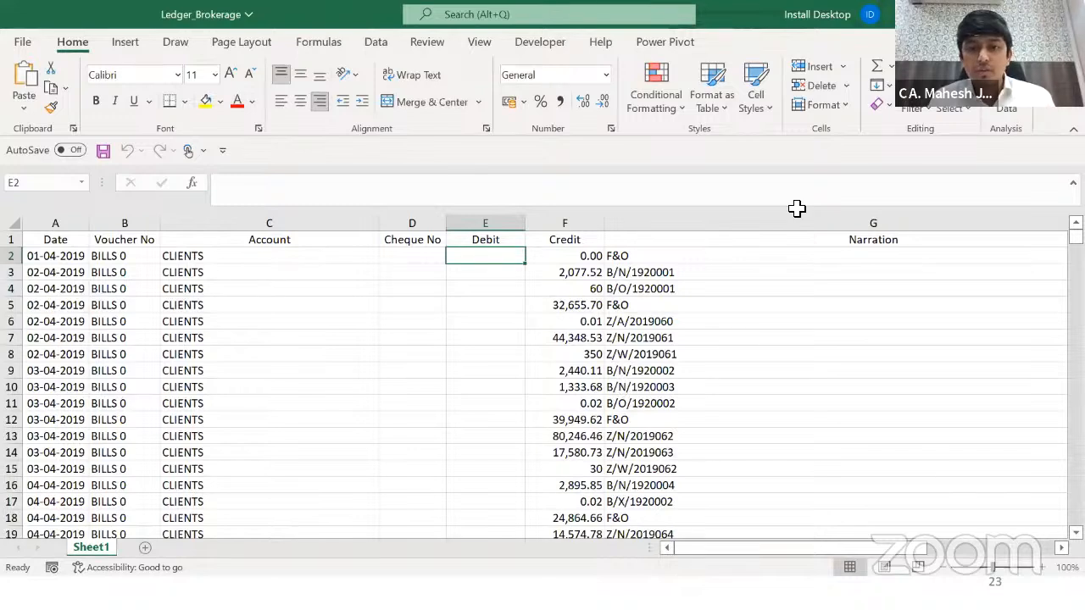
key(Right)
key(Right)
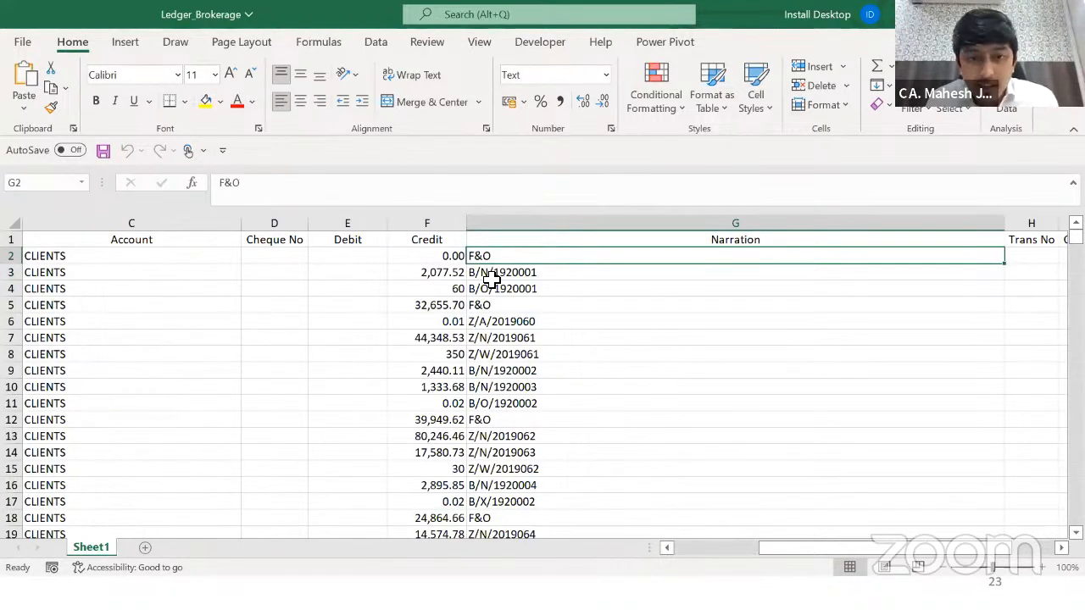
key(Down)
key(Down)
key(Down)
key(Down)
key(Down)
key(Down)
key(Down)
key(Down)
key(Down)
key(Down)
key(Down)
key(Down)
key(Down)
key(Down)
key(Down)
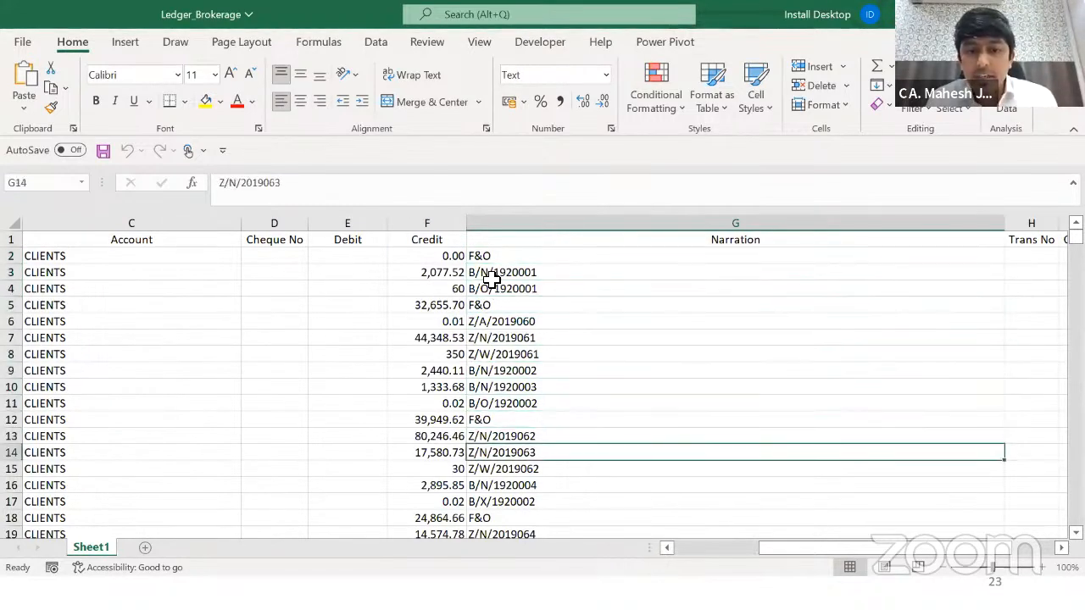
key(Down)
key(Down)
key(Down)
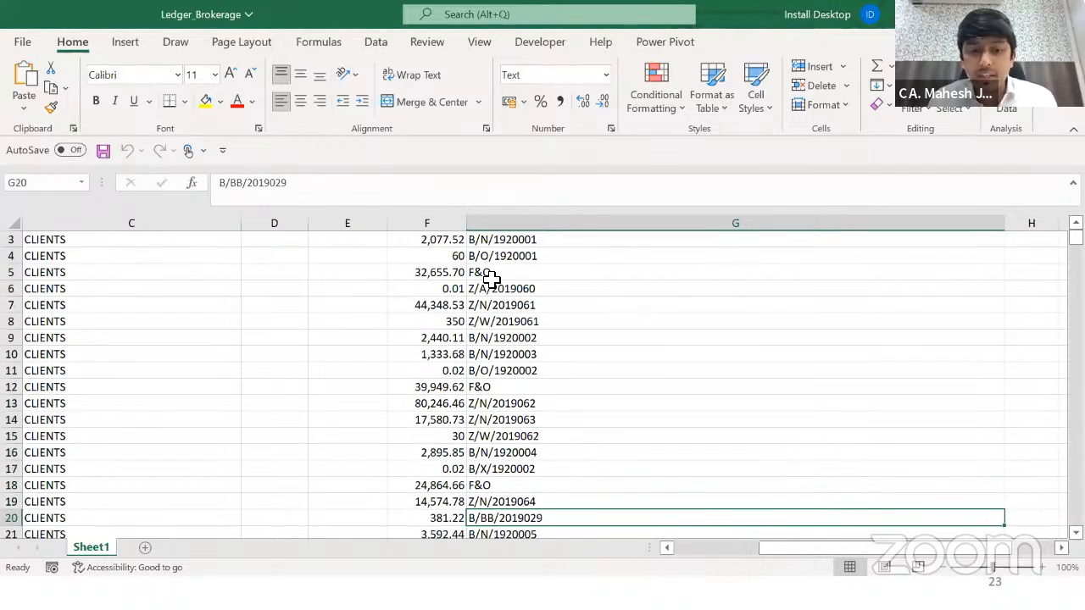
key(ctrl+Up)
key(ctrl+Left)
key(ctrl+shift+Right)
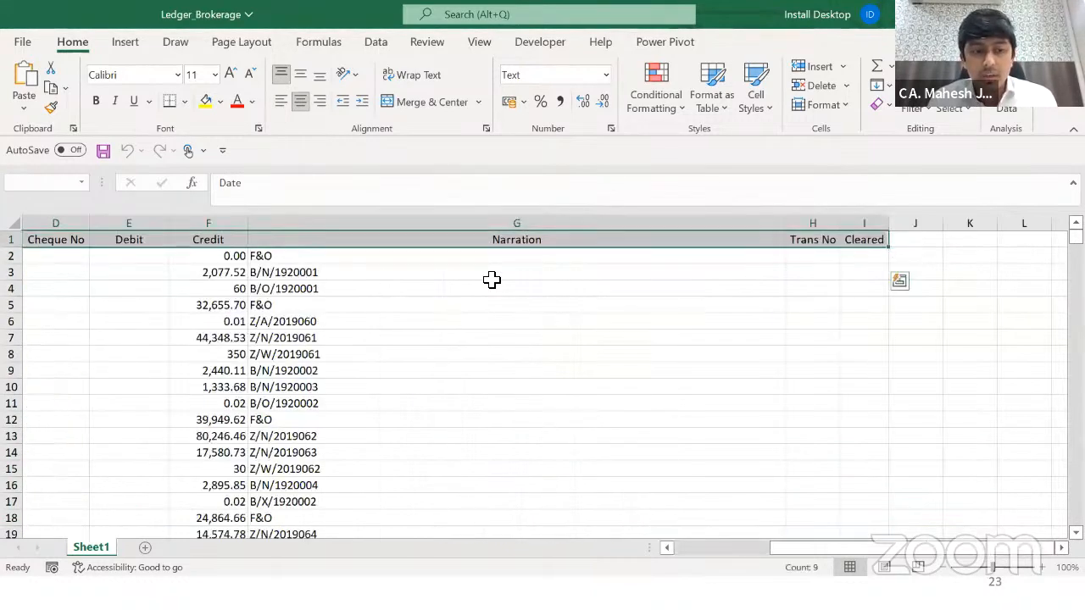
key(ctrl+shift+Down)
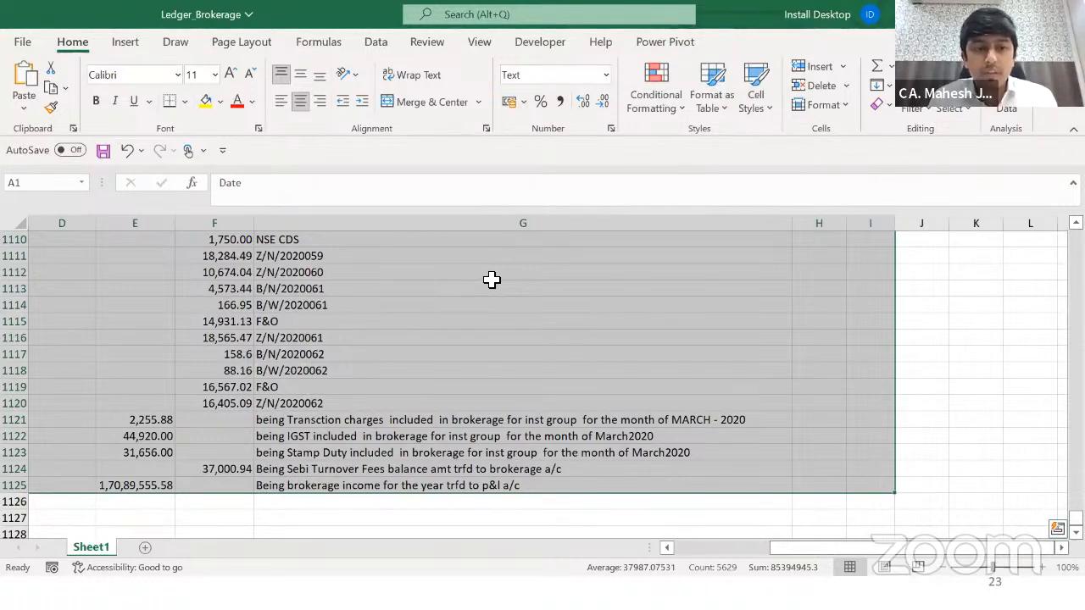
Step: Add filters to the header row and open the Narration filter after checking B/N and B/O entries
key(Right)
key(Right)
key(Right)
key(Right)
key(Right)
key(Right)
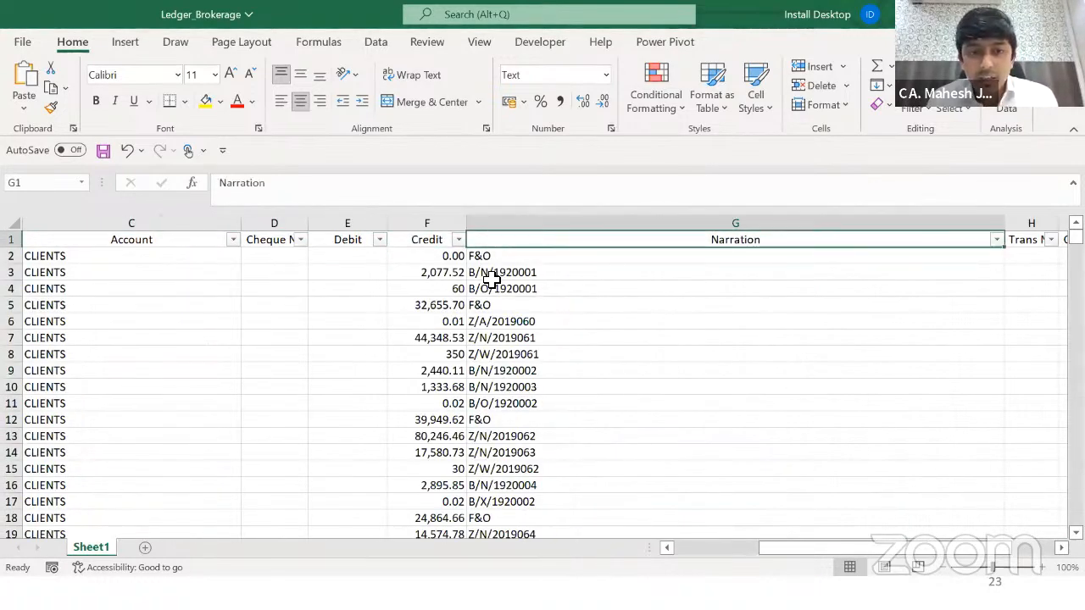
click(489, 275)
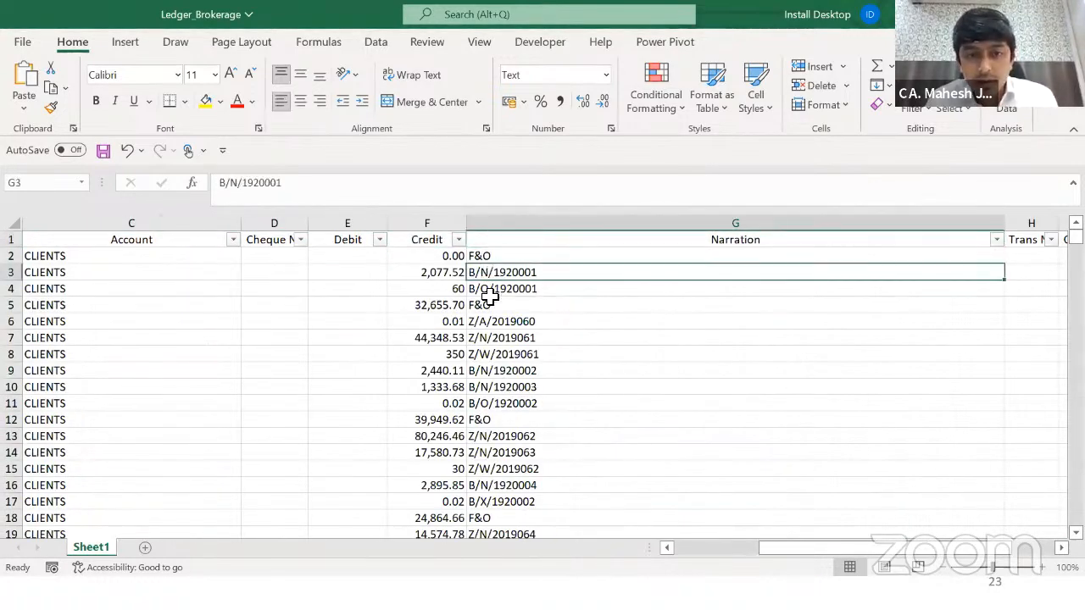
click(489, 292)
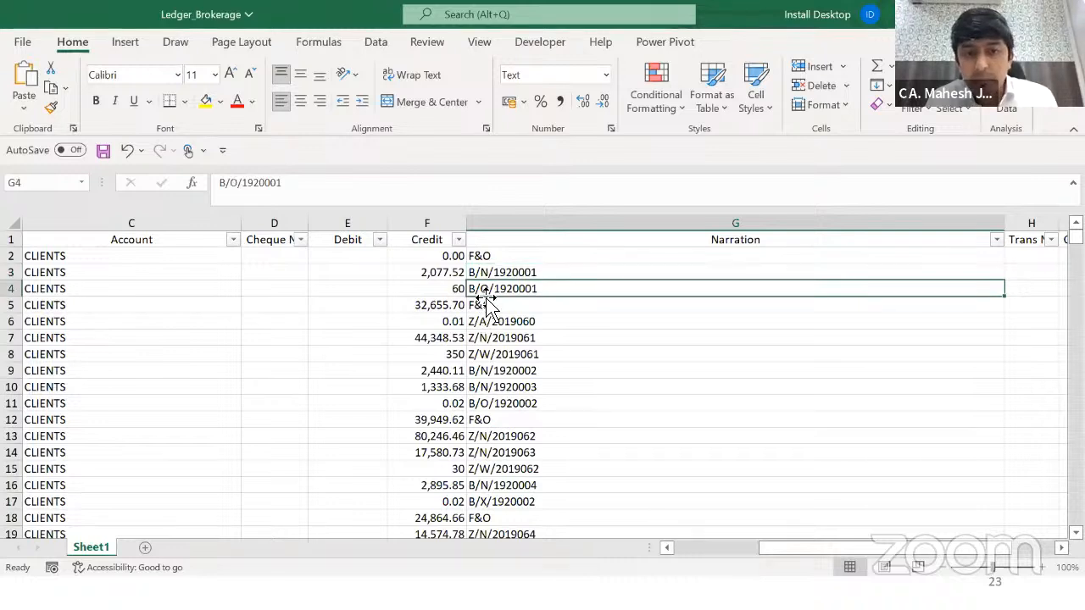
click(498, 390)
key(Down)
key(Up)
key(Up)
key(ctrl+Up)
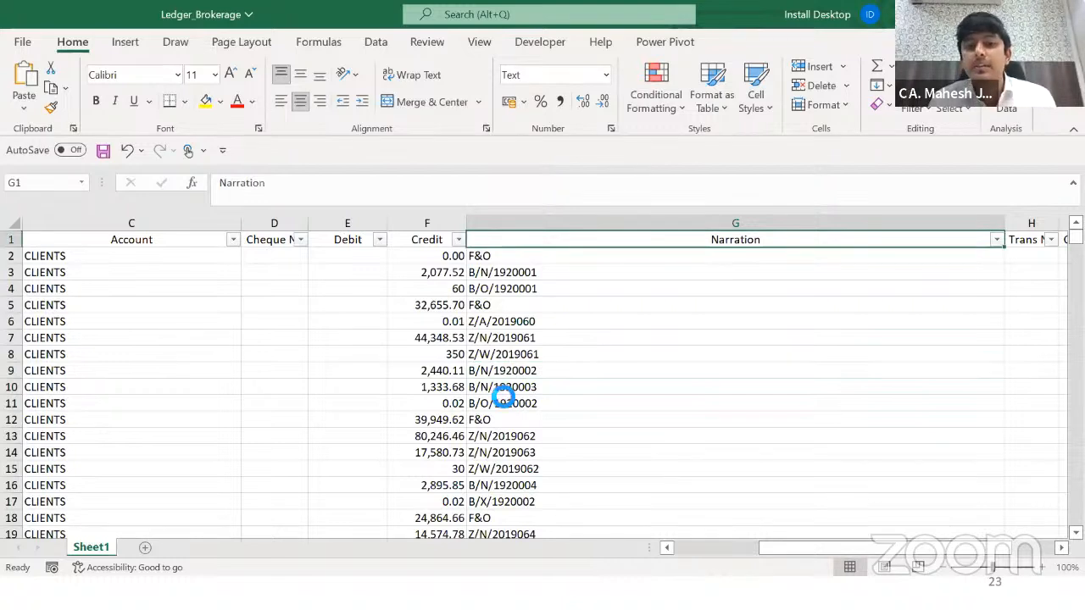
key(alt+Down)
key(Down)
key(Down)
key(Down)
key(Down)
key(Down)
key(Down)
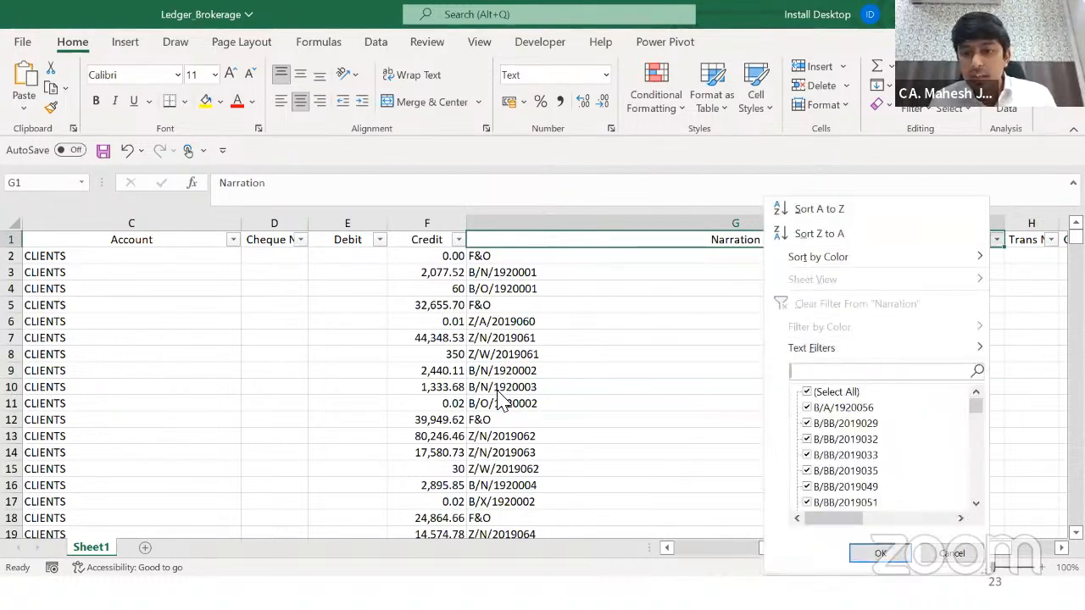
Step: Filter Narration to entries starting with 'B/' and select the filtered Credit amounts (sum 4,35,925.71)
text(B/)
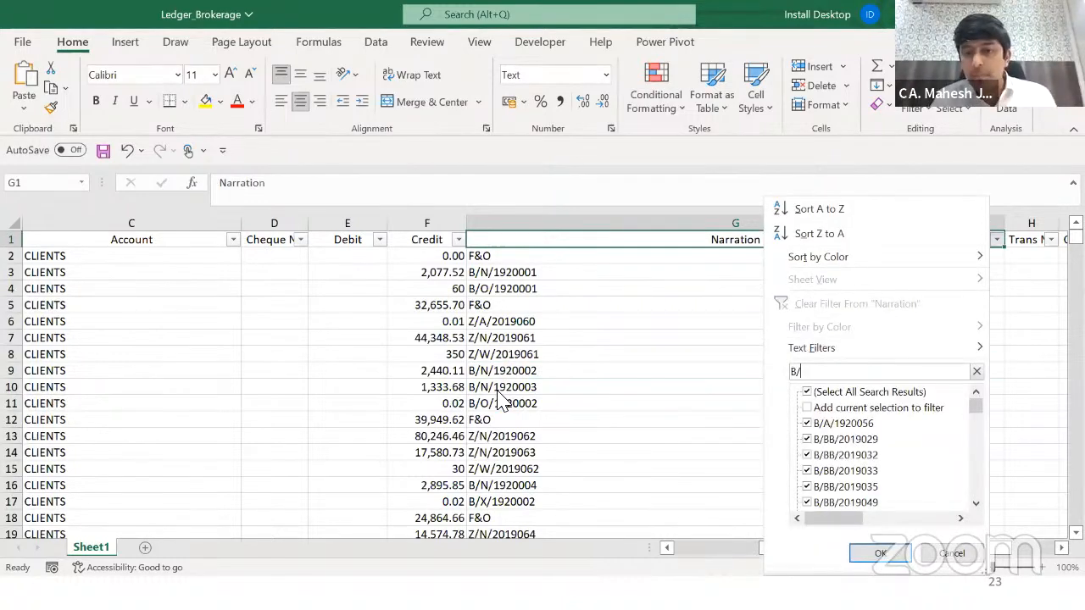
scroll(843, 462, down, 5)
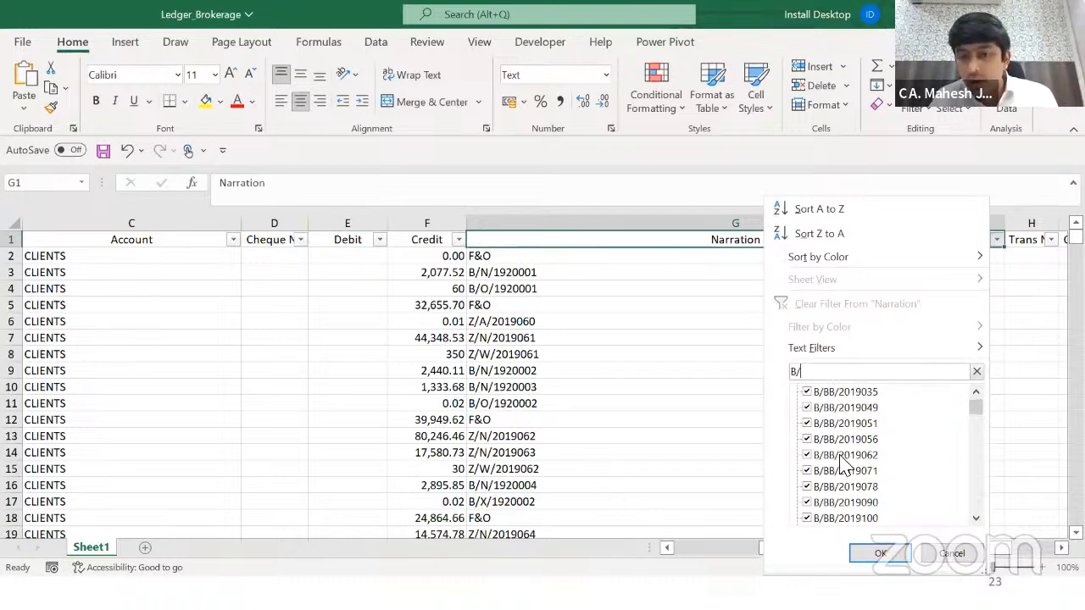
scroll(843, 462, down, 1)
click(871, 556)
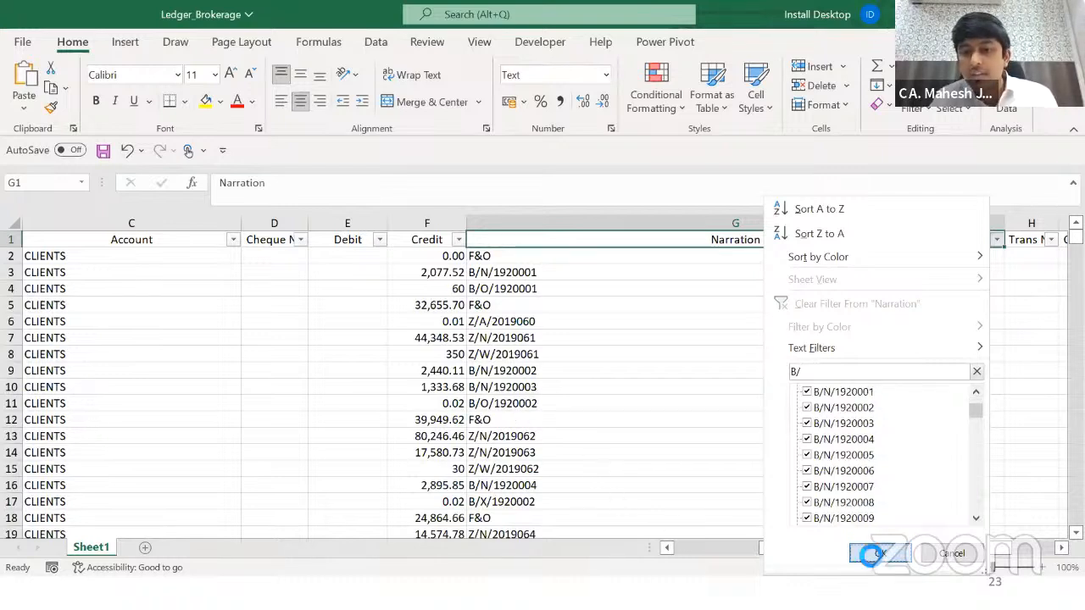
click(435, 246)
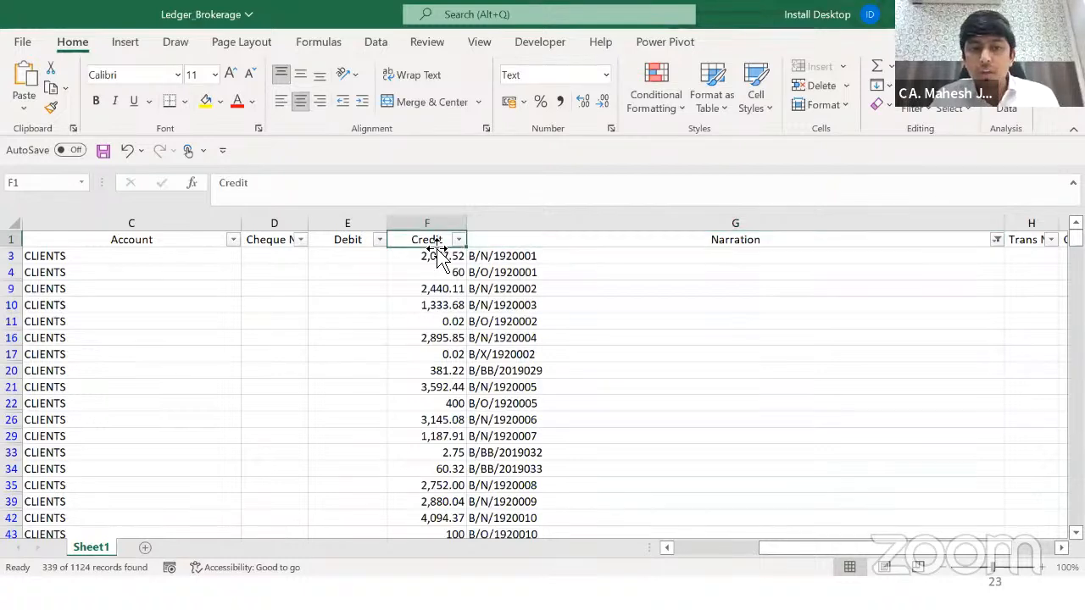
key(Down)
key(ctrl+shift+Down)
key(shift+Up)
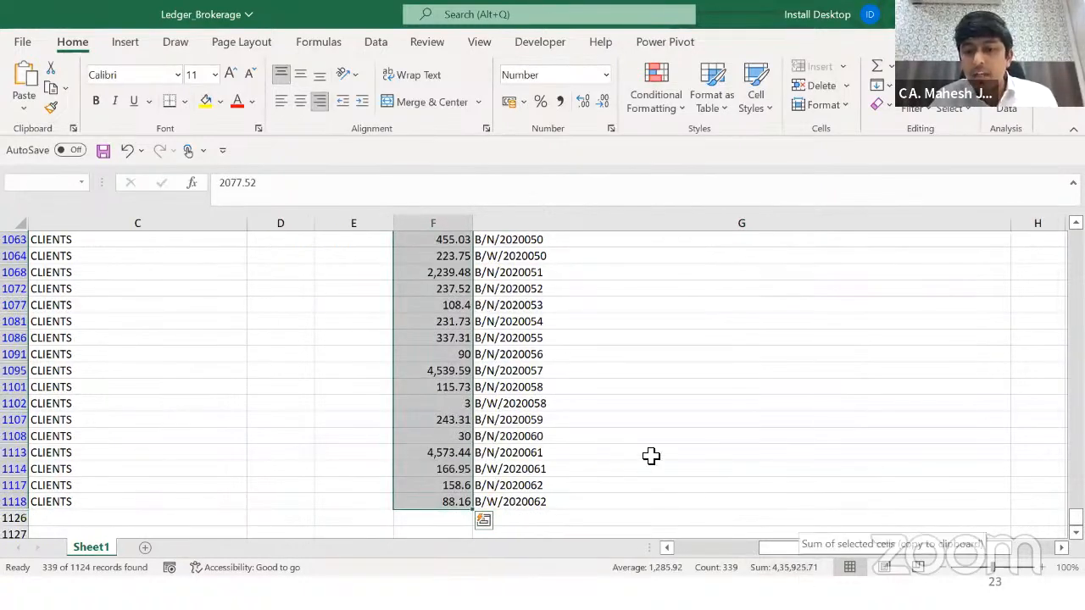
Step: Compare against the Bill Register_BSE Brokerage total of 435046.32, then go to the Months Data folder
key(alt+Tab)
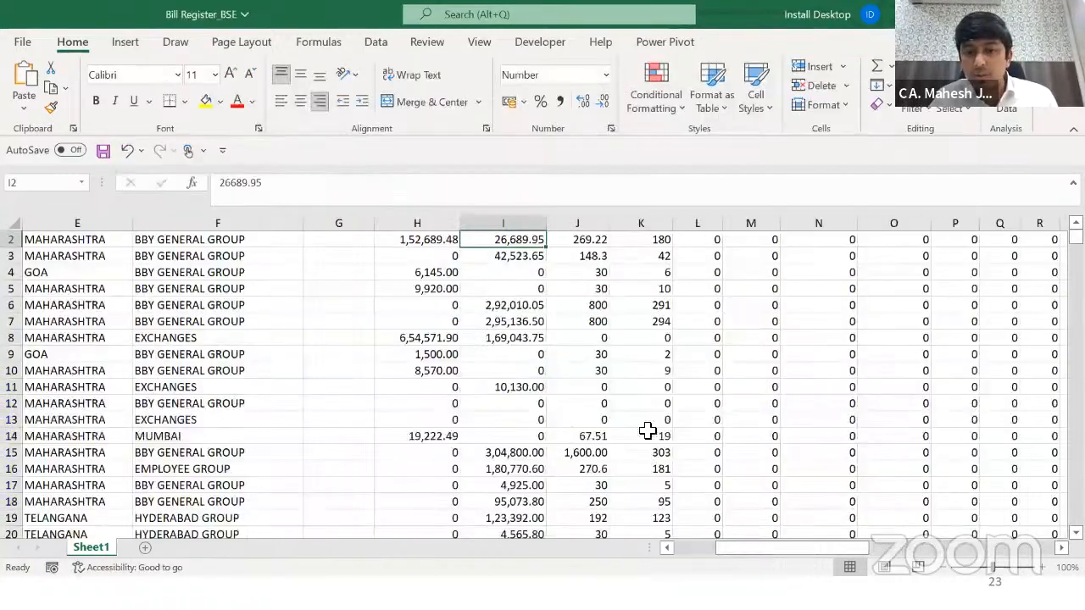
key(Down)
key(ctrl+shift+Down)
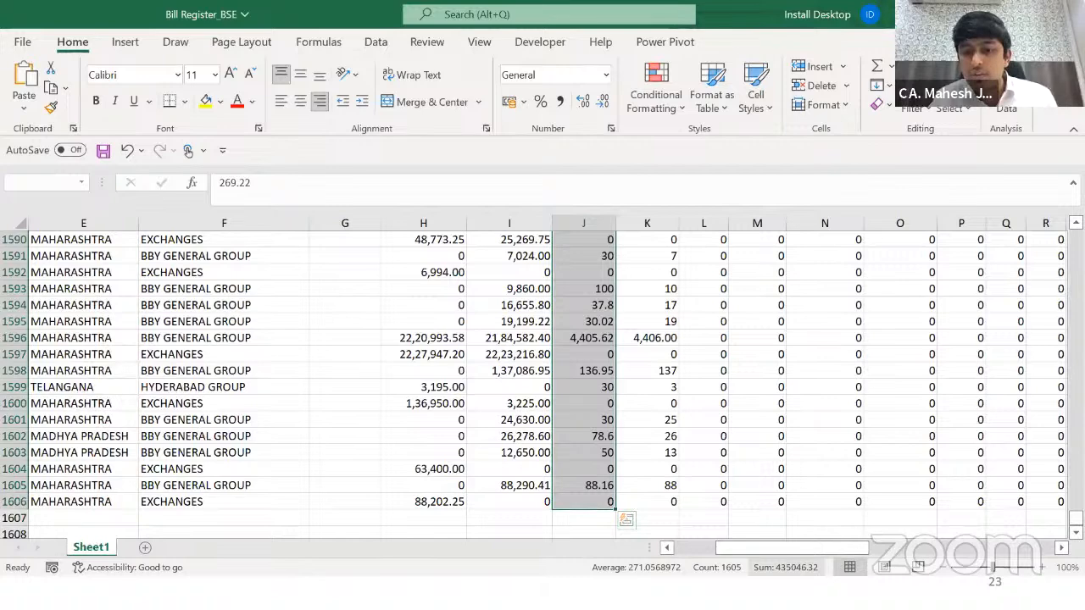
key(alt+Tab)
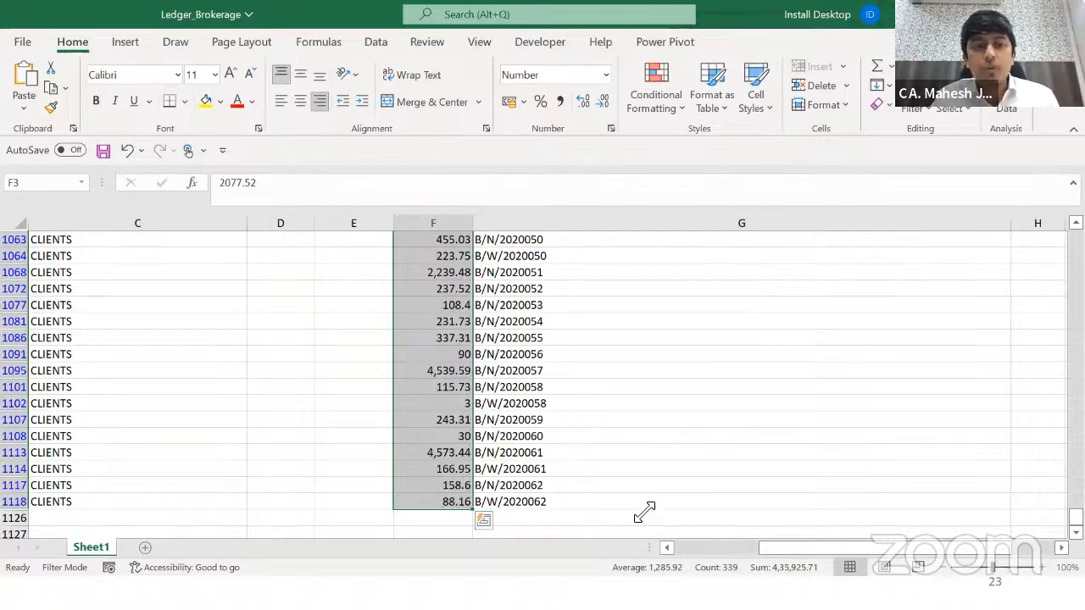
key(alt+Tab)
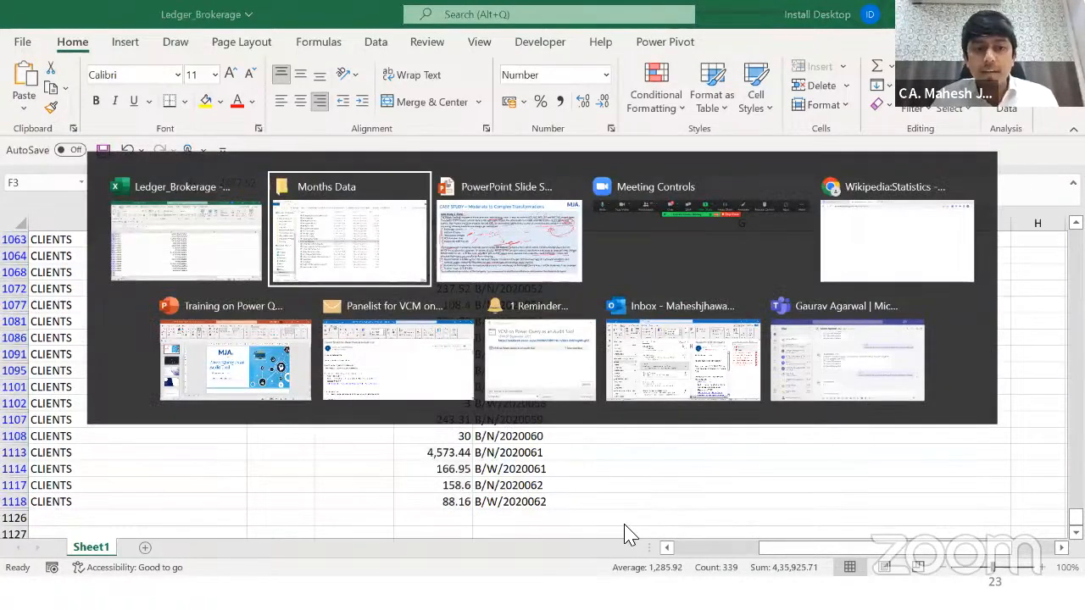
Step: Open Bill Register_NSE CDS and select its Brokerage values J2:J404, totalling 56149.02
click(331, 253)
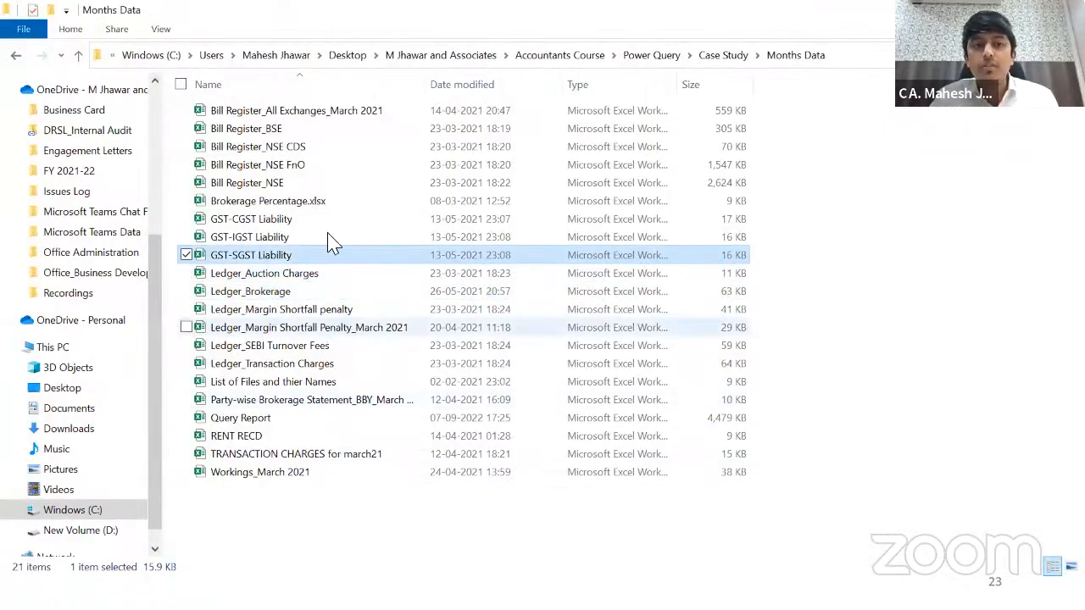
double_click(326, 152)
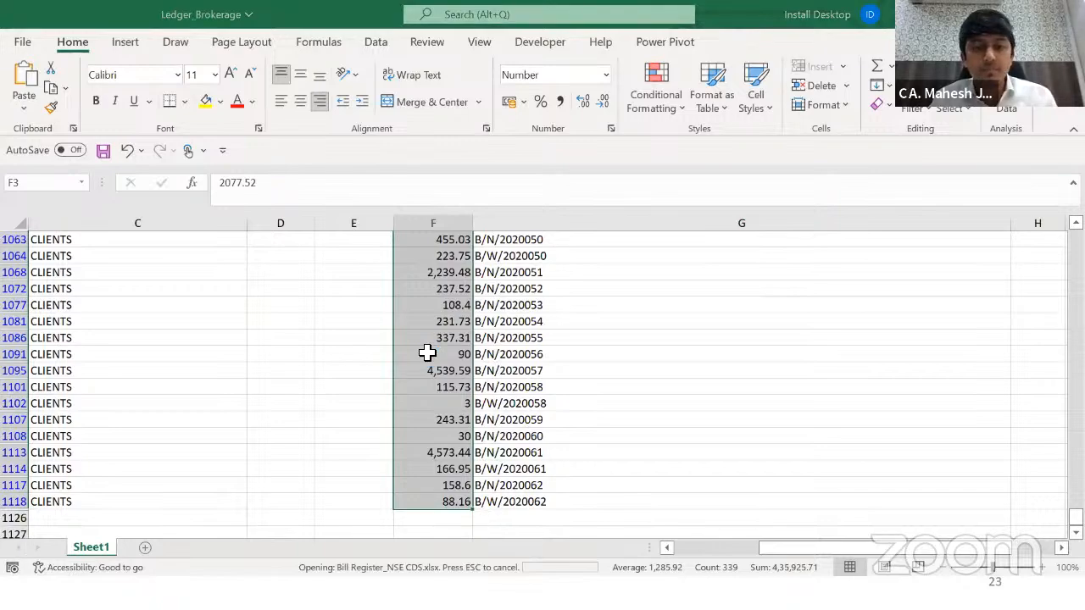
key(Right)
key(Right)
key(Right)
key(Right)
key(Right)
key(Right)
key(Right)
key(Right)
key(Right)
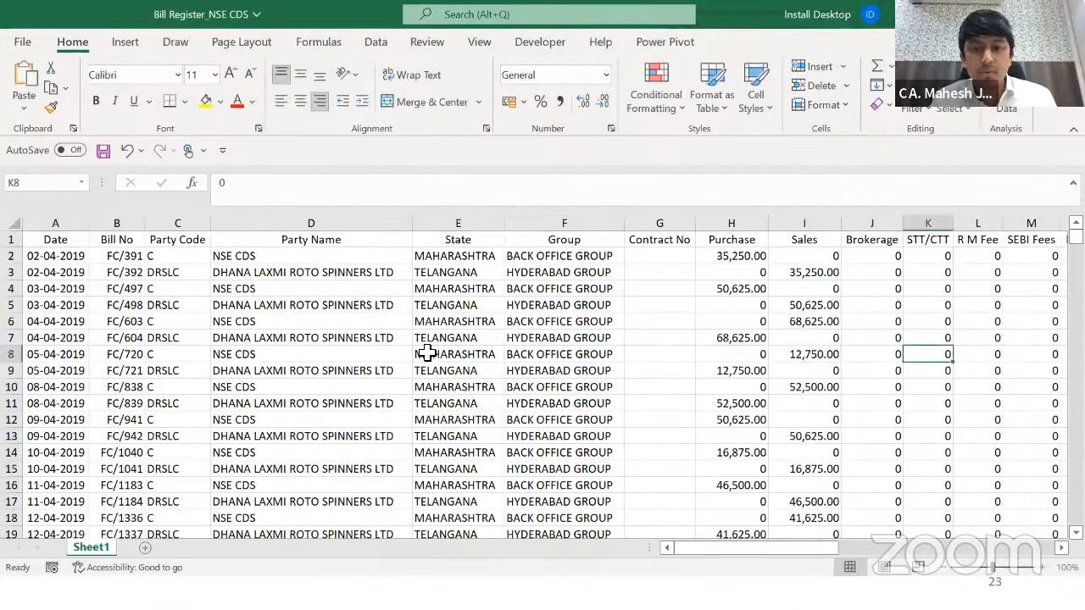
key(Right)
key(Right)
key(Right)
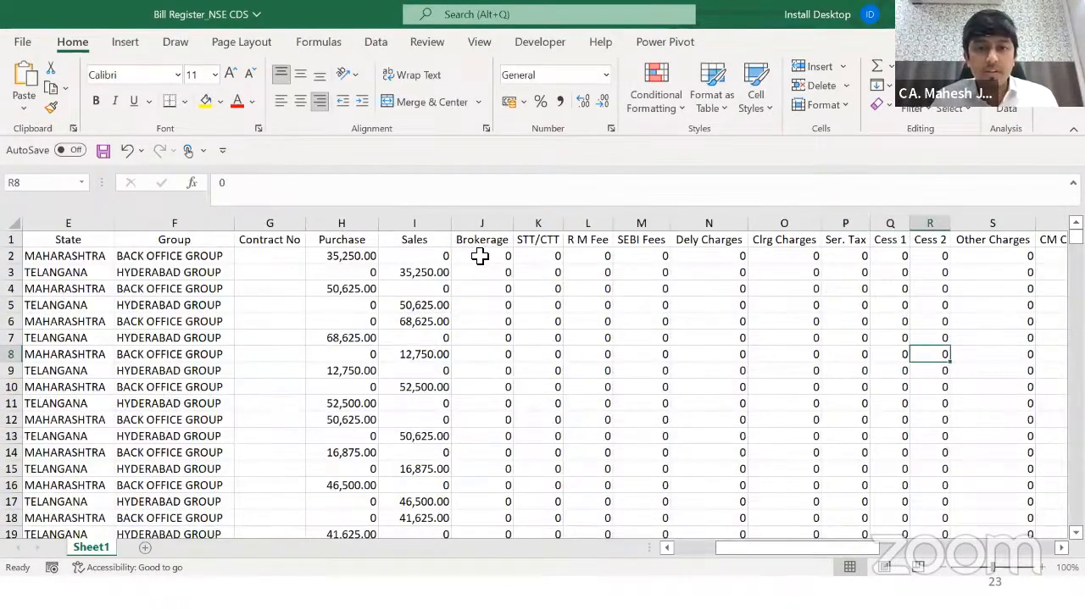
click(479, 255)
key(ctrl+shift+Down)
scroll(479, 255, down, 1)
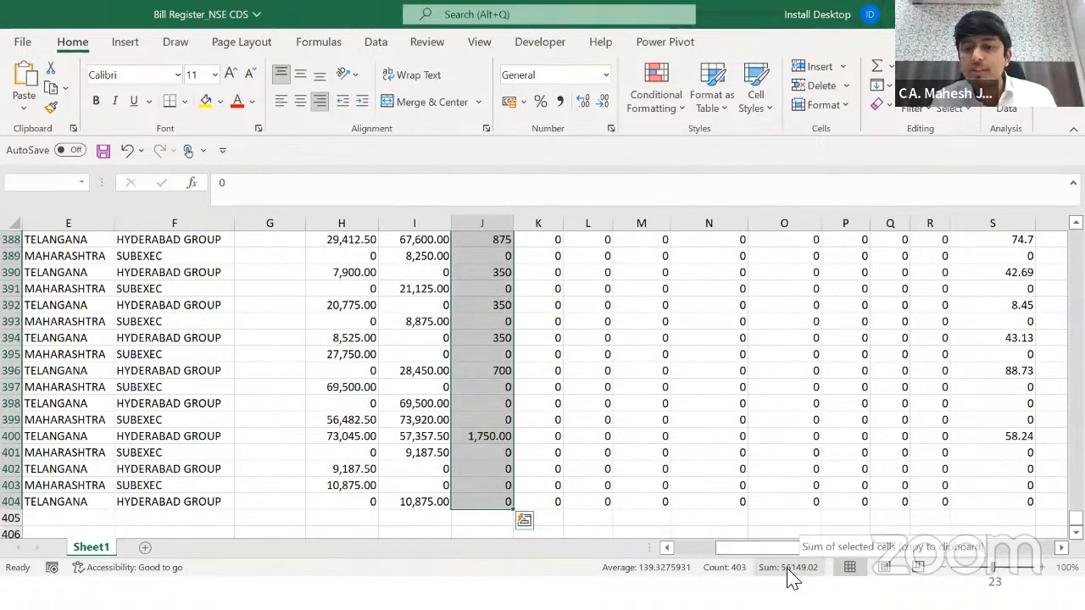
Step: In Ledger_Brokerage, clear the Narration filter to show all rows and reopen its filter list
key(alt+Tab)
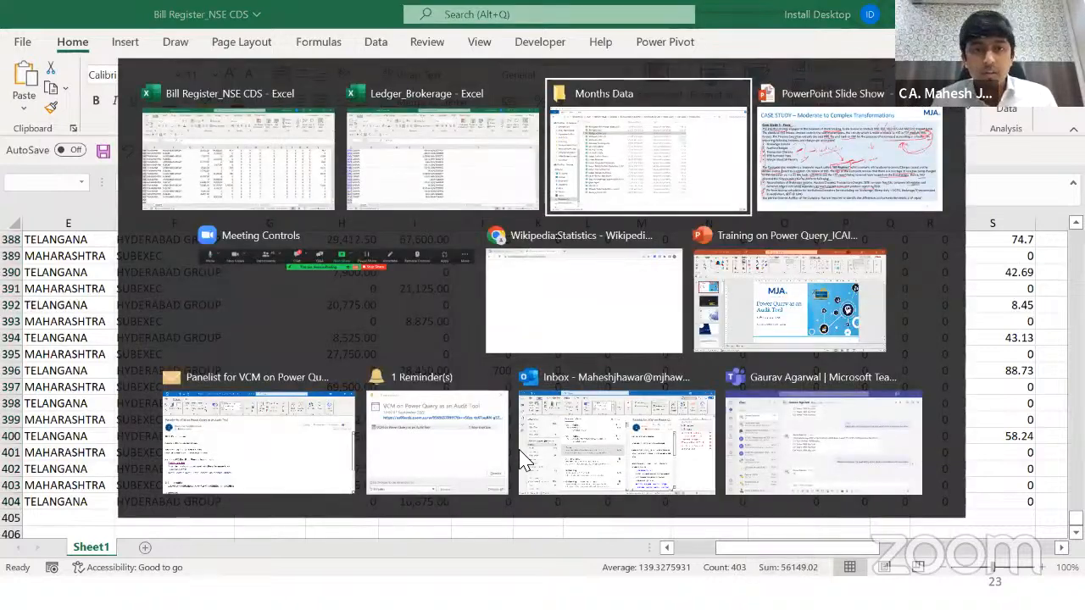
key(ctrl+Up)
key(Right)
key(alt+Down)
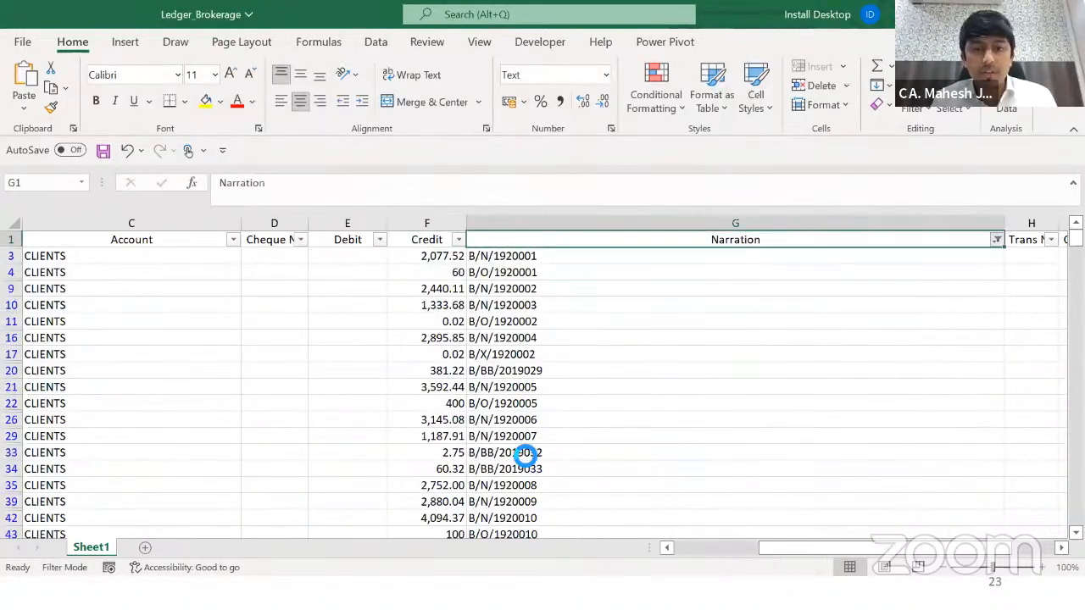
key(c)
key(alt+Down)
key(Down)
key(Down)
key(Down)
key(Down)
key(Down)
key(Down)
key(Down)
key(Down)
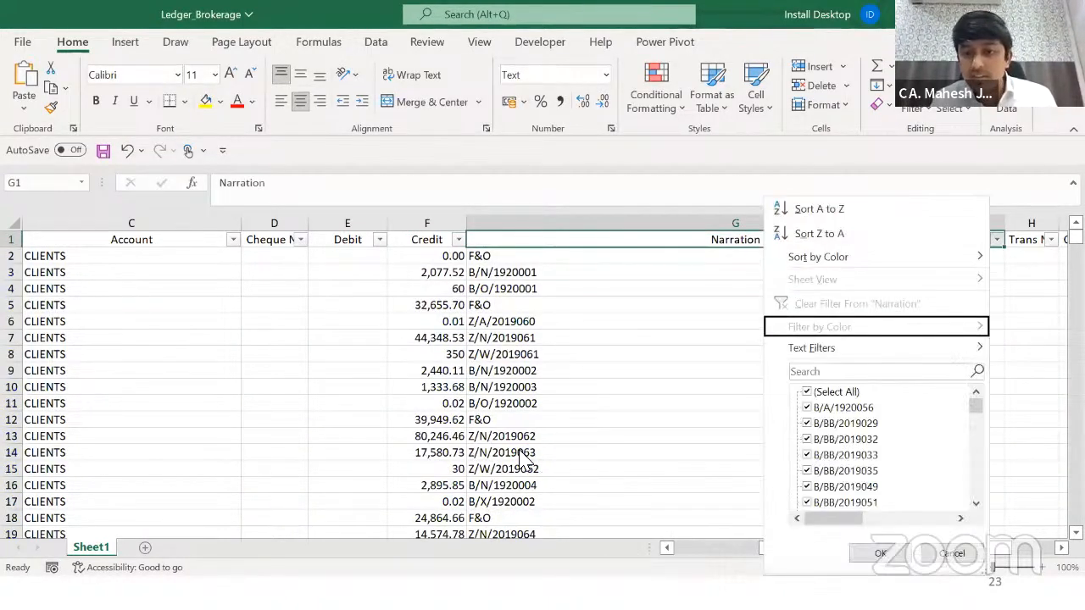
Step: Filter Narration to 'NSE' entries and select the filtered Credit amounts to read their sum
text(NSE)
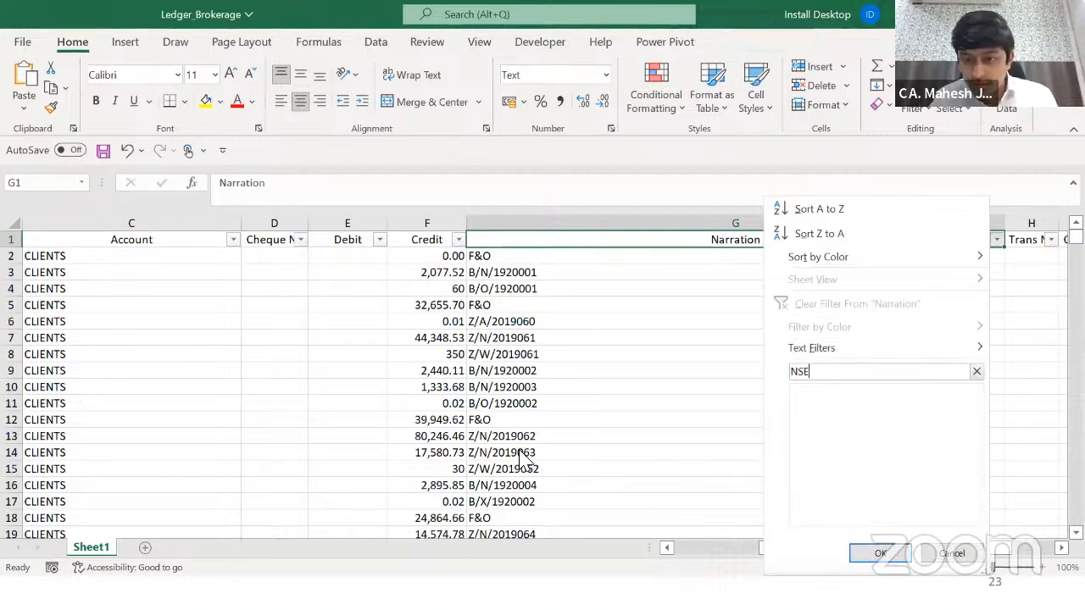
key(Return)
key(Down)
key(Left)
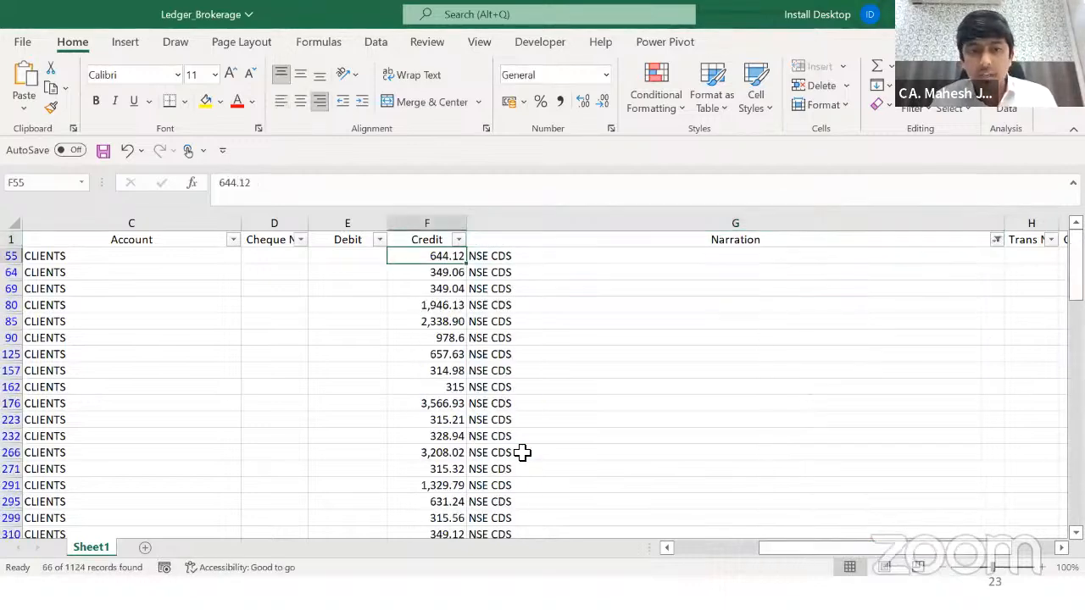
key(ctrl+shift+Down)
key(shift+Up)
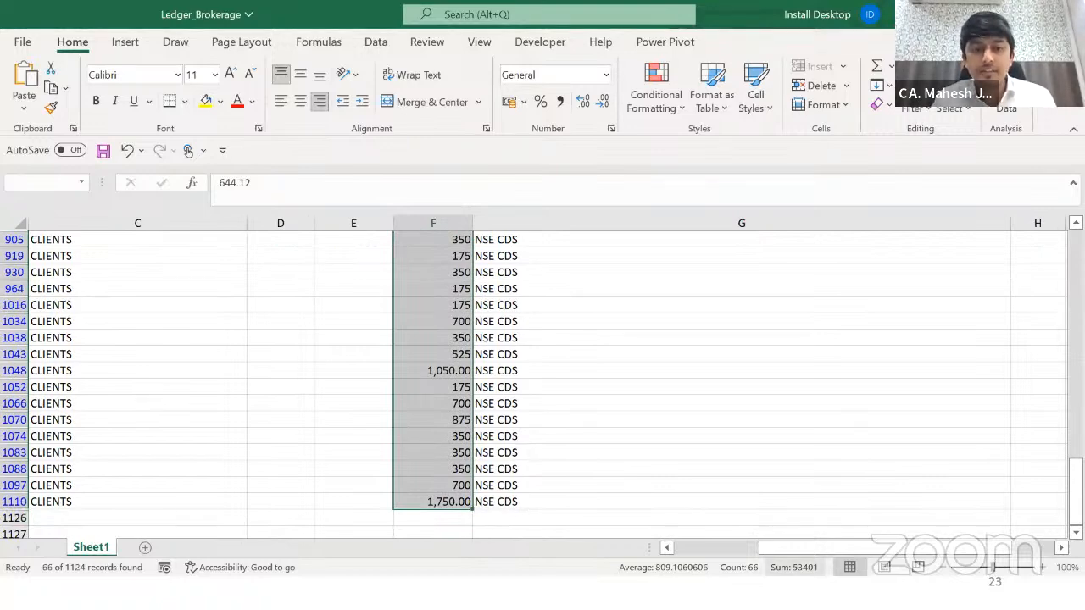
Step: Compare that sum with the Bill Register_NSE CDS brokerage, then return to the Months Data folder
key(alt+Tab)
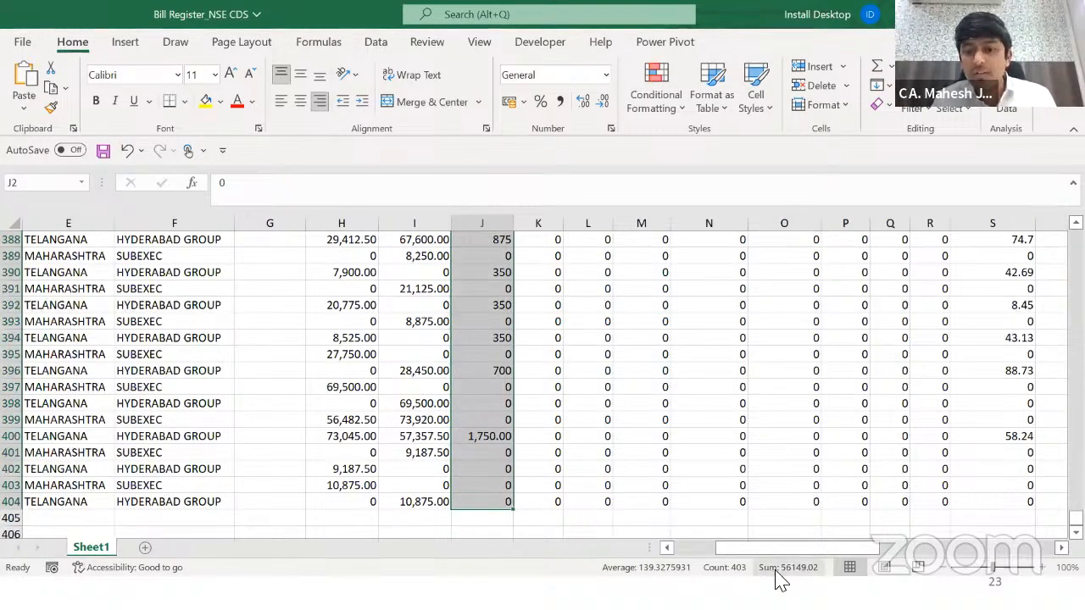
key(alt+Tab)
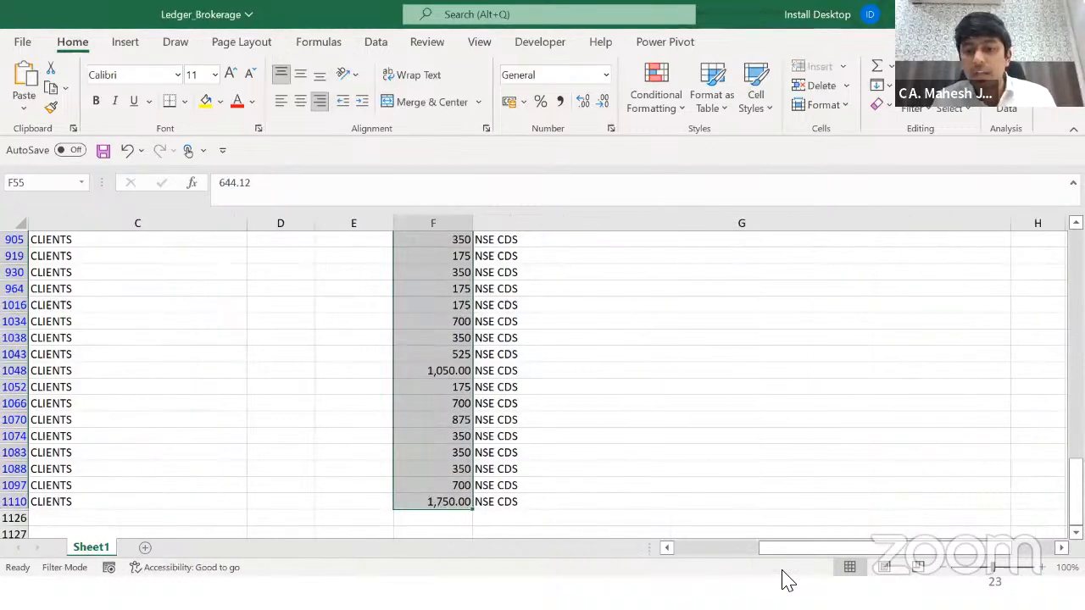
key(alt+Tab)
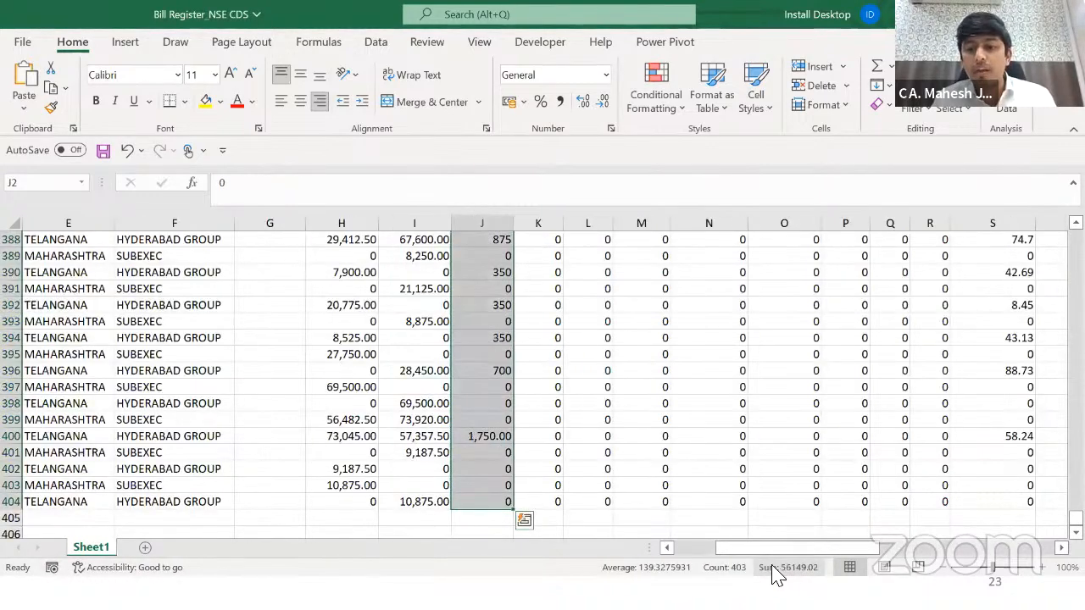
key(ctrl+Down)
key(Up)
key(Up)
key(Up)
key(Up)
key(Up)
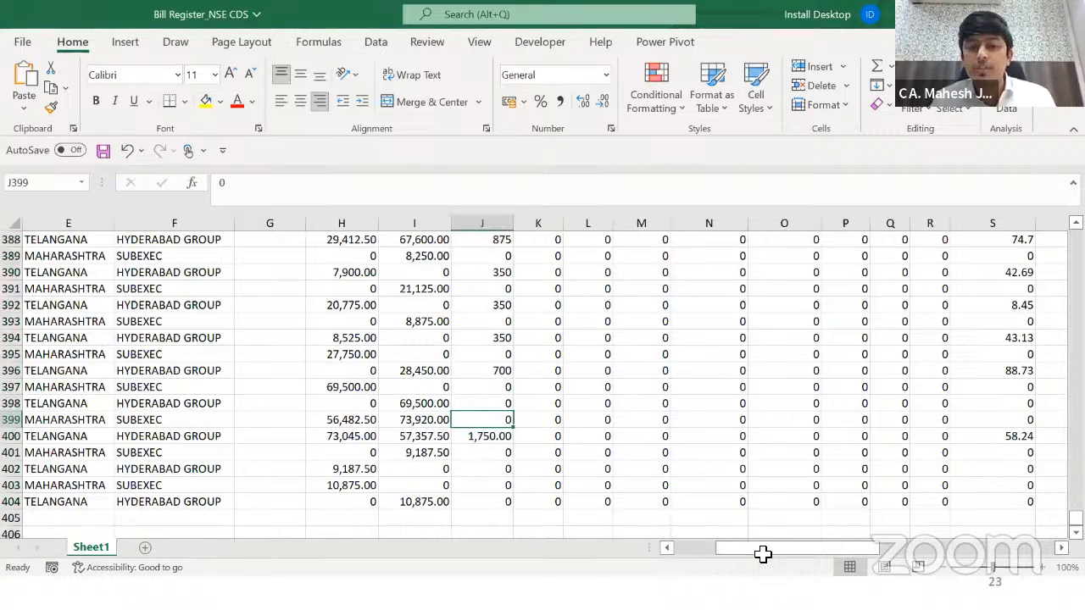
key(ctrl+Up)
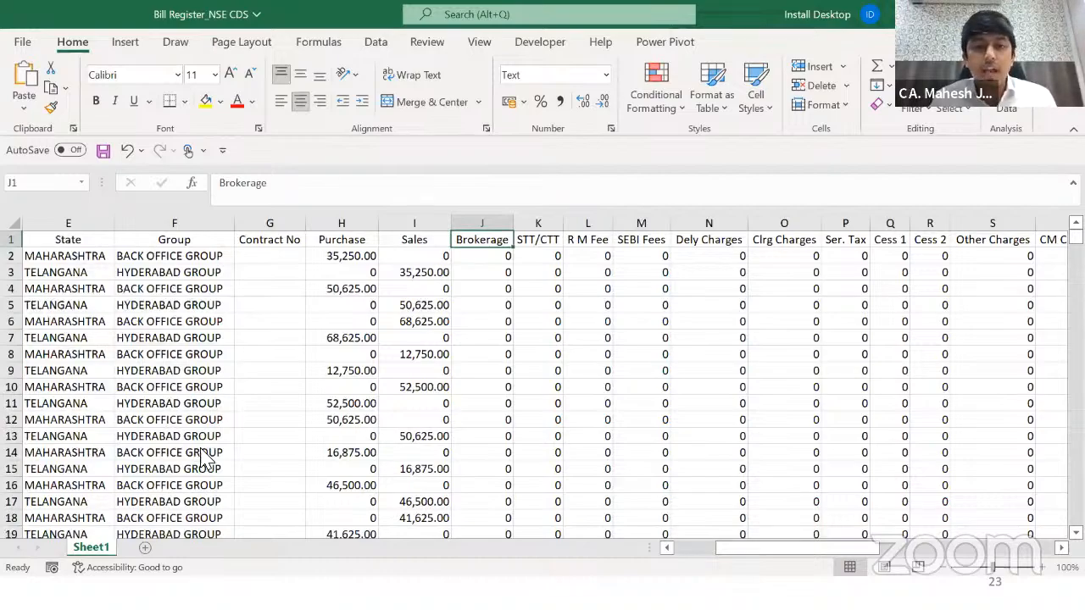
key(alt+Tab)
key(Tab)
key(End)
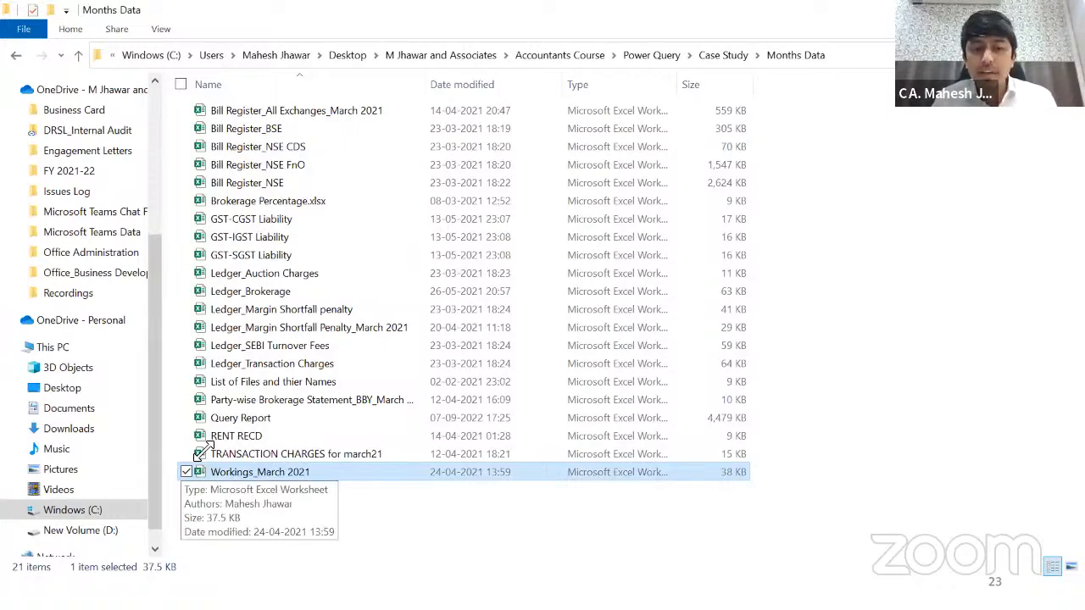
Step: Open Workings_March 2021 and bring the Query Report brokerage income reconciliation sheet forward
key(Return)
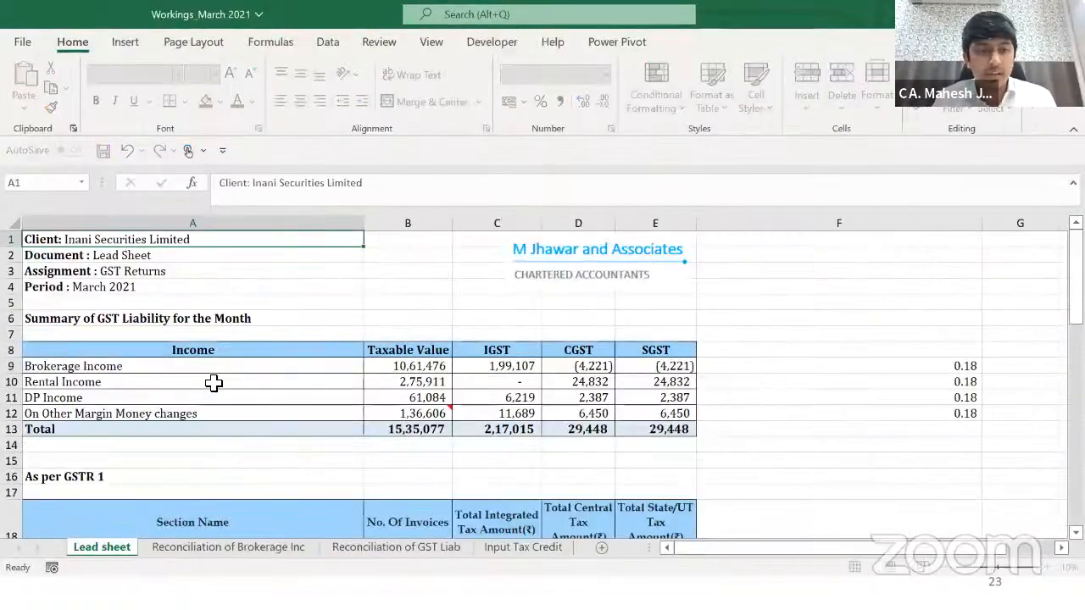
key(alt+Tab)
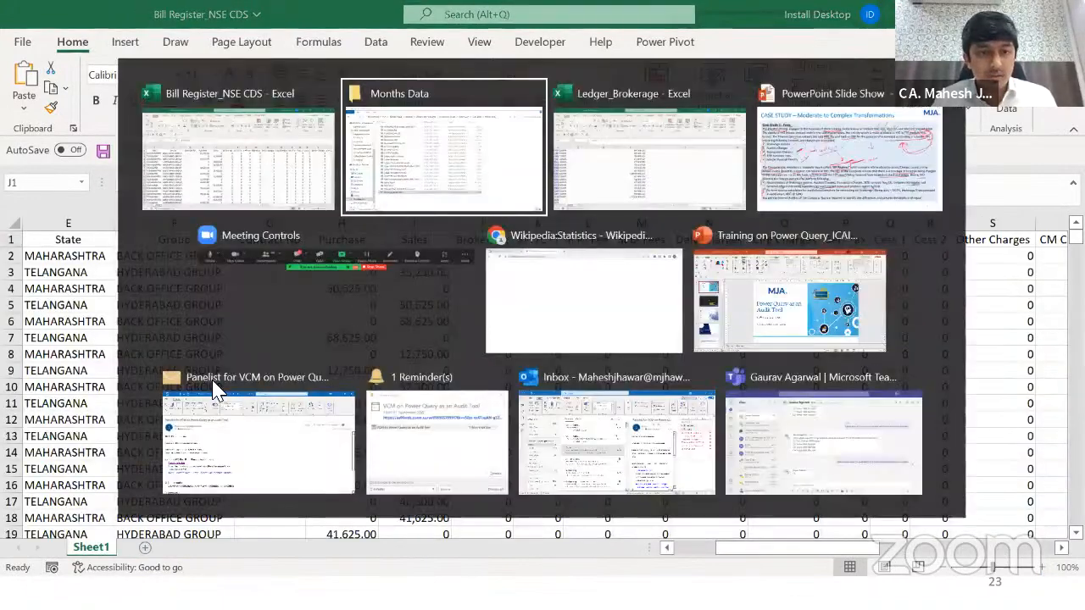
key(alt+Tab)
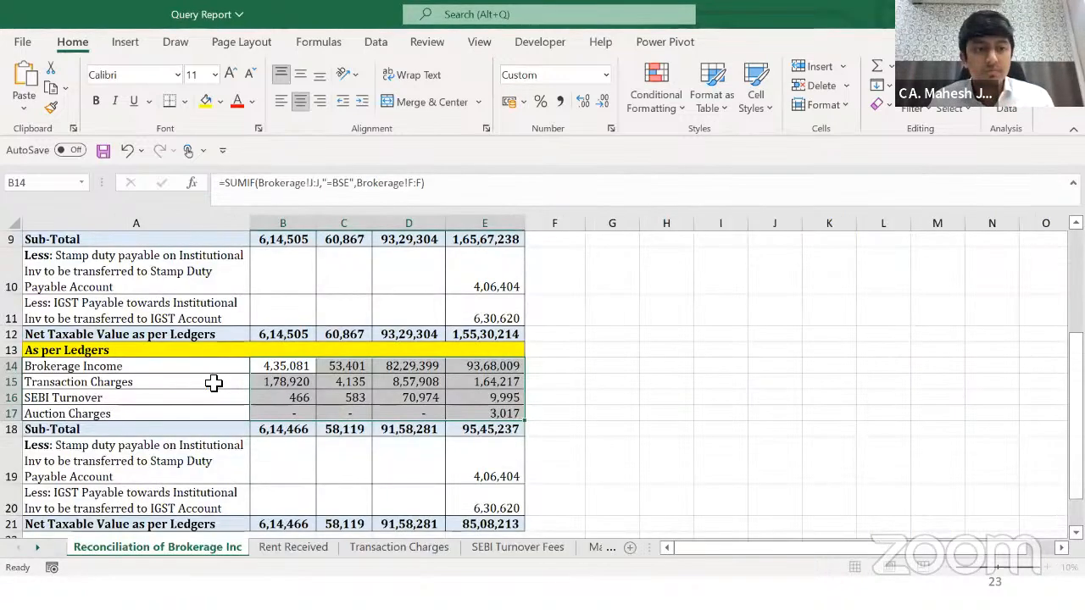
key(Up)
key(Up)
key(Up)
key(Up)
key(Up)
key(Up)
key(Up)
key(Up)
key(Up)
key(Up)
key(Up)
key(Up)
key(Up)
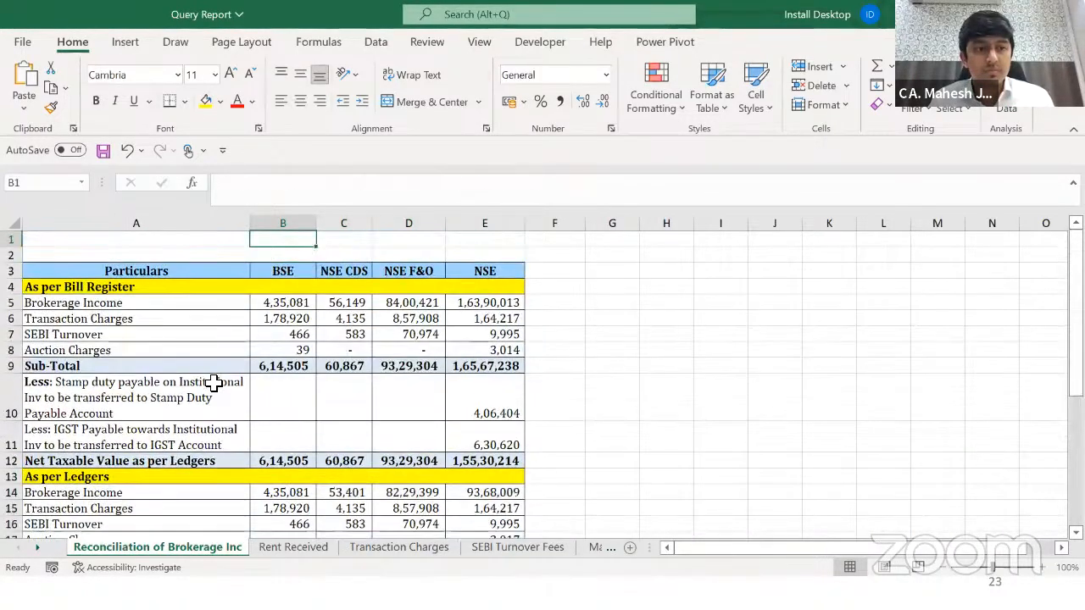
key(Down)
key(Down)
key(Down)
key(Down)
key(Left)
key(Right)
key(Up)
key(Down)
key(Up)
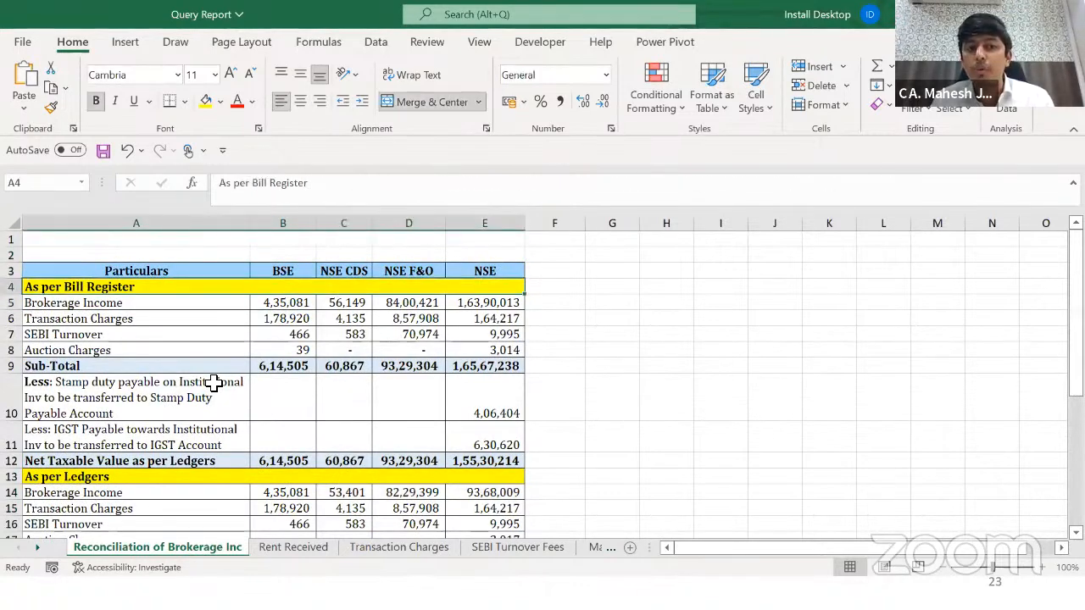
key(Up)
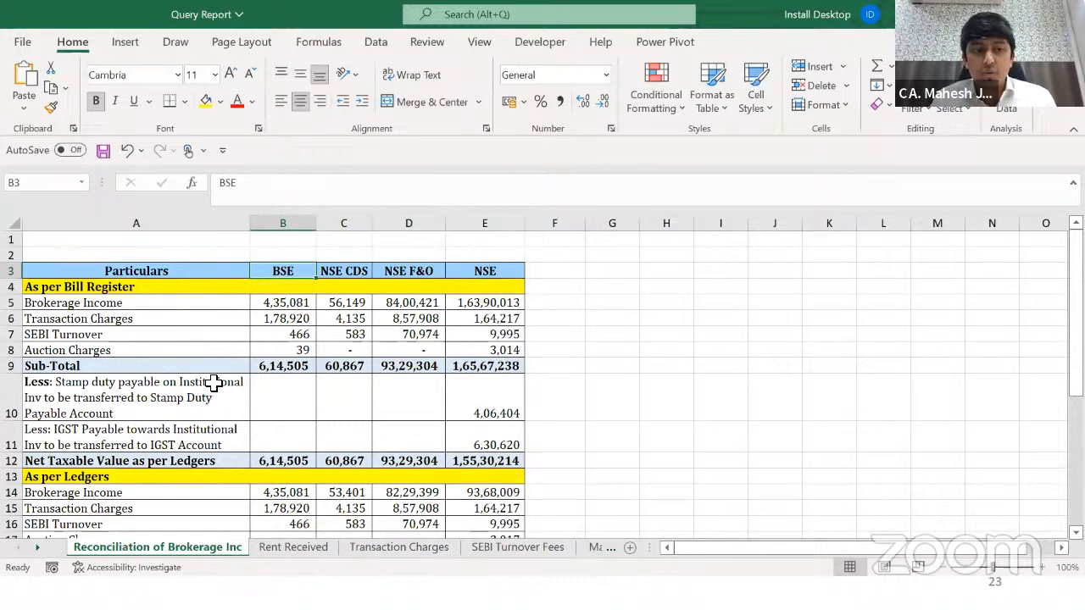
key(Up)
key(Right)
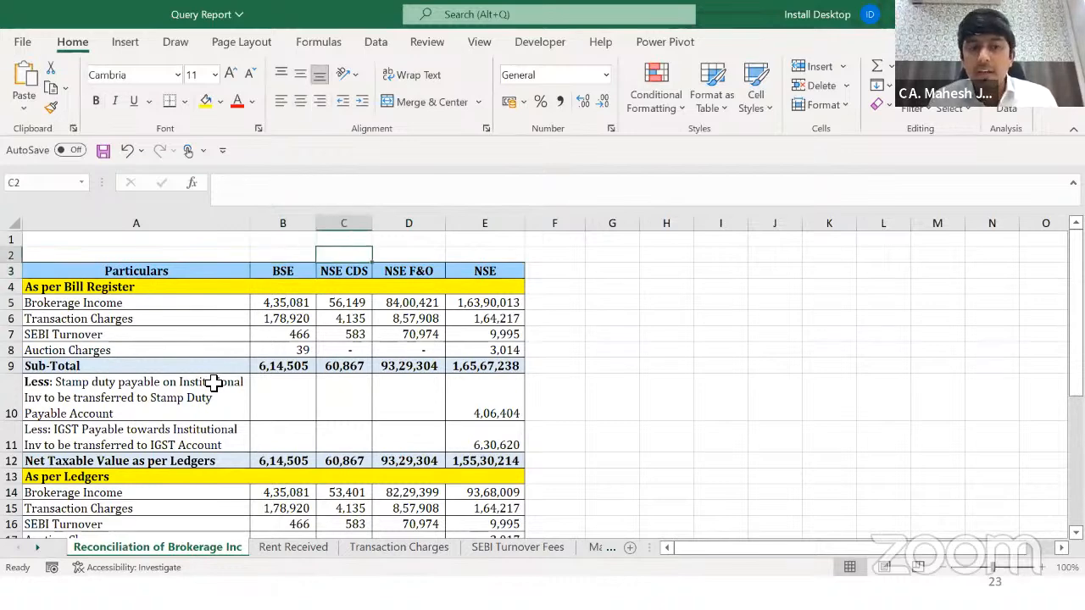
key(Right)
key(Right)
key(Down)
key(Down)
key(Down)
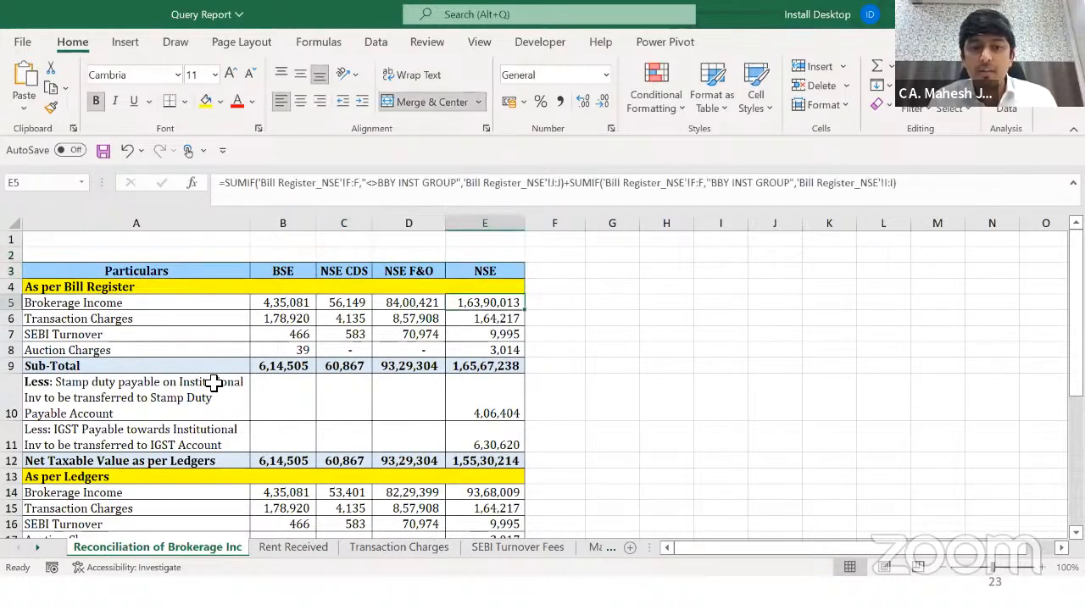
key(Left)
key(Left)
key(Left)
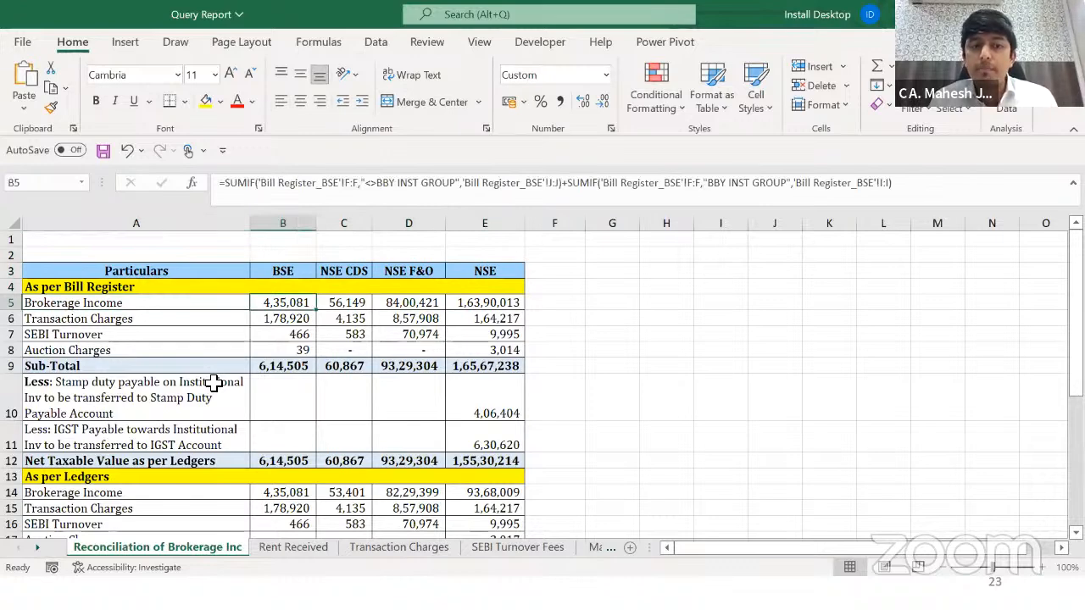
key(Right)
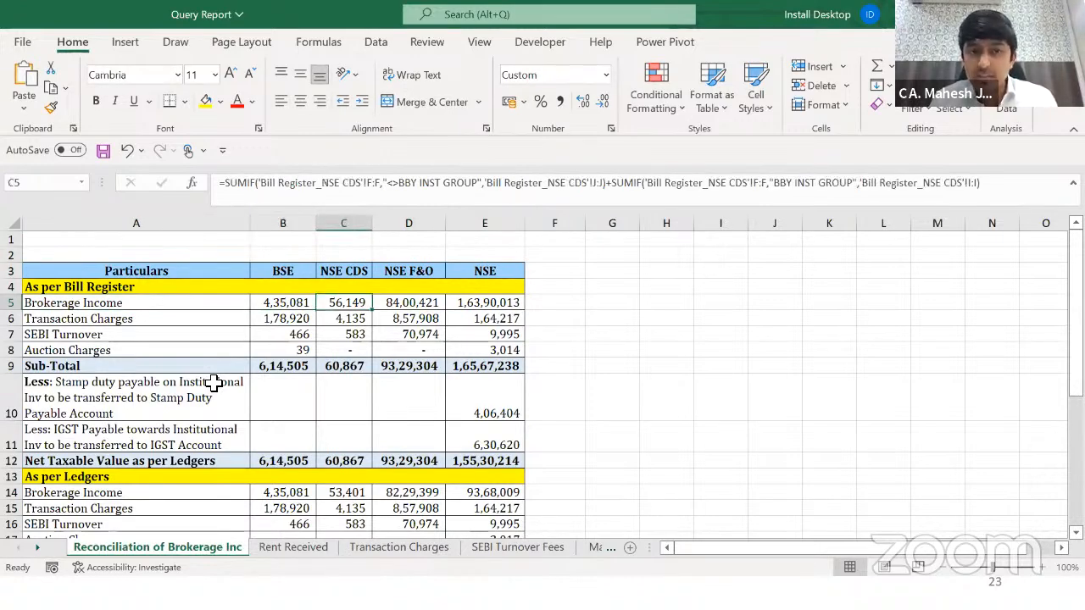
key(Right)
key(Right)
key(Left)
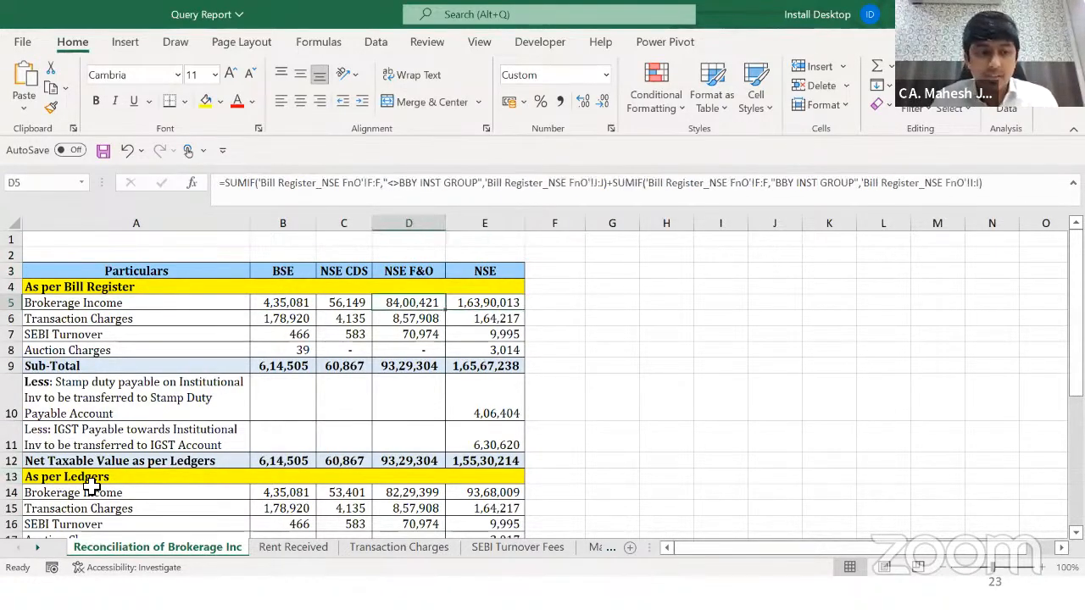
click(108, 494)
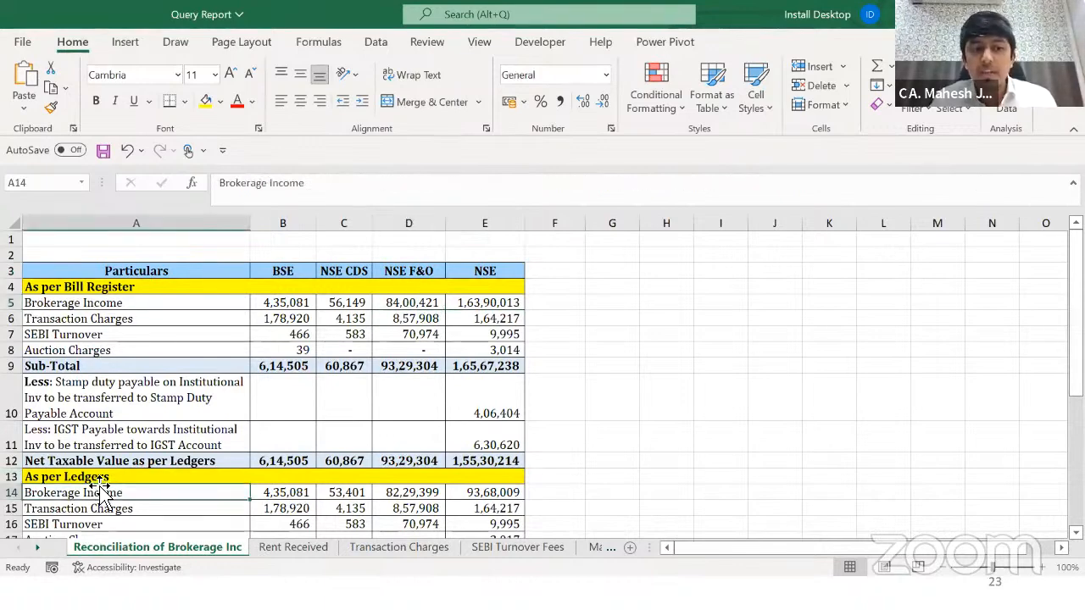
click(290, 495)
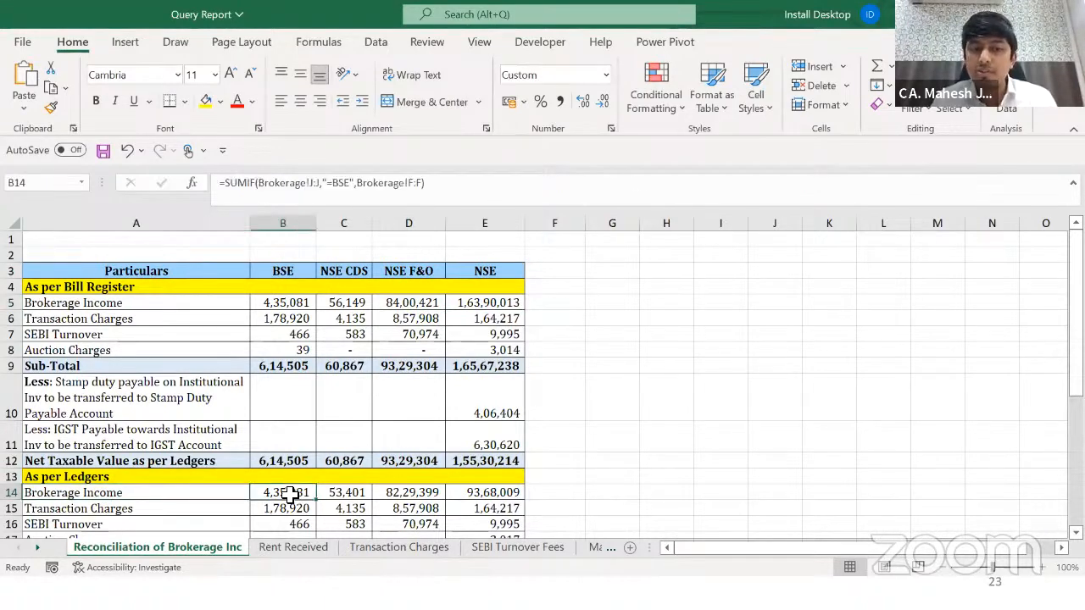
key(Right)
key(Right)
key(Right)
key(Left)
key(Left)
key(Left)
key(Left)
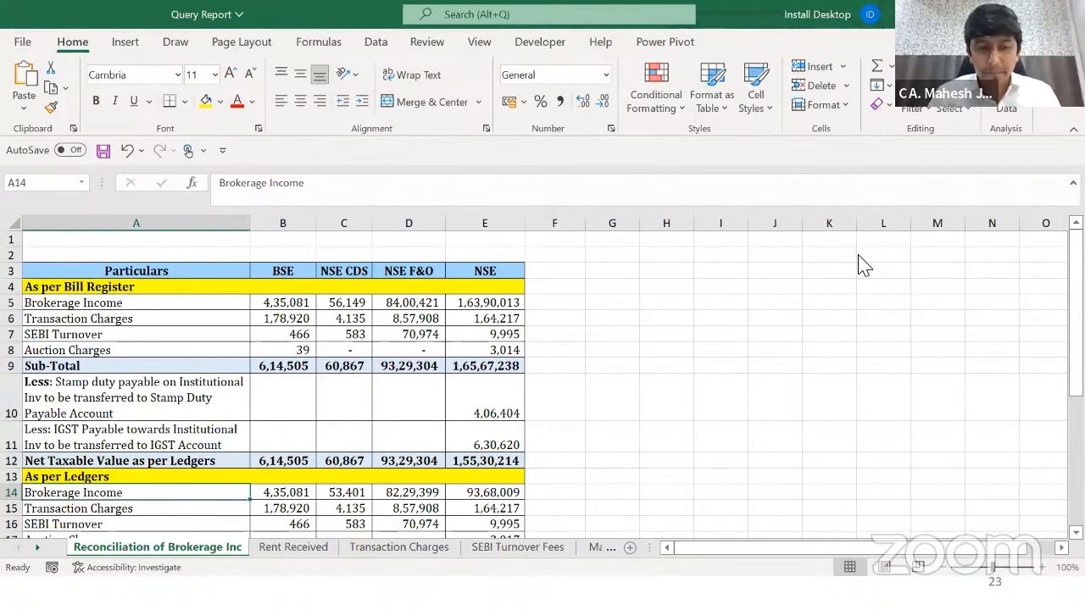
Step: In Bill Register_NSE CDS, check the Brokerage values and the Purchase header in H1
key(alt+Tab)
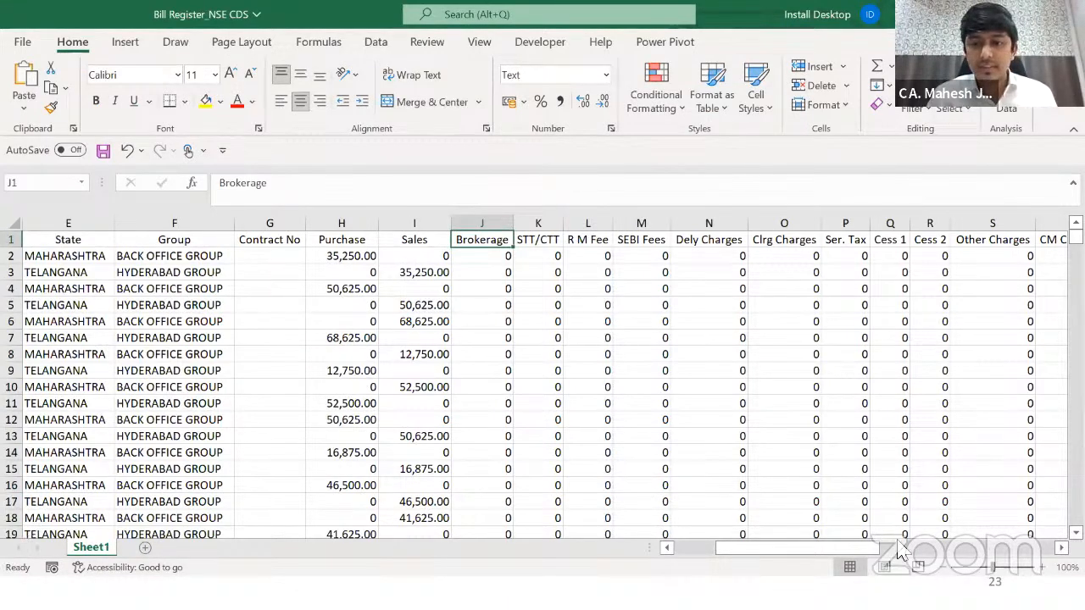
key(Down)
key(Down)
key(Down)
key(Down)
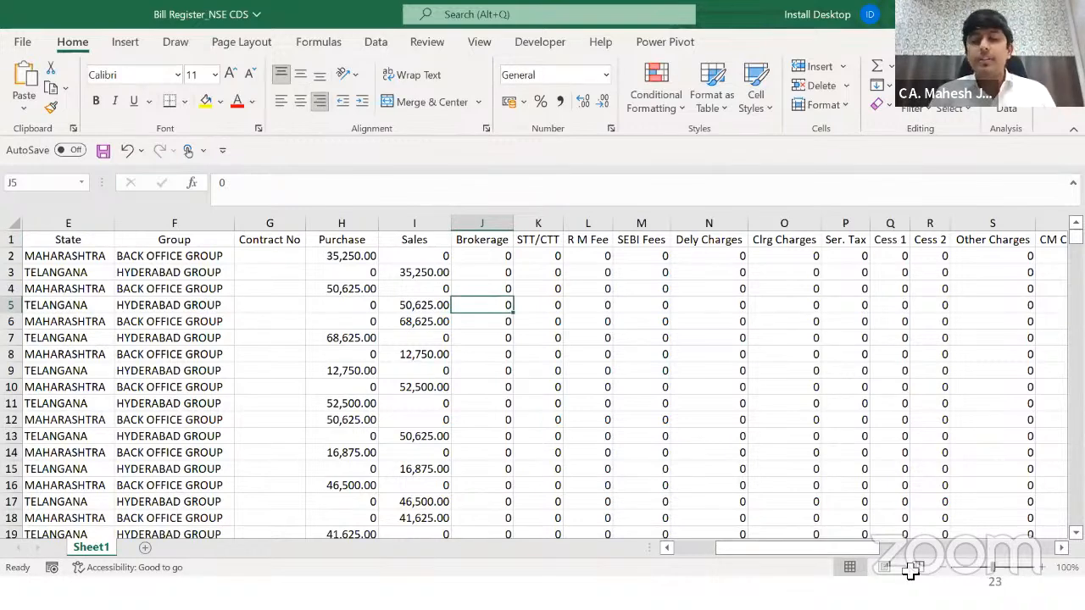
key(Left)
key(Left)
key(Up)
key(Up)
key(Up)
key(Up)
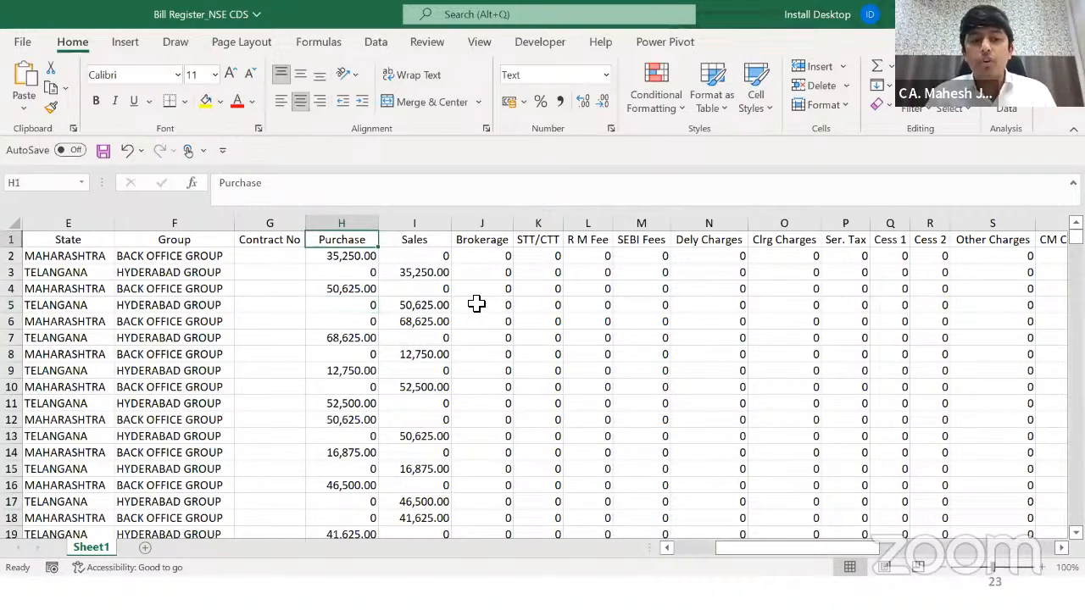
key(alt+Tab)
key(alt+Tab)
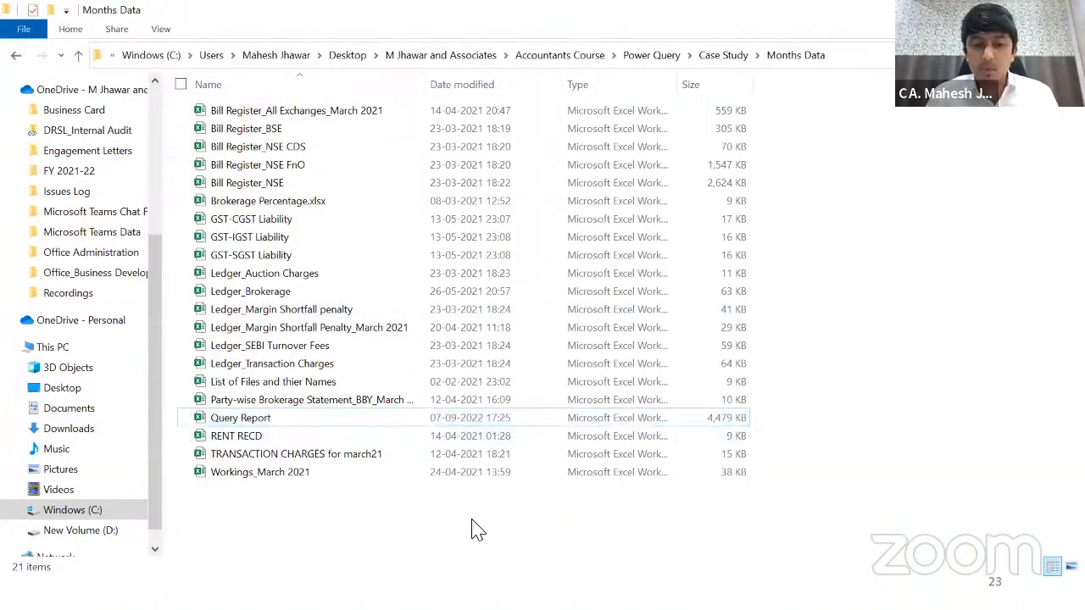
Step: Create a new Excel worksheet named 'Sample' in Months Data and open it
right_click(473, 526)
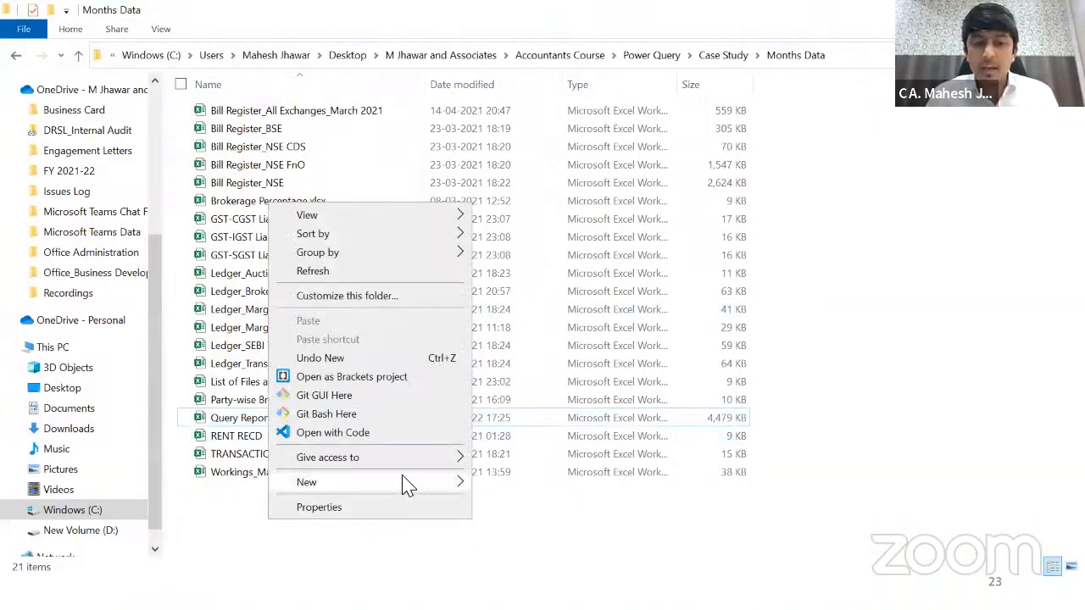
mouse_move(466, 481)
click(130, 462)
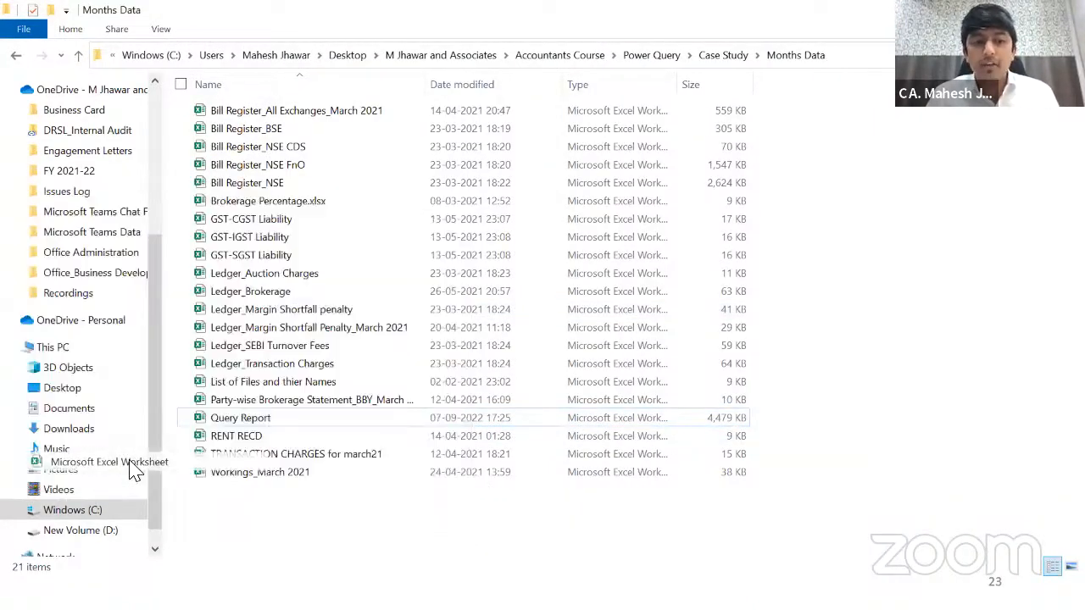
text(Sample)
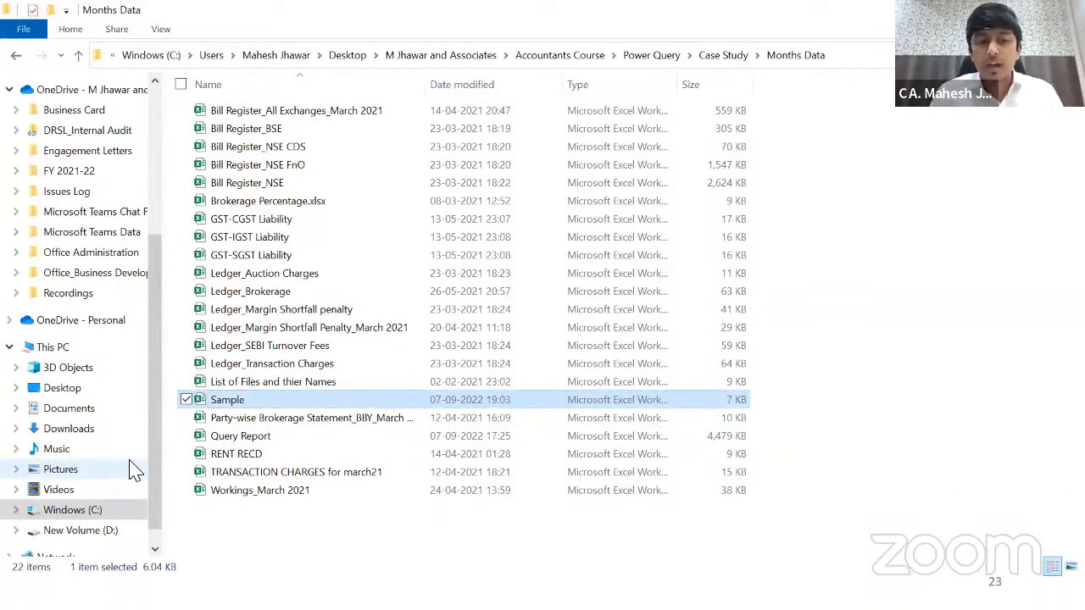
key(Return)
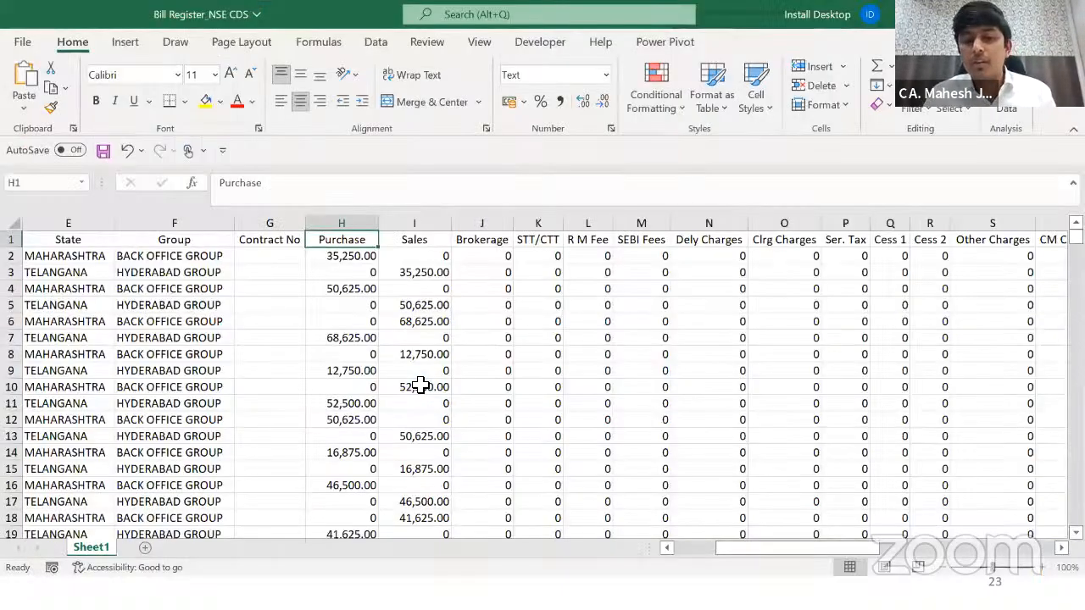
click(421, 387)
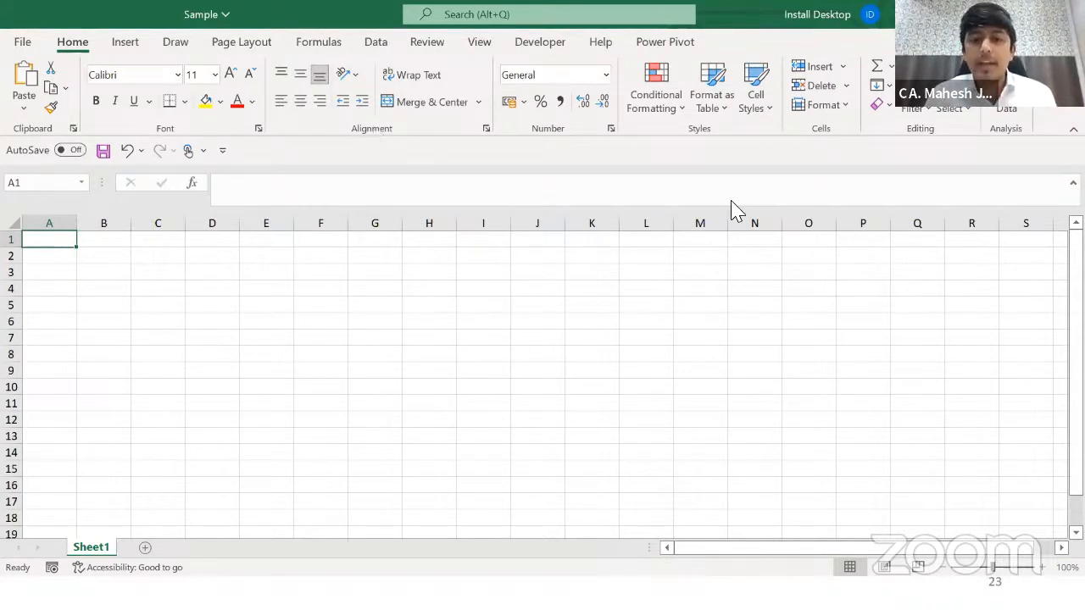
Step: Start a Get Data import in Sample using From File > From Excel Workbook
click(376, 46)
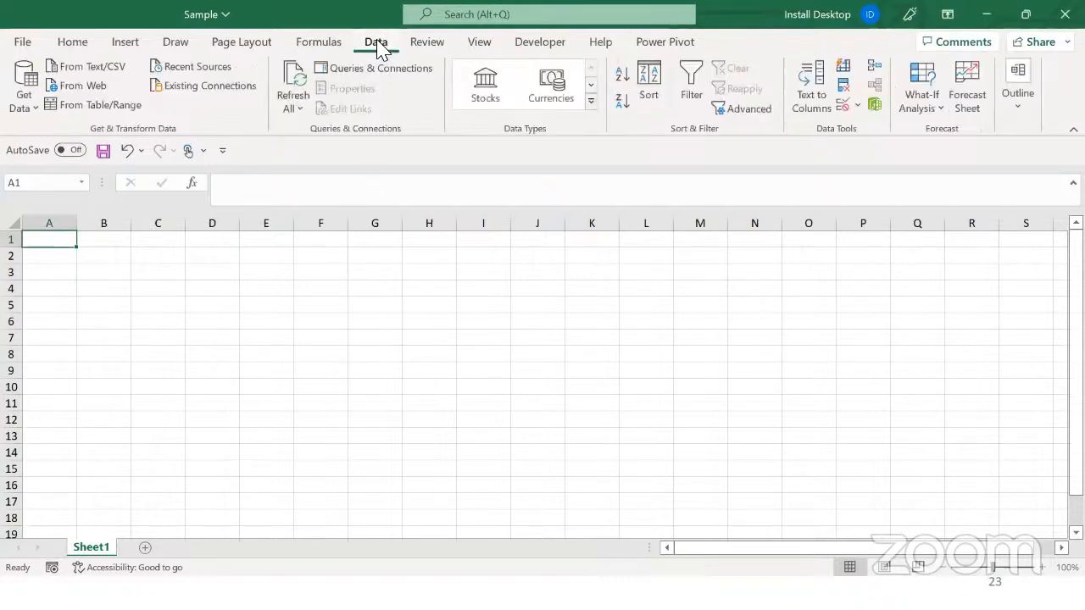
click(25, 89)
mouse_move(79, 149)
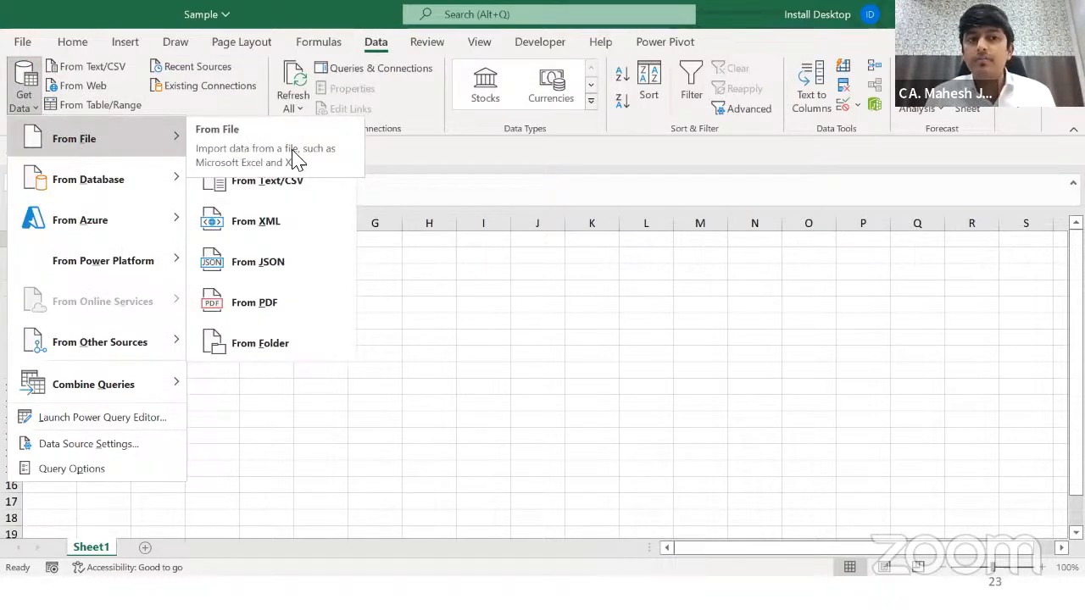
click(516, 286)
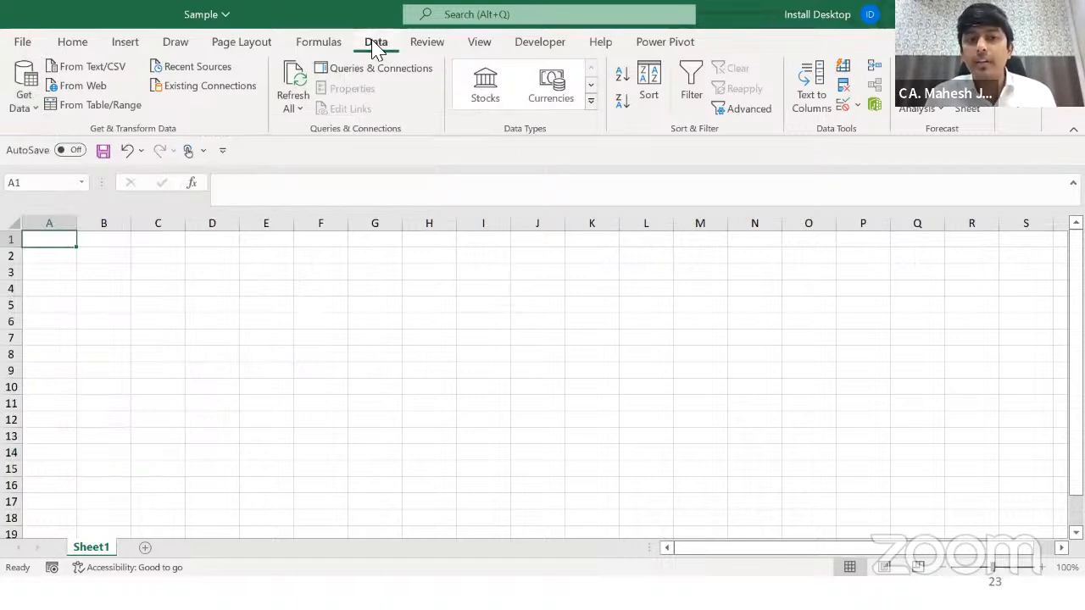
click(20, 94)
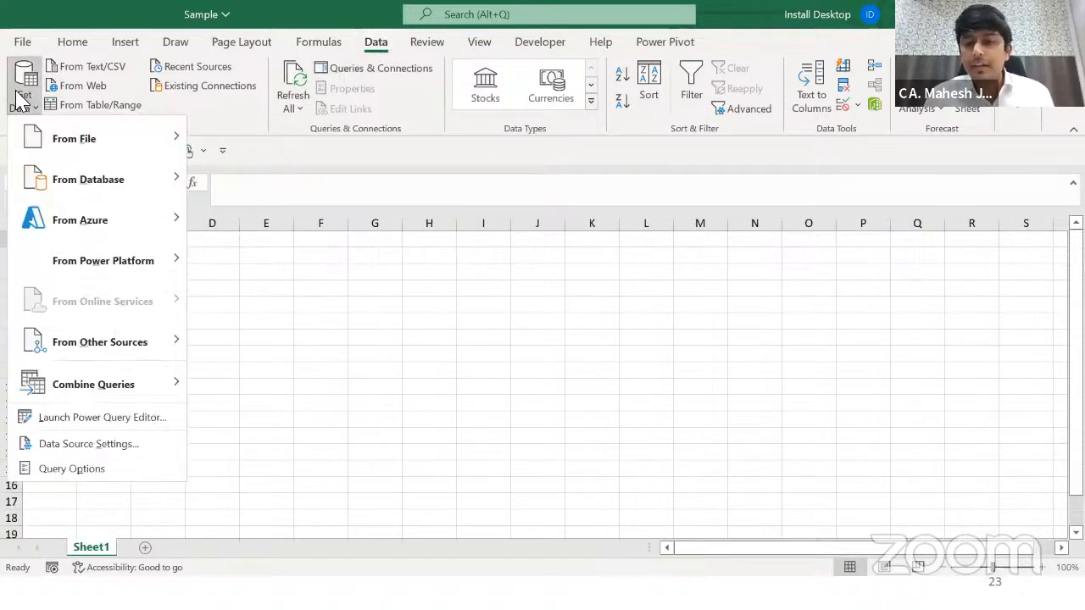
mouse_move(117, 153)
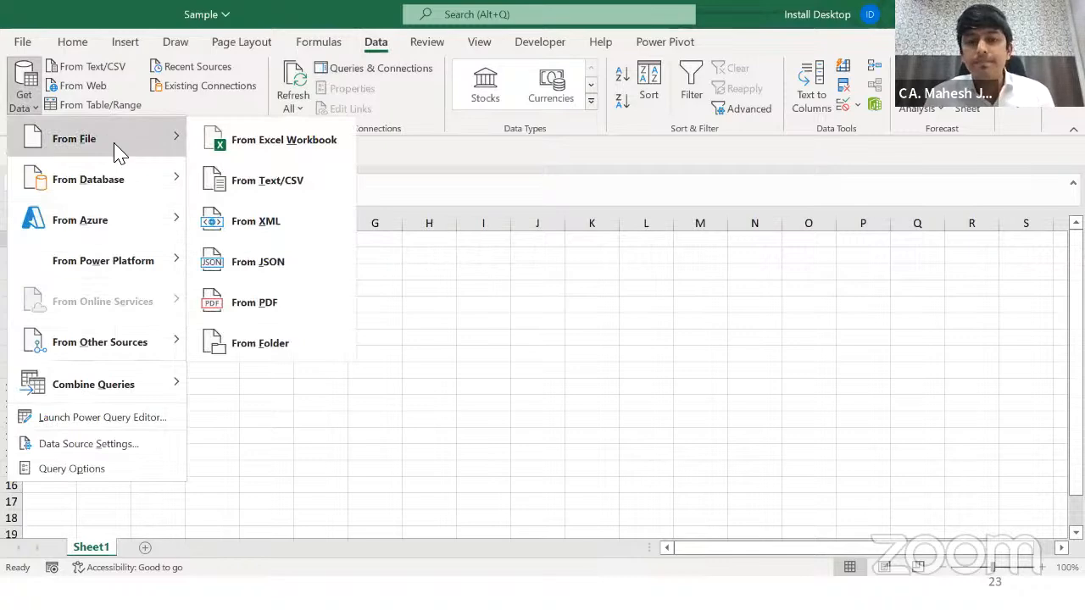
click(251, 141)
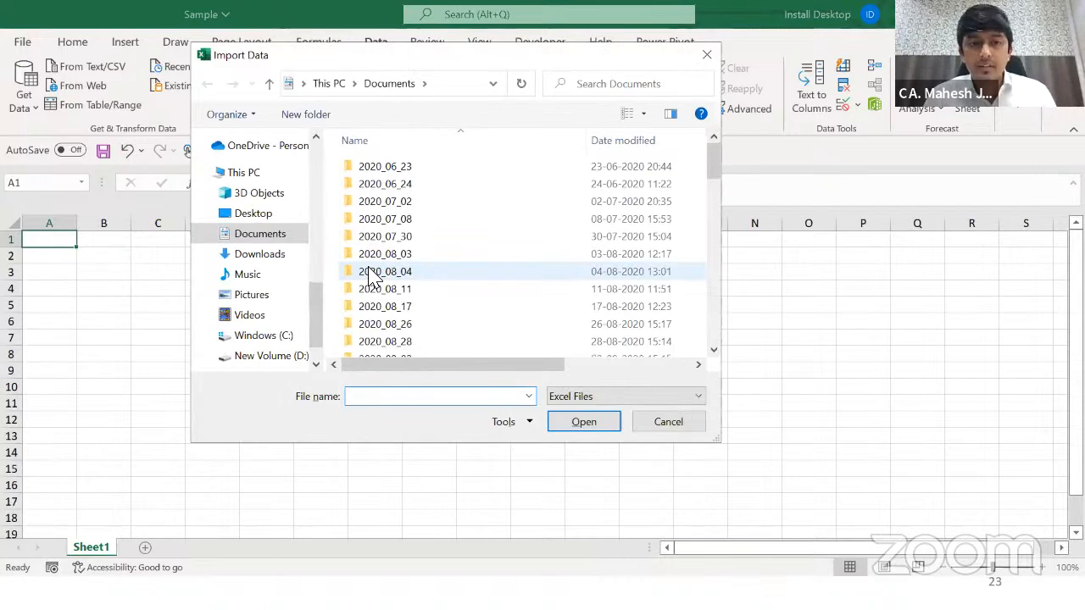
Step: Paste the Months Data folder path into Import Data and import the Bill Register_BSE workbook
key(alt+Tab)
key(alt+Tab)
key(alt+Tab)
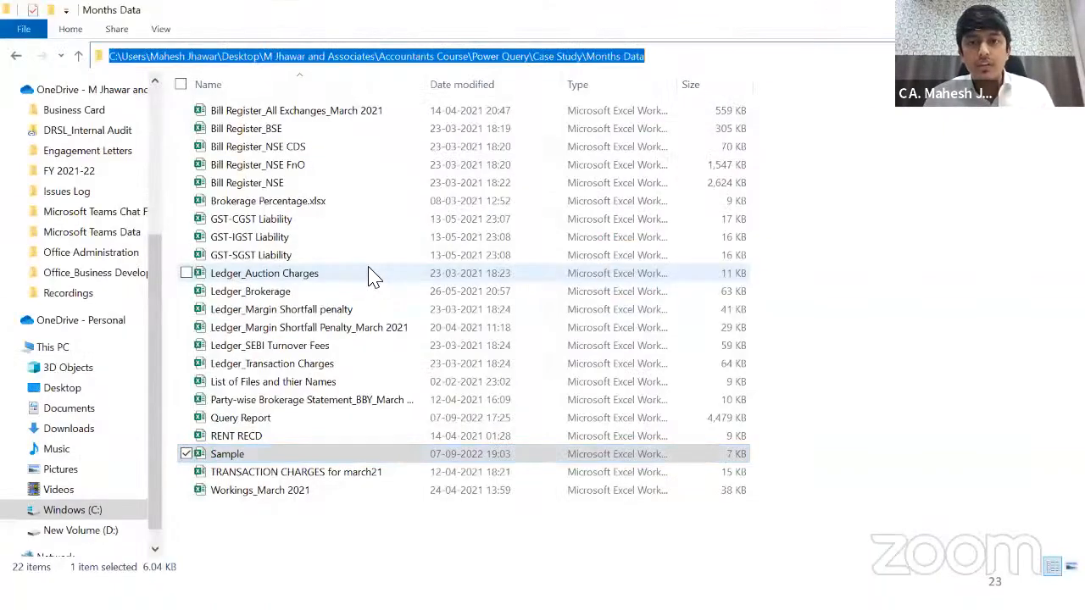
key(alt+Tab)
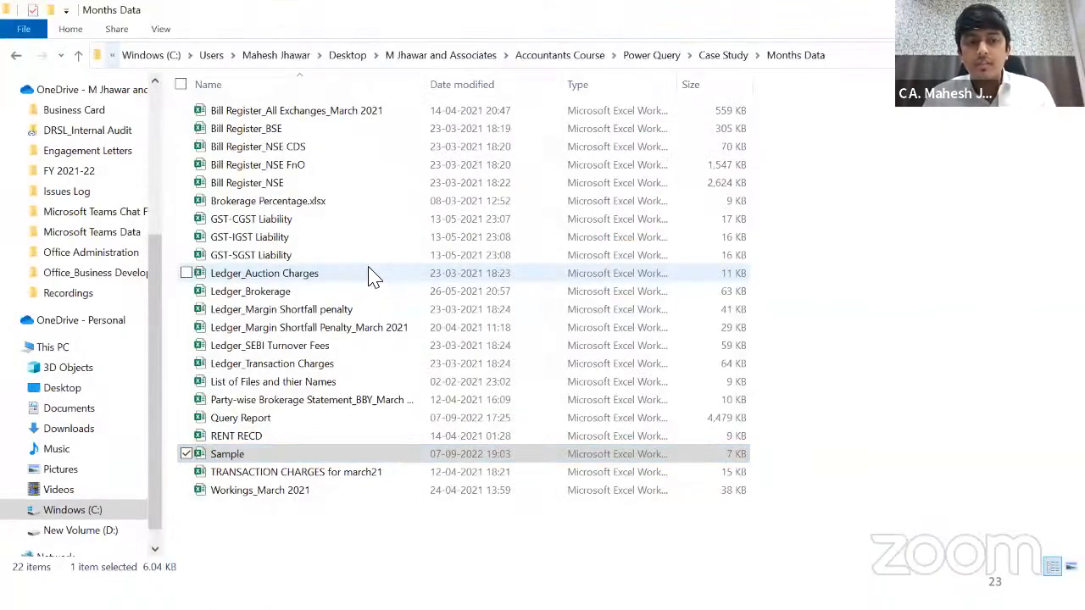
key(alt+d)
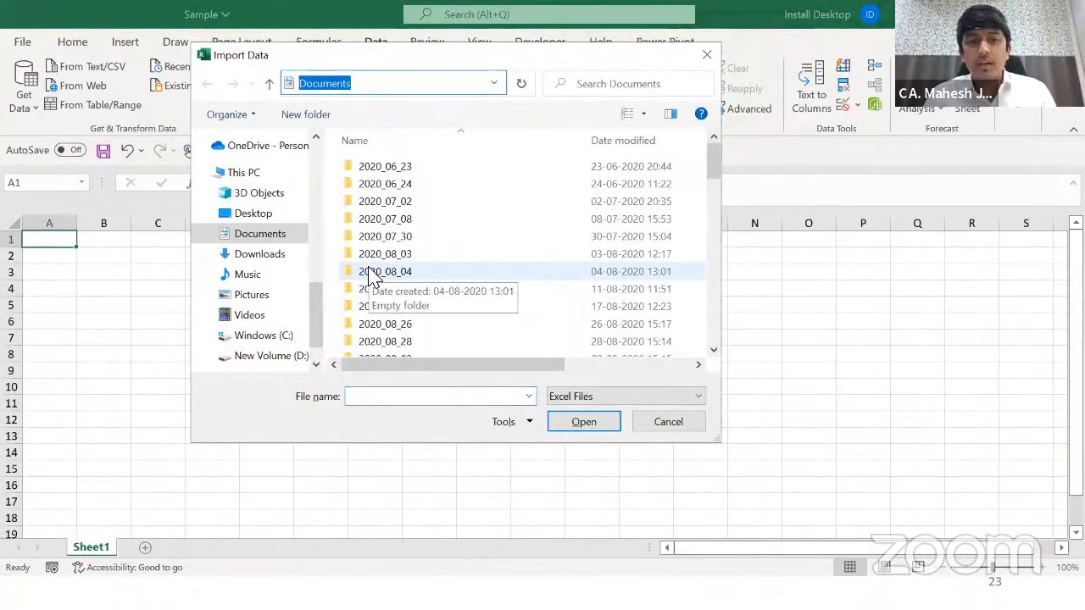
text(C:\Users\Mahesh Jhawar\Desktop\M Jhawar and Associates\Accountants Course\Power Query\Case Study\Months Data)
key(Return)
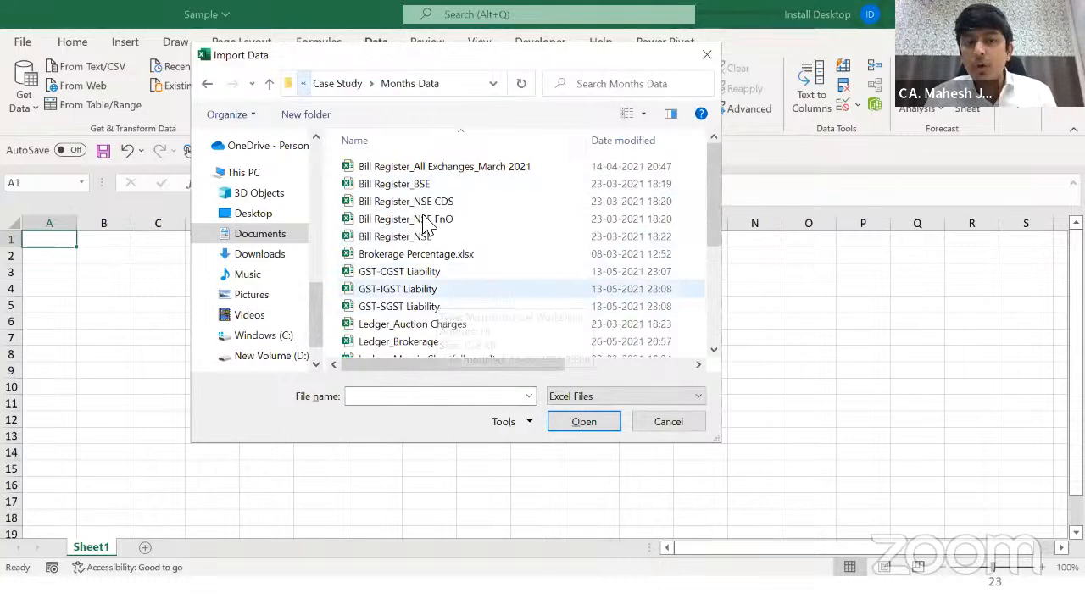
click(414, 186)
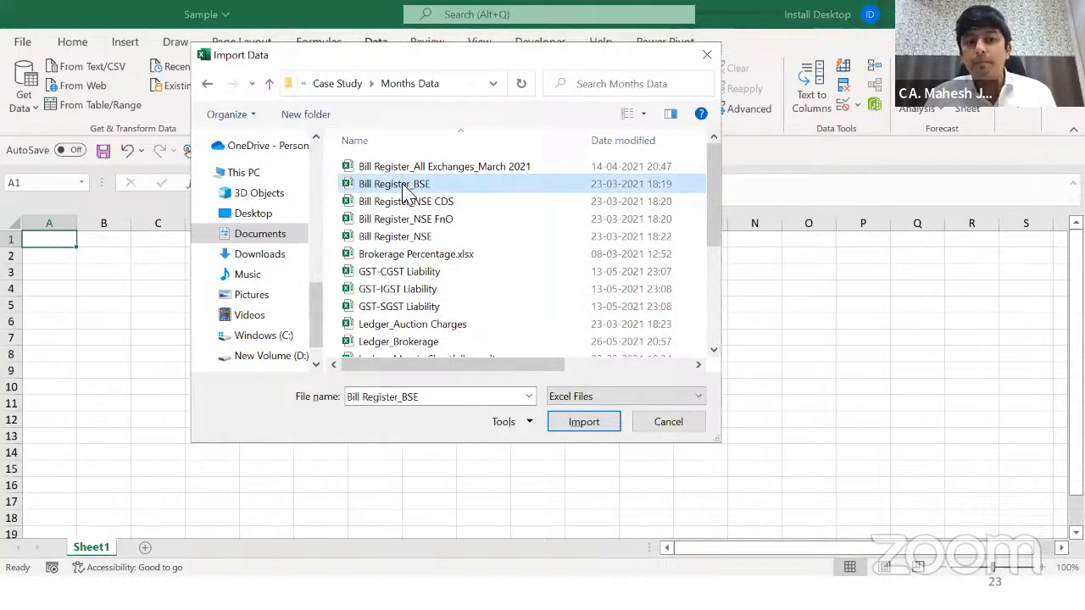
click(582, 422)
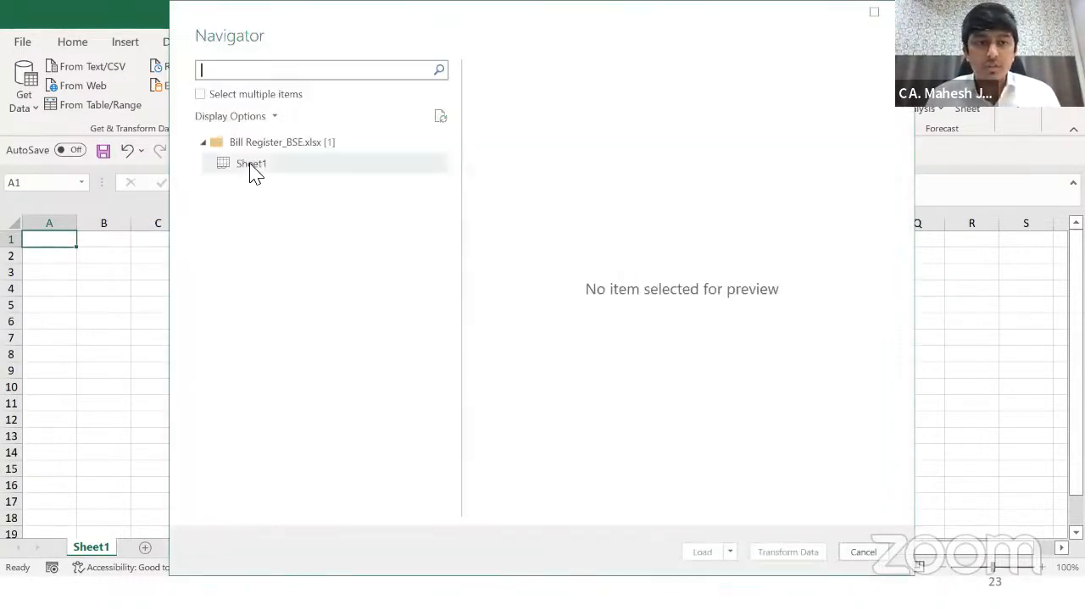
Step: Send Sheet1 of Bill Register_BSE from the Navigator into Power Query Editor with Transform Data
click(251, 169)
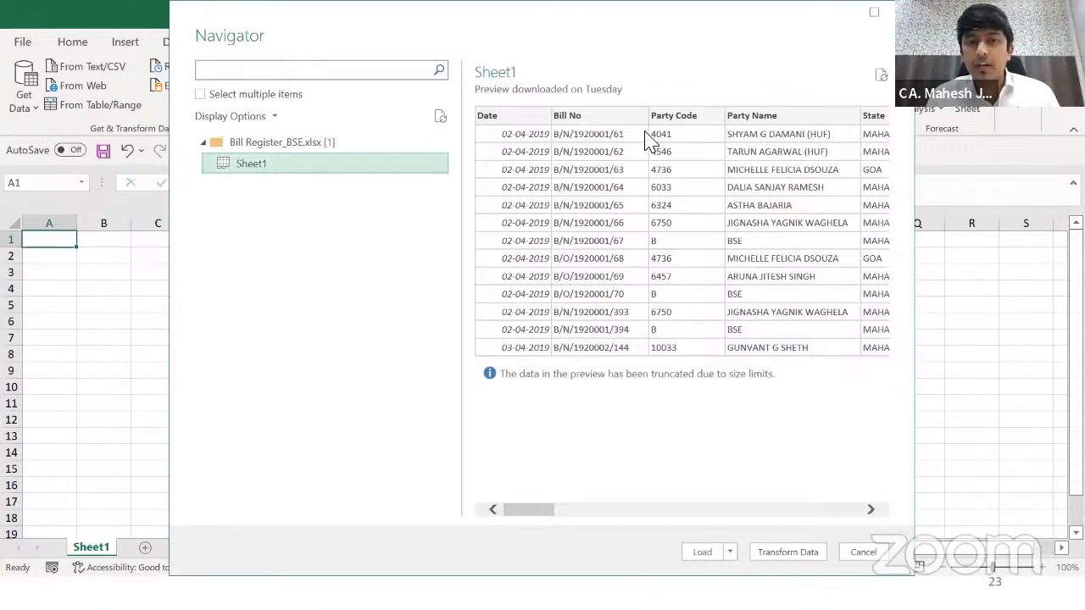
drag(547, 11, 472, 10)
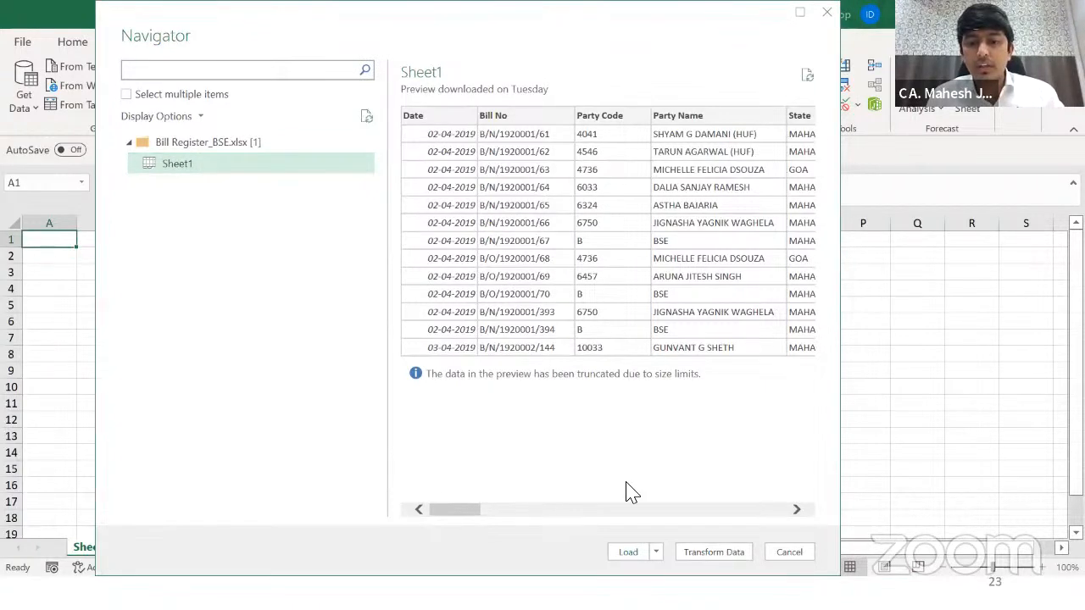
click(656, 556)
click(695, 508)
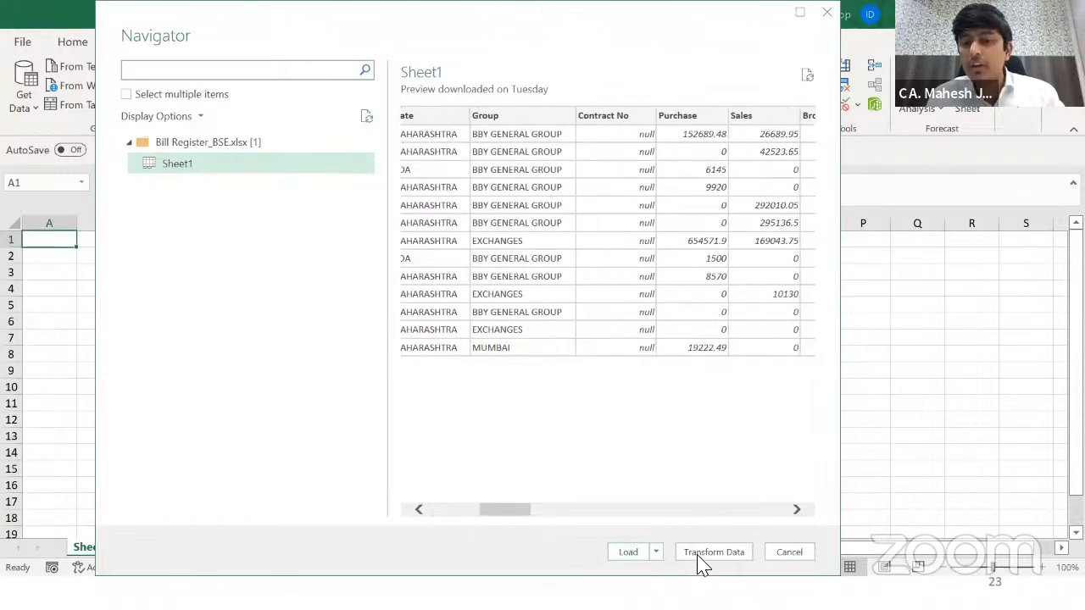
click(702, 556)
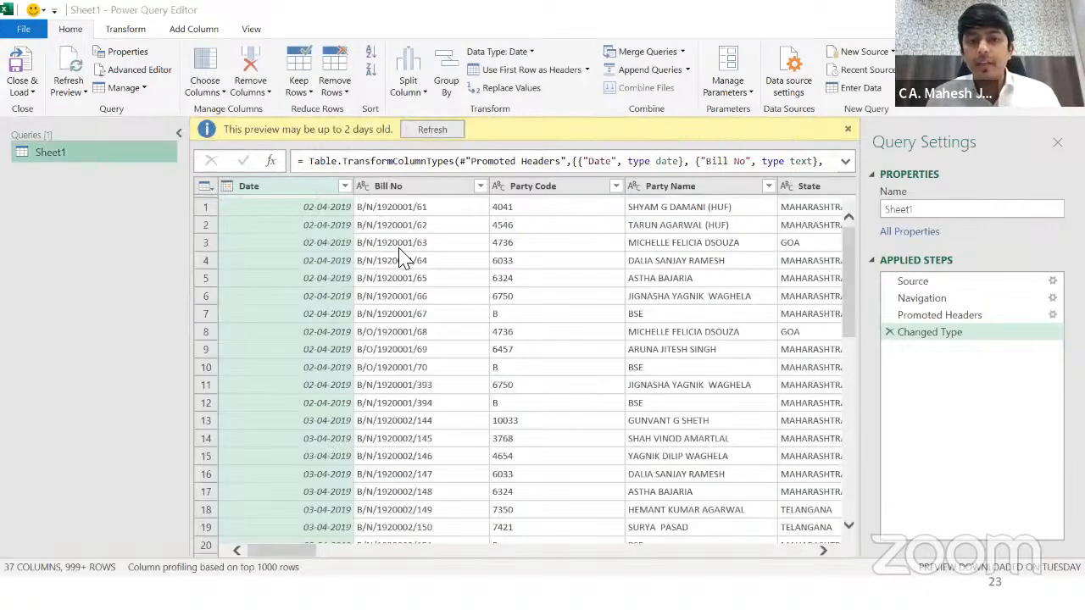
Step: Refresh the out-of-date preview and check row 2 values from Date through Brokerage
click(432, 129)
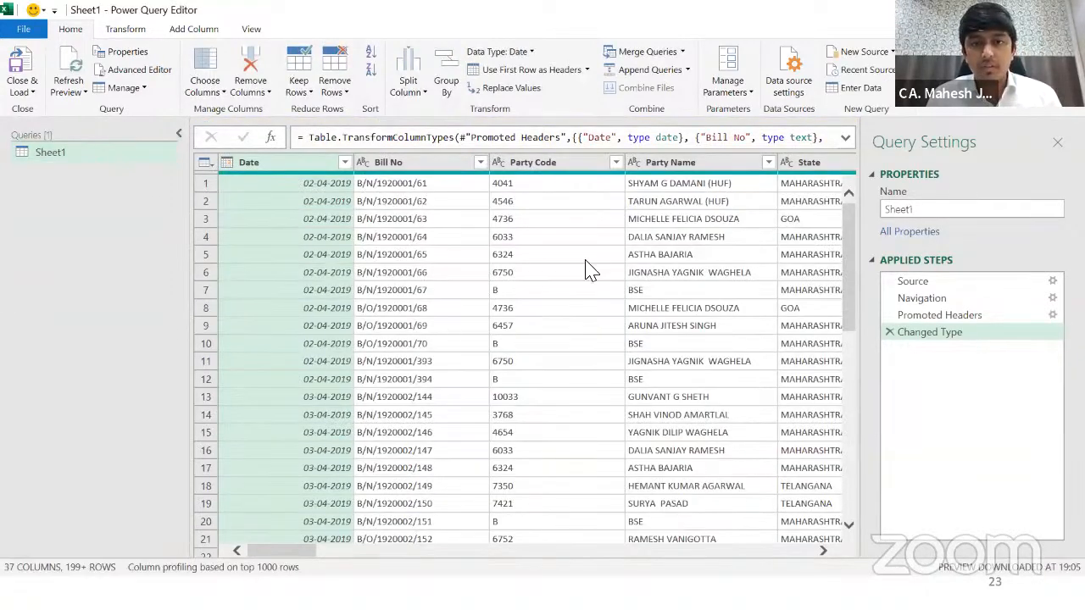
click(314, 201)
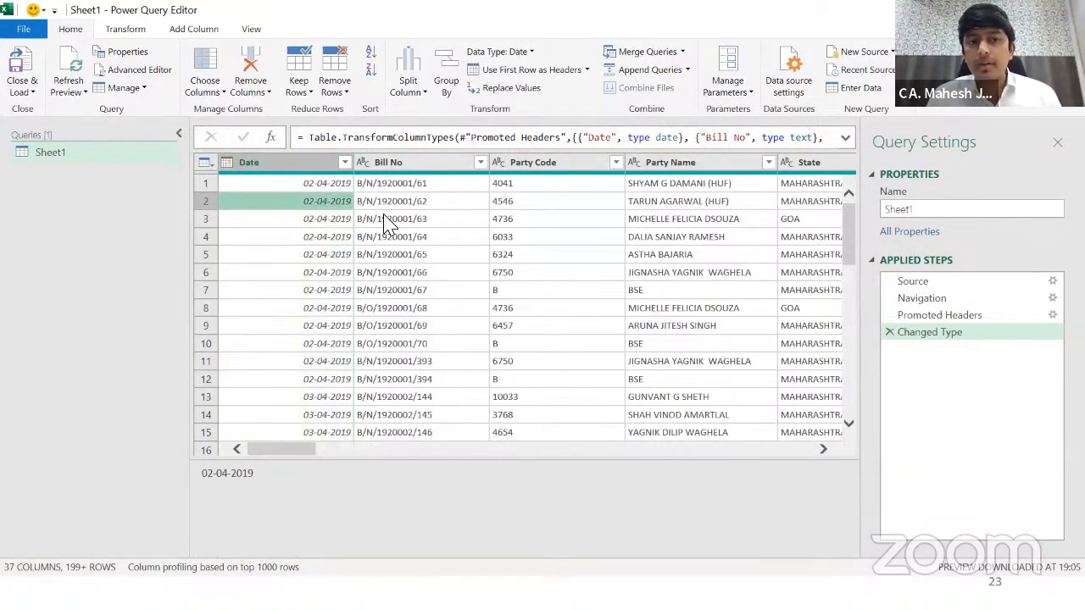
key(Right)
key(Right)
key(Right)
key(Right)
key(Right)
key(Right)
key(Right)
key(Right)
key(Right)
key(Right)
key(Right)
key(Right)
key(Right)
key(Right)
key(Right)
key(Right)
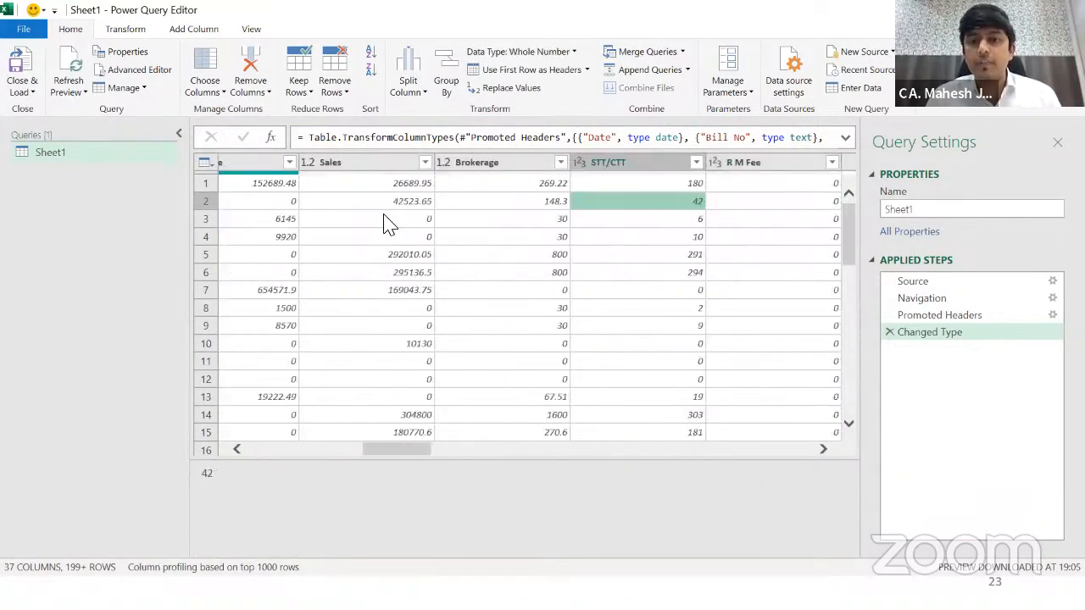
key(Right)
key(Right)
key(Left)
key(Left)
key(Left)
key(Left)
key(Left)
key(Left)
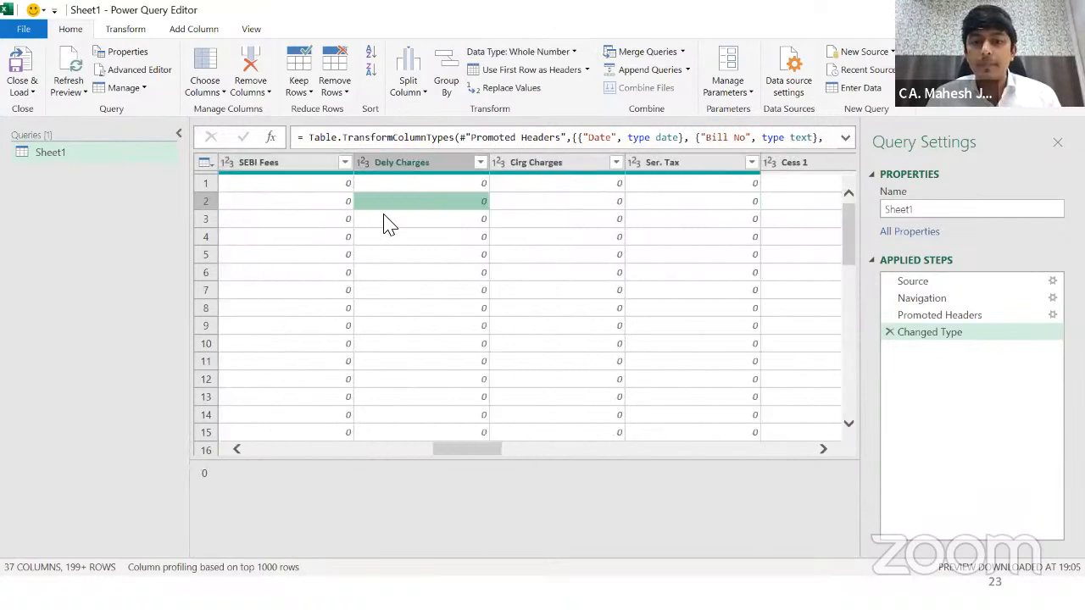
key(Left)
key(Left)
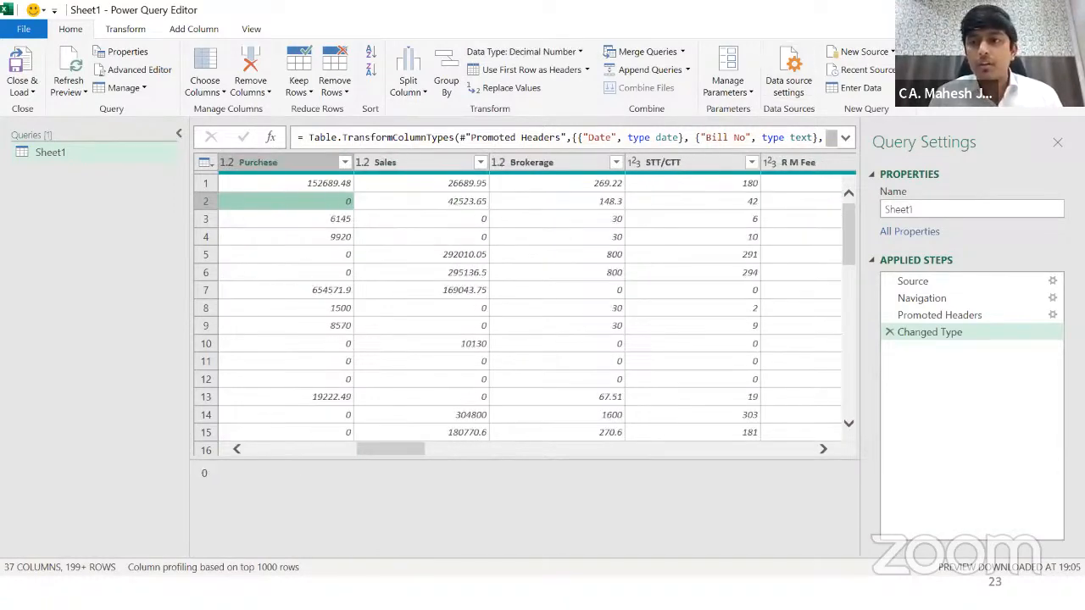
Step: Replace Sheet1 with BillRegister in the query Name box, fix stray characters, and confirm
click(915, 209)
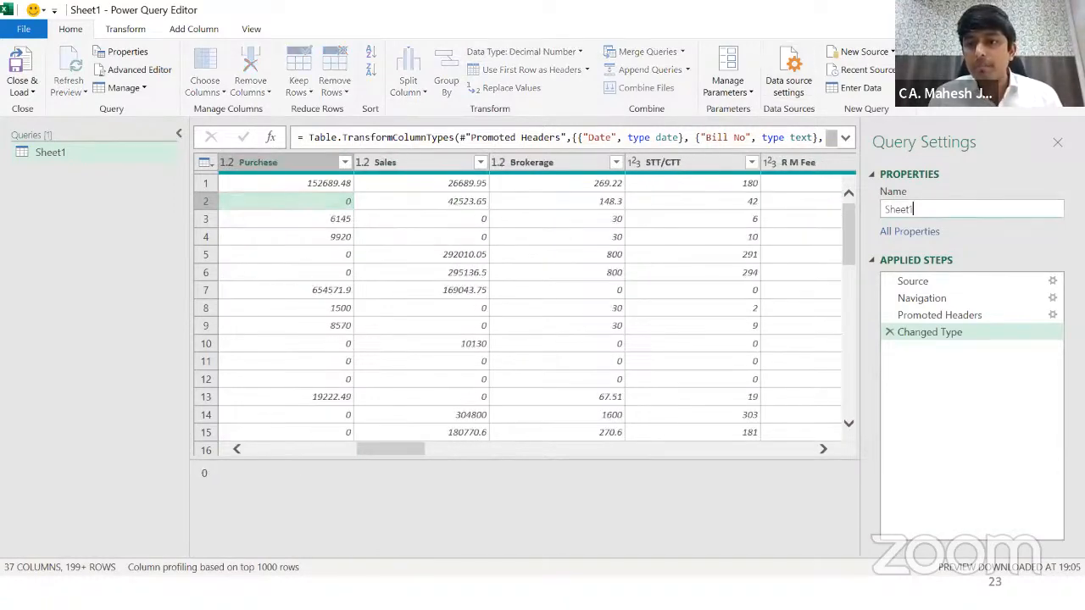
key(ctrl+a)
text(Bill Reg)
key(BackSpace)
key(BackSpace)
key(BackSpace)
key(BackSpace)
text(Register)
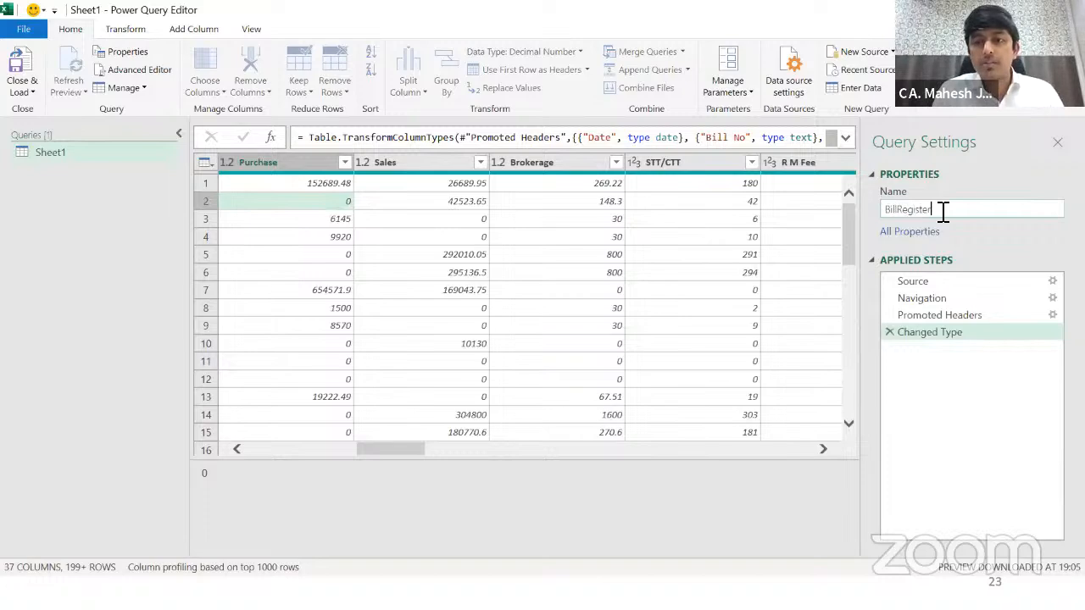
text(NS)
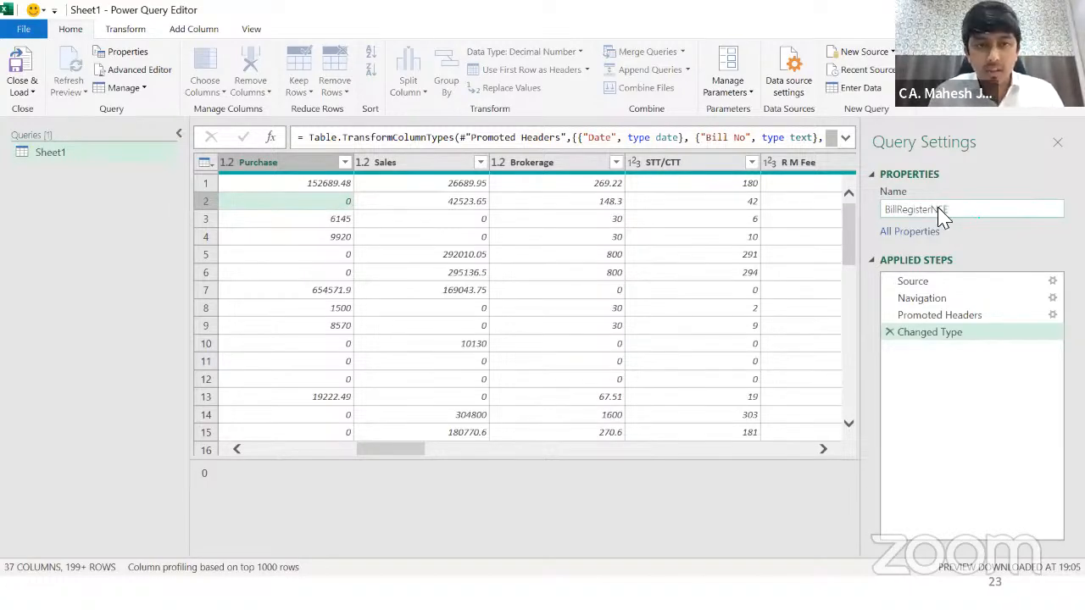
key(alt+Tab)
key(Tab)
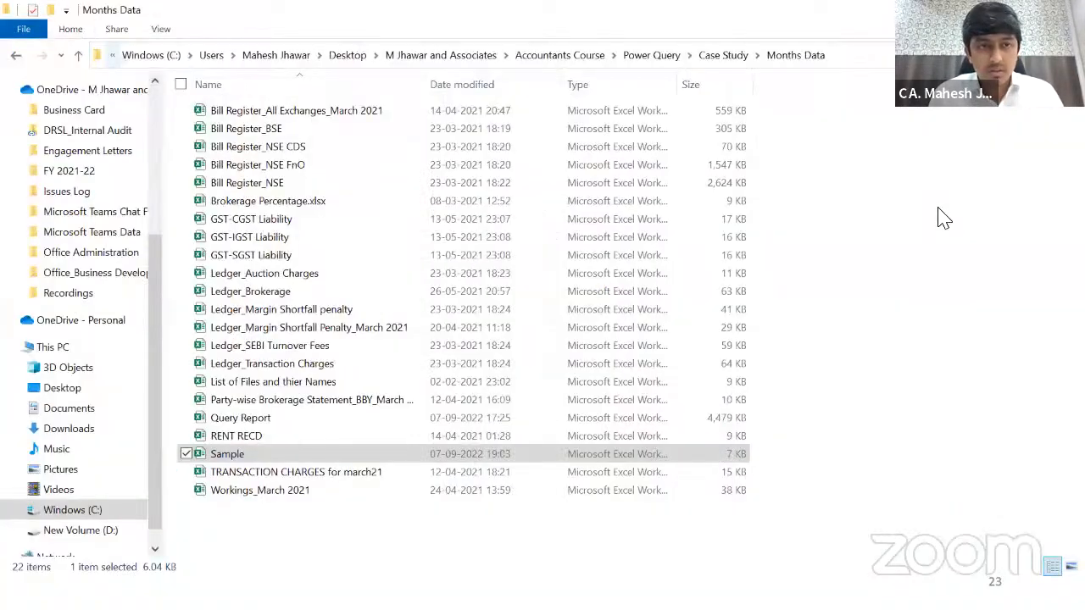
key(alt+Tab)
key(BackSpace)
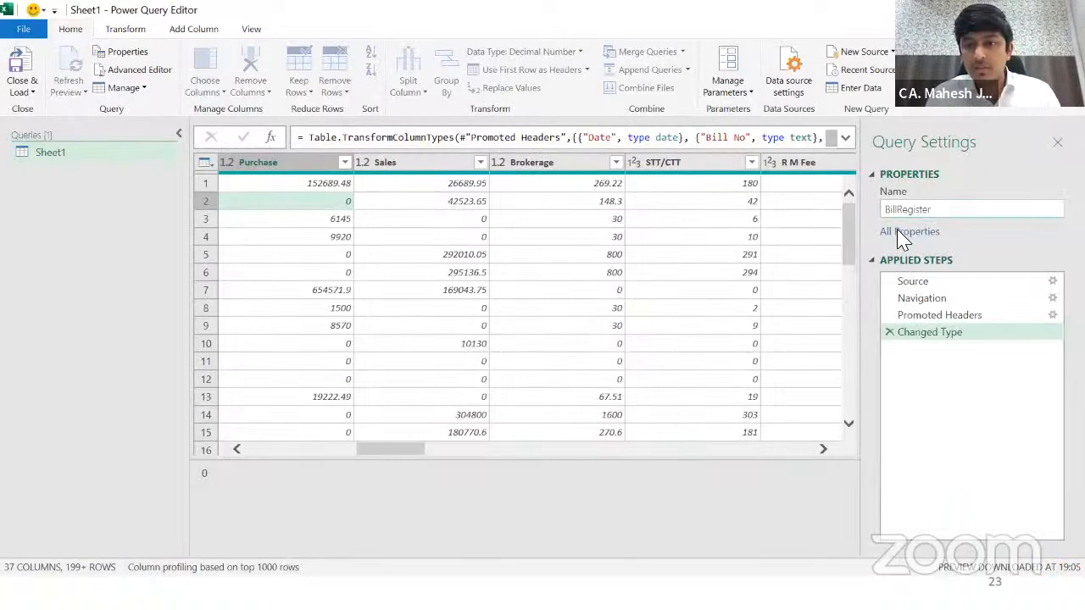
key(Return)
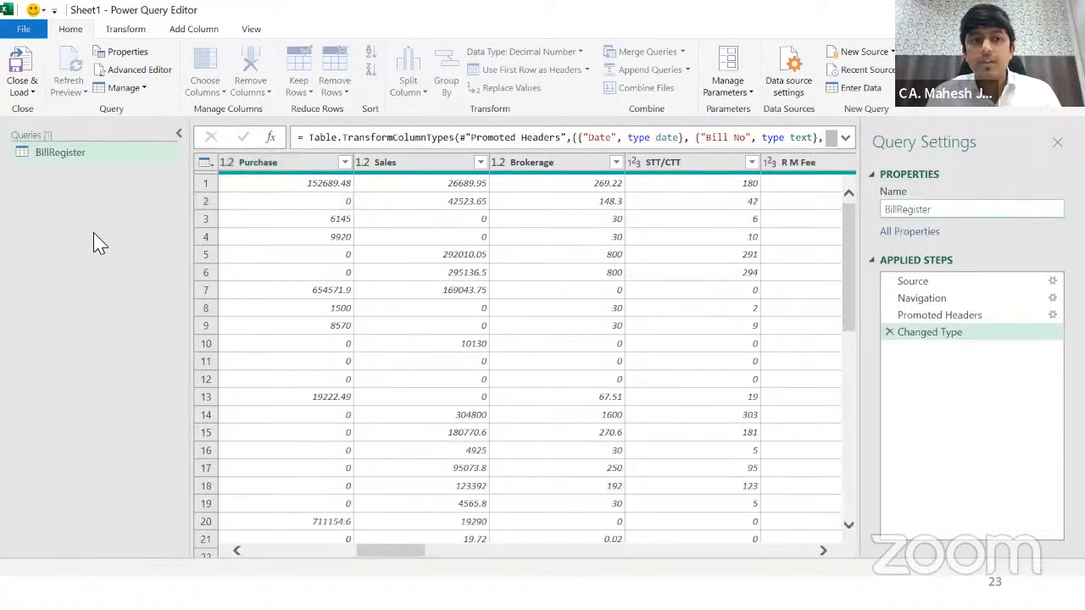
click(23, 90)
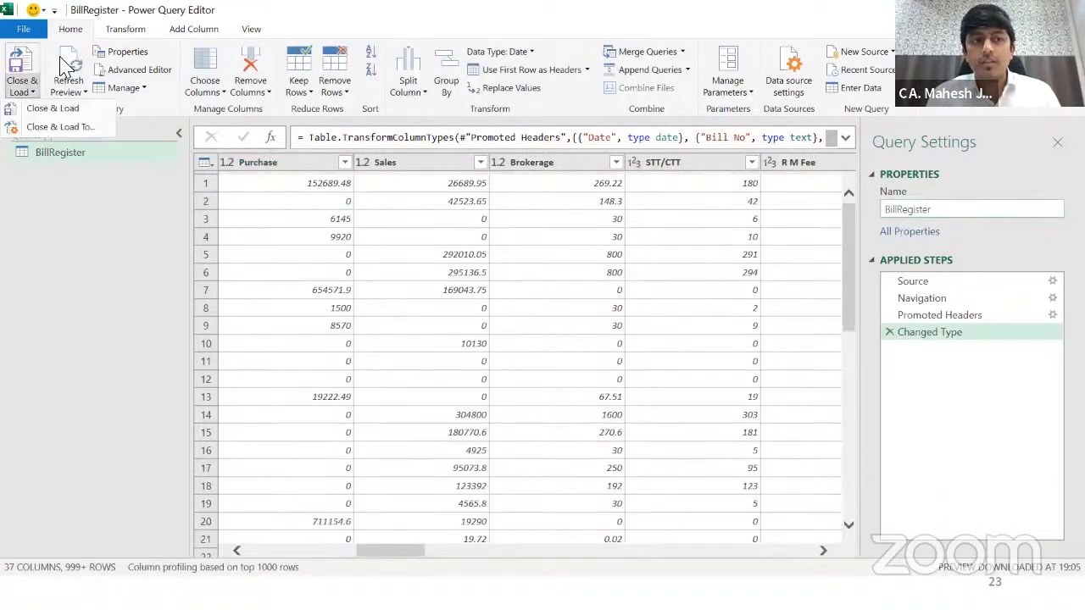
click(108, 240)
Step: Start a new Excel Workbook query and import the Bill Register_NSE CDS workbook
right_click(108, 239)
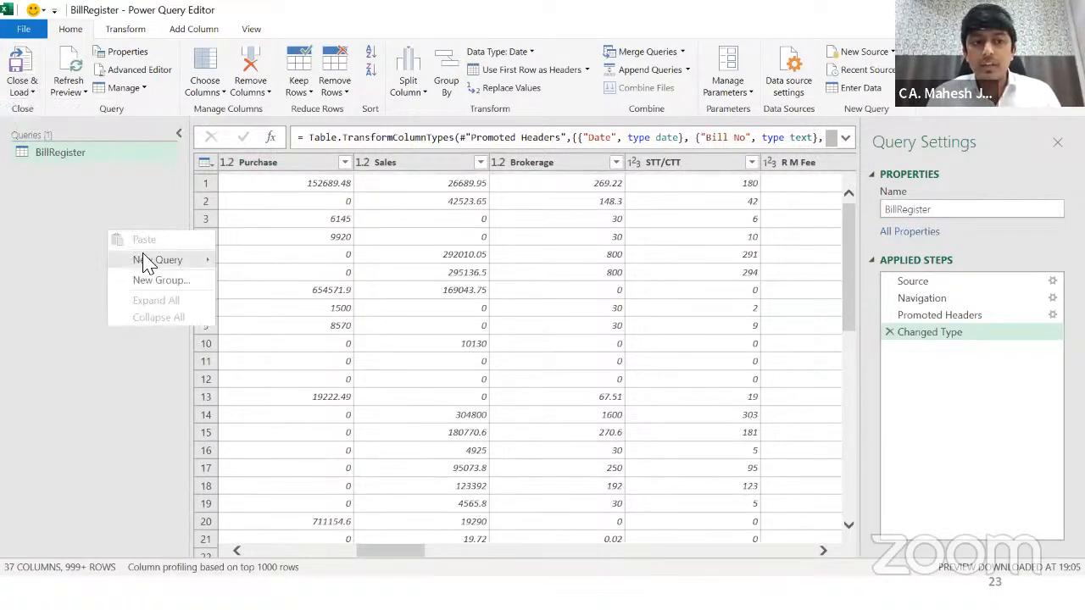
mouse_move(144, 260)
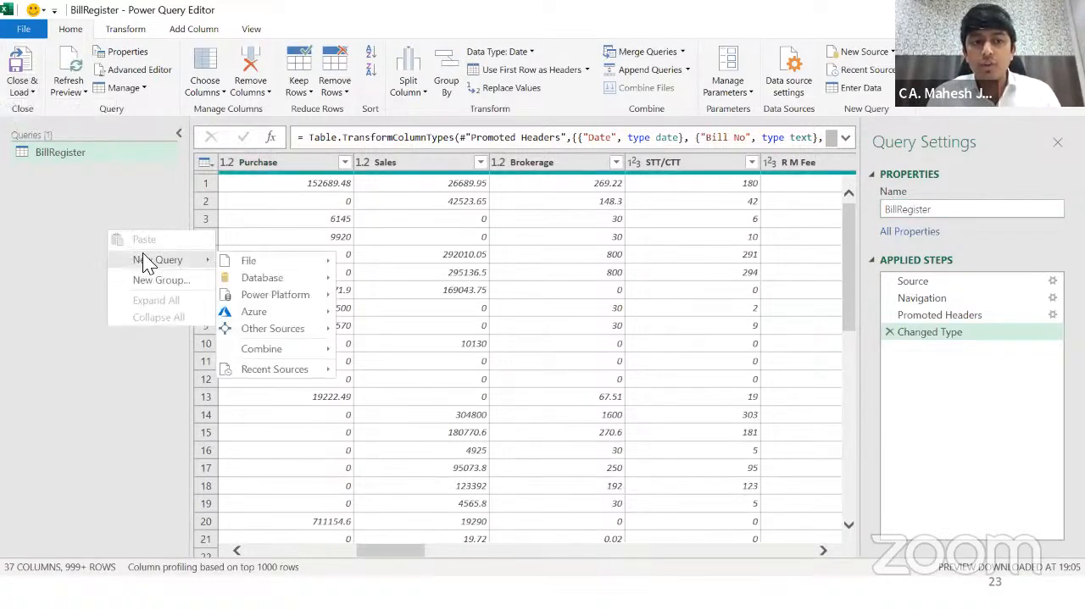
click(85, 207)
right_click(85, 205)
mouse_move(128, 232)
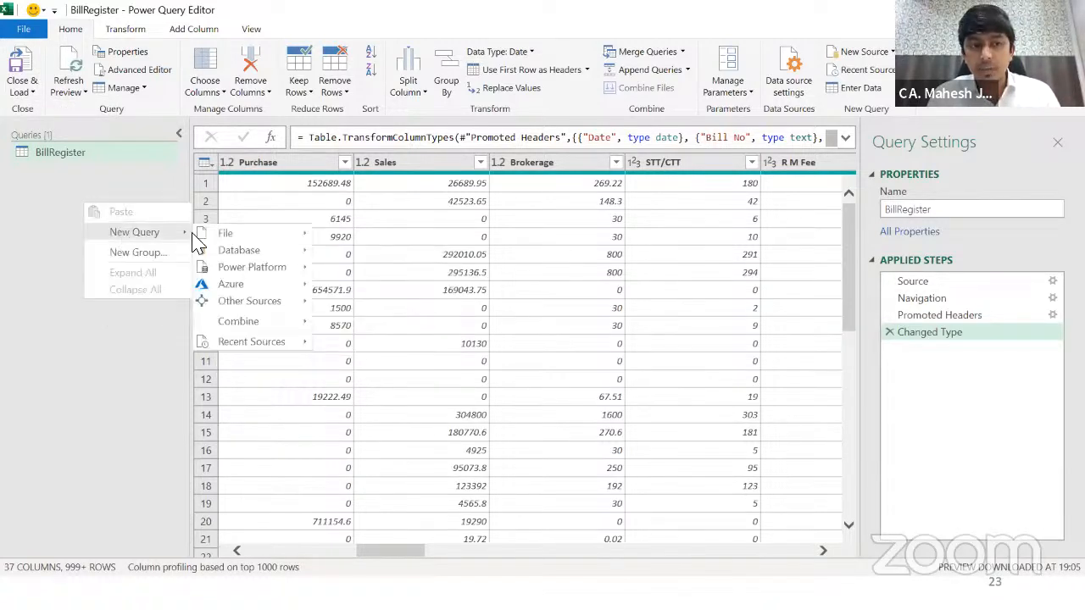
mouse_move(228, 235)
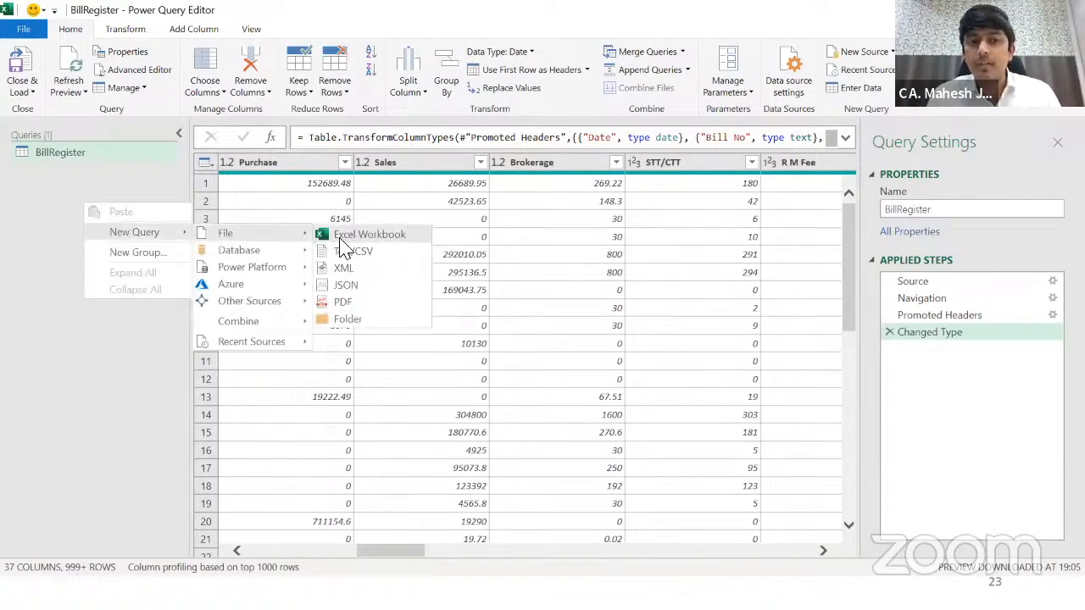
click(340, 239)
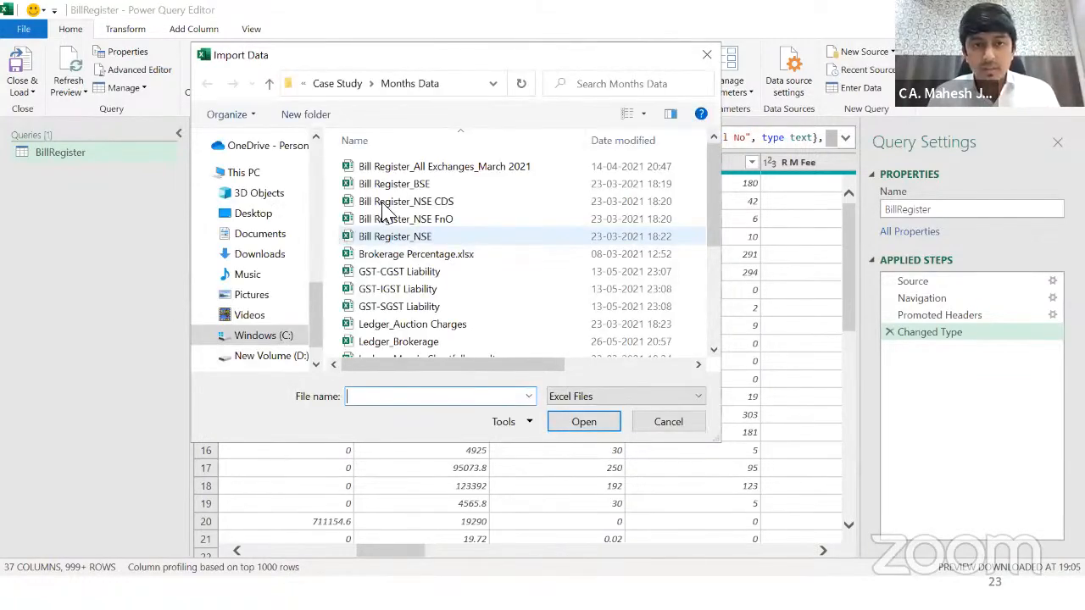
click(397, 203)
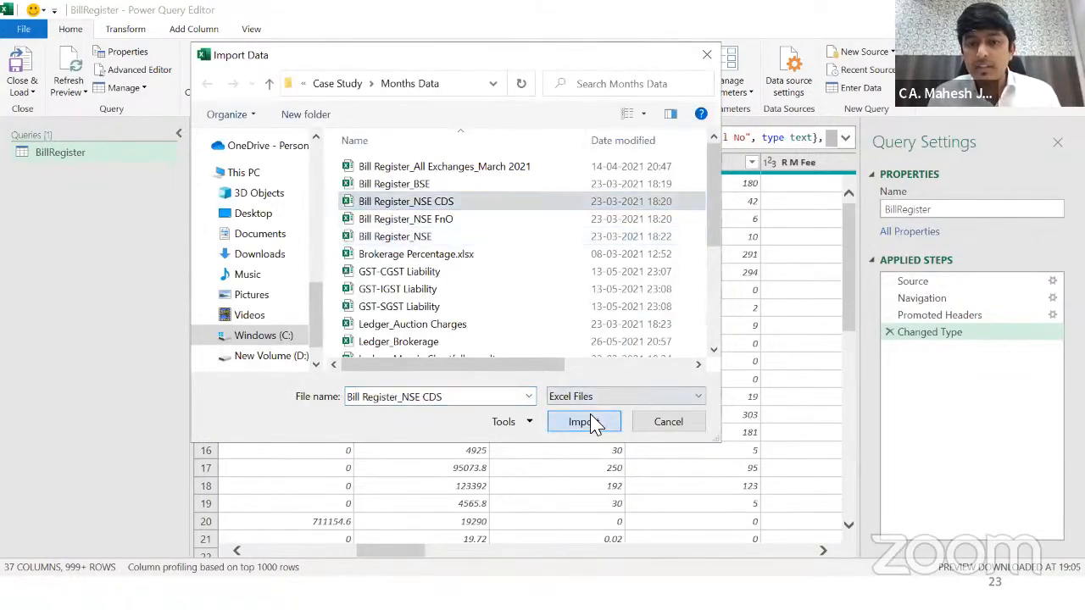
click(585, 423)
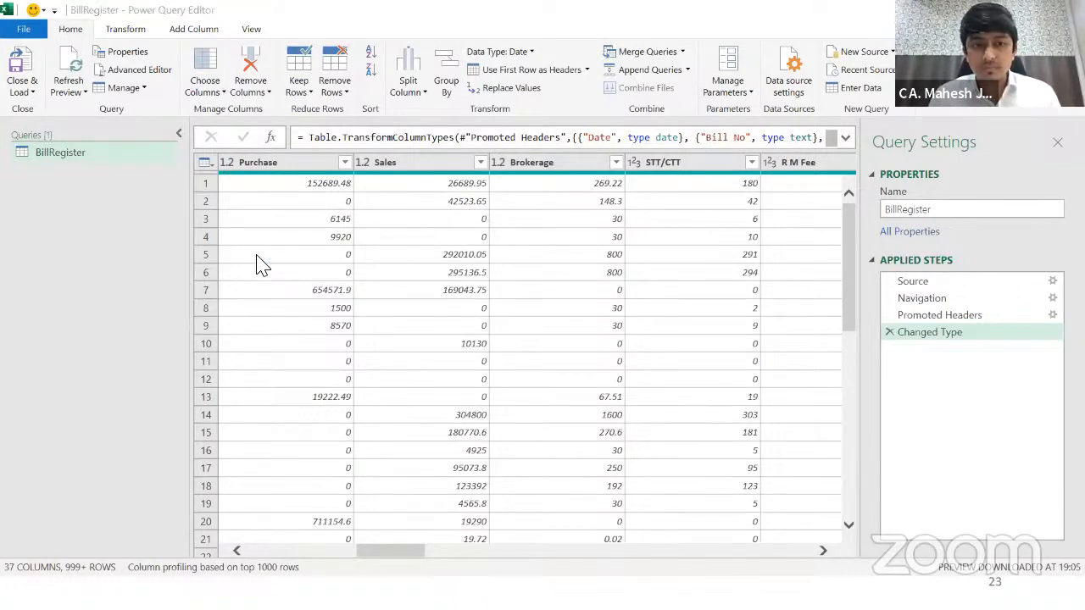
Step: Add Sheet1 of the NSE CDS workbook as a new query from the Navigator
click(254, 166)
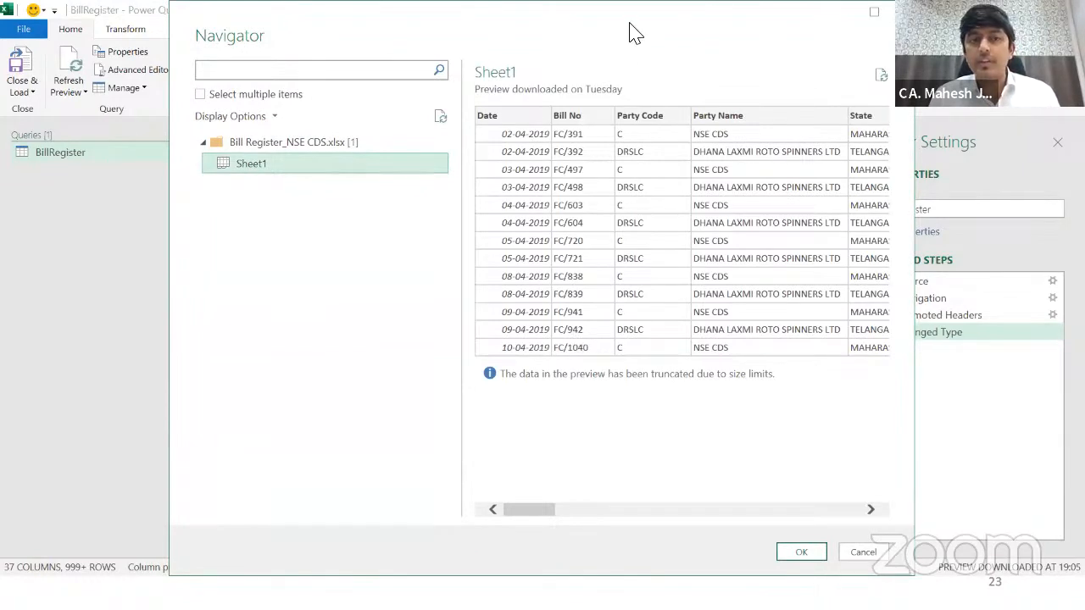
drag(630, 26, 521, 8)
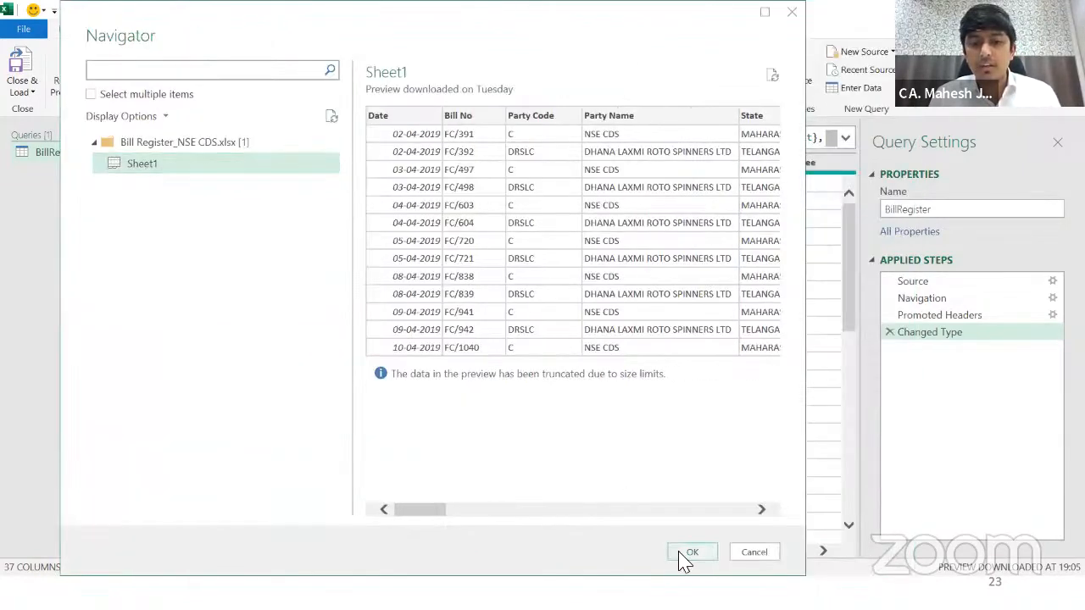
drag(434, 519, 523, 515)
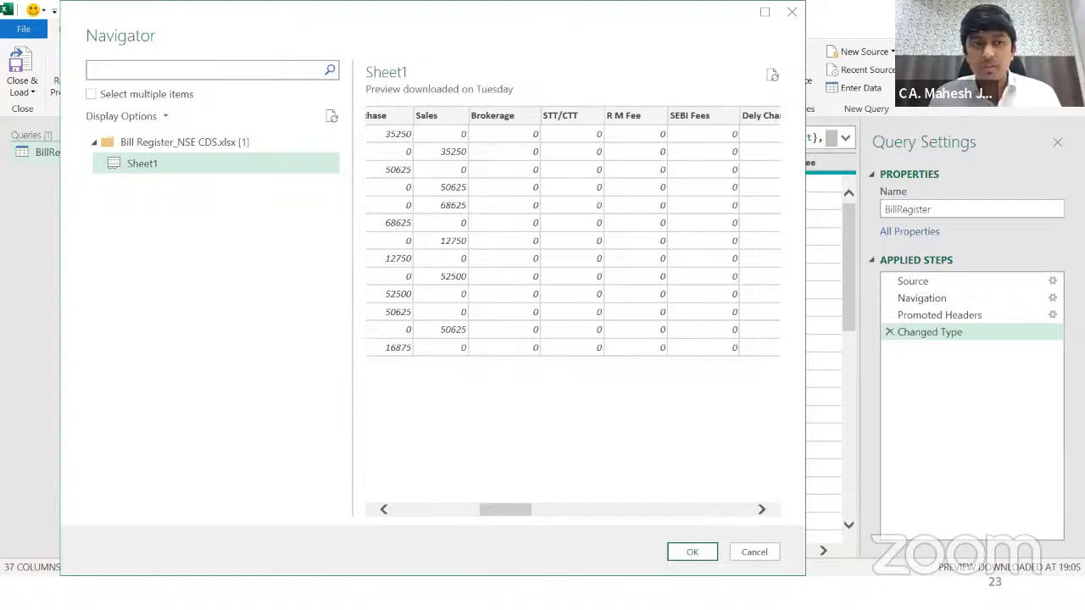
drag(507, 512, 490, 512)
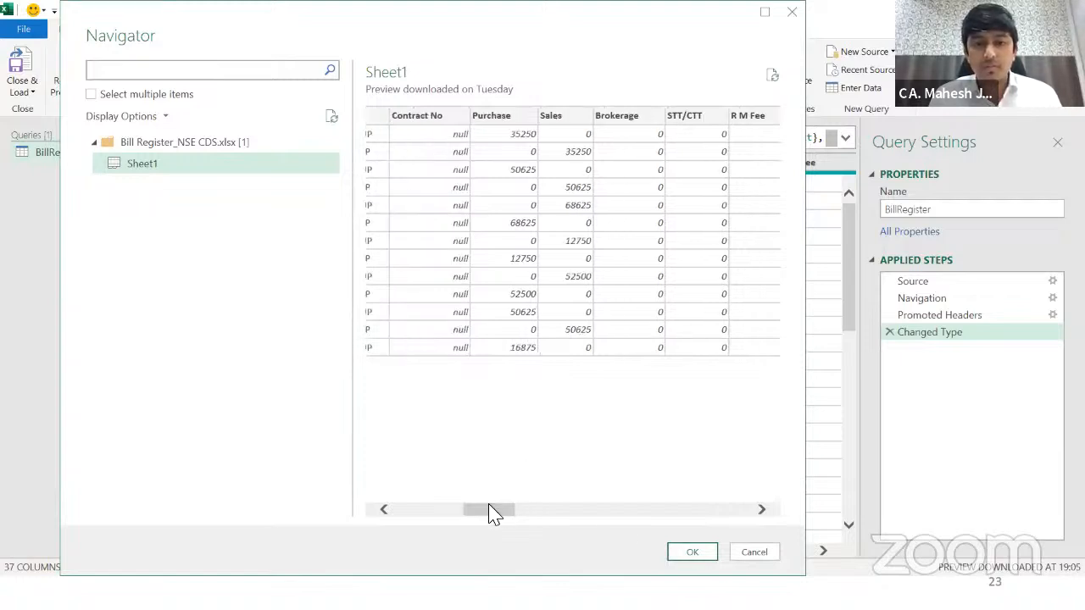
click(670, 552)
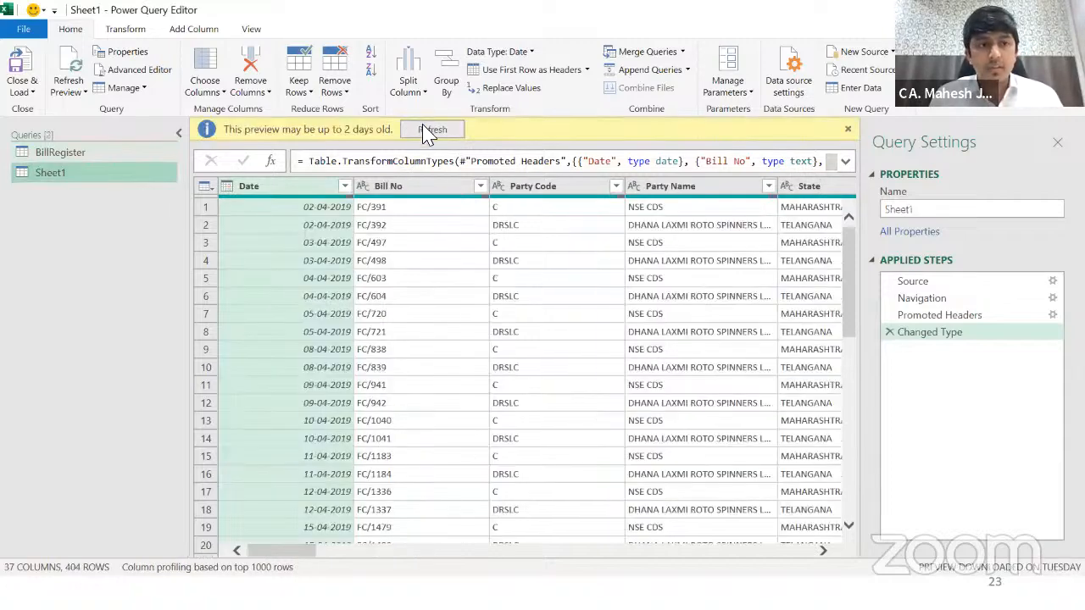
Step: Rename the new query to BillRegisterNSECDS
double_click(936, 212)
text(BillRegiste)
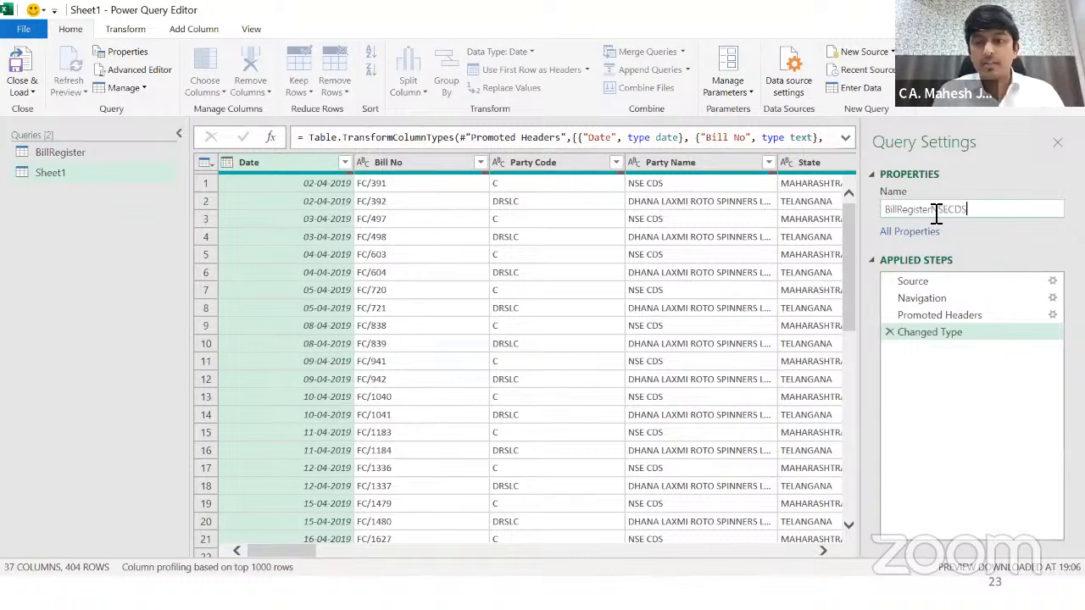
text(rNSECDS)
key(Return)
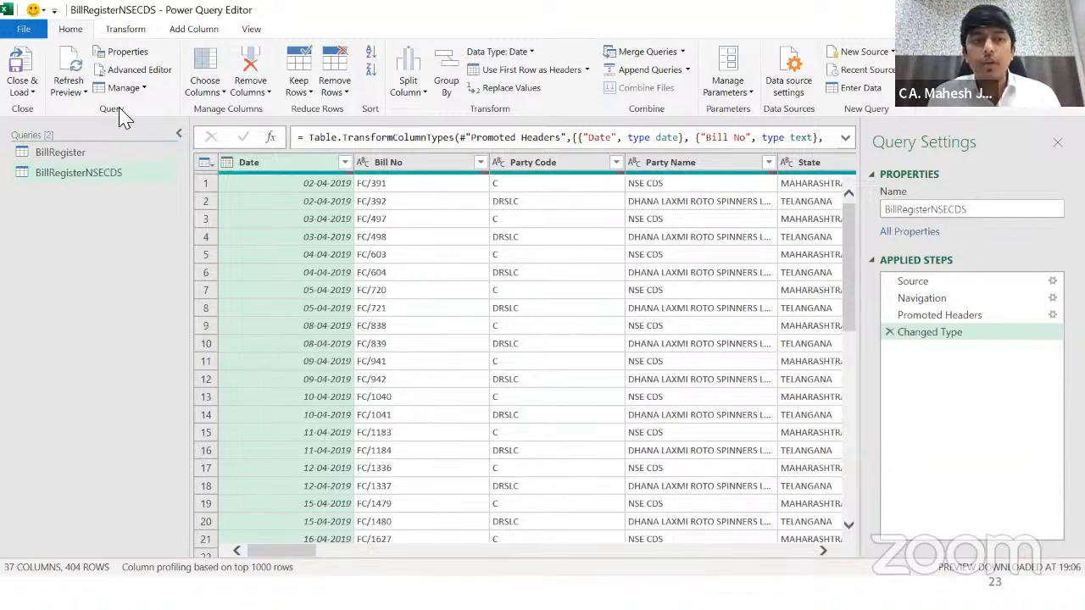
click(17, 92)
Step: Start another Excel Workbook query and open the Ledger_Brokerage workbook as its source
right_click(111, 307)
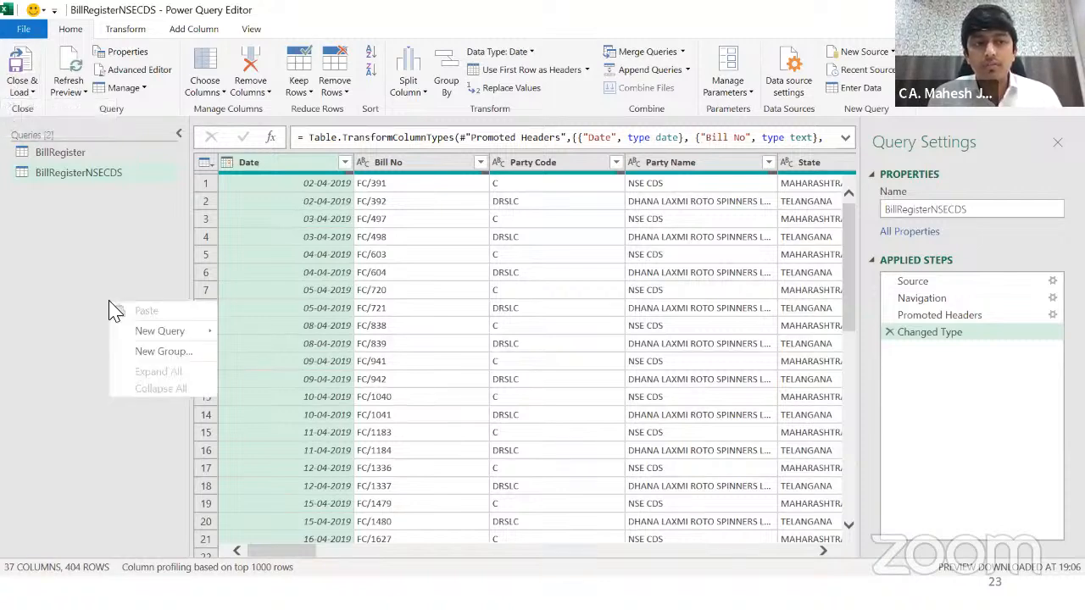
mouse_move(144, 331)
mouse_move(261, 335)
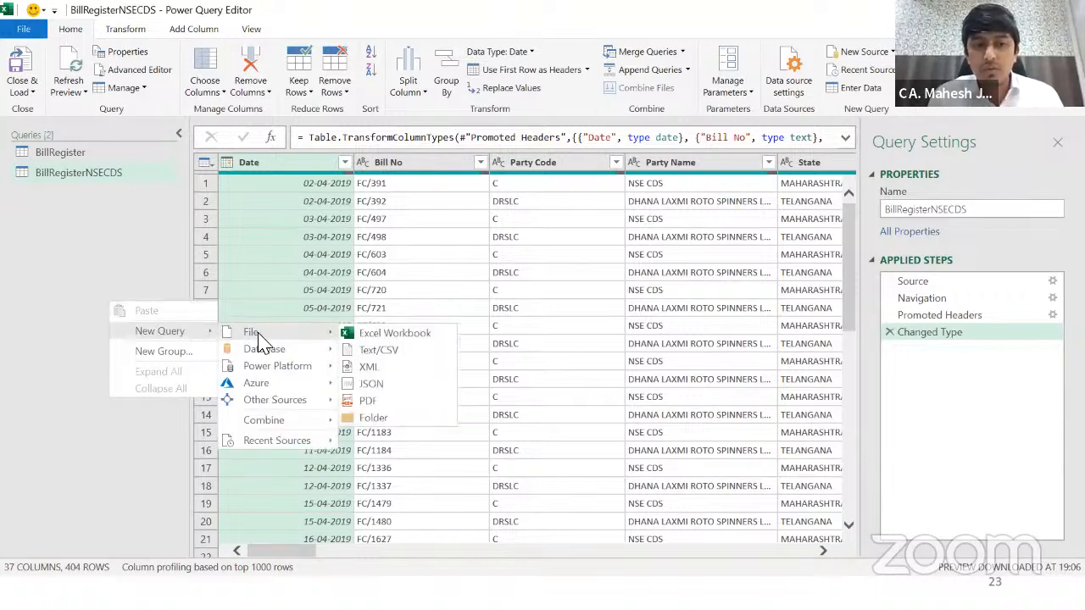
click(413, 336)
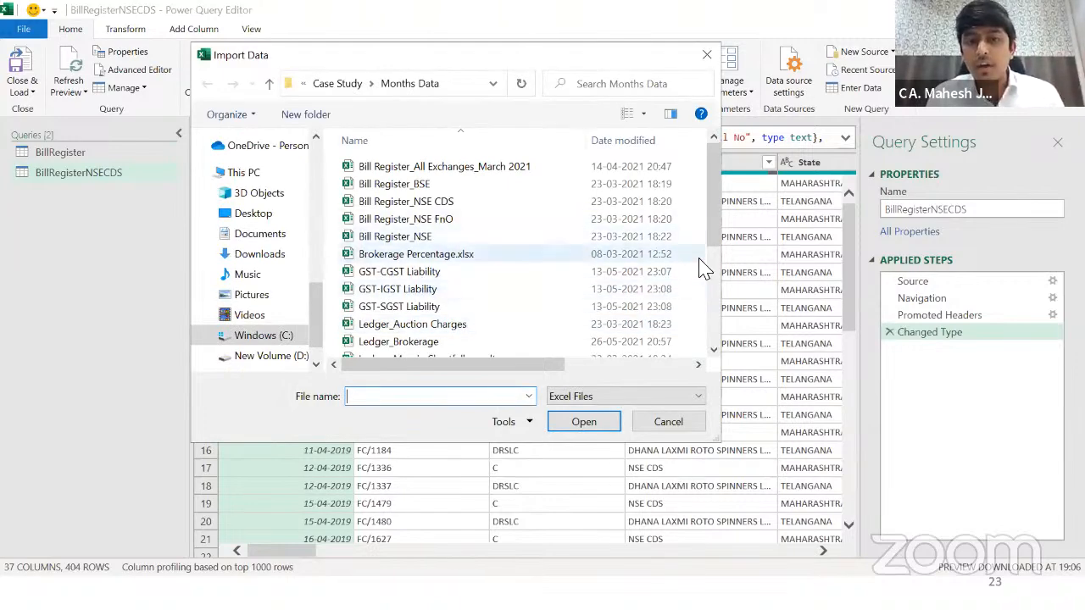
drag(714, 234, 714, 285)
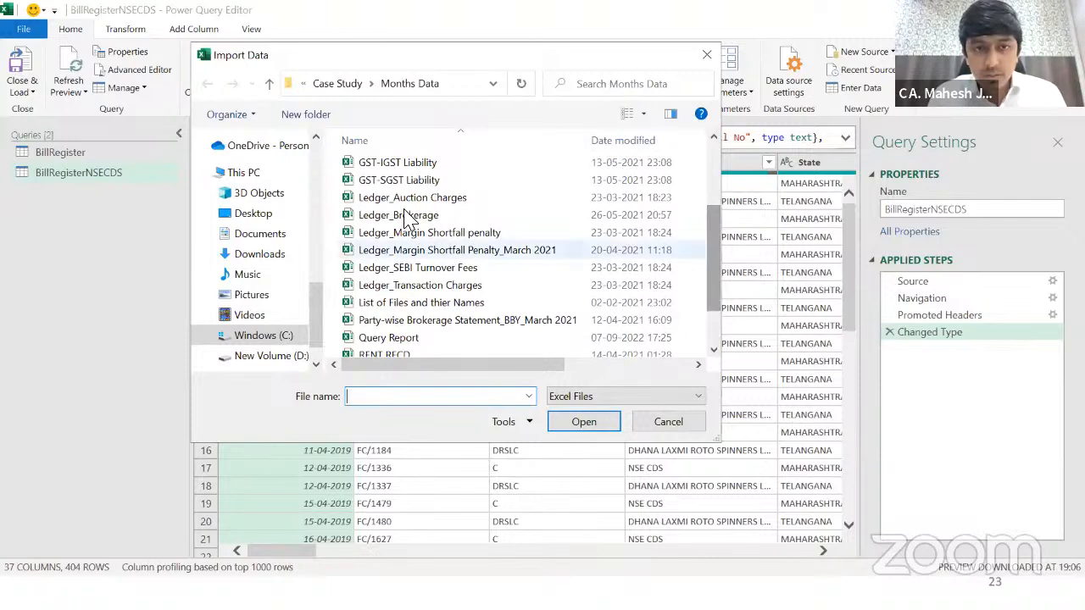
click(400, 214)
click(583, 422)
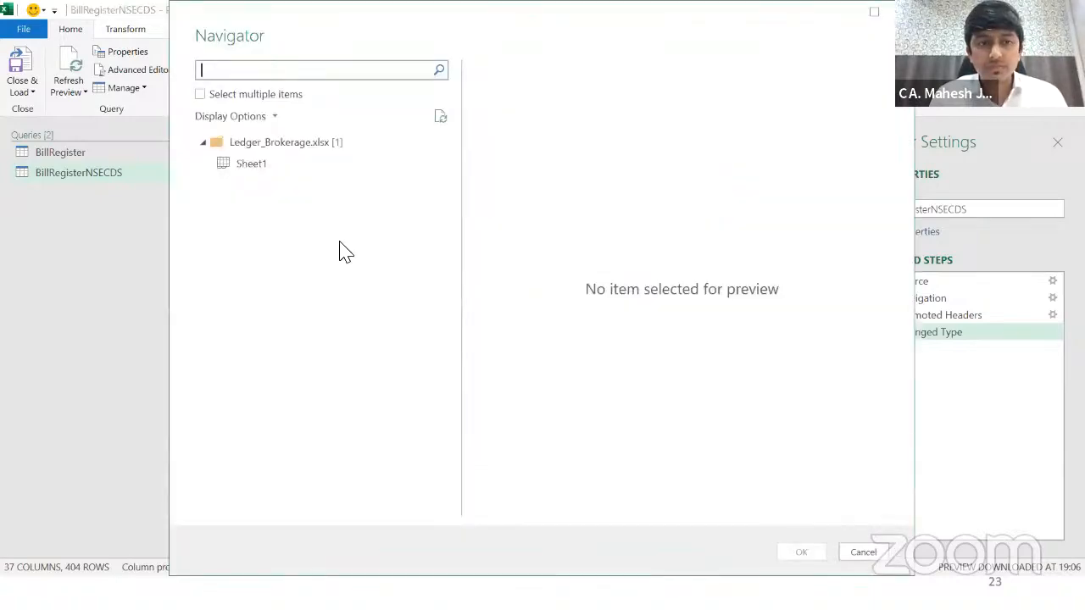
Step: Bring in Sheet1 as a new query and name it LedgerBrokerage
click(251, 163)
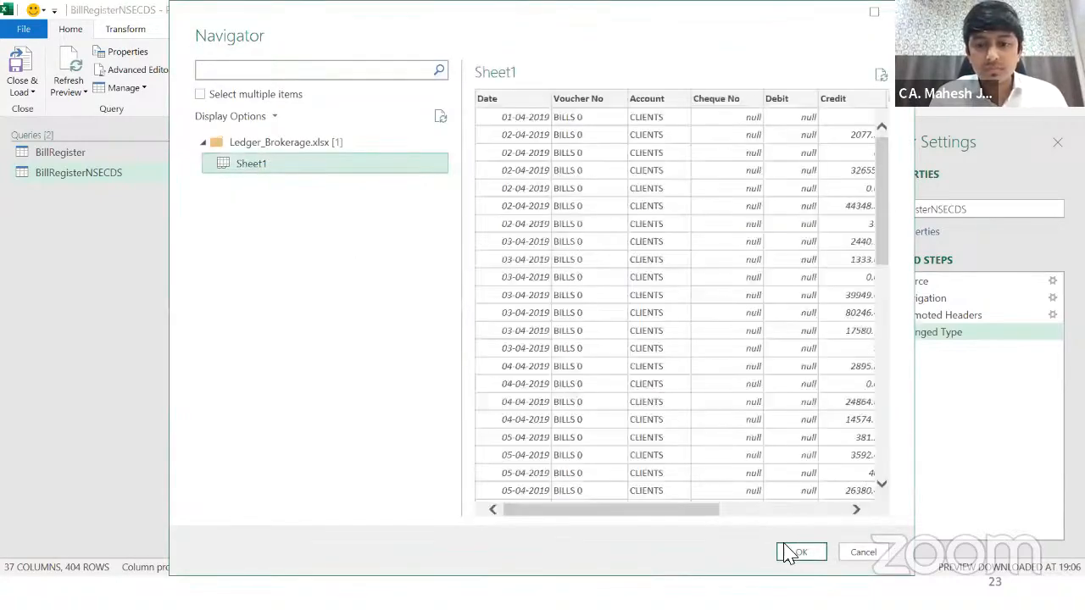
click(788, 552)
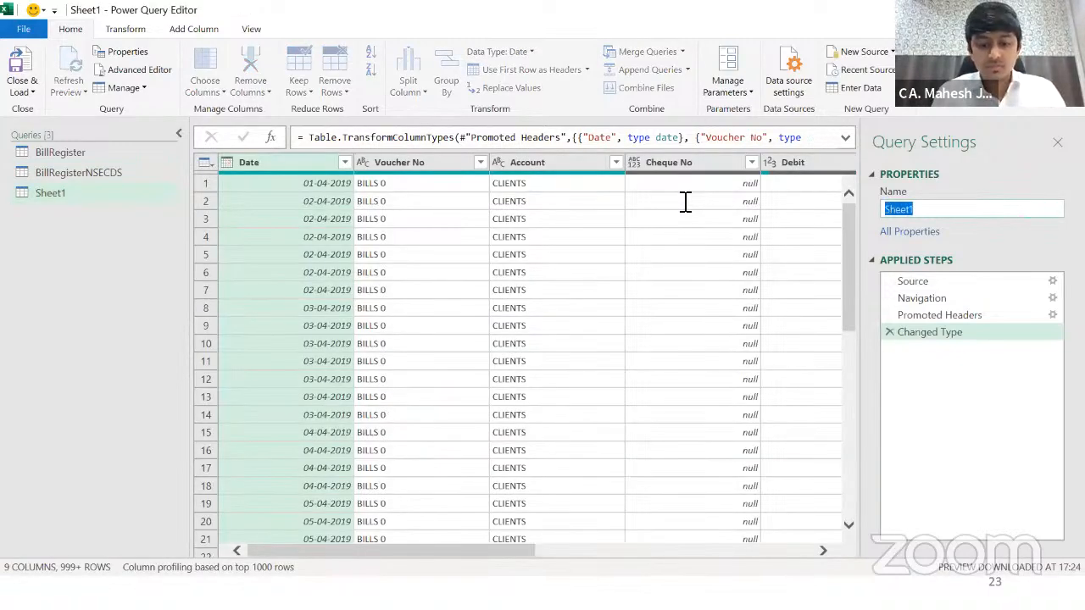
text(Ledge)
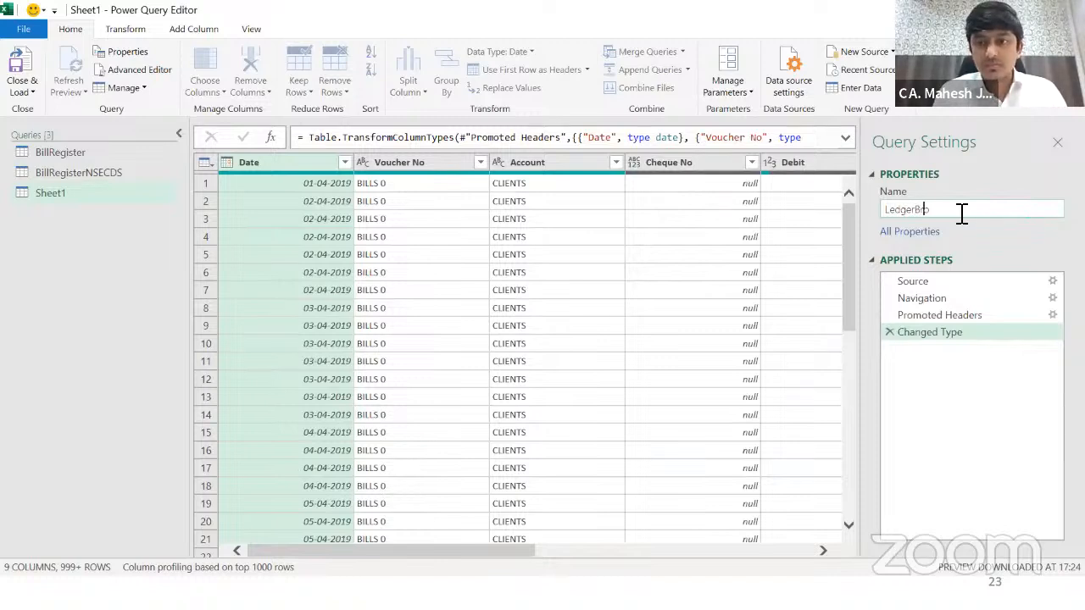
text(rBrokerage)
key(Return)
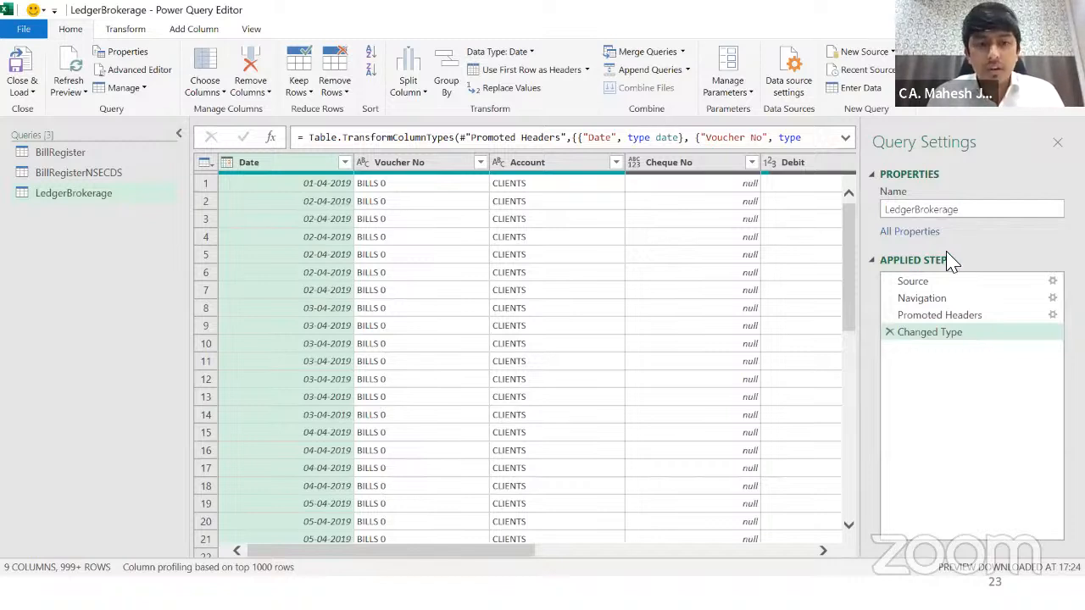
Step: Close & Load the LedgerBrokerage query as a table on a new worksheet
click(23, 88)
click(61, 128)
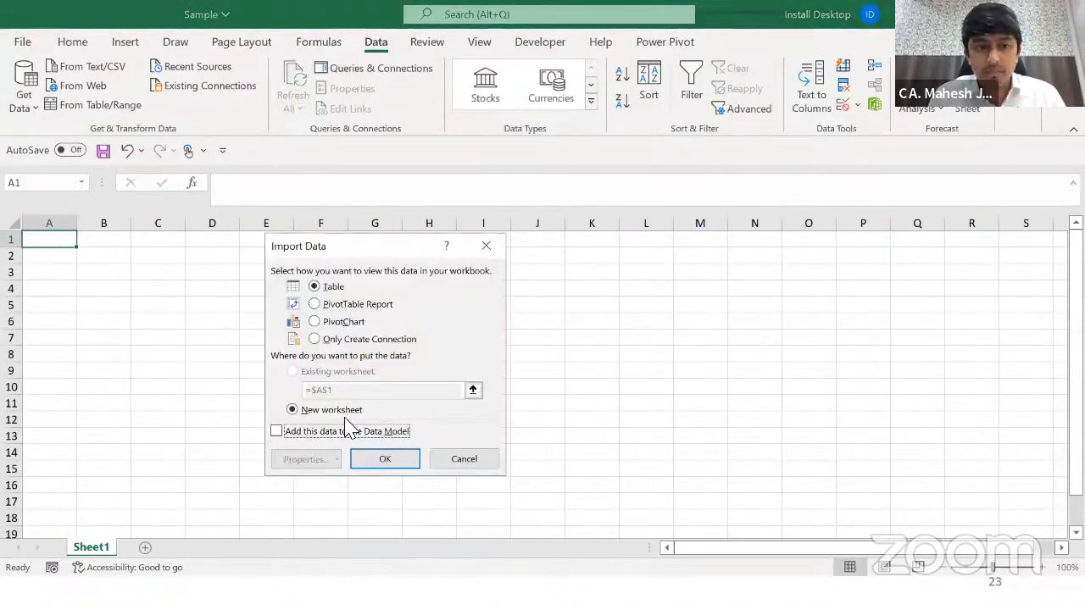
click(375, 463)
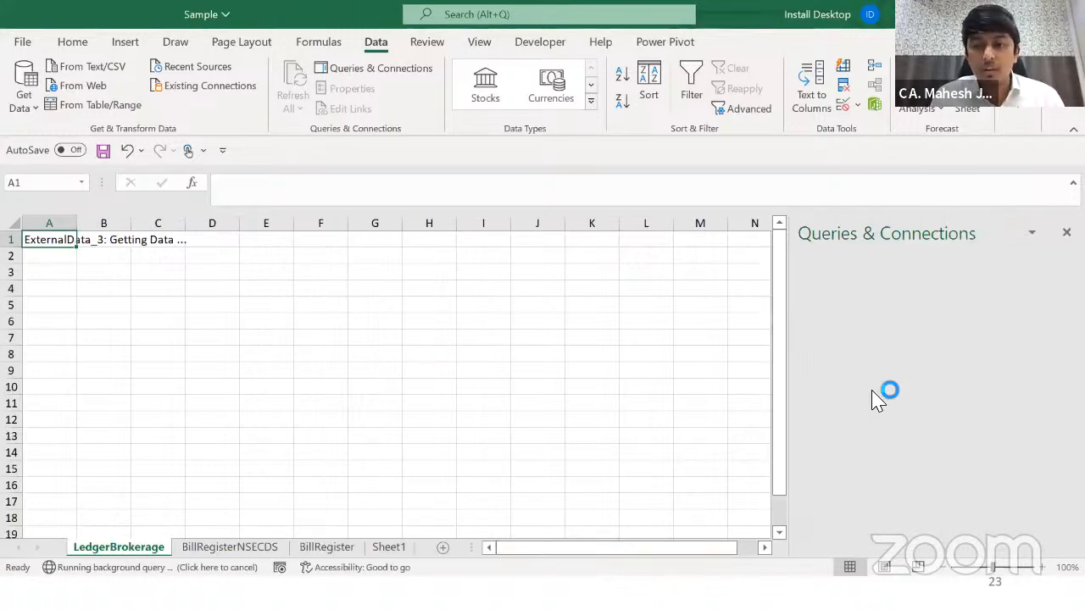
Step: Review the loaded query sheets and a LedgerBrokerage row, then switch to the Months Data folder
click(242, 548)
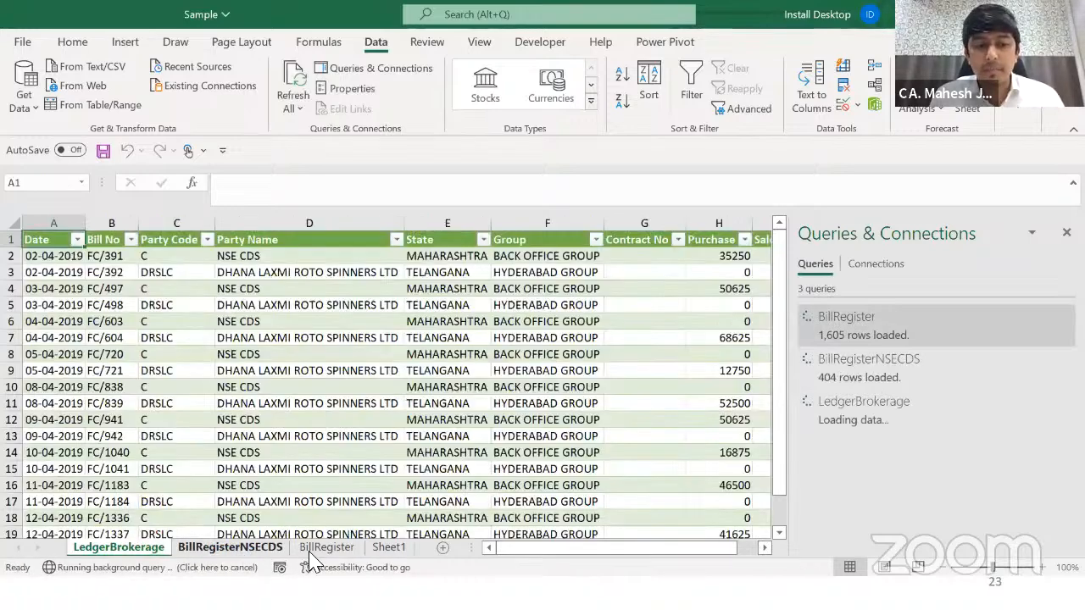
click(326, 548)
click(389, 548)
click(119, 548)
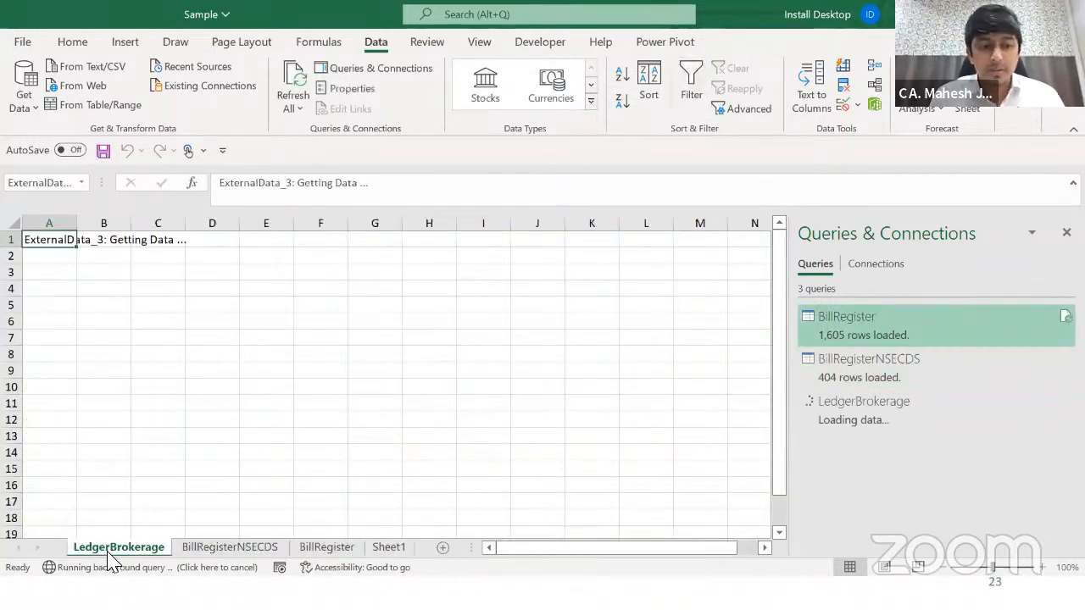
click(110, 320)
key(Right)
key(Right)
key(Right)
key(Right)
key(Home)
key(Right)
key(Right)
key(Right)
key(Right)
key(Right)
scroll(111, 321, right, 3)
key(Home)
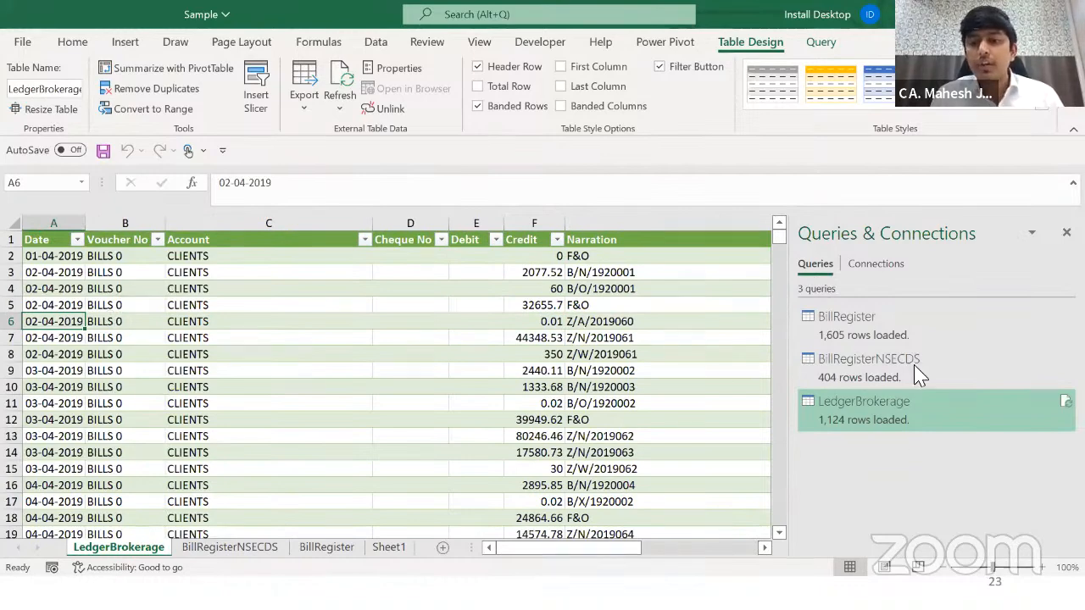
key(alt+Tab)
key(alt+Tab)
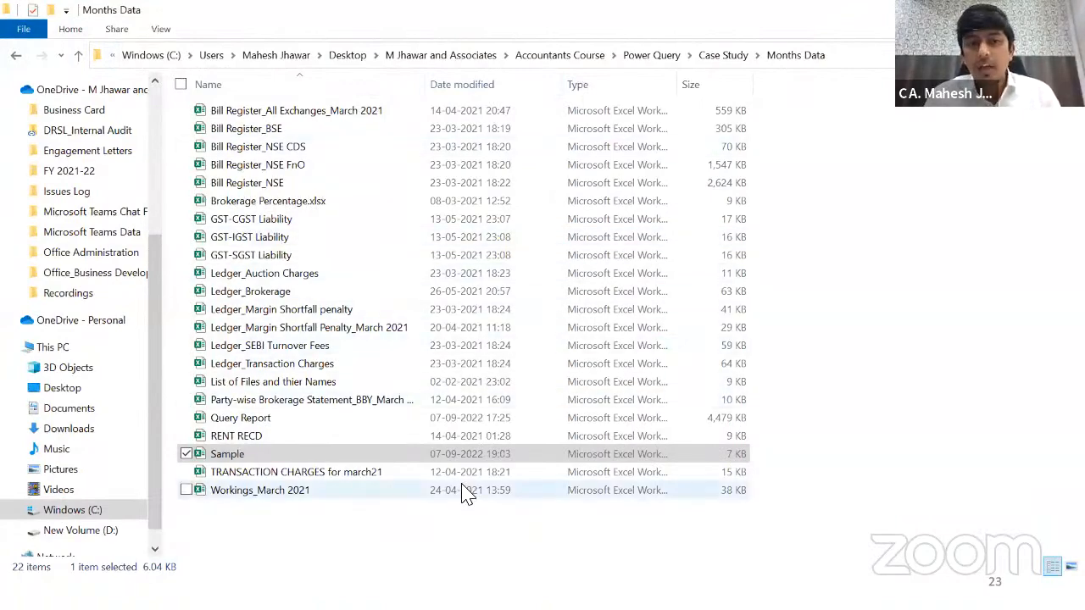
Step: Refresh All queries in the Sample workbook
key(alt+Tab)
click(345, 80)
click(342, 300)
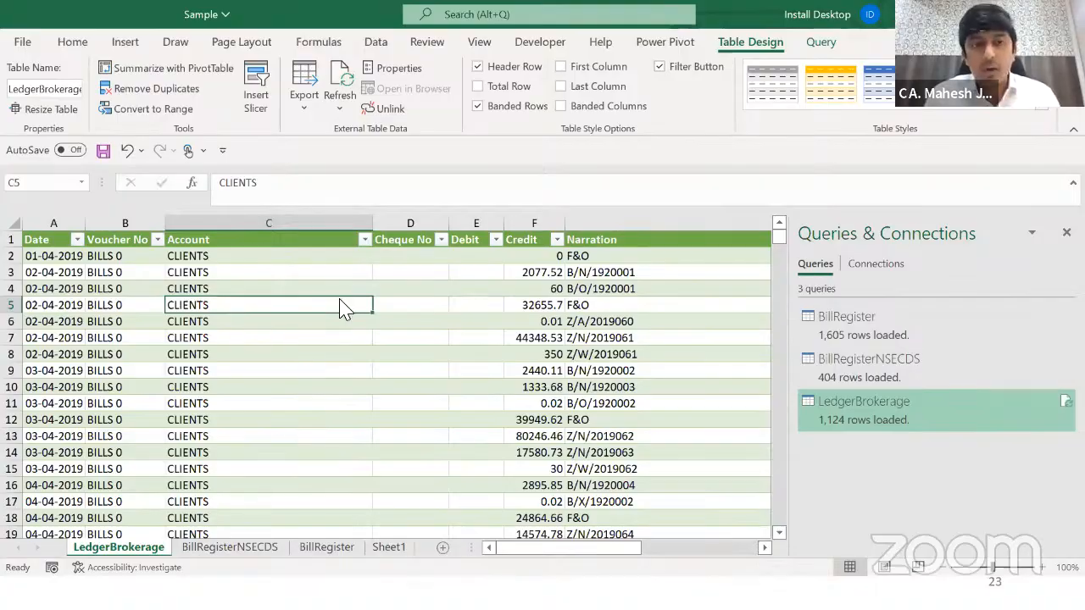
Step: Open the Ledger_Brokerage workbook from the Months Data folder and select a Narration cell
key(alt+Tab)
double_click(279, 292)
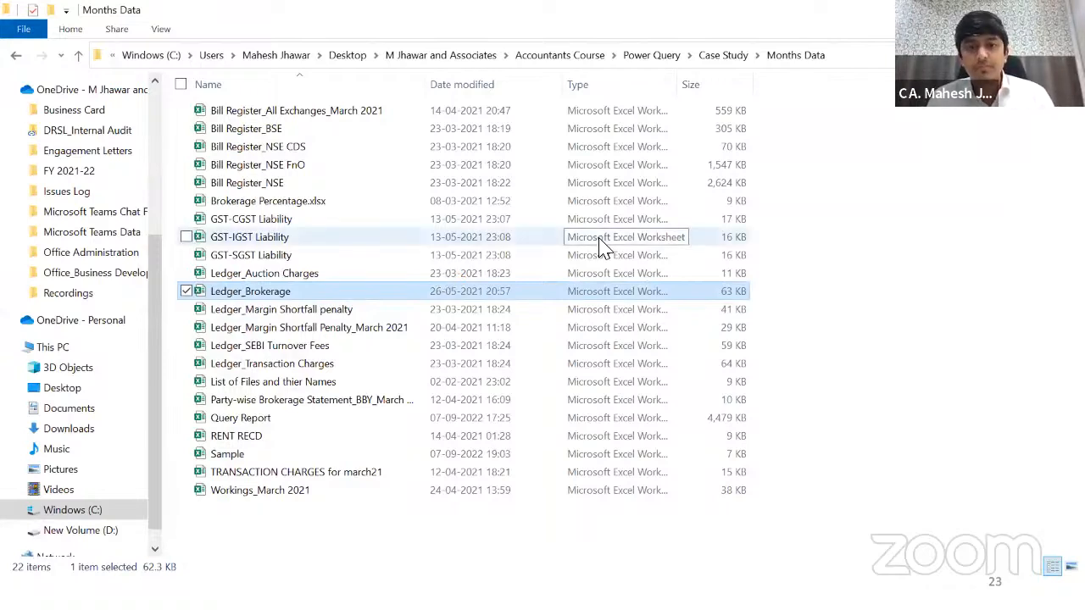
double_click(251, 295)
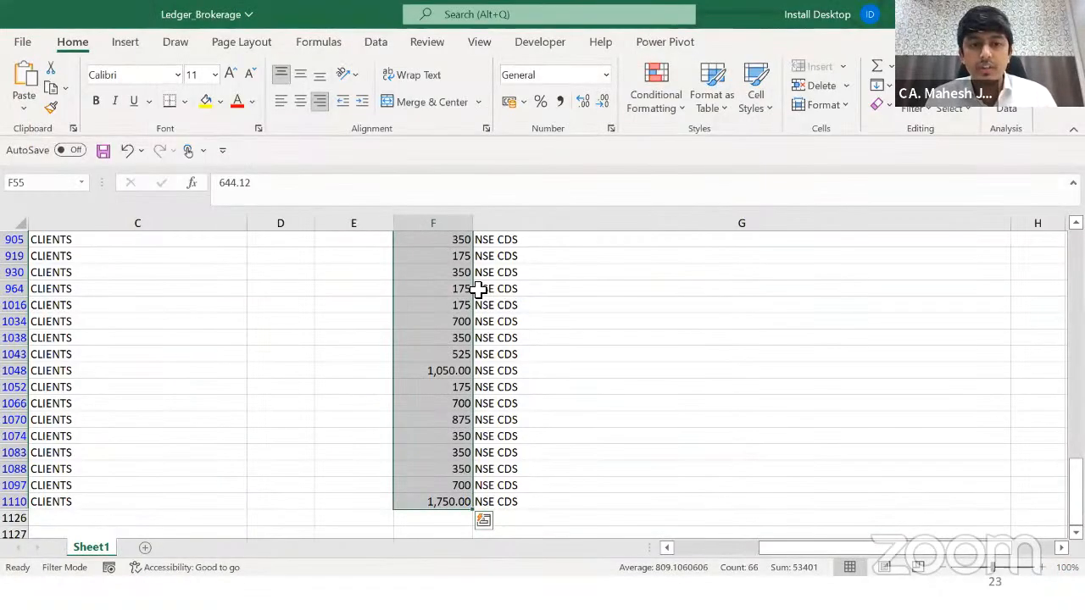
click(476, 288)
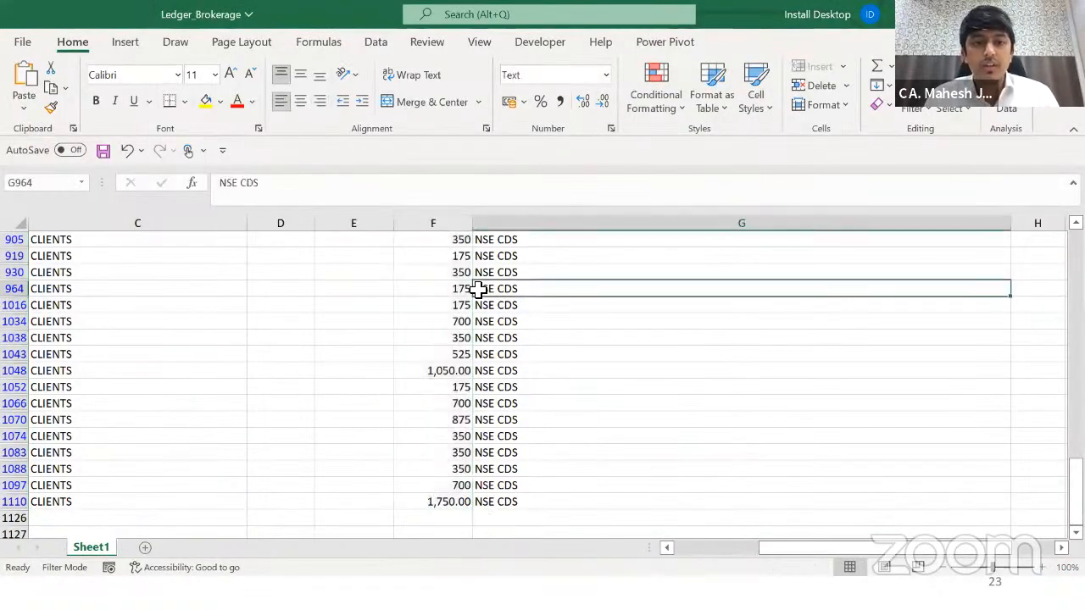
Step: Filter the Narration column to B/ entries and select the filtered column G values
key(ctrl+Up)
key(Right)
key(Right)
key(Left)
key(Left)
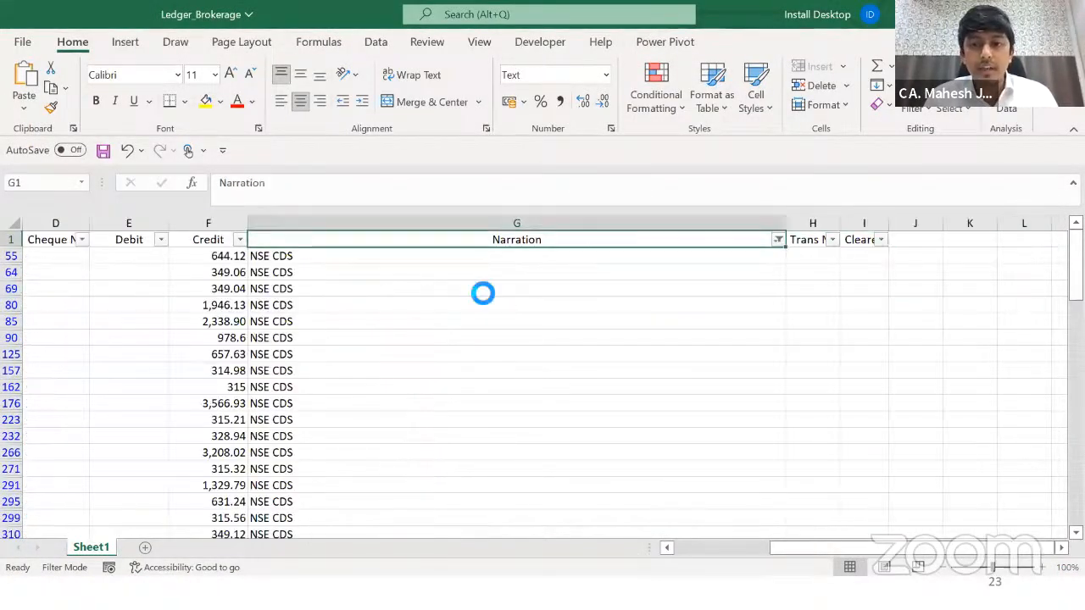
key(alt+Down)
key(Down)
key(Down)
key(Down)
text(B/)
key(Return)
key(Down)
key(ctrl+shift+Down)
key(ctrl+Up)
Step: Filter Narration to the NSE CDS rows and select their Credit values
key(alt+Down)
key(Down)
key(Down)
key(Down)
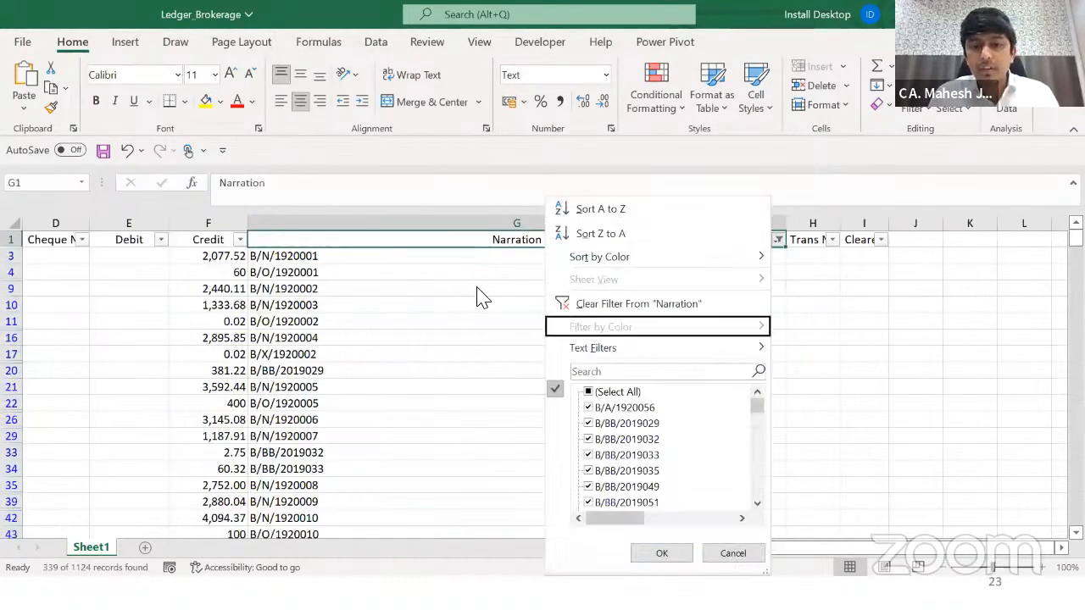
key(Down)
text(NSE)
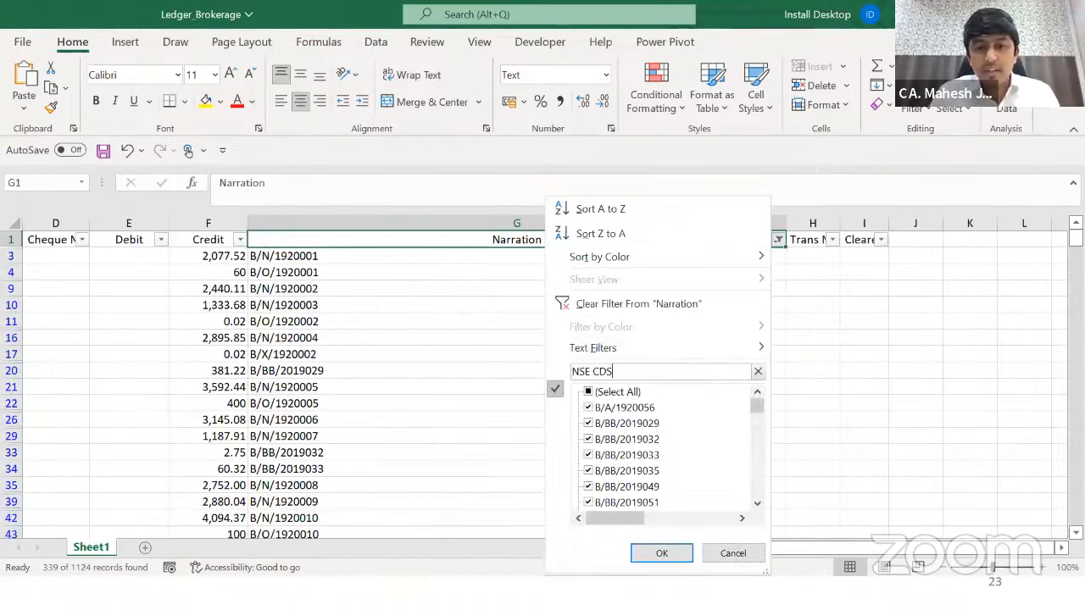
key(Return)
key(Down)
key(Left)
key(ctrl+shift+Down)
key(ctrl+Up)
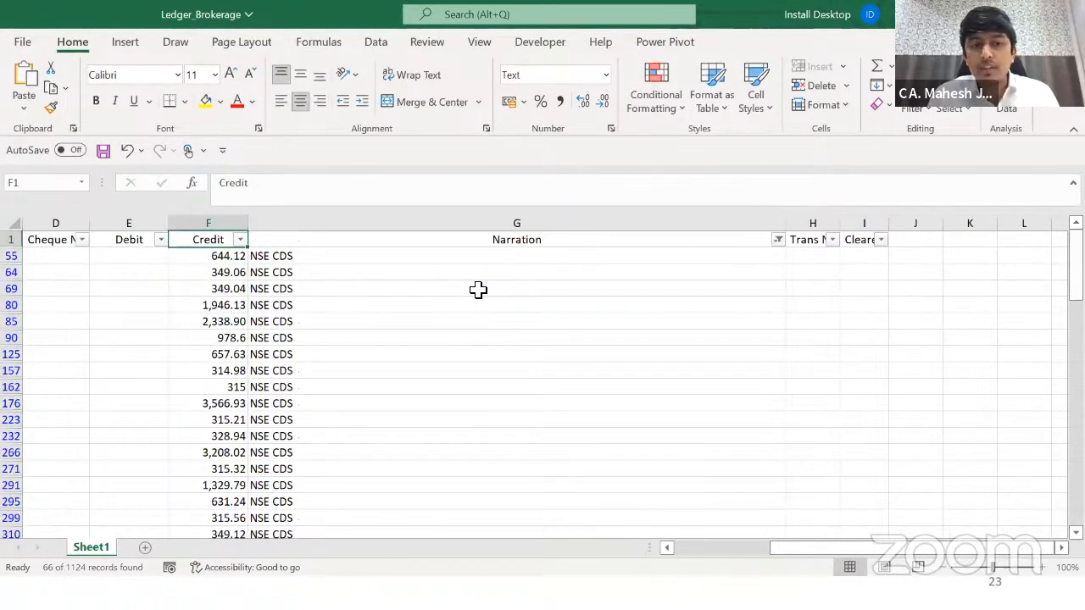
key(Right)
Step: Filter Narration to F&O rows, then undo to clear the filter and return to the top
key(alt+Down)
key(Down)
key(Down)
key(Down)
key(Down)
key(Down)
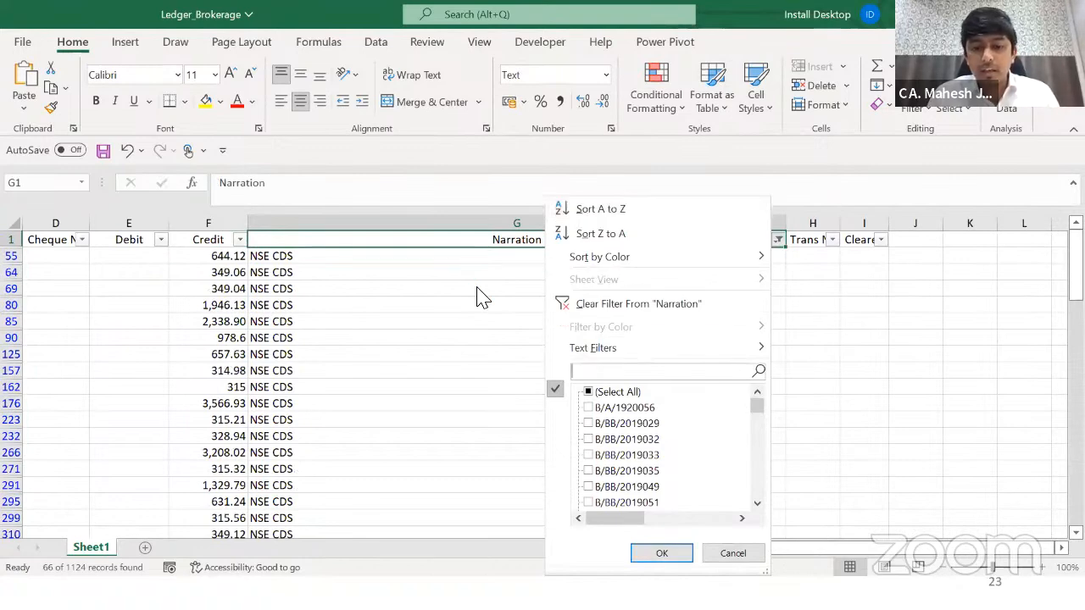
text(F)
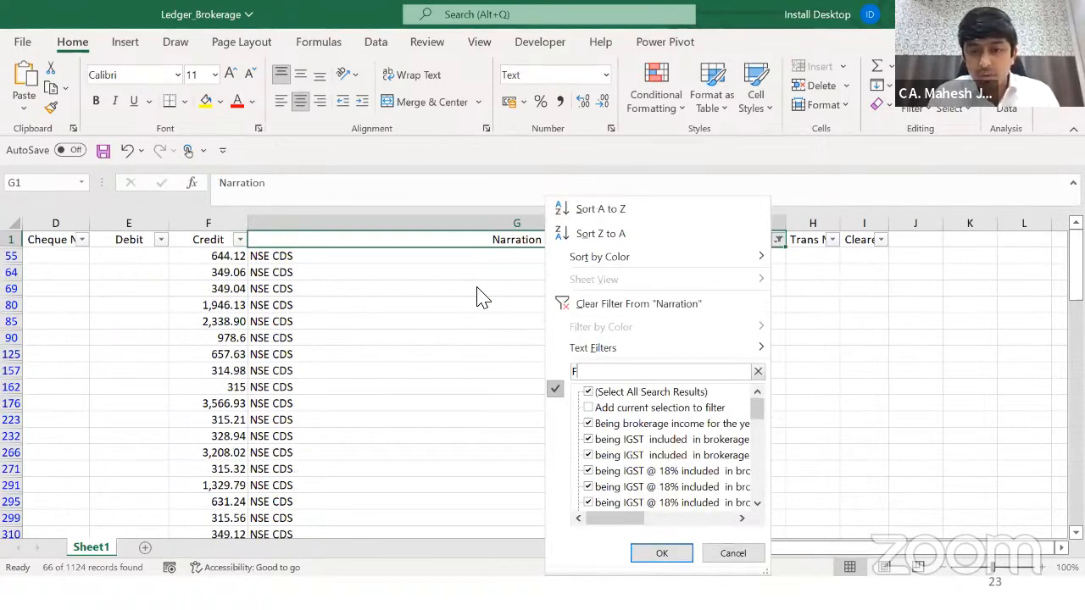
text(I)
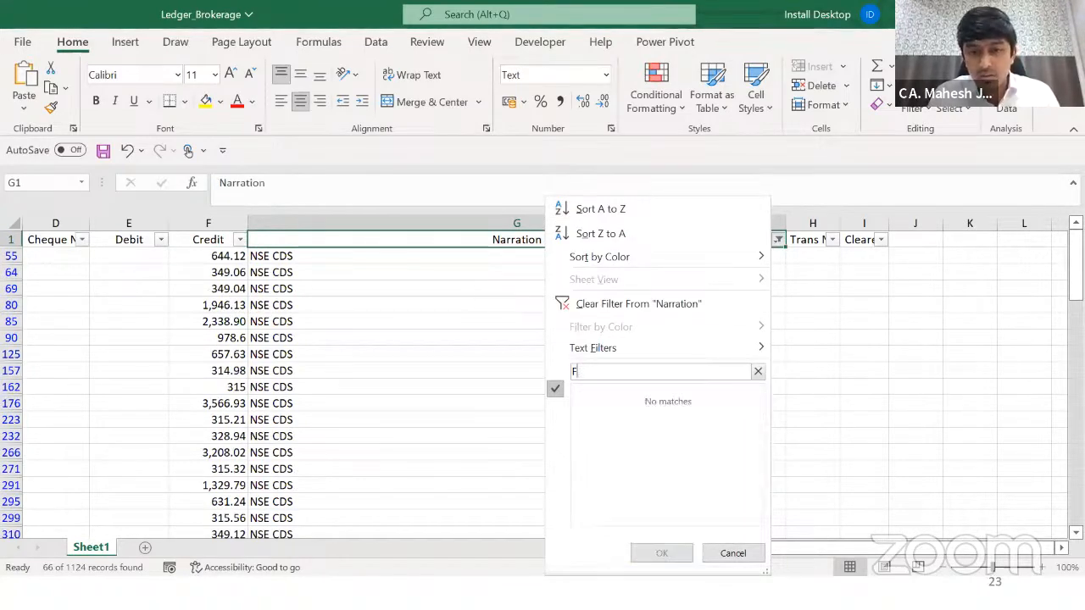
text(&O)
key(Return)
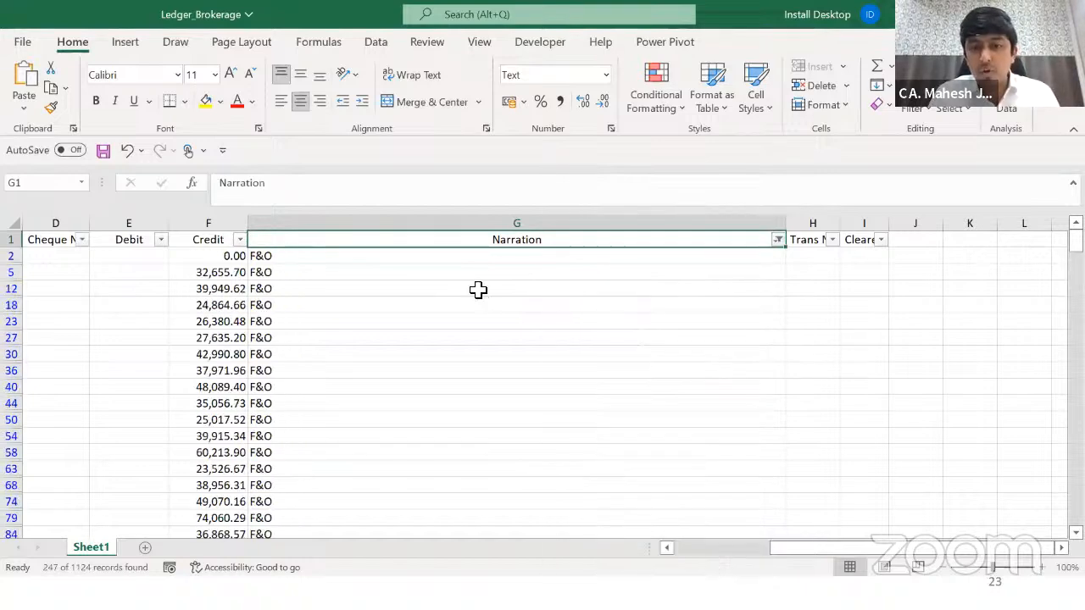
key(ctrl+z)
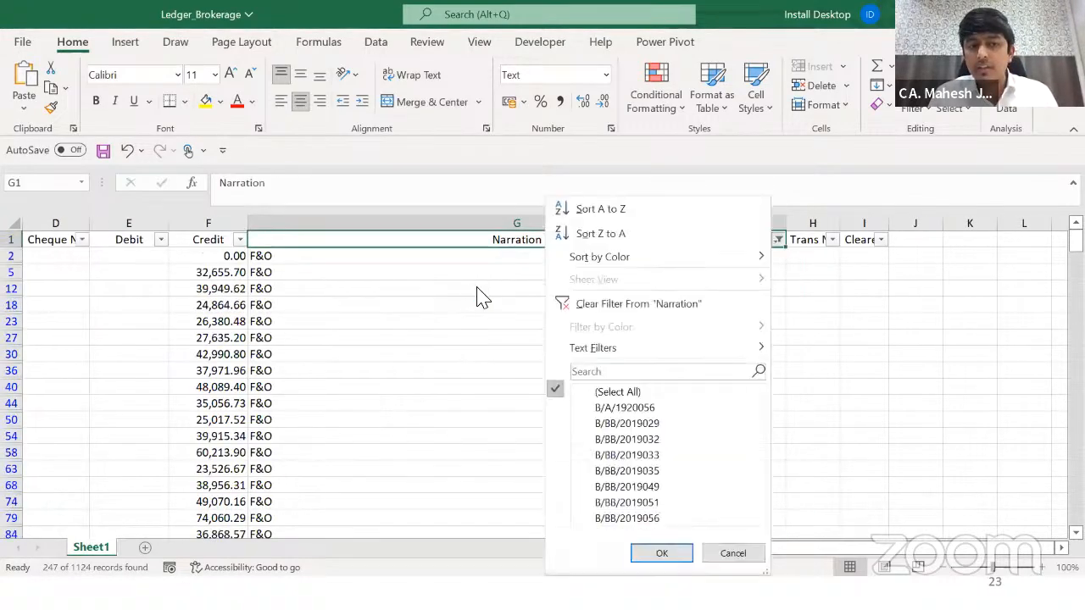
key(ctrl+Home)
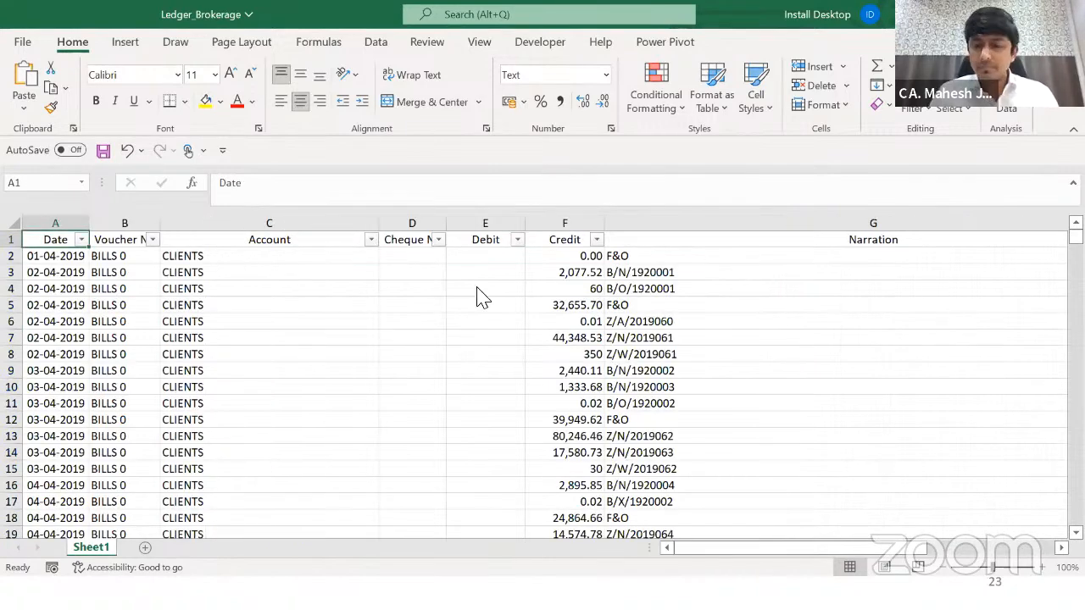
Step: Go back to the Sample workbook by way of the Months Data folder window
key(alt+Tab)
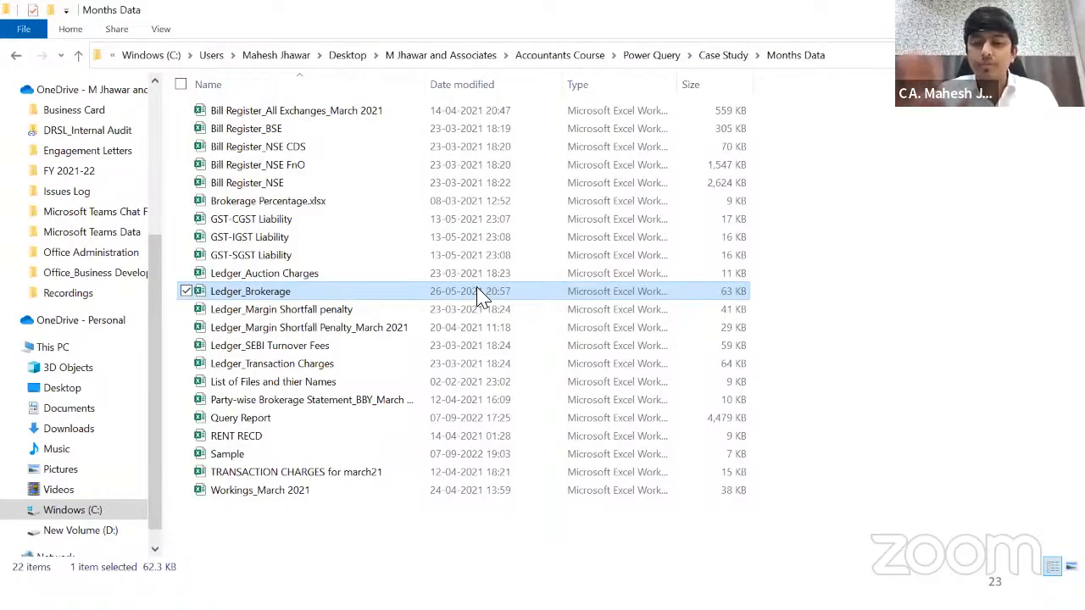
key(End)
key(Up)
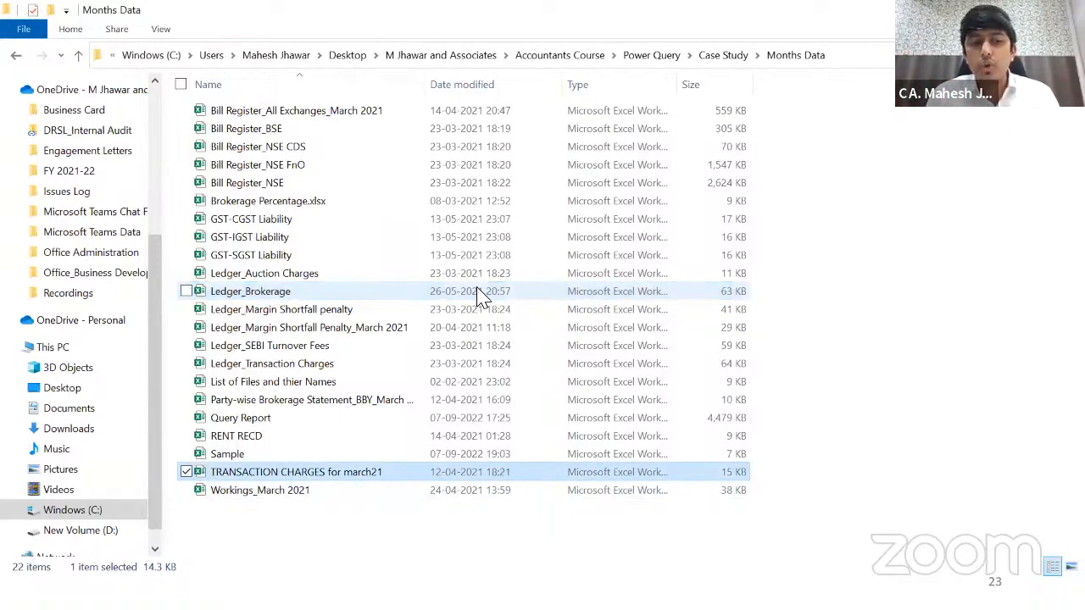
key(alt+Tab)
key(alt+Tab)
key(alt+Tab)
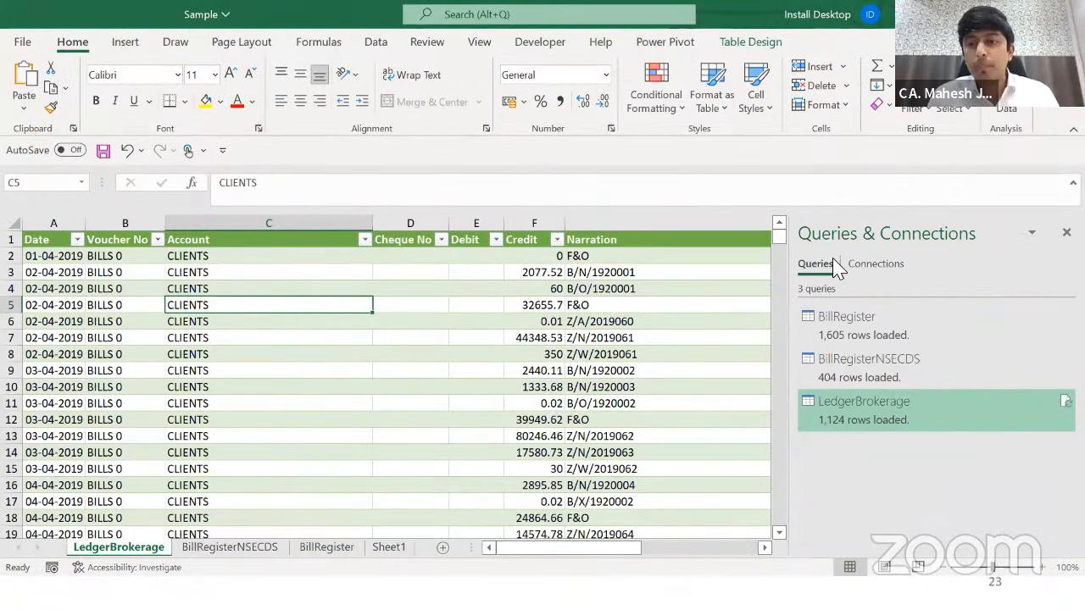
Step: Open the LedgerBrokerage query in Power Query Editor and inspect row values up to Narration
double_click(892, 407)
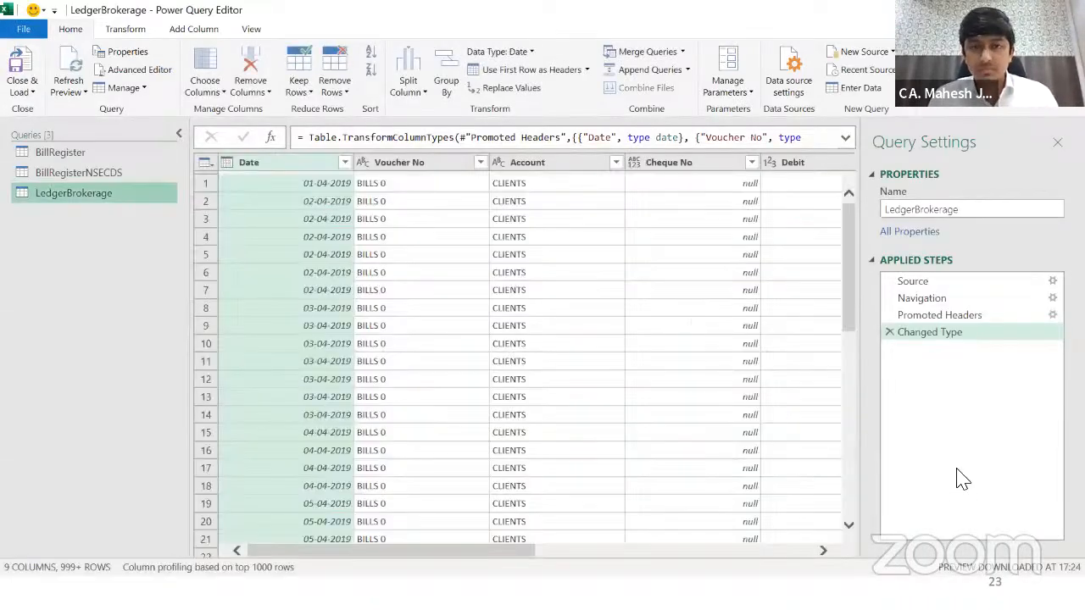
click(389, 206)
key(Right)
key(Right)
key(Right)
key(Right)
key(Right)
key(Right)
key(Right)
key(Left)
key(Left)
Step: Select the Narration column and start a new Conditional Column from Add Column
click(474, 165)
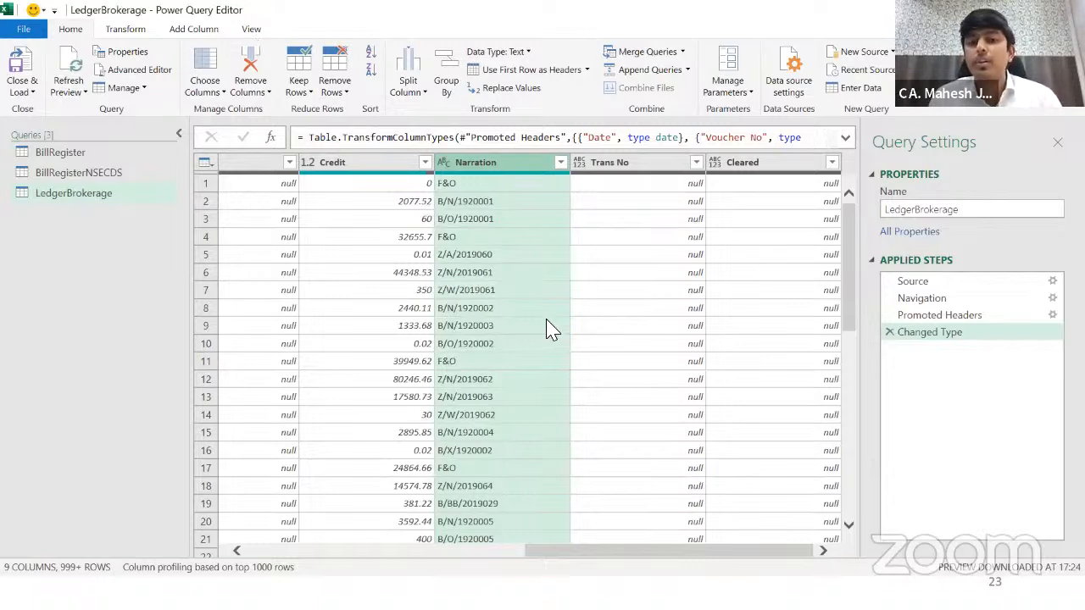
click(193, 32)
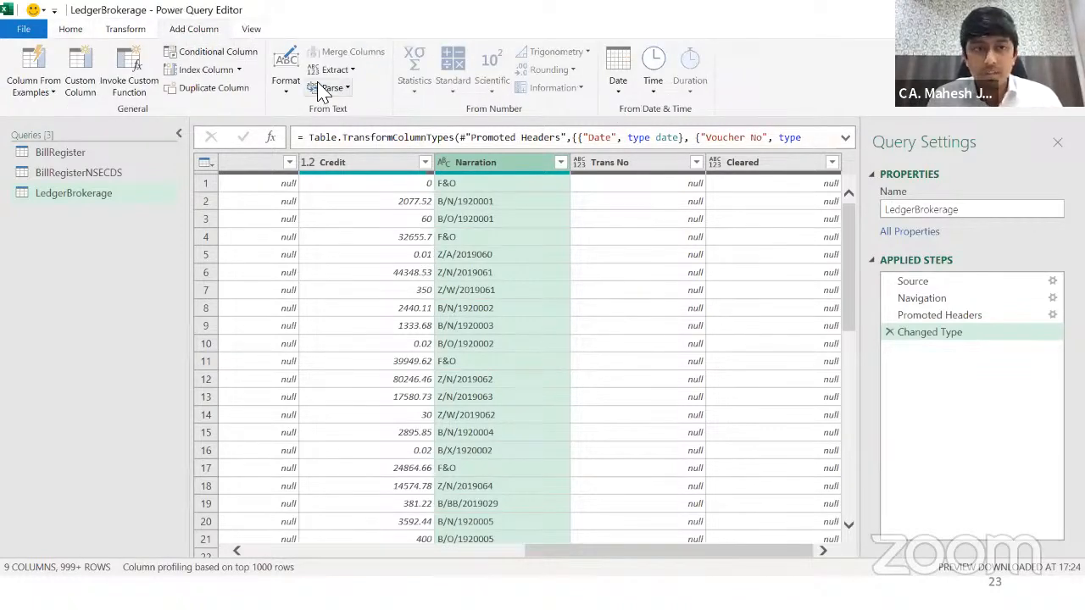
click(211, 53)
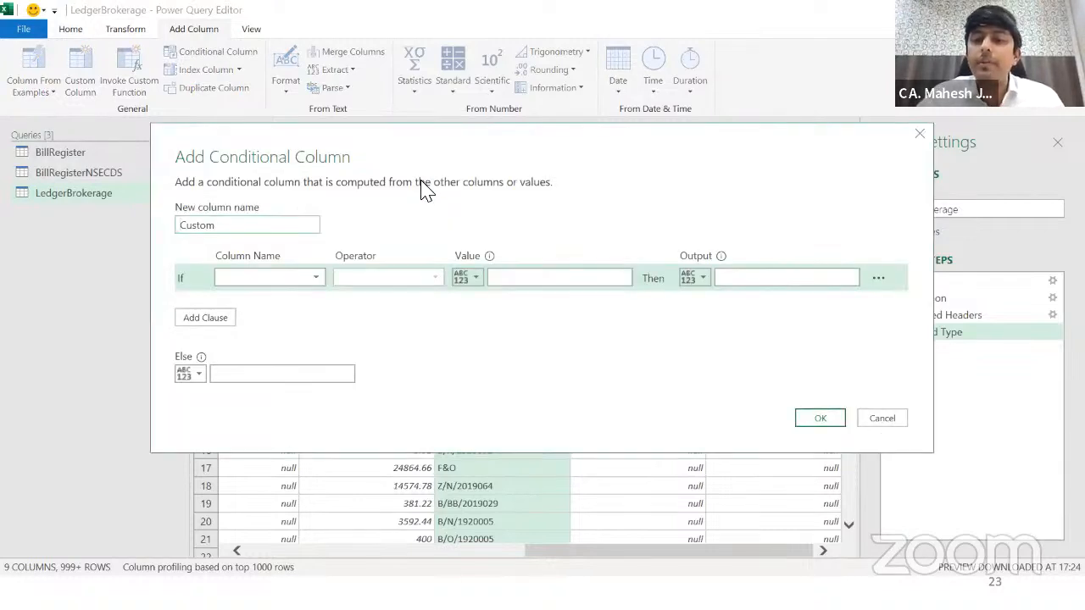
Step: Name the new column Market Type and test the Narration column in its condition
double_click(294, 225)
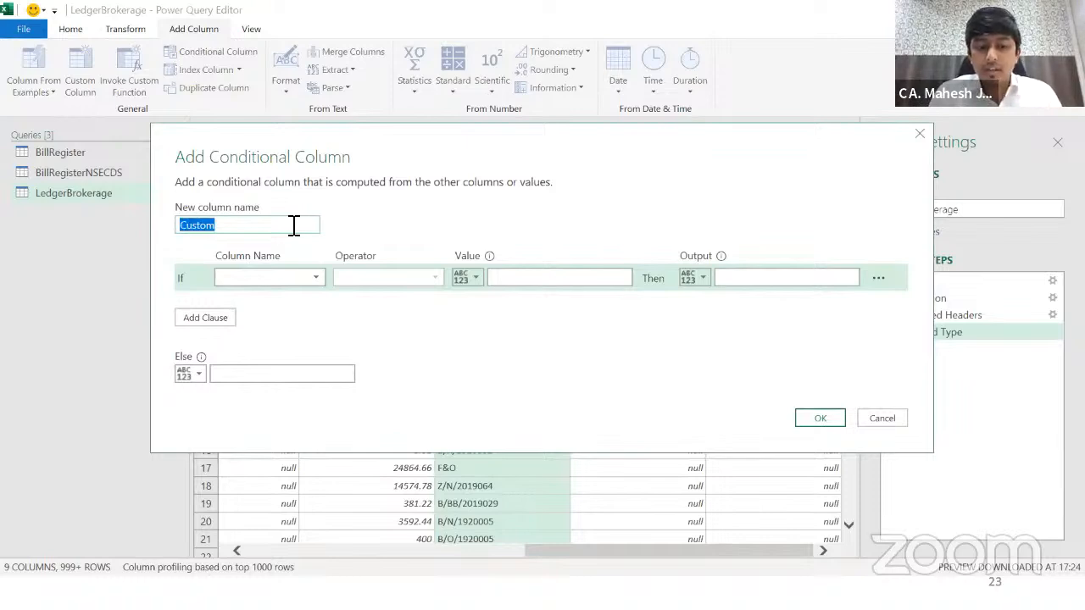
text(Market Type)
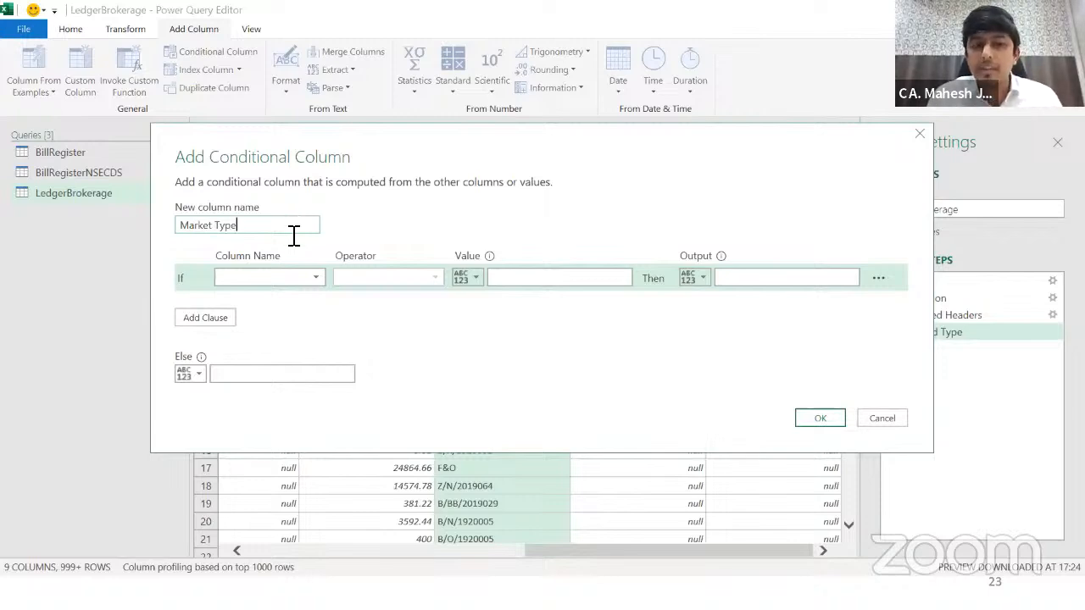
click(291, 280)
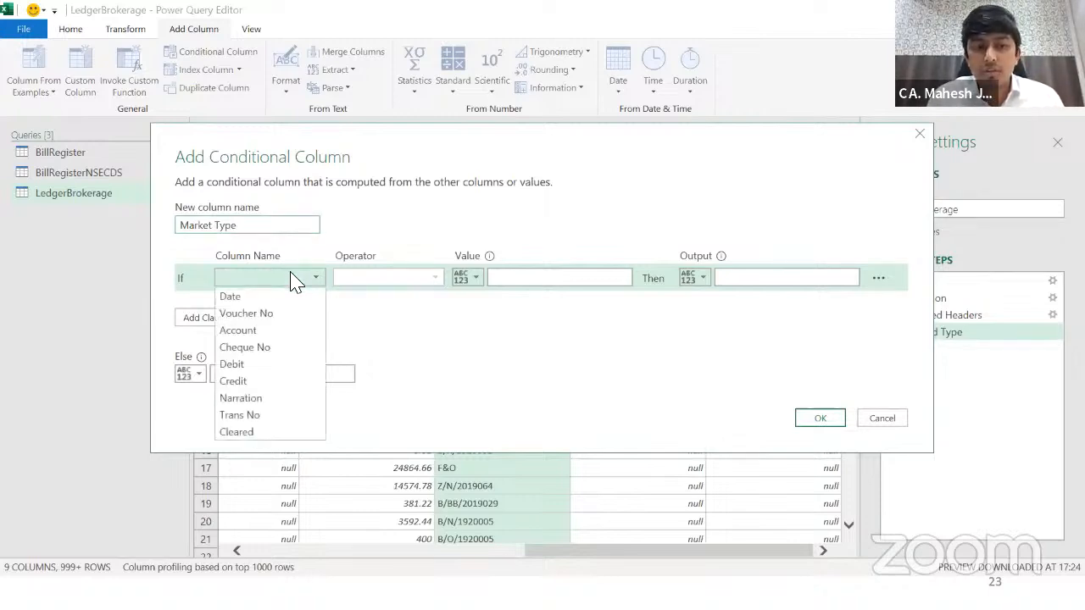
click(283, 400)
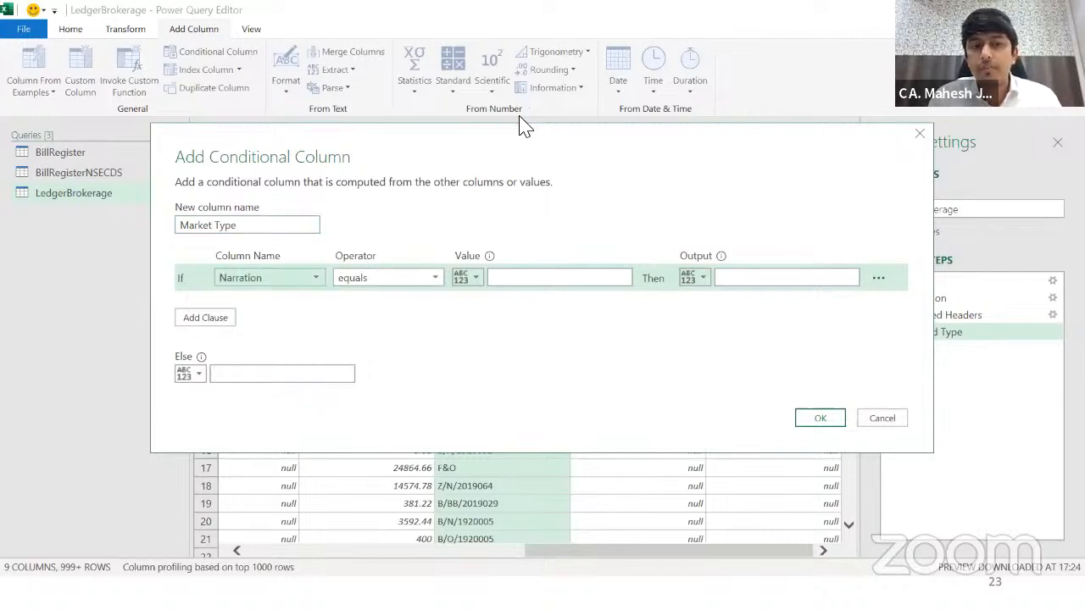
drag(460, 153, 469, 185)
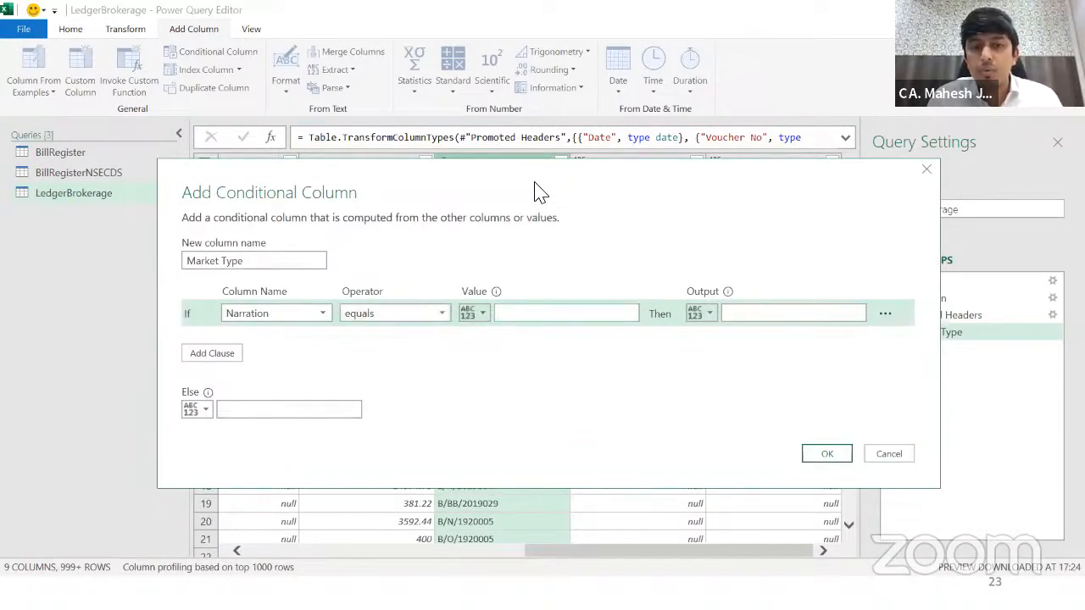
drag(534, 193, 509, 312)
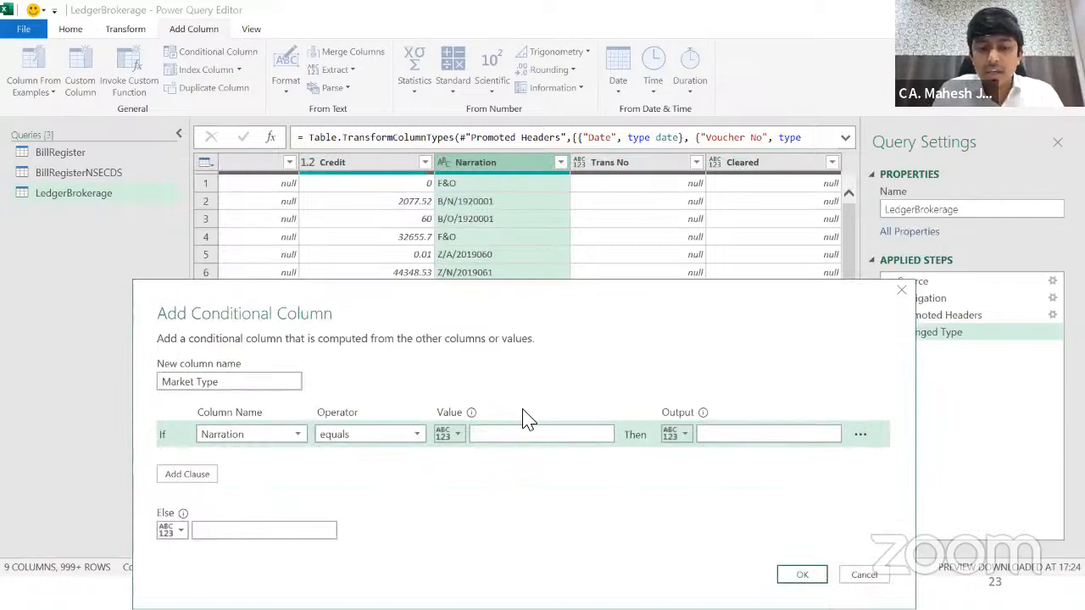
Step: Return NSE FnO when Narration equals F&O, else Others, dropping the empty extra clause
click(511, 435)
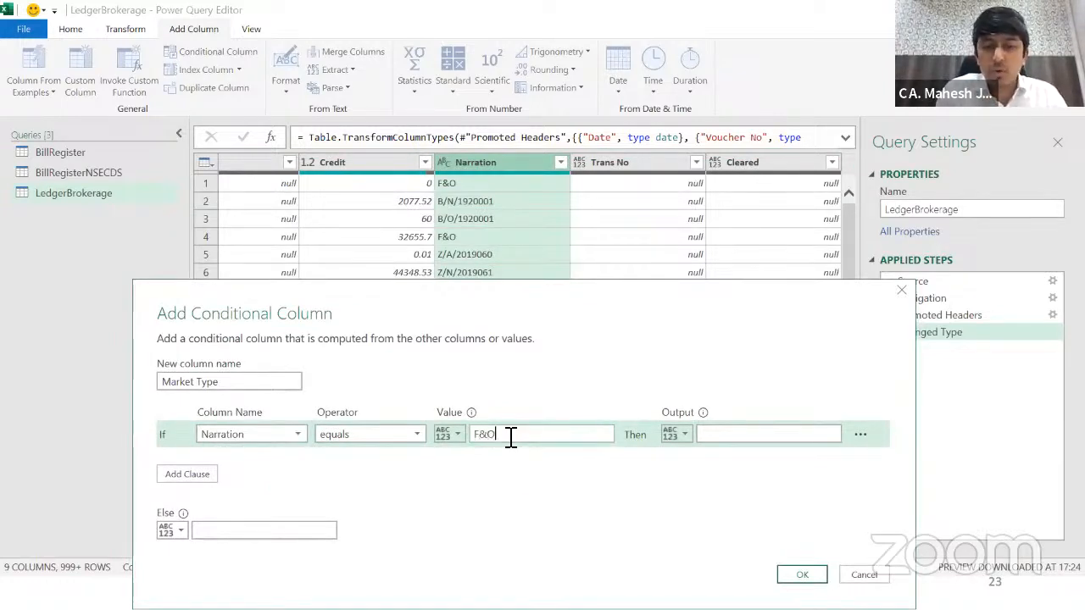
click(743, 437)
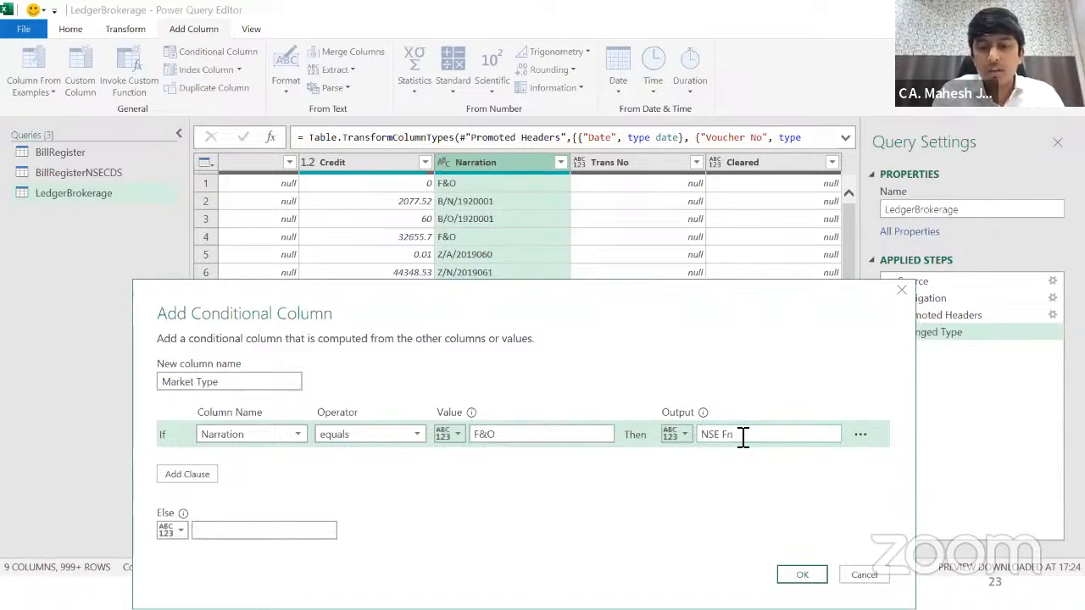
click(193, 478)
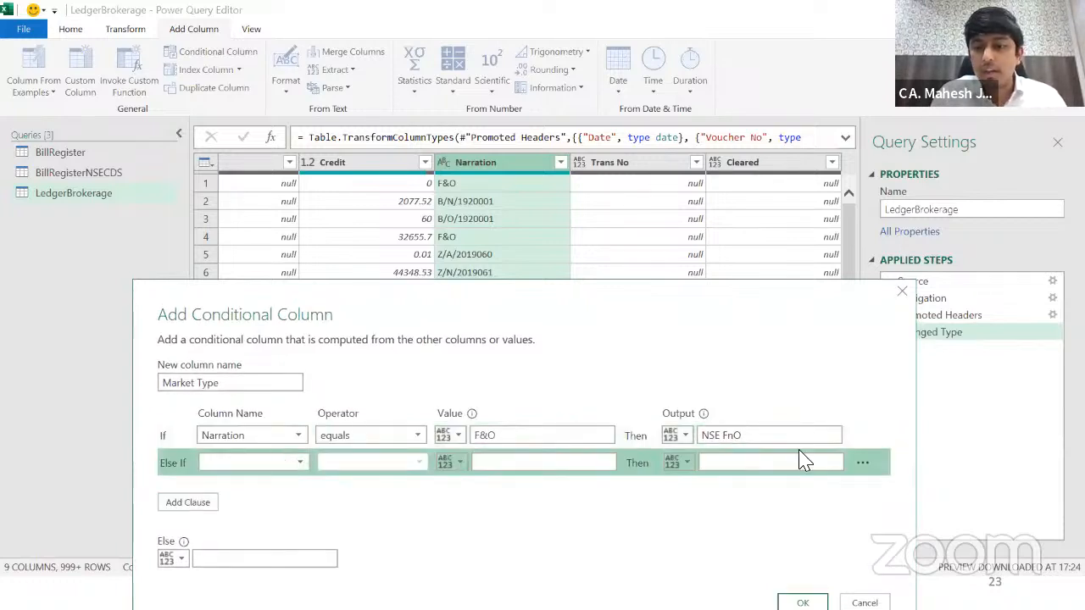
click(861, 465)
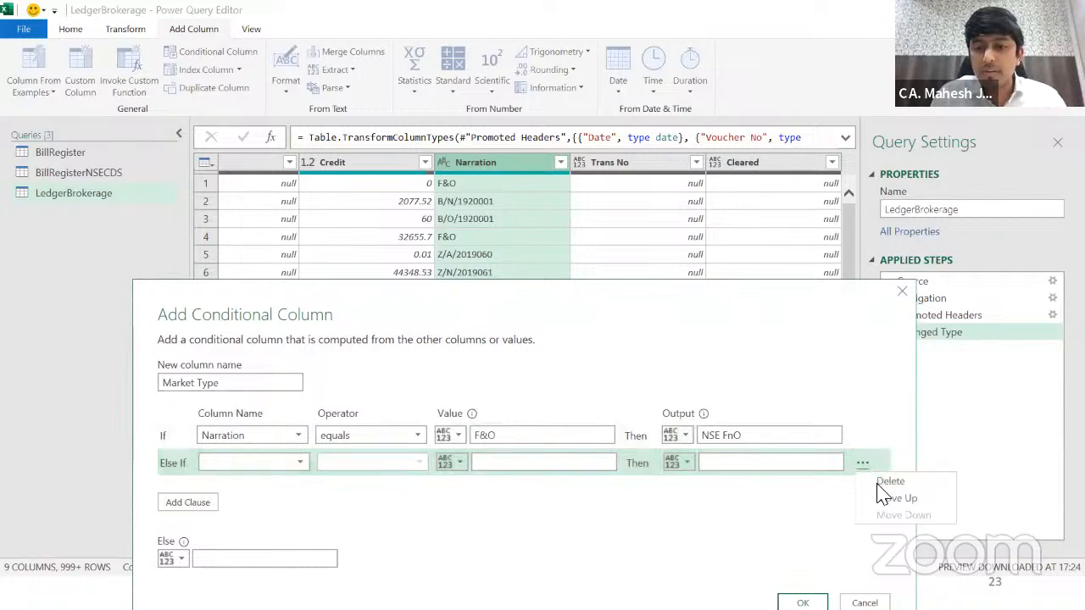
click(882, 484)
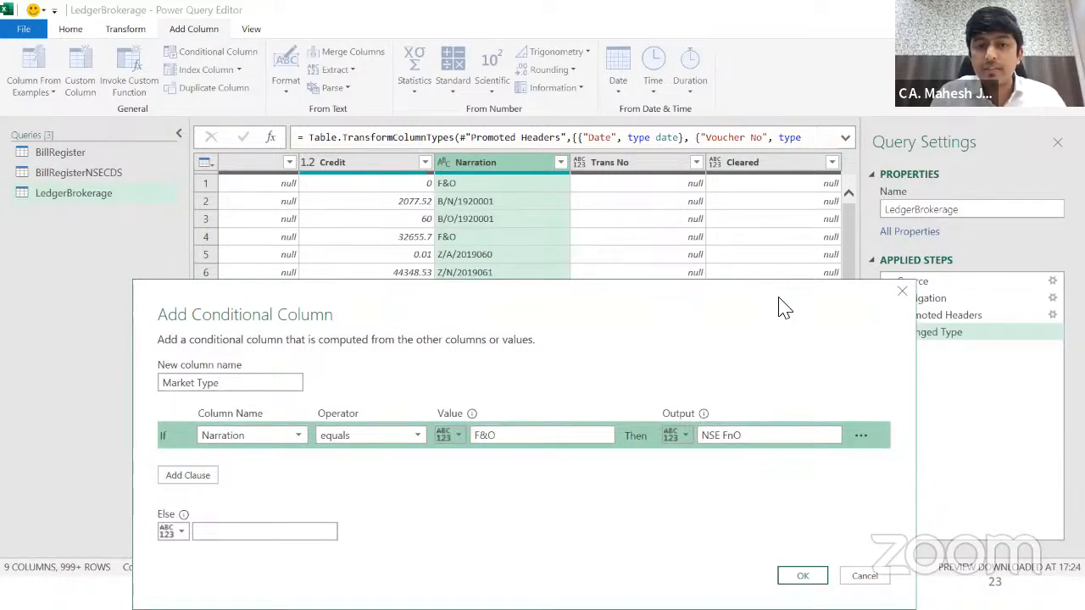
click(262, 374)
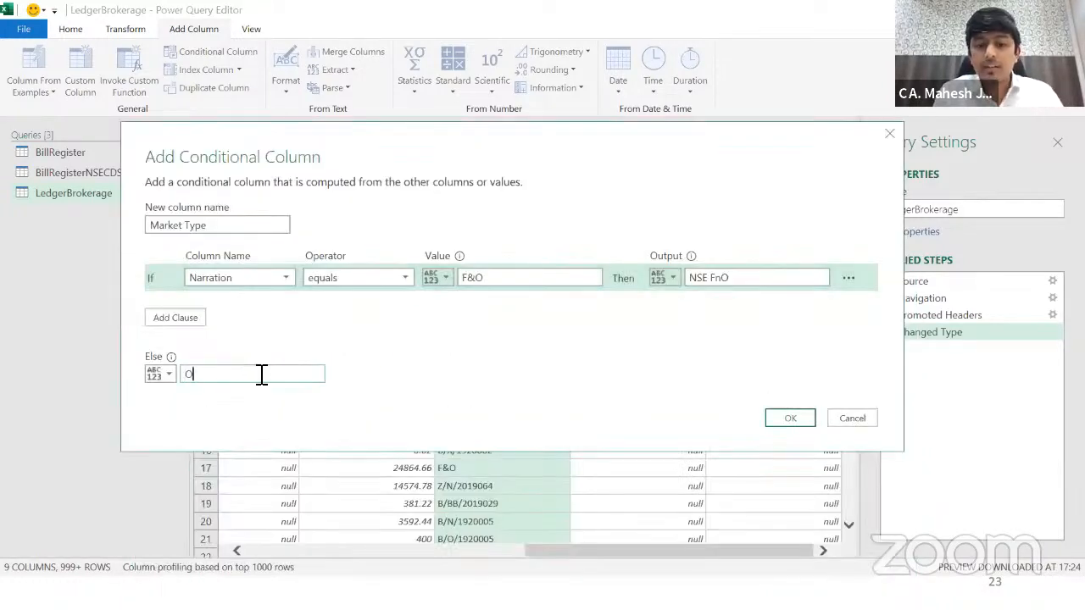
click(789, 424)
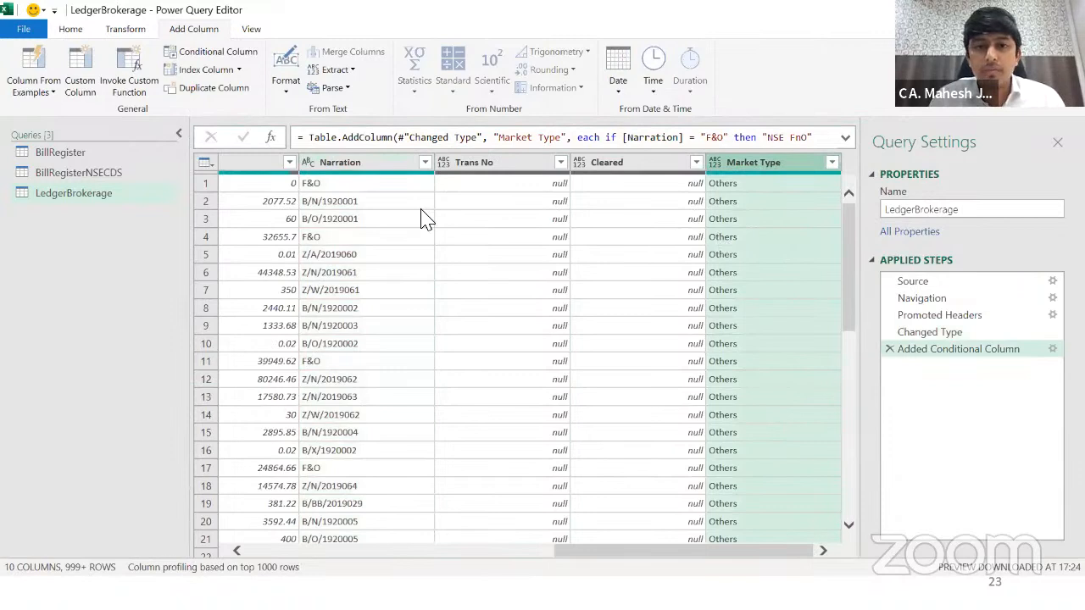
click(397, 189)
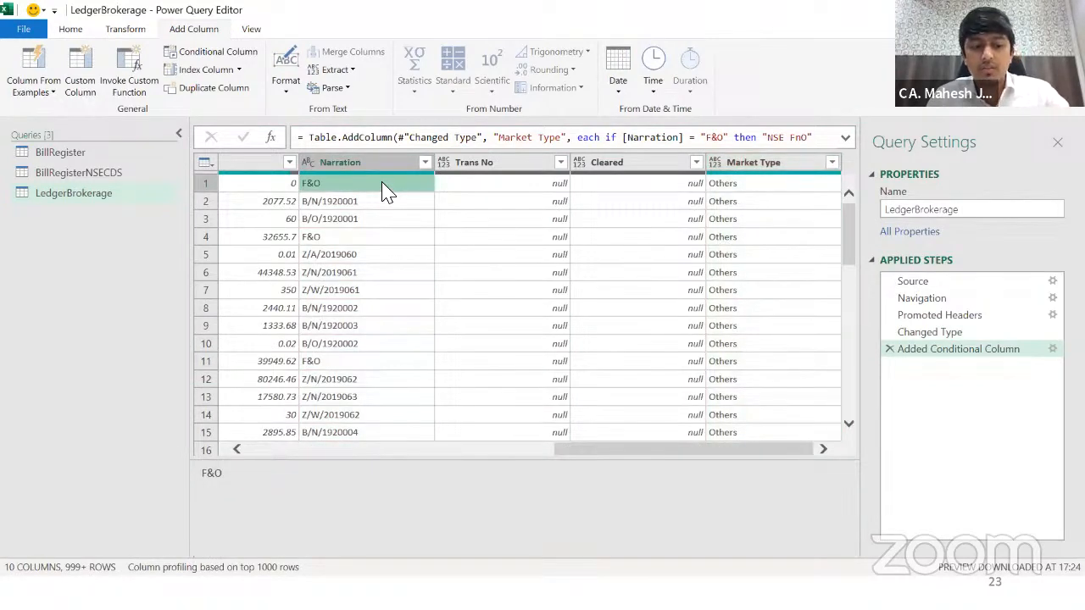
key(Left)
key(Right)
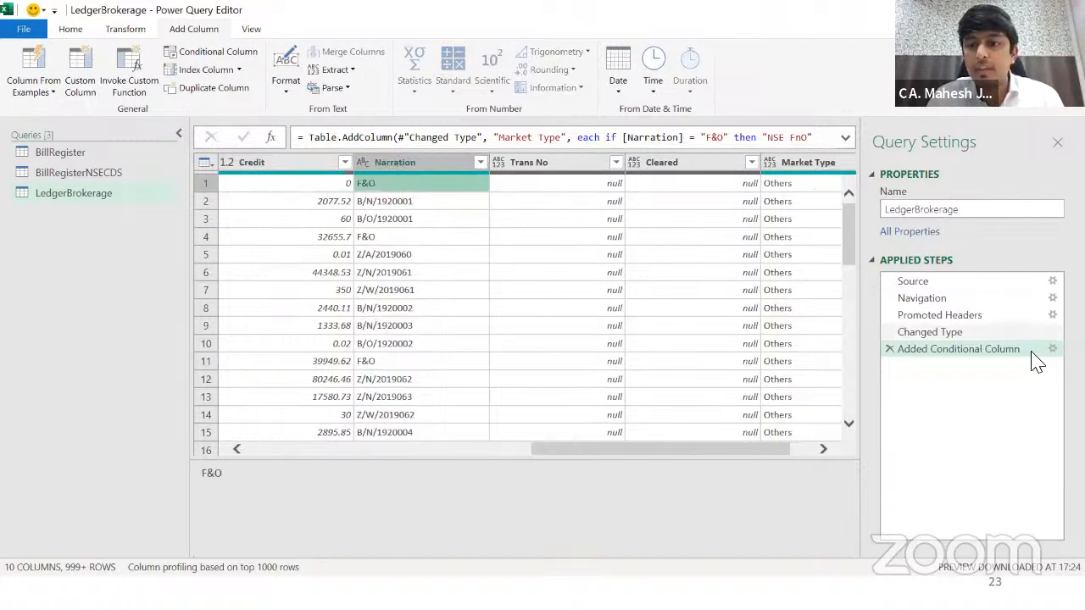
click(1052, 348)
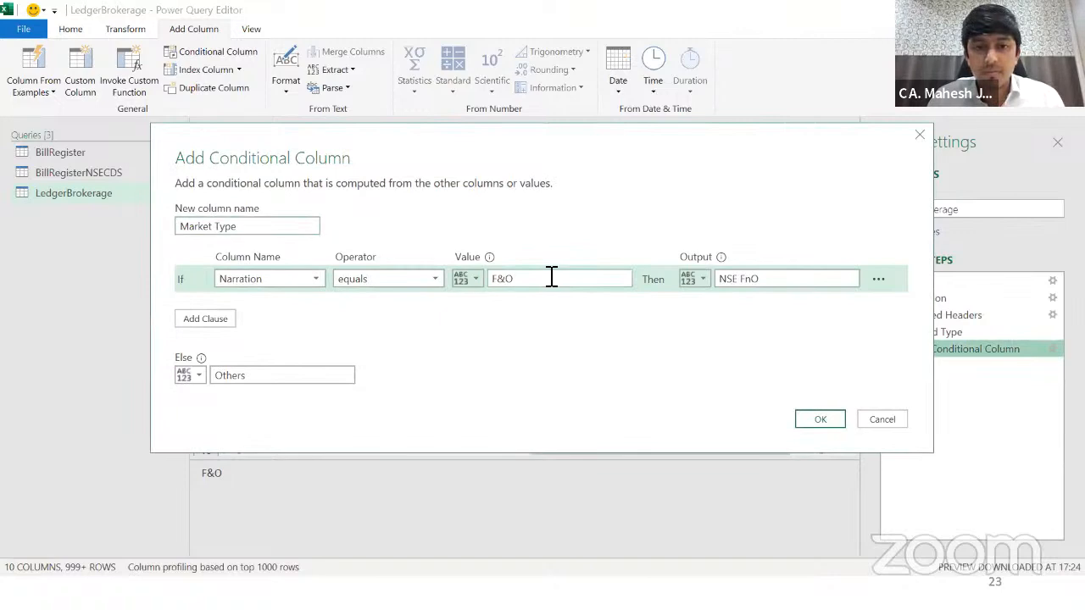
click(884, 421)
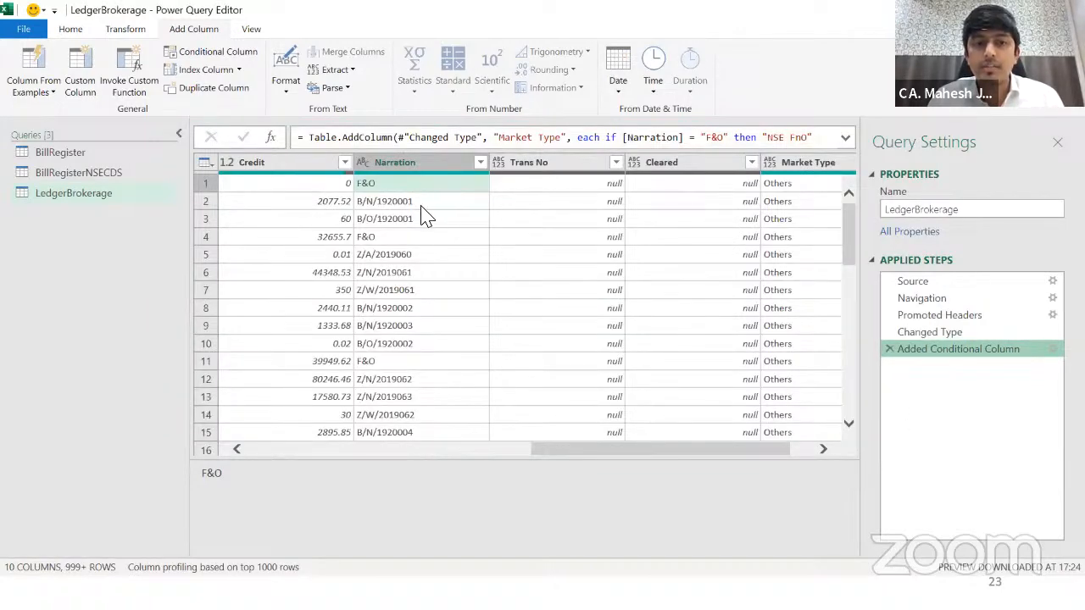
click(388, 188)
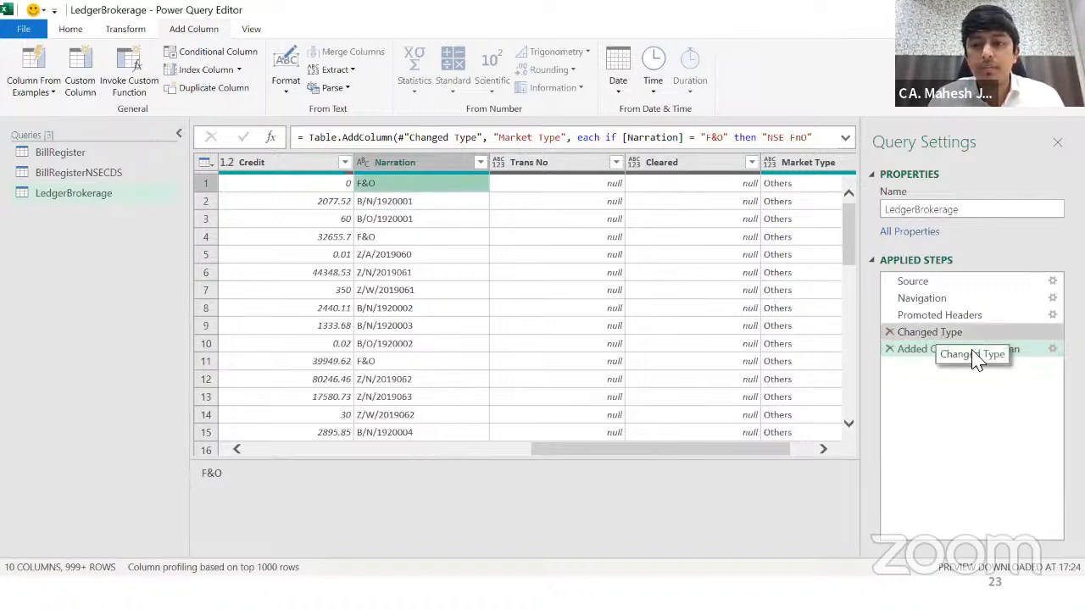
click(958, 348)
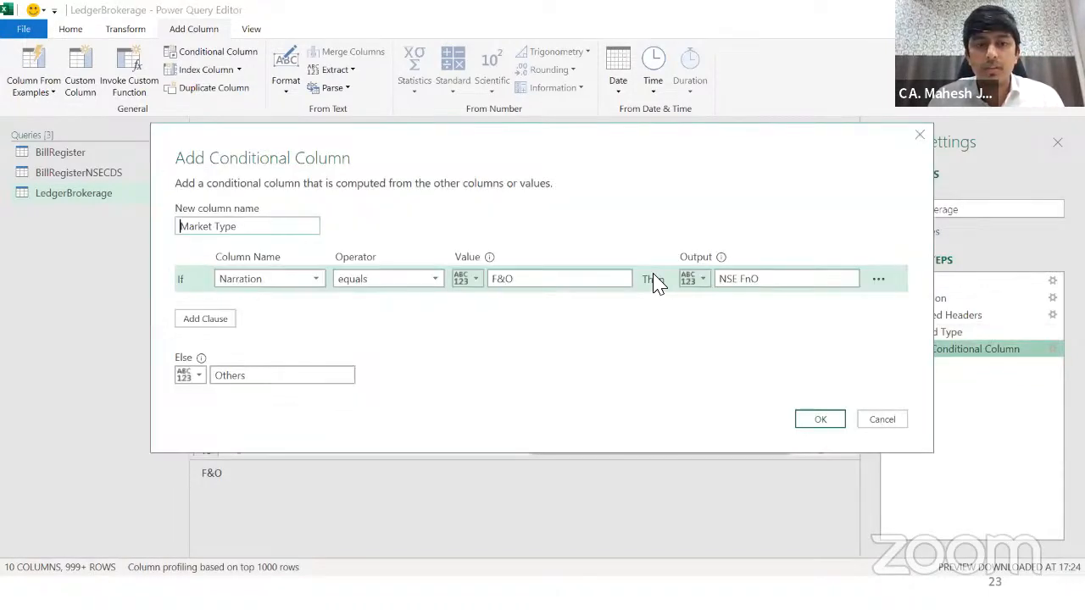
click(390, 285)
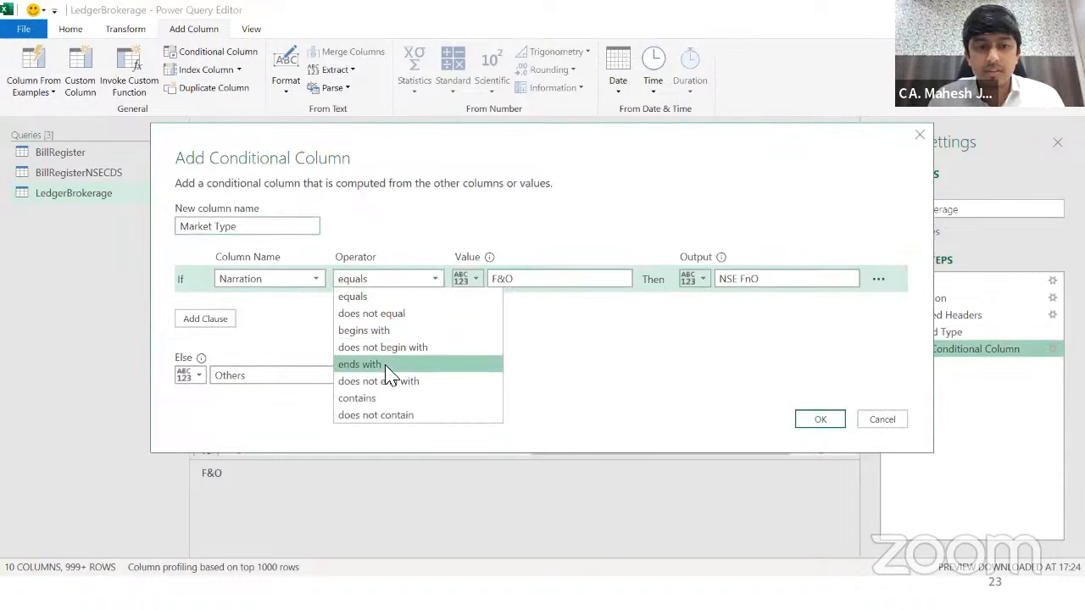
click(385, 399)
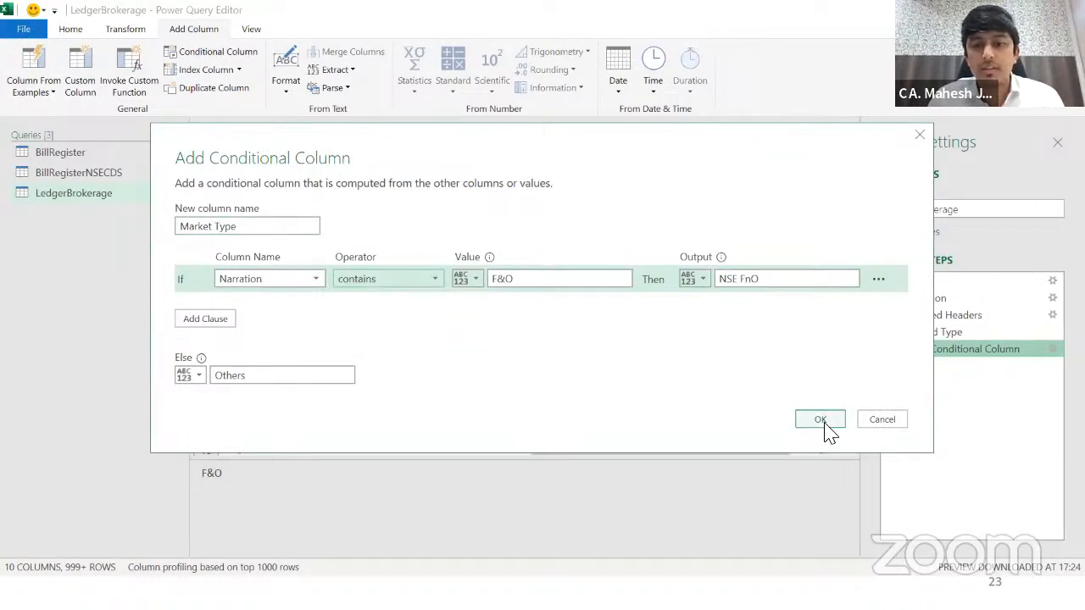
click(823, 423)
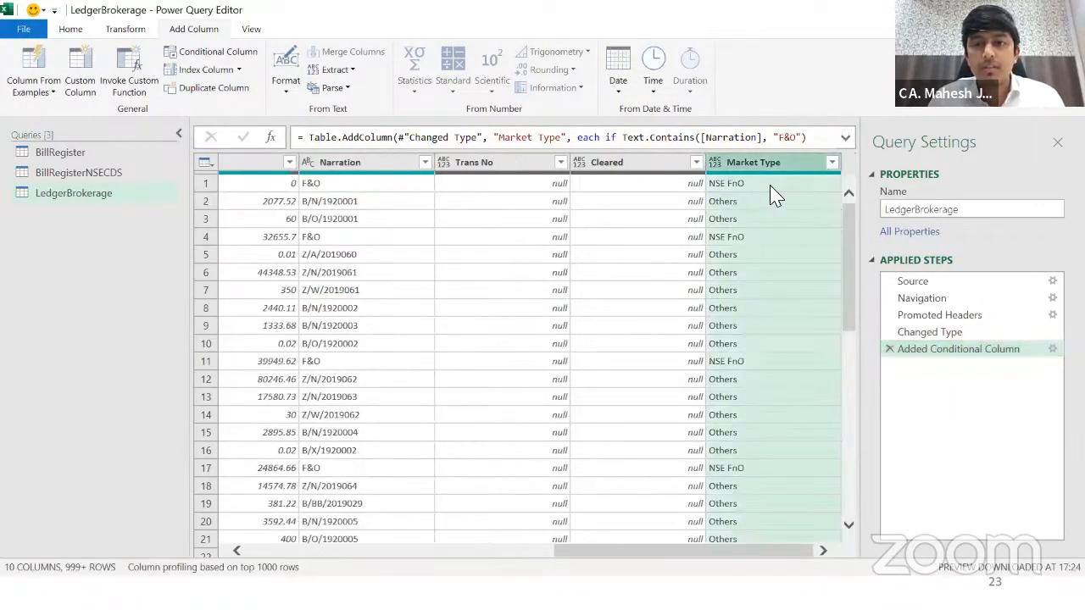
click(758, 186)
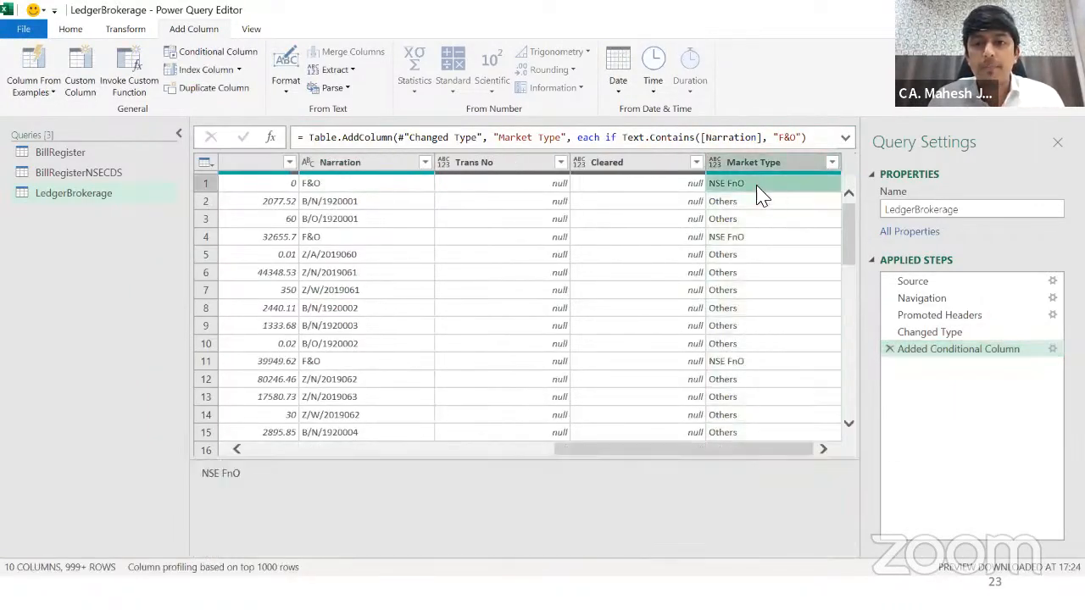
click(373, 184)
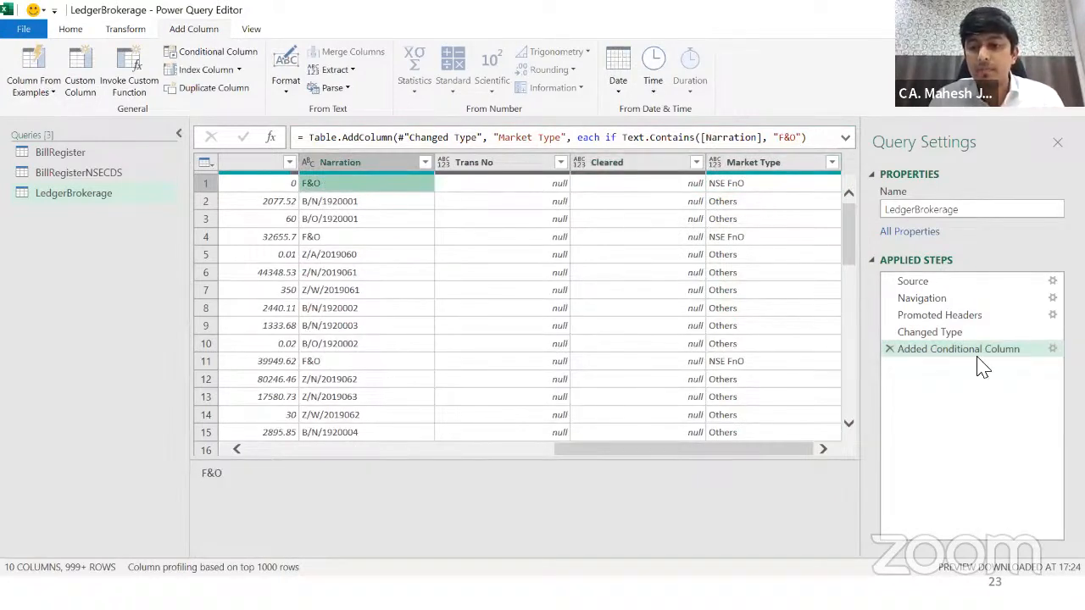
click(773, 189)
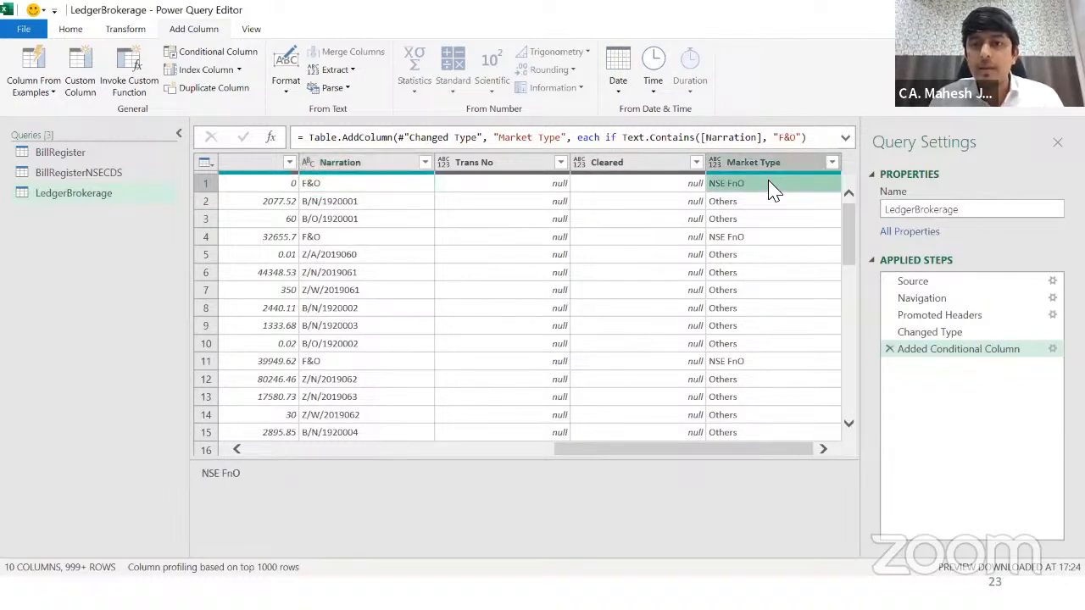
click(390, 187)
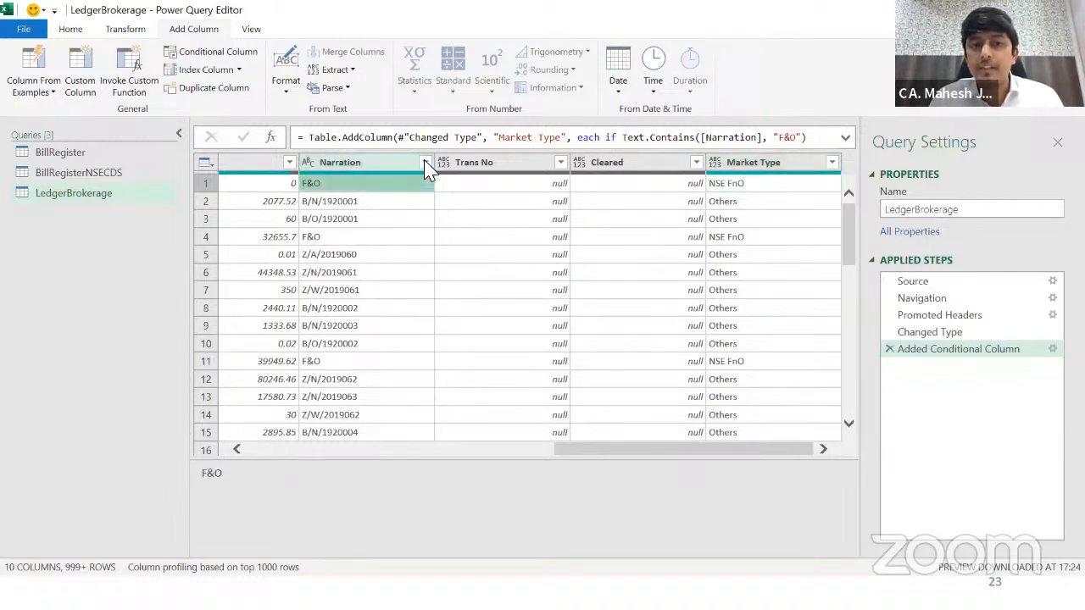
click(424, 162)
click(504, 310)
click(708, 203)
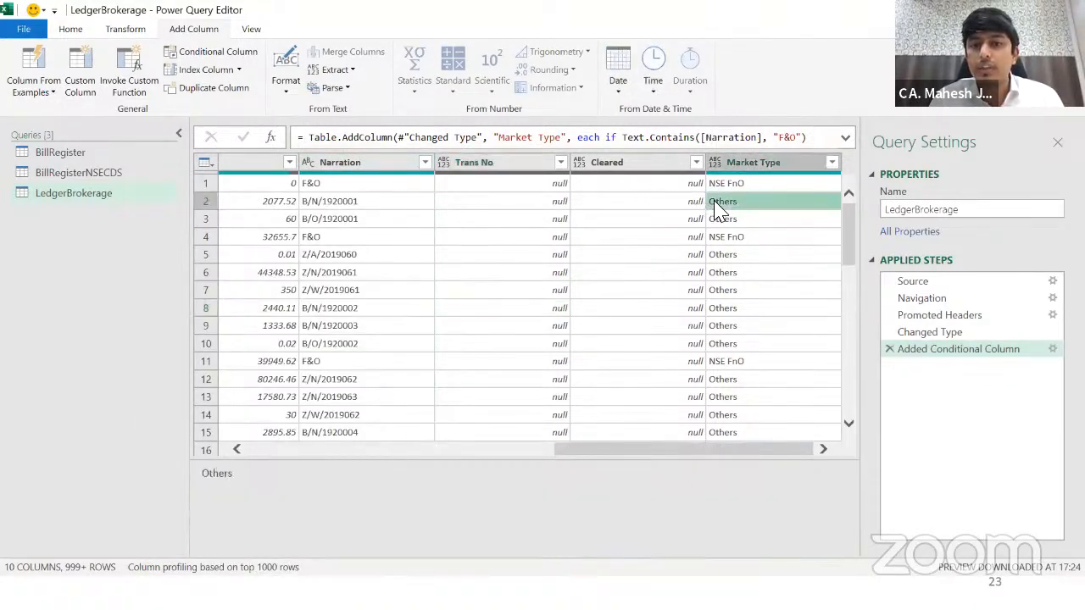
click(356, 205)
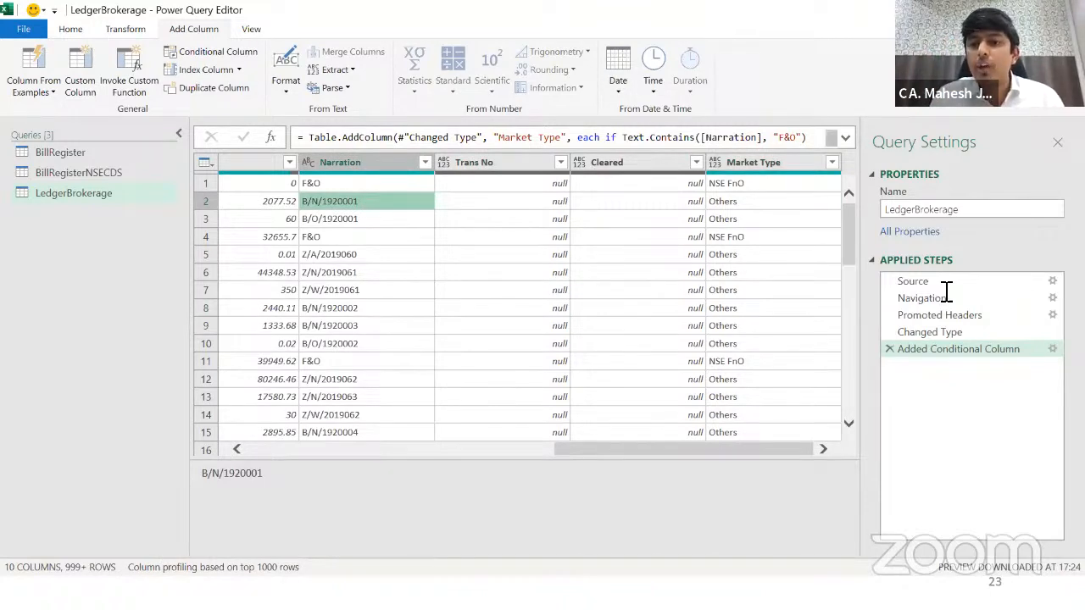
Step: Reopen the conditional column rules and add one: Narration begins with B/ gives BSE
click(1052, 349)
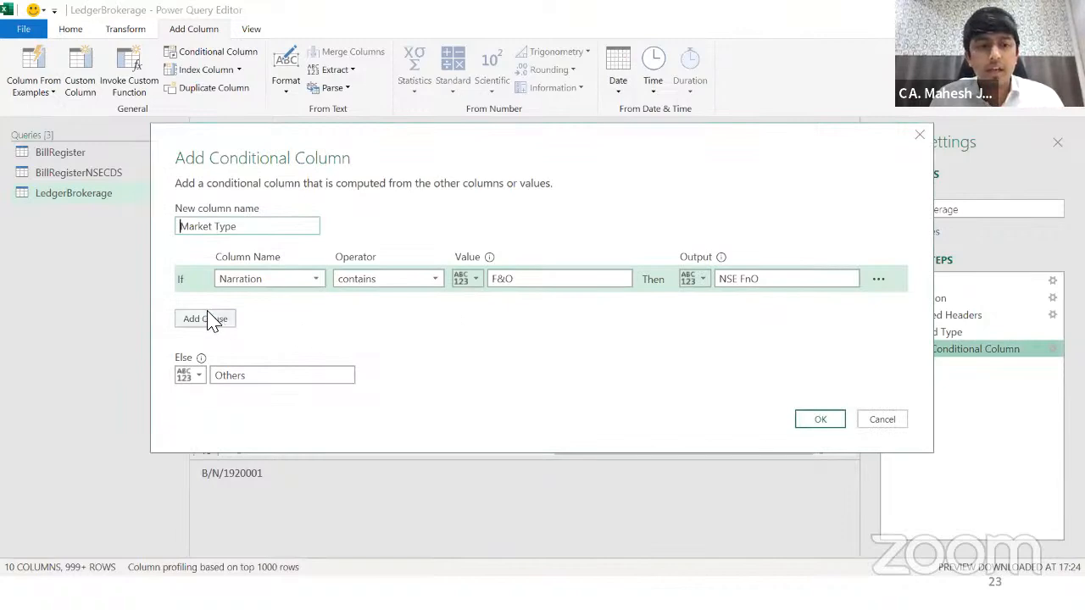
click(223, 319)
click(293, 306)
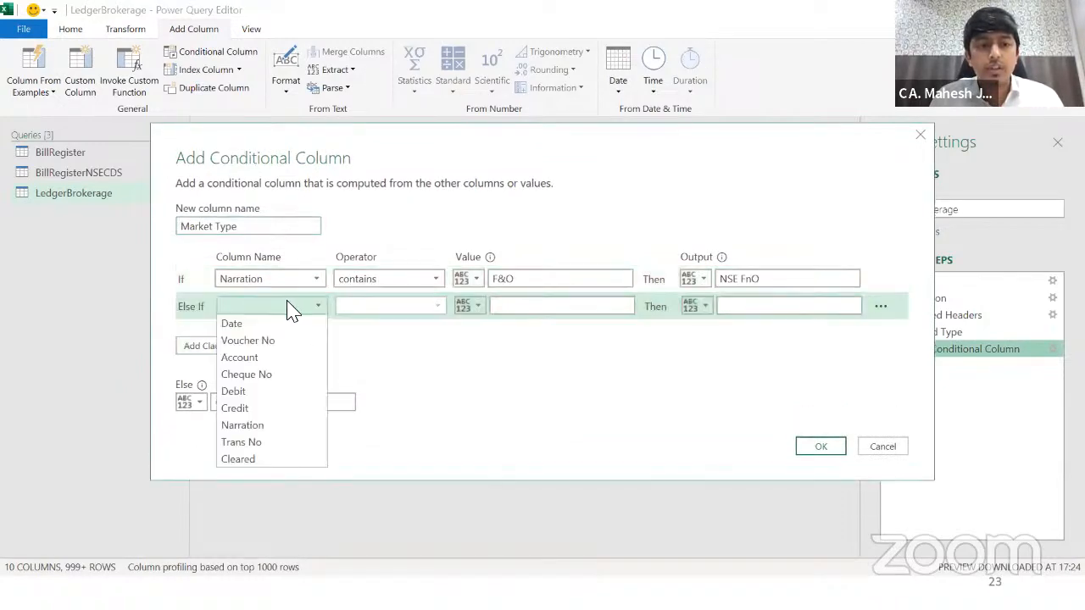
click(273, 430)
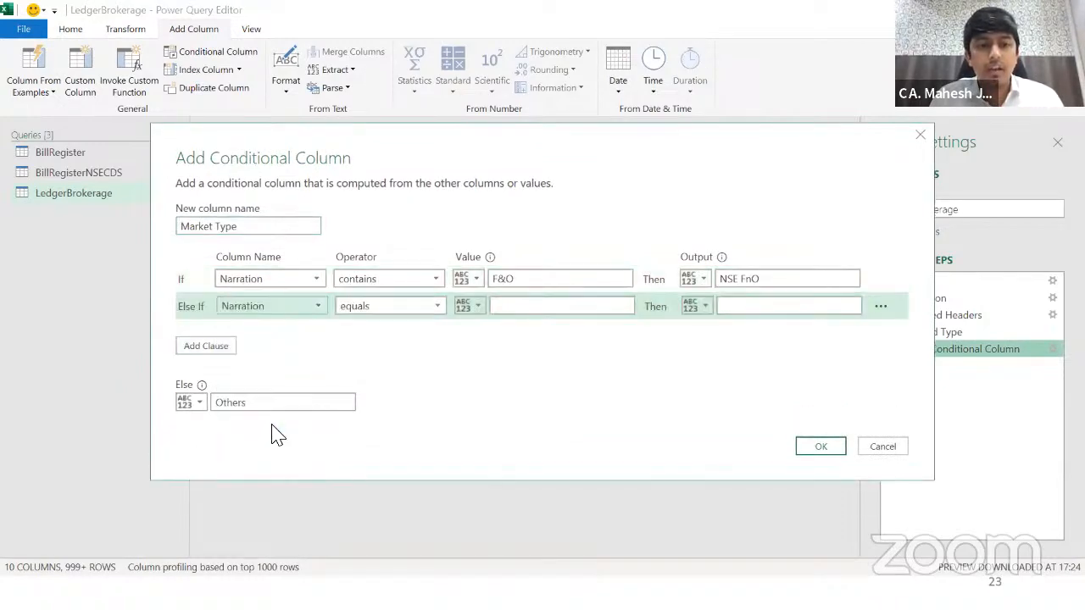
click(377, 312)
click(392, 358)
click(513, 312)
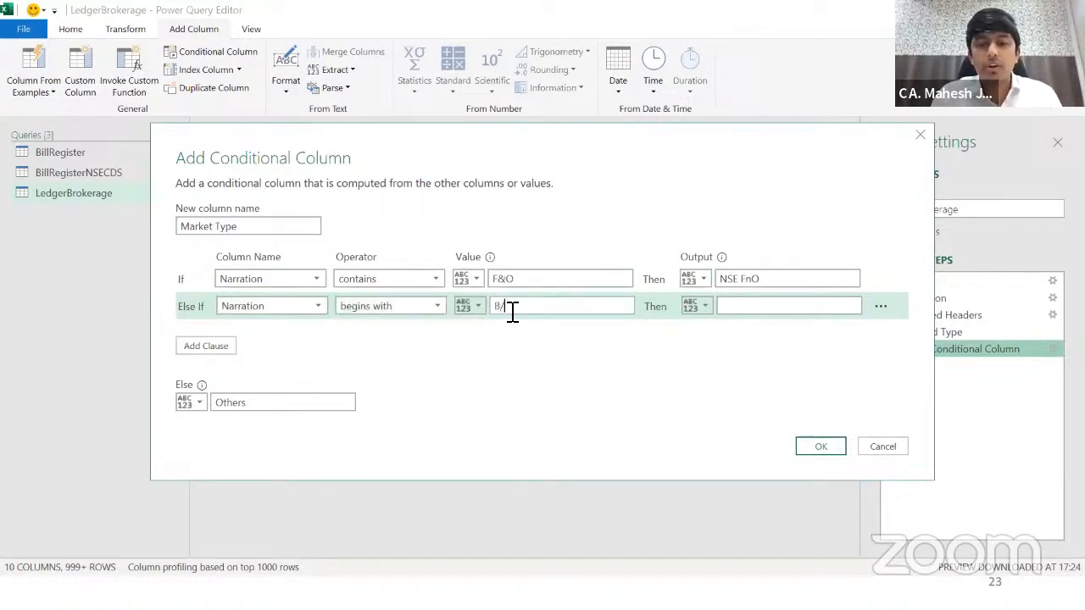
drag(526, 156, 516, 384)
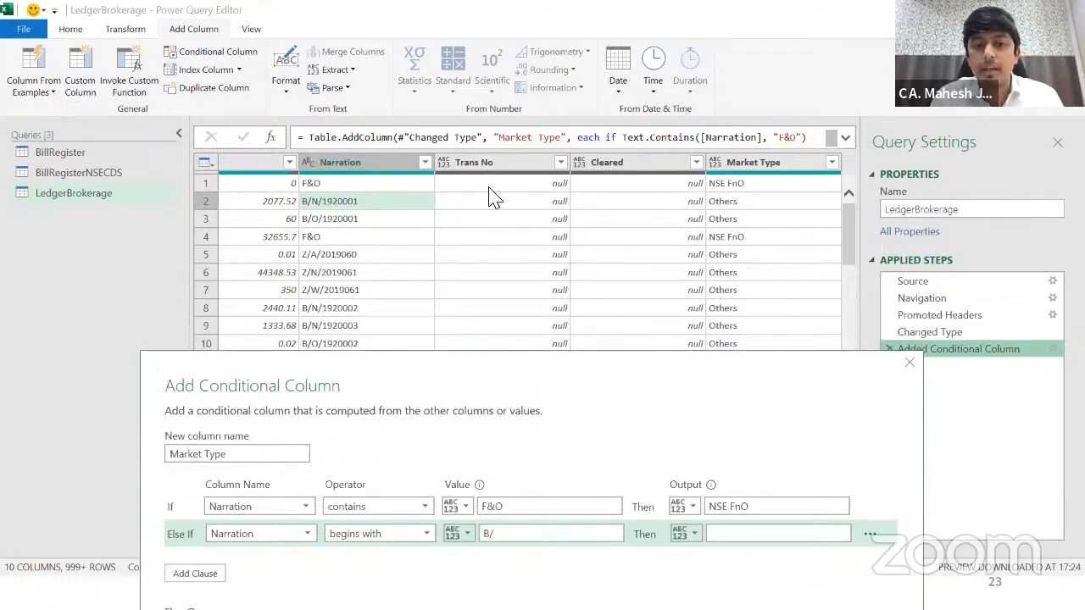
click(704, 293)
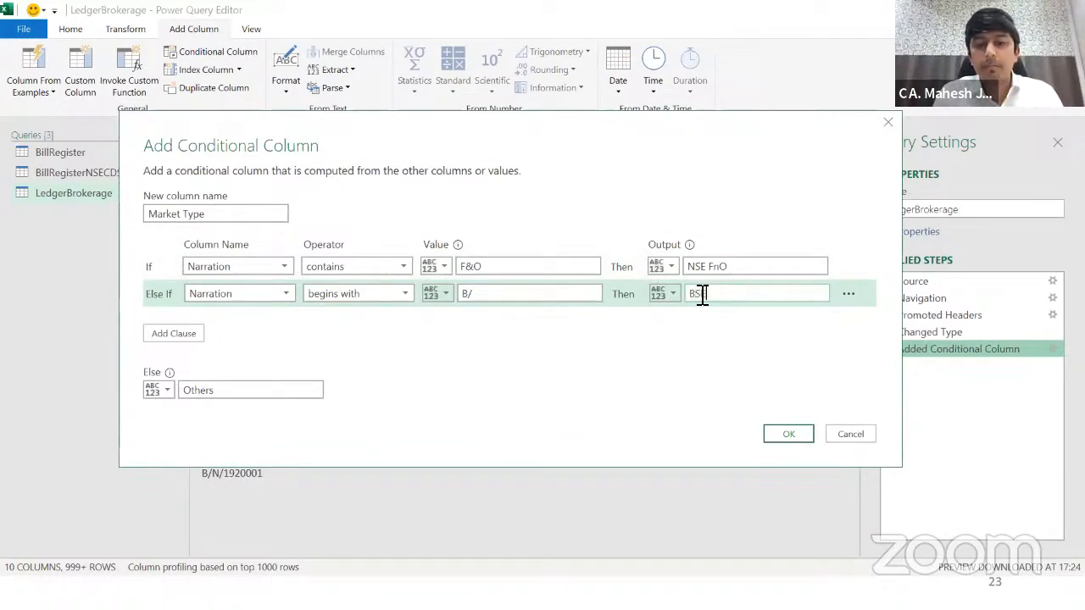
text(BSE)
Step: Add a rule where Narration beginning with Z/ gives NSE
click(178, 335)
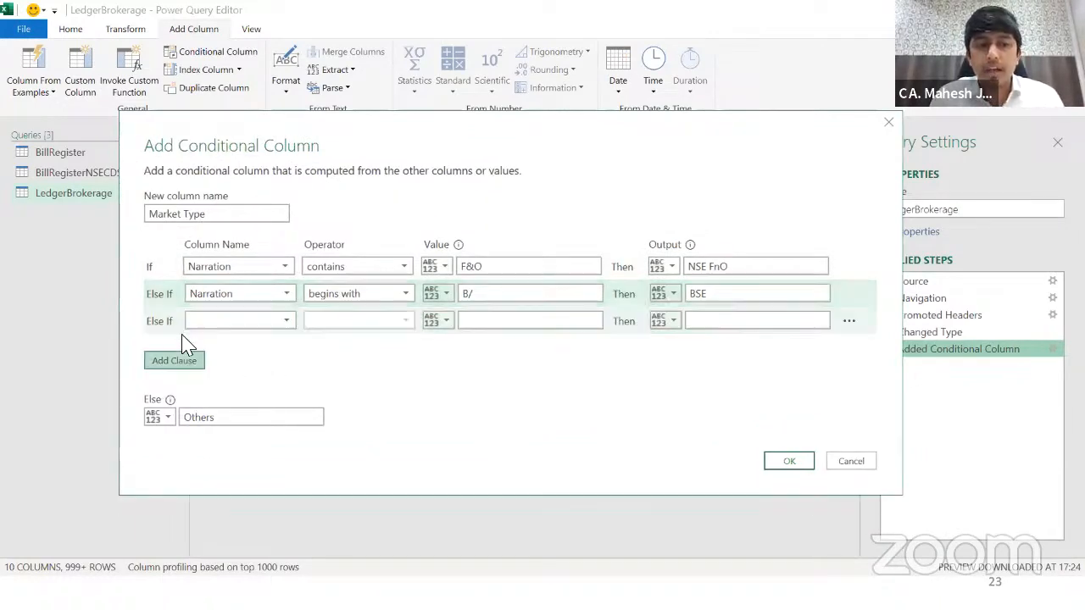
click(268, 324)
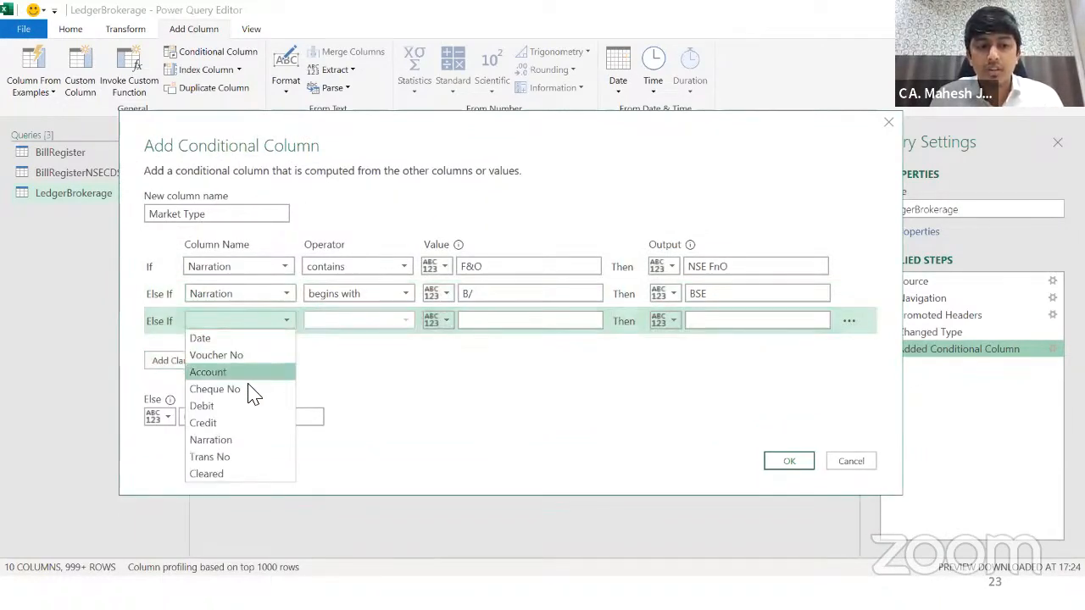
click(246, 440)
click(360, 327)
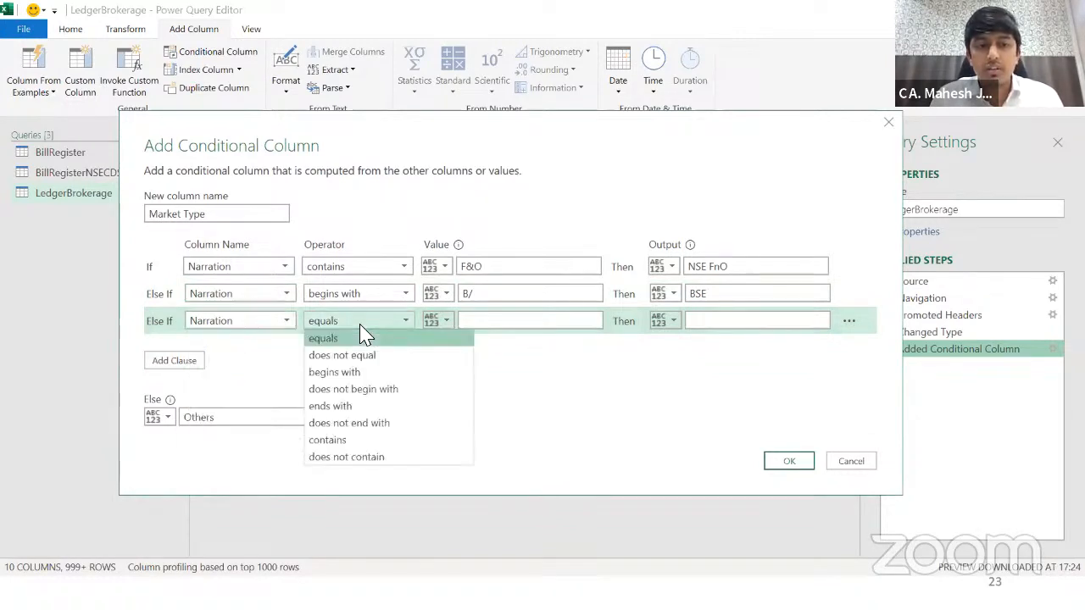
click(357, 374)
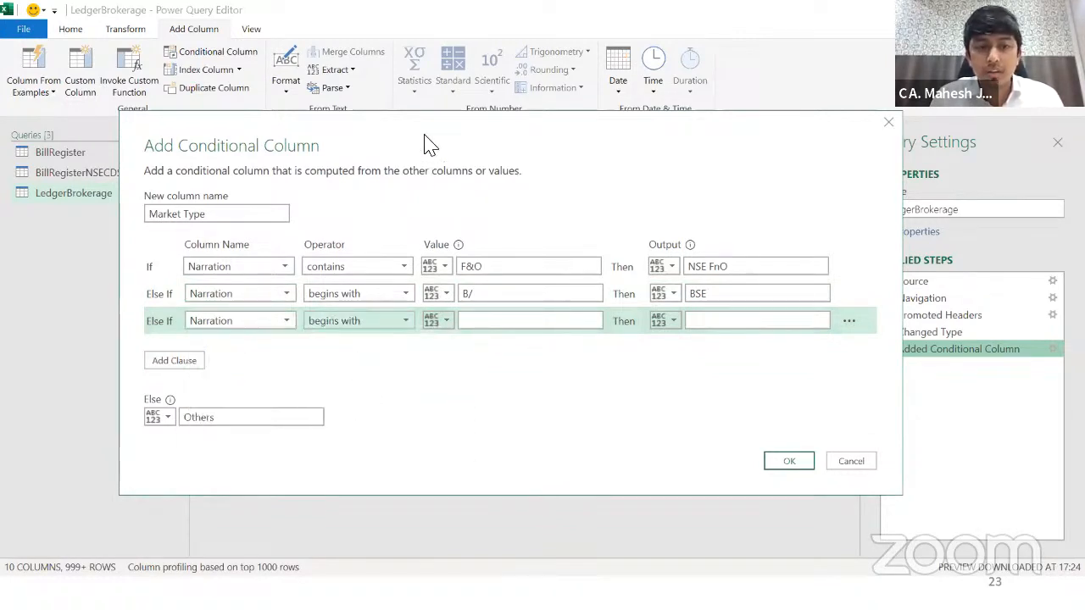
drag(430, 144, 487, 137)
click(513, 335)
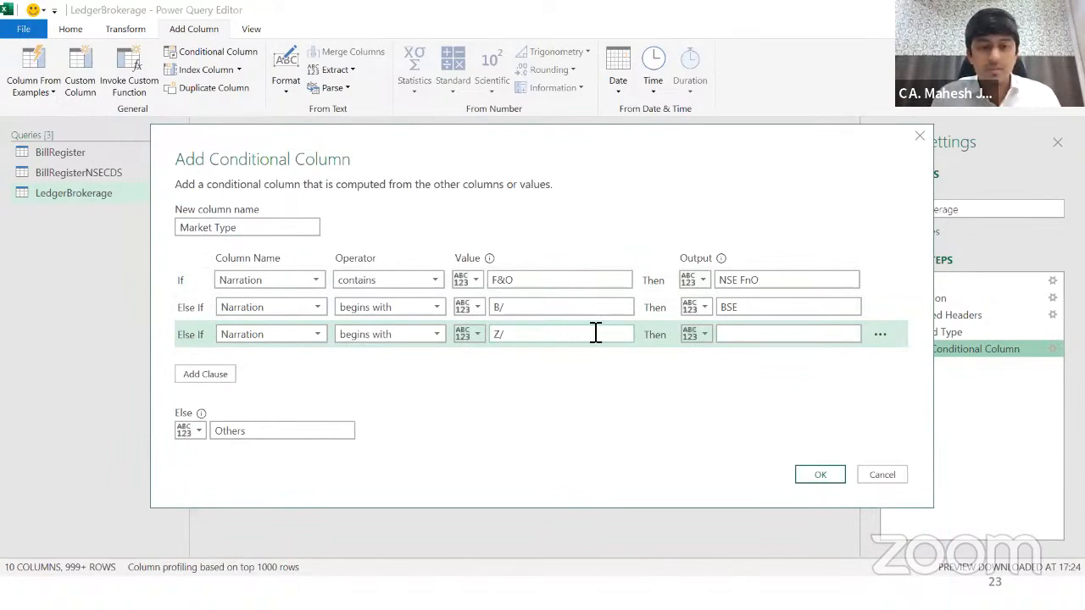
click(773, 338)
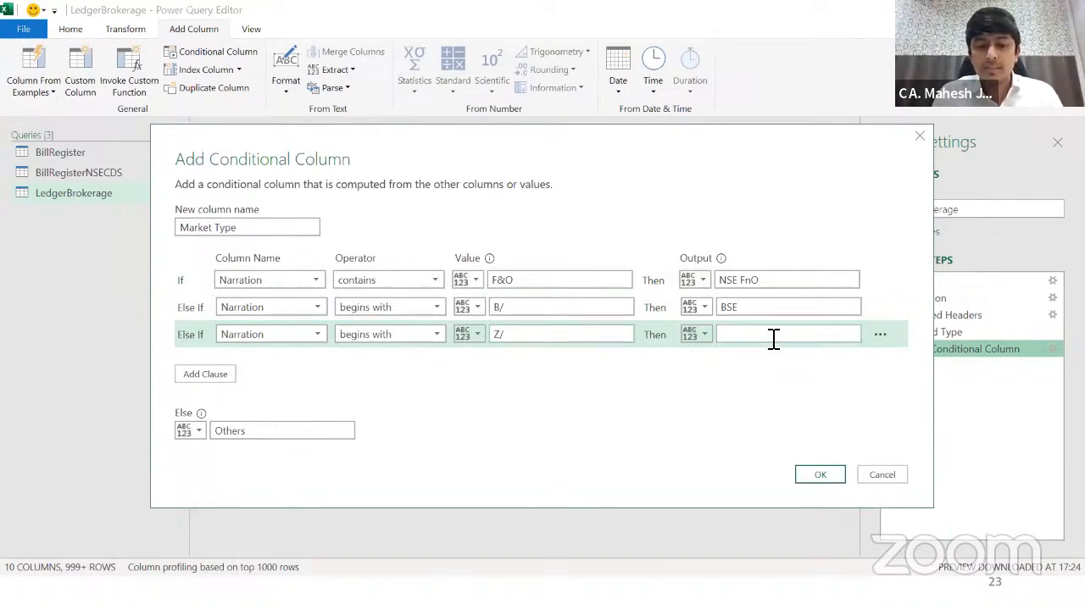
Step: Add a rule where Narration containing CDS gives NSE CDS
click(214, 376)
click(278, 367)
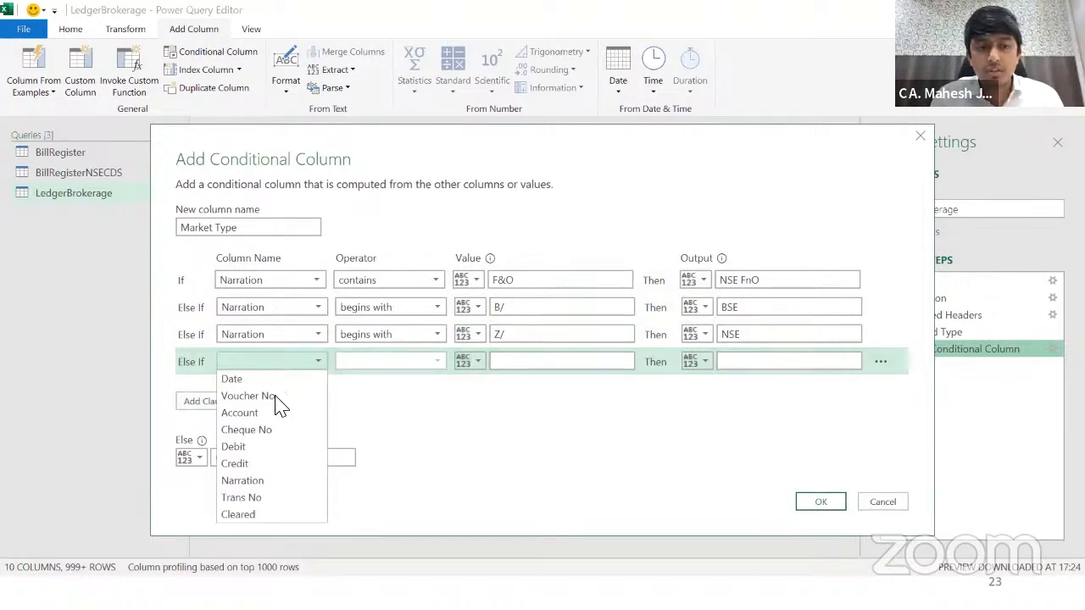
click(268, 482)
click(395, 365)
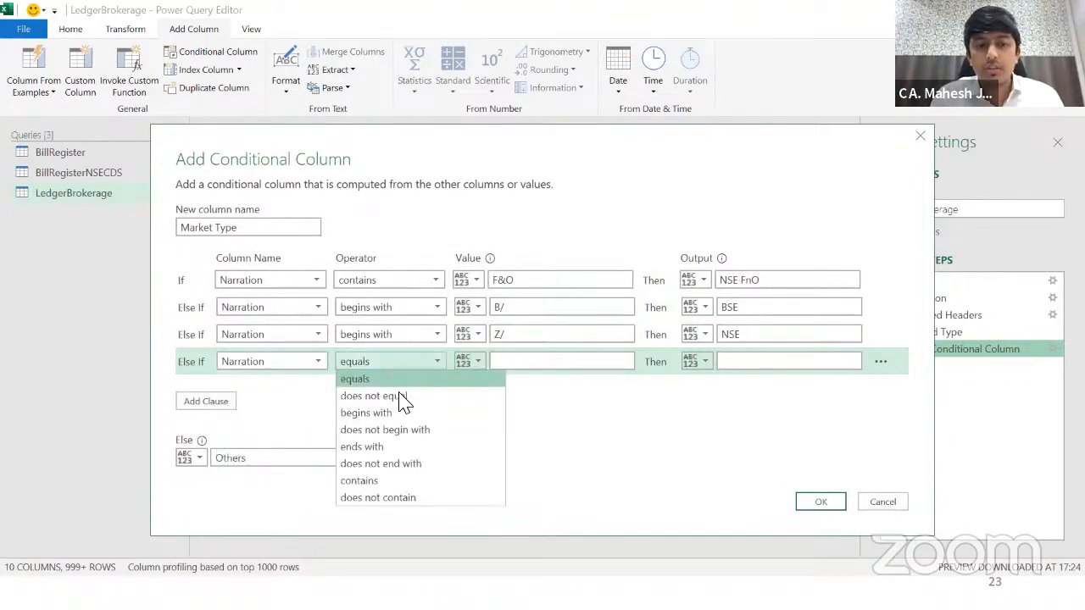
click(404, 482)
click(510, 366)
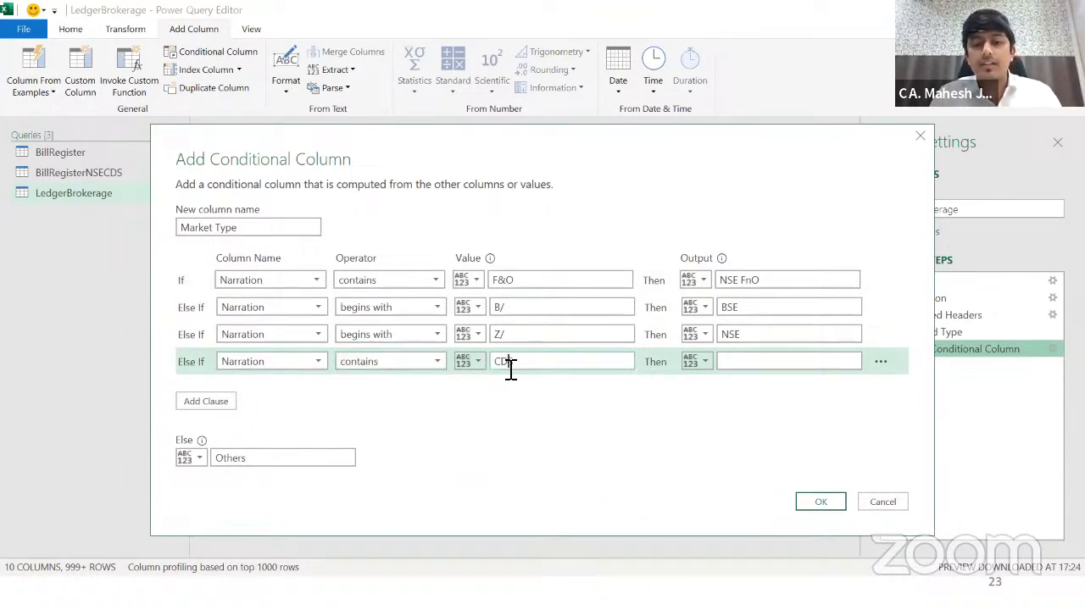
text(NSE CDS)
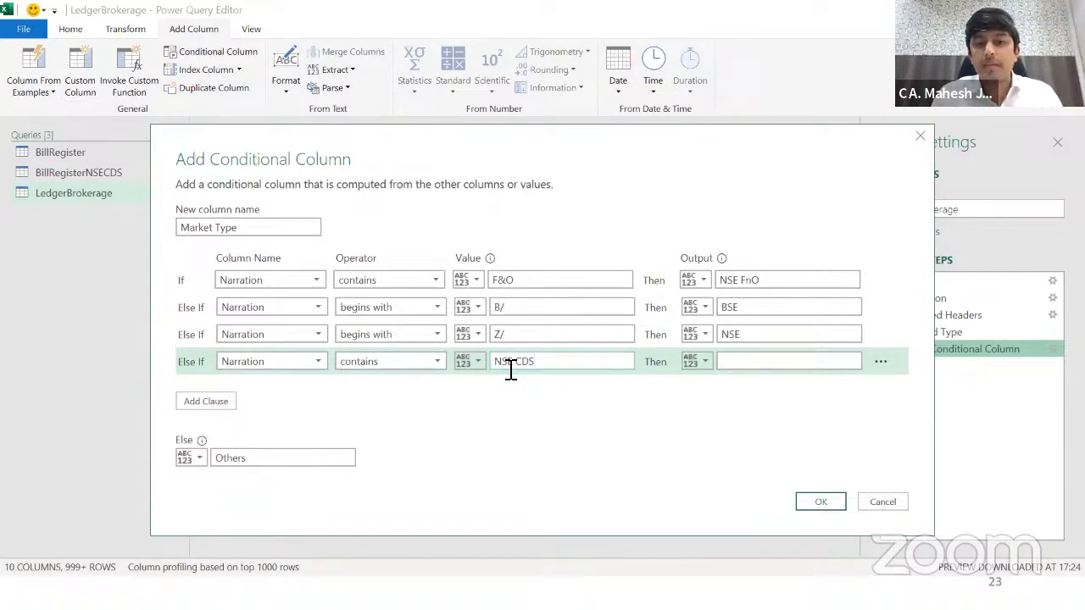
double_click(510, 363)
text(CDS)
click(754, 363)
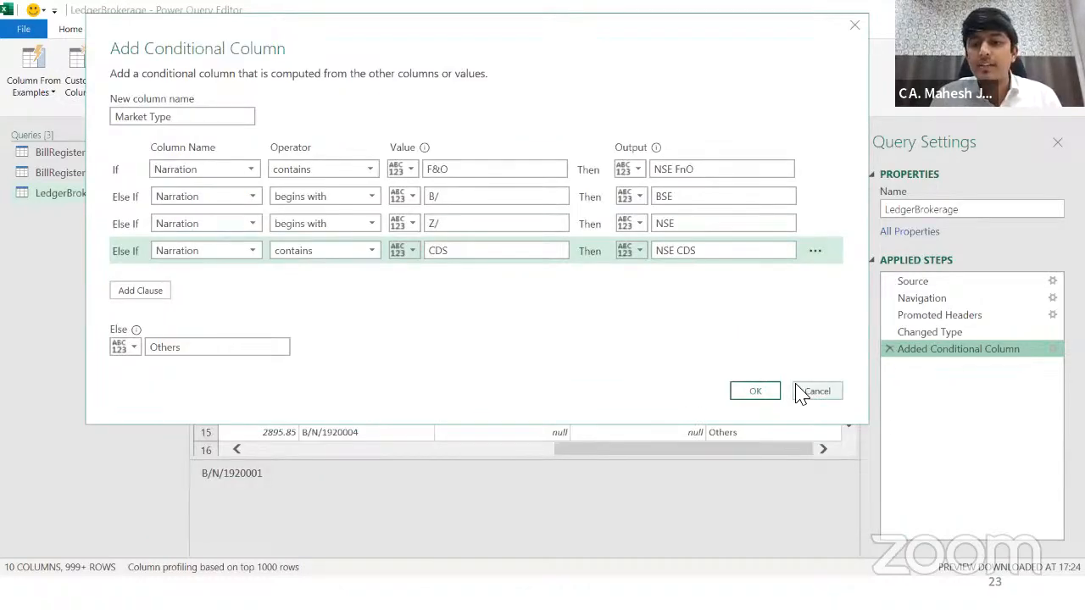
Step: Apply the updated rules and verify Market Type for the B/, F&O and Z/ narrations
click(757, 392)
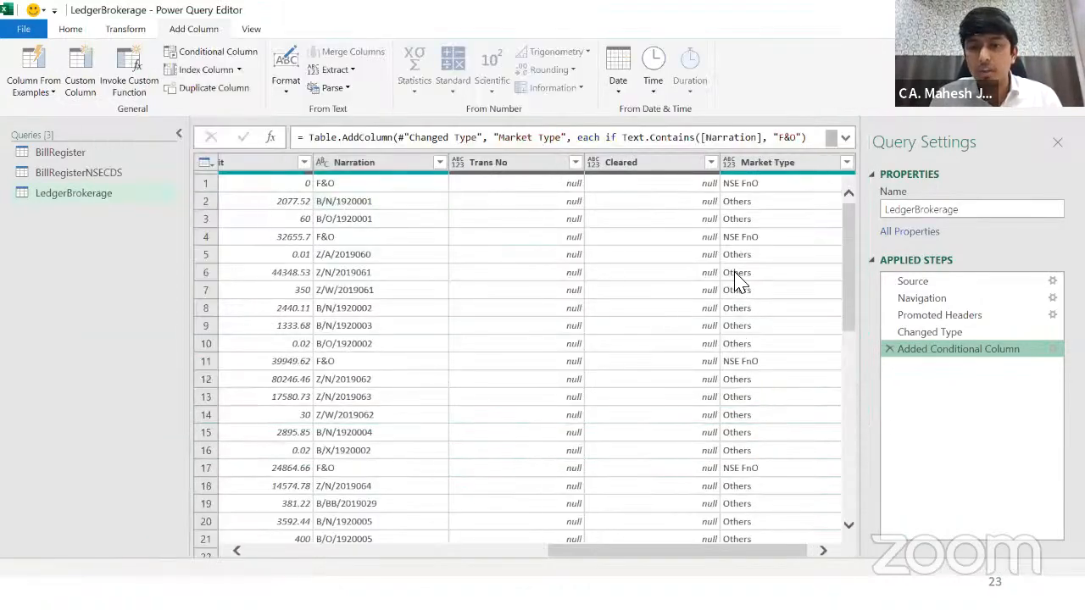
click(746, 199)
click(396, 220)
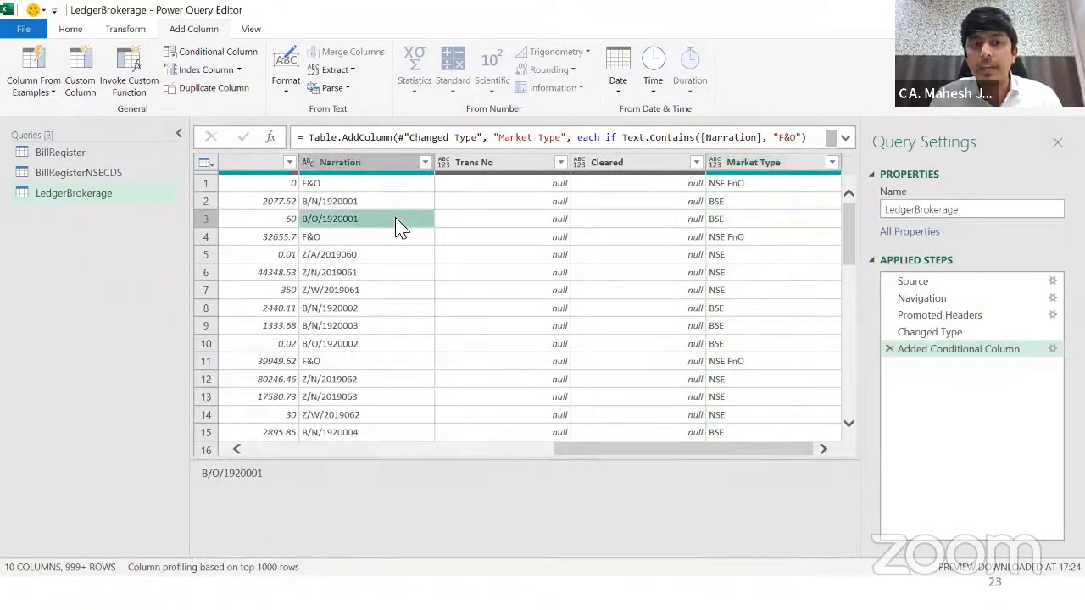
click(733, 234)
click(356, 238)
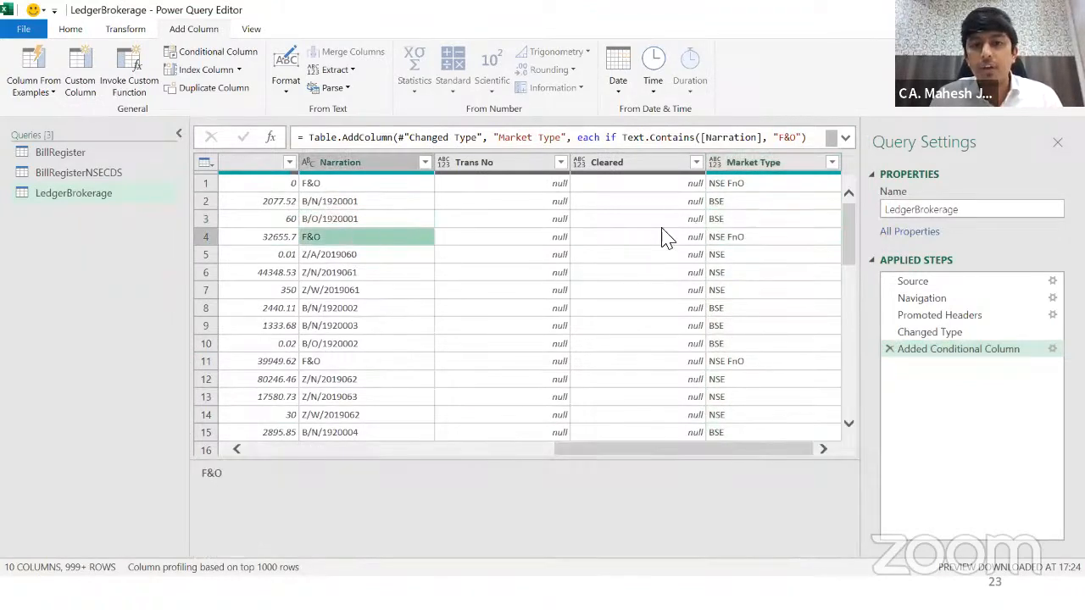
click(737, 240)
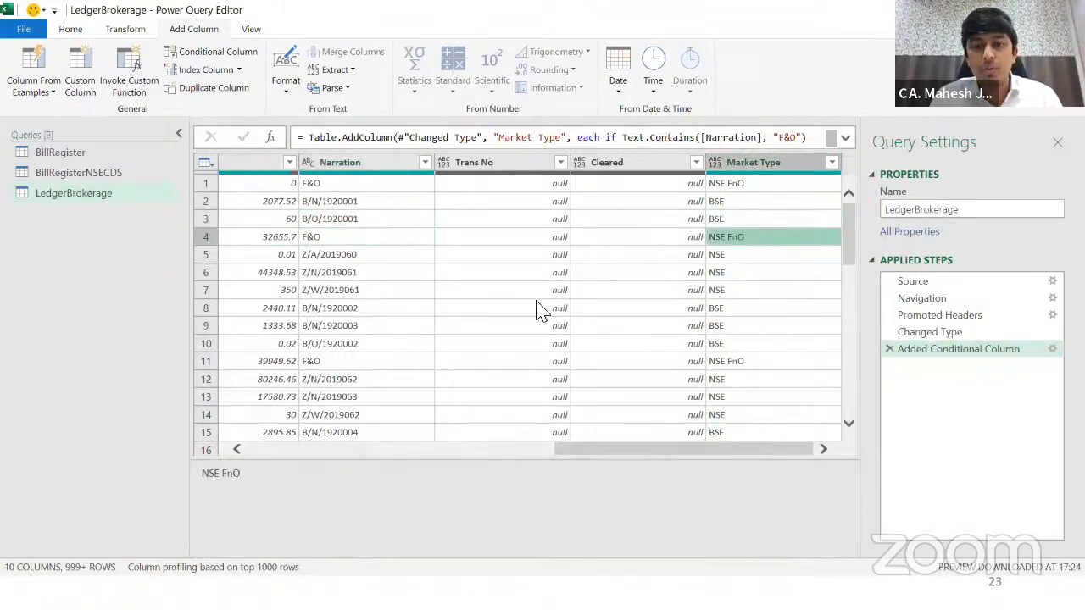
click(349, 254)
click(751, 256)
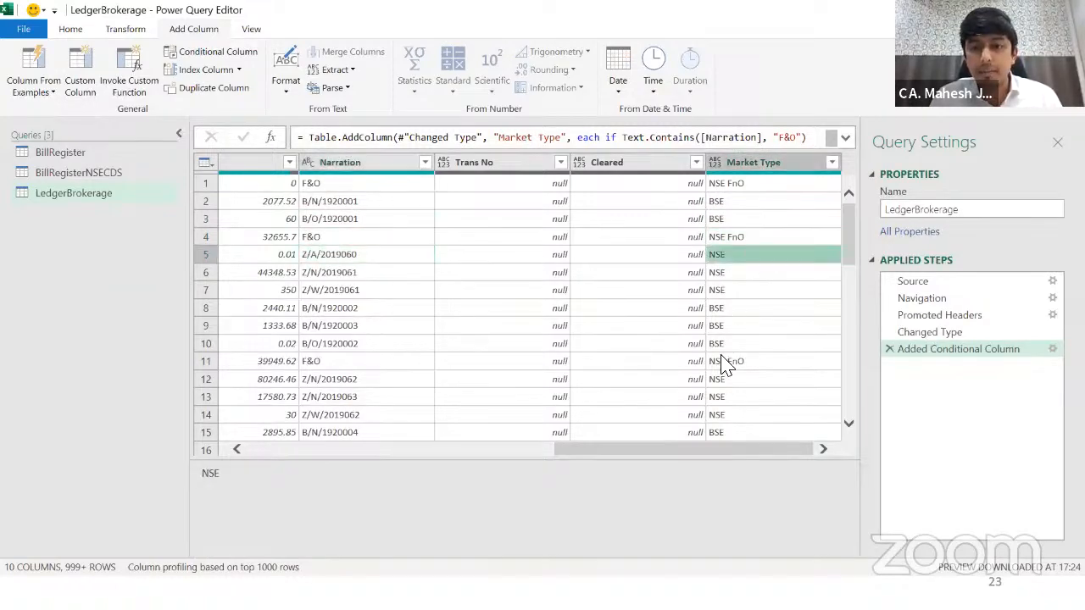
scroll(711, 348, down, 5)
scroll(710, 347, down, 7)
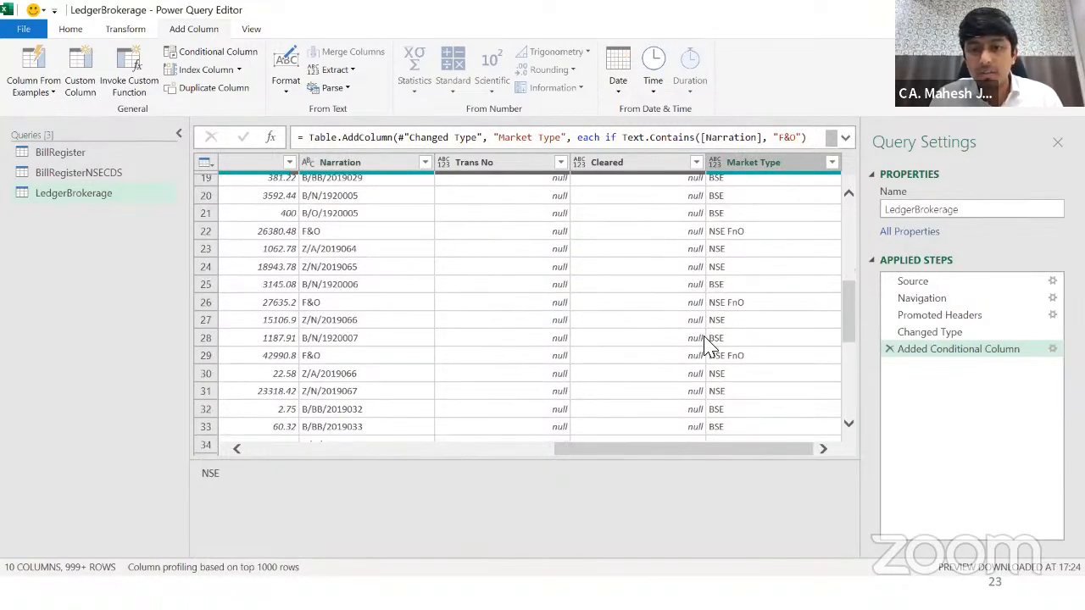
scroll(710, 347, down, 5)
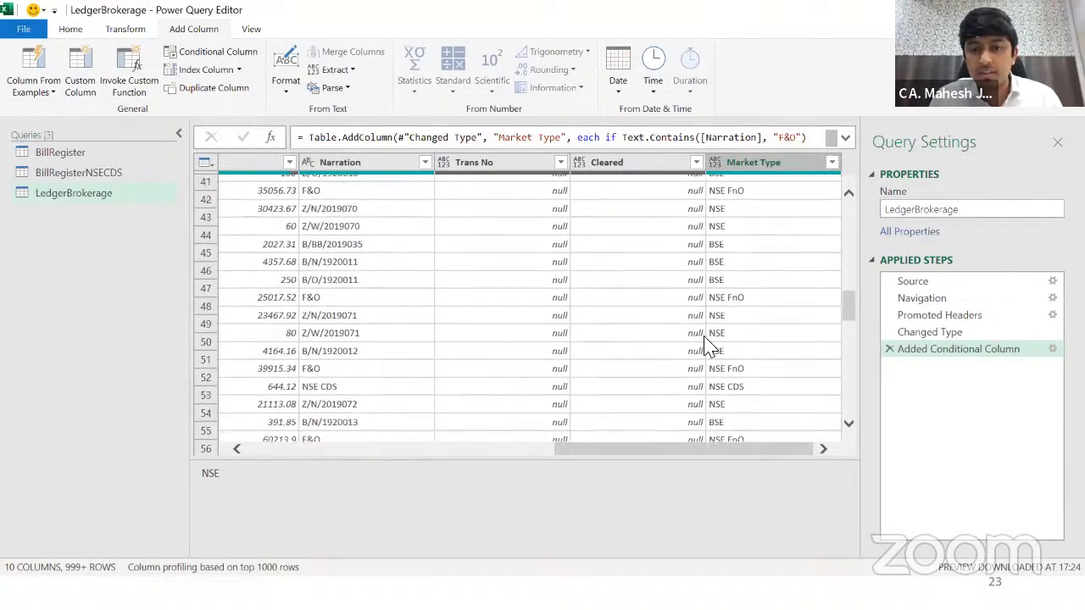
Step: Temporarily filter Market Type to NSE CDS to verify those rows, then remove the filter
click(832, 161)
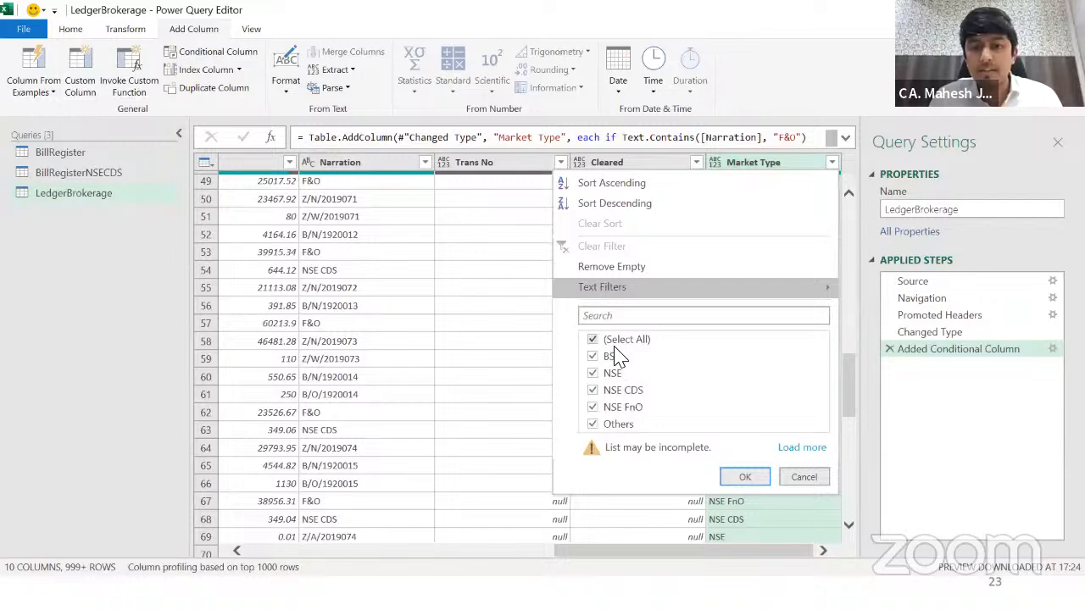
click(612, 344)
click(612, 389)
click(744, 477)
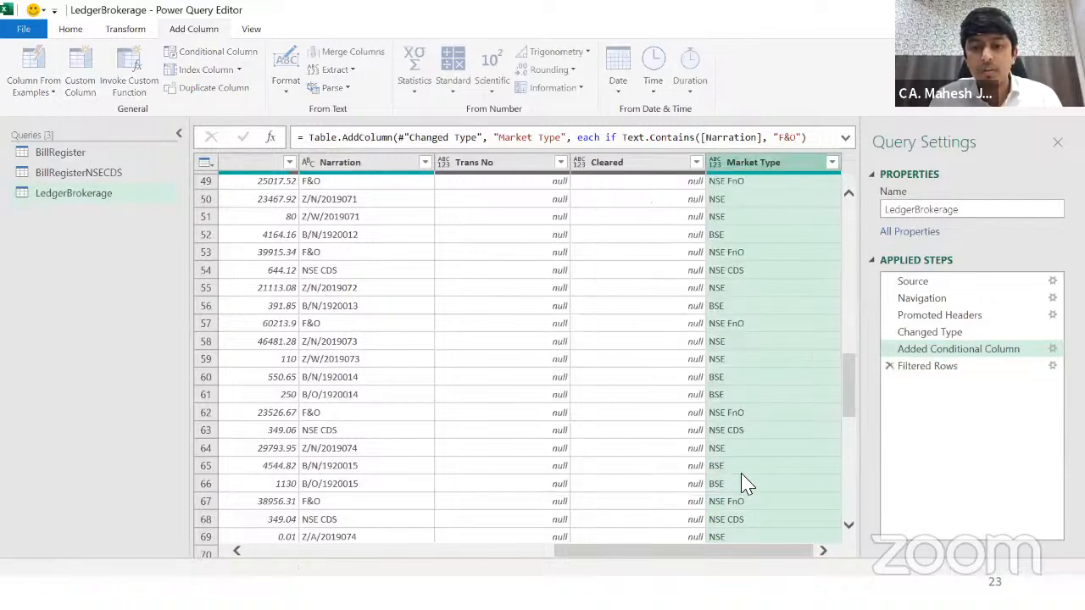
click(376, 188)
click(390, 272)
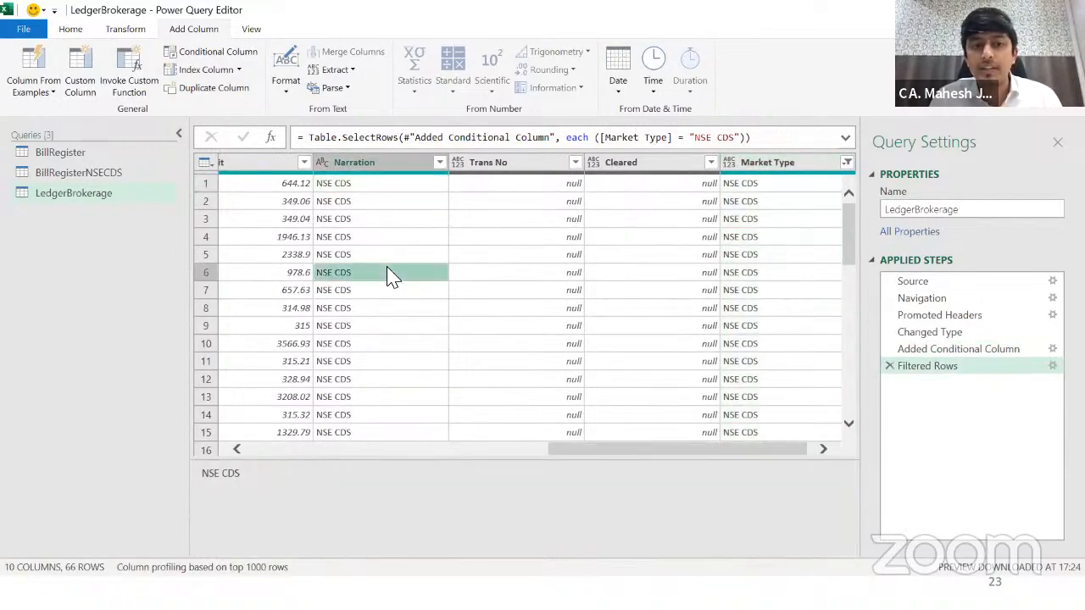
click(889, 365)
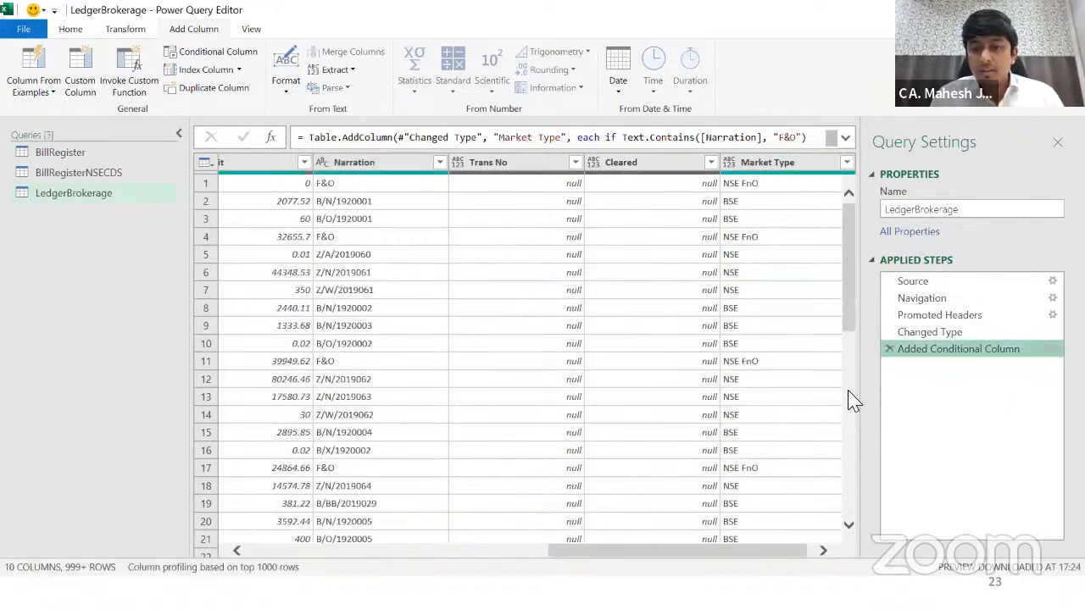
click(731, 327)
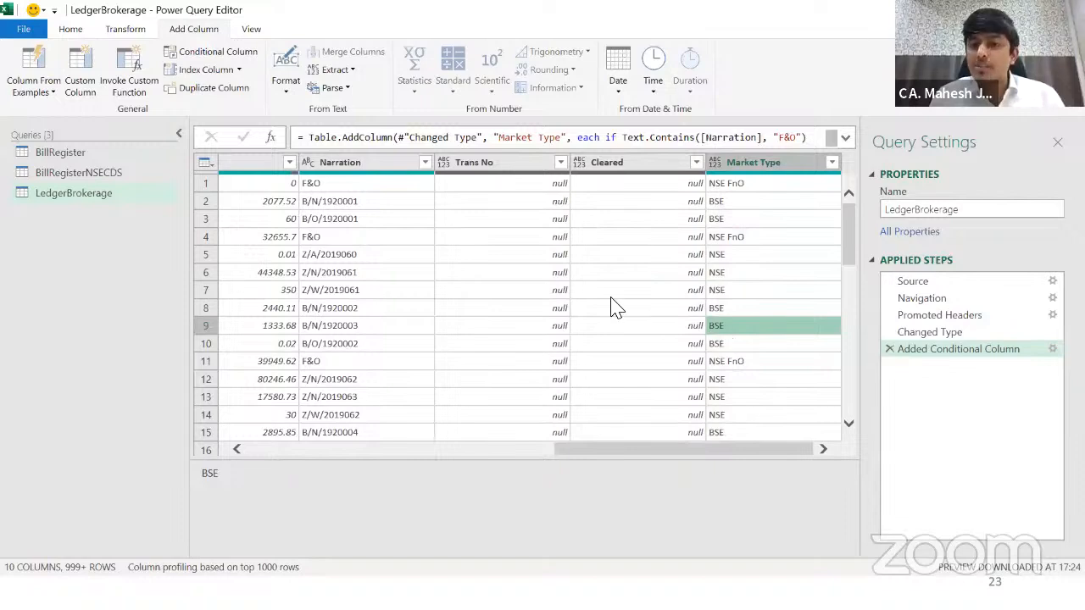
Step: Recheck the Market Type values, then Close & Load the query to Excel
click(74, 195)
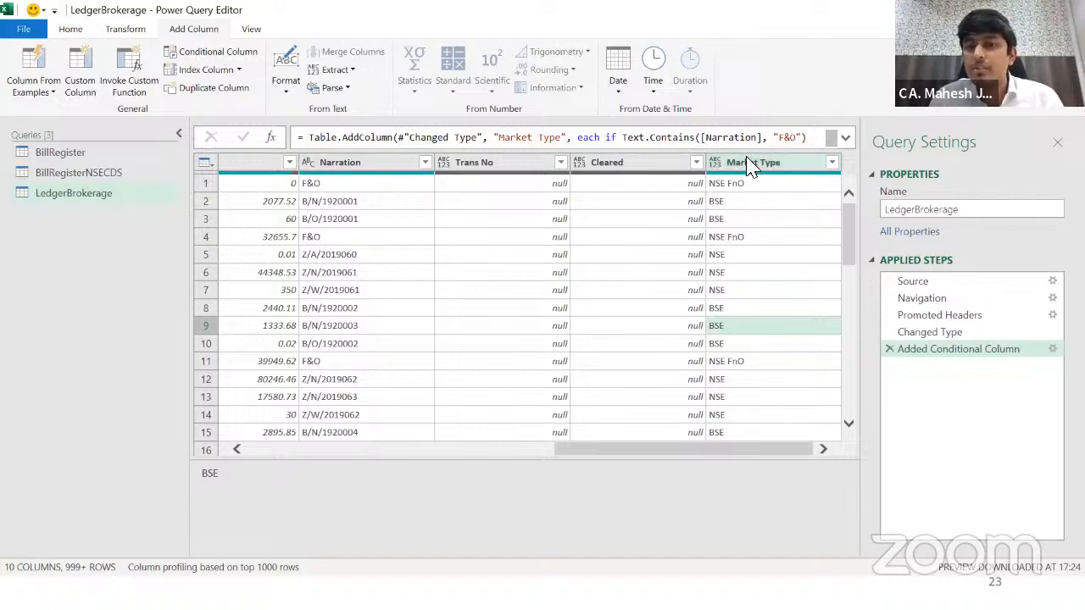
click(744, 221)
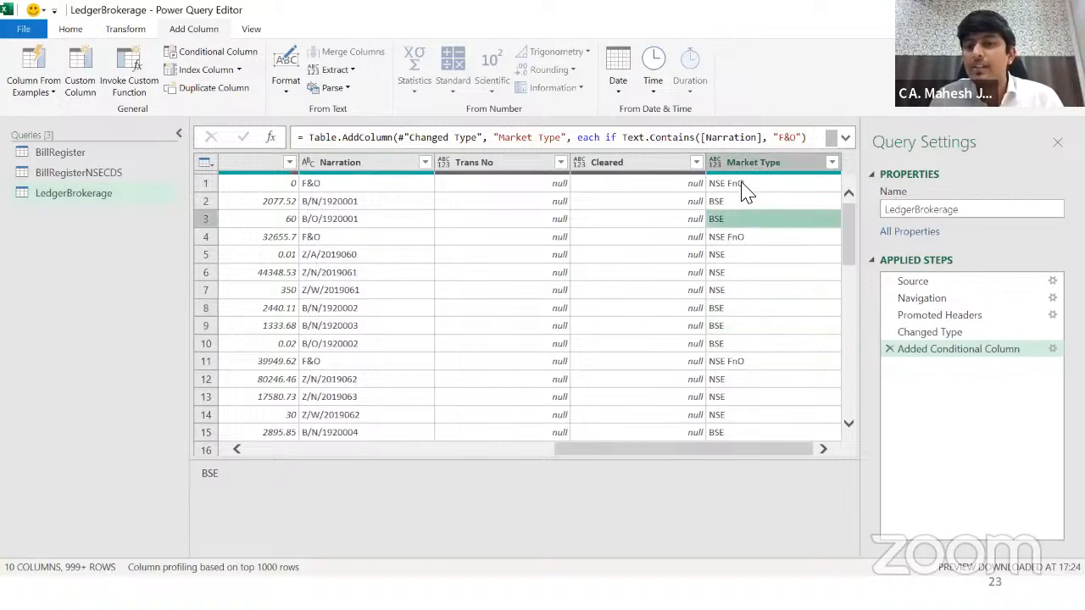
click(747, 183)
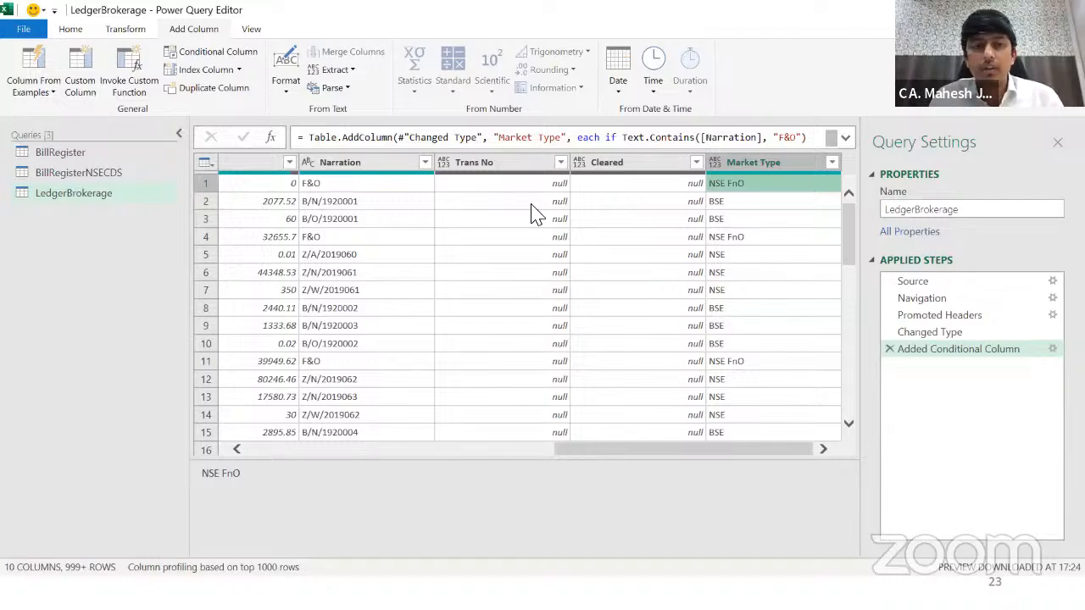
click(70, 29)
click(21, 59)
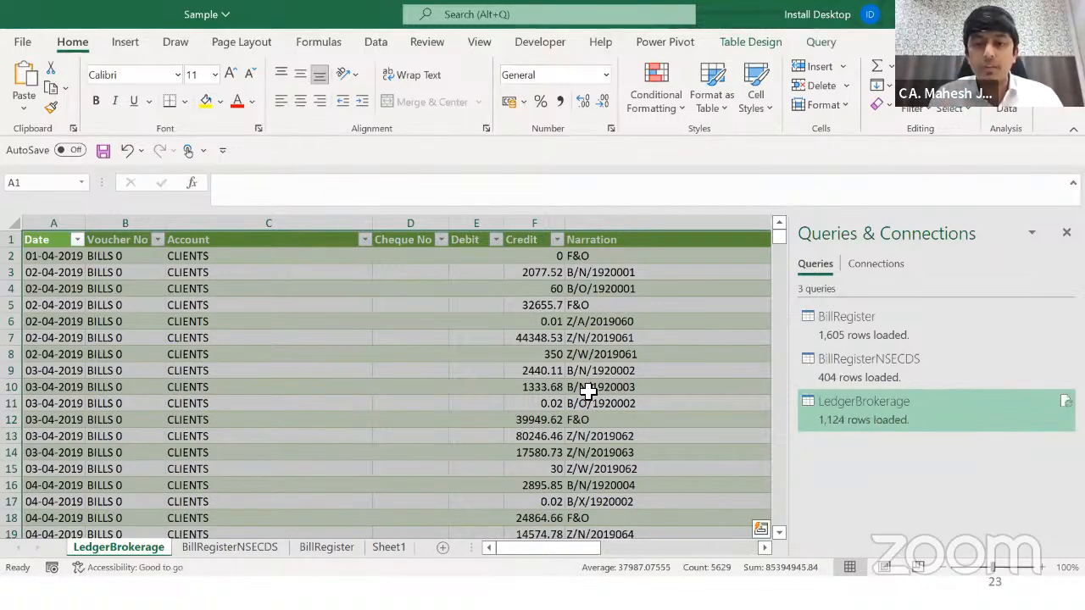
Step: Move across the loaded table to the top of the Market Type column
click(577, 370)
key(ctrl+Right)
key(Right)
key(Right)
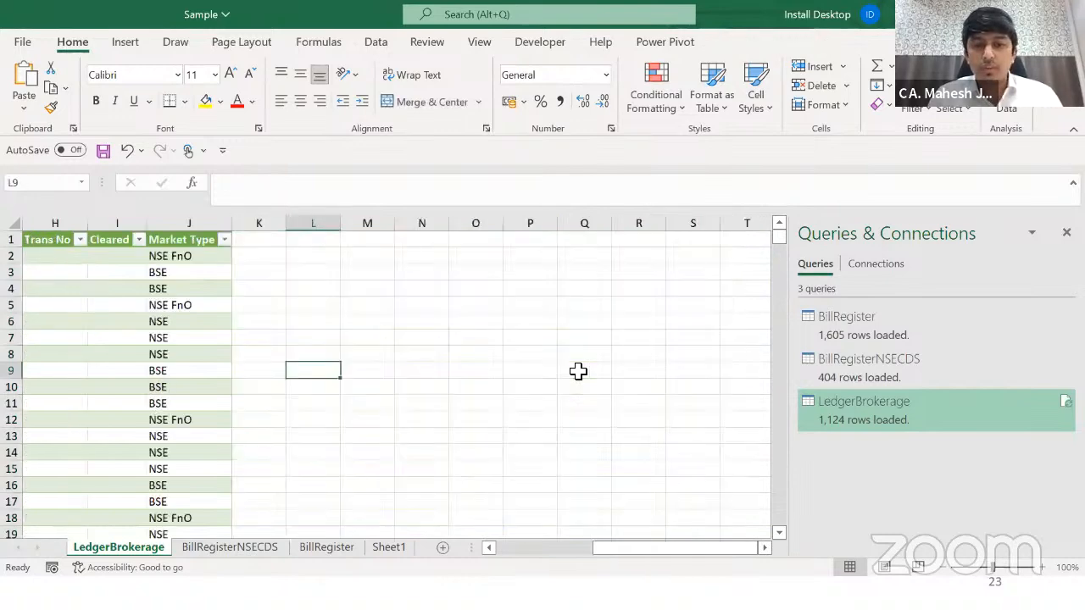
key(Left)
key(Left)
key(Left)
key(Left)
key(Left)
key(Right)
key(Right)
key(Right)
key(Right)
key(Left)
key(ctrl+Up)
key(Down)
Step: Select the Market Type values to the last row, then switch to the Months Data folder
key(ctrl+shift+Down)
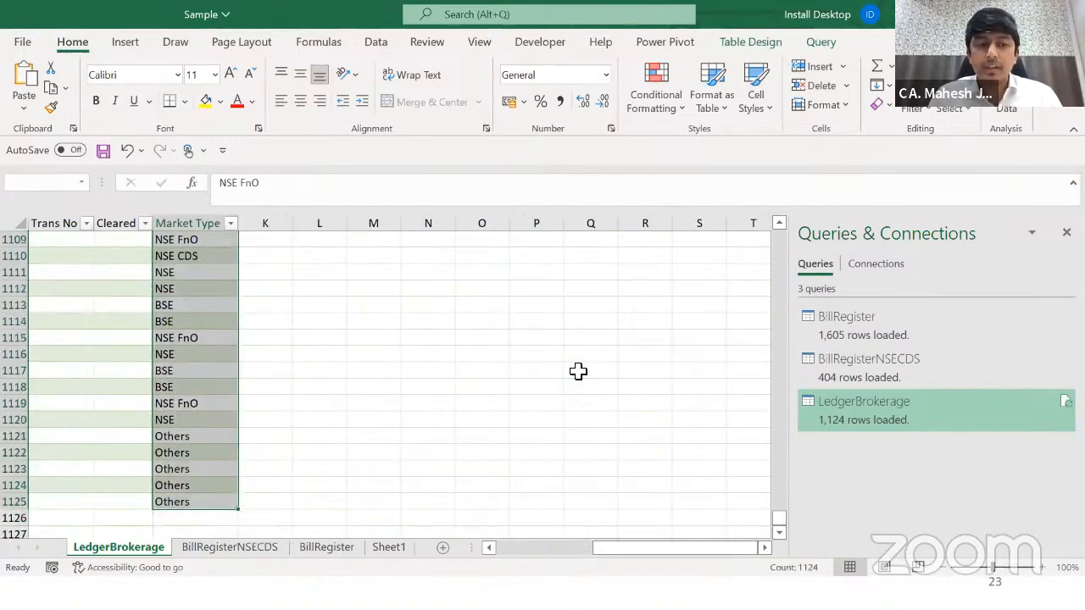
key(ctrl+Up)
key(ctrl+Left)
key(Down)
key(Down)
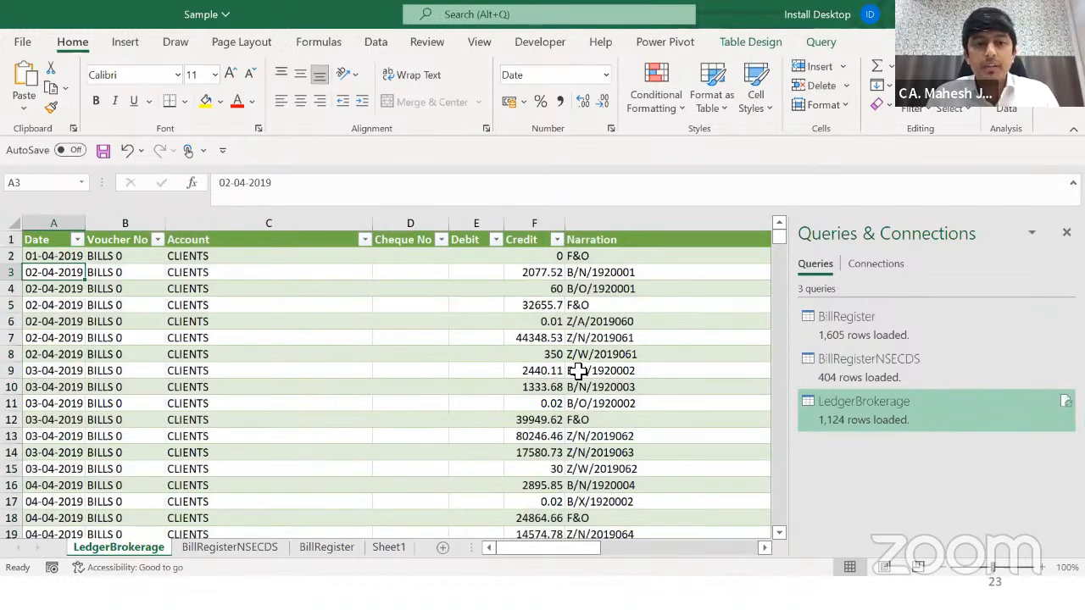
key(alt+Tab)
key(alt+Tab)
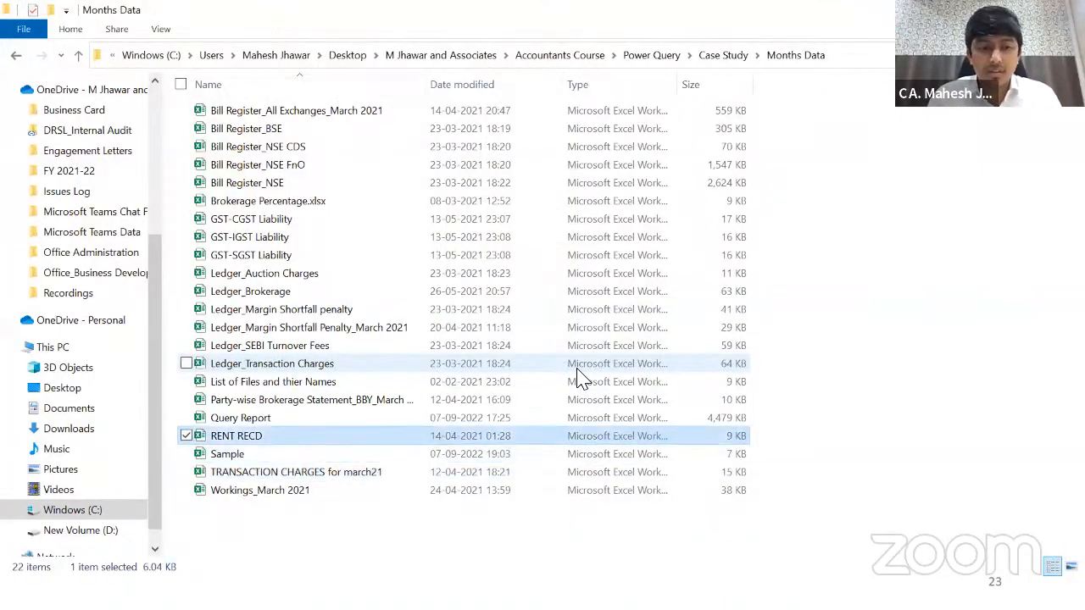
Step: Open Ledger_Brokerage.xlsx and move to its first data rows
key(Up)
key(Up)
key(Up)
key(Up)
key(Up)
key(Up)
key(Up)
key(Up)
key(Return)
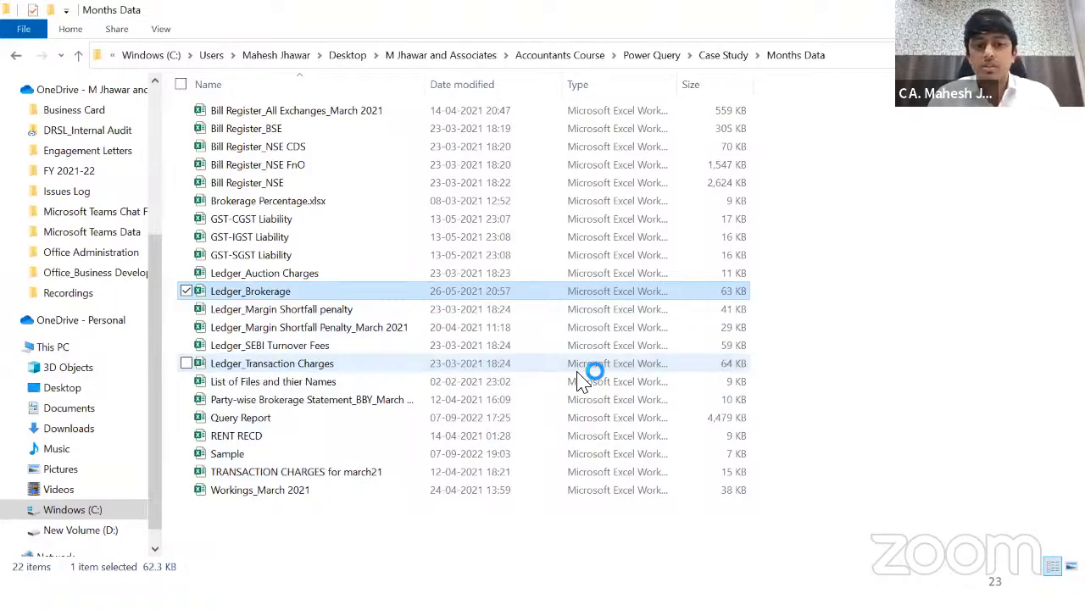
key(Right)
key(Down)
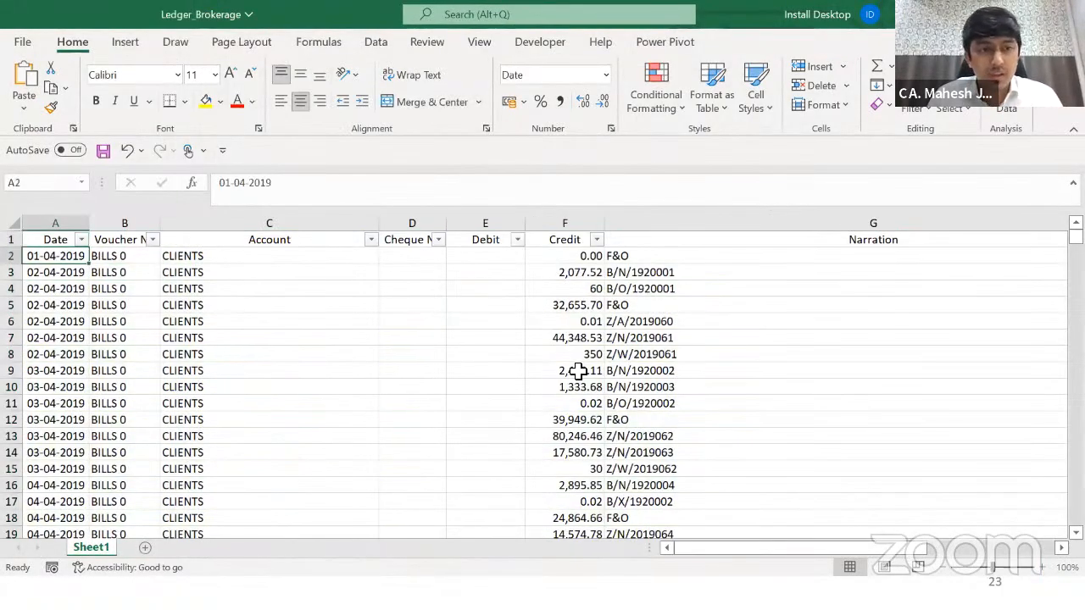
key(alt+Tab)
key(Right)
key(Right)
key(Right)
key(Left)
key(Left)
key(Left)
key(Left)
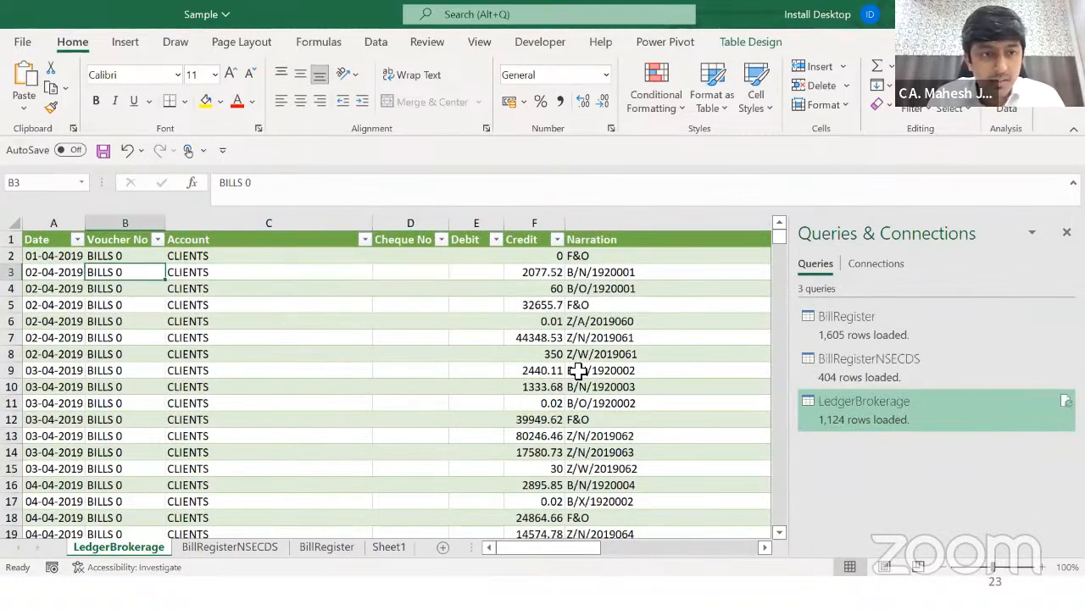
key(shift+Up)
key(shift+Down)
key(Up)
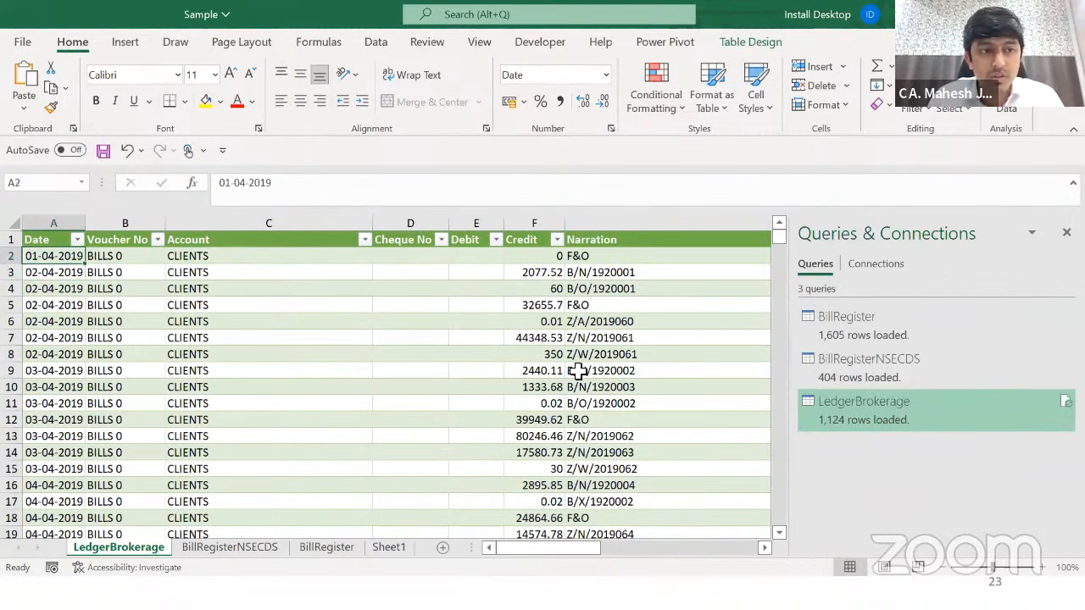
key(shift+Down)
key(shift+Down)
key(shift+Right)
key(shift+Right)
key(shift+Right)
key(shift+Right)
key(shift+Right)
key(shift+Right)
key(shift+Right)
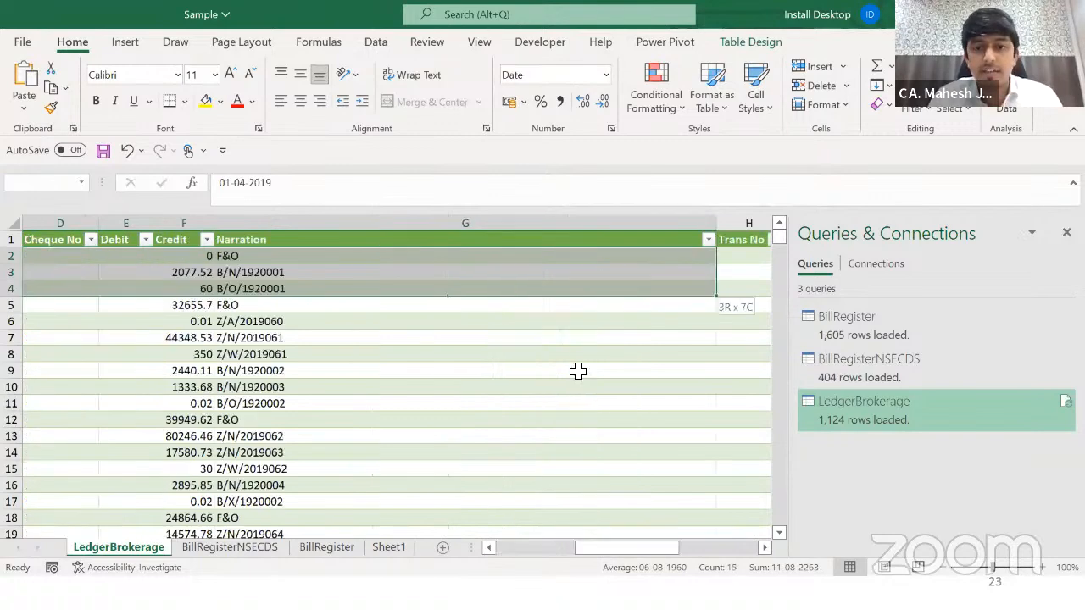
key(shift+Left)
key(shift+Left)
key(shift+Left)
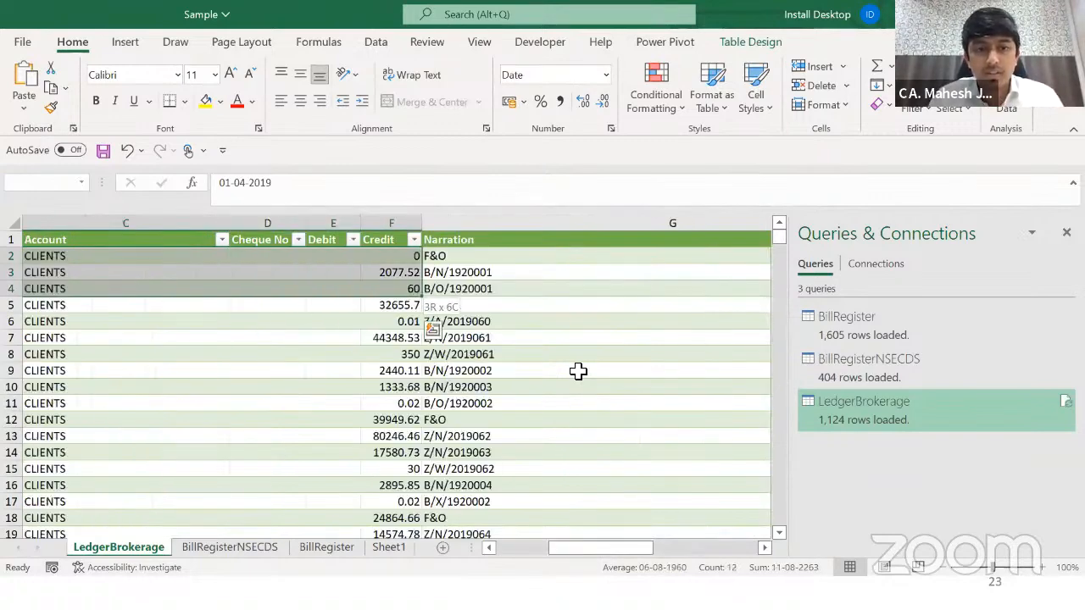
Step: Select rows 2 to 4 and delete them
key(alt+Tab)
key(Down)
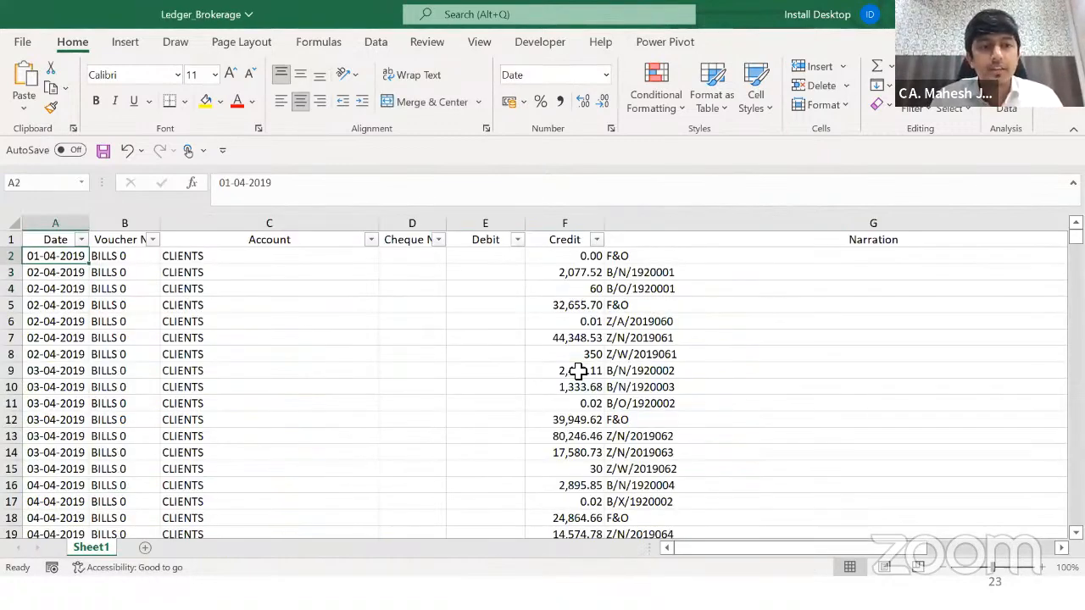
key(Up)
key(shift+space)
key(shift+Down)
key(shift+Down)
key(ctrl+minus)
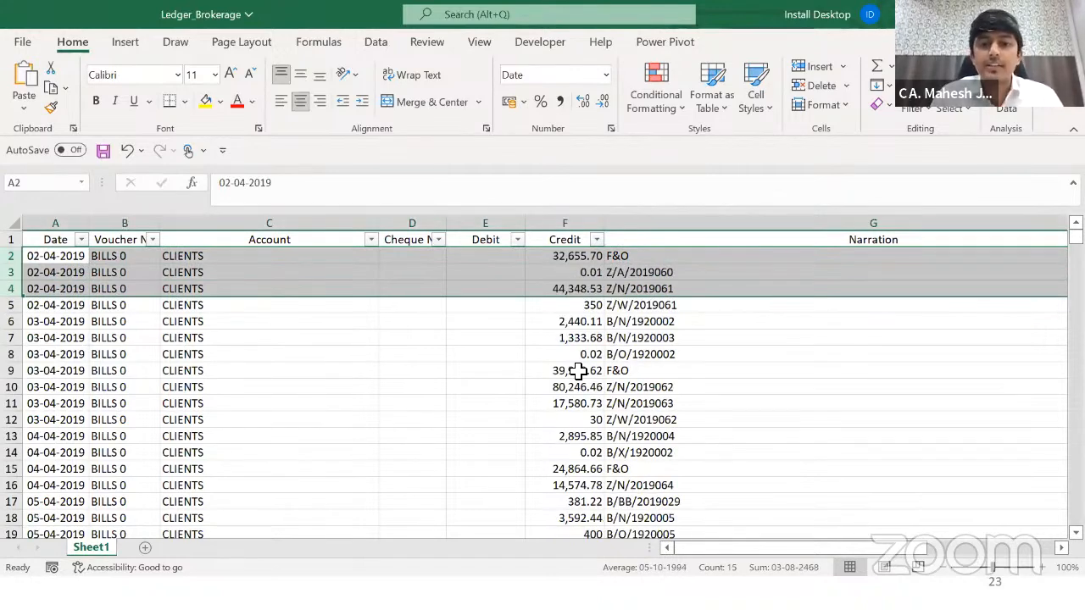
Step: Save and close the Ledger_Brokerage workbook
key(Up)
key(ctrl+s)
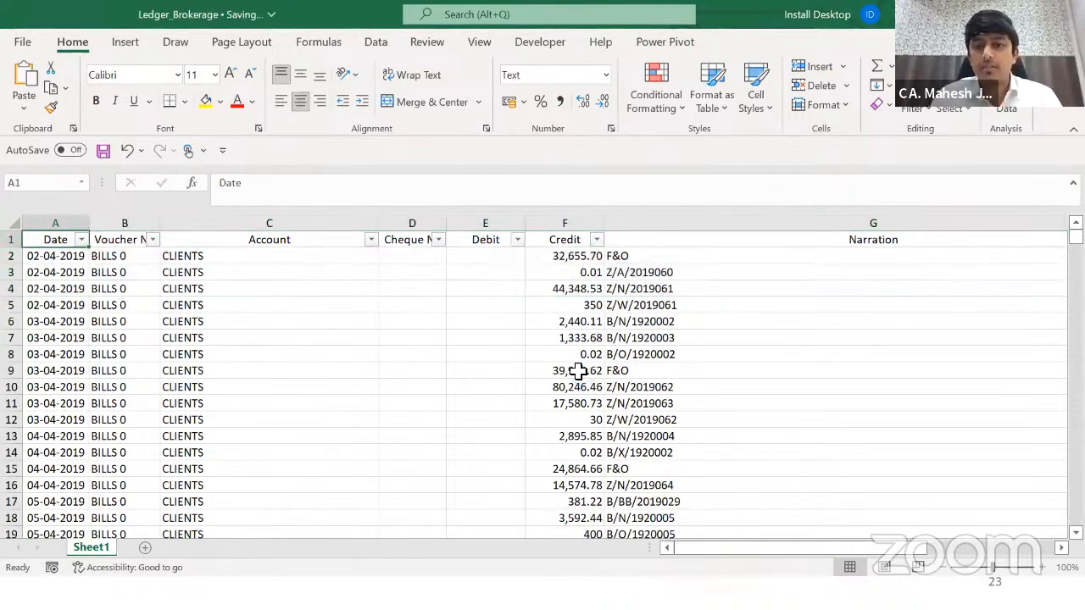
key(alt+space)
key(c)
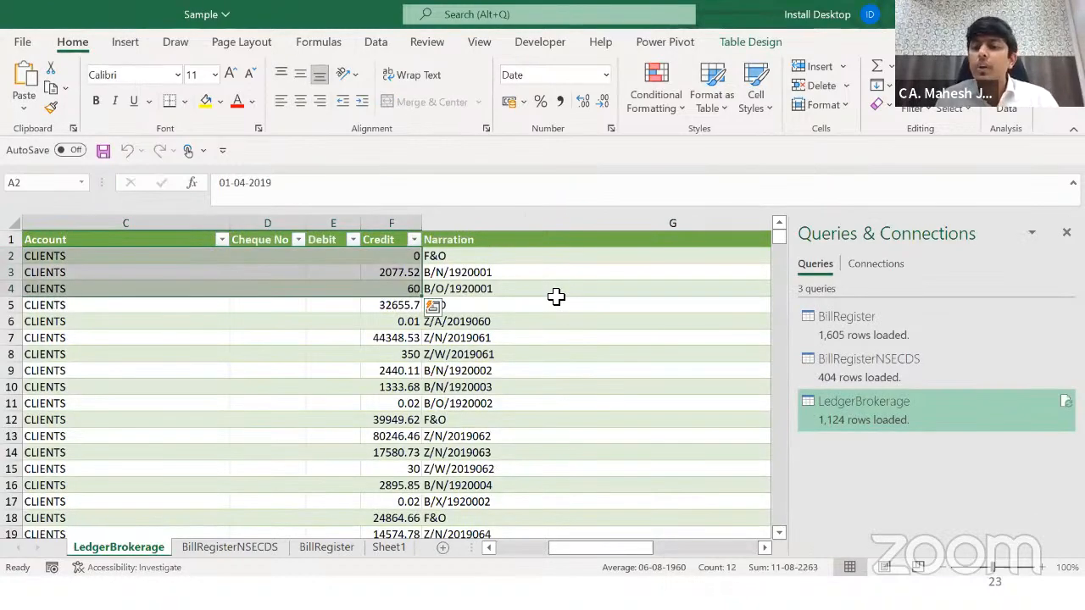
Step: Clear the table selection and return to the start of the LedgerBrokerage table
click(556, 293)
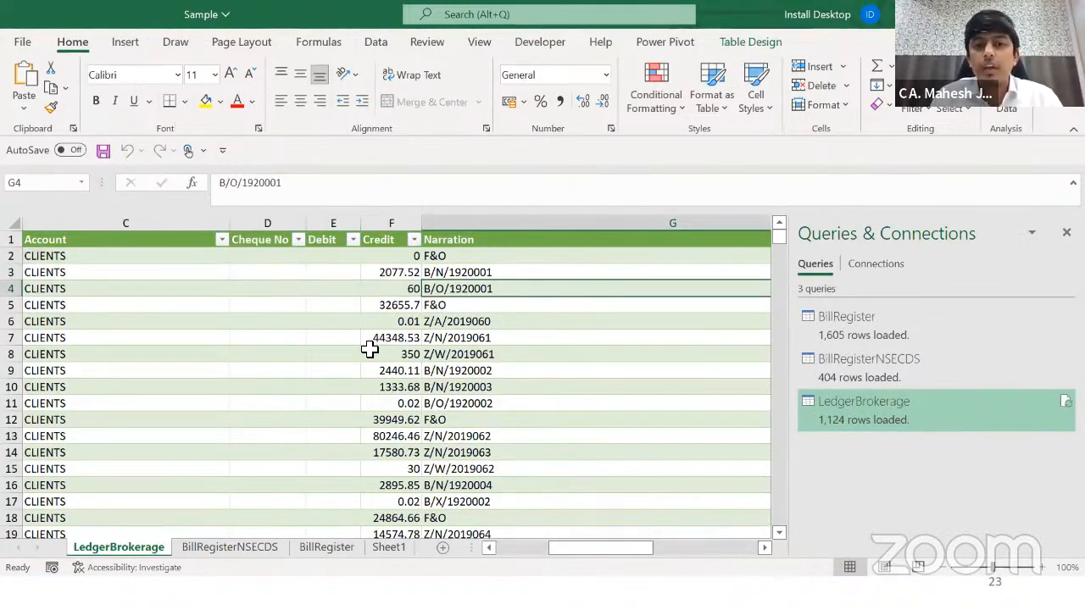
click(320, 338)
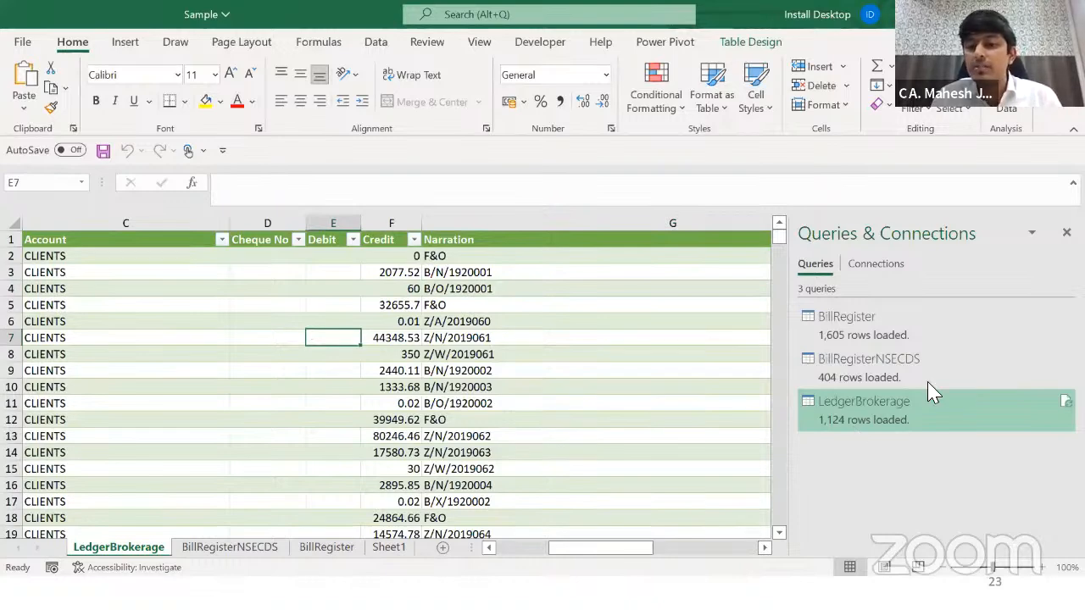
key(ctrl+Left)
key(ctrl+Home)
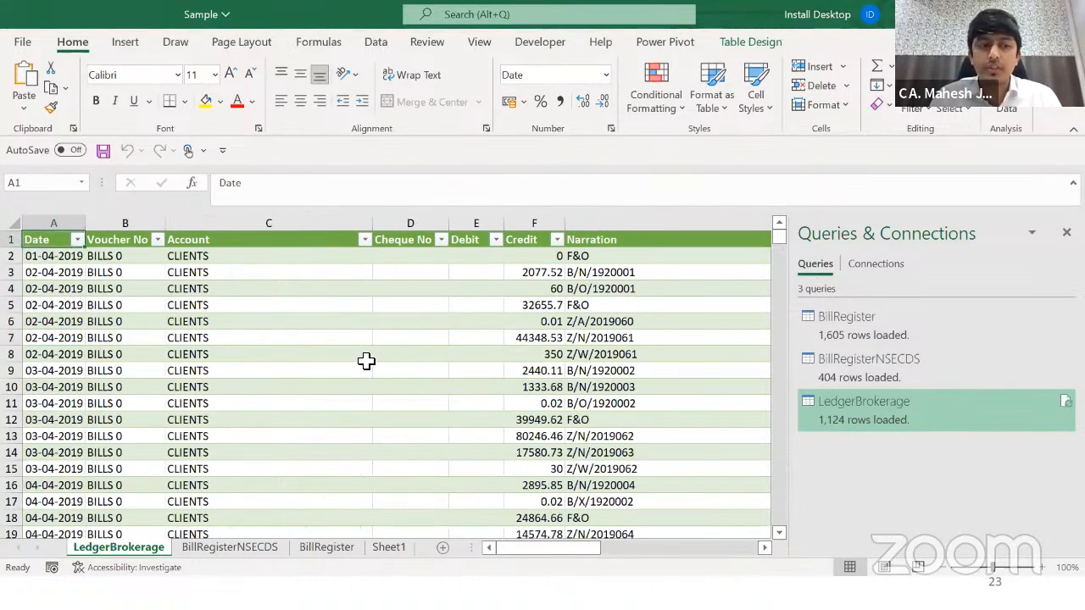
click(300, 341)
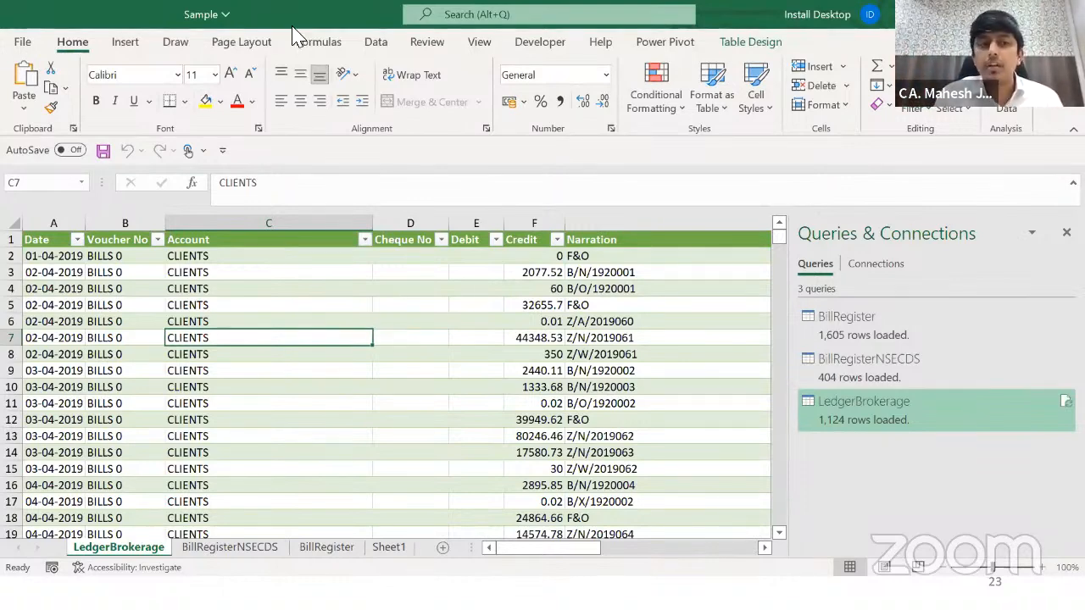
Step: Run Refresh All from the Data tab to reload every query from the edited source
click(374, 44)
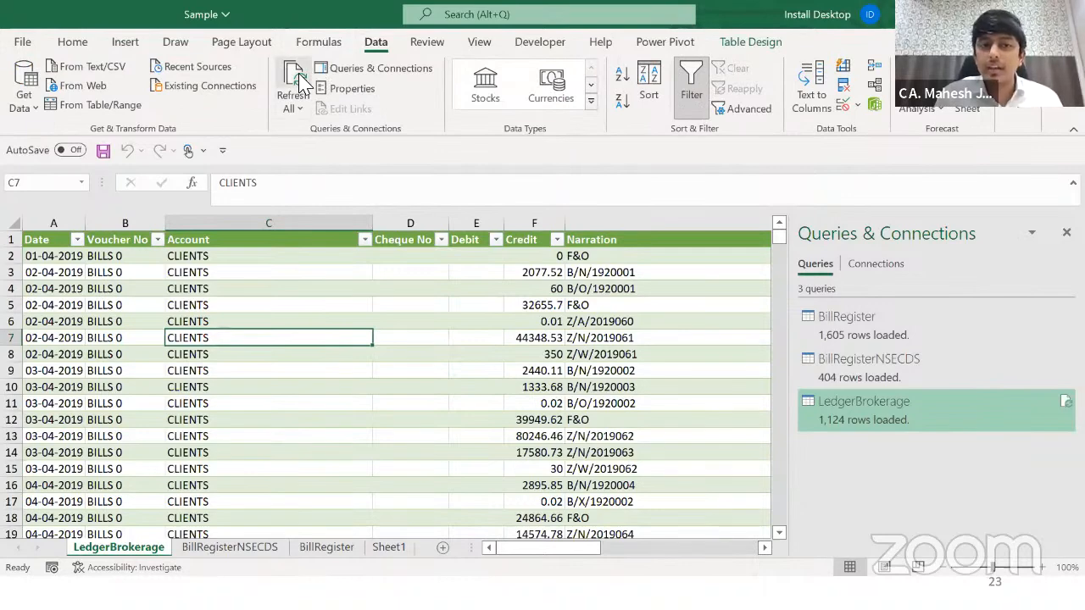
click(336, 259)
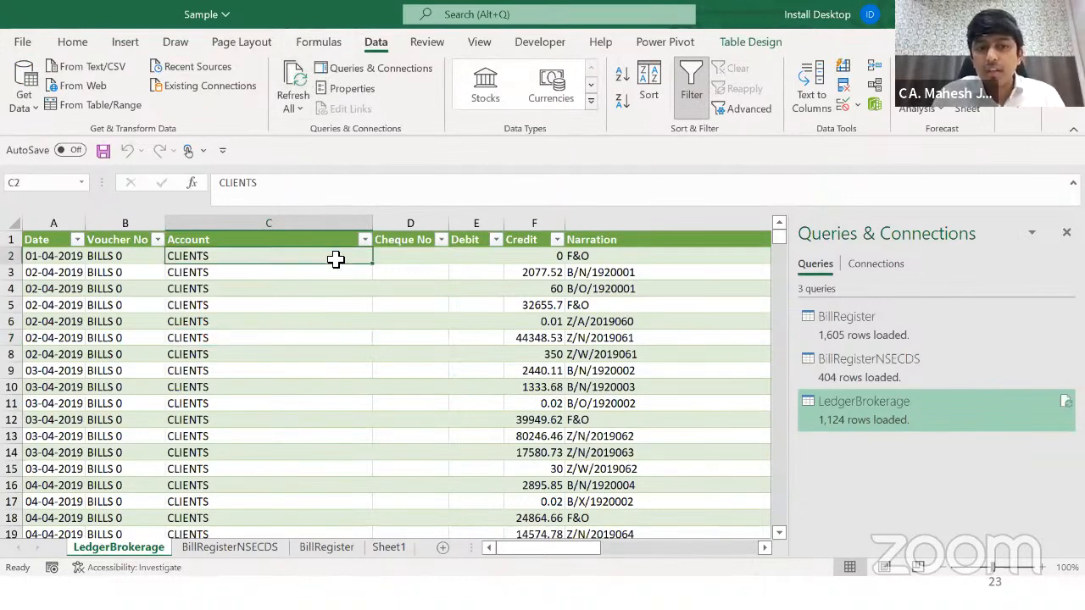
key(shift+Down)
key(shift+Down)
key(shift+space)
click(335, 259)
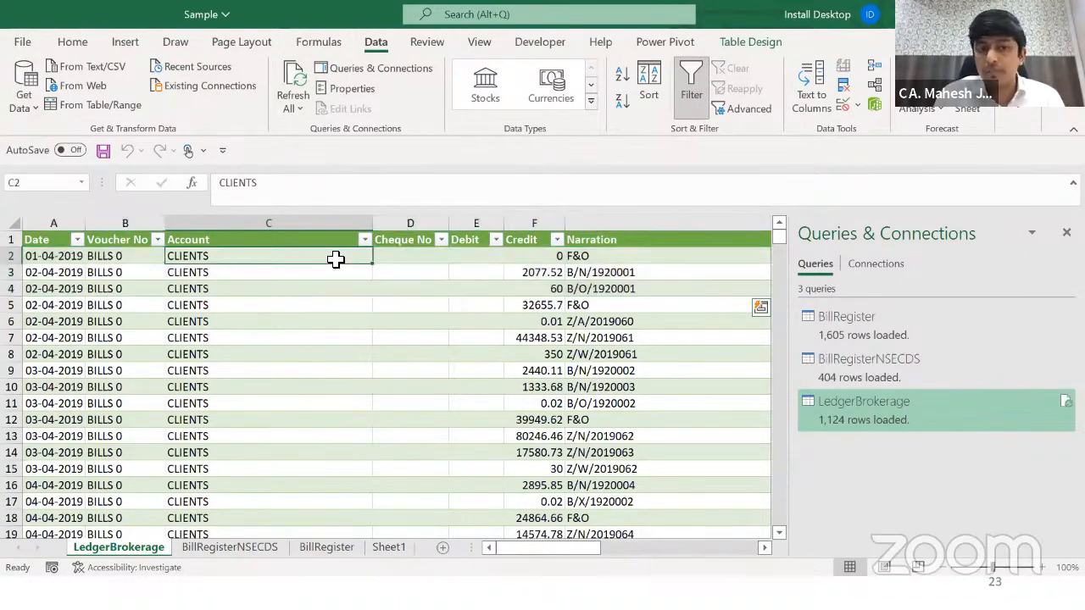
click(294, 83)
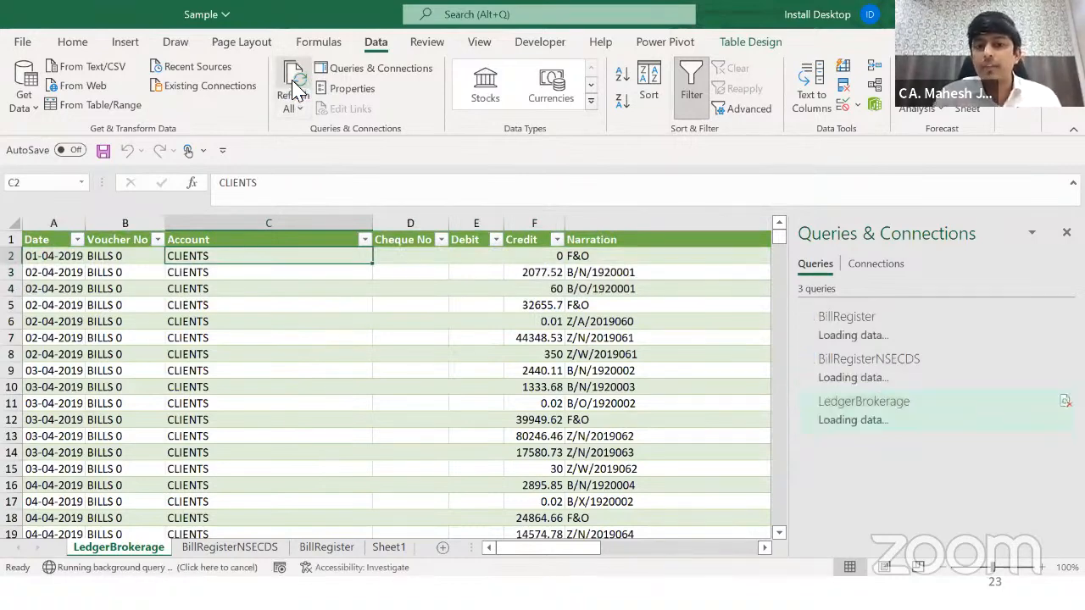
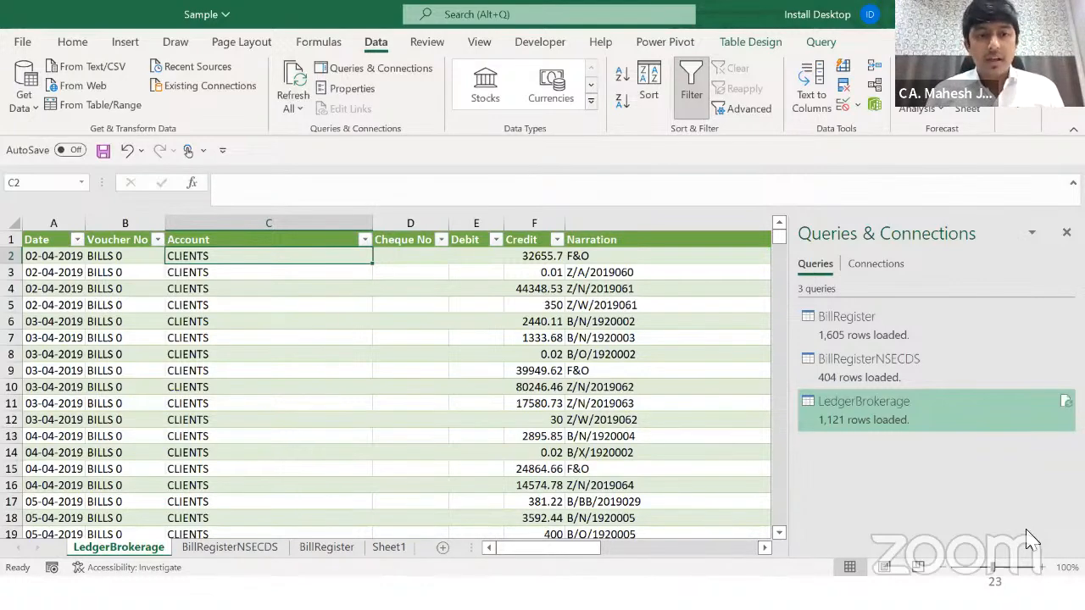
Step: In the ledger table, review the Market Type filter values, the 80246.46 credit and the B/O/1920002 narration
key(alt+Tab)
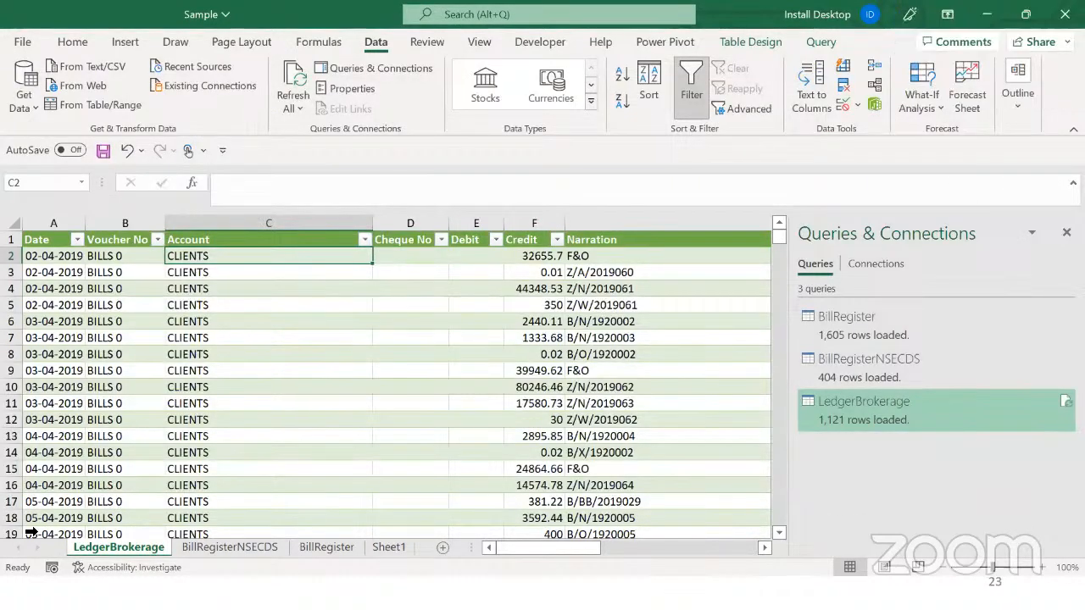
click(585, 350)
key(Right)
key(Right)
key(Right)
key(Up)
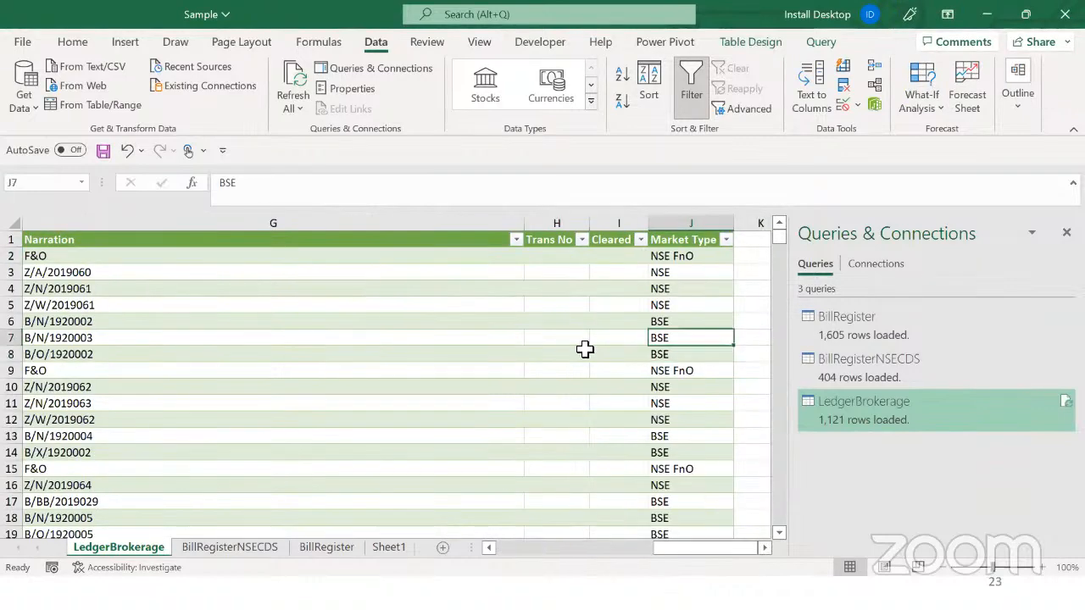
key(ctrl+Up)
key(Down)
key(Up)
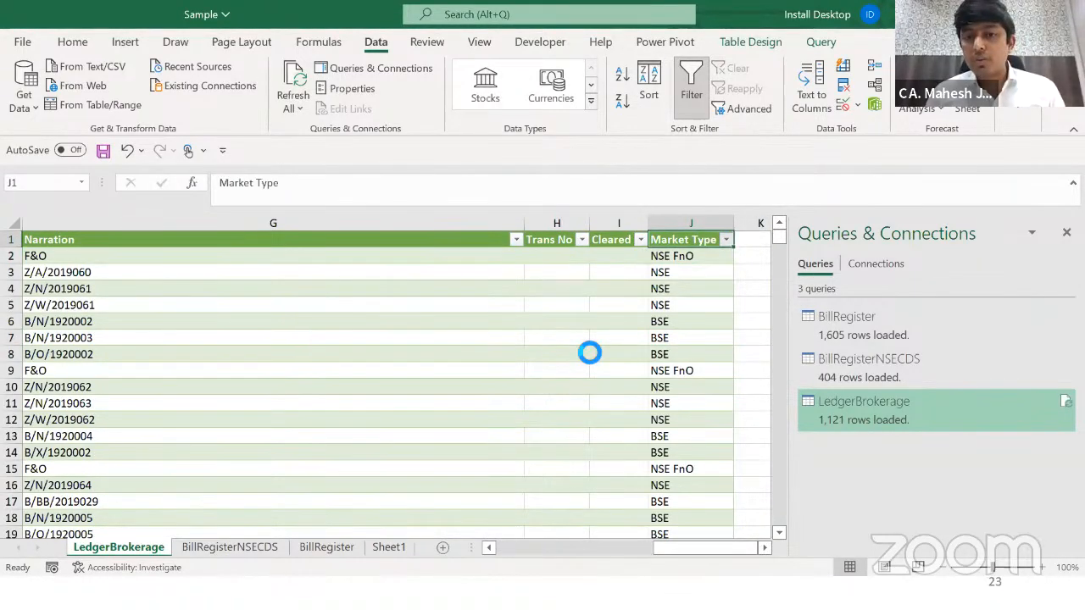
key(alt+Down)
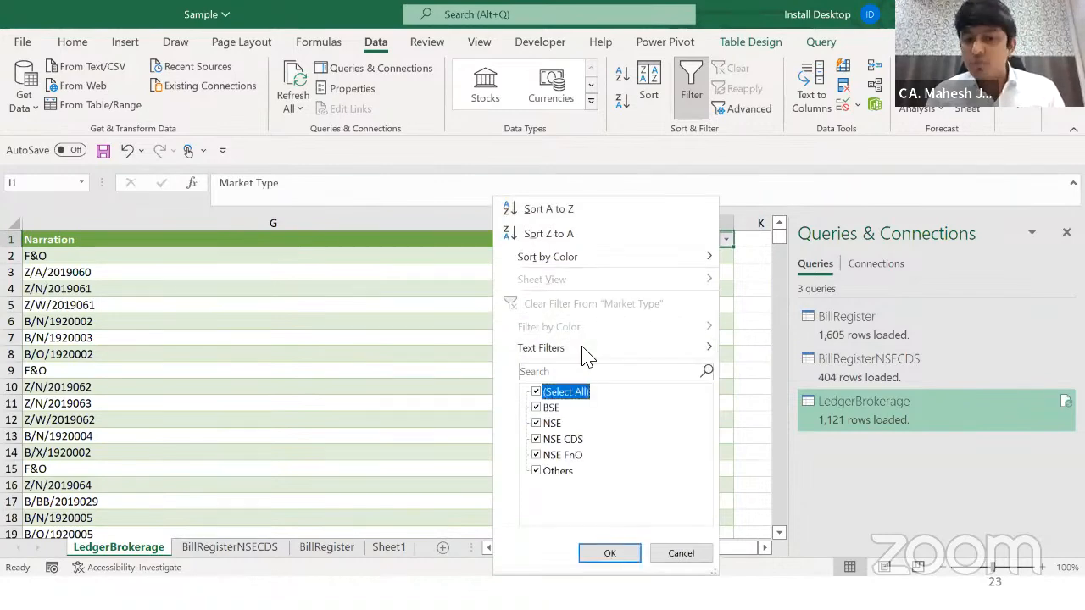
key(Escape)
key(ctrl+Home)
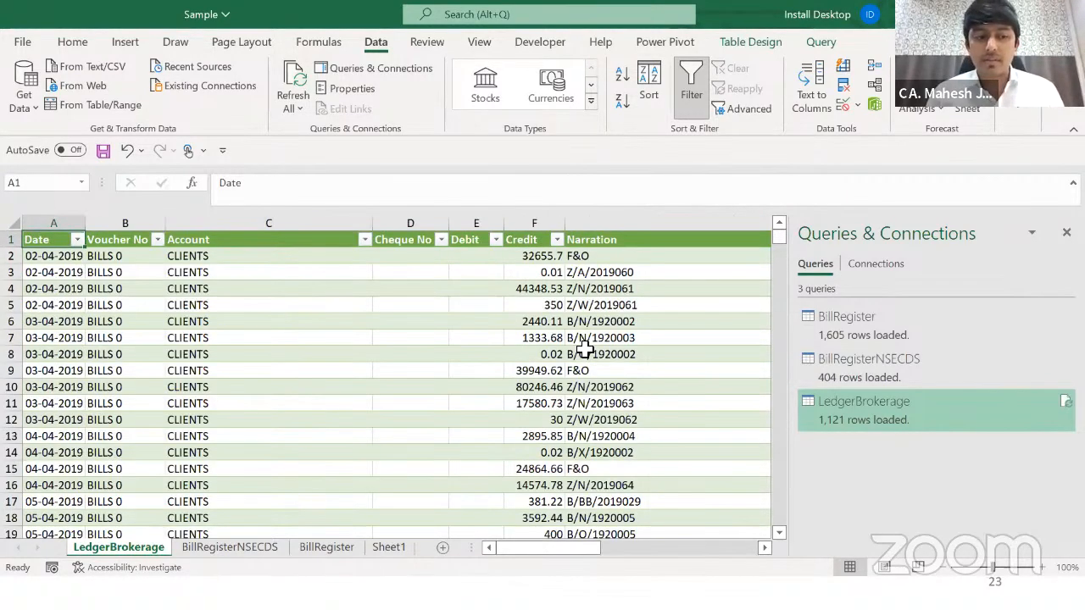
click(505, 386)
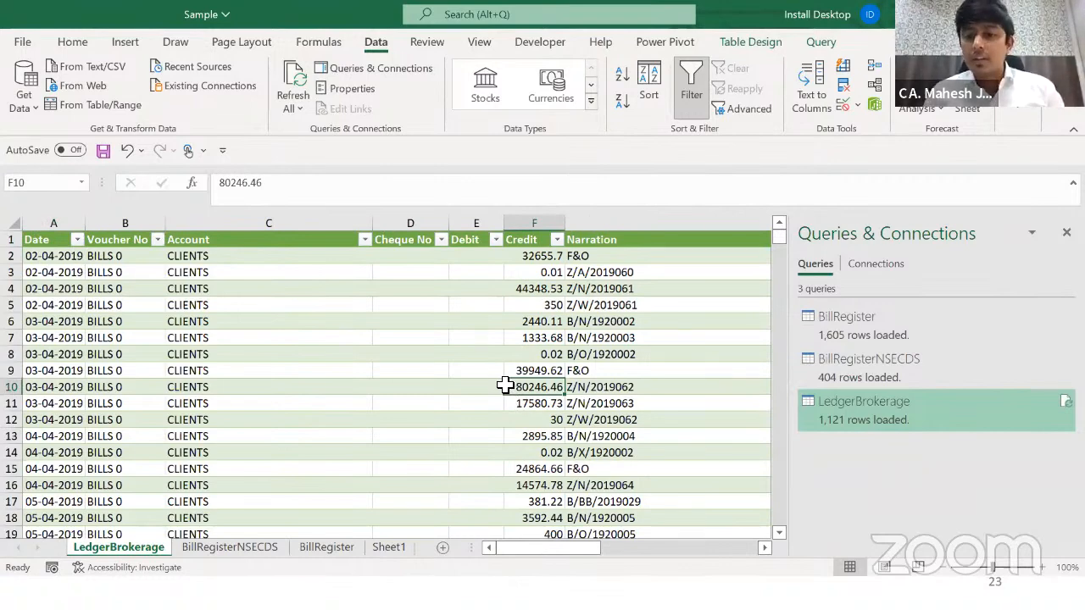
click(678, 351)
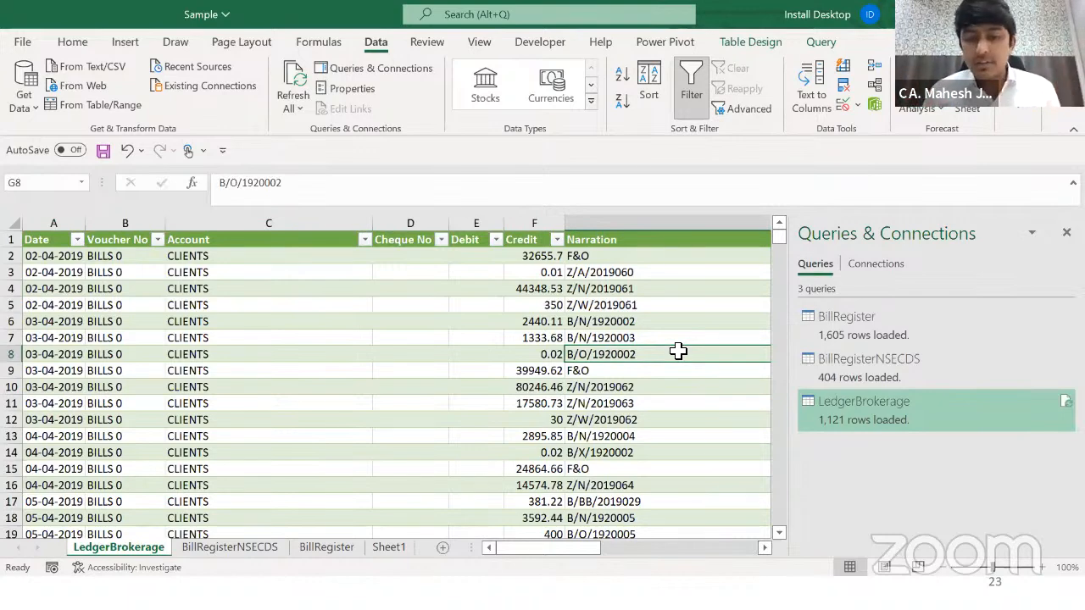
Step: Select Query Report in the Months Data folder and open it in Excel
key(alt+Tab)
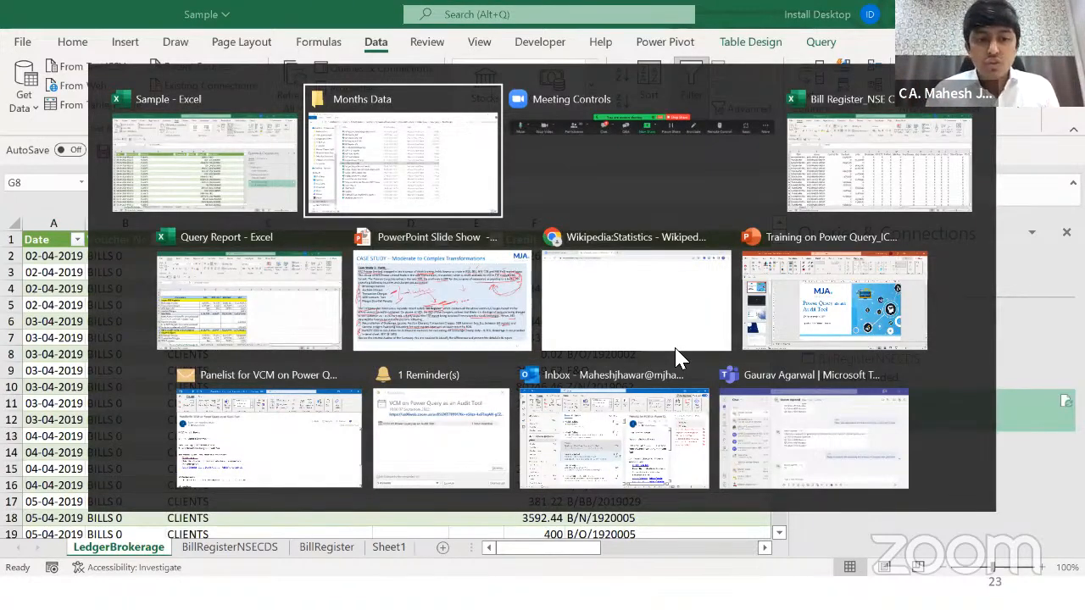
key(Up)
key(Up)
key(Up)
key(Up)
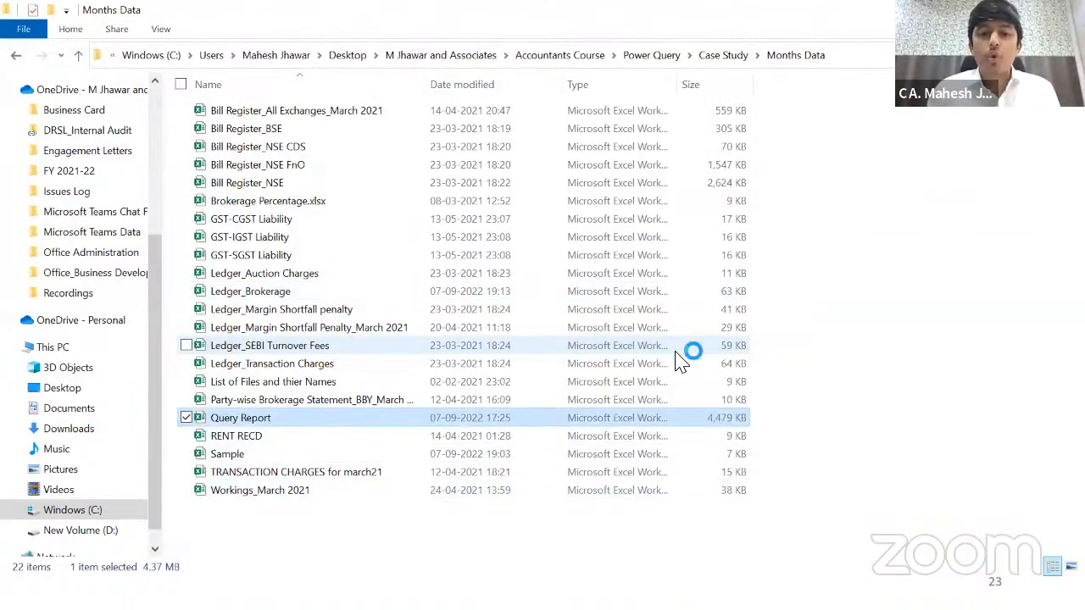
key(alt+Tab)
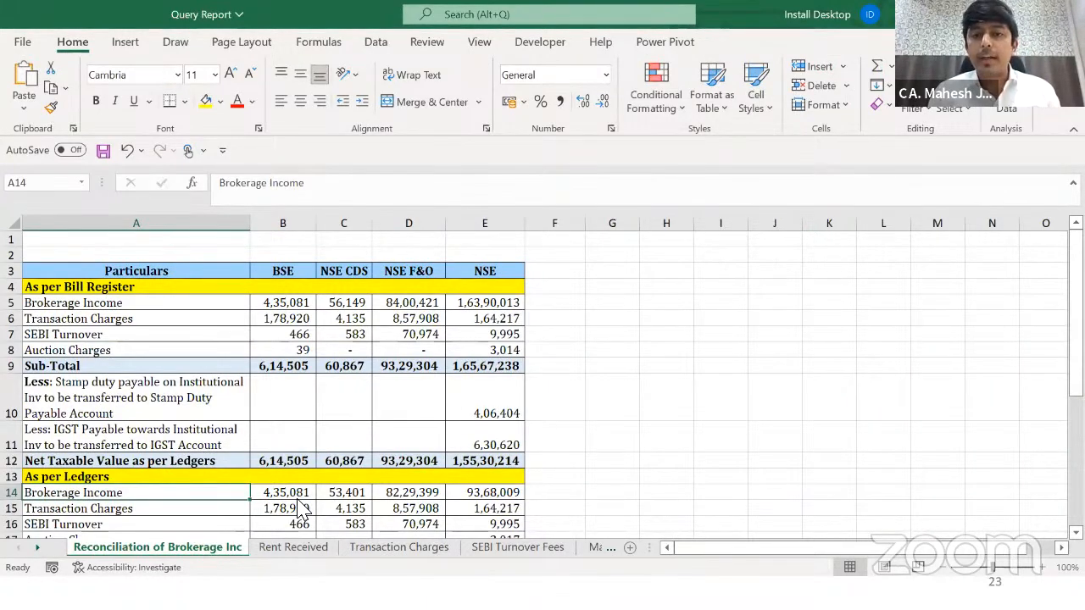
Step: Check the Rent Received and Transaction Charges sheets, then open Led_Transaction Charges from Queries & Connections
click(304, 548)
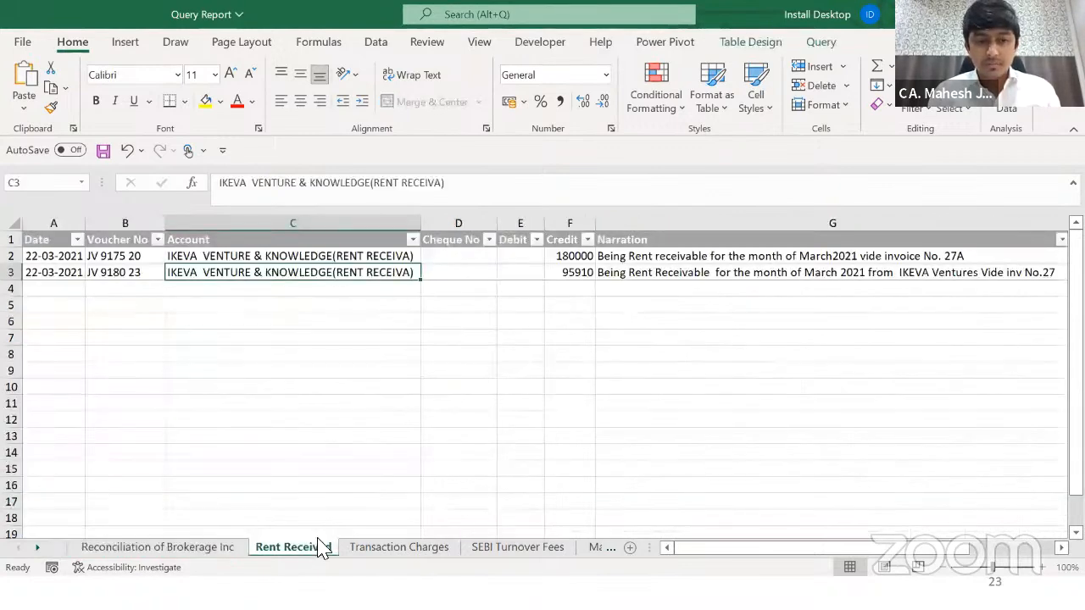
click(373, 547)
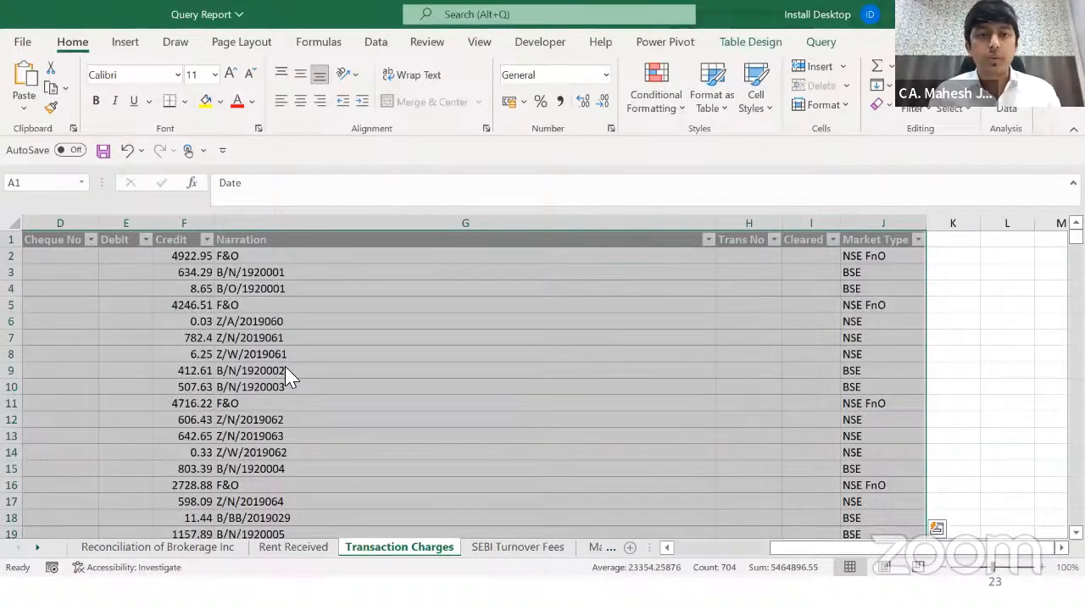
click(376, 42)
click(347, 68)
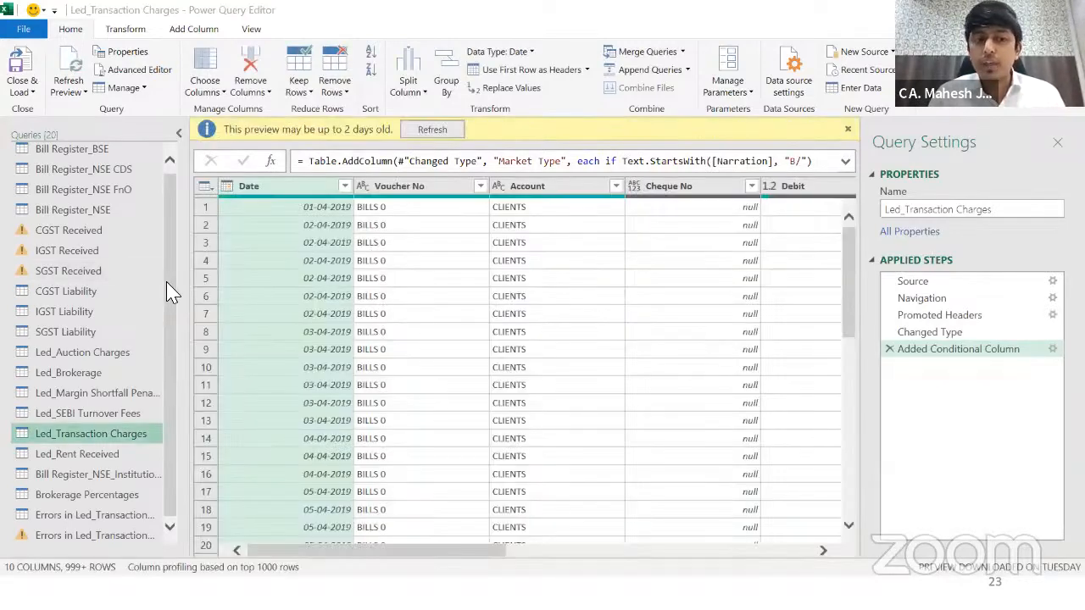
Step: Check the Market Type column in the Led_SEBI Turnover Fees and Led_Margin Shortfall Penalty queries
drag(168, 297, 169, 235)
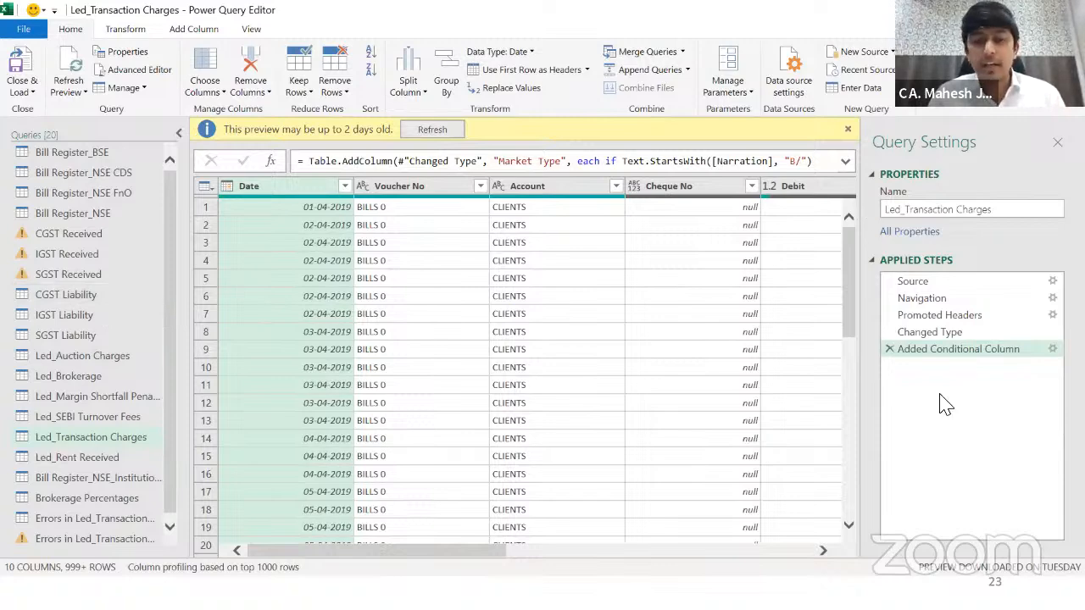
click(125, 419)
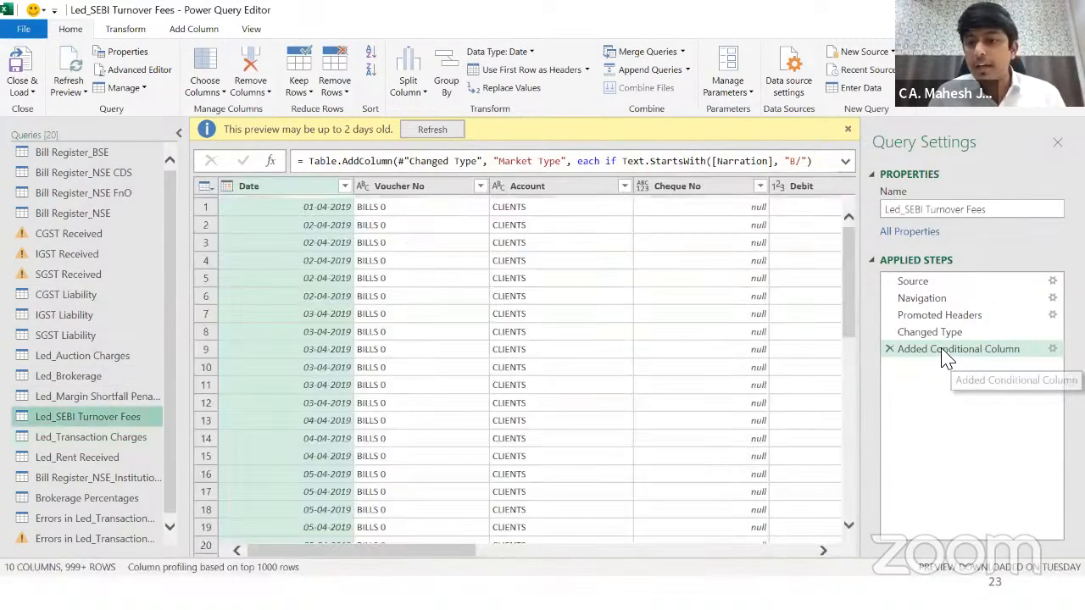
drag(607, 546, 797, 534)
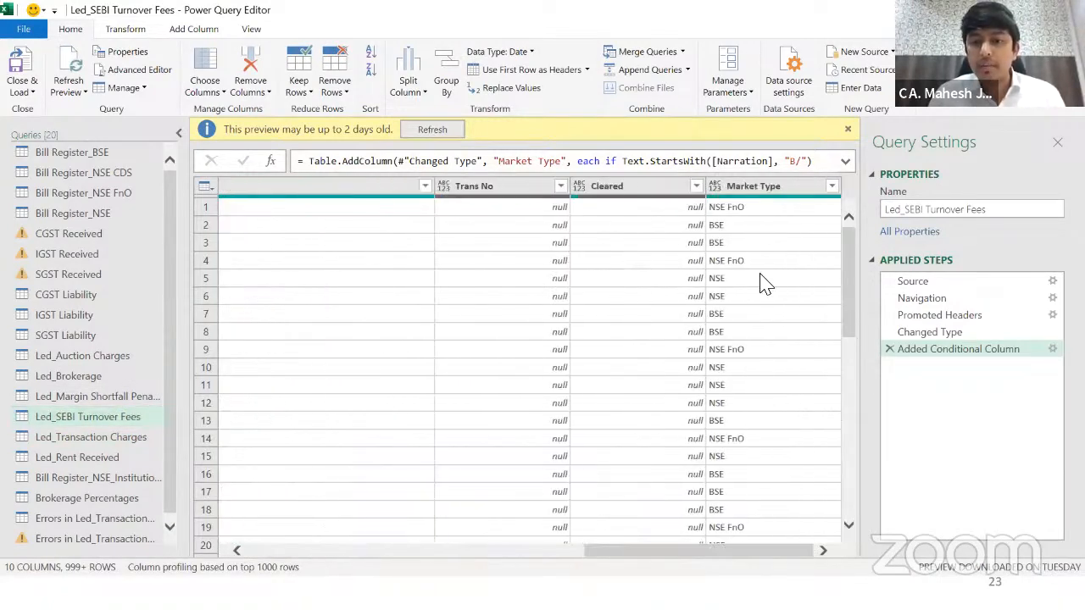
click(757, 188)
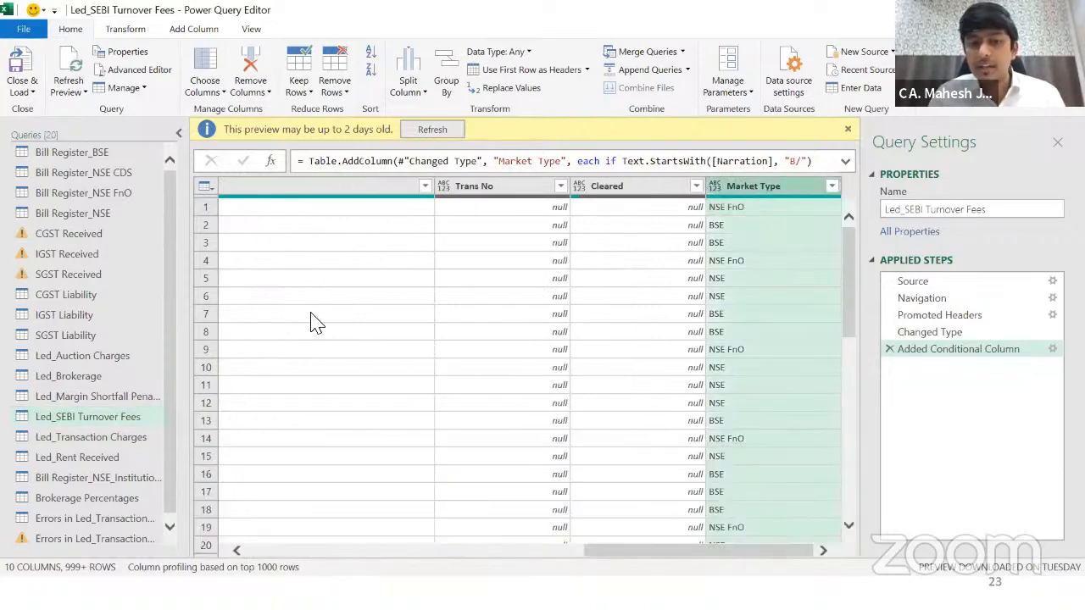
click(84, 396)
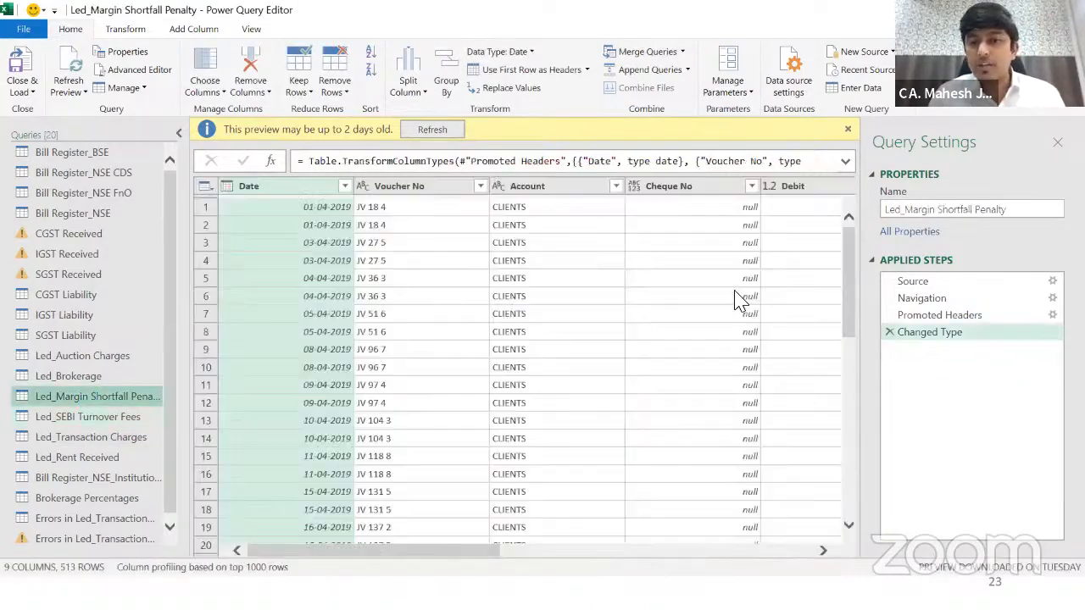
drag(442, 553, 775, 554)
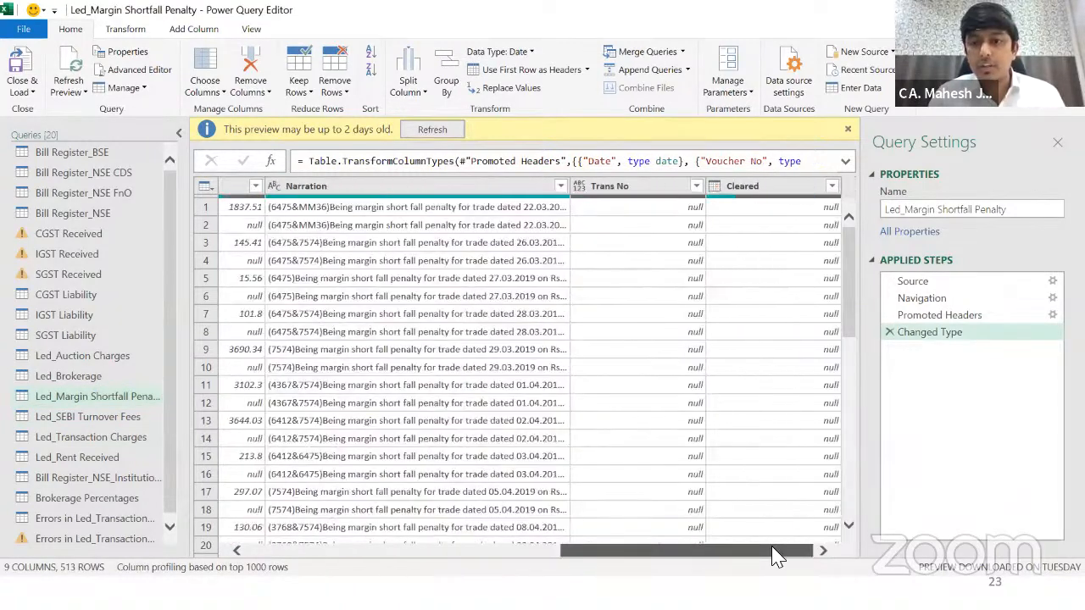
Step: Recheck Led_SEBI Turnover Fees' Market Type column, view Bill Register_NSE_Institutional Inv, then Close & Load
click(94, 417)
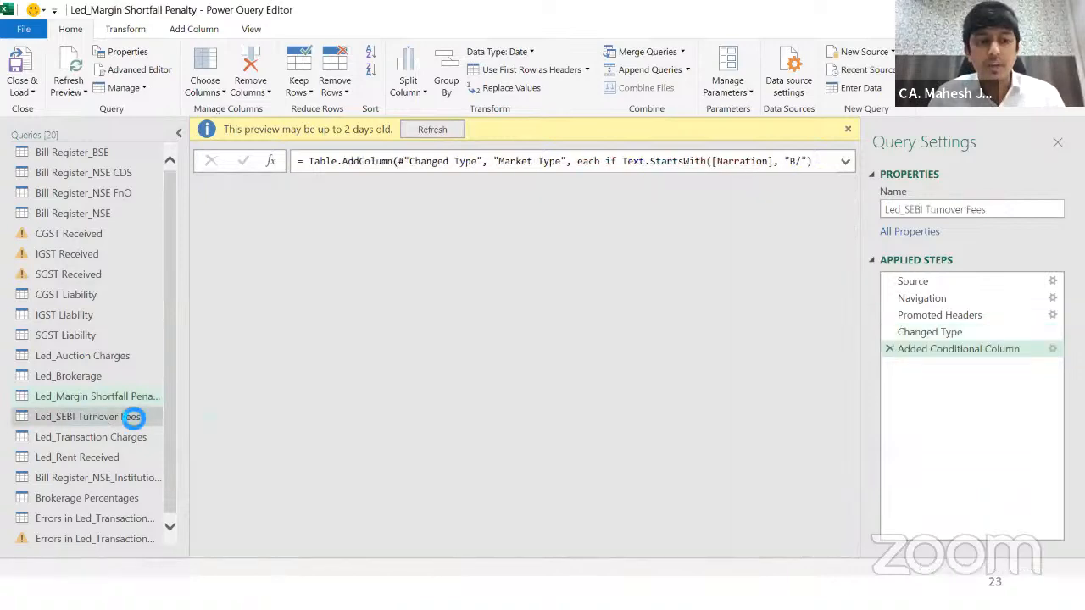
drag(358, 550, 787, 557)
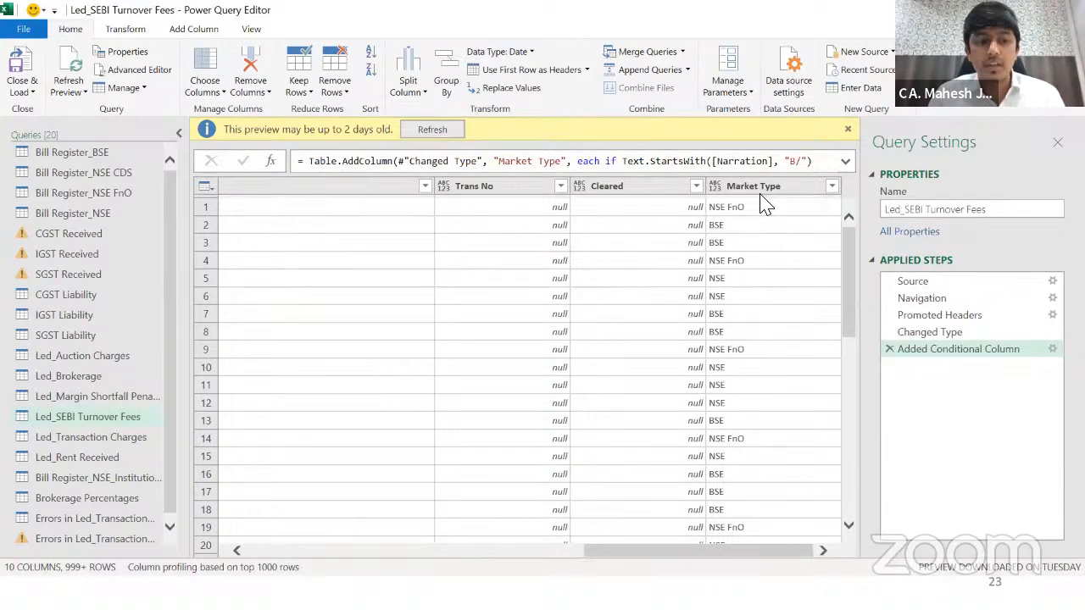
click(763, 188)
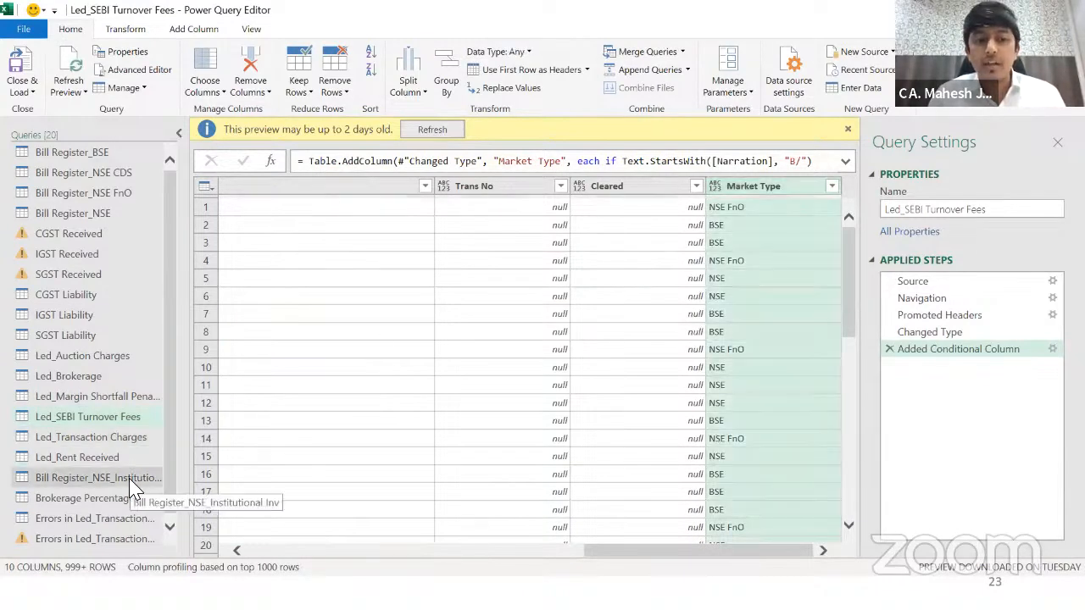
click(133, 479)
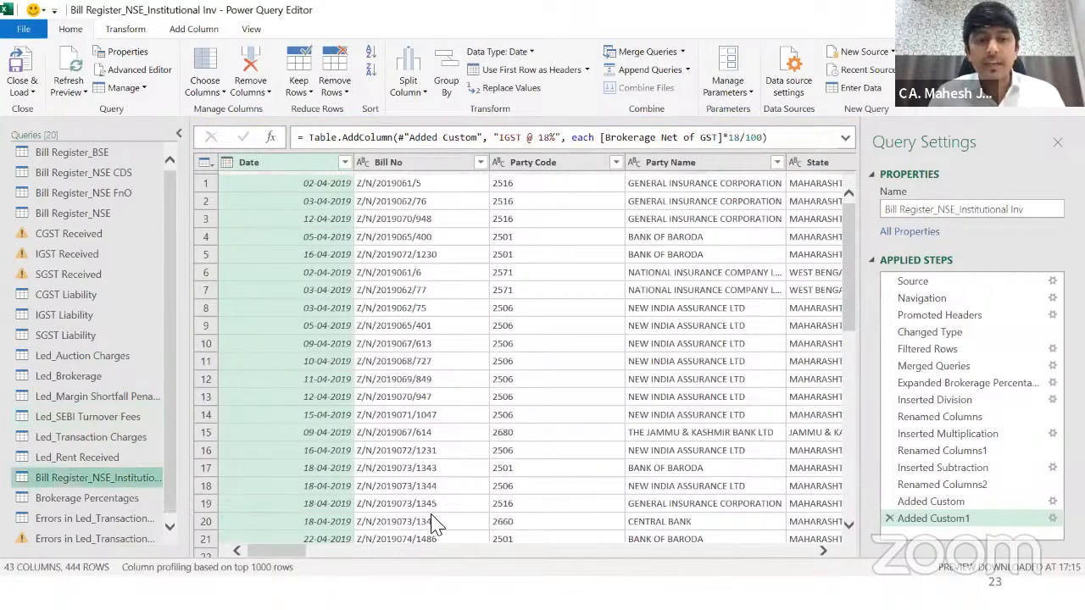
click(26, 78)
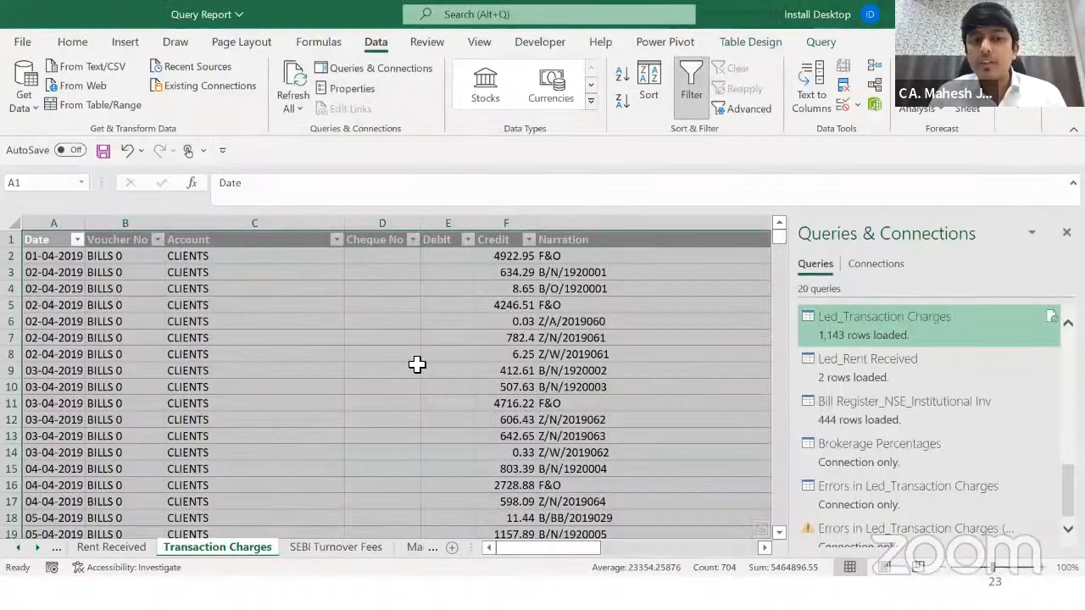
click(278, 339)
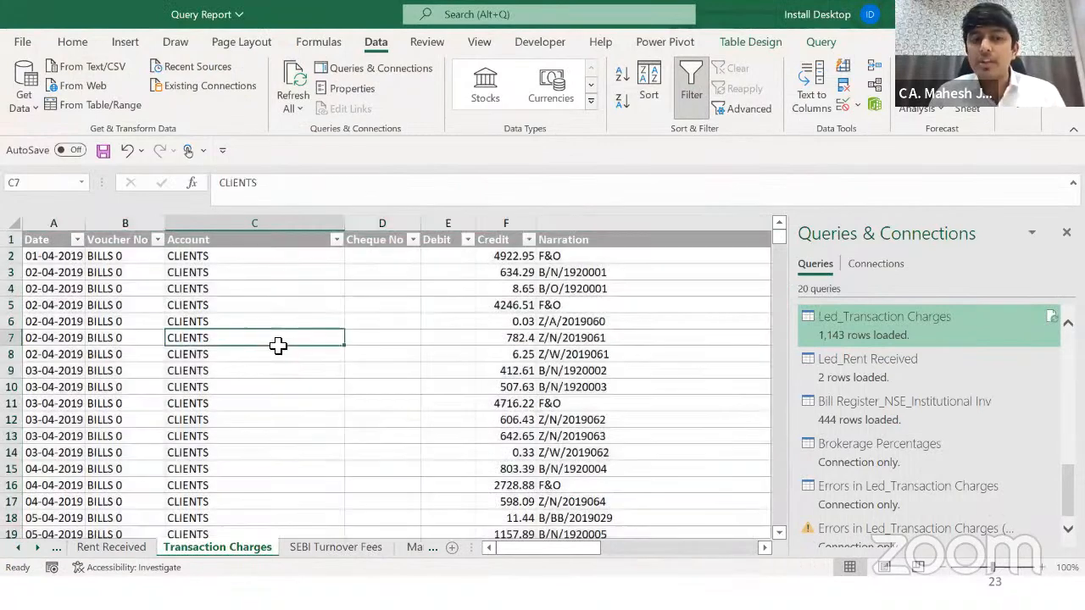
key(ctrl+Home)
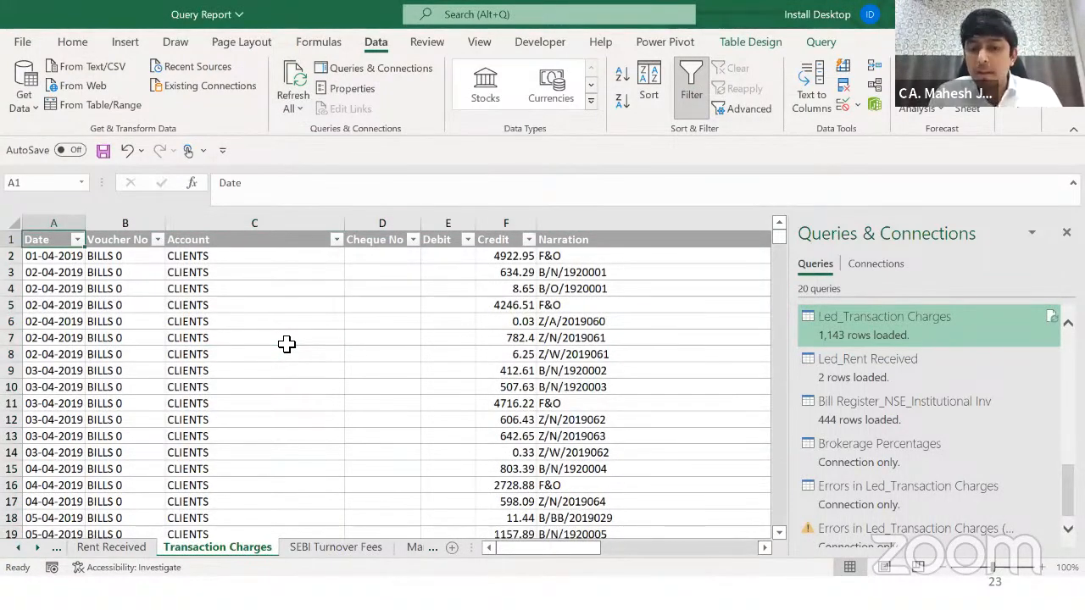
key(Right)
key(Right)
key(Right)
key(Right)
key(Right)
key(Right)
key(Right)
key(Right)
key(Right)
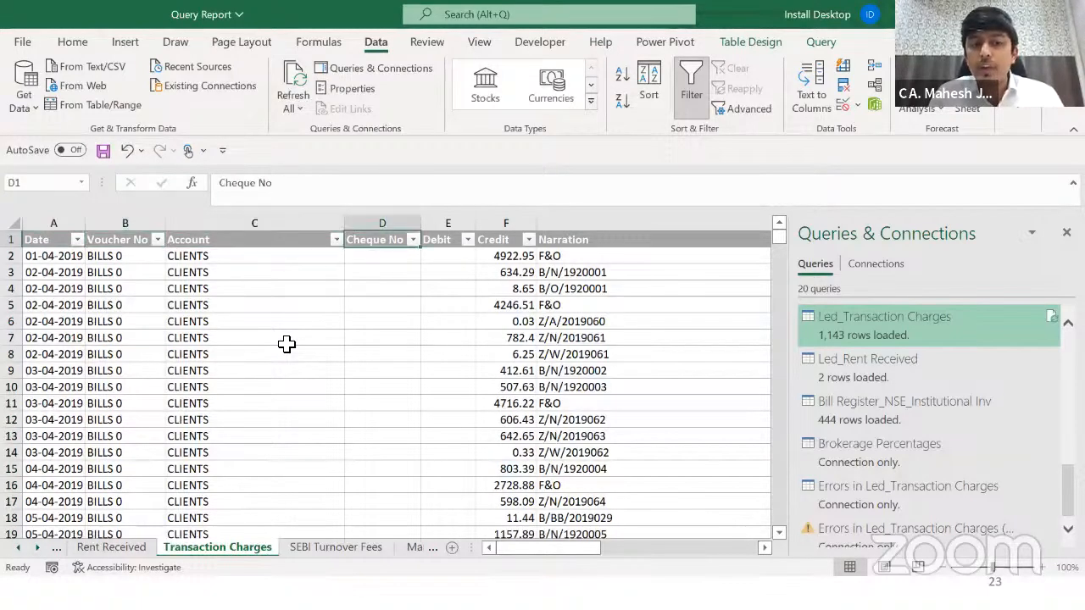
key(Left)
key(Left)
key(Right)
key(Right)
key(Right)
key(Left)
key(Left)
key(Left)
key(Left)
key(Left)
key(Left)
key(Left)
key(Left)
key(Left)
key(Right)
key(Right)
key(Right)
key(Right)
key(Right)
key(Right)
key(Right)
key(Right)
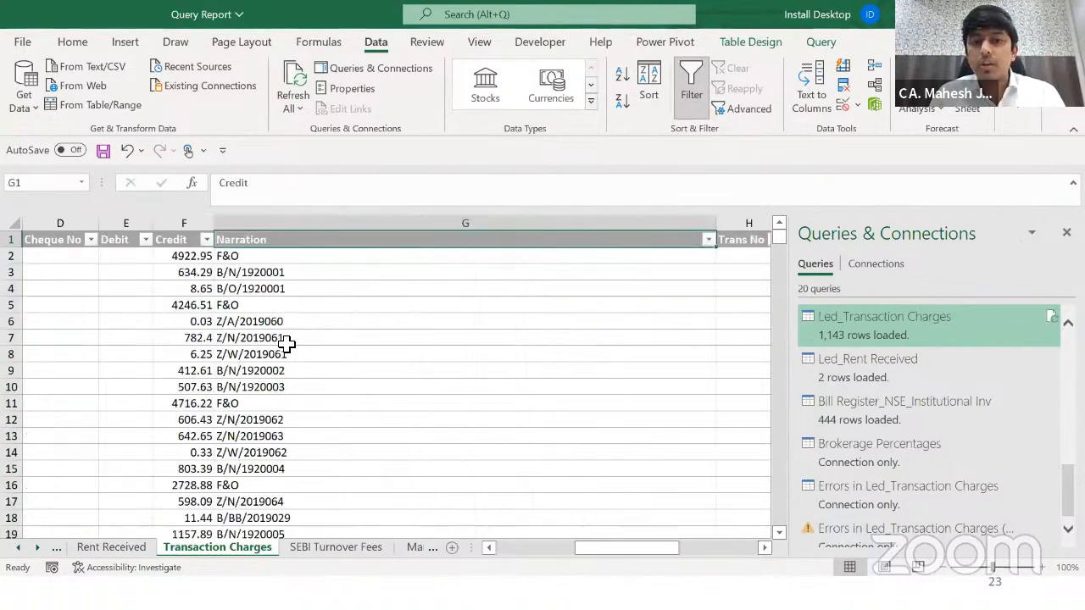
key(alt+Down)
key(Down)
key(Down)
key(Down)
key(Down)
key(Down)
key(Down)
key(Down)
key(Down)
key(Down)
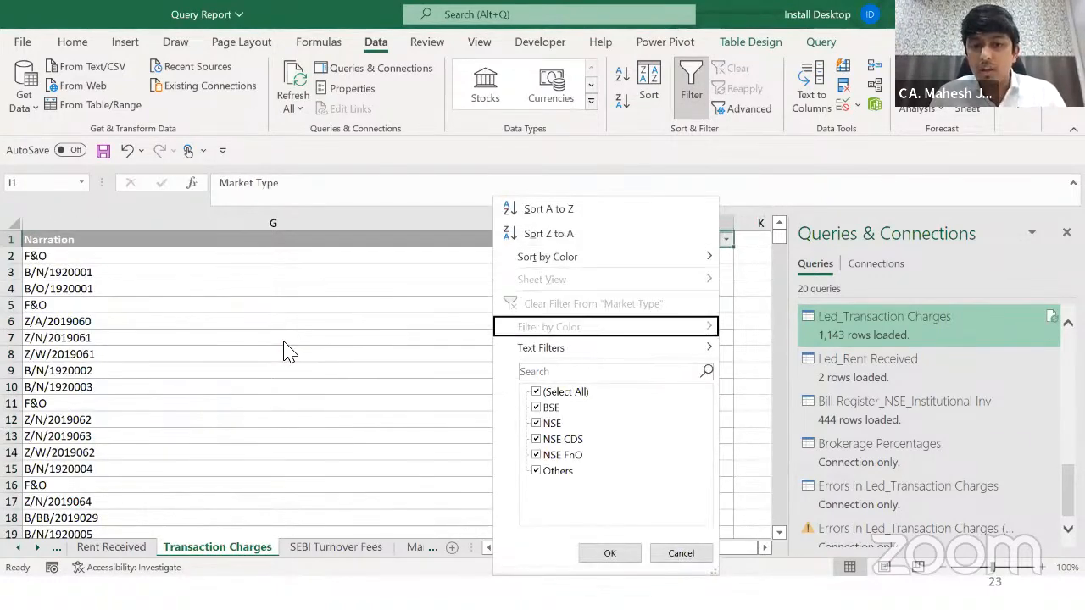
key(space)
key(Down)
key(space)
key(Return)
key(Down)
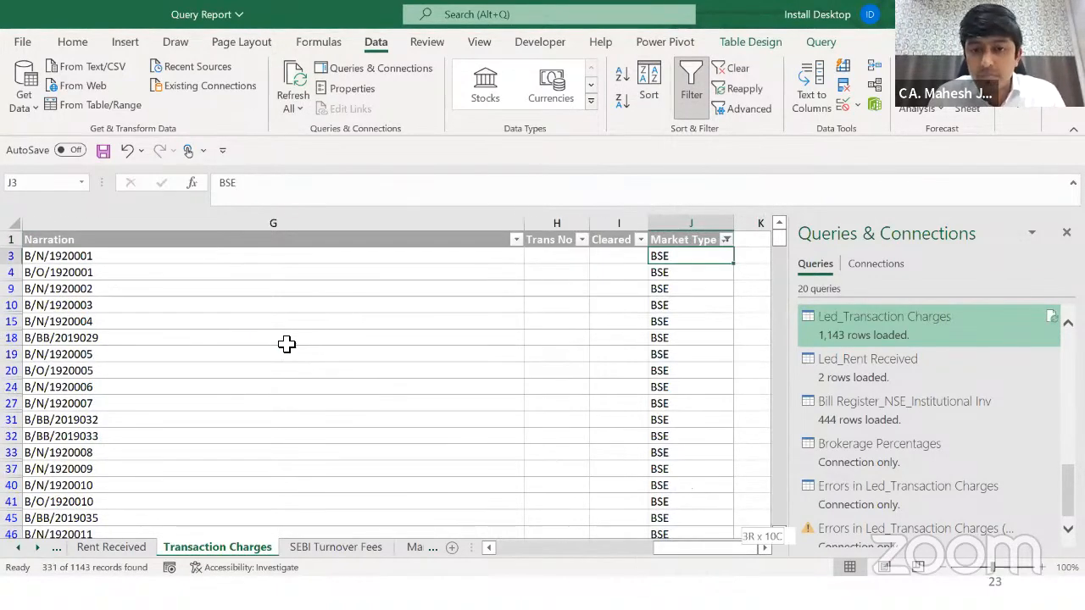
key(ctrl+shift+Down)
key(ctrl+Up)
key(alt+Down)
key(Down)
key(Down)
key(Down)
key(Down)
key(Down)
key(Down)
key(Down)
key(Down)
key(Down)
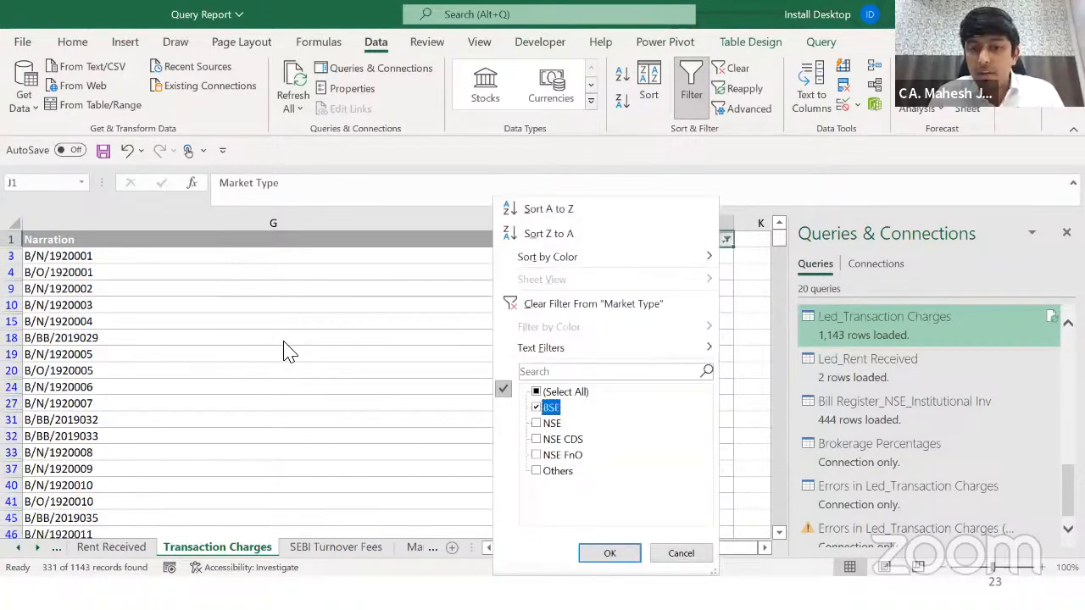
key(Down)
key(space)
key(Down)
key(space)
key(Return)
key(ctrl+shift+Down)
key(ctrl+Up)
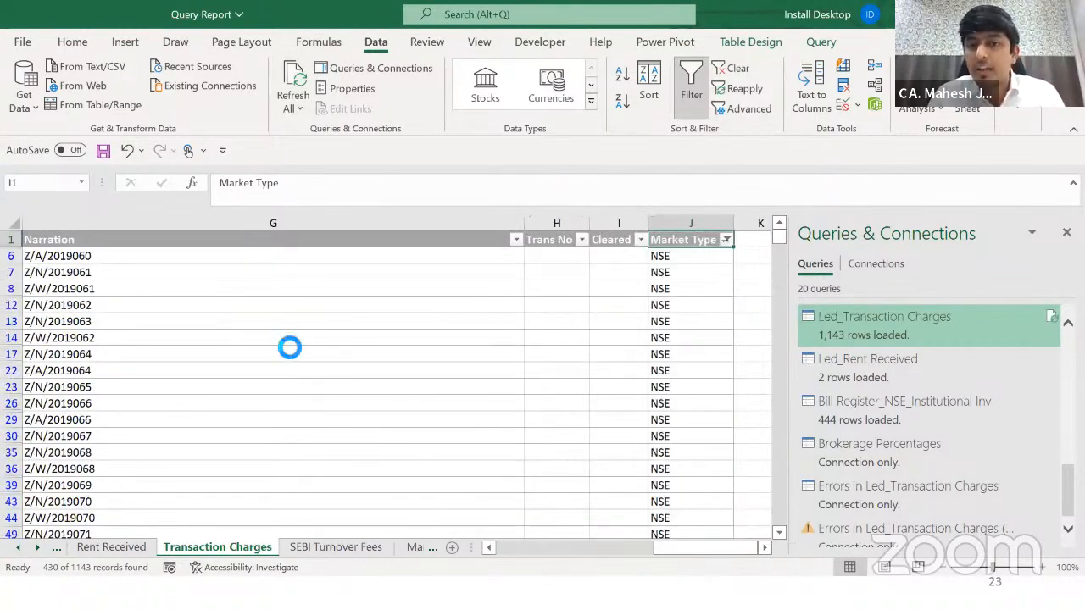
key(alt+Down)
key(c)
key(ctrl+Left)
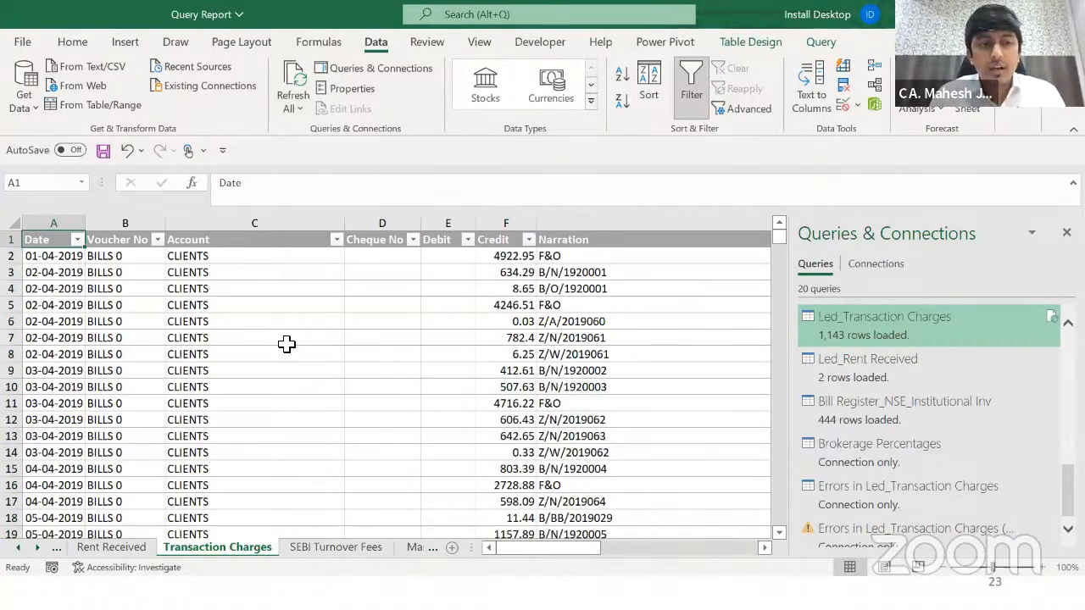
key(ctrl+Right)
key(ctrl+Left)
key(ctrl+Right)
key(Down)
key(ctrl+shift+Down)
key(ctrl+Up)
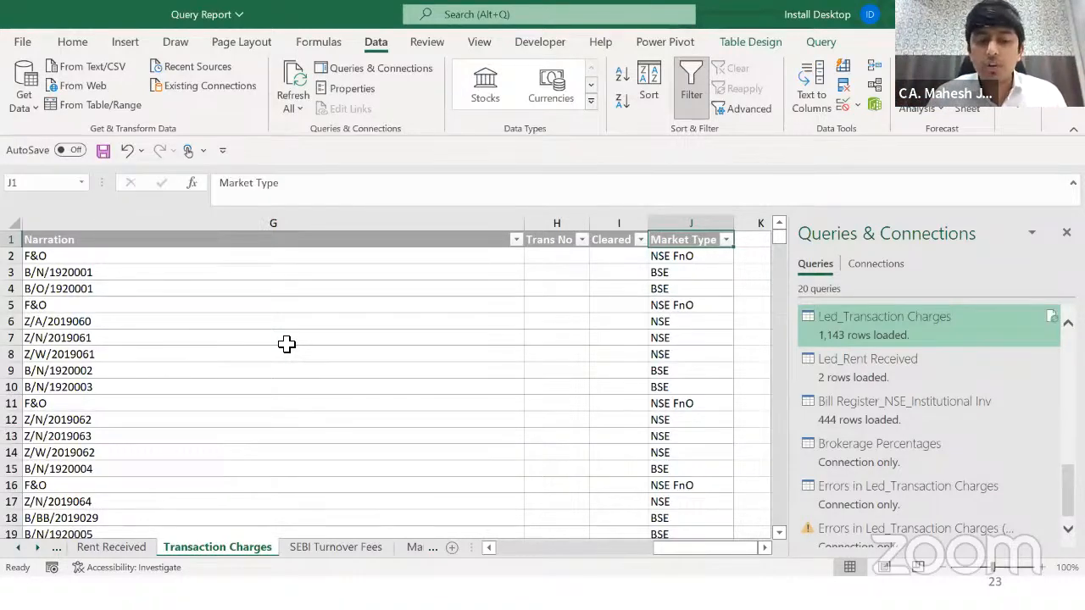
key(ctrl+Page_Up)
key(ctrl+Page_Up)
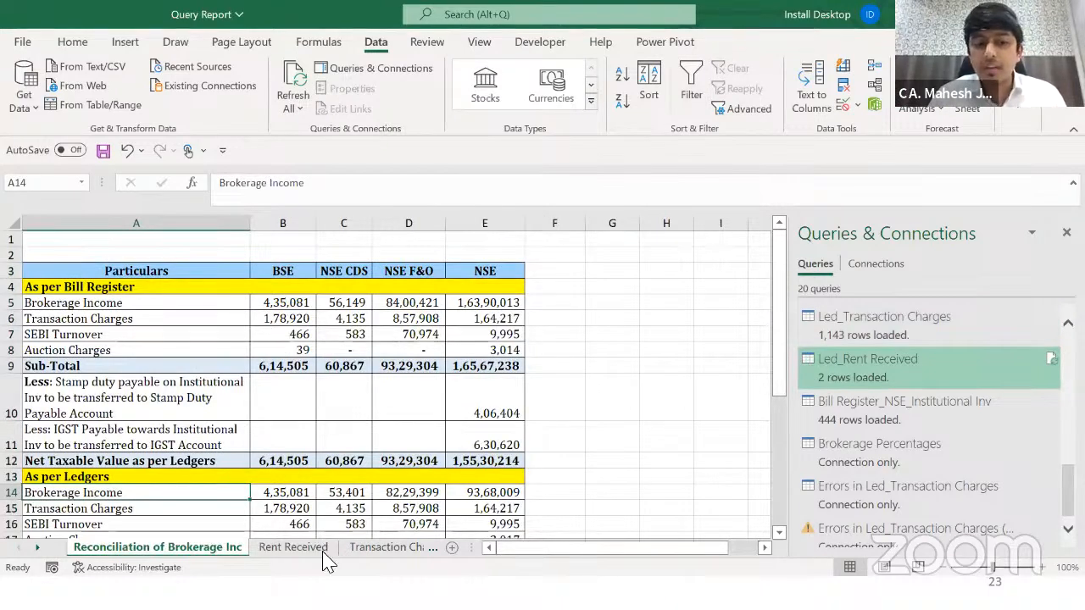
click(320, 551)
click(359, 551)
click(641, 338)
key(Right)
key(Up)
key(Up)
key(Up)
key(Up)
key(Up)
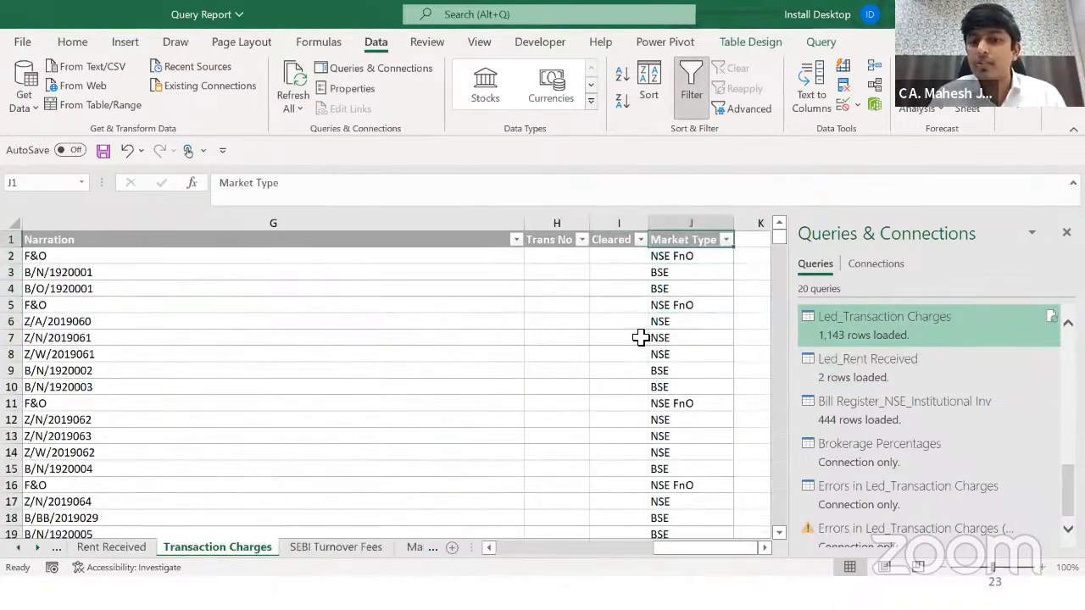
key(ctrl+shift+Down)
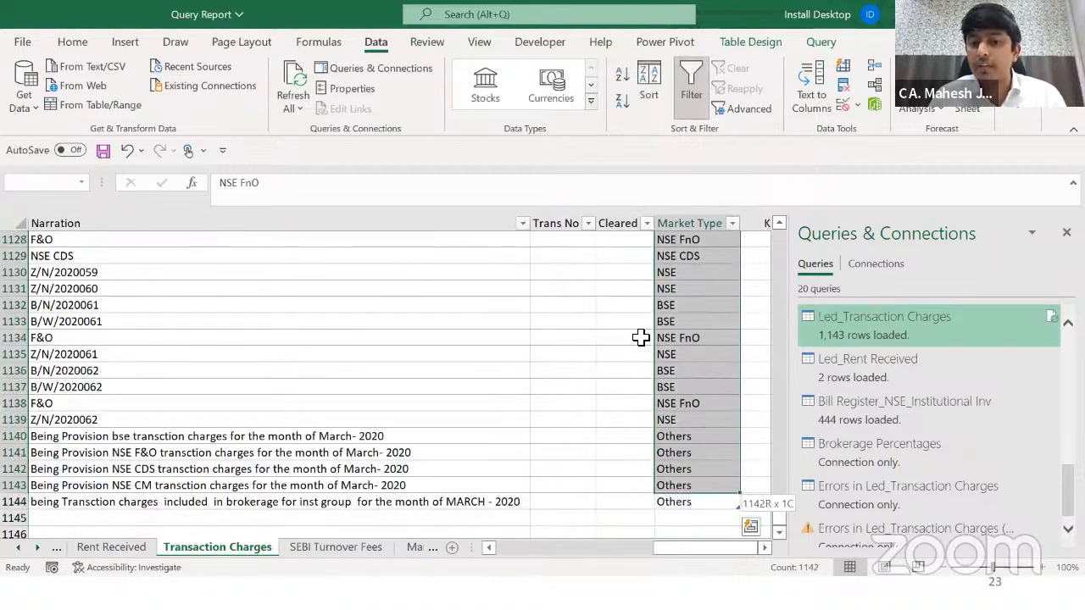
key(ctrl+shift+Up)
key(Up)
key(ctrl+Left)
key(ctrl+Right)
key(Down)
key(ctrl+shift+Down)
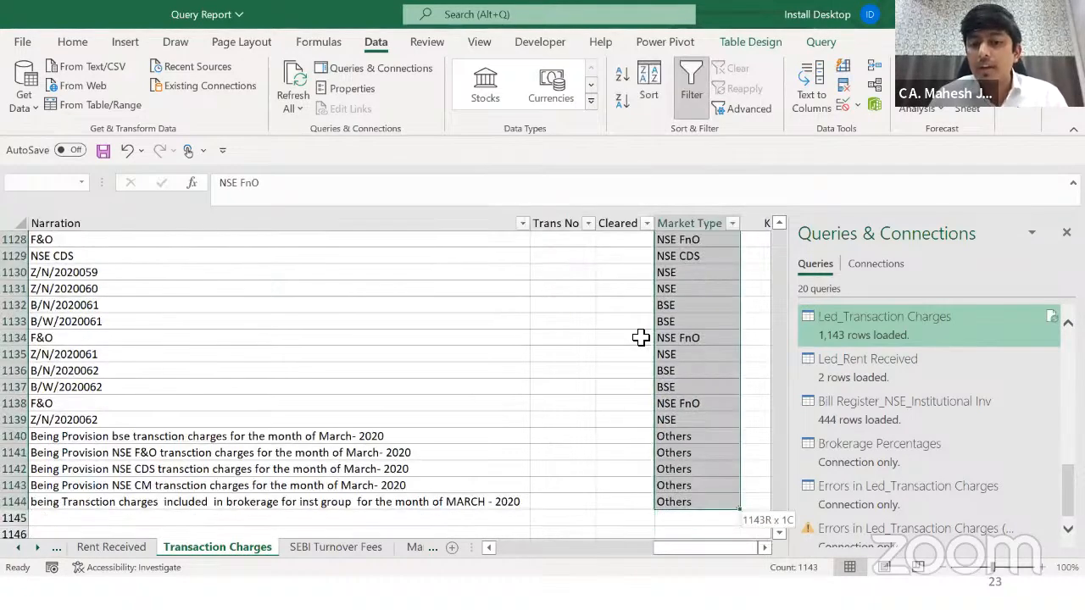
key(ctrl+shift+Up)
key(Up)
key(ctrl+Left)
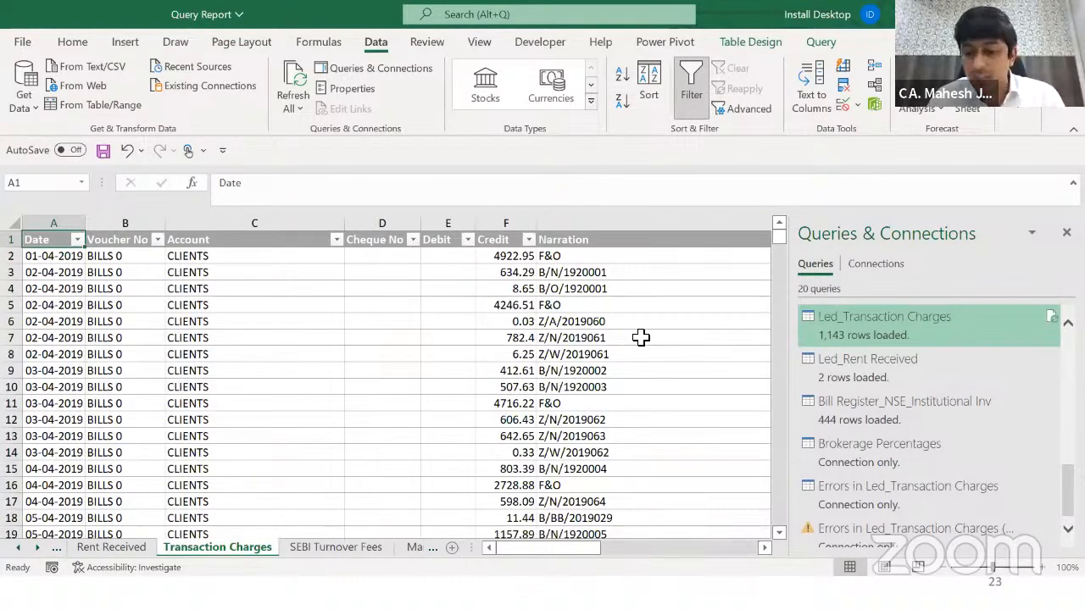
Step: Go to the brokerage reconciliation sheet and inspect the BSE Brokerage Income SUMIF formula in B5
key(ctrl+Page_Up)
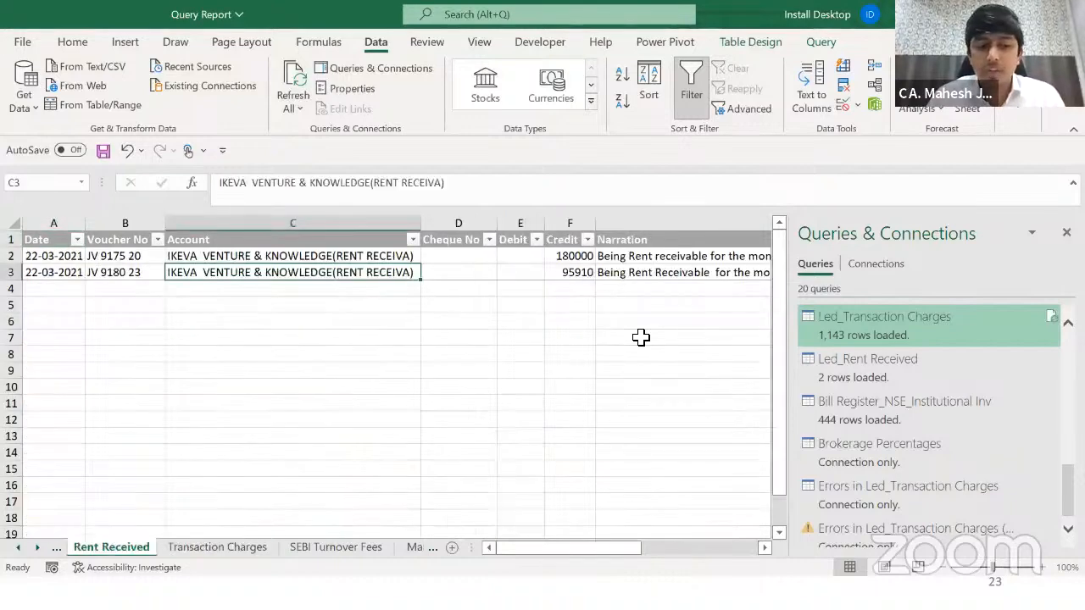
key(ctrl+Page_Up)
click(237, 271)
key(Right)
key(Left)
key(Down)
key(Down)
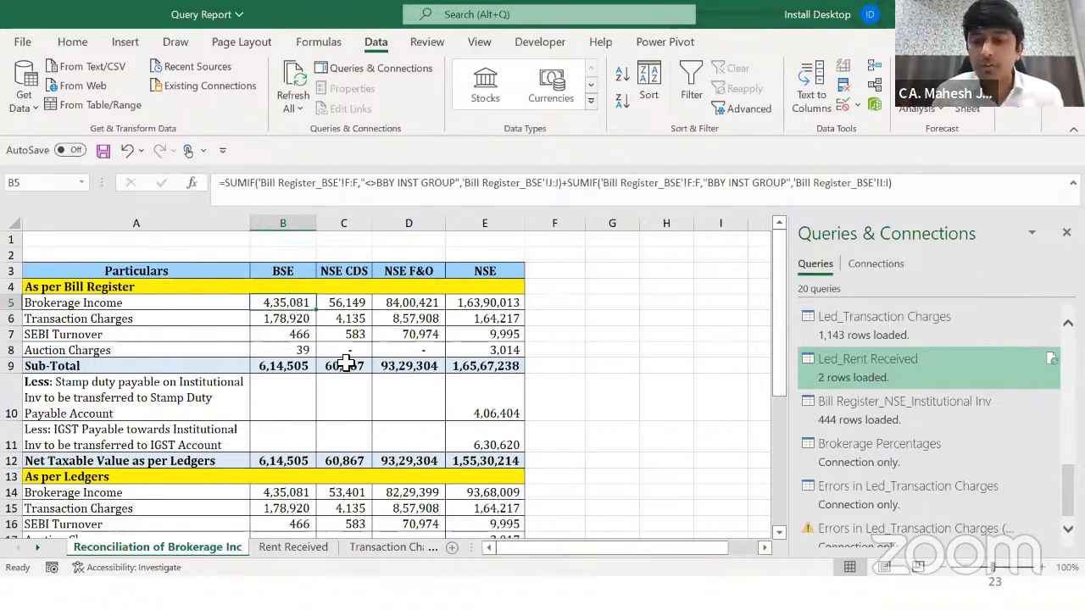
Step: Select the Brokerage Income figures across all markets, then move on to the Auction Charges sheet
key(Left)
key(Right)
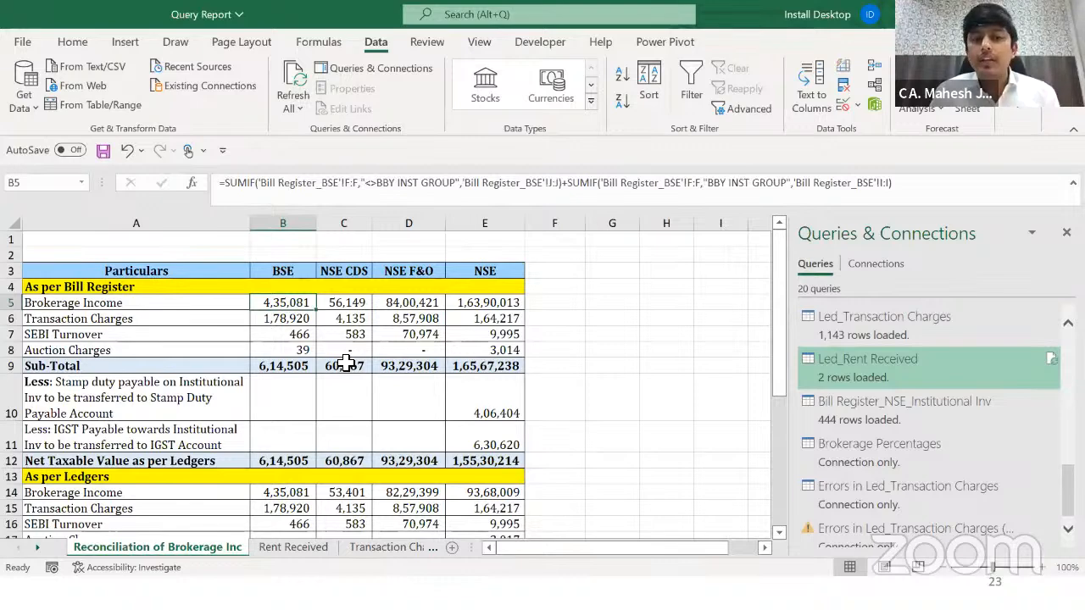
key(ctrl+shift+Right)
key(Left)
key(Right)
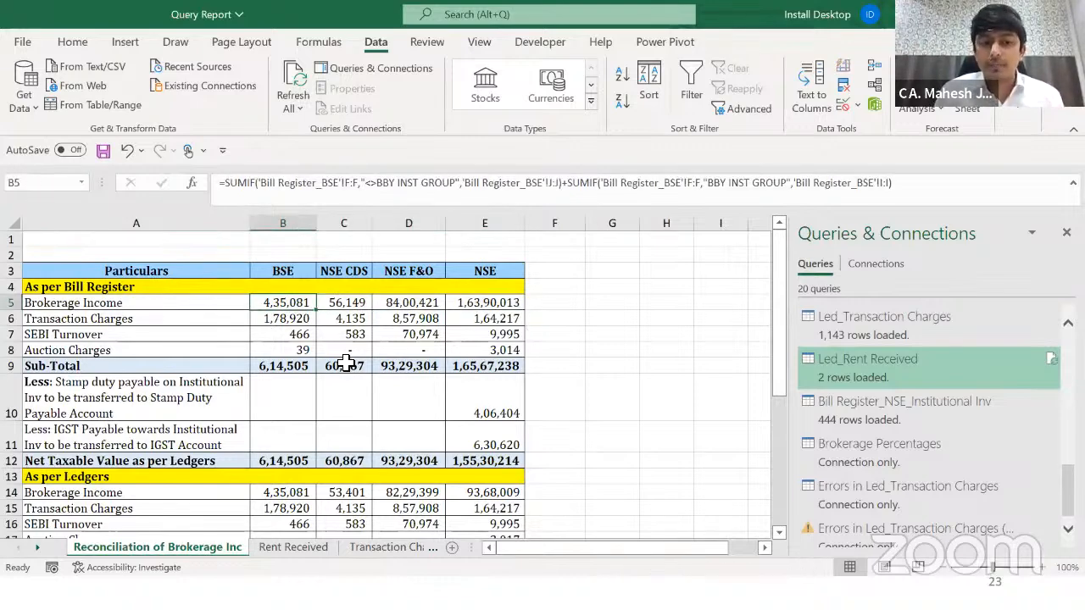
key(ctrl+Page_Down)
key(ctrl+Page_Down)
key(ctrl+Page_Down)
key(ctrl+Page_Down)
key(ctrl+Page_Down)
key(ctrl+Page_Down)
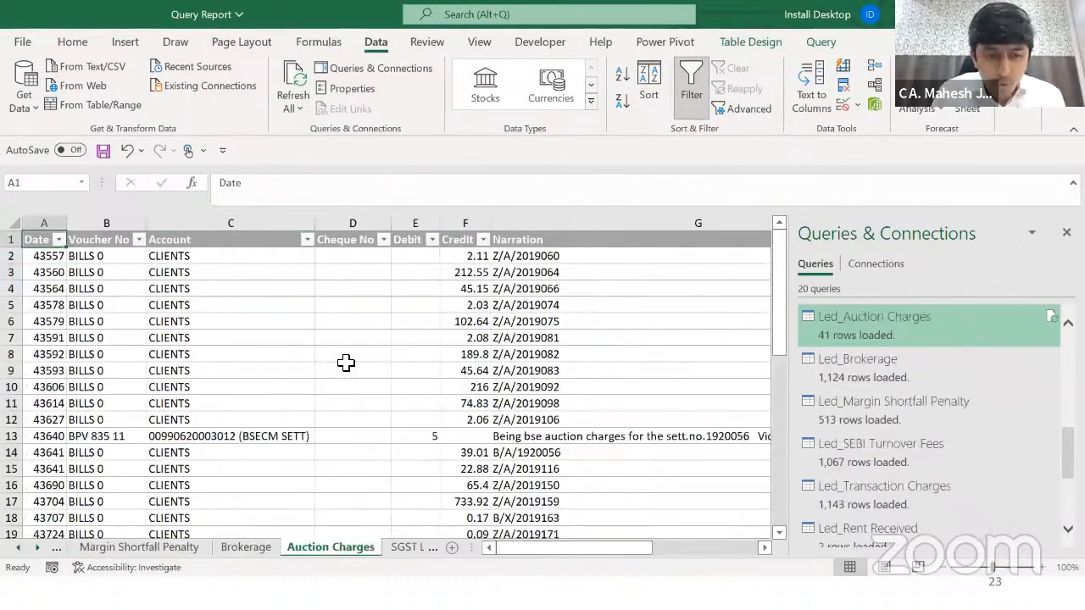
Step: On the Brokerage ledger sheet, total the first three Credit amounts and return to the table top
key(ctrl+Page_Down)
key(ctrl+Page_Up)
key(ctrl+Page_Up)
key(Left)
key(Right)
key(Right)
key(Right)
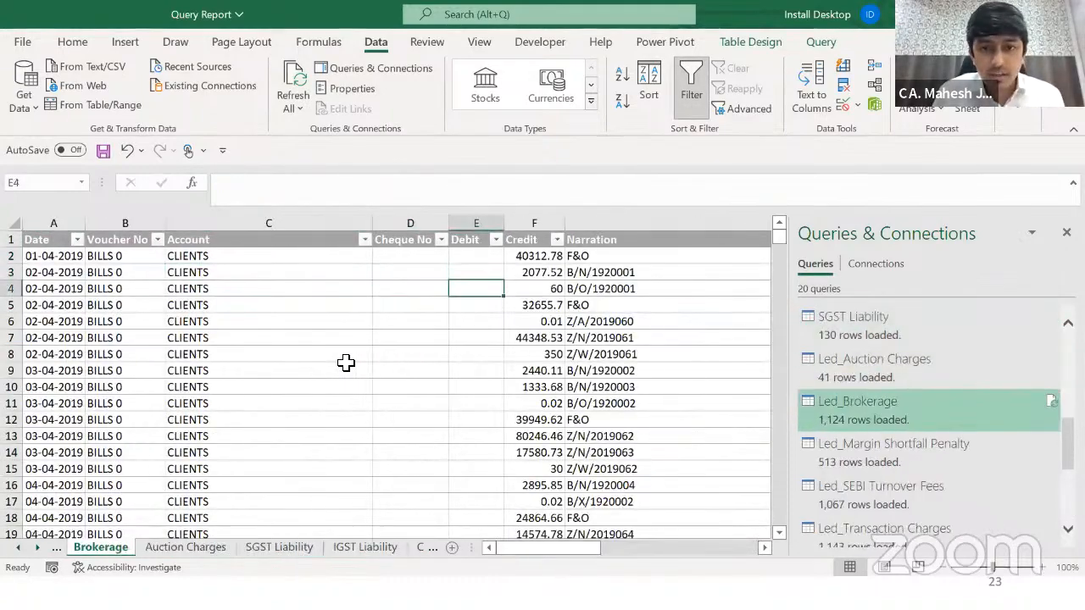
key(Right)
key(Down)
key(shift+Up)
key(shift+Up)
key(Right)
key(Left)
key(Left)
key(Left)
key(Left)
key(Left)
key(Left)
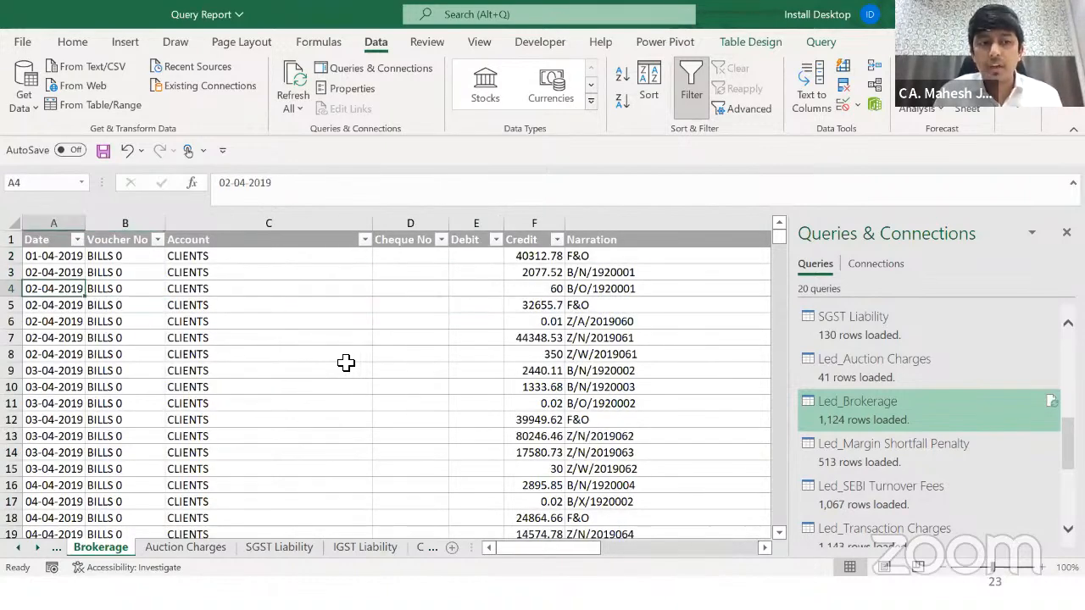
key(Up)
key(Up)
key(Up)
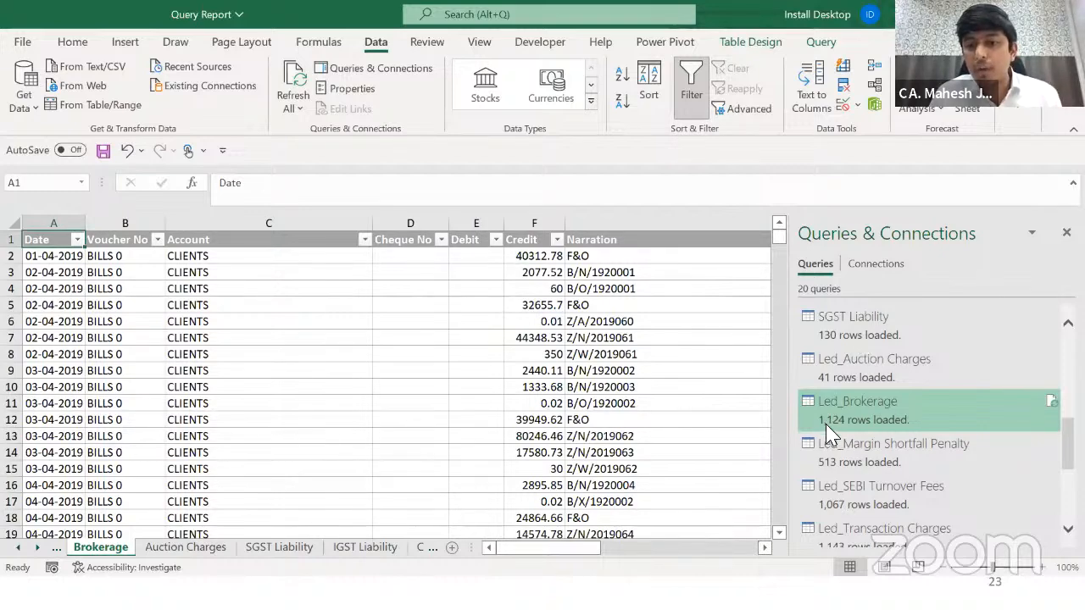
Step: Check the Led_Brokerage query details, then return to the Reconciliation of Brokerage Inc sheet
mouse_move(837, 428)
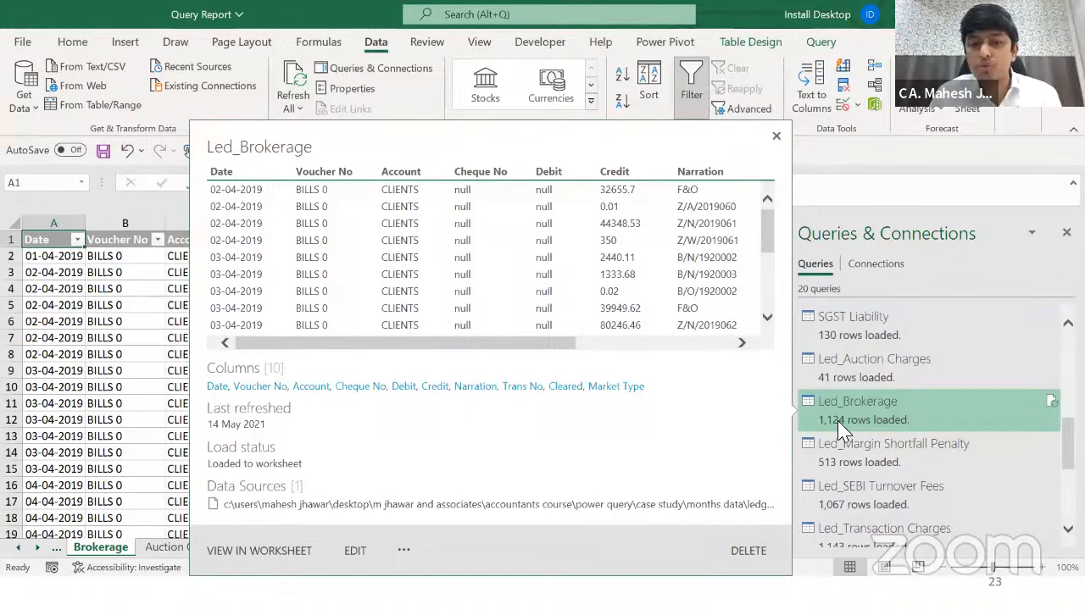
click(111, 370)
key(ctrl+Page_Up)
key(ctrl+Page_Up)
key(ctrl+Page_Up)
key(ctrl+Page_Up)
key(ctrl+Page_Up)
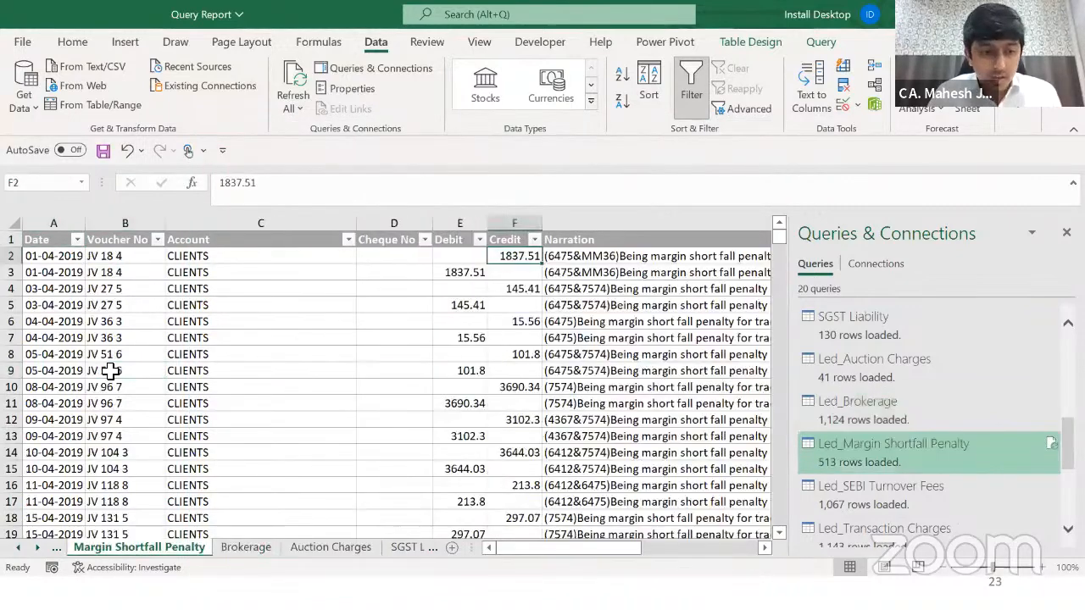
scroll(168, 446, down, 5)
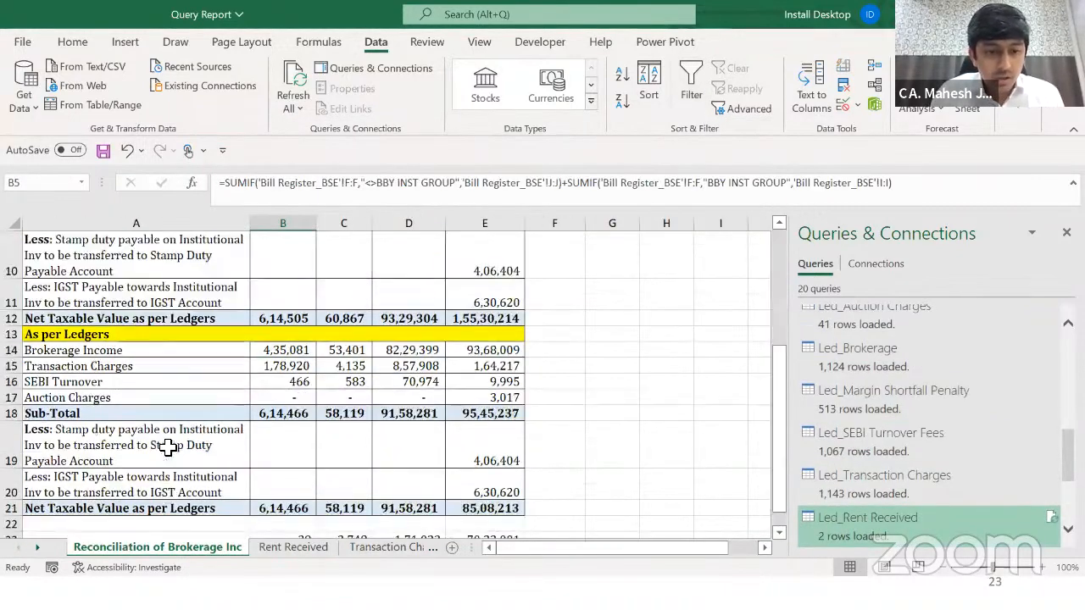
Step: Inspect the BSE difference, Transaction Charges, ledger Brokerage Income and stamp duty cells on the reconciliation
click(276, 404)
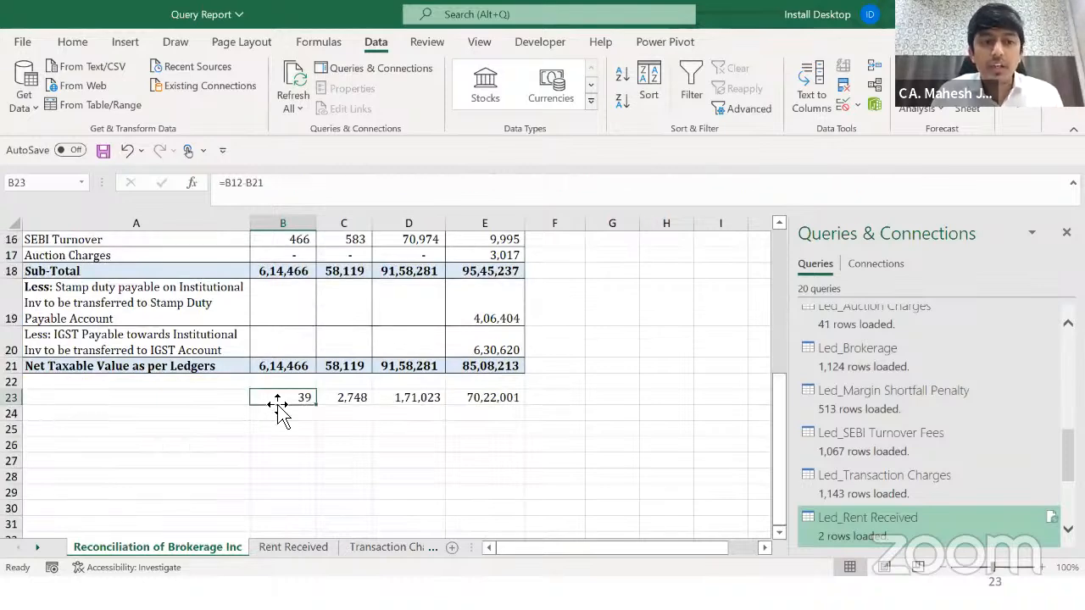
key(Left)
key(Up)
key(Up)
key(ctrl+Home)
key(Down)
key(Down)
key(Down)
key(Down)
key(Down)
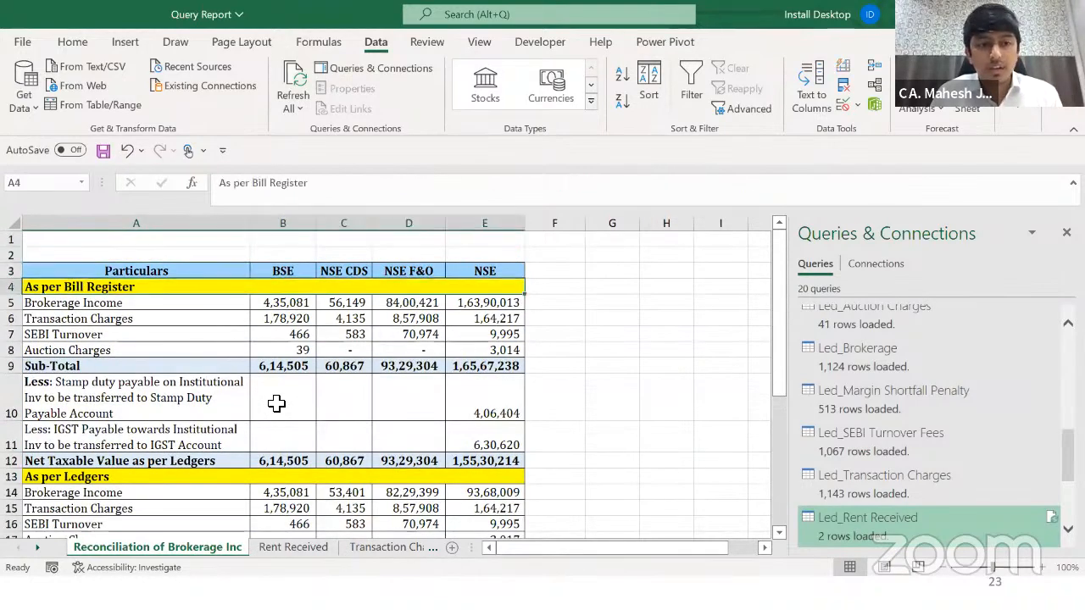
key(Right)
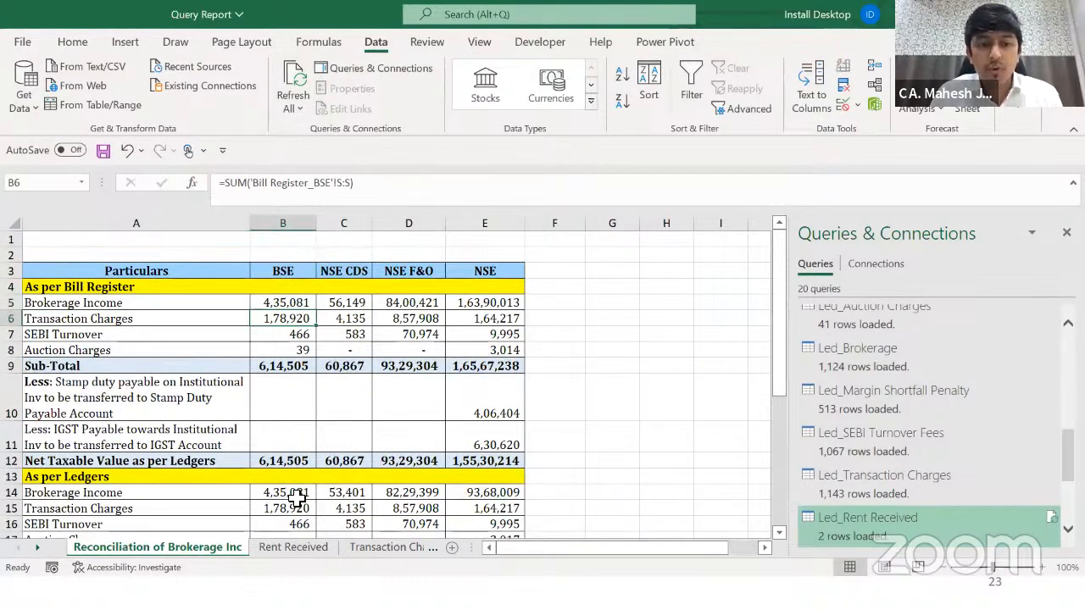
ctrl+click(288, 494)
click(292, 377)
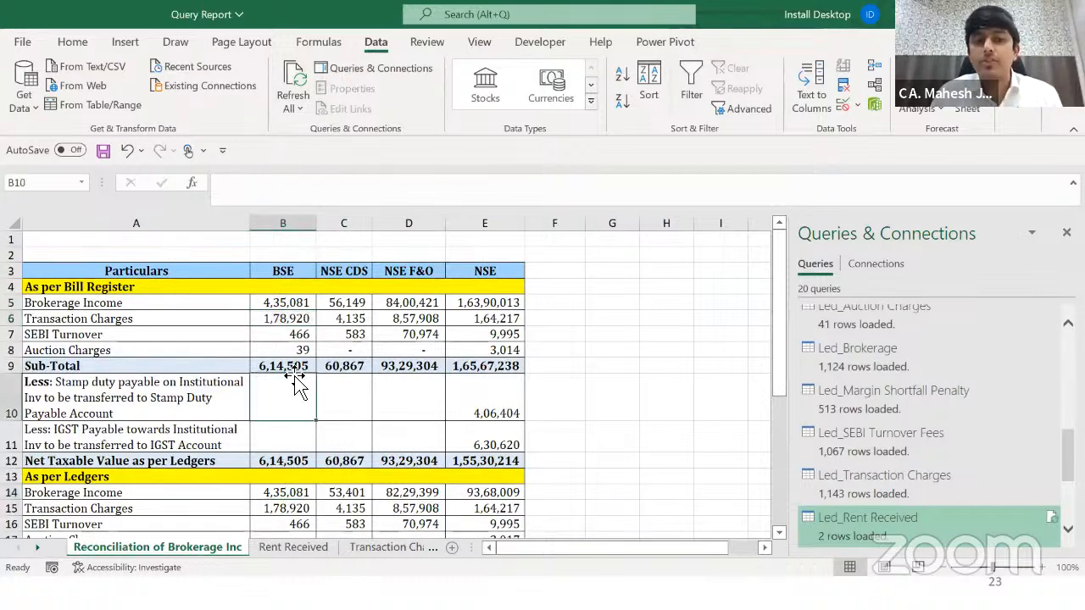
Step: Compare against the Rent Received and Brokerage sheets, check the BSE SEBI Turnover formula, then Refresh All
click(262, 551)
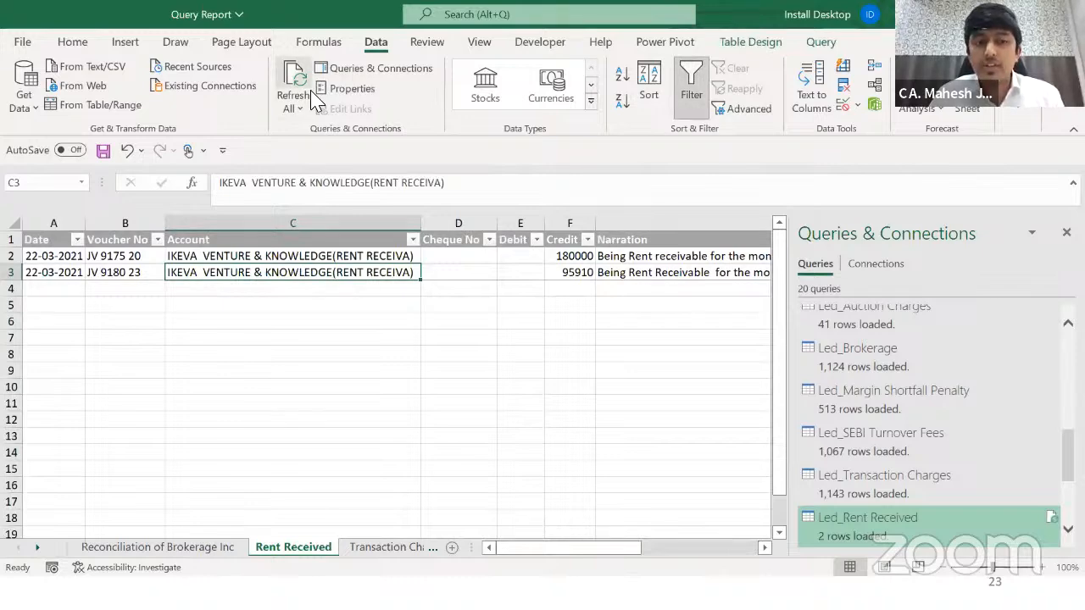
click(205, 549)
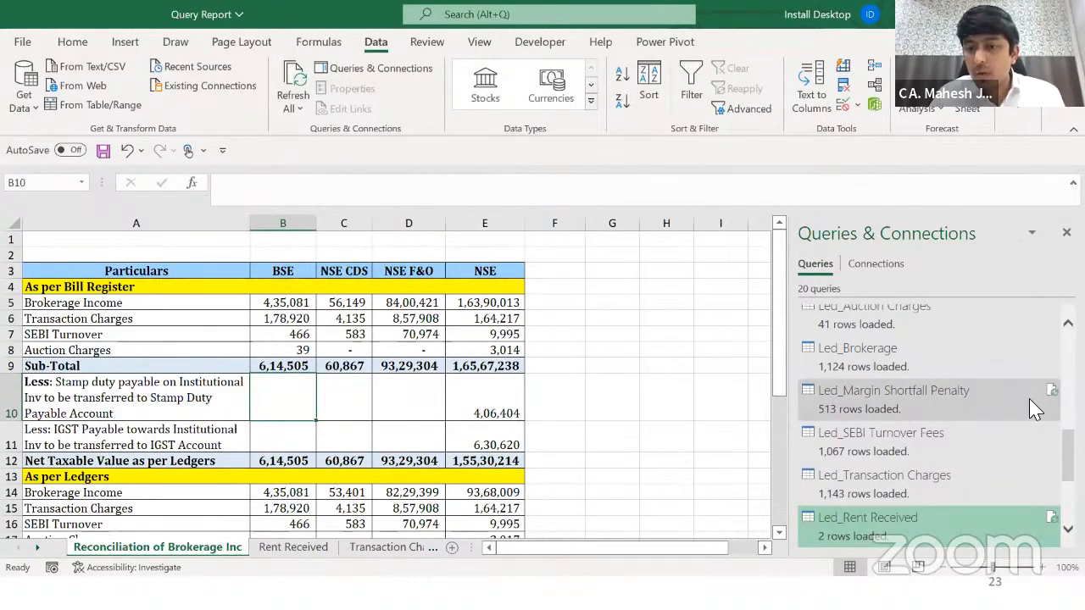
click(894, 373)
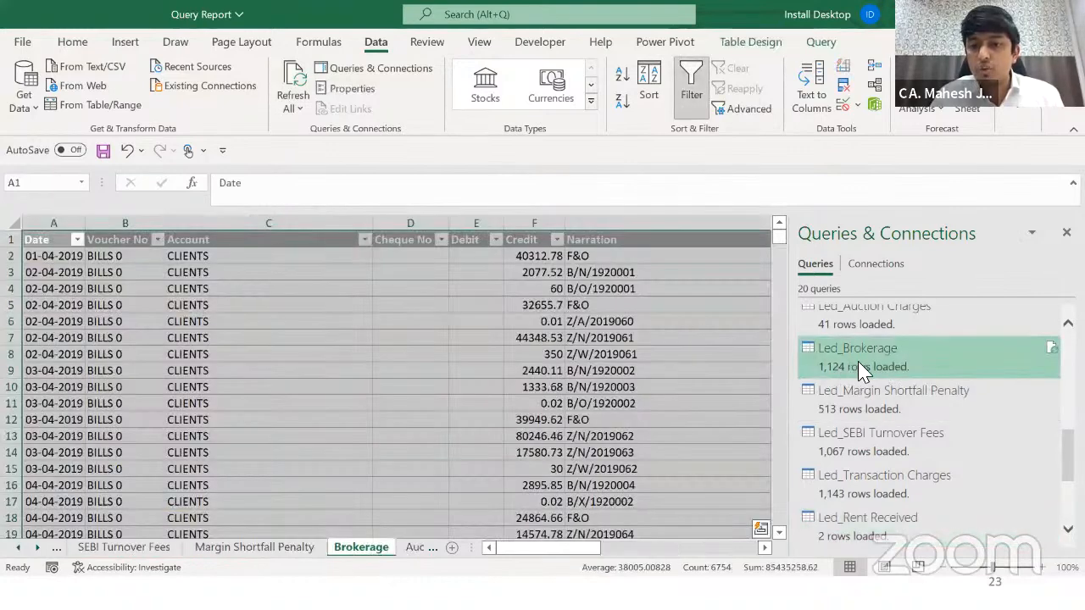
click(19, 546)
click(19, 547)
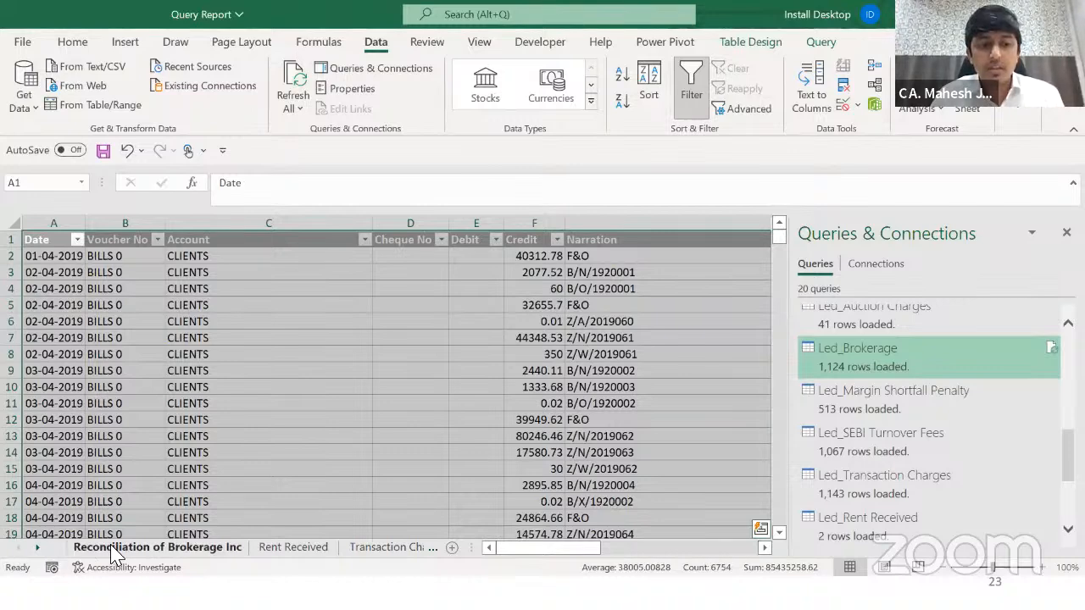
click(113, 547)
click(290, 334)
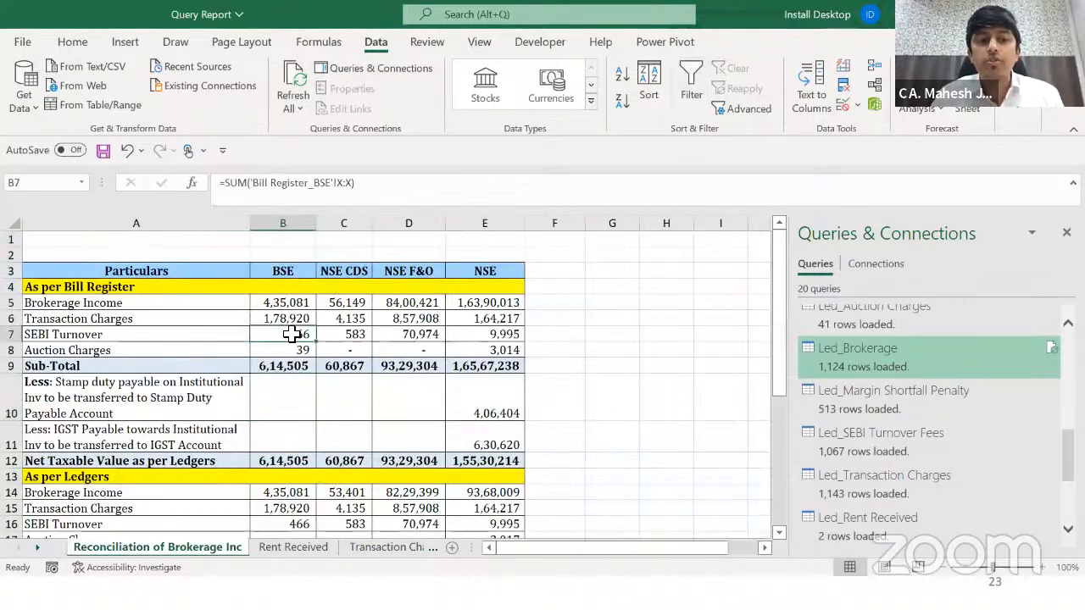
click(206, 335)
key(ctrl+alt+F5)
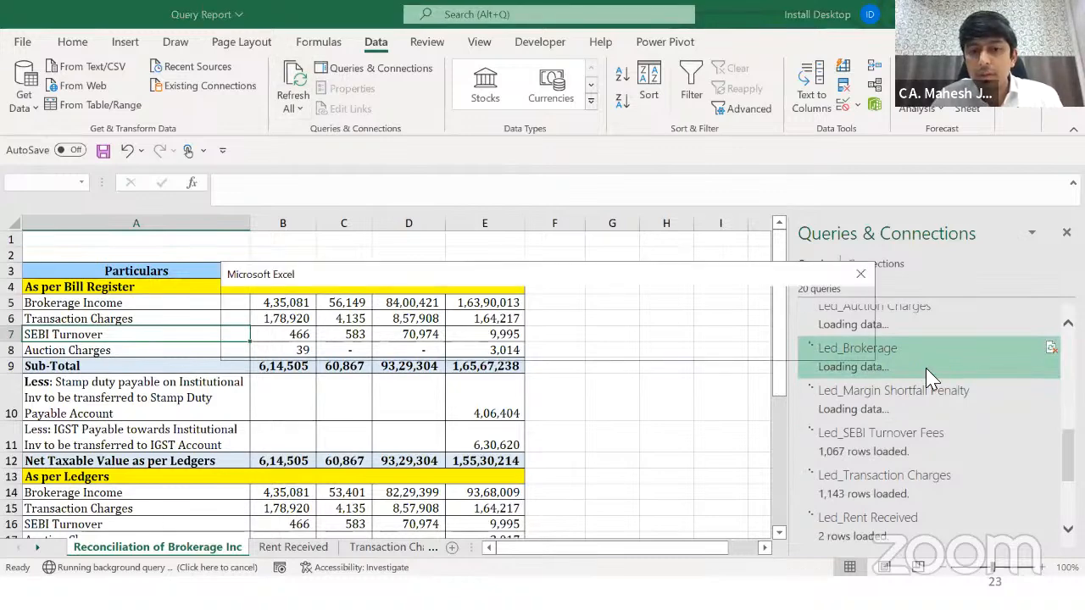
Step: Dismiss the three refresh errors, confirm Led_Brokerage reloaded 1,121 rows, and recheck ledger Brokerage Income
click(531, 341)
click(555, 349)
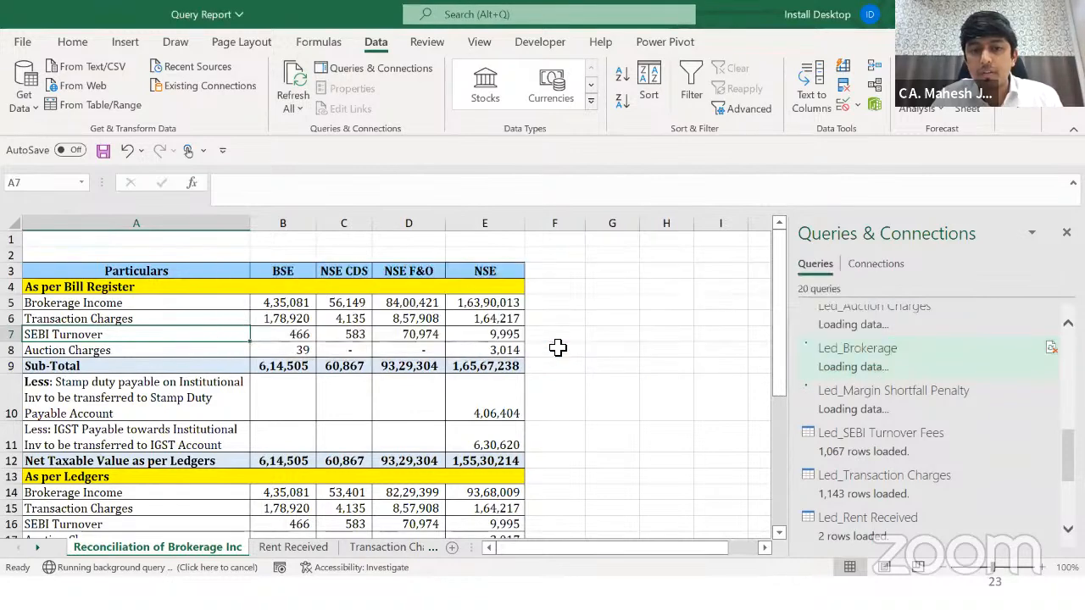
click(553, 347)
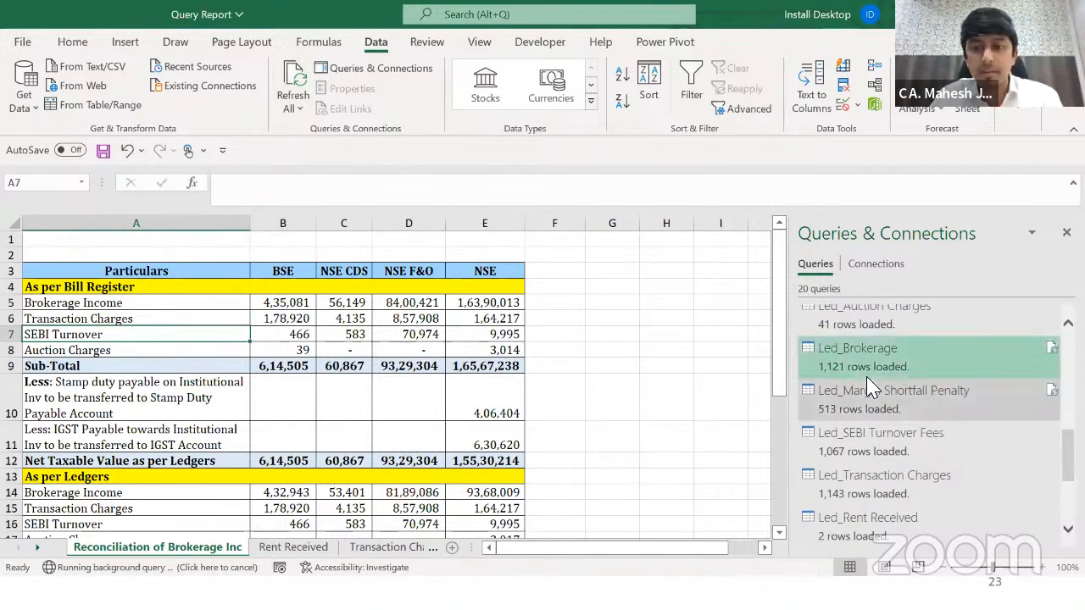
mouse_move(837, 377)
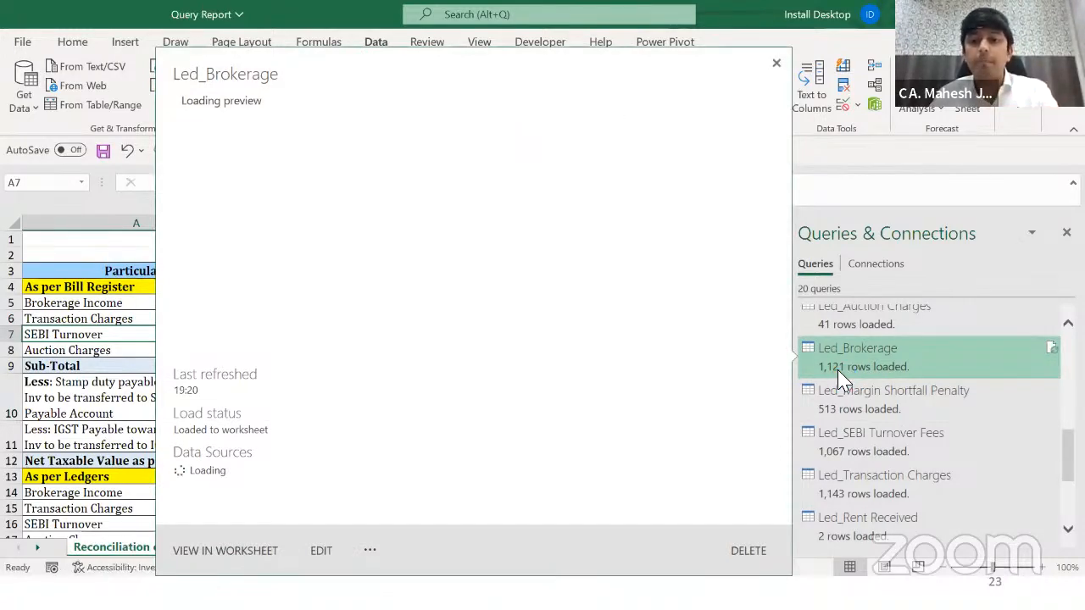
click(103, 366)
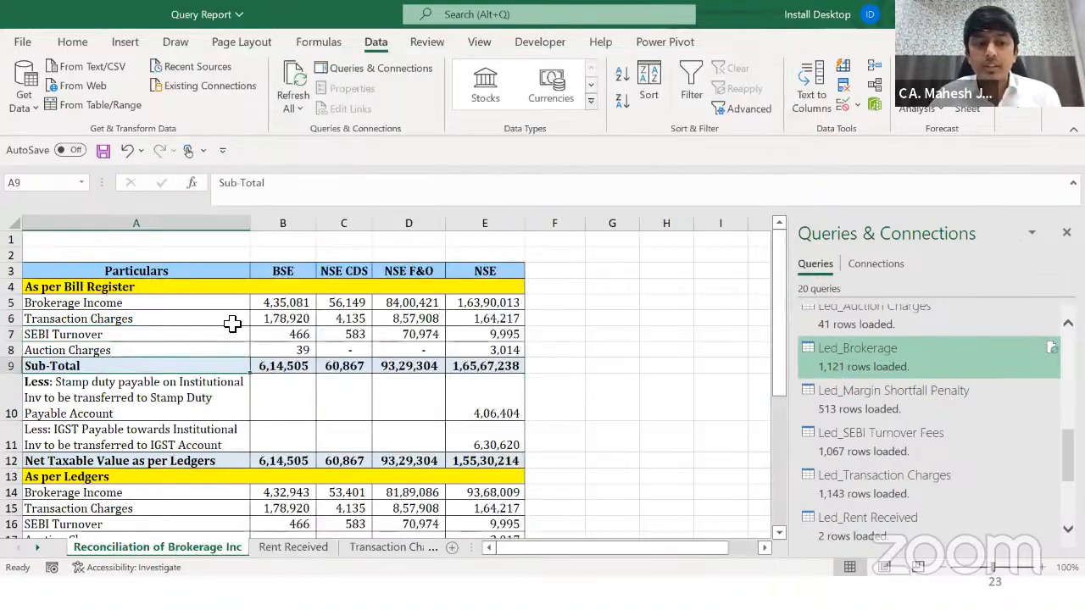
click(278, 496)
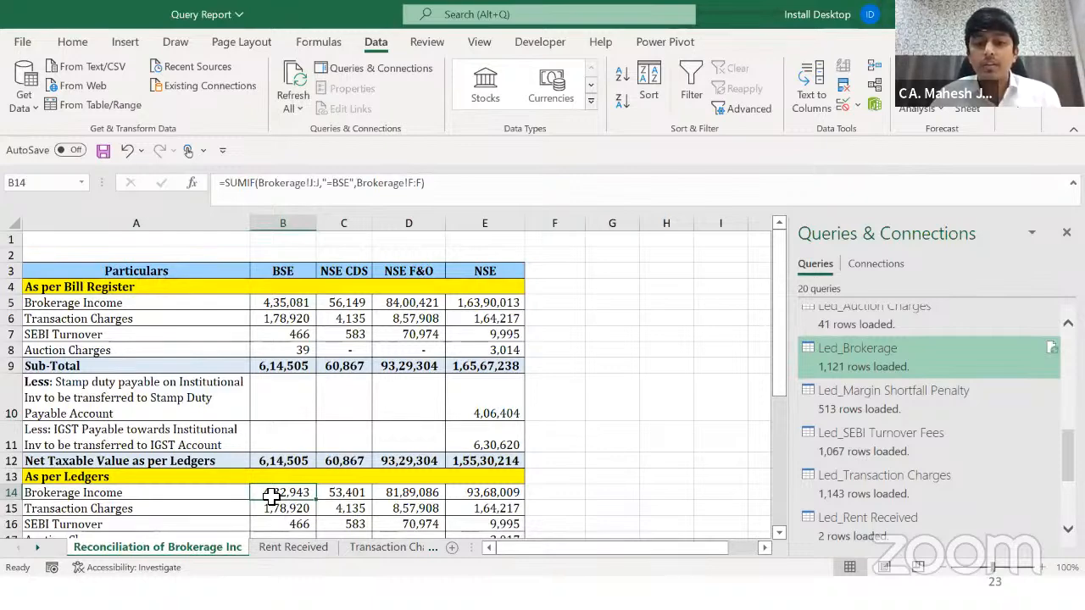
click(600, 381)
Step: Review the reconciliation figures, where NSE net taxable value reads 1,55,30,214
click(569, 326)
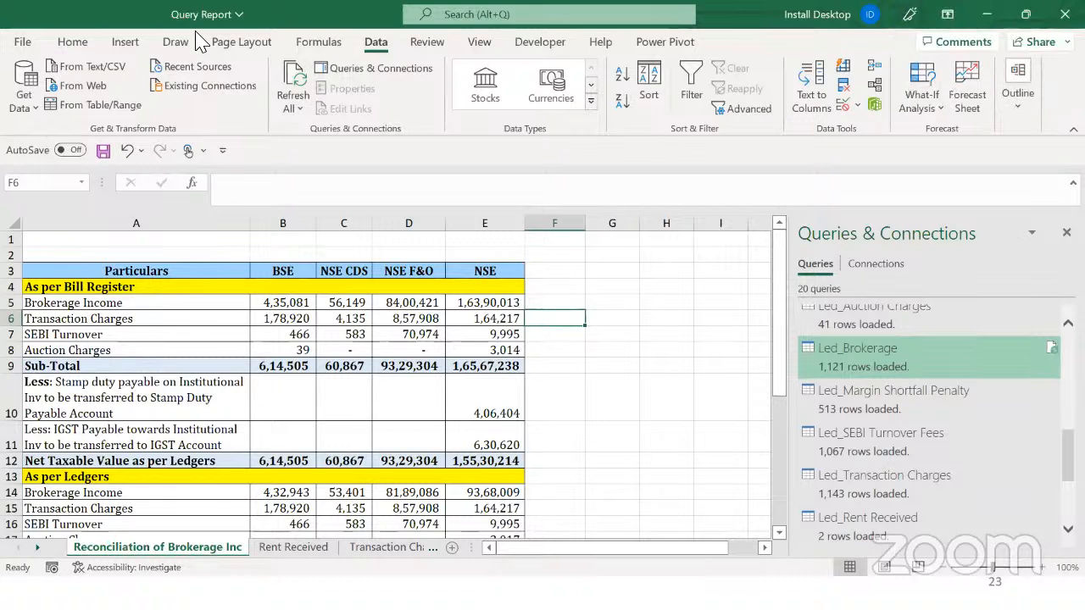
key(F8)
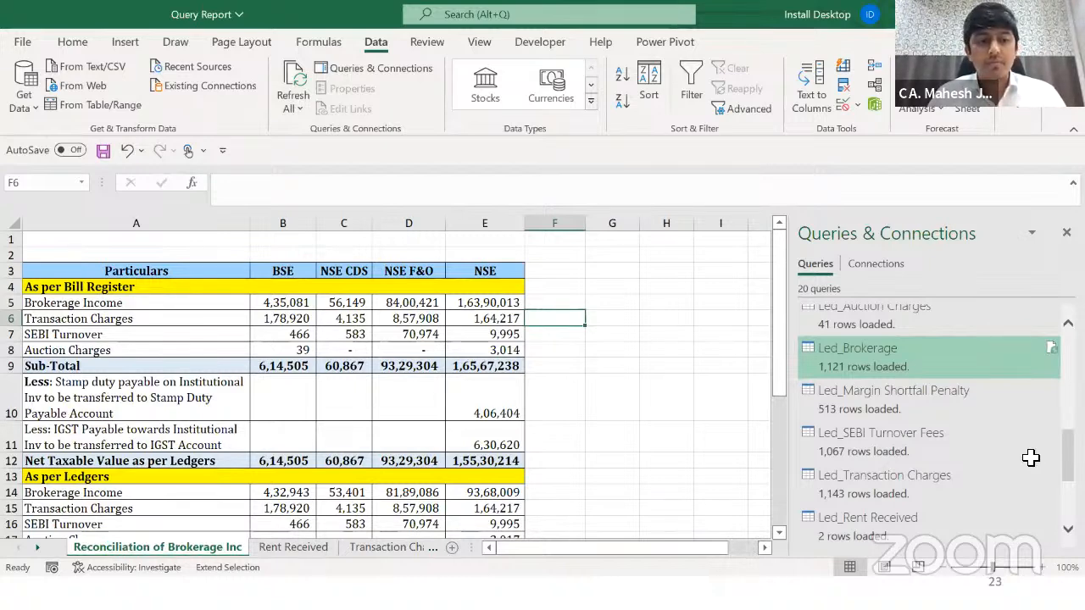
Step: Alt+Tab over to the Sample workbook showing its LedgerBrokerage table
key(alt+Tab)
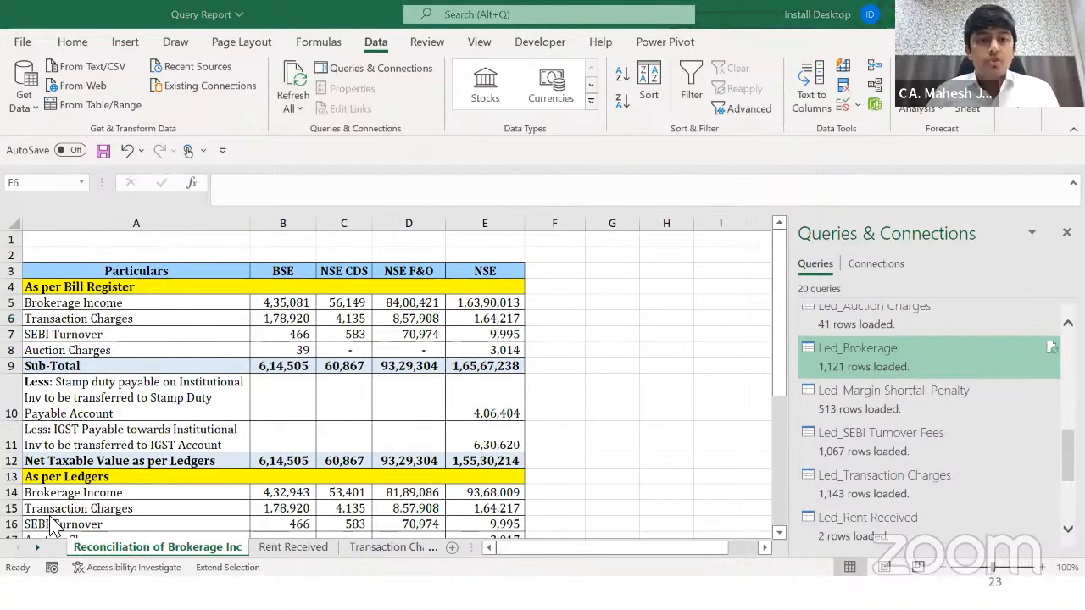
key(alt+Tab)
key(alt+Tab)
key(Tab)
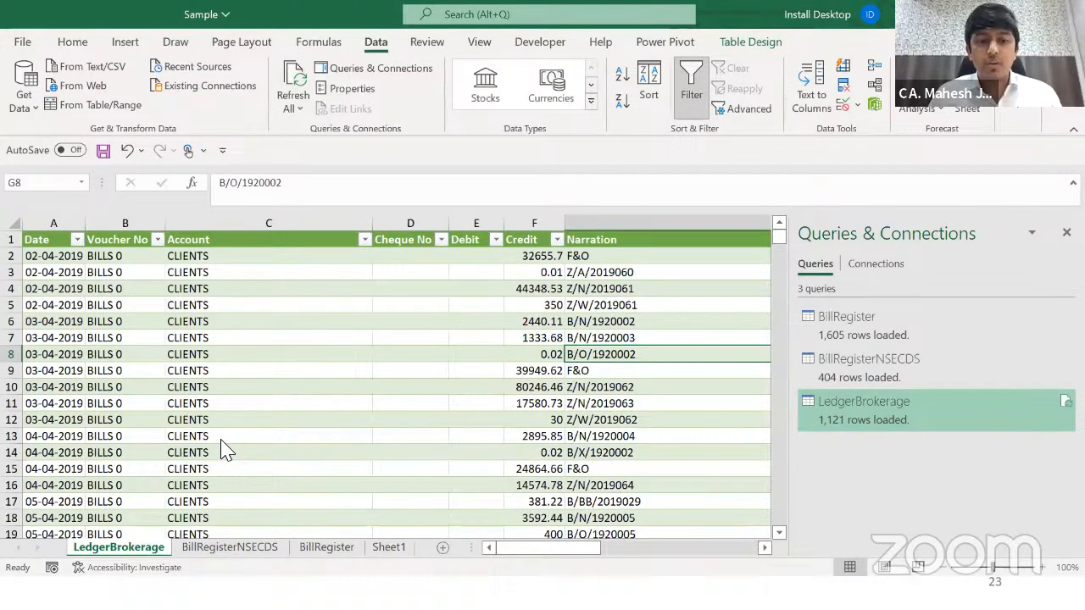
key(Down)
key(Down)
key(Down)
key(Down)
key(Down)
key(Down)
key(Left)
key(Left)
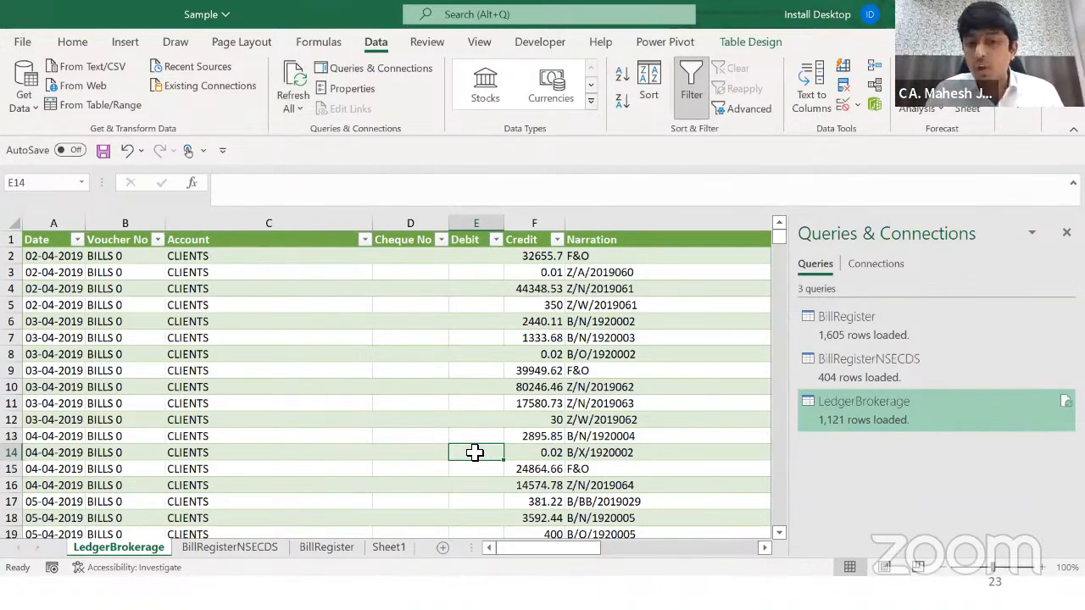
key(ctrl+Page_Down)
key(ctrl+Page_Down)
key(ctrl+Page_Down)
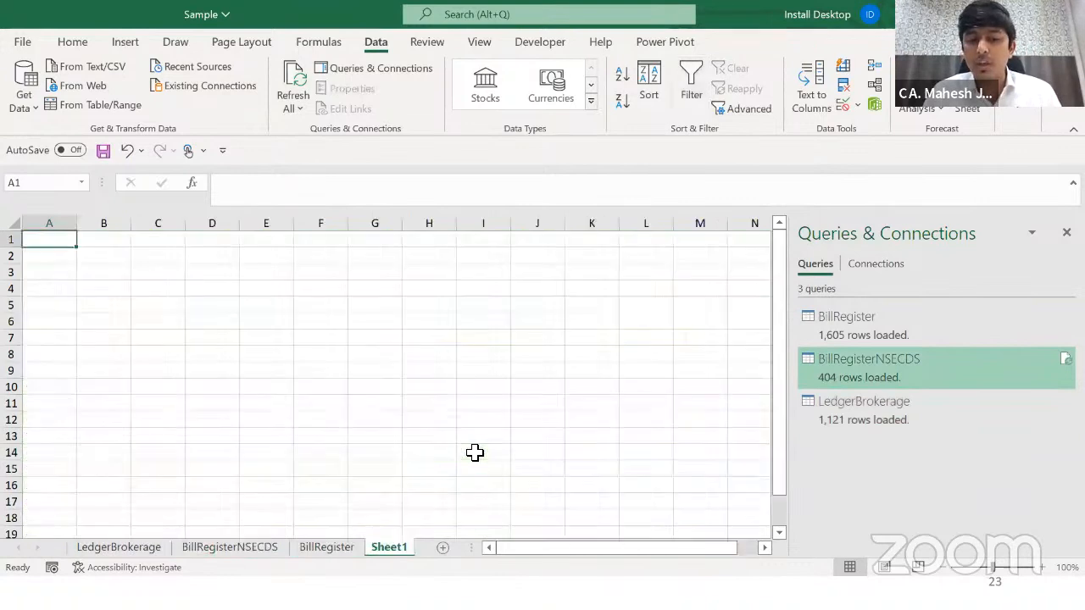
key(ctrl+Page_Up)
key(ctrl+Page_Up)
key(ctrl+Page_Up)
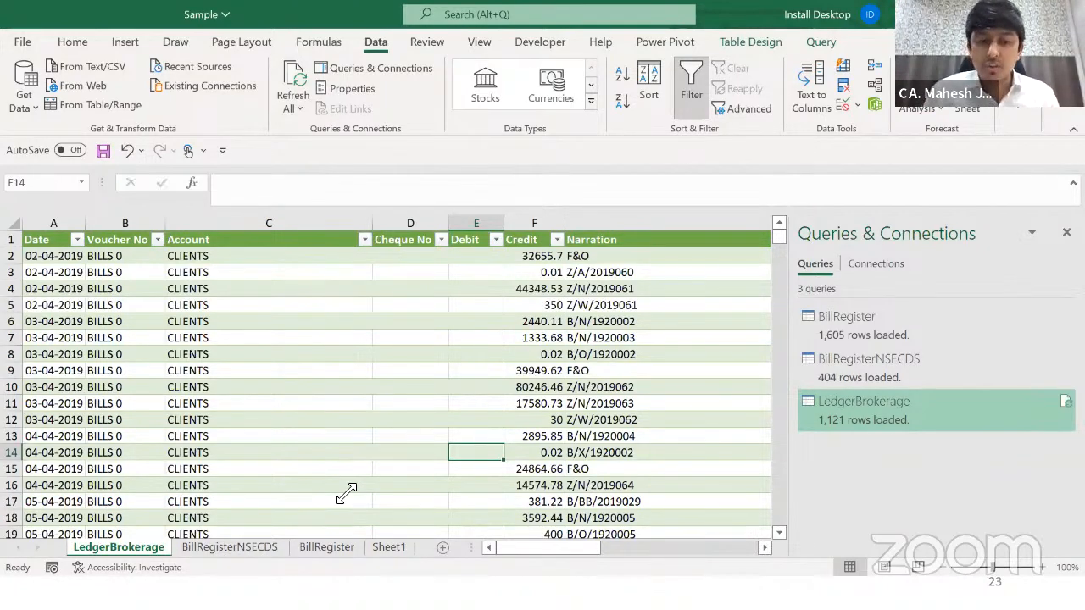
click(245, 456)
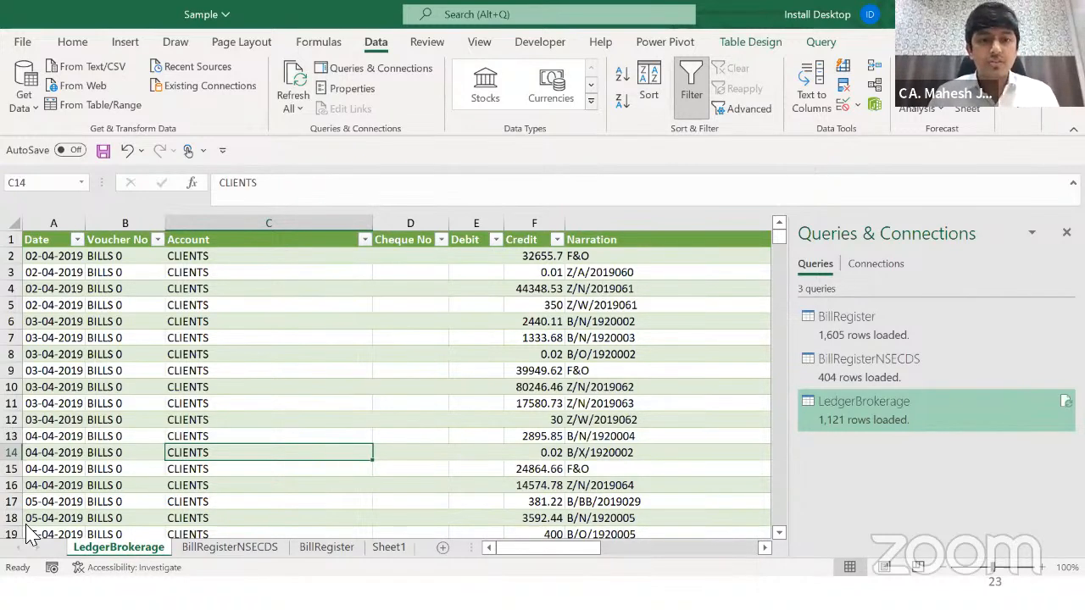
Step: Switch back to the Query Report workbook with Alt+Tab
key(alt+Tab)
key(alt+Tab)
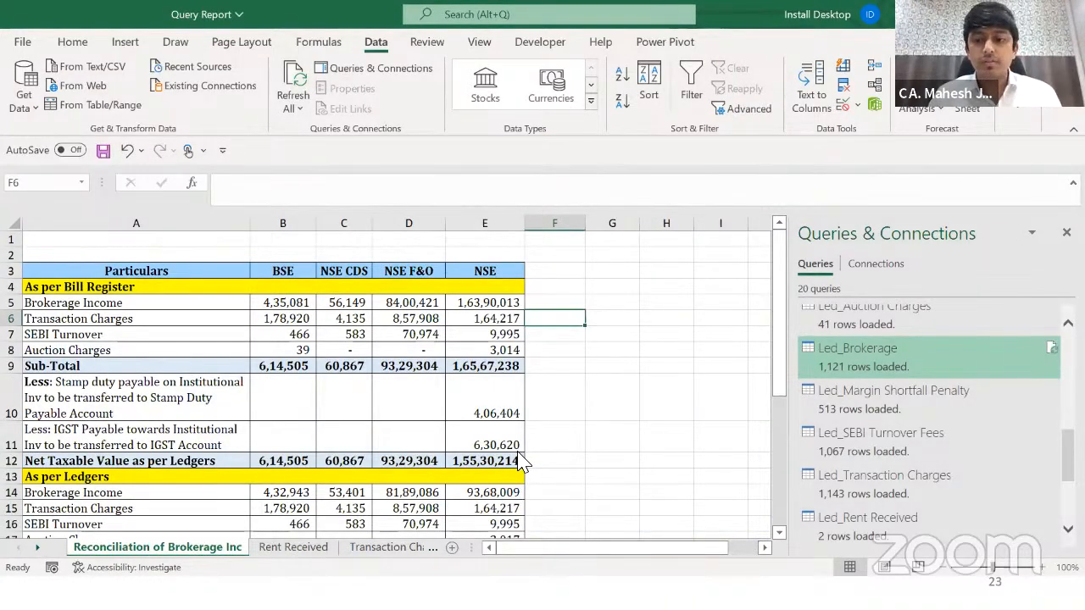
Step: Close the Query Report workbook without saving changes
click(462, 445)
key(alt+space)
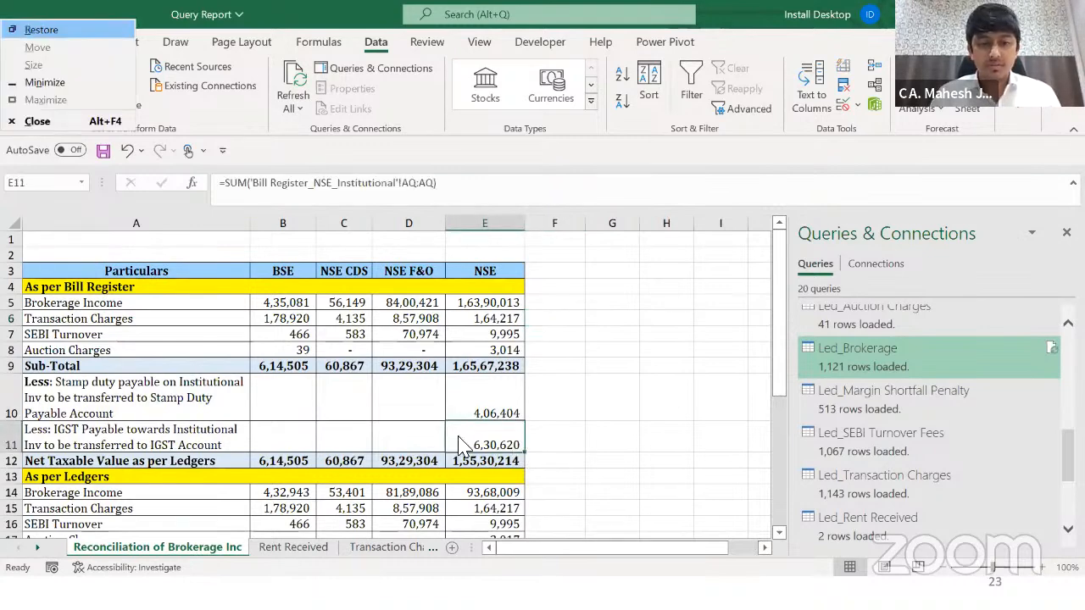
key(c)
click(552, 336)
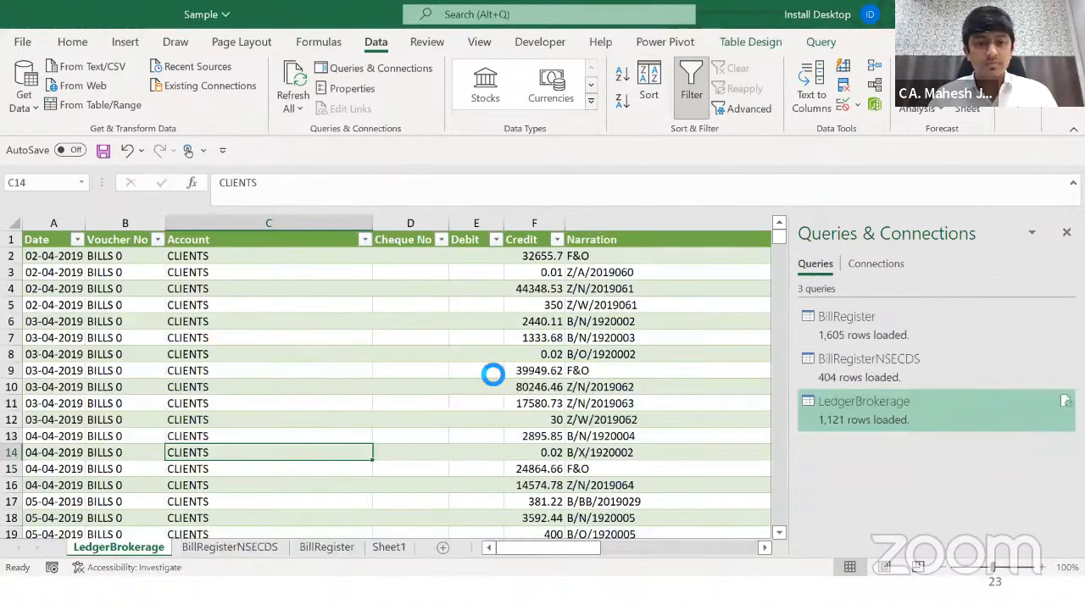
Step: Close the Sample.xlsx workbook without saving changes
click(490, 371)
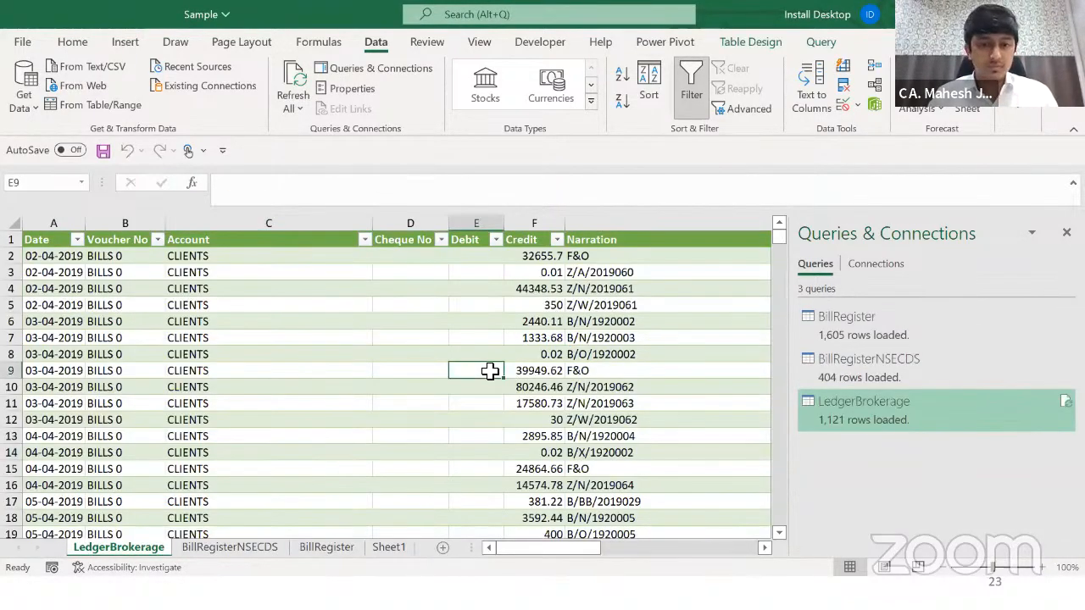
key(alt+space)
key(c)
click(542, 337)
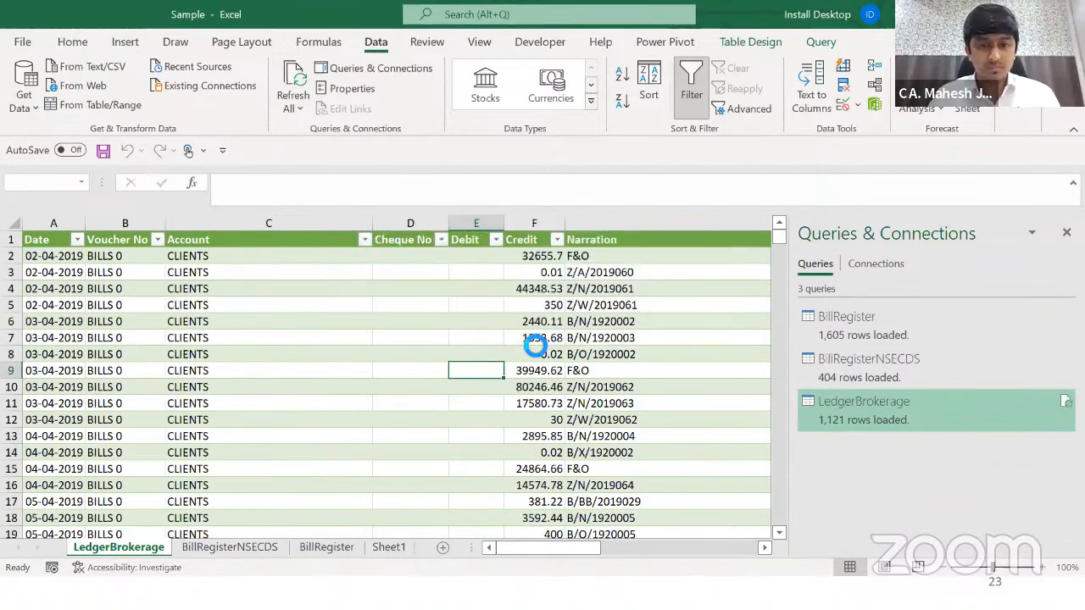
Step: Shut down Excel, return to the PowerPoint slide show and advance to the Case Study 1 – Solution slide
click(407, 423)
key(alt+space)
key(c)
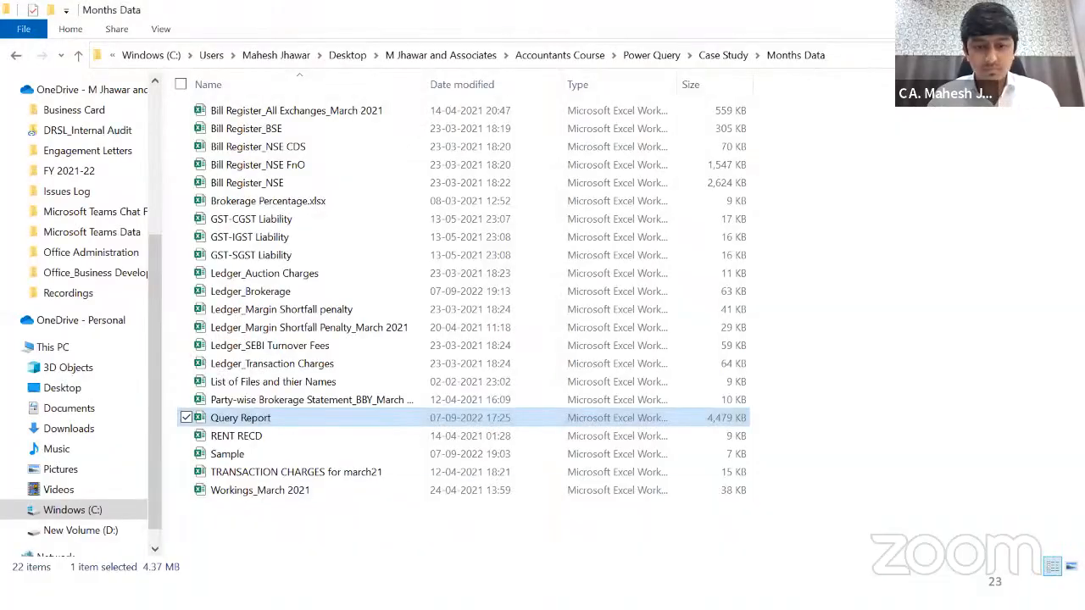
key(alt+Tab)
key(Tab)
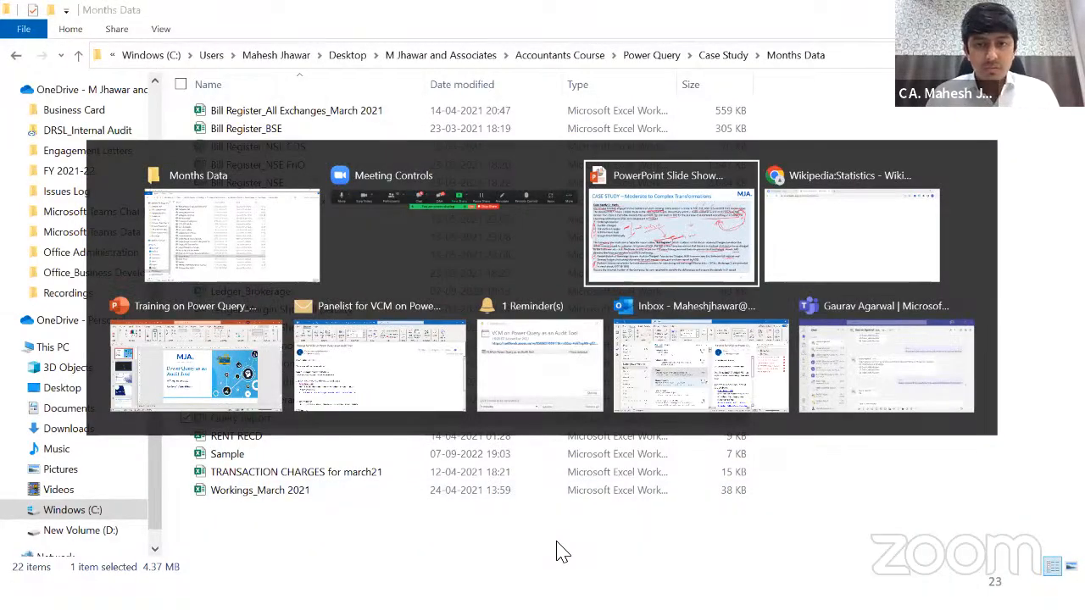
key(Right)
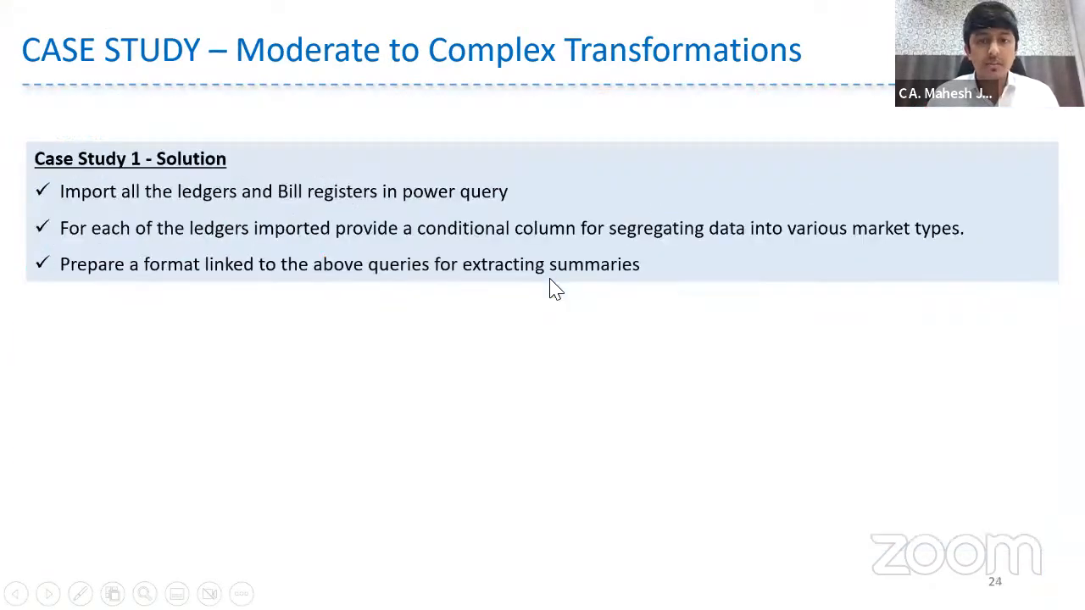
Step: Go back to The Query Editor Tools slide and mark Close & Load and Group By in red ink
key(Left)
key(Right)
key(Left)
key(Left)
key(Left)
key(Left)
key(Left)
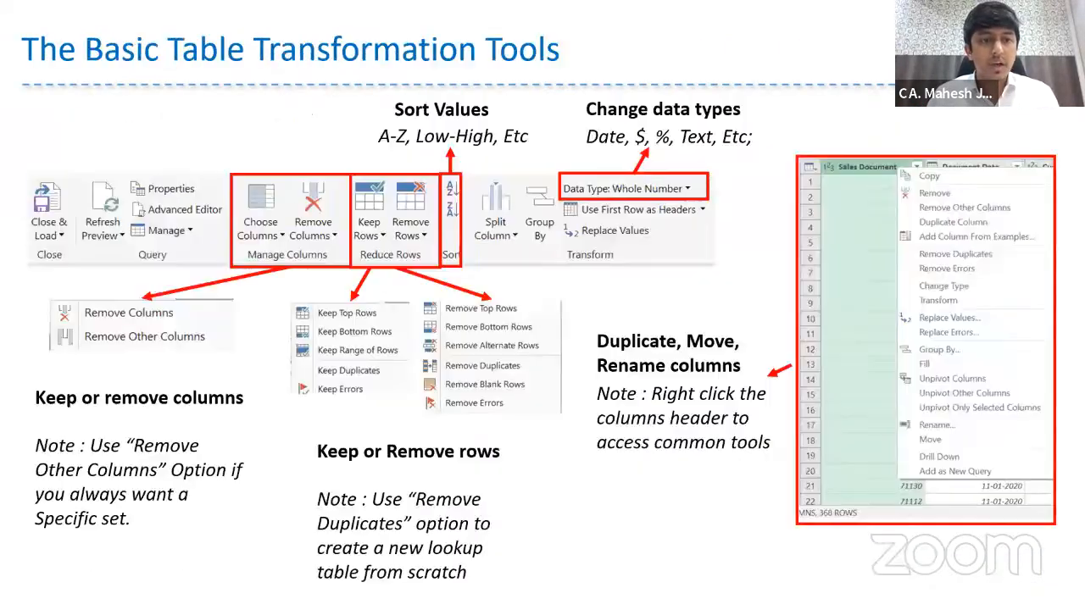
key(Left)
key(Left)
key(Left)
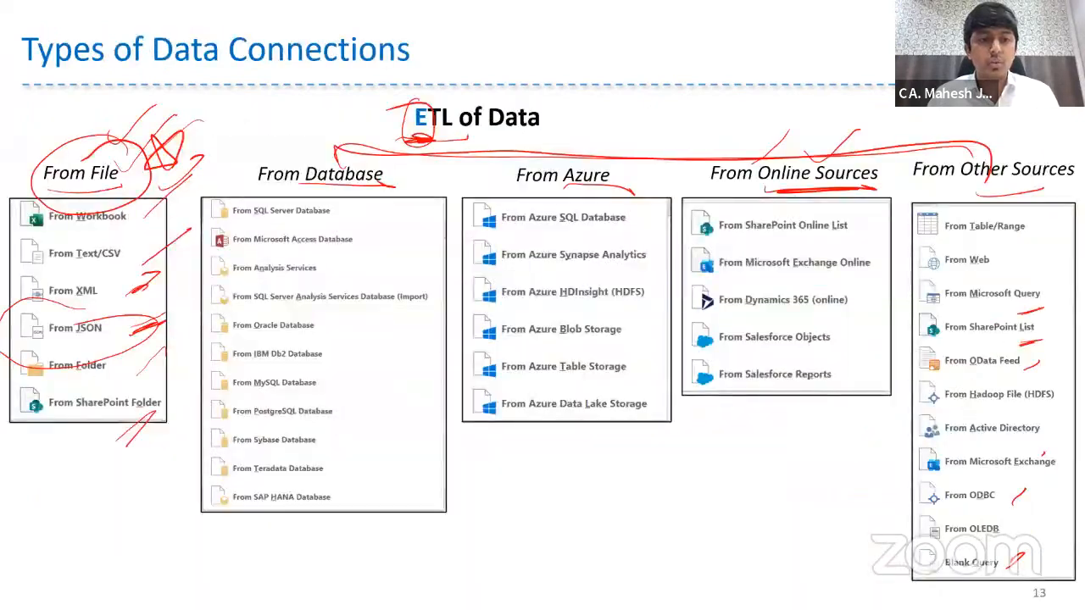
key(Right)
key(Right)
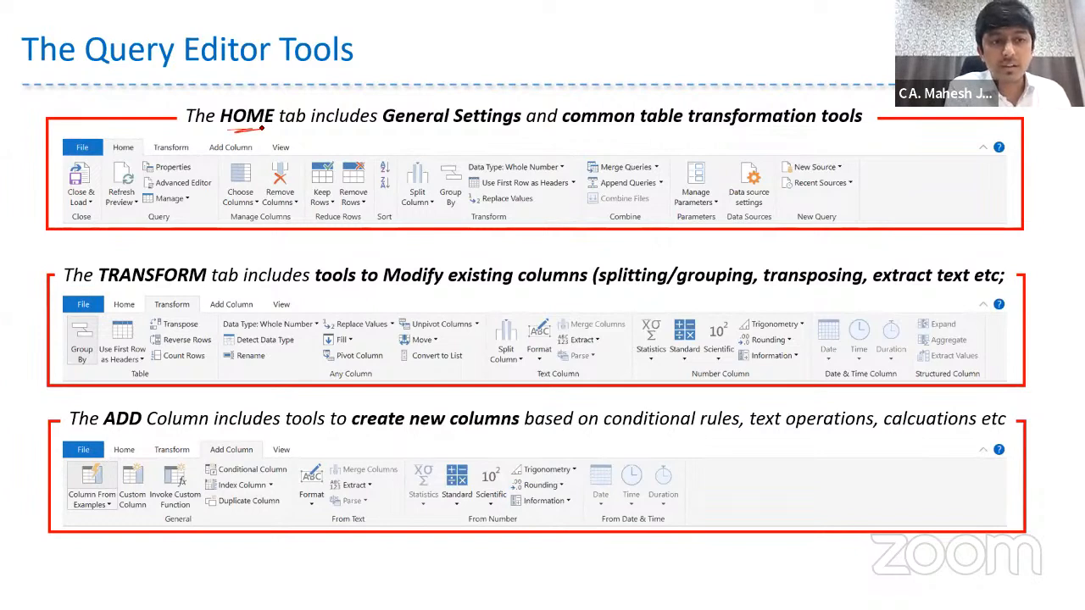
drag(72, 235, 46, 173)
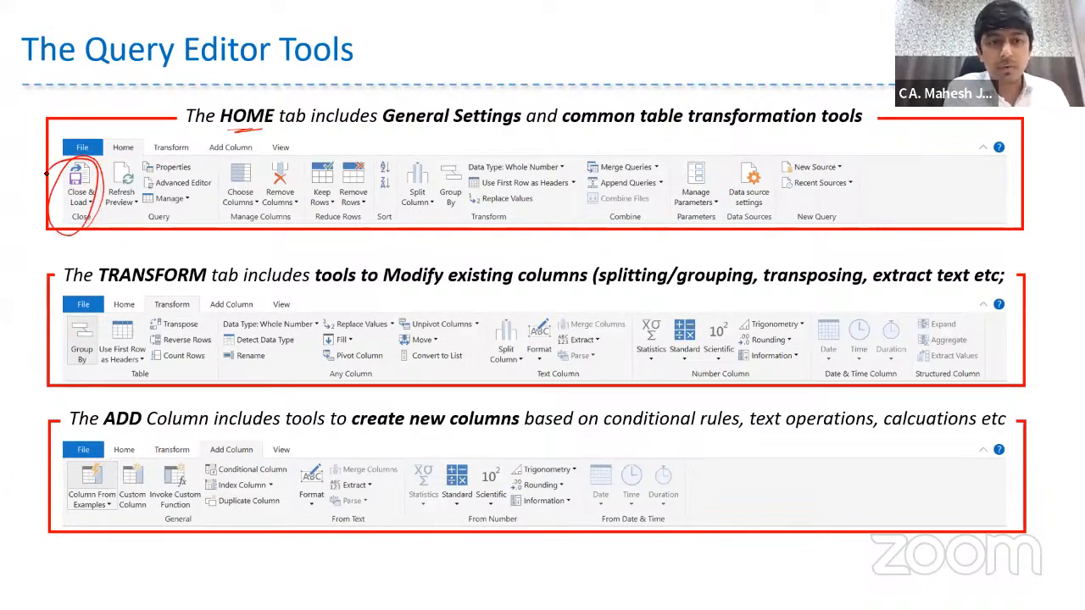
drag(444, 212, 458, 209)
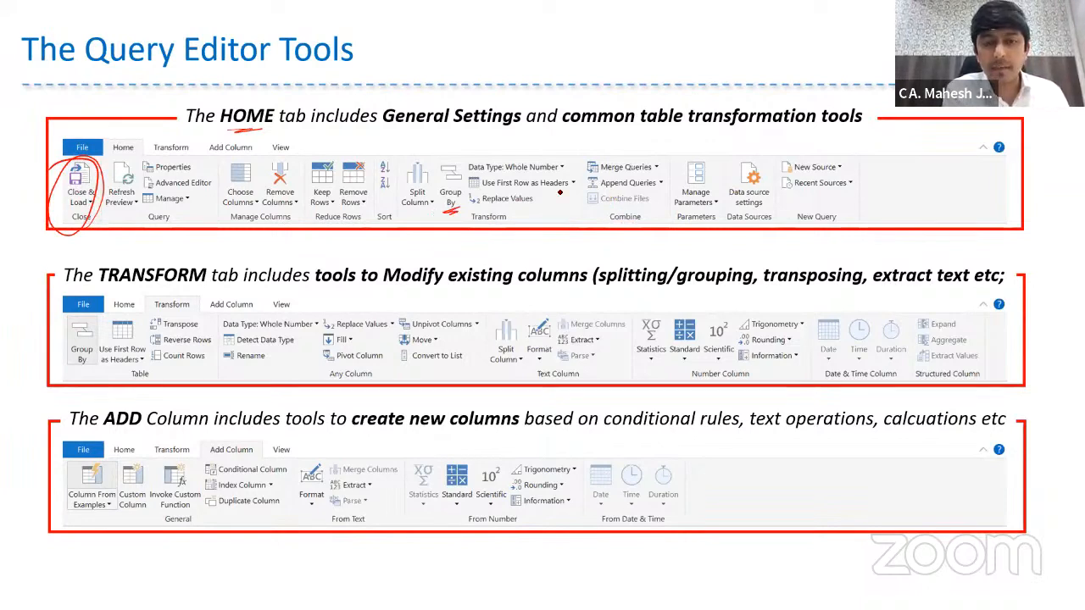
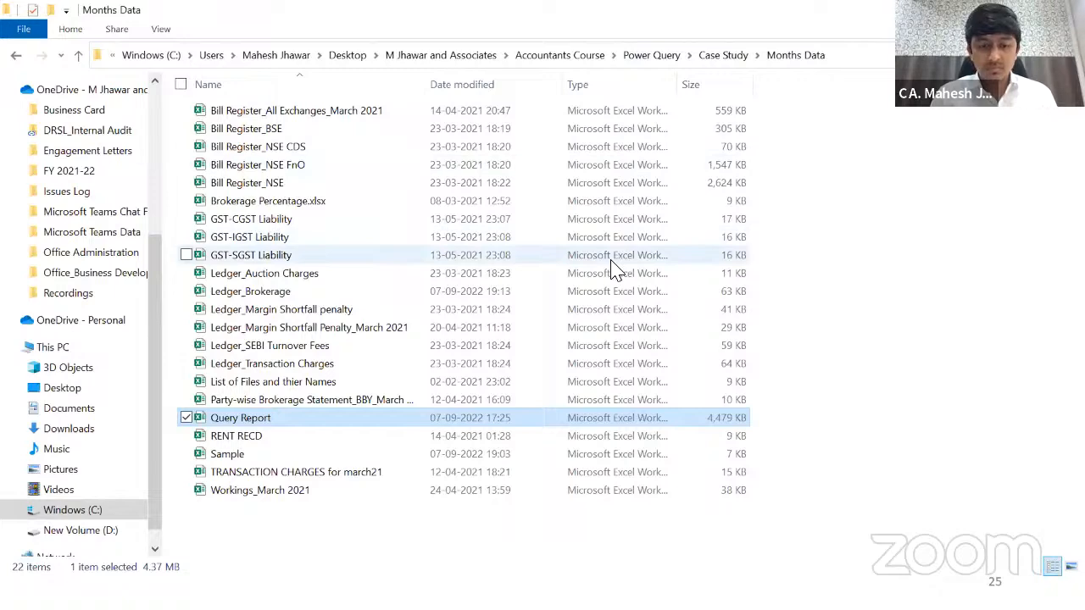
Step: Browse from the Power Query folder into Case Study 2 and open the GSTR 2A Reconciliation_Project_Power Query workbook
click(651, 56)
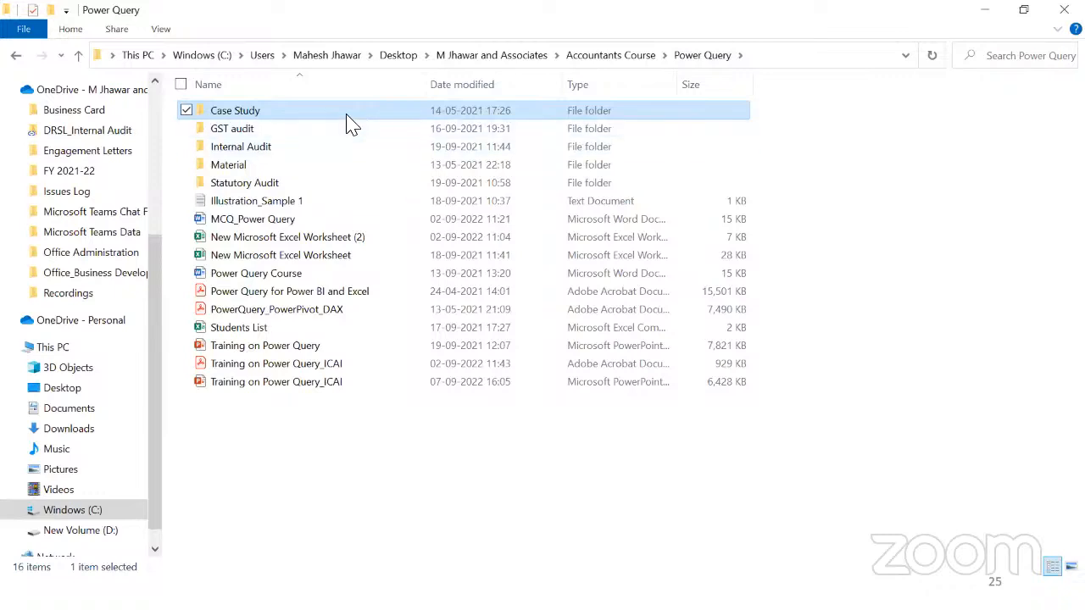
double_click(346, 114)
double_click(327, 112)
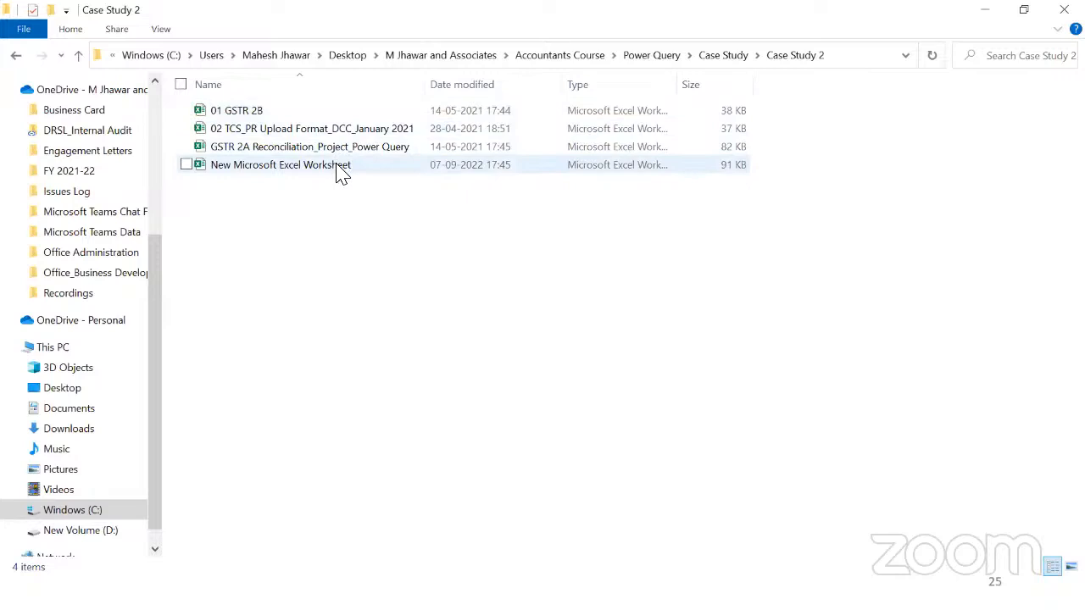
click(339, 151)
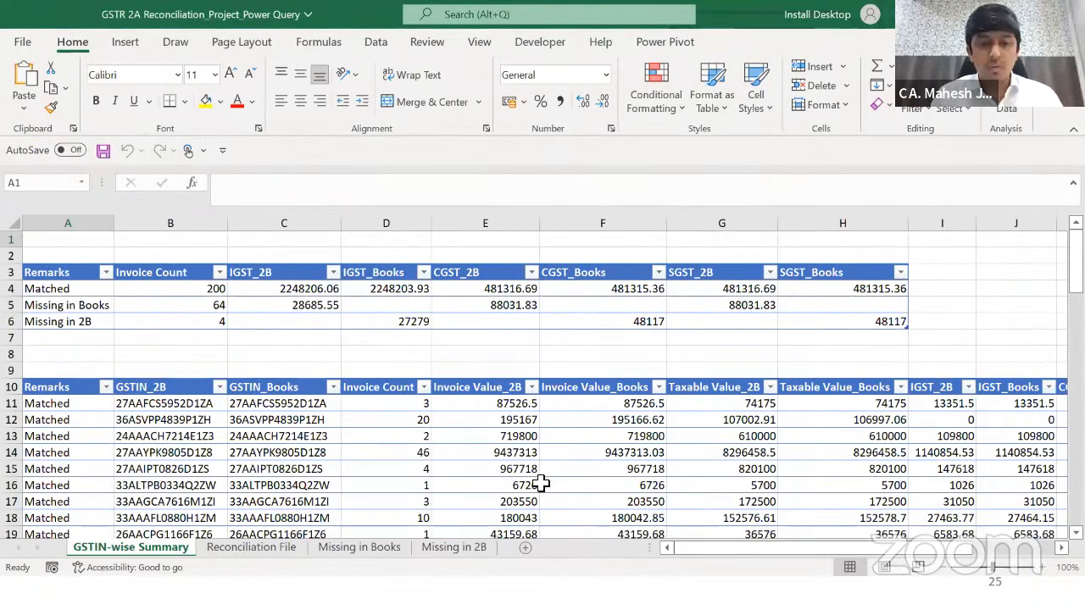
Step: Show the Reconciliation File sheet and inspect the Books Period filter values without changing them
key(ctrl+Page_Down)
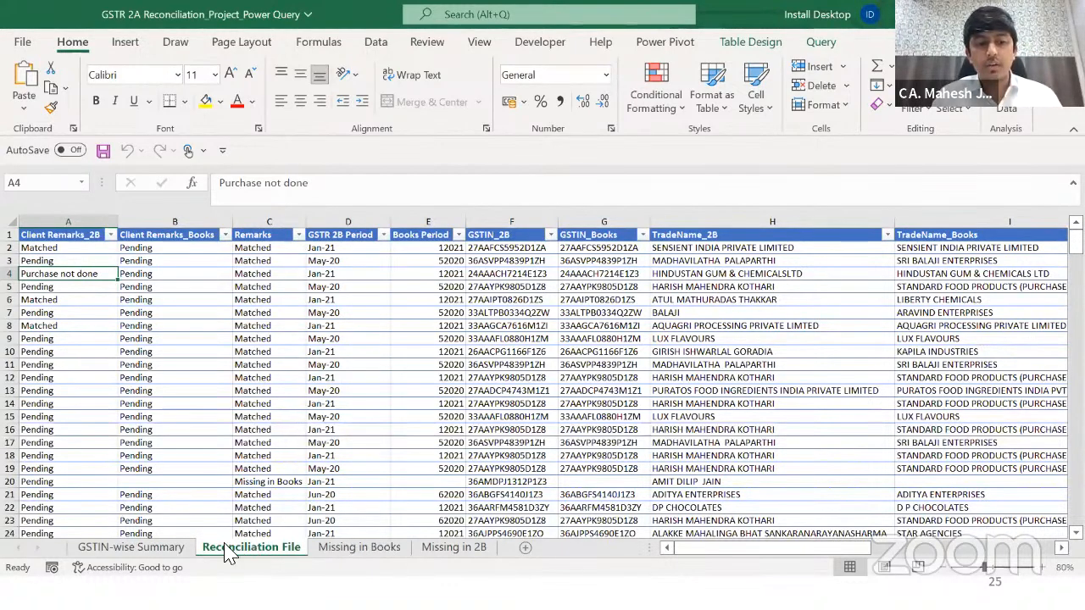
click(141, 555)
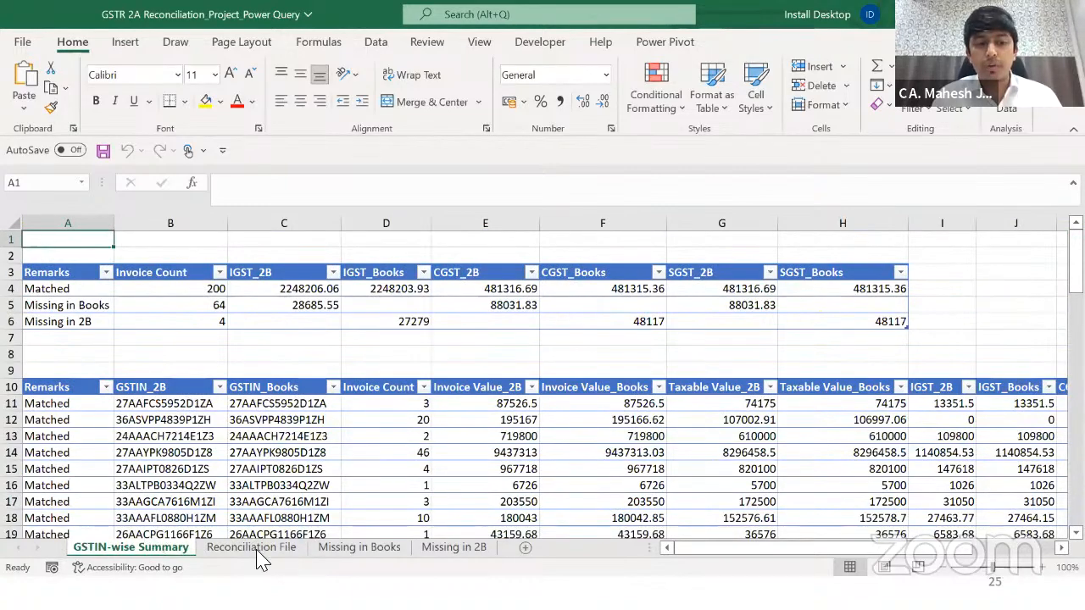
click(256, 551)
click(299, 299)
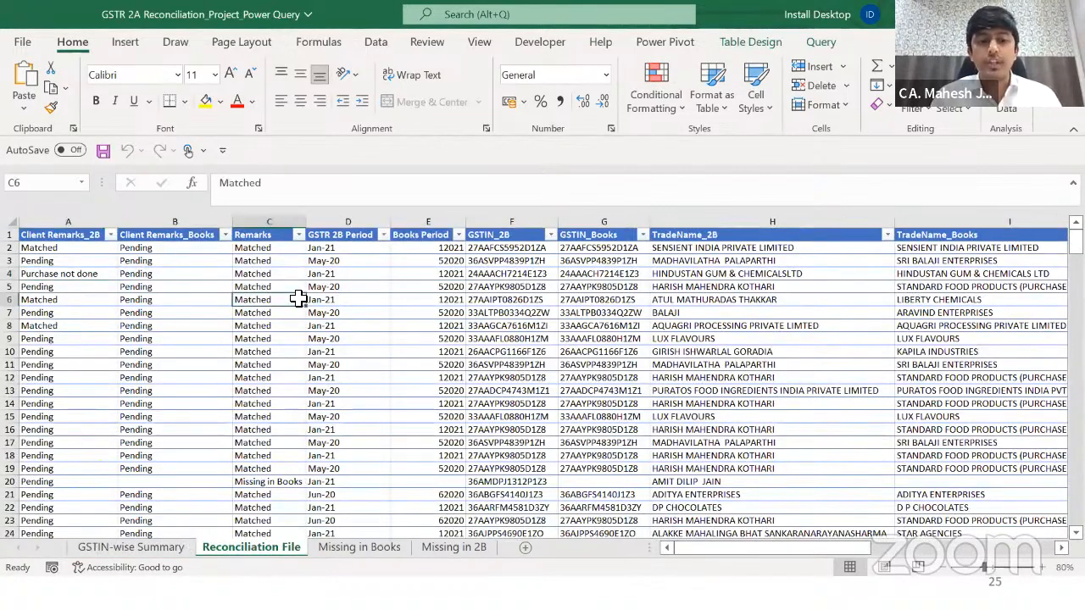
key(Right)
key(Up)
key(Up)
key(Up)
key(Up)
key(Up)
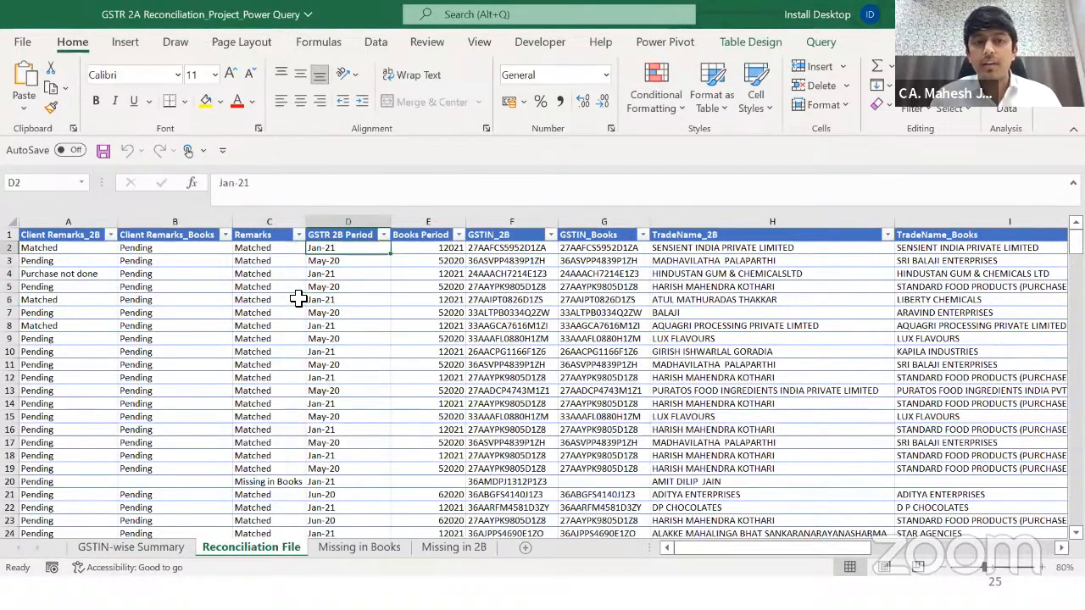
key(Right)
key(alt+Down)
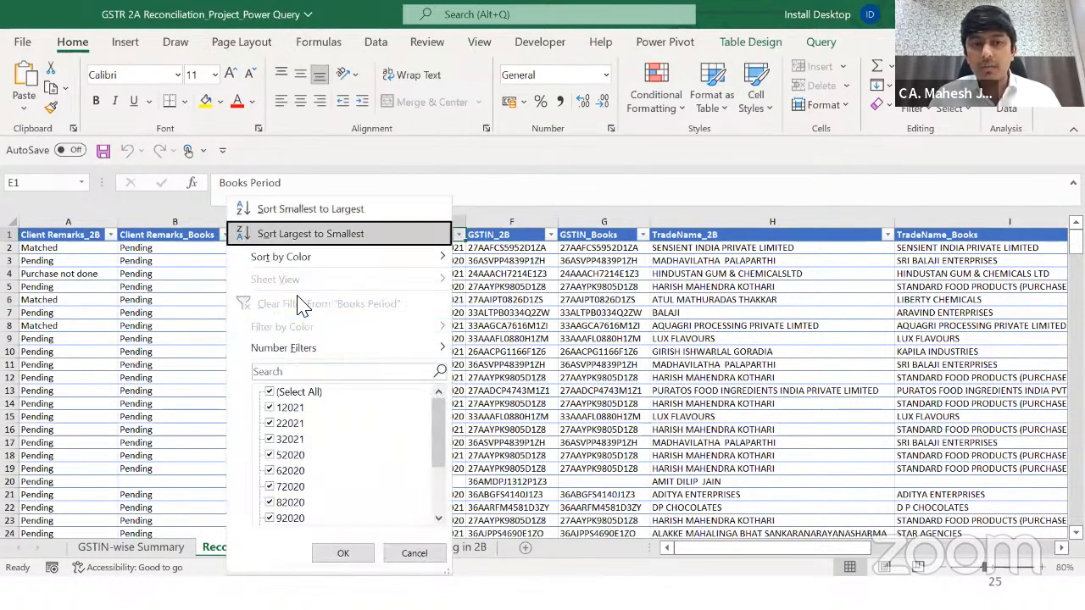
key(Down)
key(Escape)
Step: Review the GSTIN_2B, GSTIN_Books, TradeName_2B and TradeName_Books columns down to the last row
key(Right)
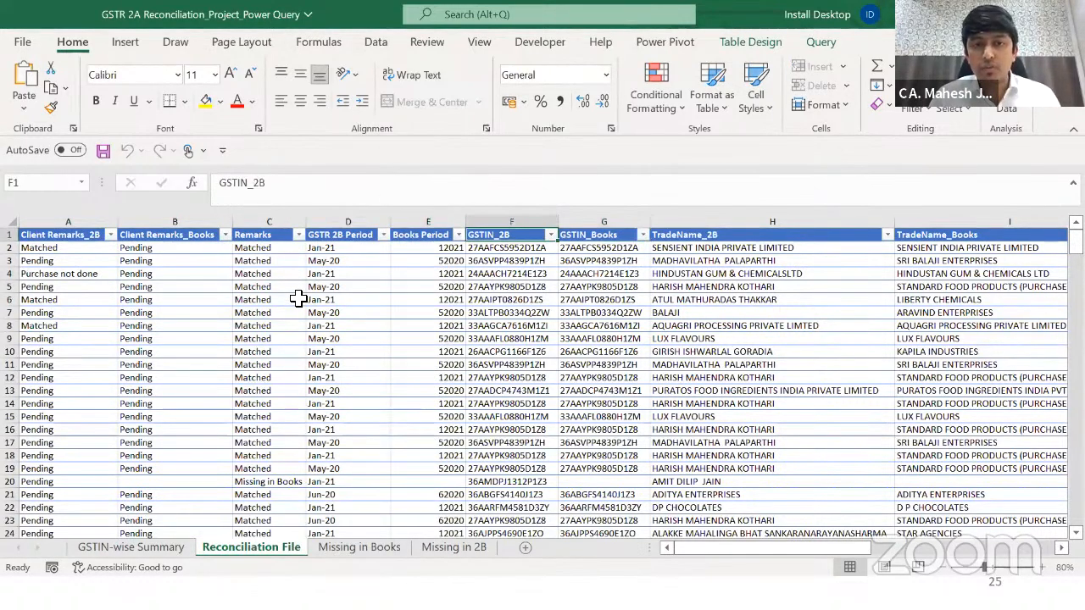
key(shift+Right)
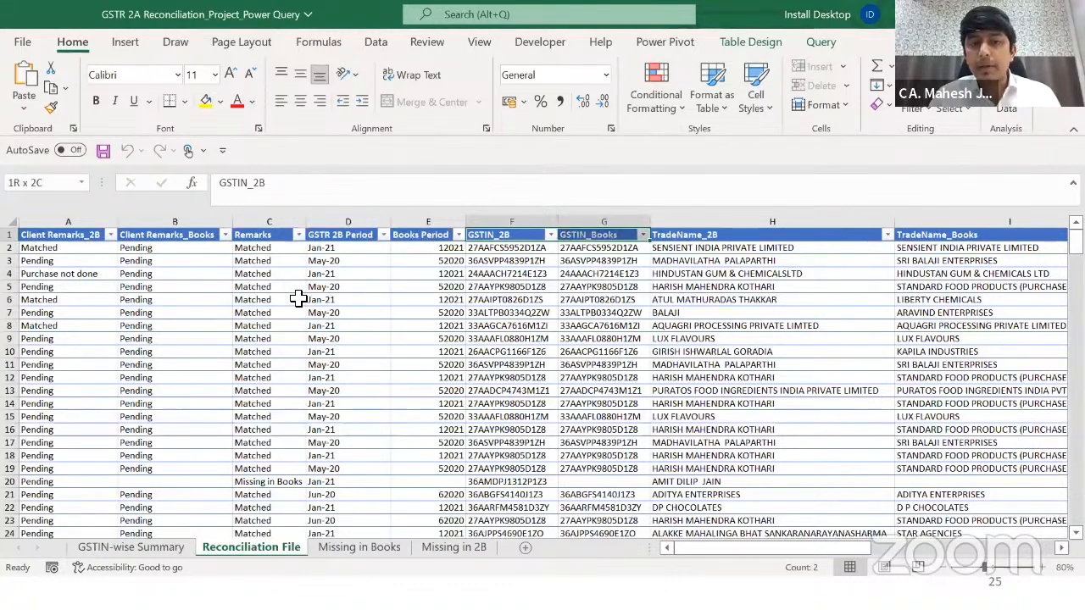
key(shift+Left)
key(shift+Down)
key(ctrl+shift+Down)
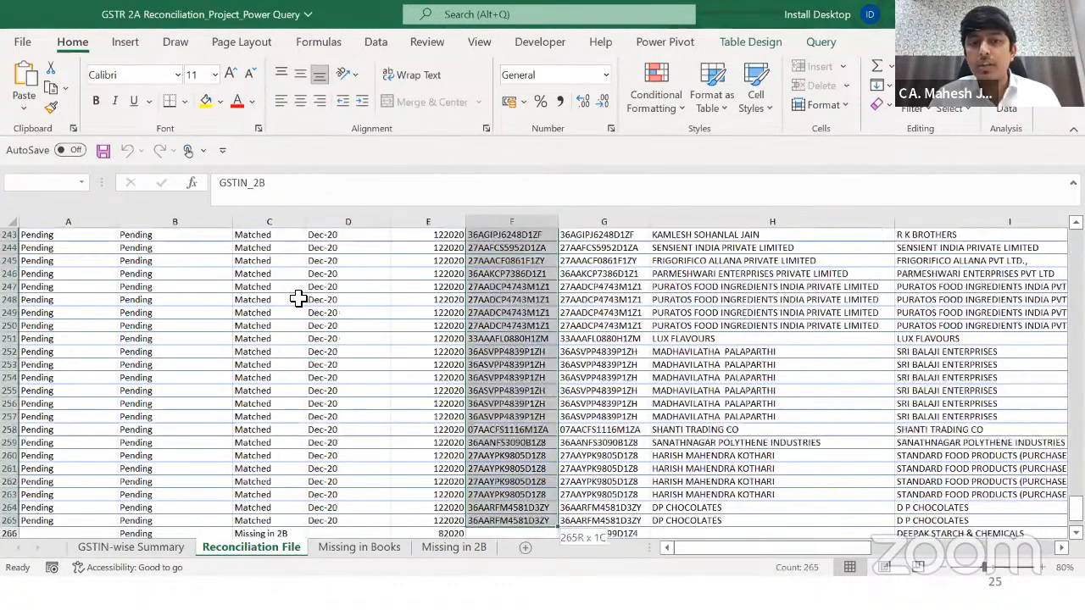
key(ctrl+shift+Up)
key(Right)
key(ctrl+shift+Down)
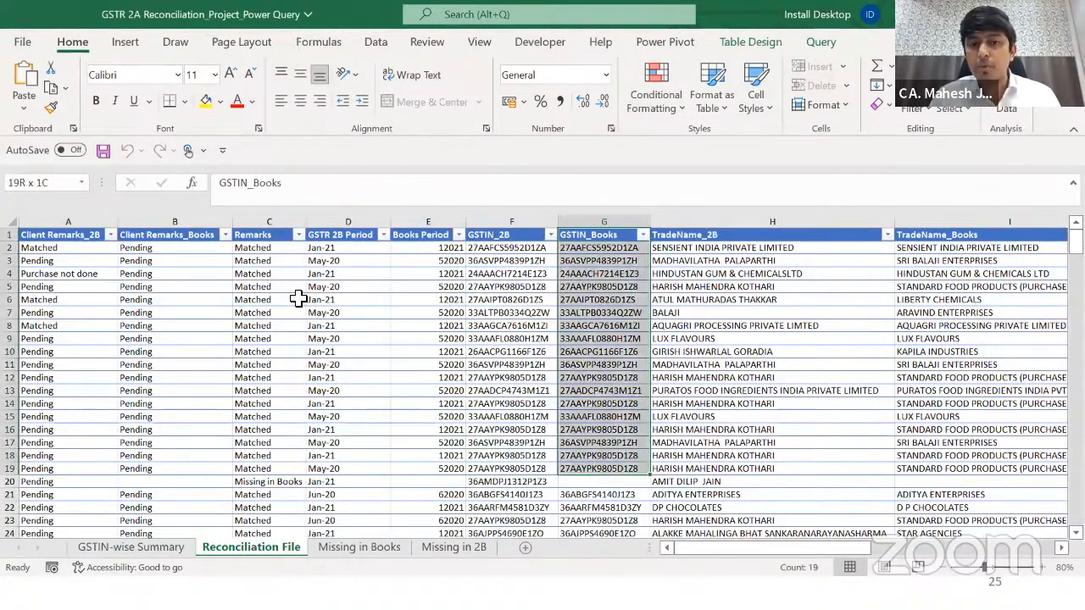
key(ctrl+shift+Up)
key(Right)
key(Right)
key(Left)
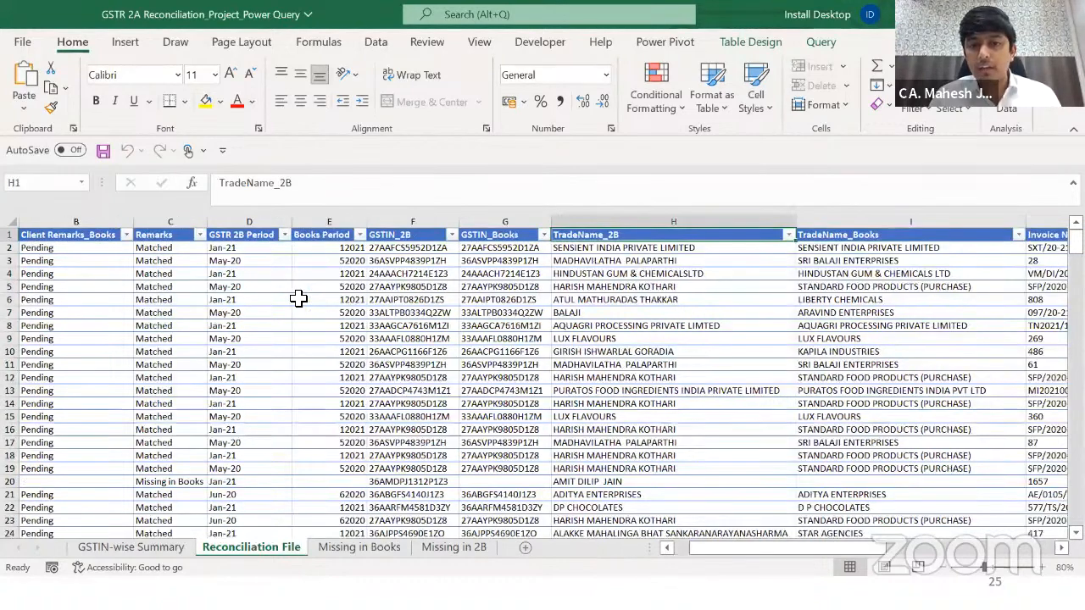
key(shift+Down)
key(shift+Down)
key(Right)
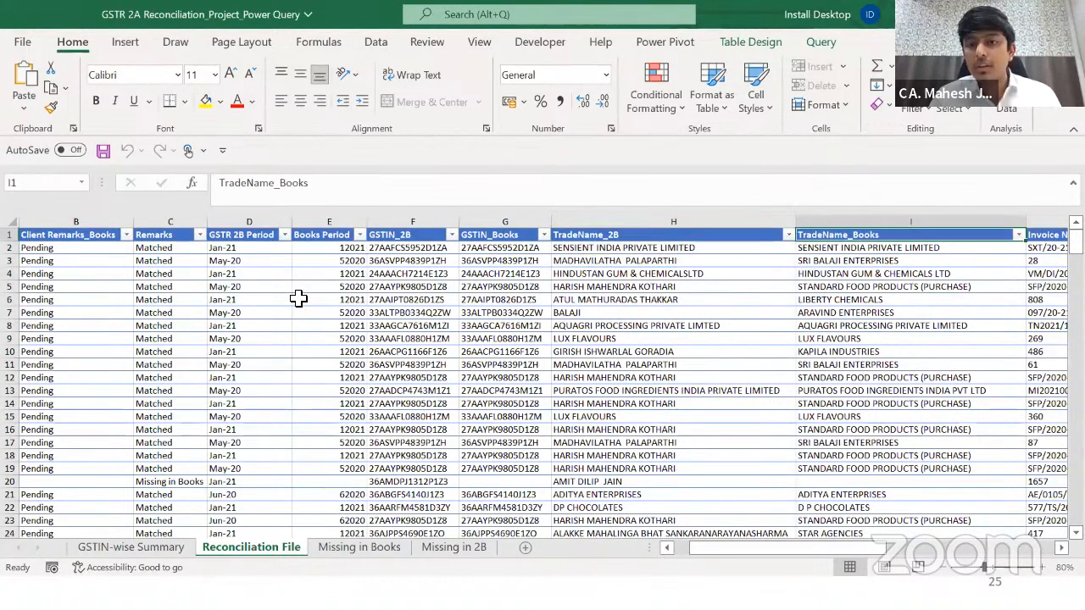
Step: Review the invoice number, invoice date and rate columns across to SGST_Books
key(Right)
key(Left)
key(shift+Down)
key(Right)
key(Right)
key(Right)
key(Right)
key(Right)
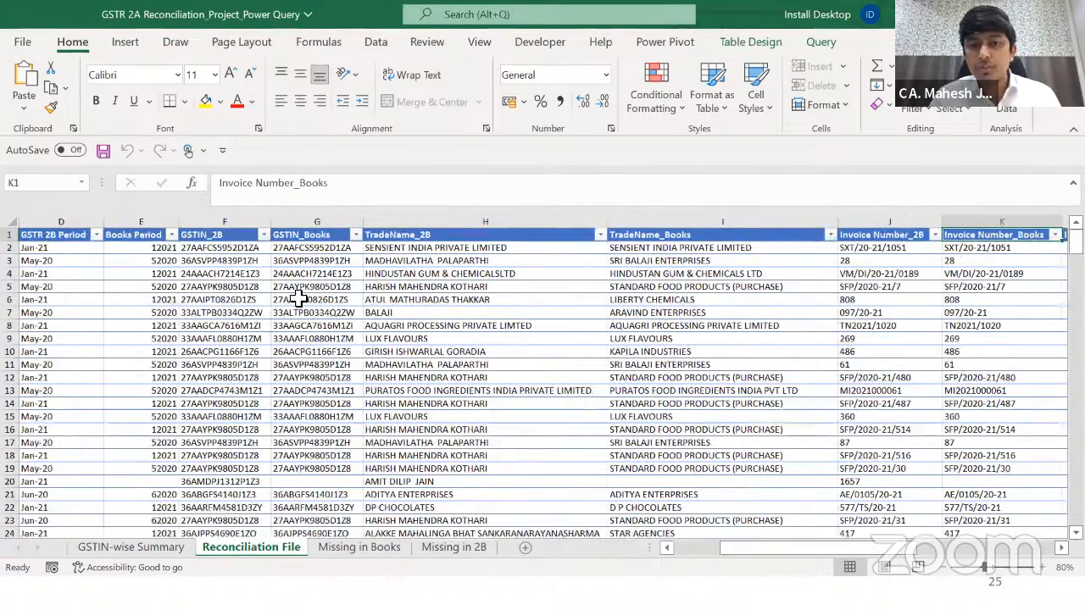
key(Left)
key(Left)
key(Left)
key(Left)
key(shift+Down)
key(Right)
key(shift+Down)
key(shift+Down)
key(Right)
key(Right)
key(Right)
key(Left)
key(Left)
key(Right)
key(Right)
key(Right)
key(Right)
key(Right)
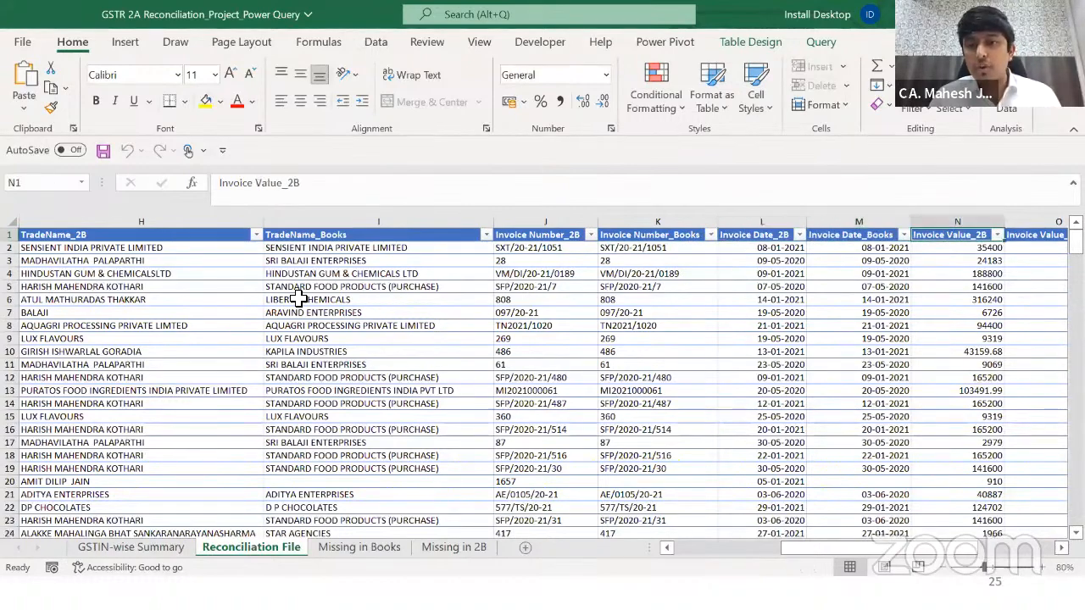
key(Right)
key(Right)
key(Right)
key(Right)
key(Right)
key(Right)
key(Right)
key(Right)
key(Right)
key(Right)
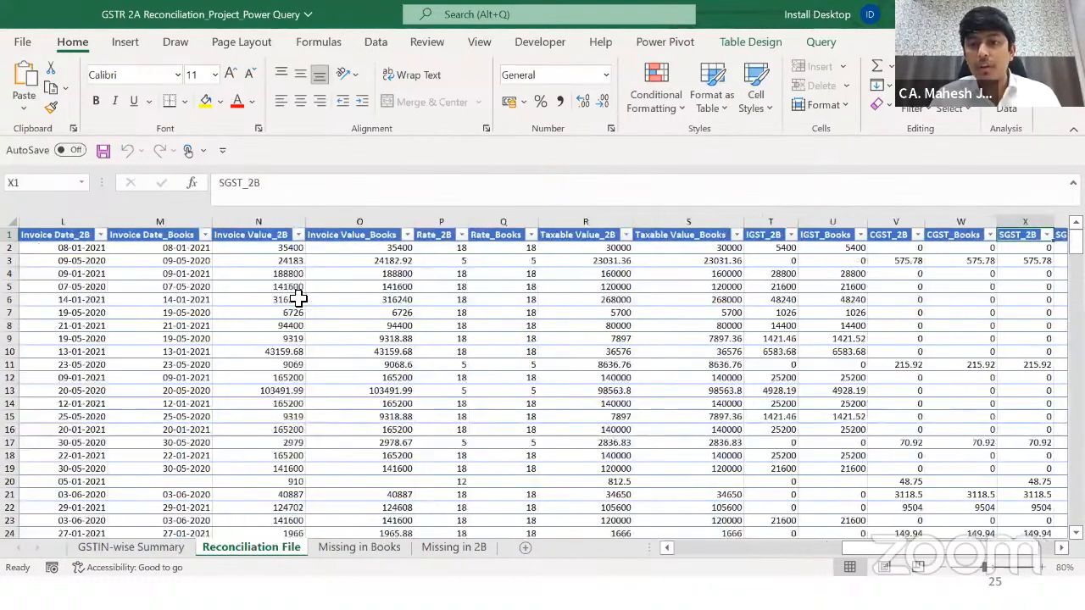
key(Left)
key(Left)
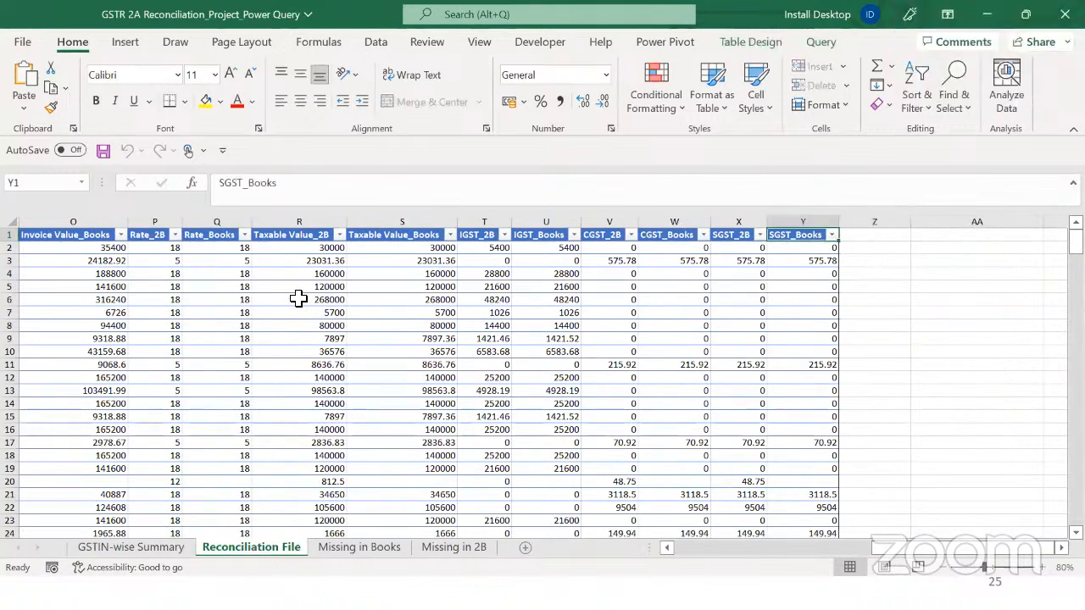
Step: Return to the Remarks header and check its filter list, leaving all rows shown
key(ctrl+Left)
key(Right)
key(Right)
key(Right)
key(Right)
key(Right)
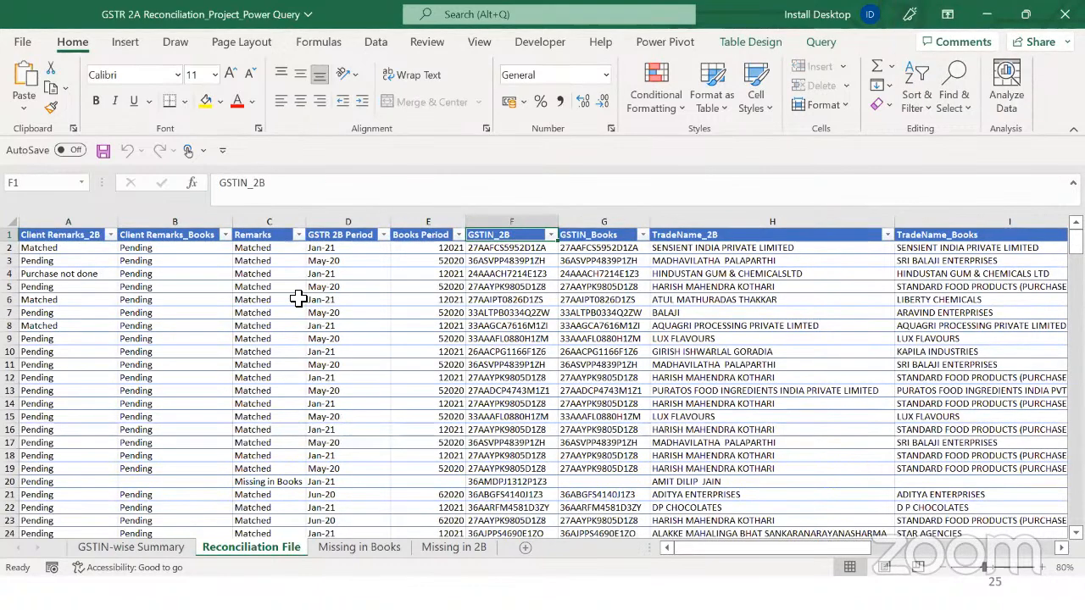
key(ctrl+Left)
key(Right)
key(Right)
key(Right)
key(Left)
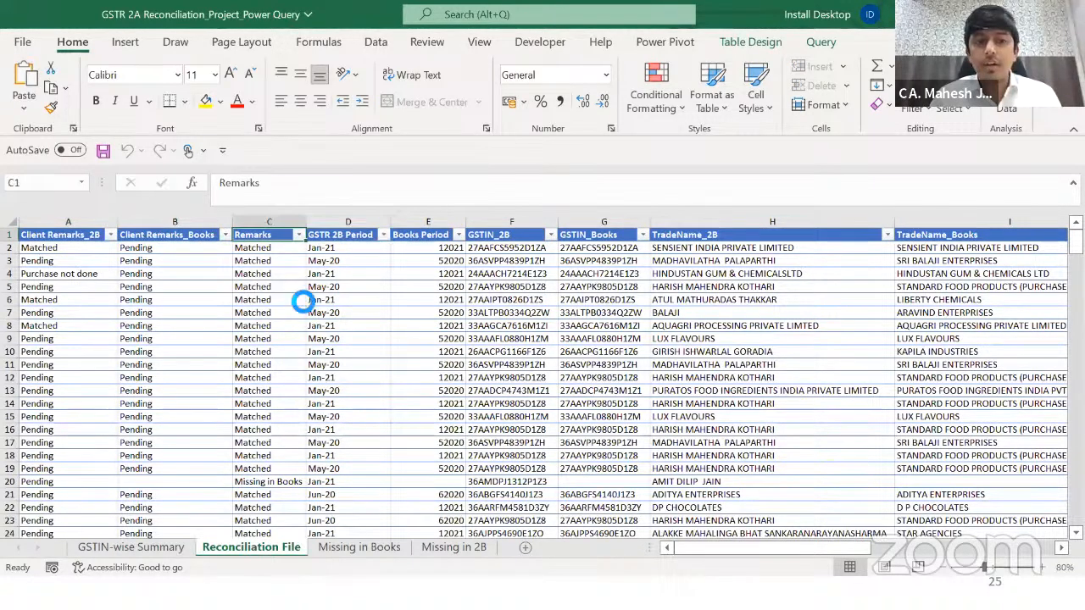
key(alt+Down)
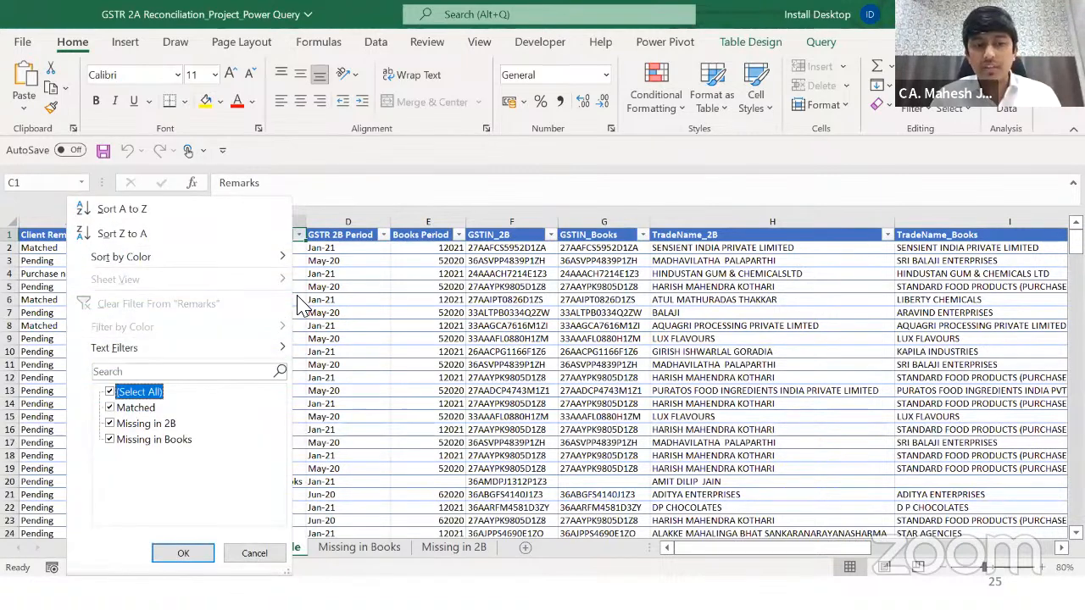
key(Down)
key(Down)
key(Down)
key(space)
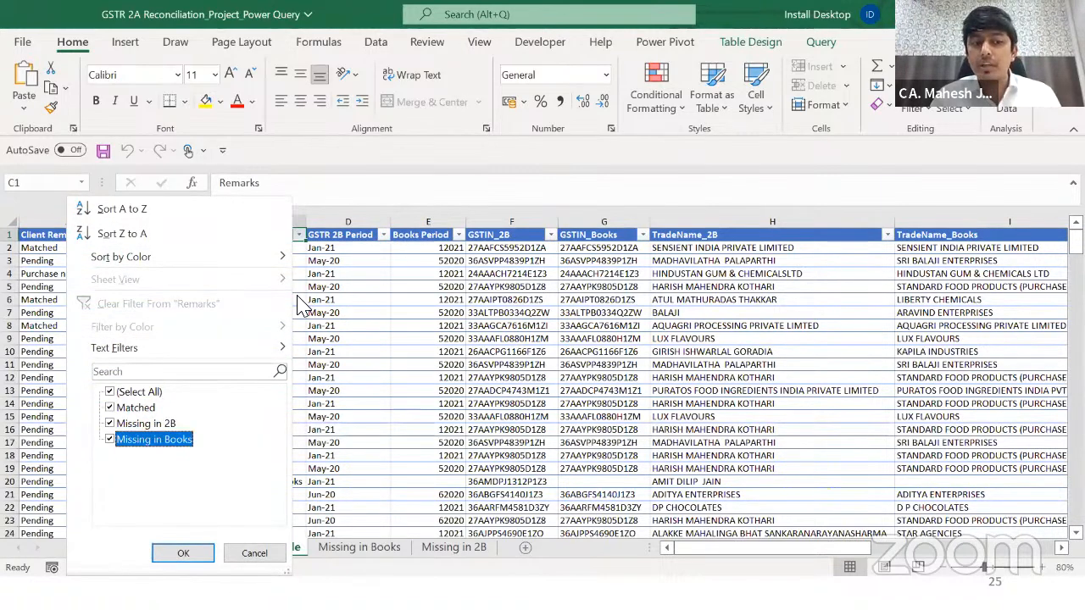
key(Return)
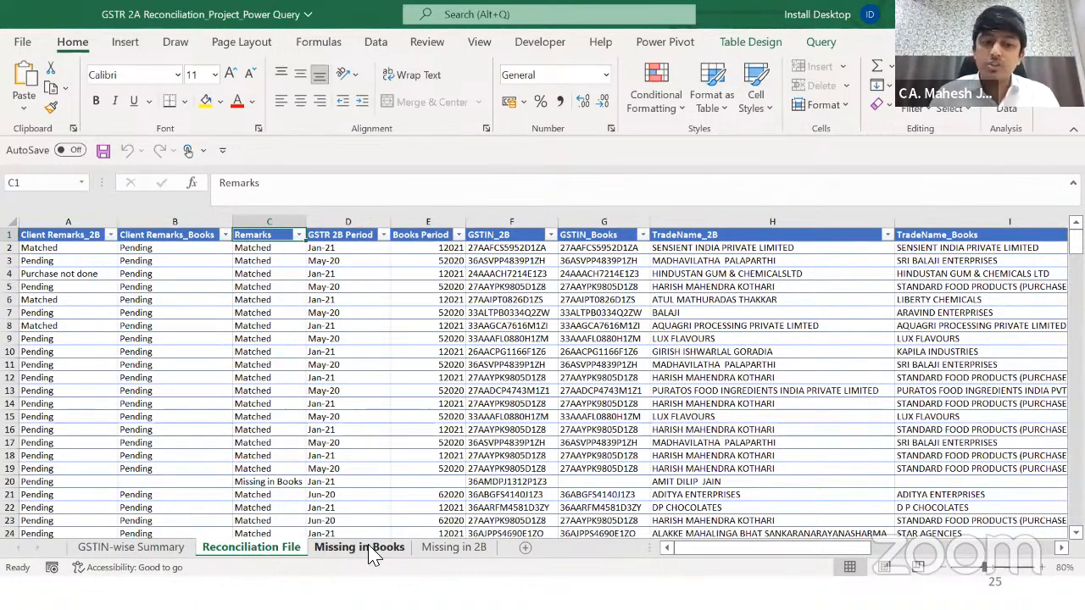
Step: Switch to the Missing in Books sheet and check its Remarks column down to the last row
click(323, 379)
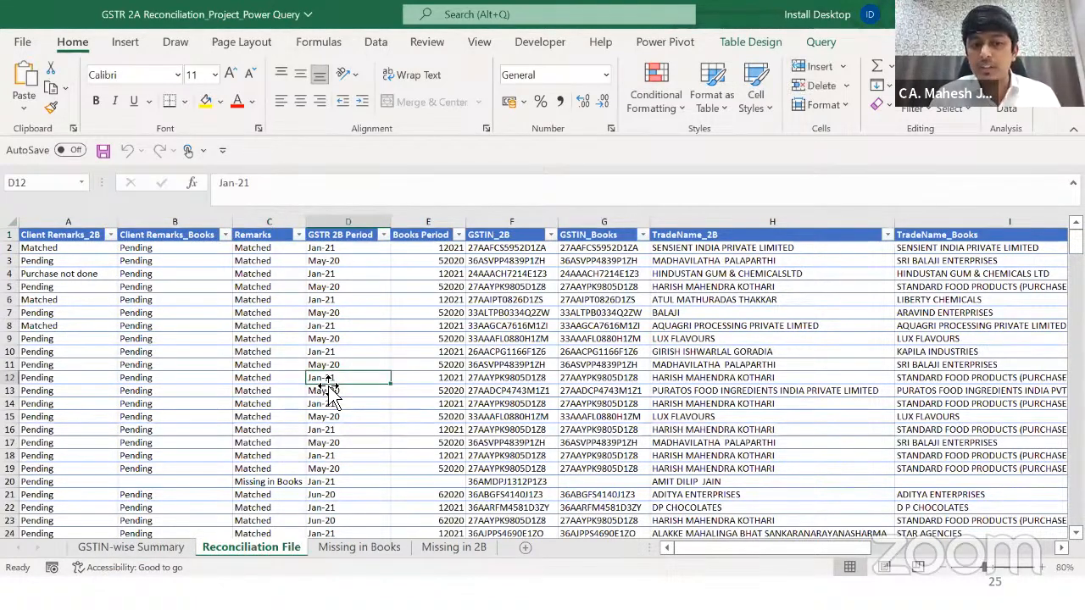
click(285, 354)
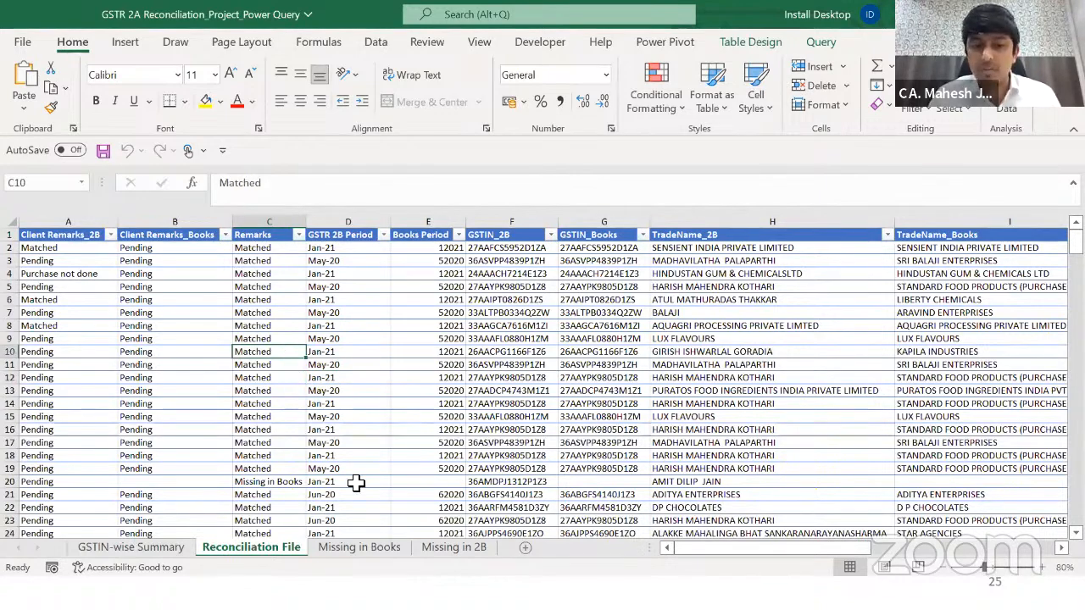
click(363, 549)
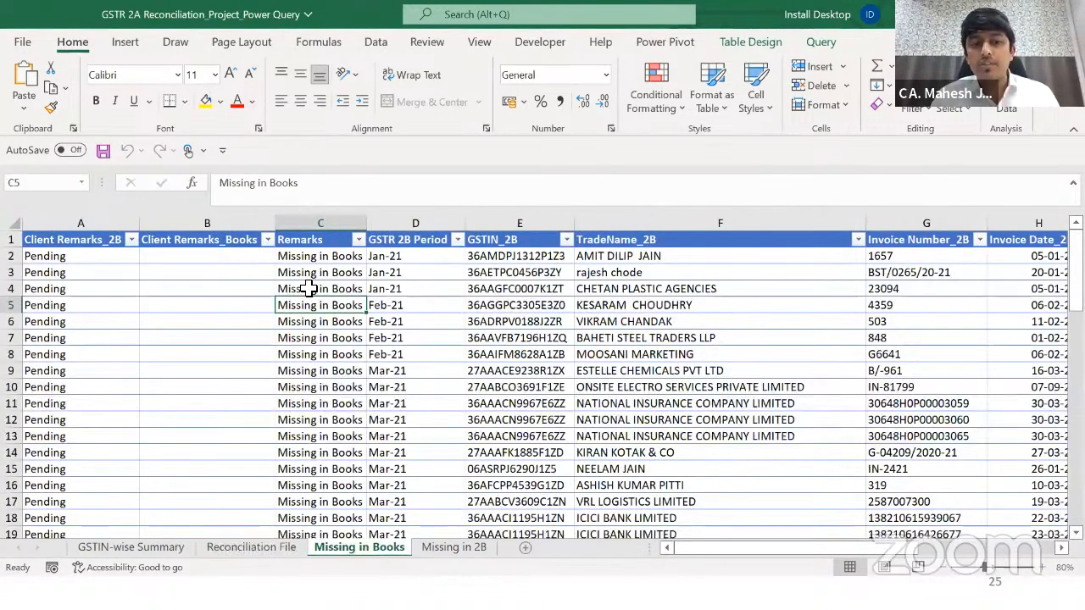
key(ctrl+Up)
key(Left)
key(Left)
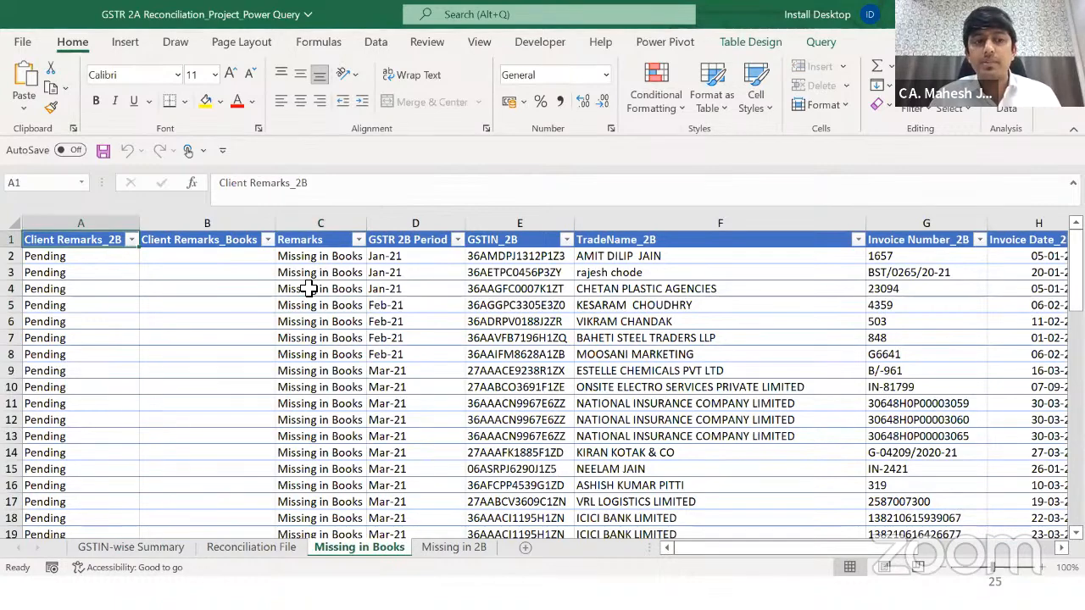
key(Right)
key(Right)
key(Right)
key(Down)
key(Left)
key(ctrl+Down)
key(ctrl+Up)
key(Up)
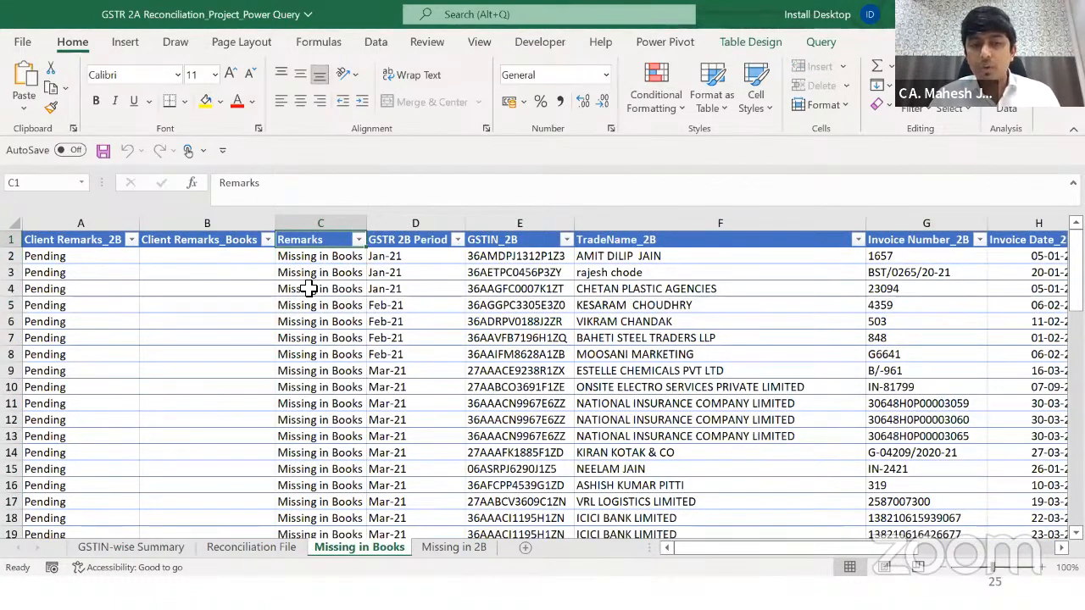
key(ctrl+shift+Down)
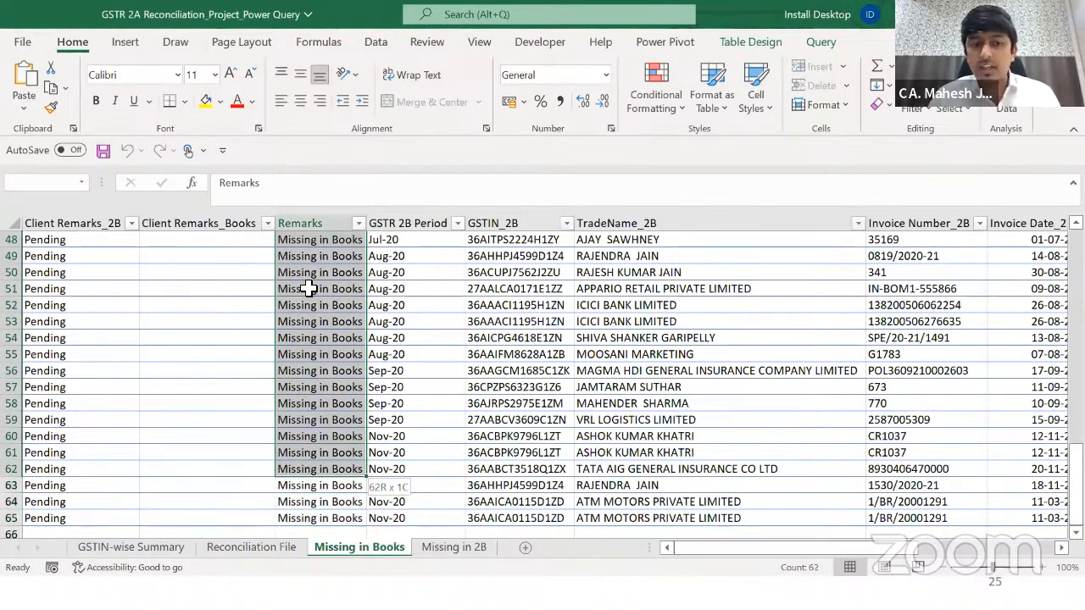
key(ctrl+shift+Up)
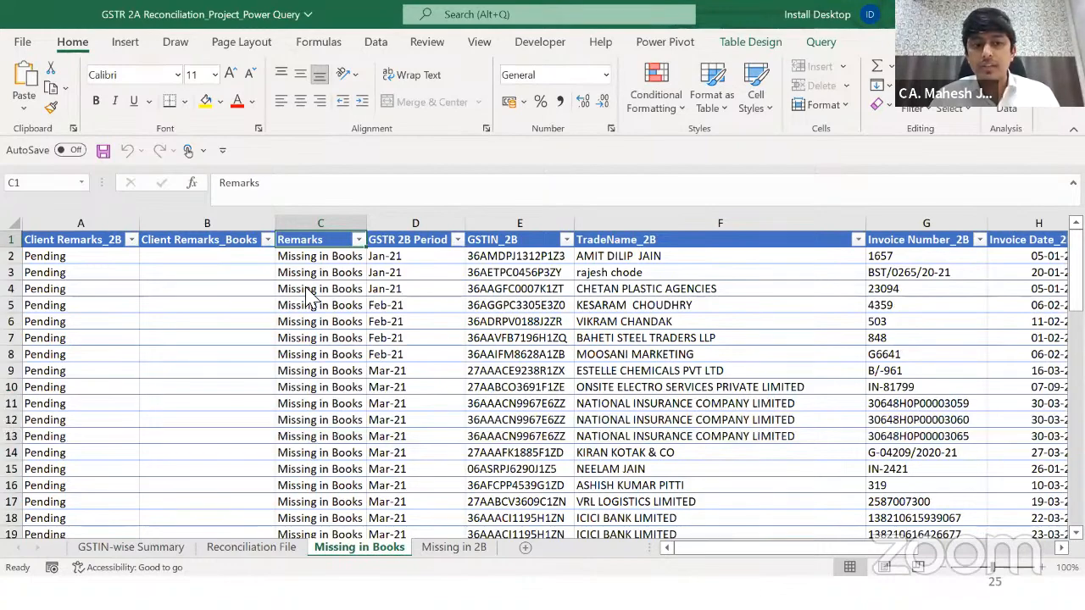
Step: Open the 02 TCS_PR Upload Format_DCC_January 2021 workbook from the Case Study 2 folder
key(alt+Tab)
key(alt+Tab)
key(Up)
key(Return)
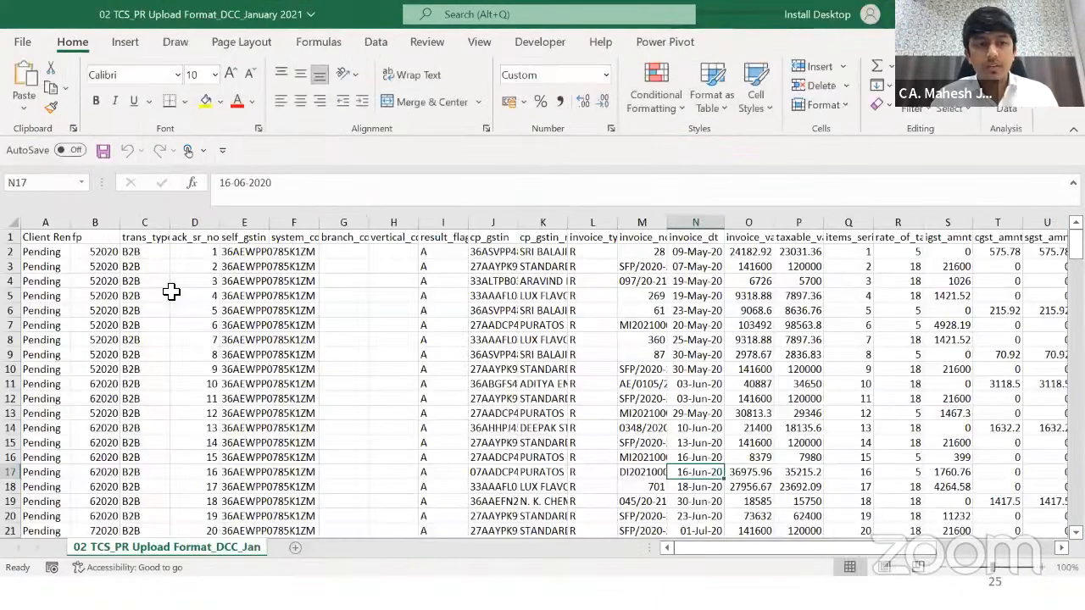
Step: Change the first client remark in A2 from Pending to Ineligible and save the TCS_PR workbook
click(44, 252)
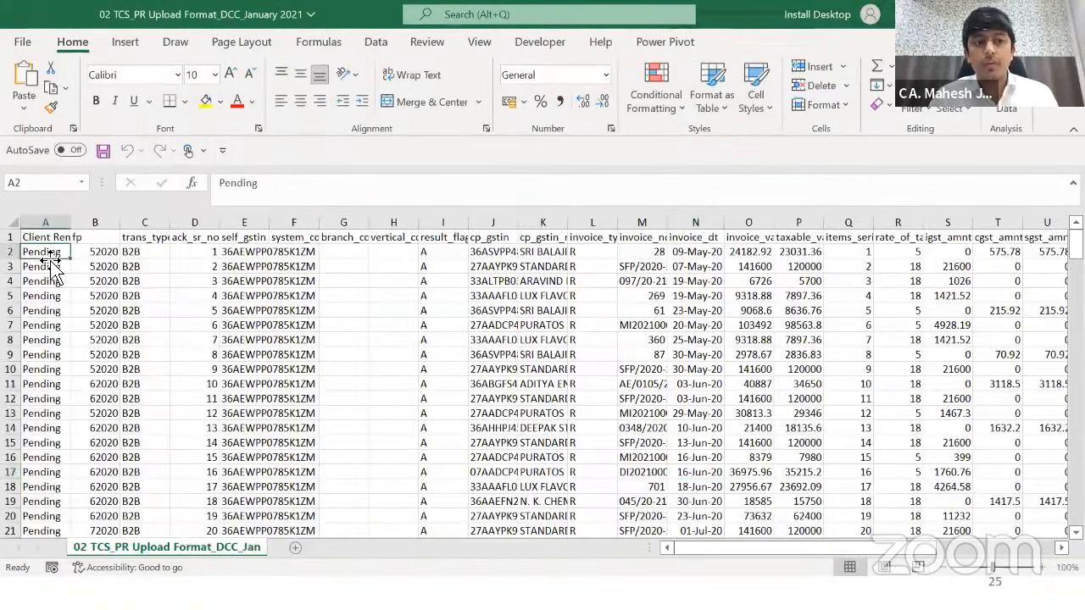
key(Right)
key(Right)
key(Right)
key(Right)
key(Left)
key(Left)
key(Left)
key(Left)
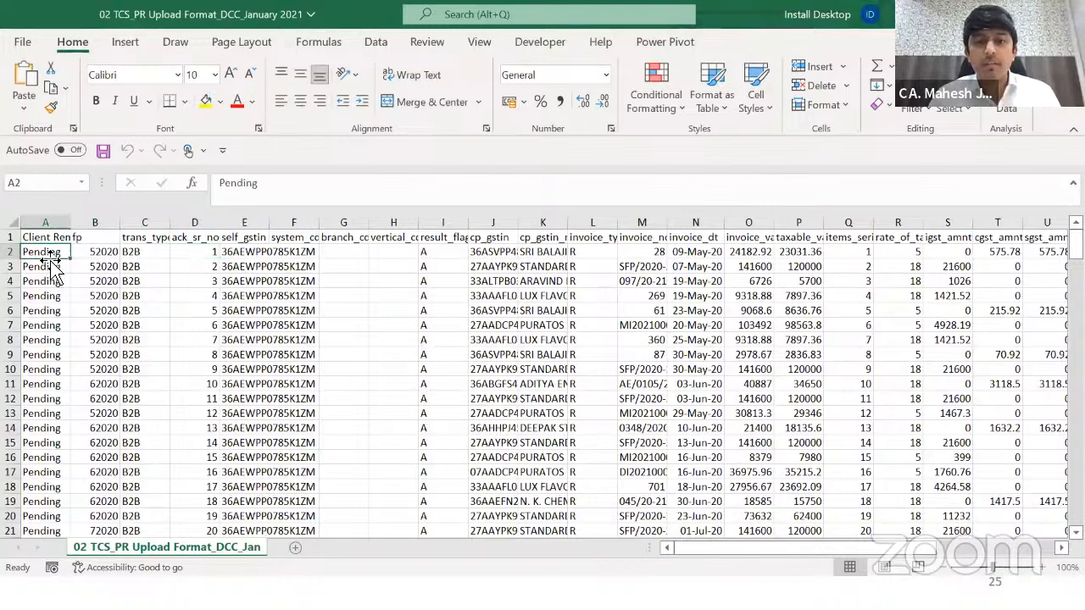
key(alt+Tab)
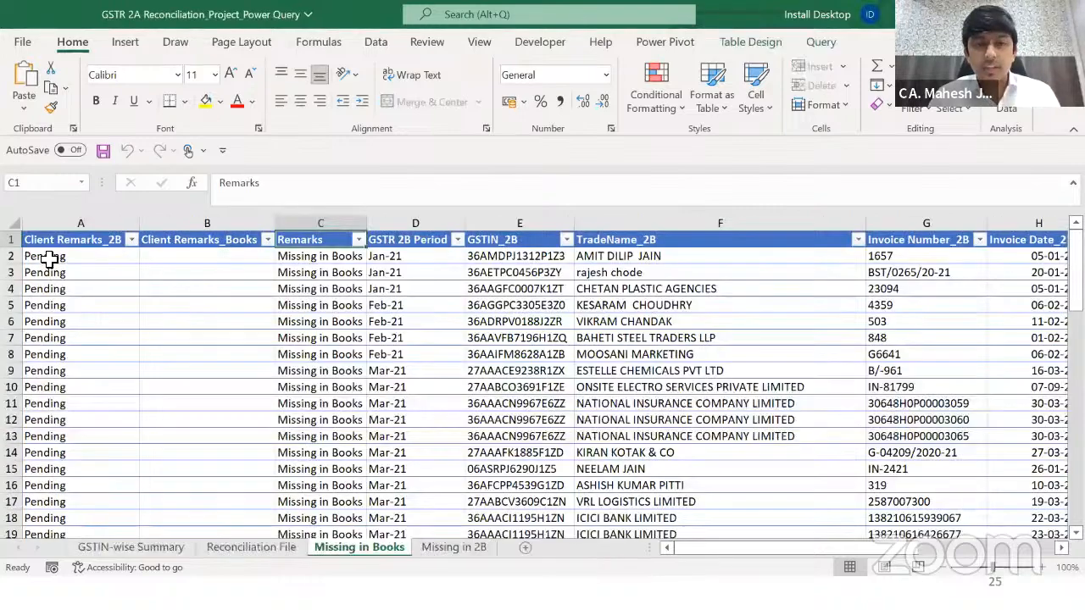
key(Right)
click(46, 256)
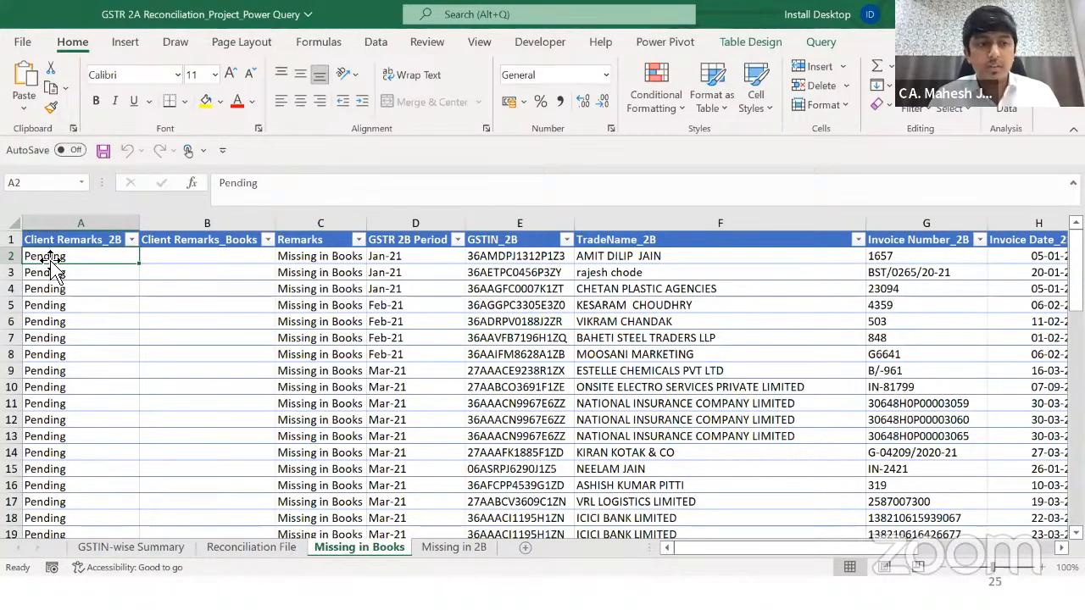
key(alt+Tab)
click(49, 256)
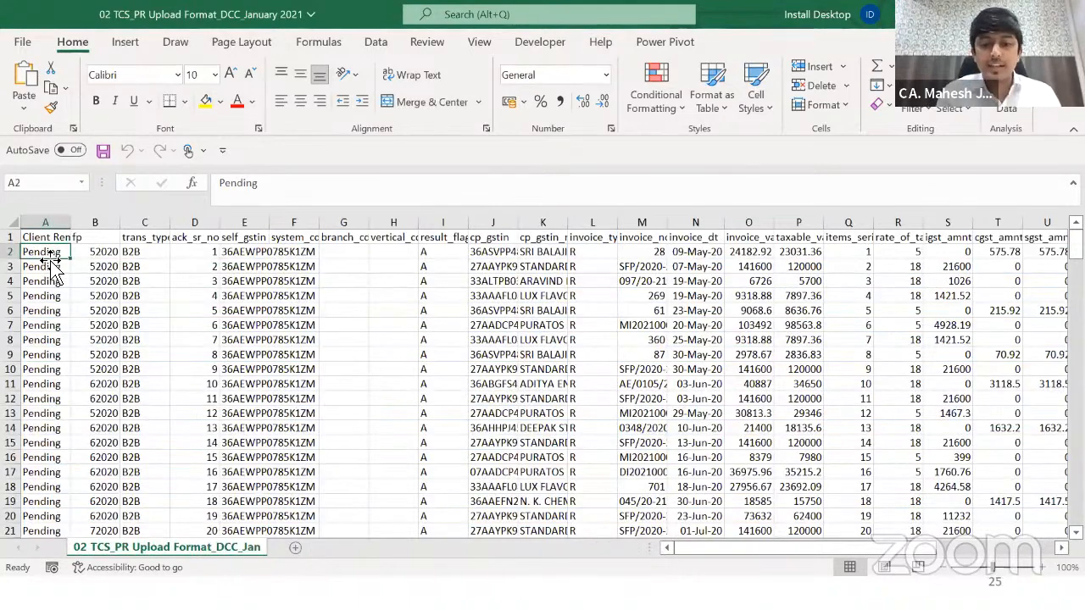
key(alt+Tab)
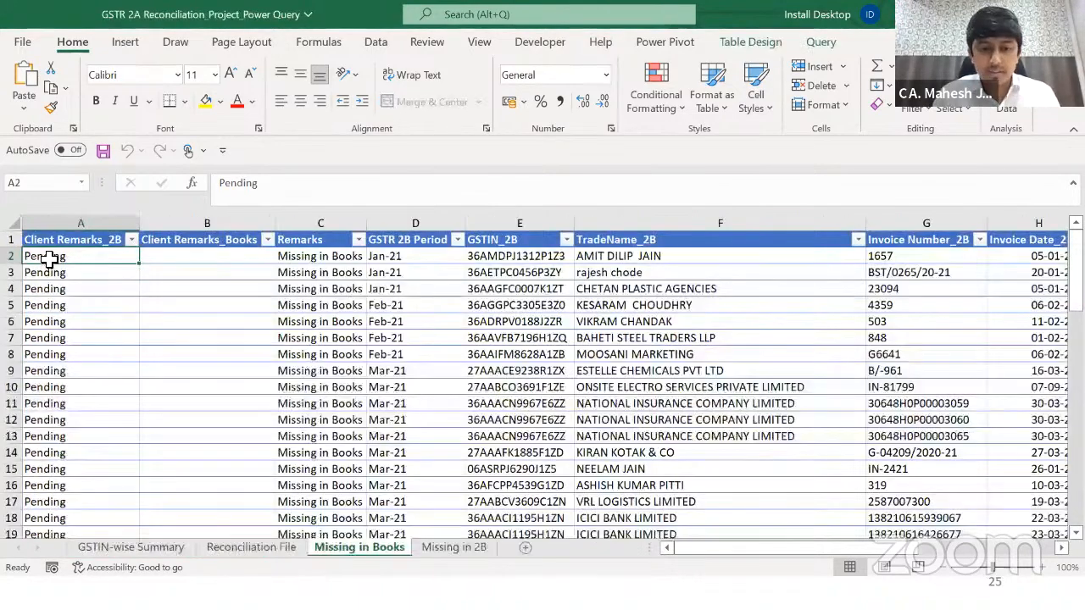
key(alt+Tab)
text(In)
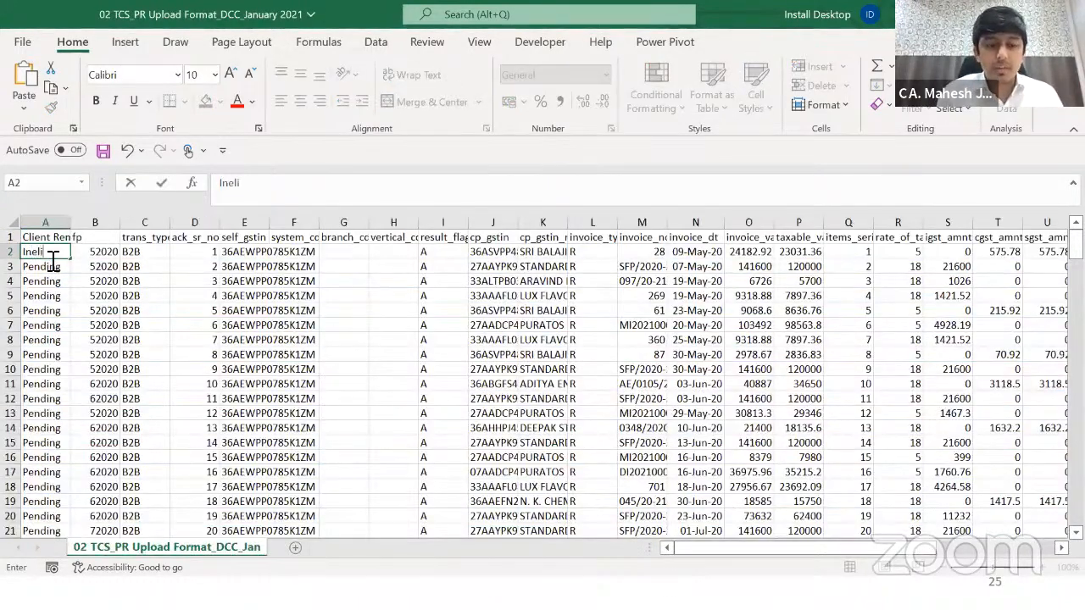
text(eligible)
key(ctrl+Return)
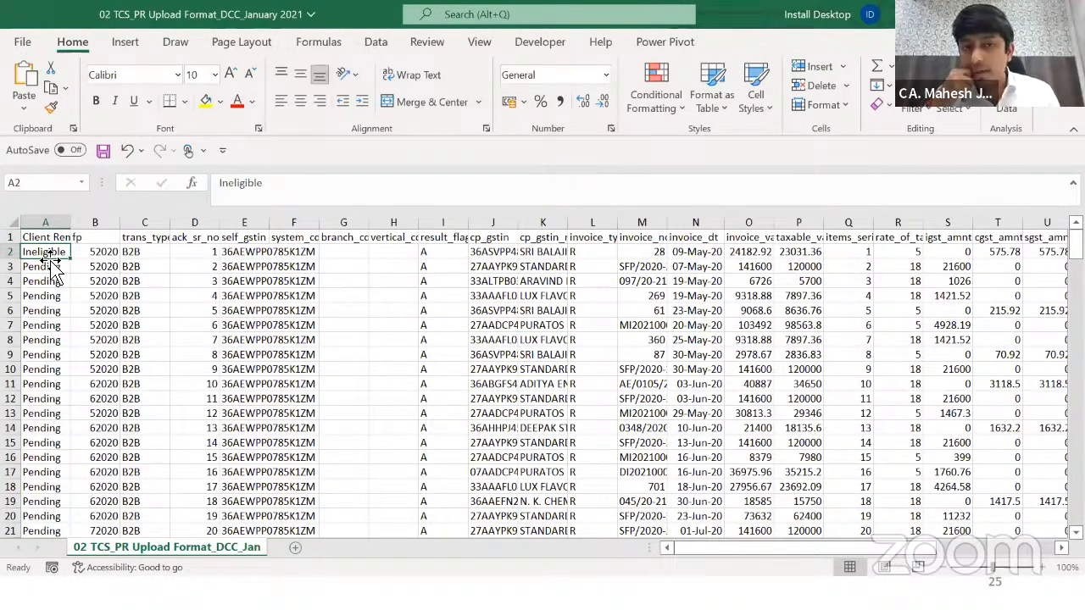
key(ctrl+s)
Step: Review the TCS_PR data range, then go back to the reconciliation workbook's Missing in Books sheet
key(alt+Tab)
key(alt+shift+Tab)
key(Up)
key(alt+Tab)
key(alt+Tab)
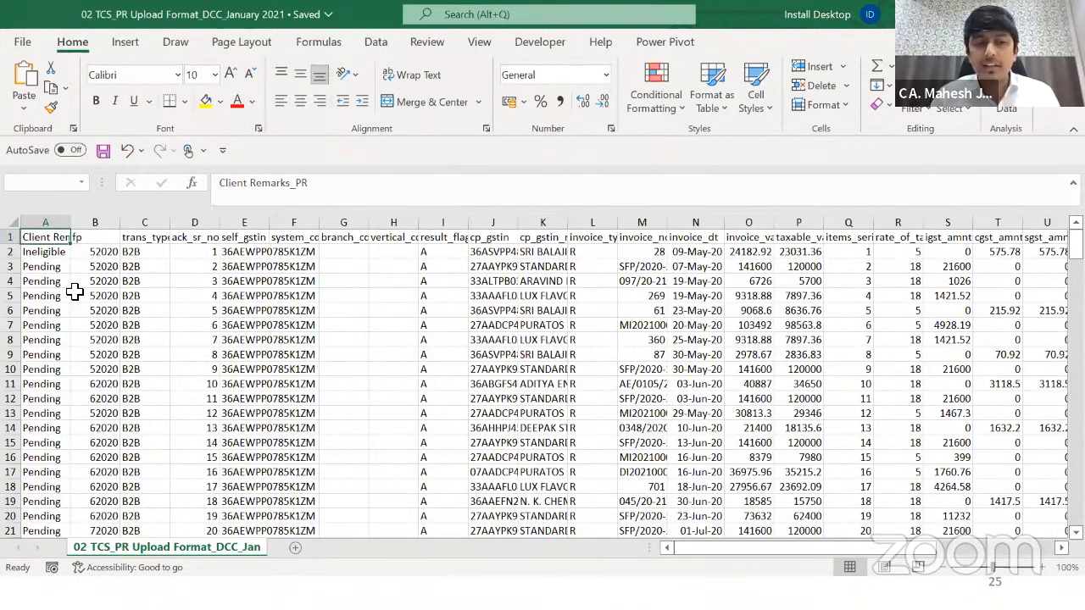
key(ctrl+shift+Right)
key(ctrl+shift+Down)
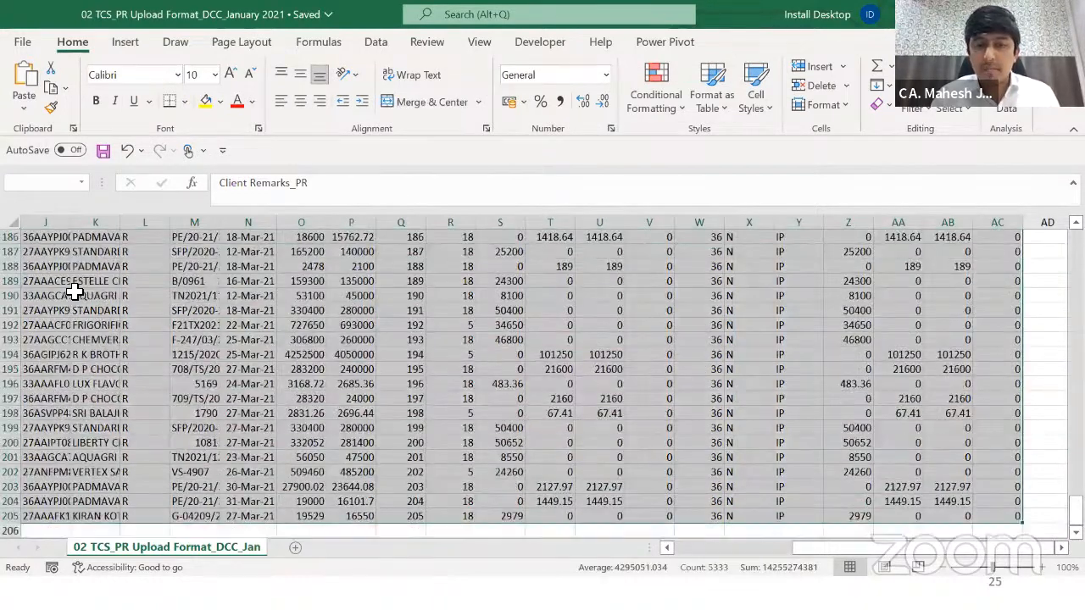
key(ctrl+shift+Up)
key(ctrl+shift+Left)
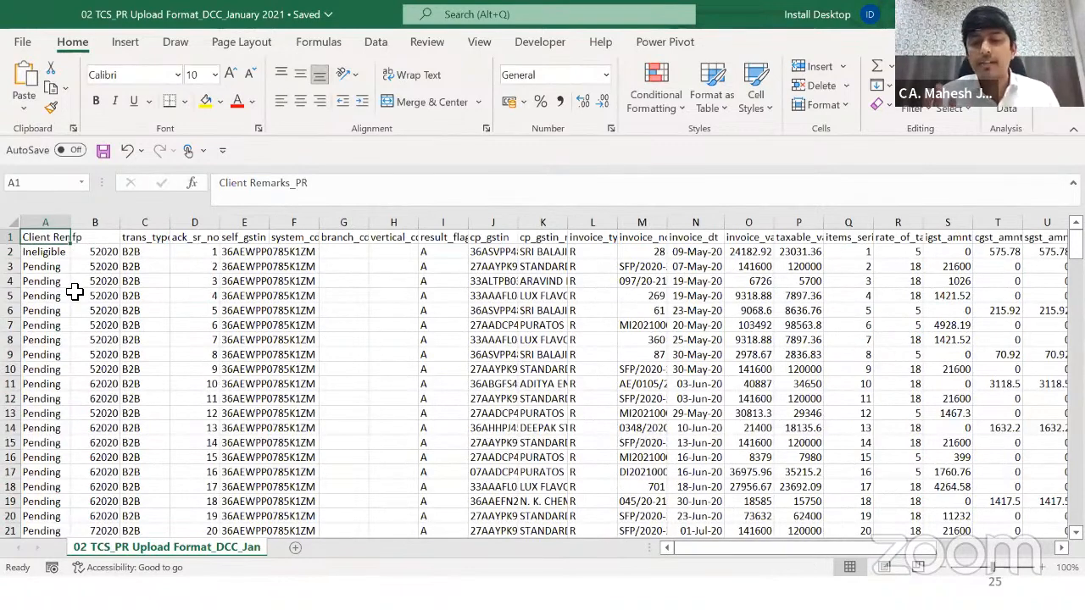
key(Down)
key(ctrl+shift+Down)
key(ctrl+Up)
key(alt+Tab)
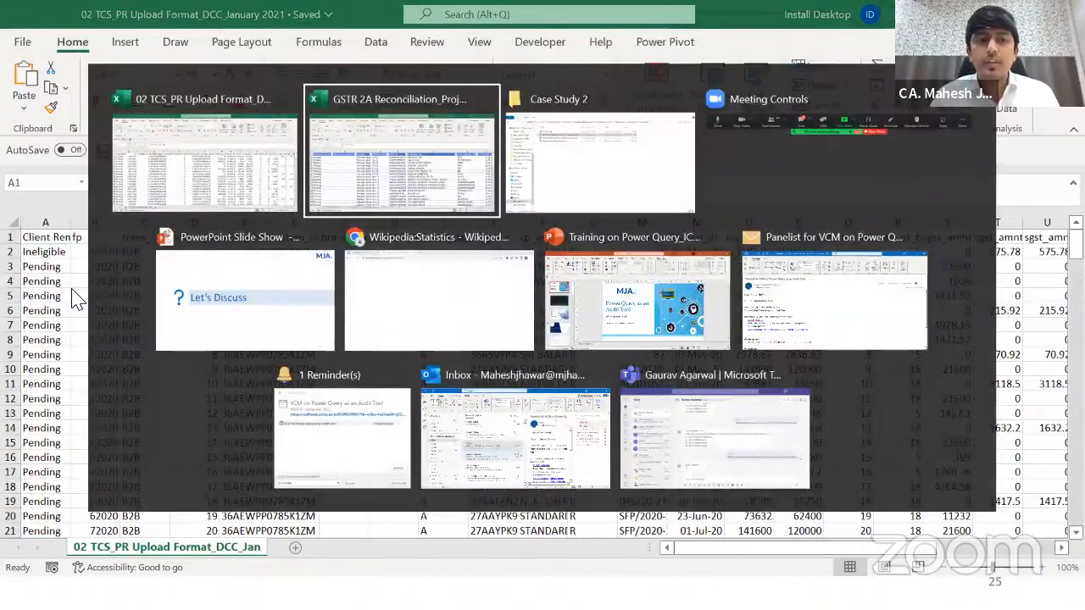
click(203, 274)
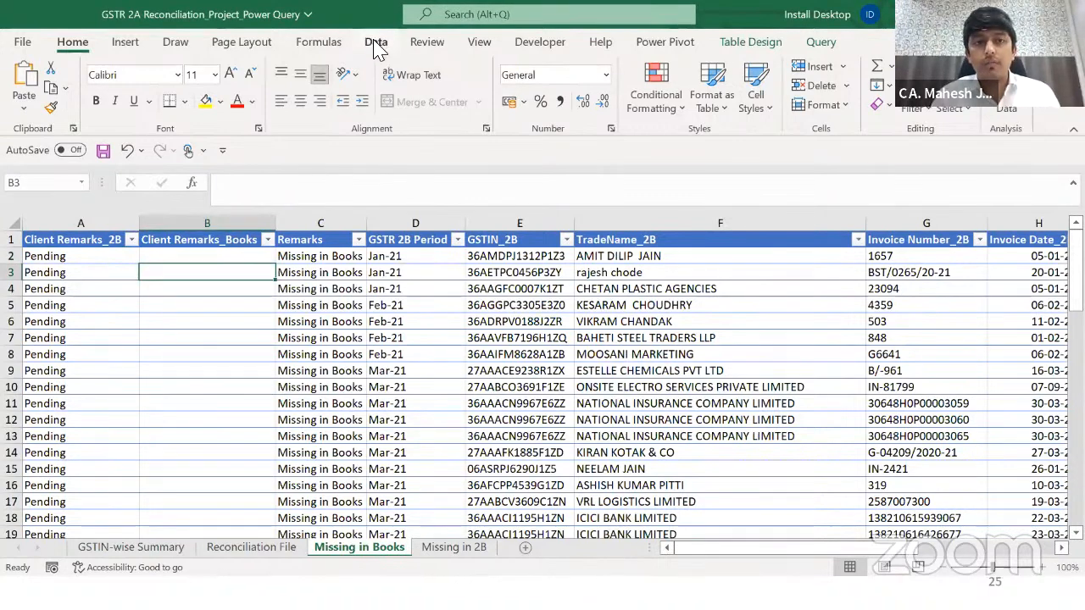
Step: Run Refresh All from the Data tab and check the Client Remarks columns on Missing in Books afterward
click(376, 42)
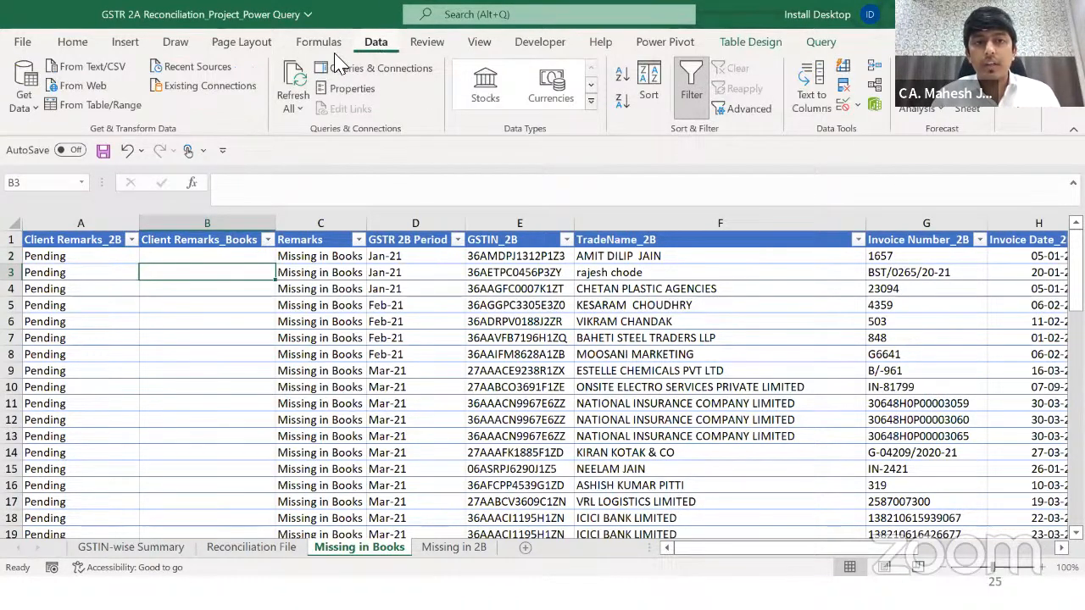
click(288, 273)
click(92, 259)
click(292, 83)
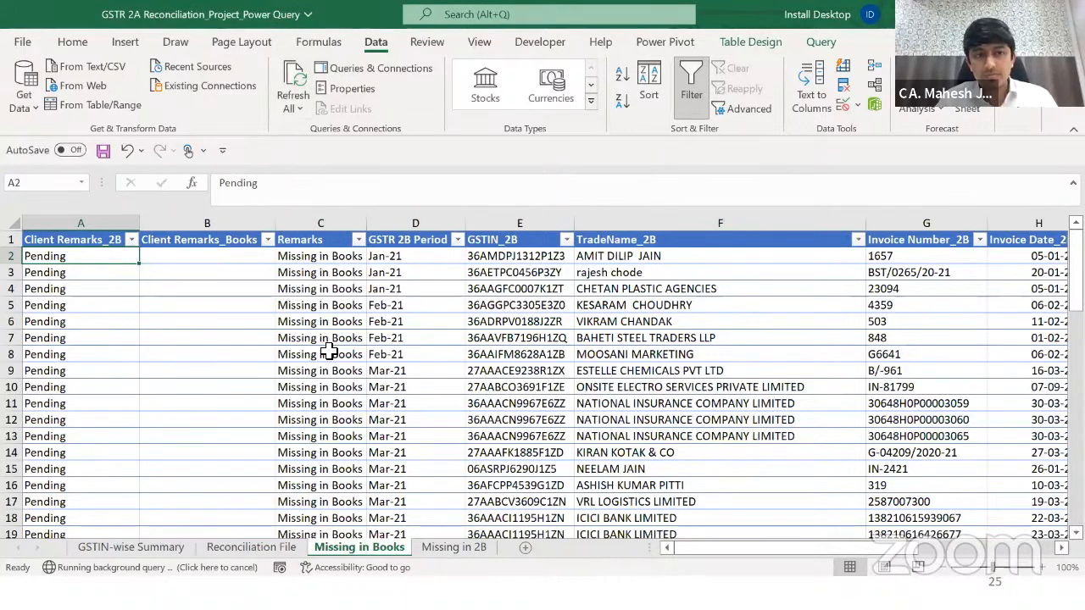
click(238, 352)
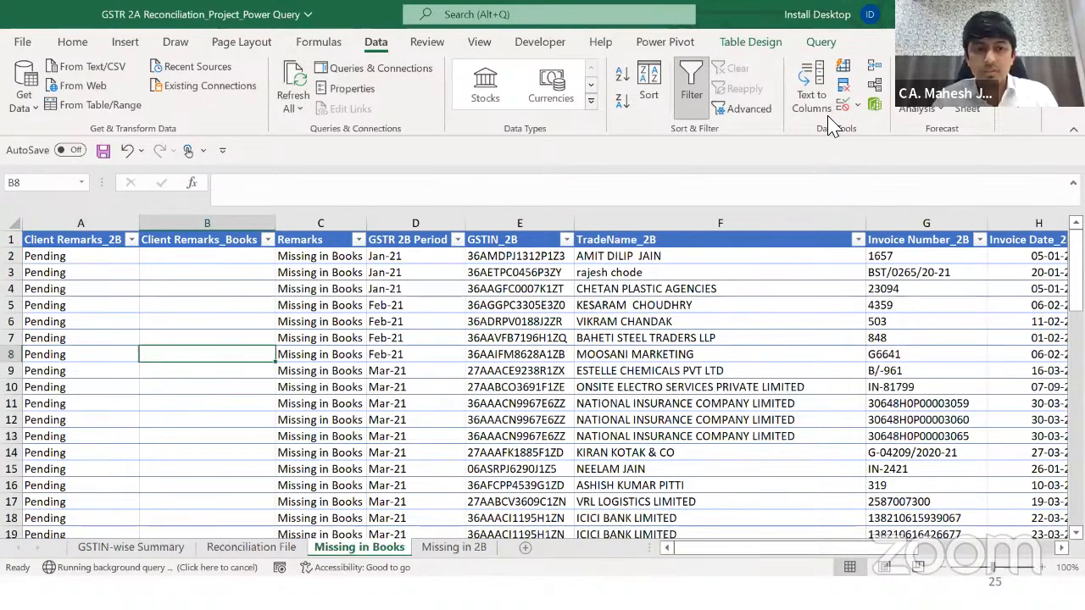
key(alt+Tab)
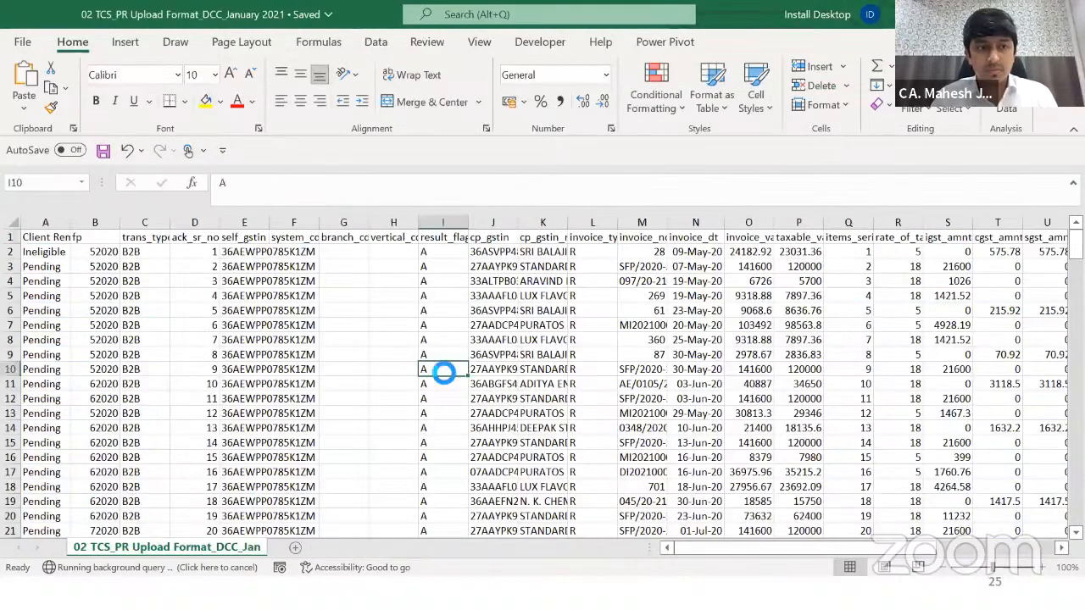
key(alt+Tab)
click(474, 323)
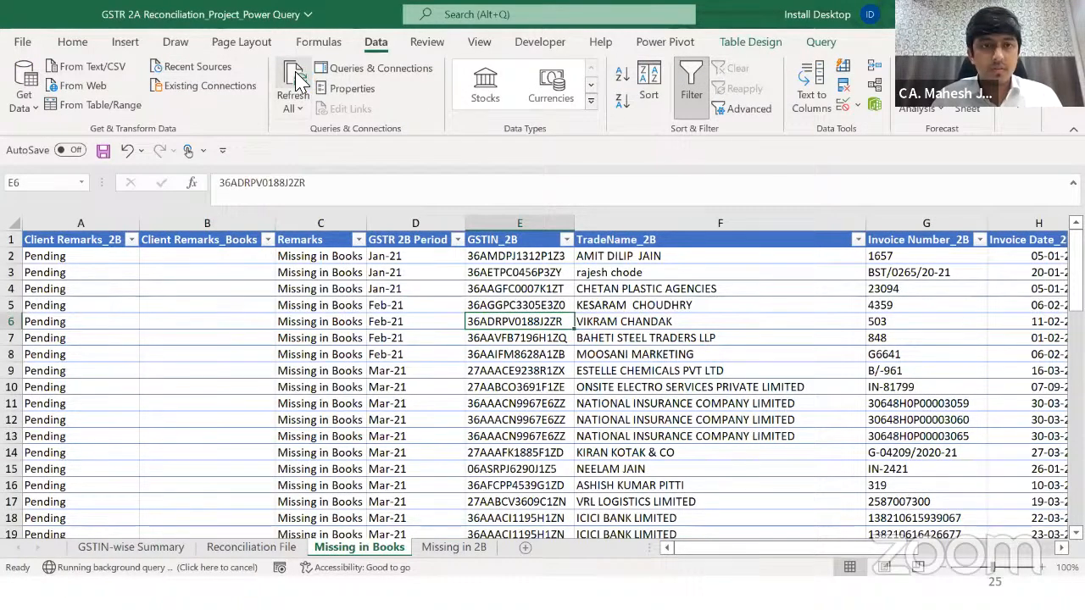
Step: Look through the workbook's queries and connections, then check the Client Remarks_2B column and its filter
click(361, 70)
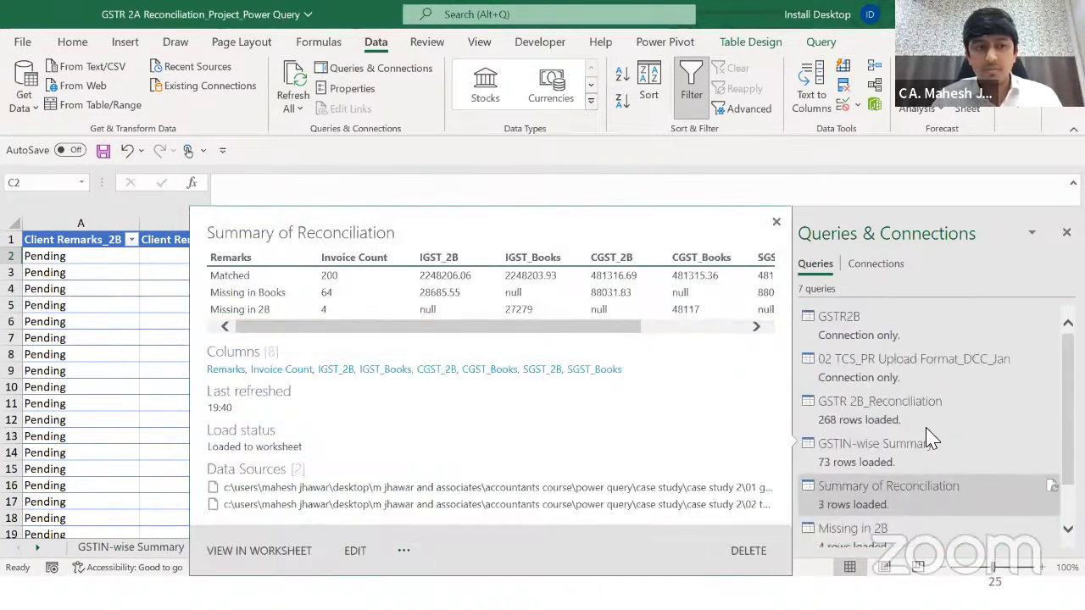
click(243, 325)
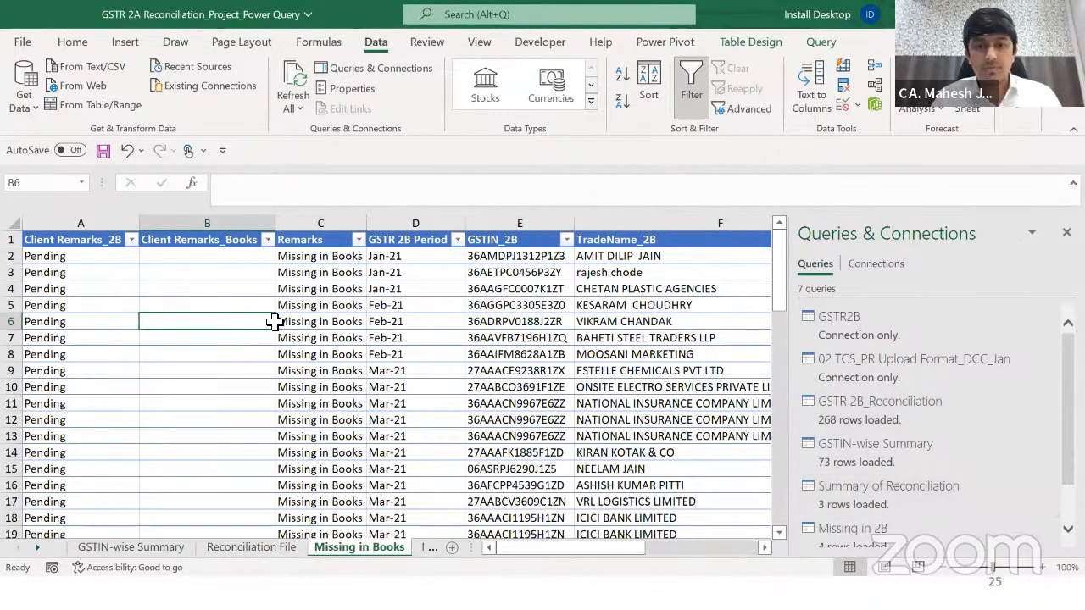
key(alt+Tab)
key(alt+Tab)
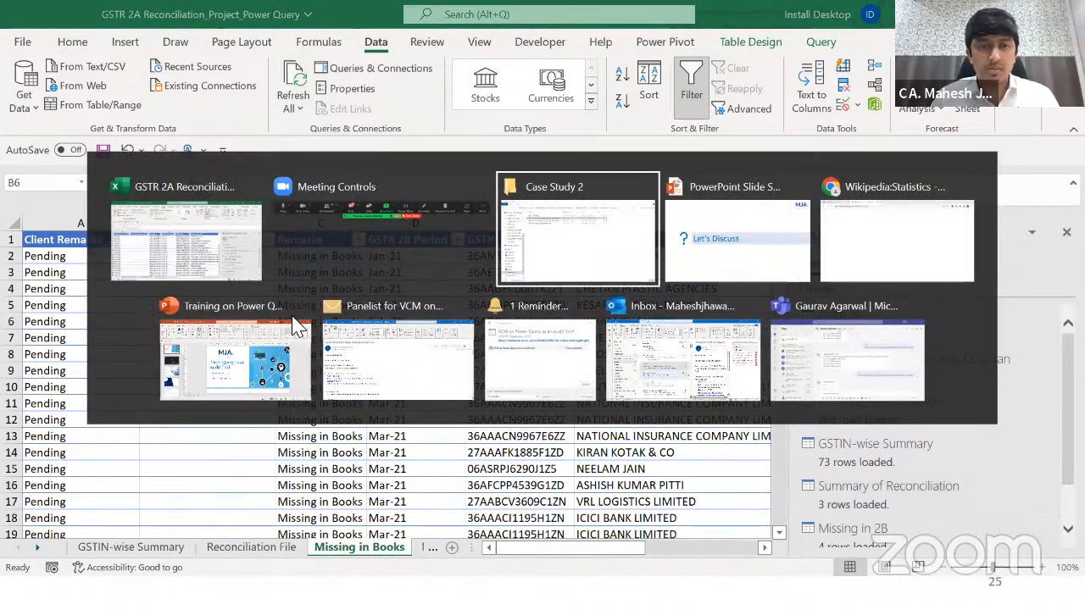
key(alt+Tab)
key(ctrl+Home)
key(Down)
key(Right)
key(Right)
key(Right)
key(Left)
key(Left)
key(Left)
key(ctrl+Down)
key(ctrl+Up)
key(alt+Down)
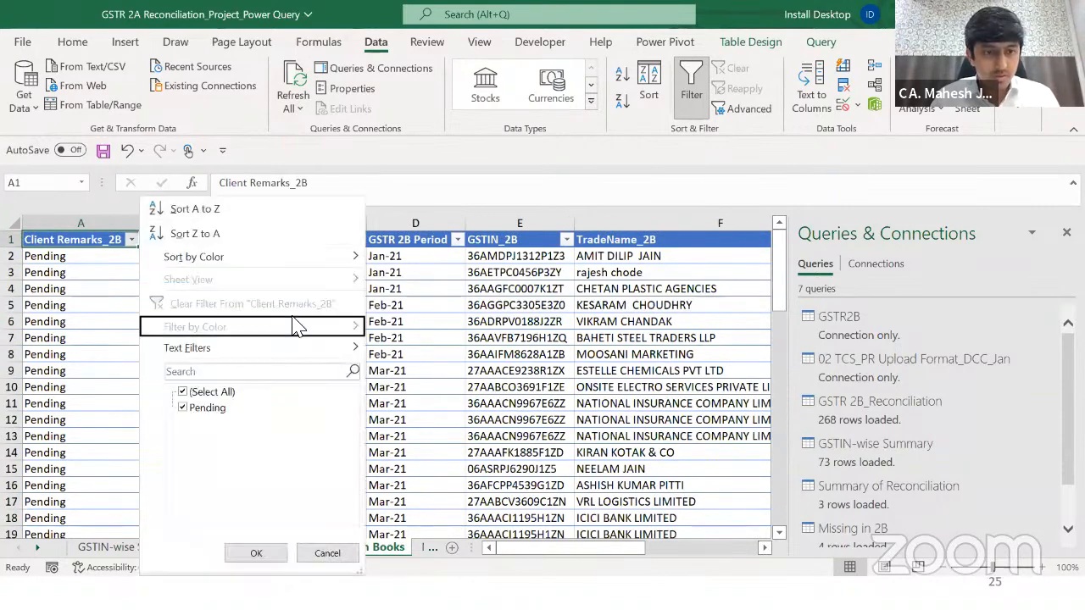
key(Escape)
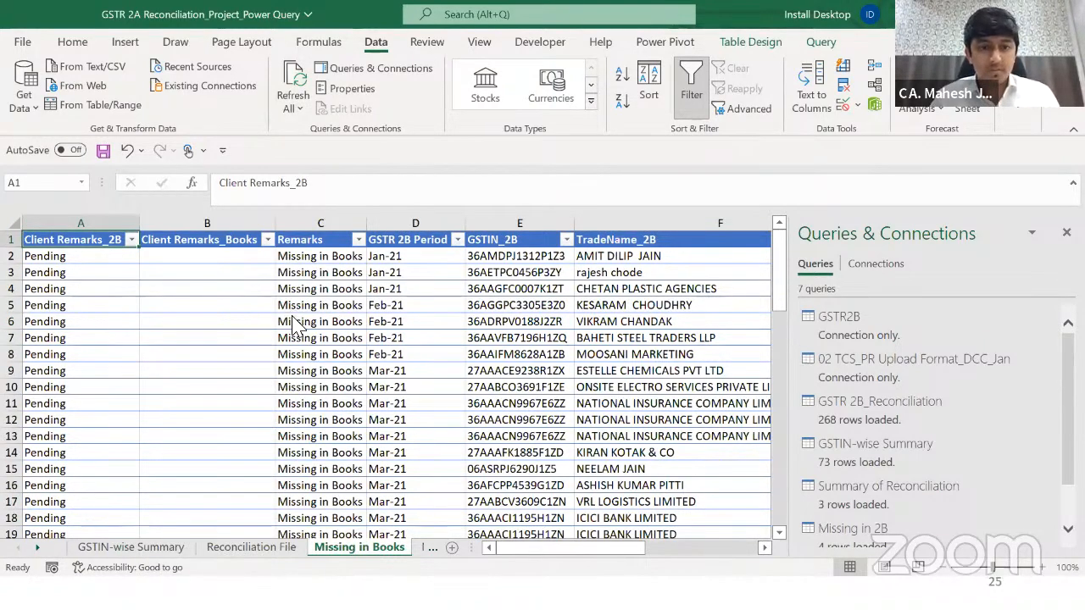
Step: Open the 01 GSTR 2B source file, then return to the reconciliation workbook's Missing in 2B sheet
key(alt+Tab)
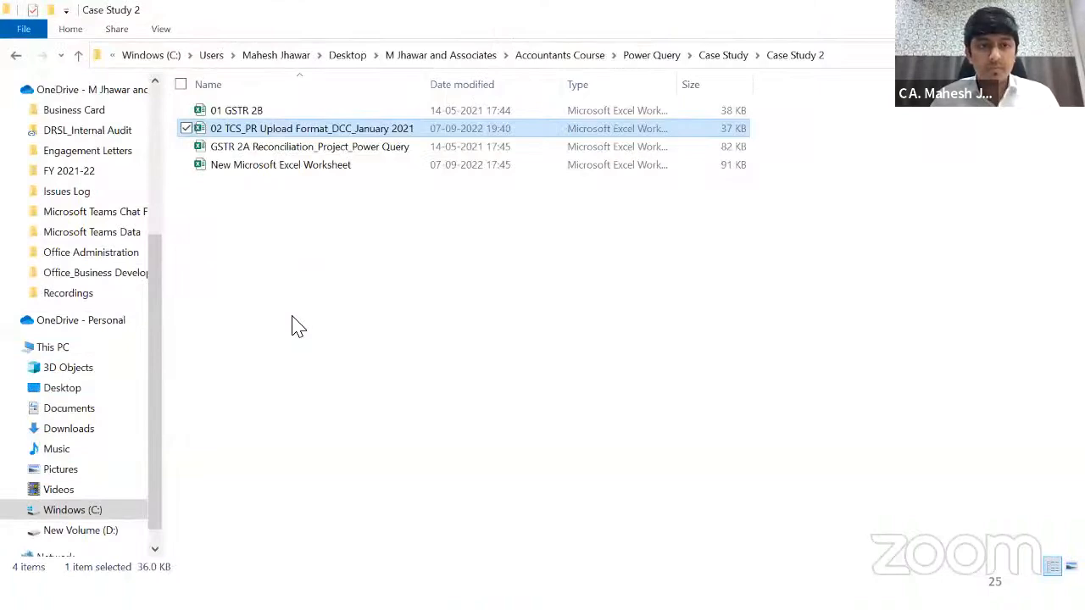
key(Up)
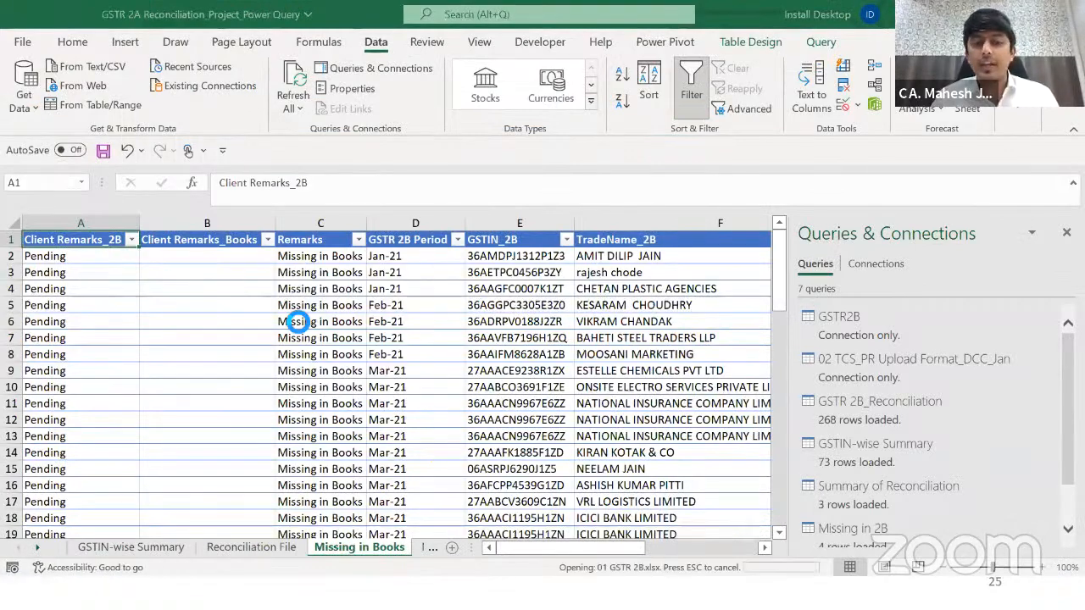
key(alt+Tab)
key(ctrl+Page_Up)
key(ctrl+Page_Down)
key(ctrl+Page_Down)
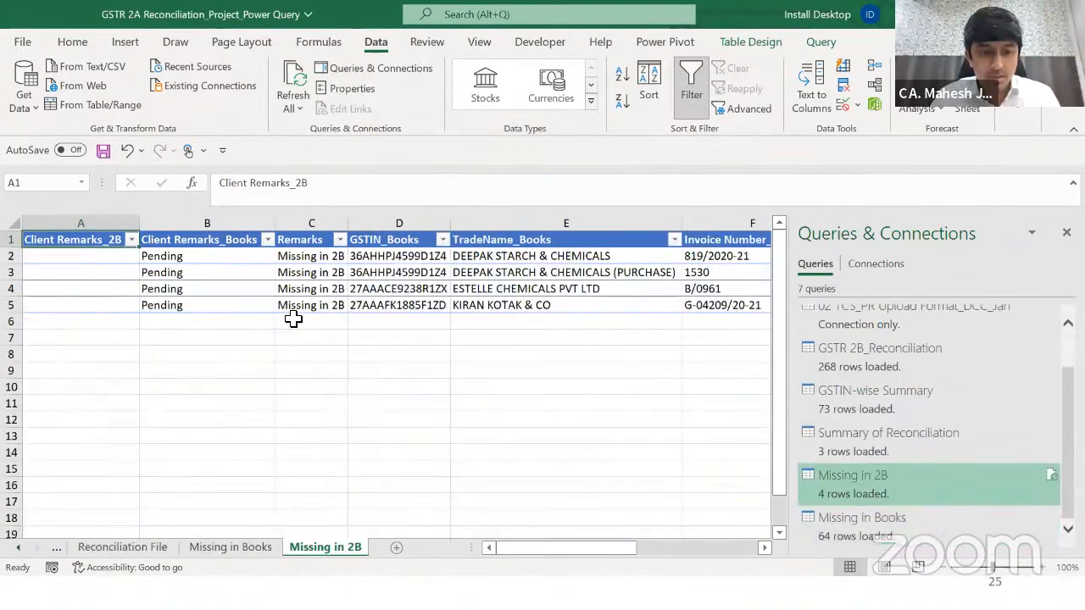
key(Down)
key(Down)
key(Down)
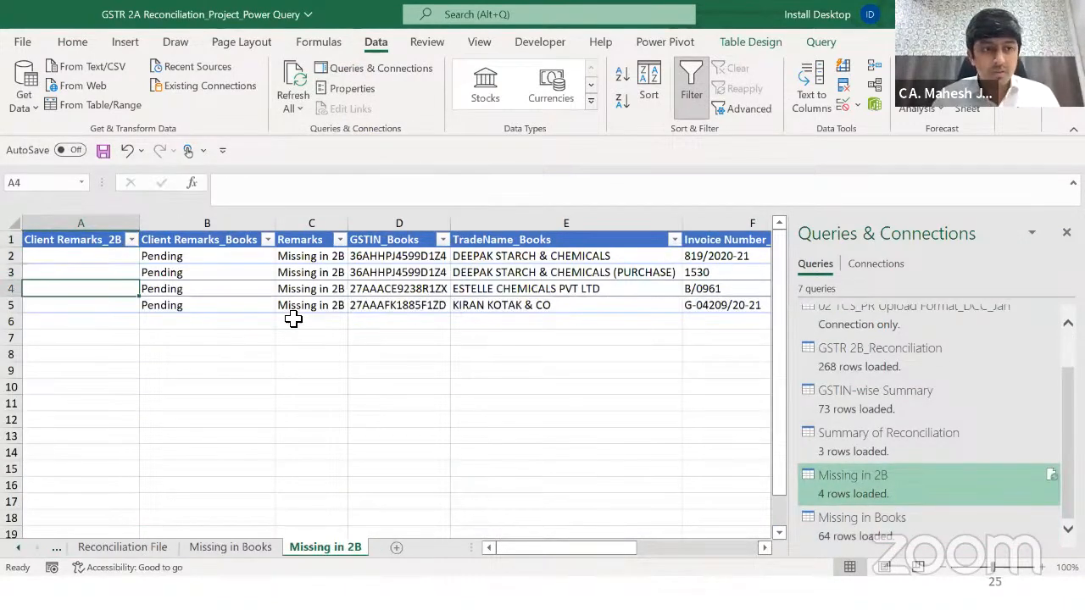
key(alt+Right)
key(Right)
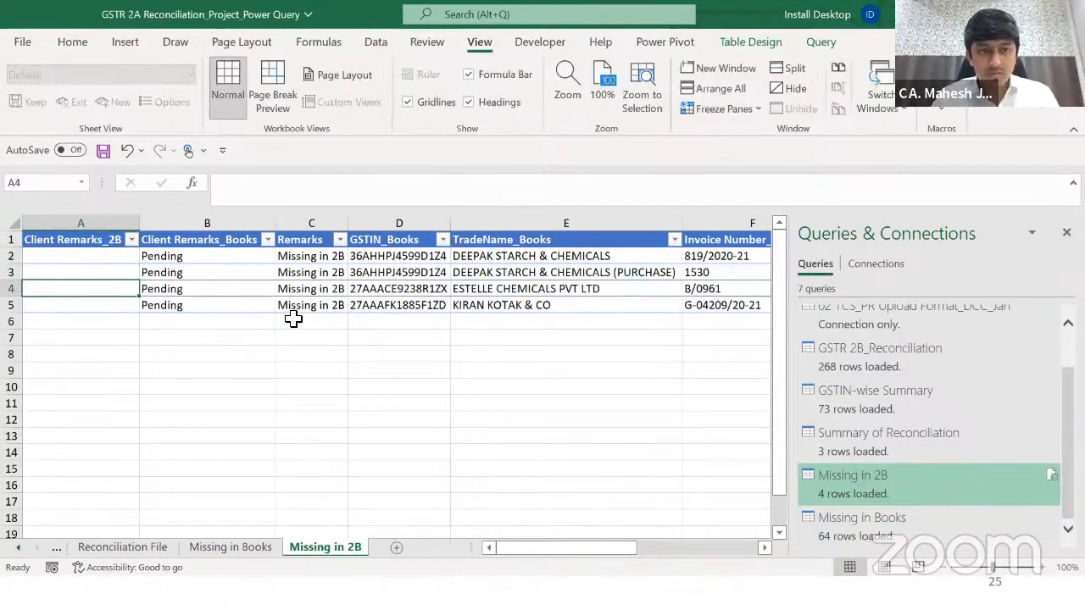
key(Right)
key(Right)
key(Right)
key(Right)
key(Left)
key(Left)
key(Left)
key(ctrl+Page_Up)
key(ctrl+Page_Up)
key(ctrl+Left)
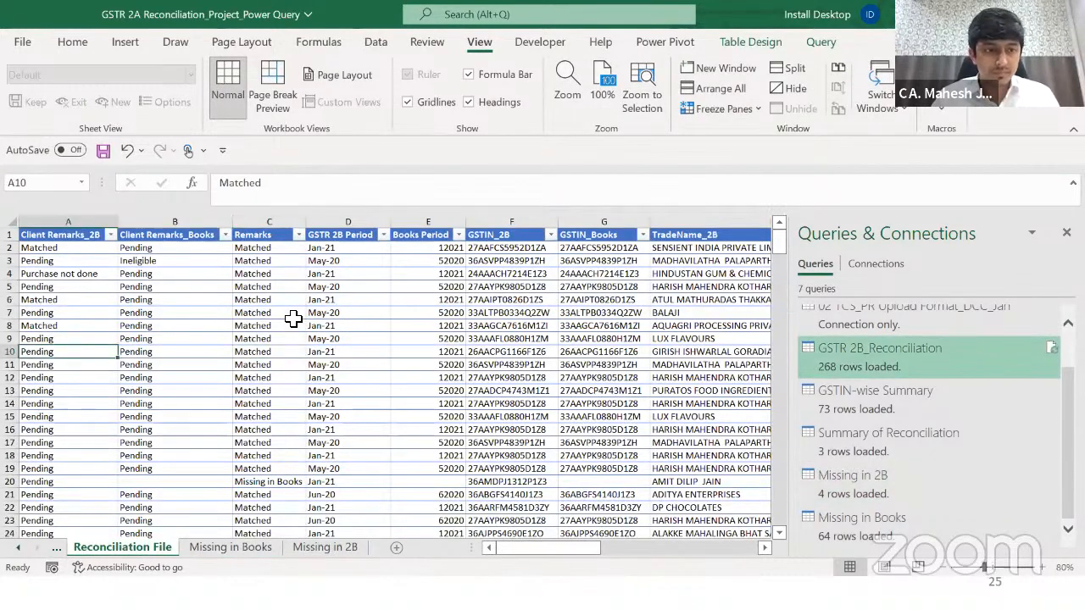
key(ctrl+Up)
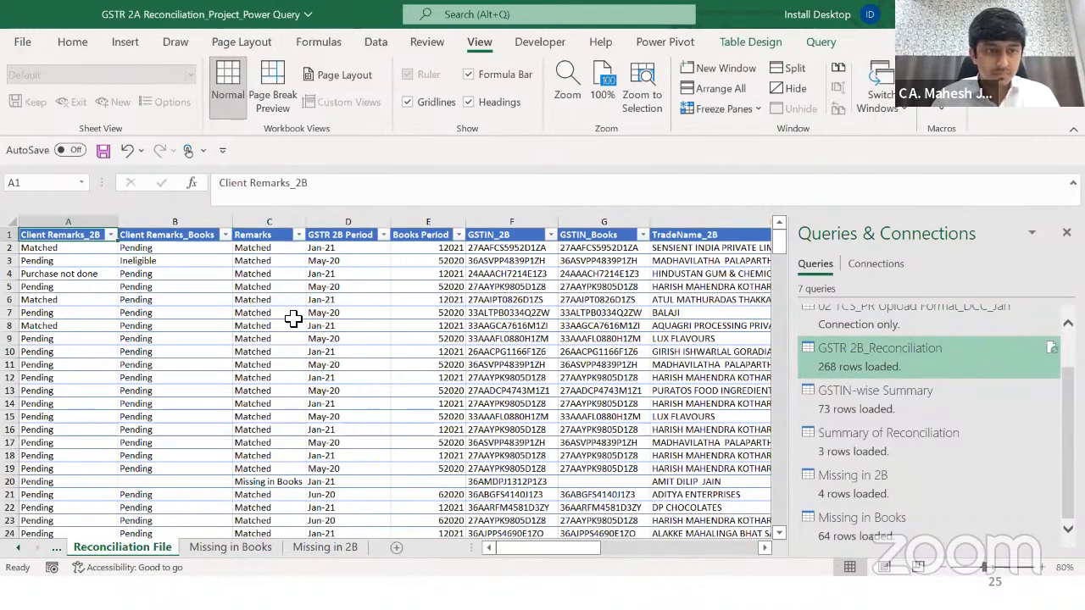
key(Down)
key(Right)
key(Down)
key(Up)
key(Up)
key(Down)
key(Down)
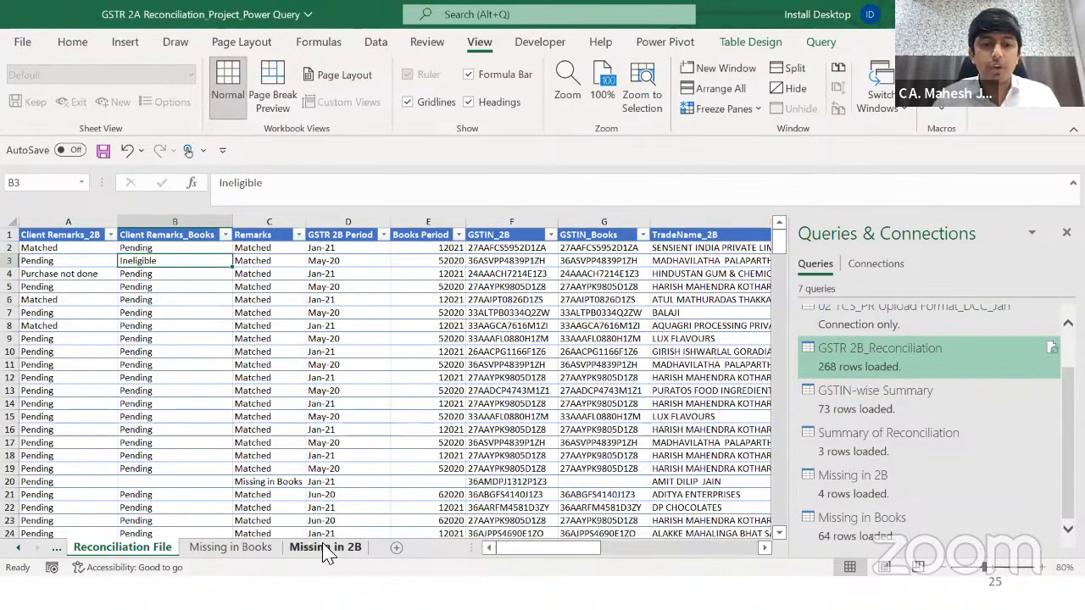
key(Up)
key(Up)
click(156, 264)
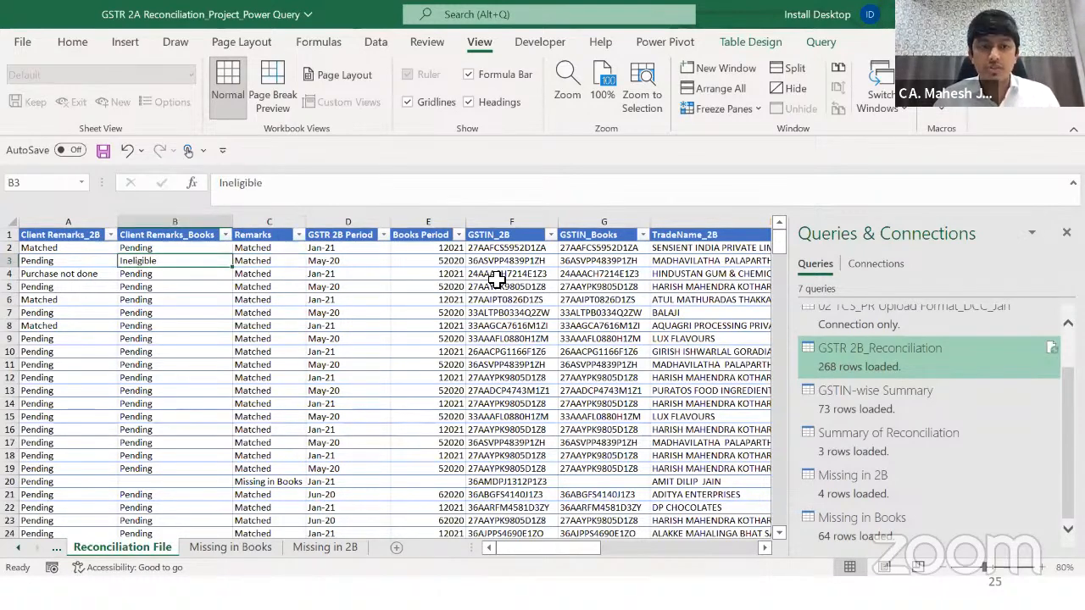
key(Left)
key(Right)
key(ctrl+Page_Down)
key(Right)
key(Right)
key(Left)
key(Left)
key(ctrl+Page_Down)
key(Left)
key(Up)
key(Up)
key(Up)
key(Right)
key(alt+Tab)
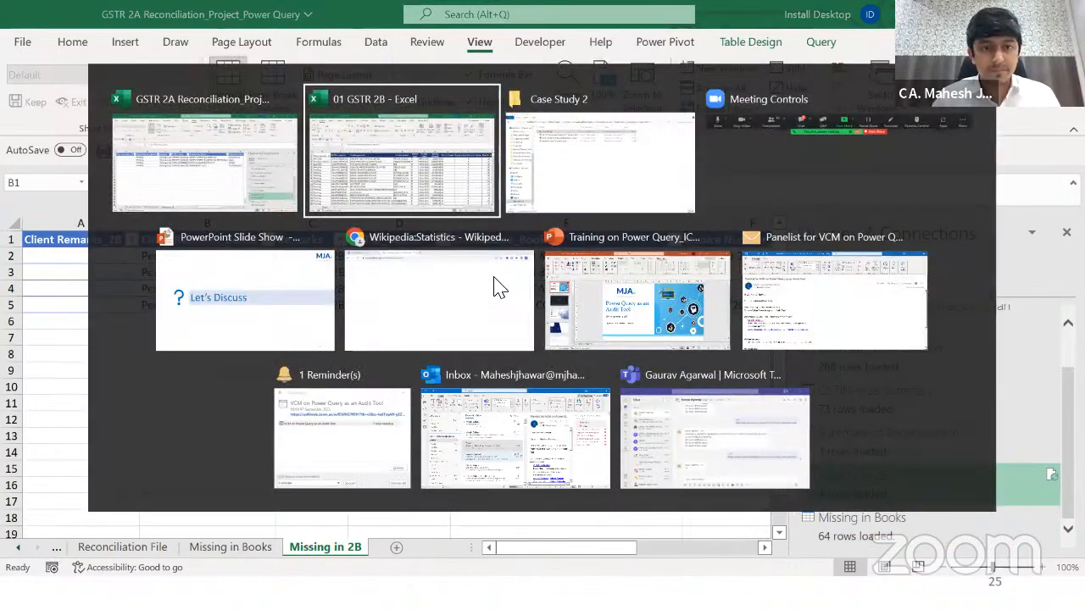
Step: Open the 02 TCS_PR Upload Format file, set row 3's client remark to Ineligible and copy the GSTIN in J3
key(alt+Tab)
key(alt+Tab)
key(Down)
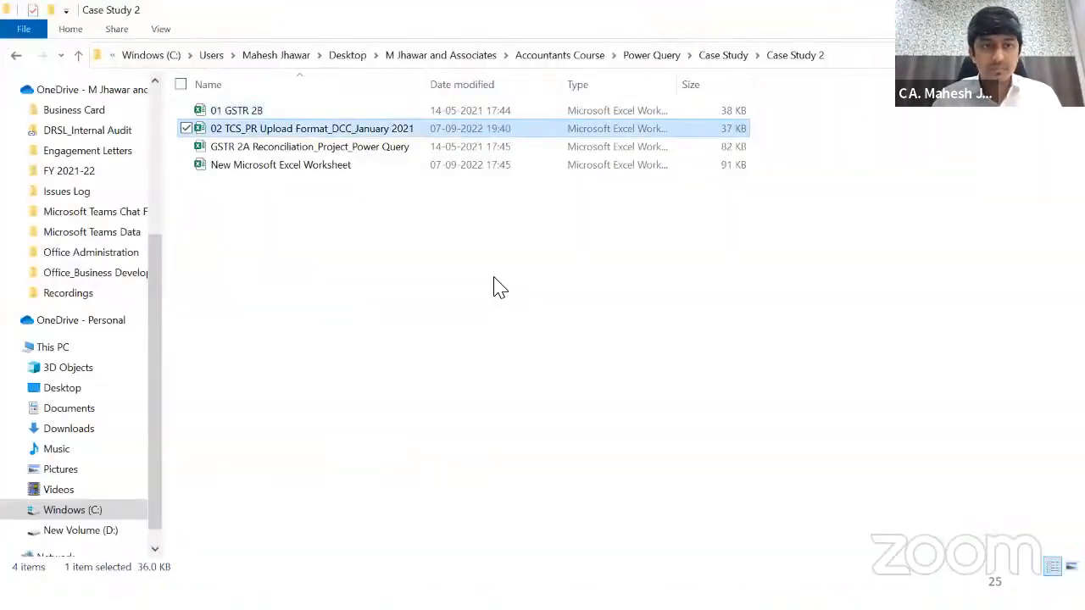
key(Return)
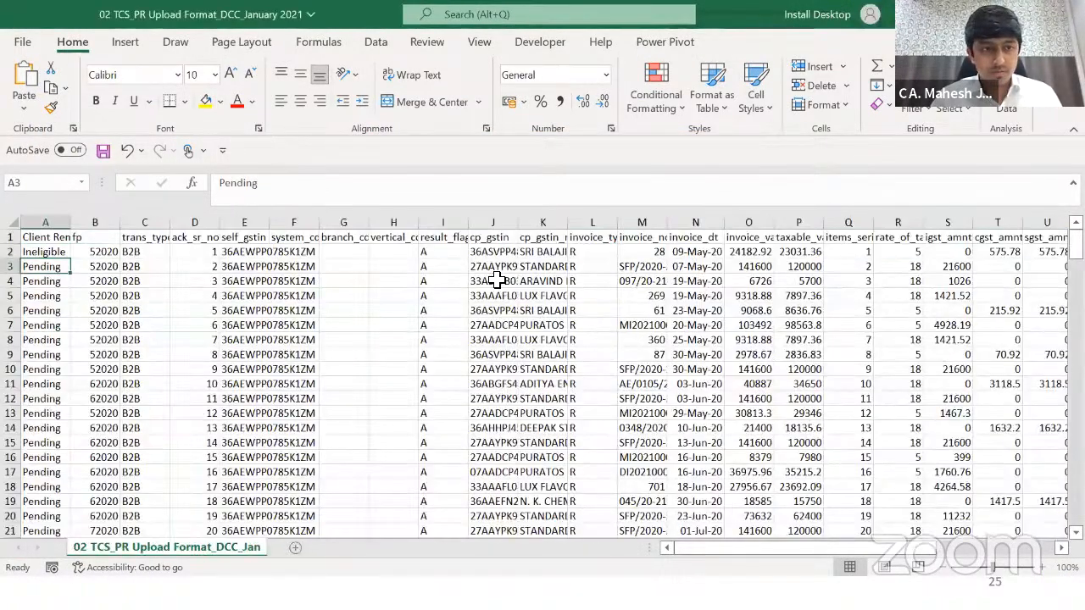
key(ctrl+d)
key(Right)
key(Right)
key(Right)
key(Right)
key(Right)
key(Right)
key(Right)
key(Right)
key(Right)
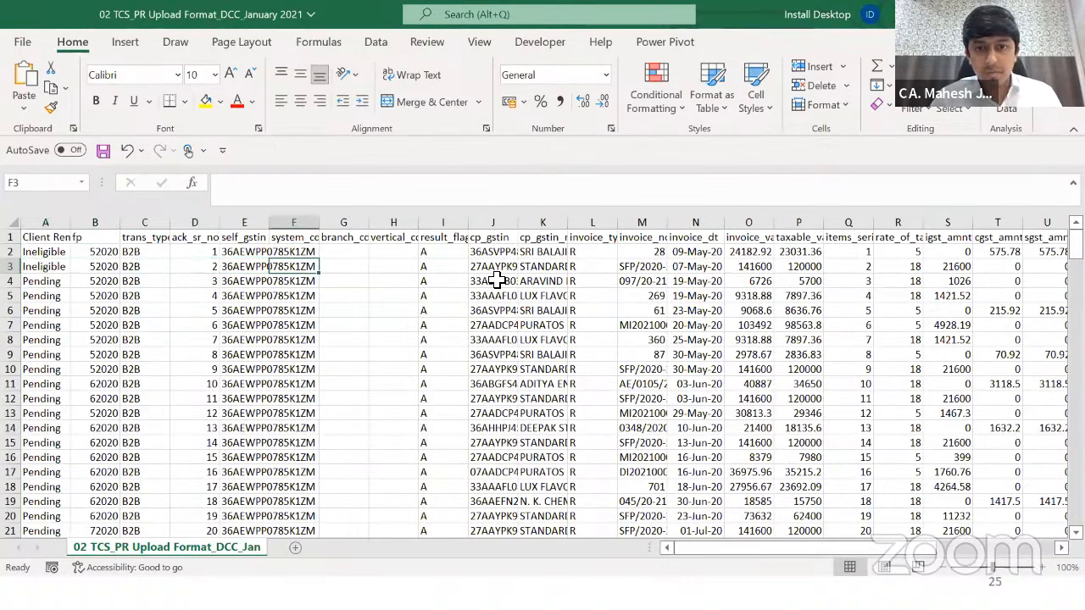
key(ctrl+Right)
key(ctrl+Left)
key(ctrl+Left)
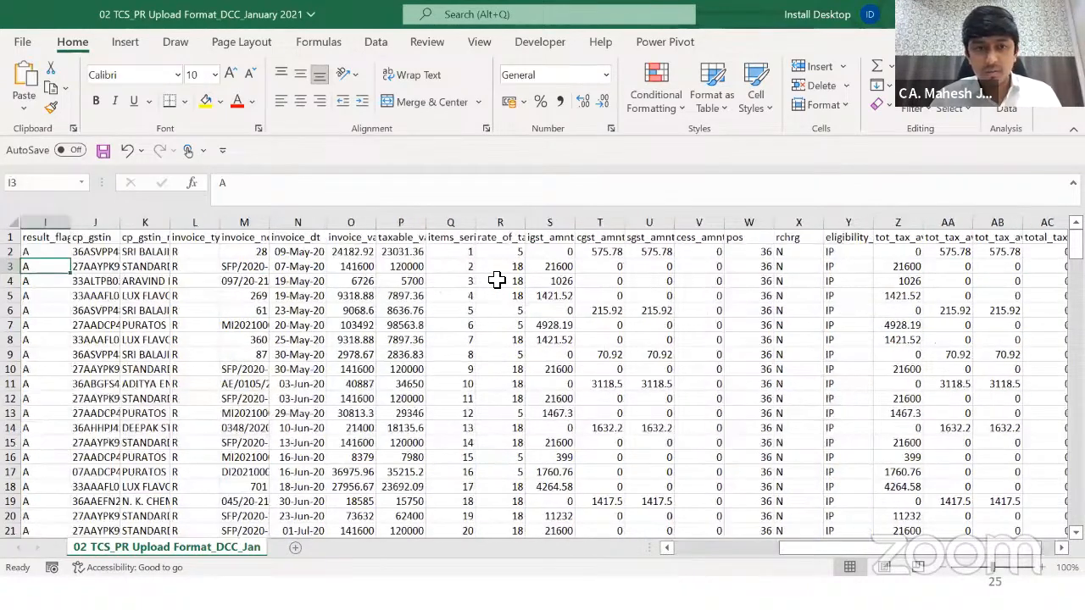
key(Right)
key(Right)
key(Right)
key(Right)
key(Right)
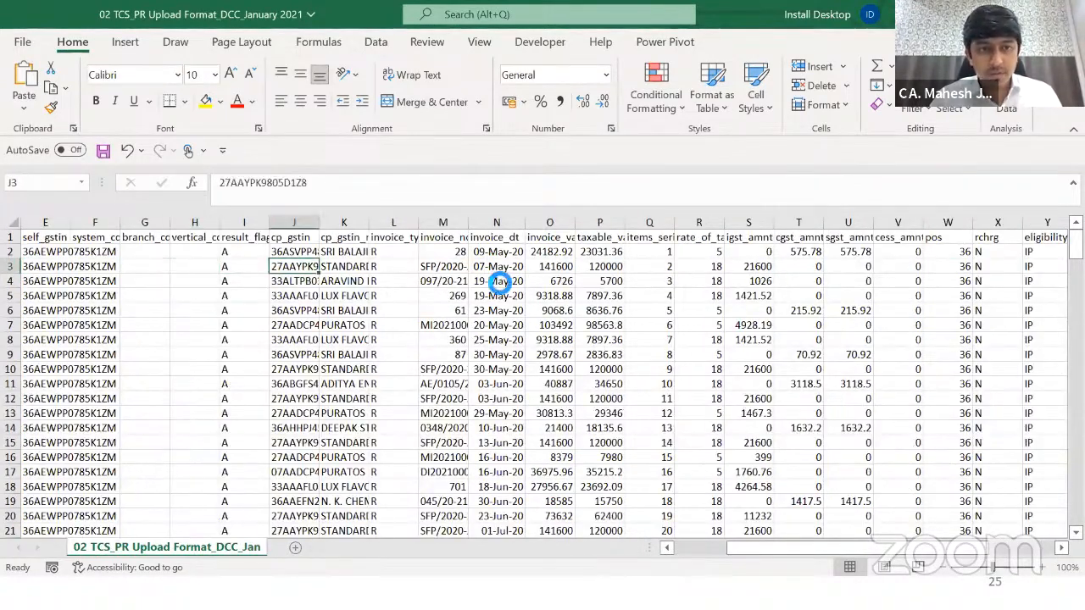
key(ctrl+c)
key(Left)
key(Right)
key(Right)
key(Left)
key(Left)
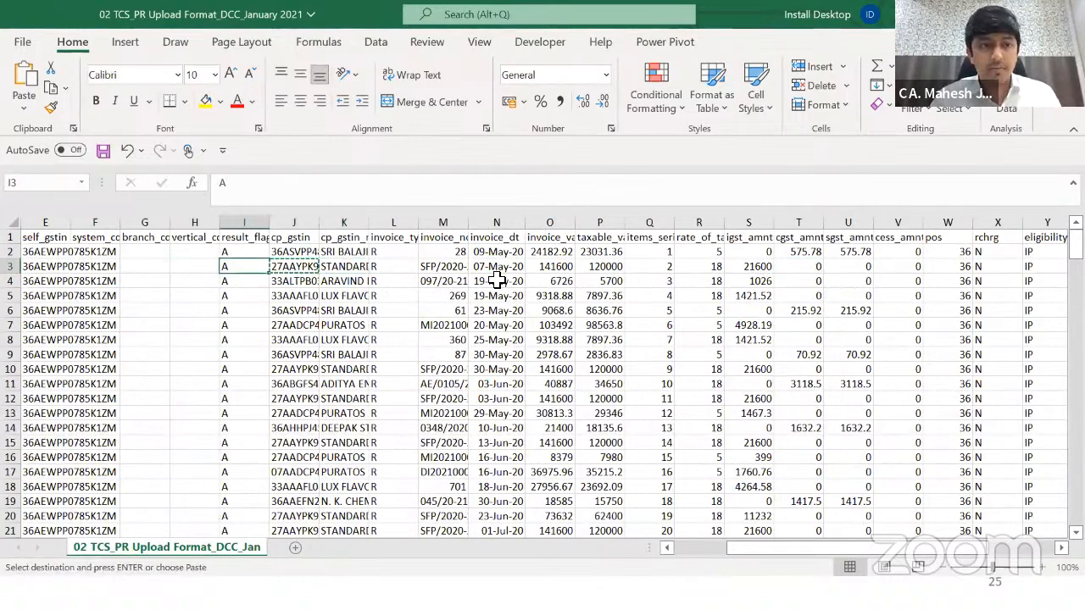
key(Left)
key(Left)
key(Left)
Step: Switch back through the open workbooks to the reconciliation workbook's Reconciliation File sheet
key(alt+Tab)
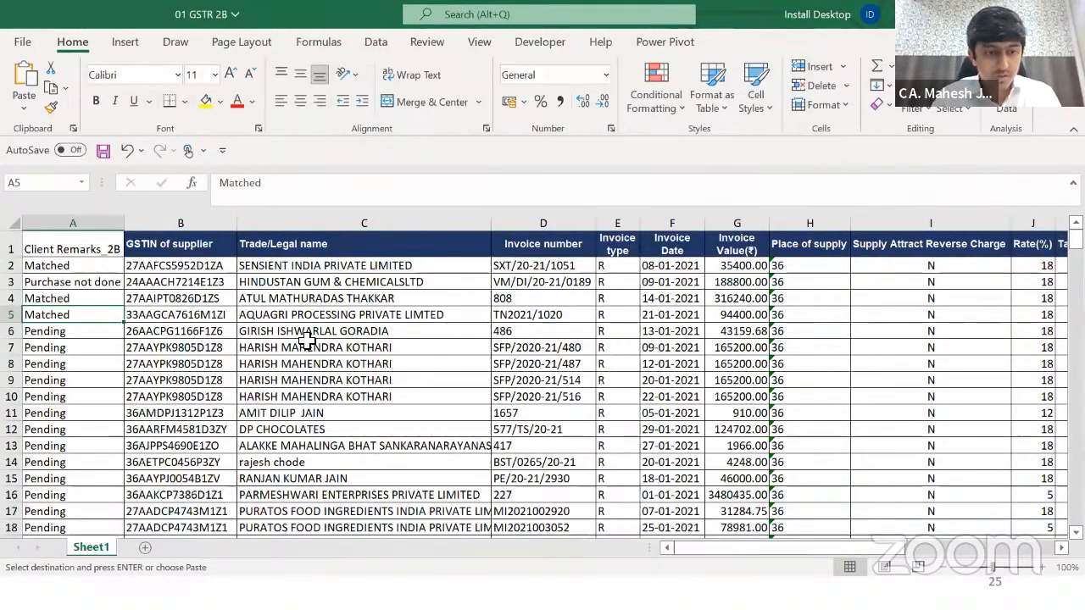
click(309, 348)
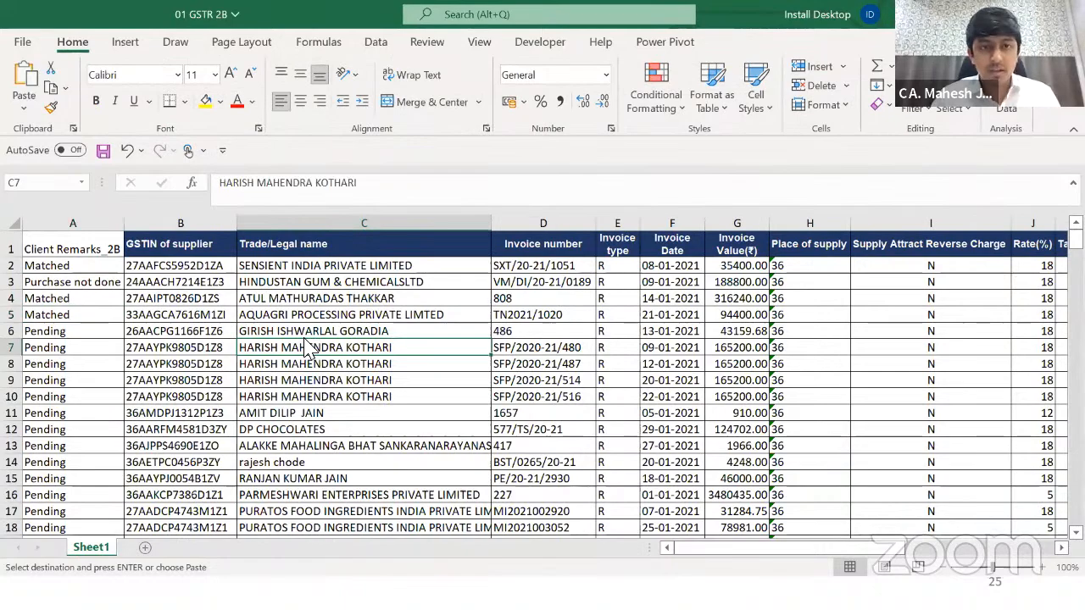
key(alt+Tab)
key(alt+Tab)
key(alt+Tab)
key(alt+Tab)
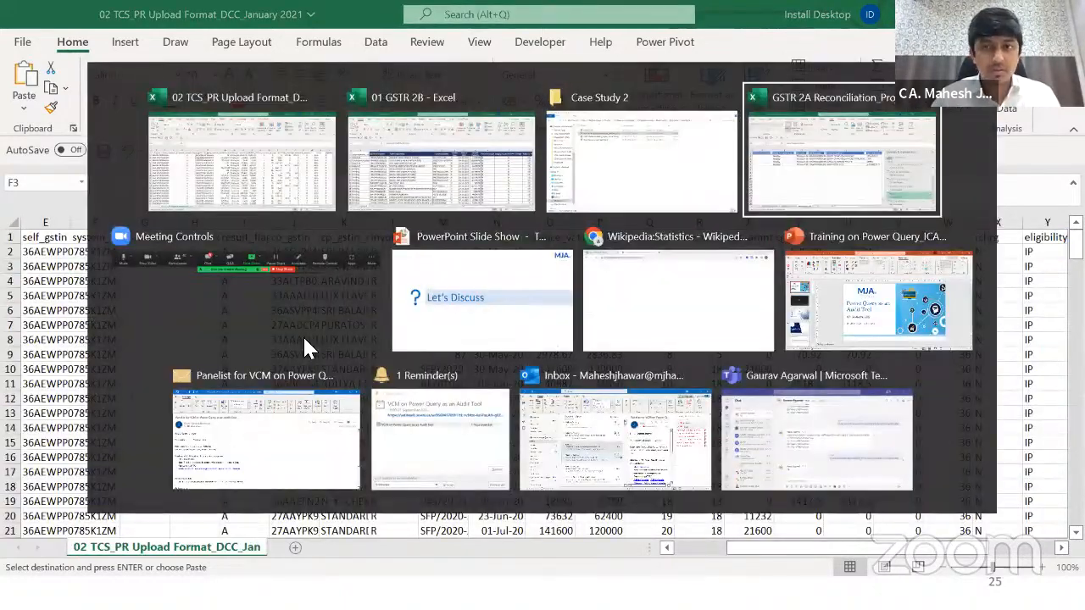
key(ctrl+Page_Up)
key(ctrl+Page_Up)
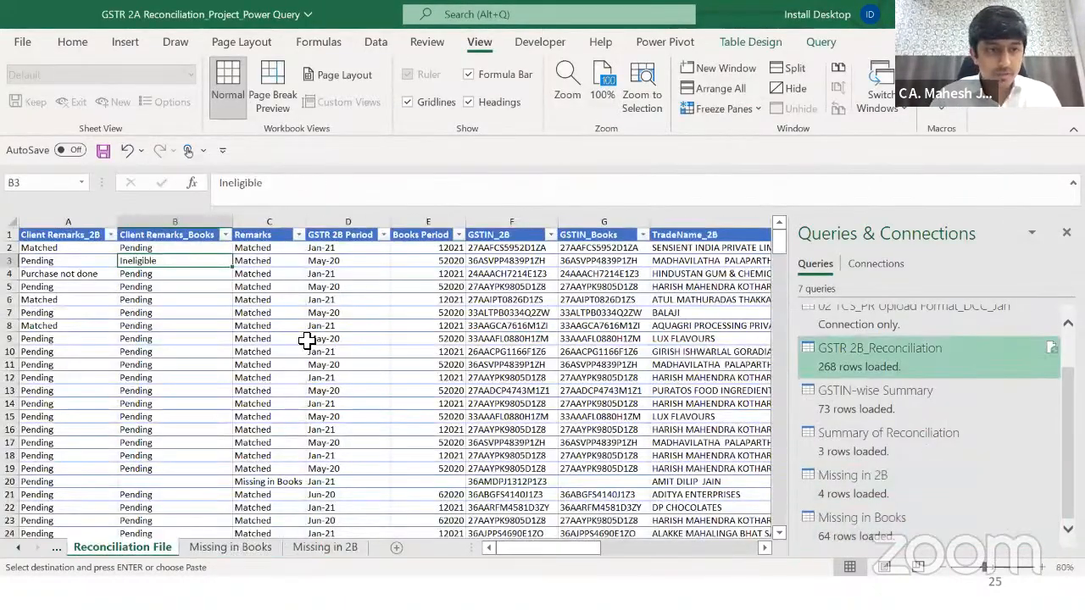
Step: Search the reconciliation sheet for the copied supplier GSTIN
key(ctrl+Home)
key(Right)
key(Right)
key(Right)
key(Right)
key(Right)
key(Right)
key(Up)
key(Right)
key(ctrl+f)
key(ctrl+v)
key(Return)
key(Escape)
Step: Check the Client Remarks_2B filter, then filter Client Remarks_Books to Ineligible and clear it
key(ctrl+Left)
key(Up)
key(Up)
key(Up)
key(Up)
key(alt+Down)
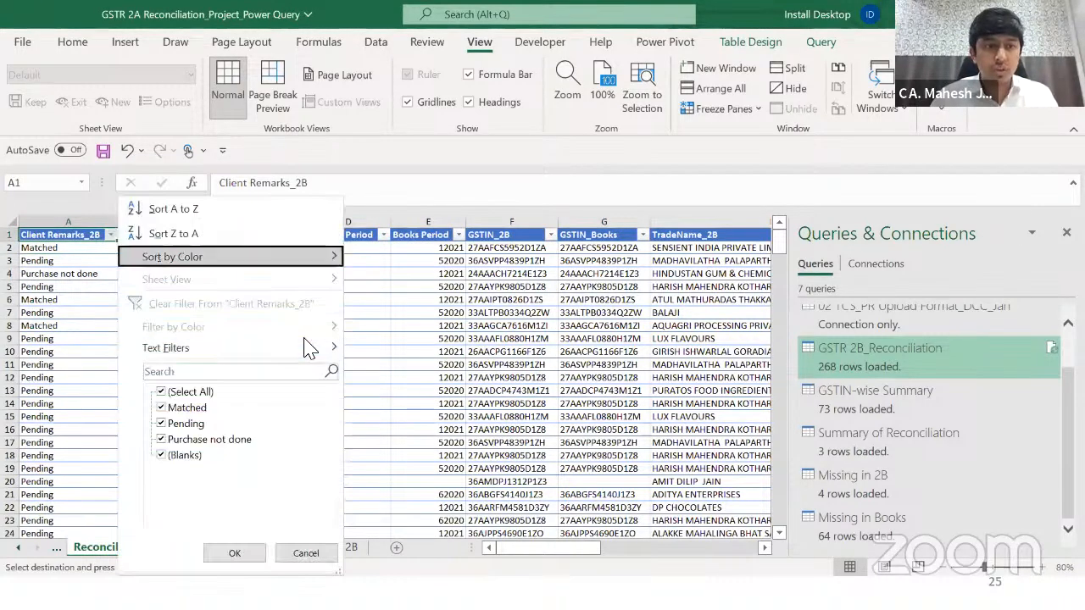
key(Escape)
key(Right)
key(alt+Down)
key(Tab)
key(Tab)
key(space)
key(Down)
key(space)
key(Return)
key(Up)
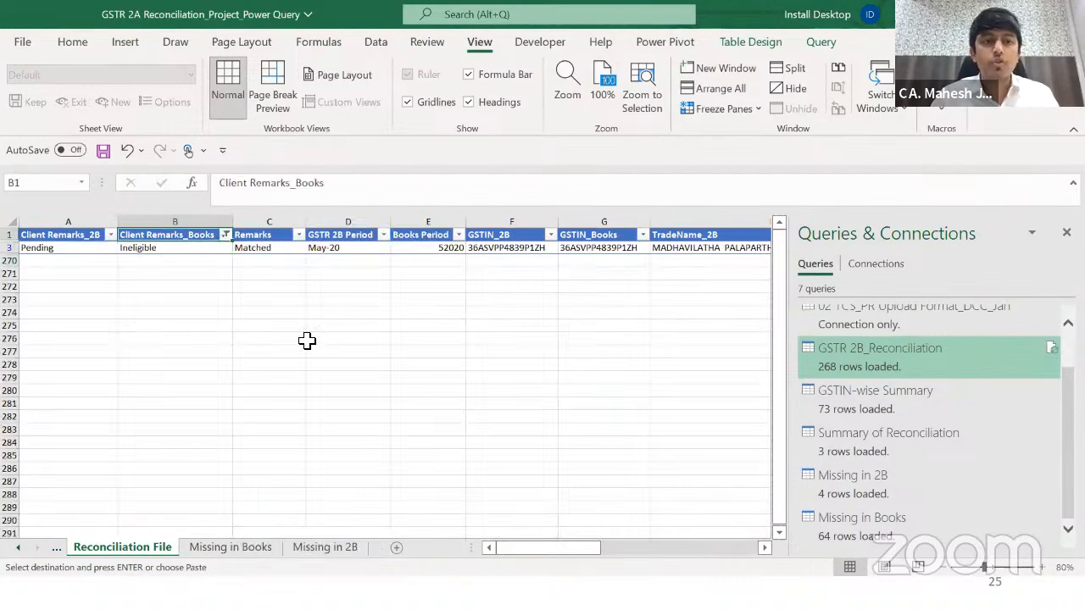
key(alt+Down)
key(c)
key(Down)
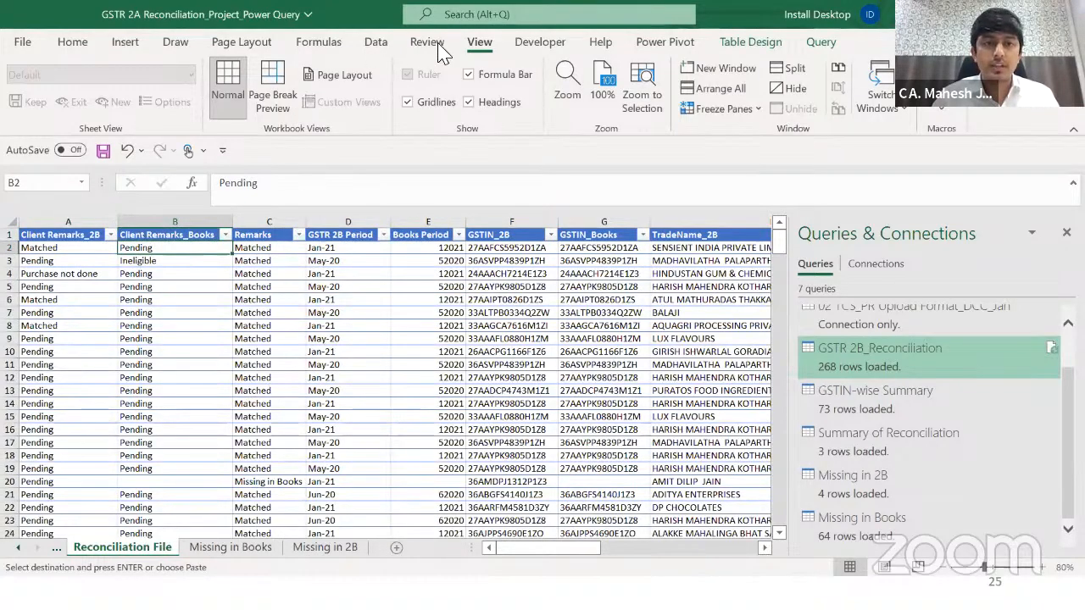
Step: Refresh all queries and filter Client Remarks_Books to Ineligible to confirm the remark appears
click(386, 47)
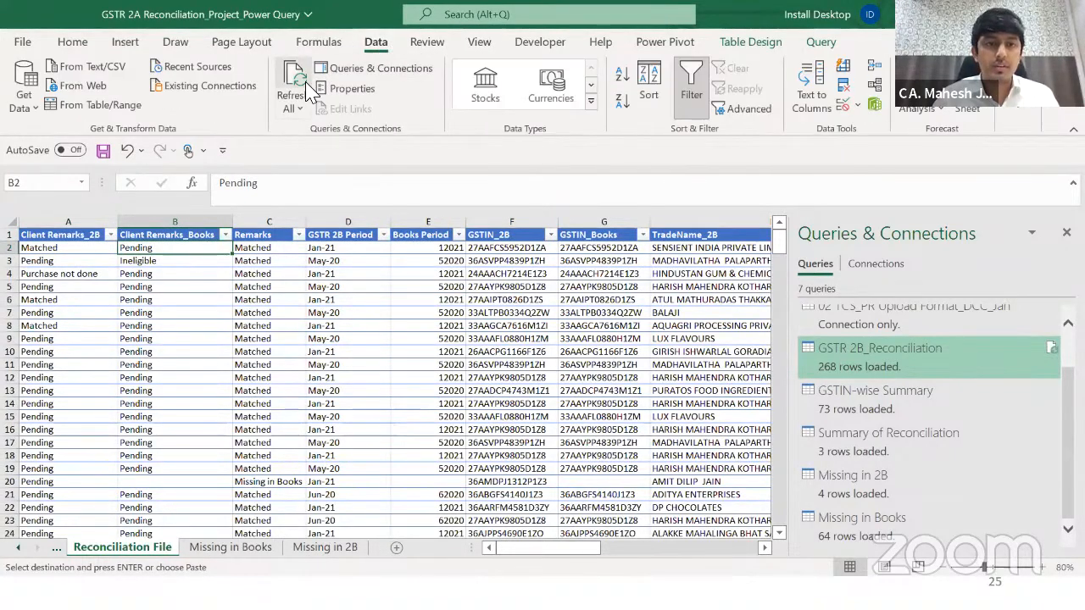
click(305, 90)
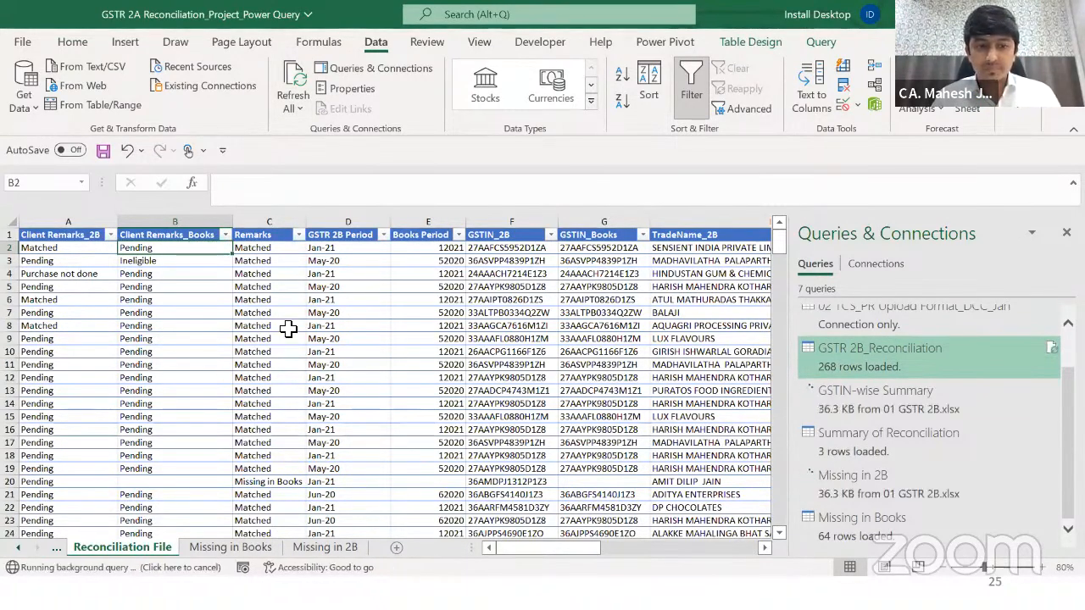
click(148, 288)
key(ctrl+Up)
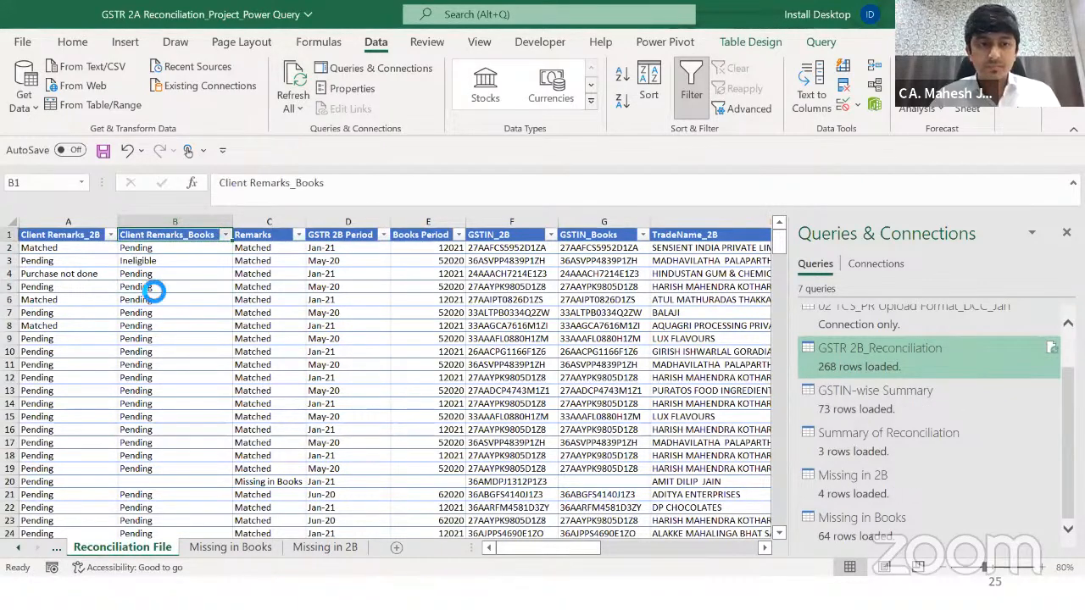
key(alt+Down)
key(Down)
key(Down)
key(space)
key(Down)
key(space)
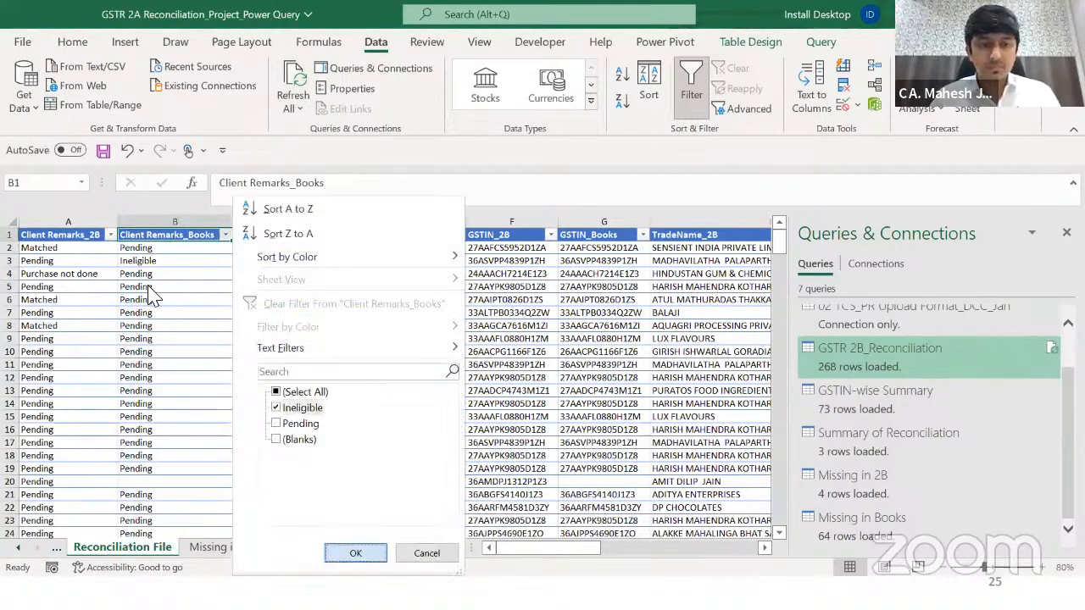
key(Return)
key(Down)
key(Up)
Step: Clear the Client Remarks_Books filter and inspect the Client Remarks_2B filter values without applying
key(alt+Down)
key(c)
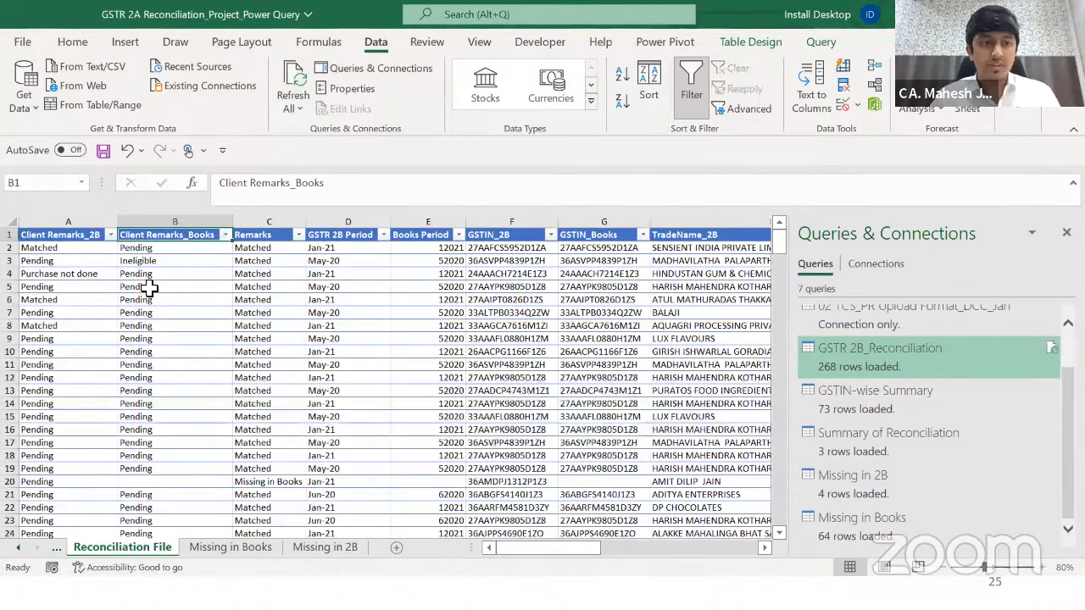
key(Left)
key(alt+Down)
key(Down)
key(Down)
key(space)
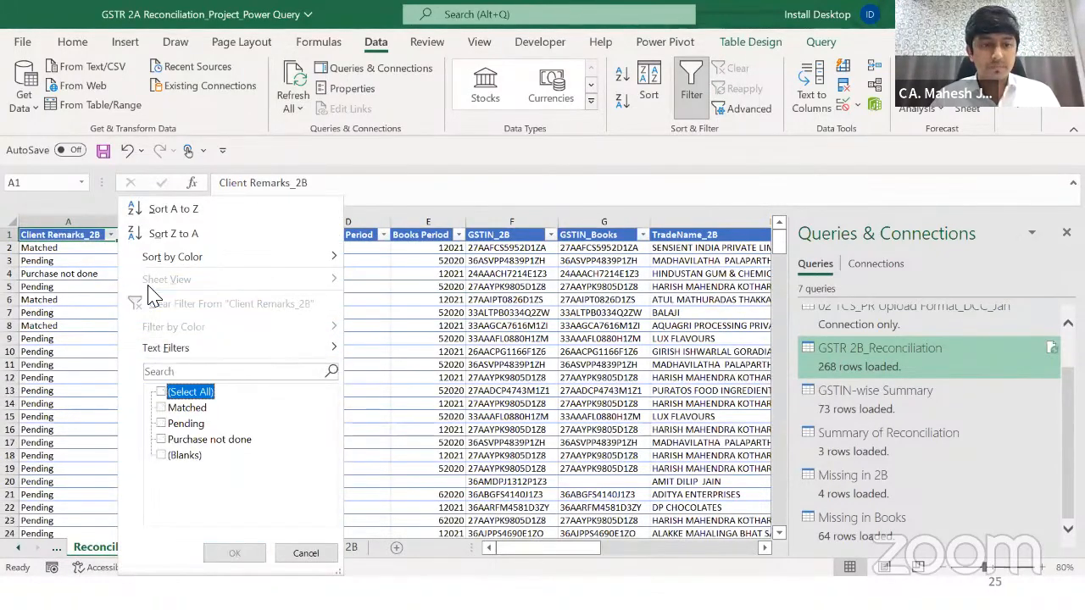
key(Escape)
key(Right)
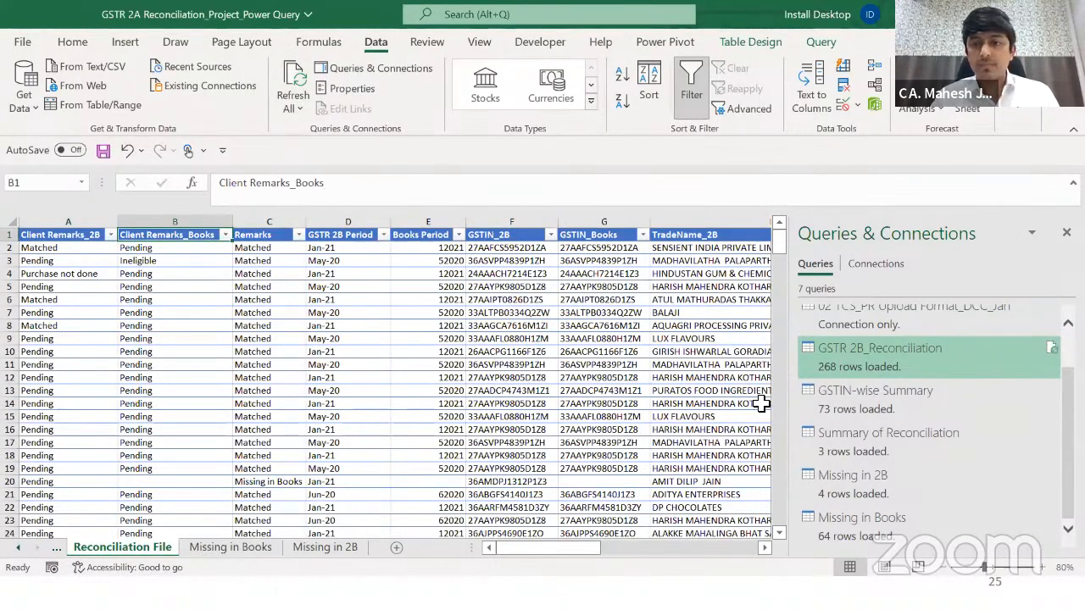
Step: Refresh all queries again from the reconciliation table
scroll(945, 432, up, 1)
scroll(946, 432, down, 1)
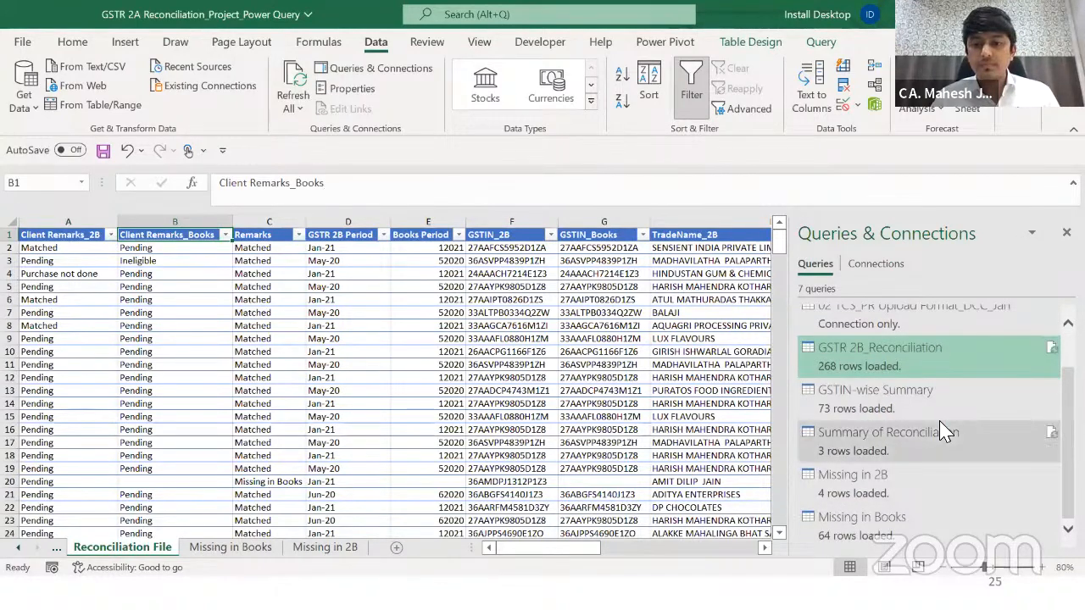
click(170, 377)
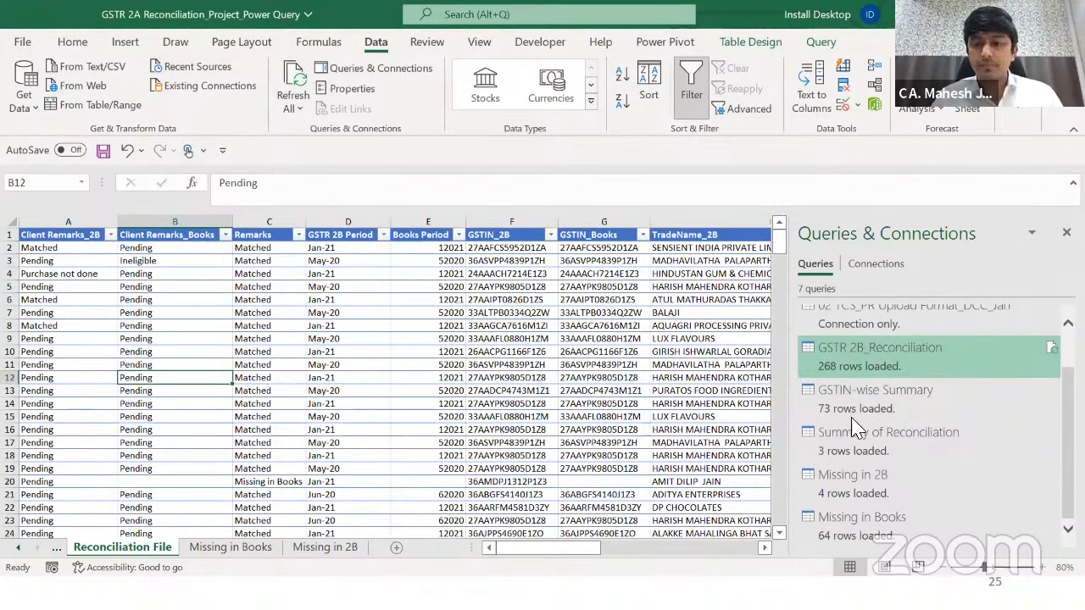
scroll(856, 428, up, 2)
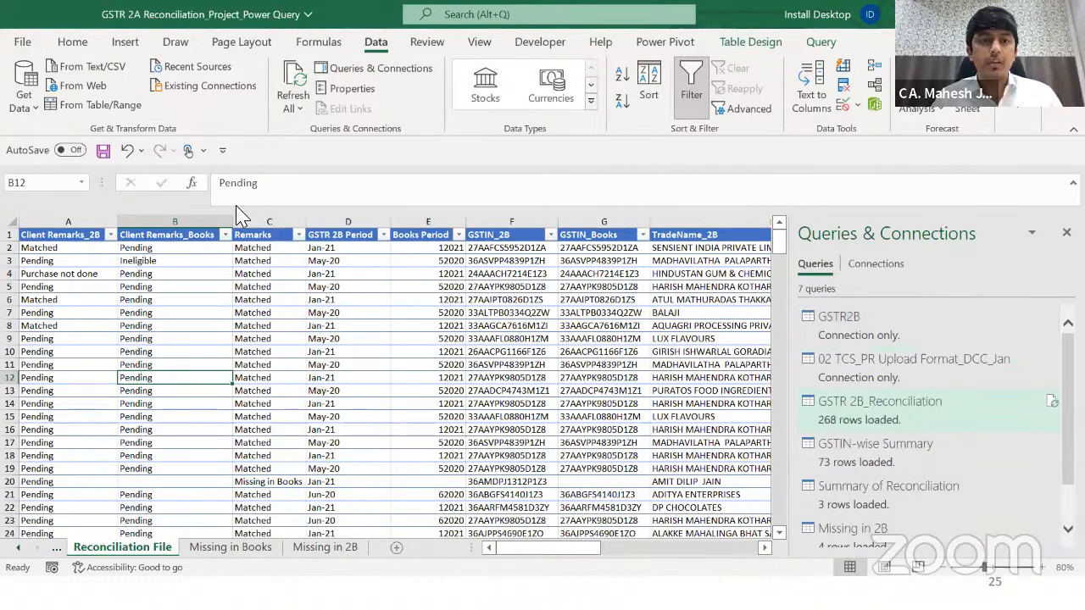
click(304, 73)
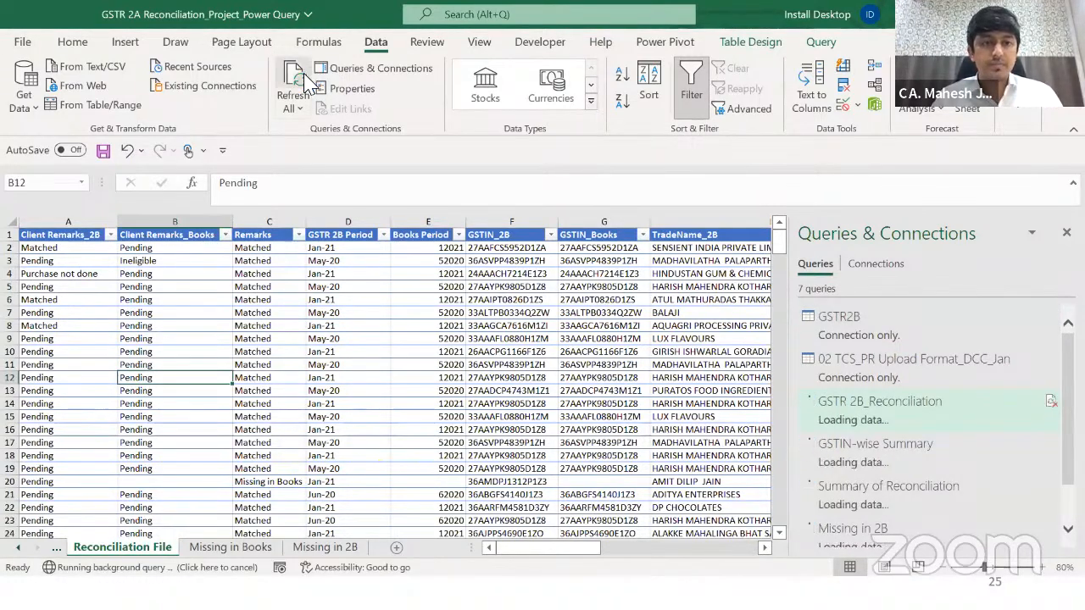
Step: Switch to the GSTIN-wise Summary sheet's Remarks header
click(56, 547)
click(146, 549)
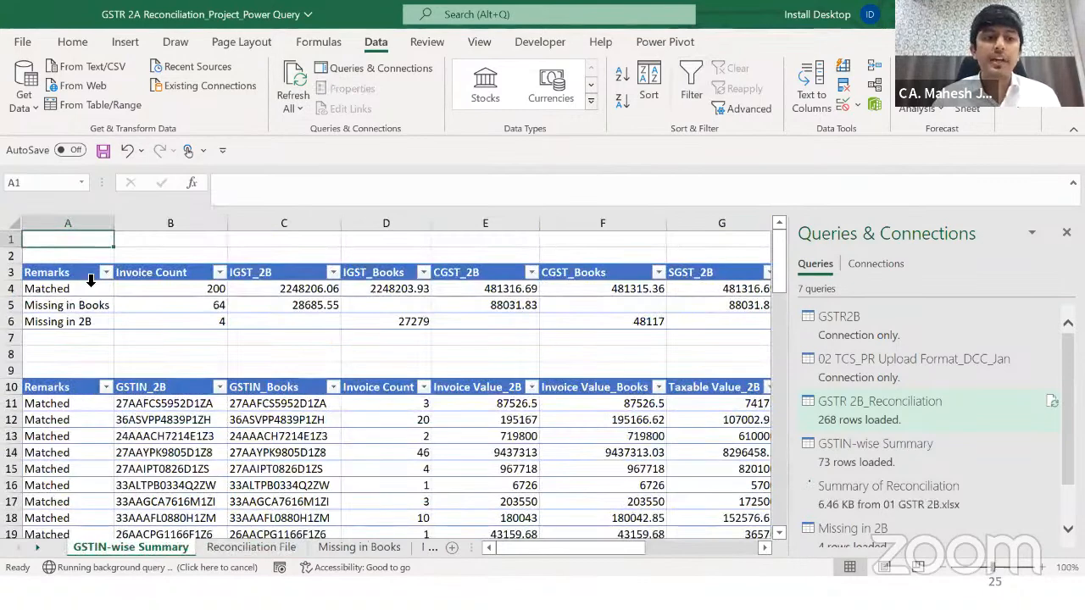
click(86, 278)
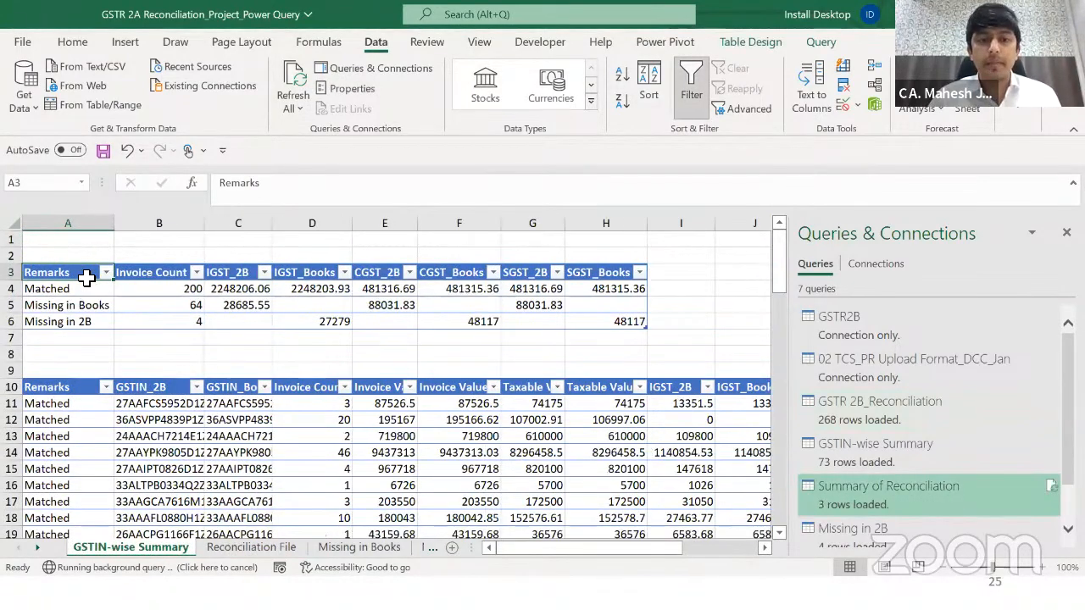
Step: Check the summary counts: 200 Matched, 64 Missing in Books, 4 Missing in 2B
key(Down)
key(Down)
key(Right)
key(Up)
key(Up)
key(Left)
key(Down)
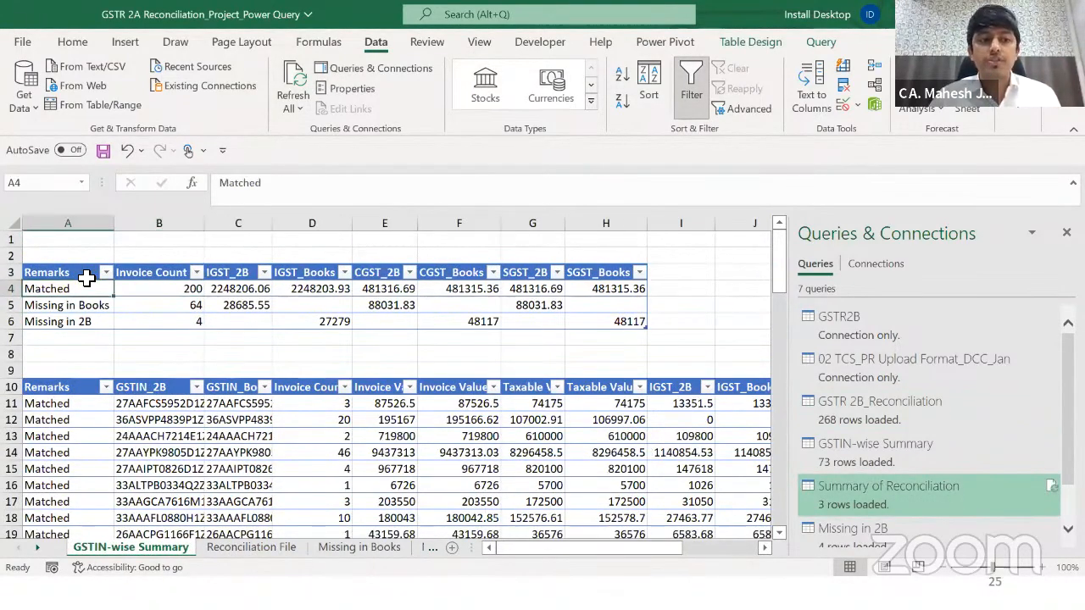
key(Down)
key(Down)
key(shift+Up)
key(shift+Up)
key(Right)
key(Right)
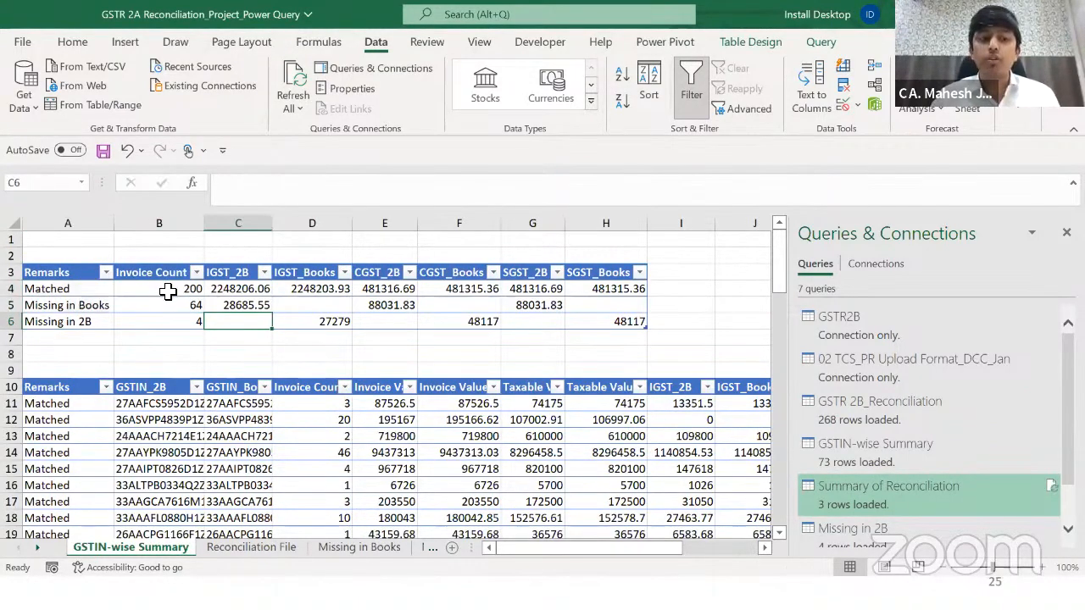
click(168, 291)
Step: Return to the reconciliation workbook's Reconciliation File sheet
key(alt+Tab)
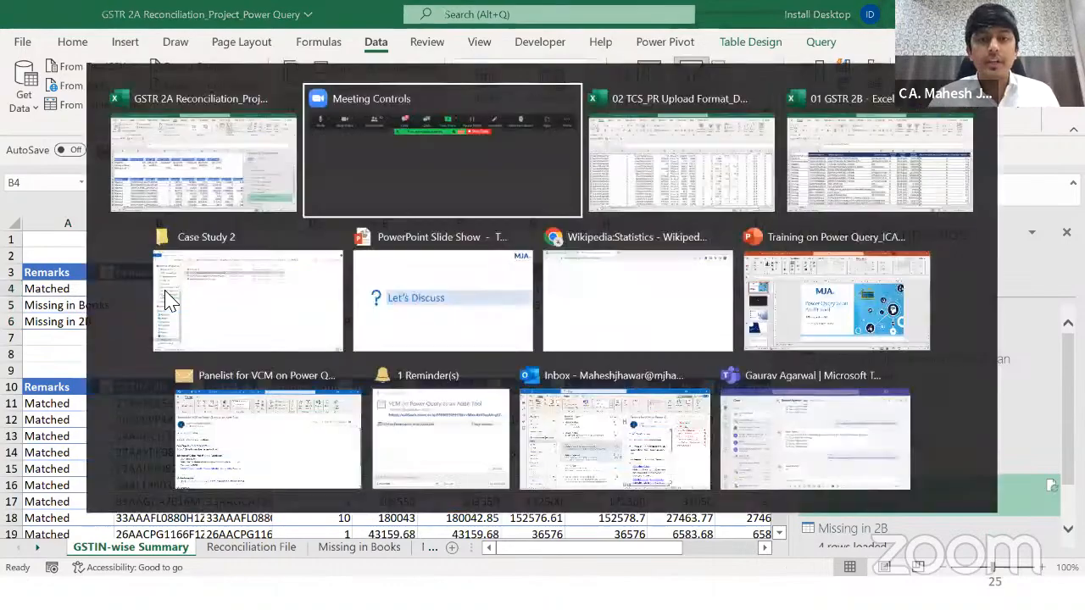
key(alt+Tab)
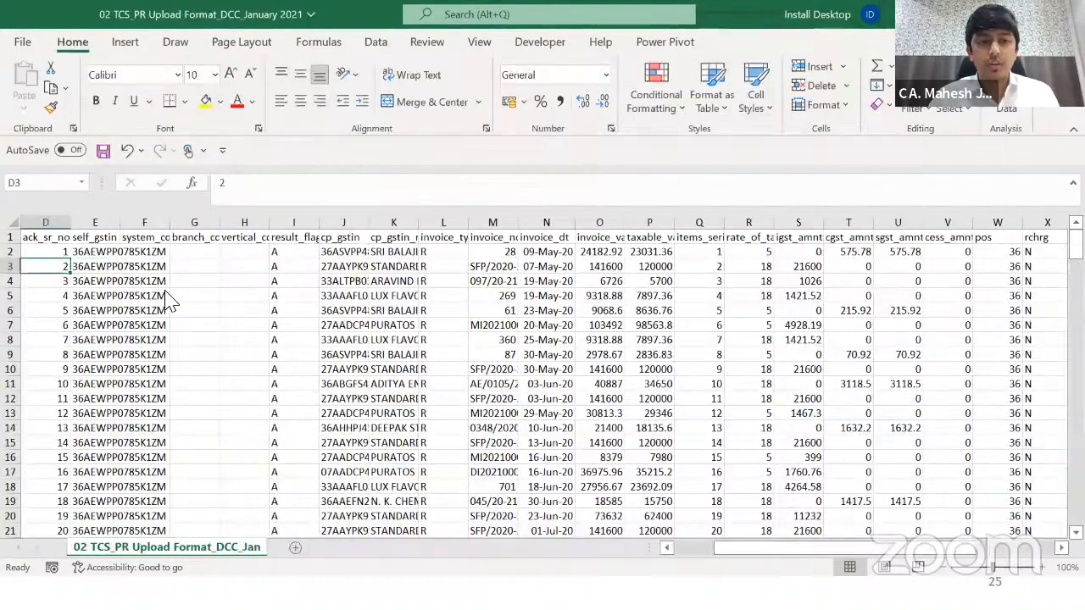
key(alt+Tab)
key(ctrl+Page_Down)
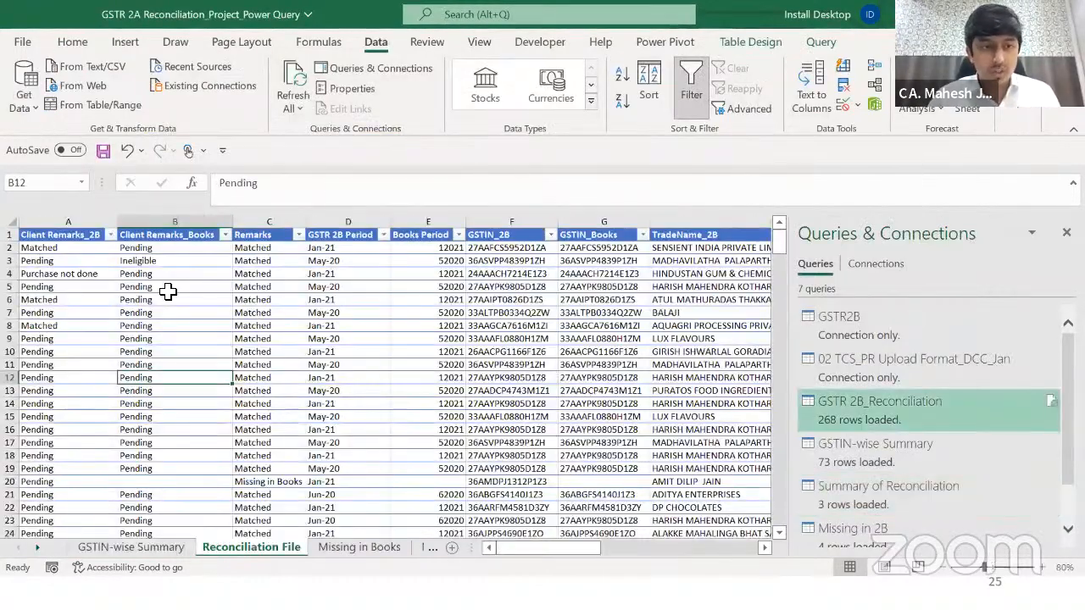
Step: Copy the GSTIN_2B value from the first reconciliation row
key(ctrl+Up)
key(Right)
key(Down)
key(Right)
key(Right)
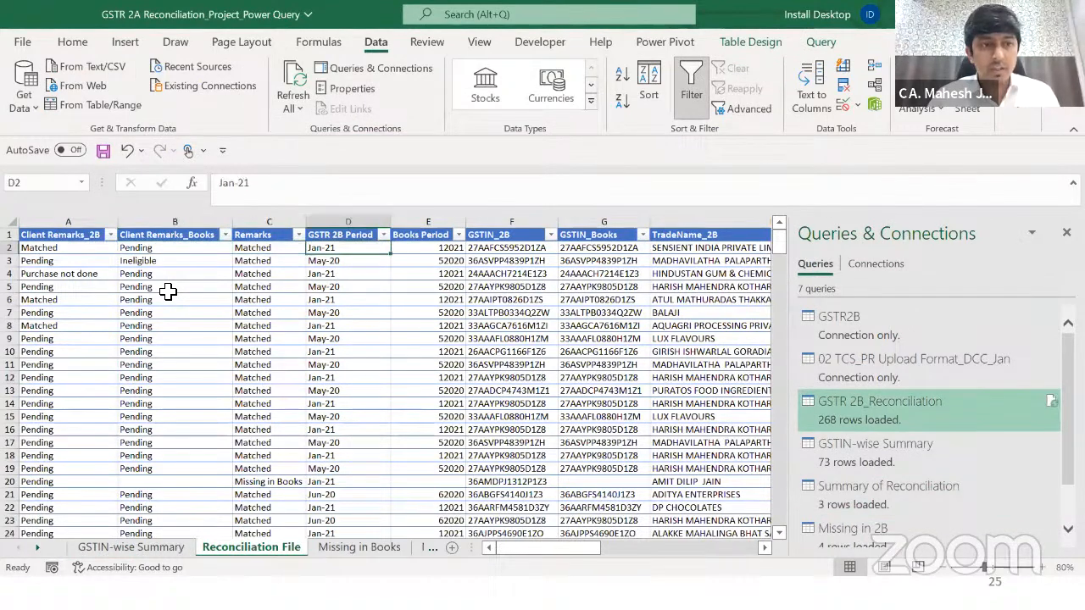
key(Left)
key(Left)
key(Left)
key(Right)
key(Right)
key(Right)
key(Right)
key(Right)
key(Right)
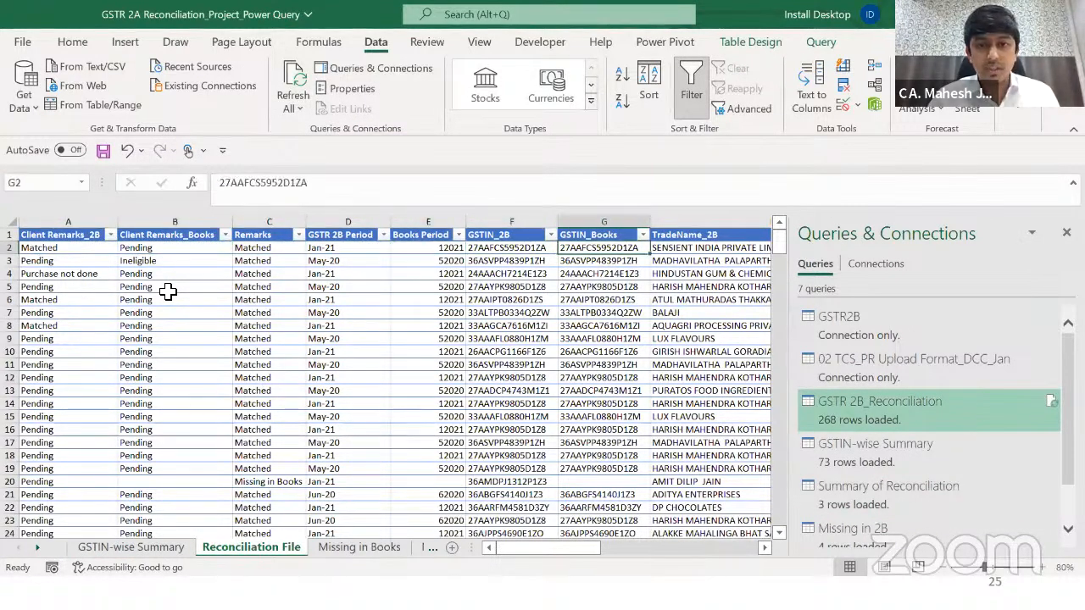
key(Right)
key(Right)
key(Home)
key(Right)
key(Right)
key(Right)
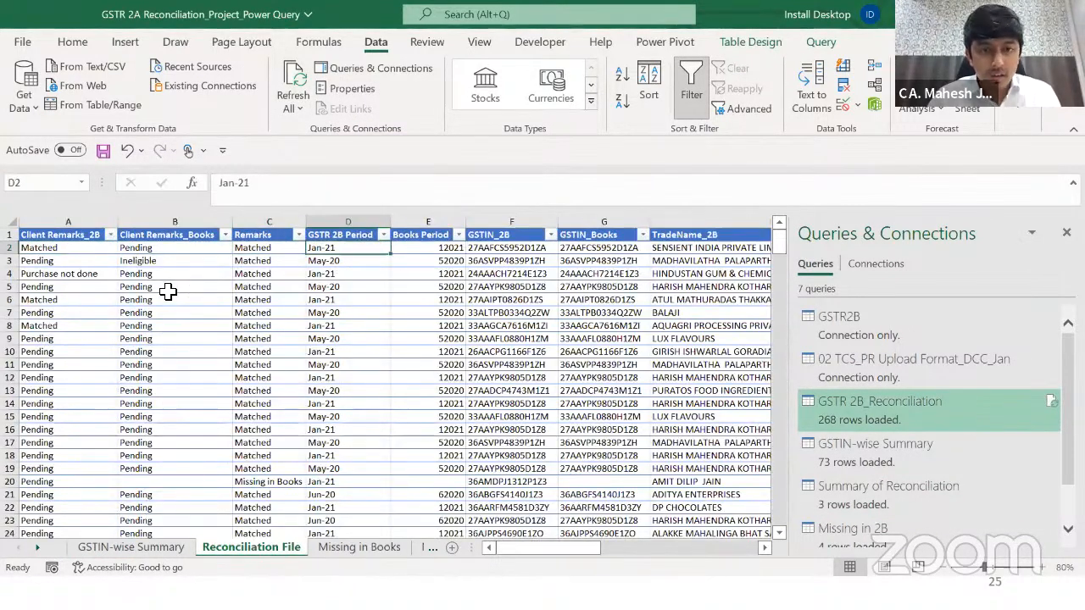
key(Right)
key(Right)
key(ctrl+c)
key(Left)
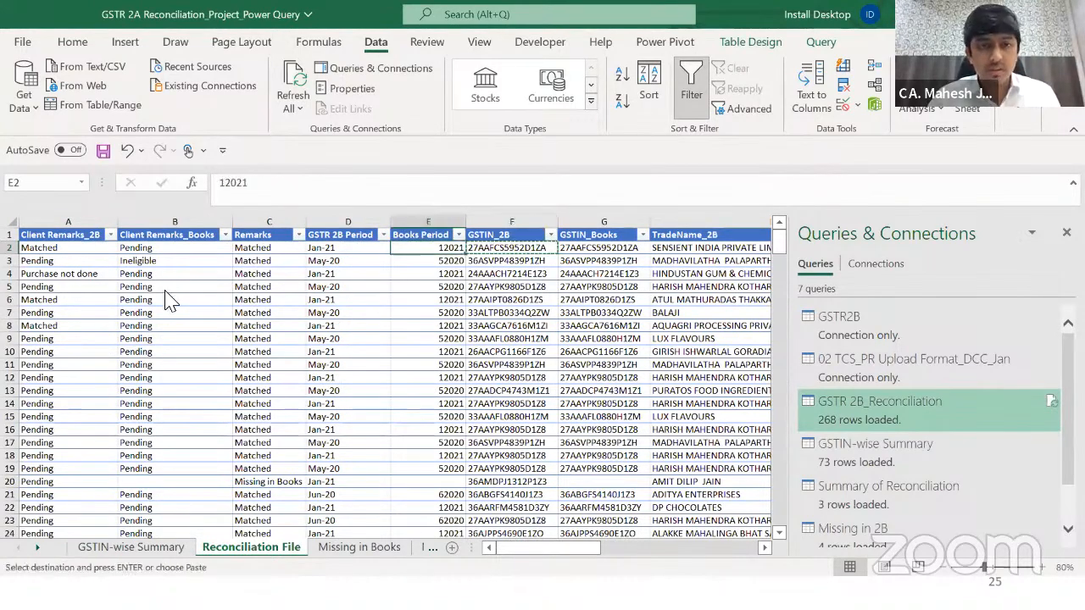
Step: Delete the Matched SENSIENT INDIA row in the 01 GSTR 2B workbook and save it
key(alt+Tab)
key(Up)
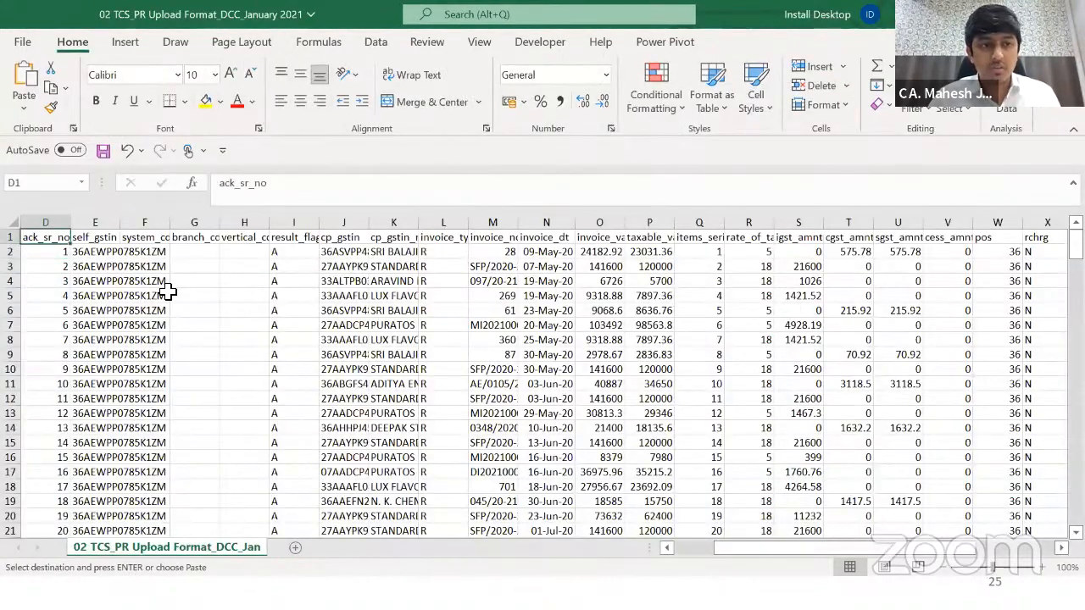
key(alt+Tab)
key(alt+Tab)
key(alt+Tab)
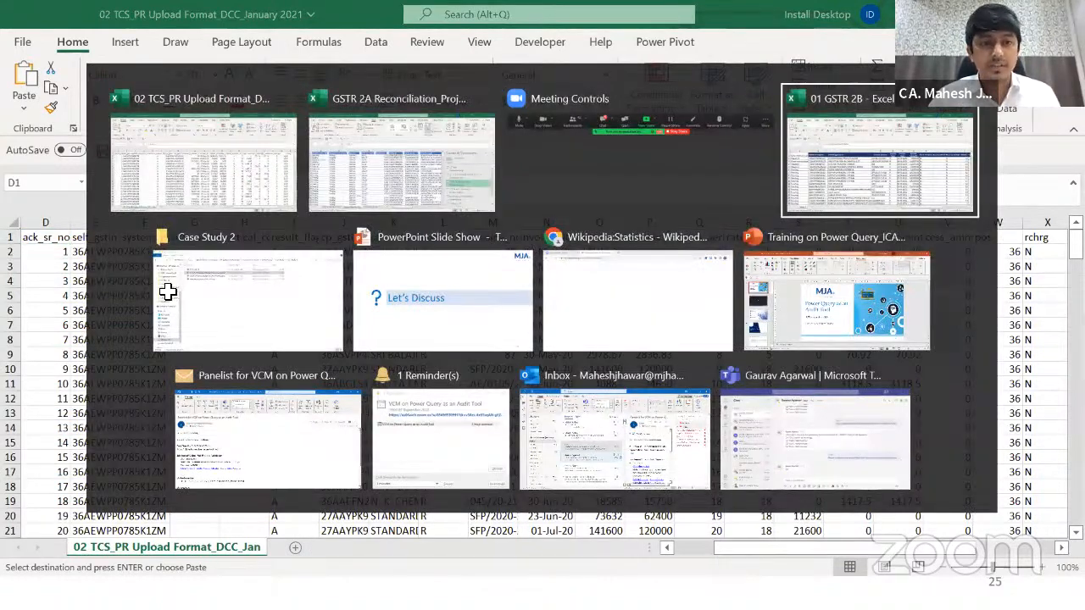
key(Up)
key(Up)
key(Left)
key(Left)
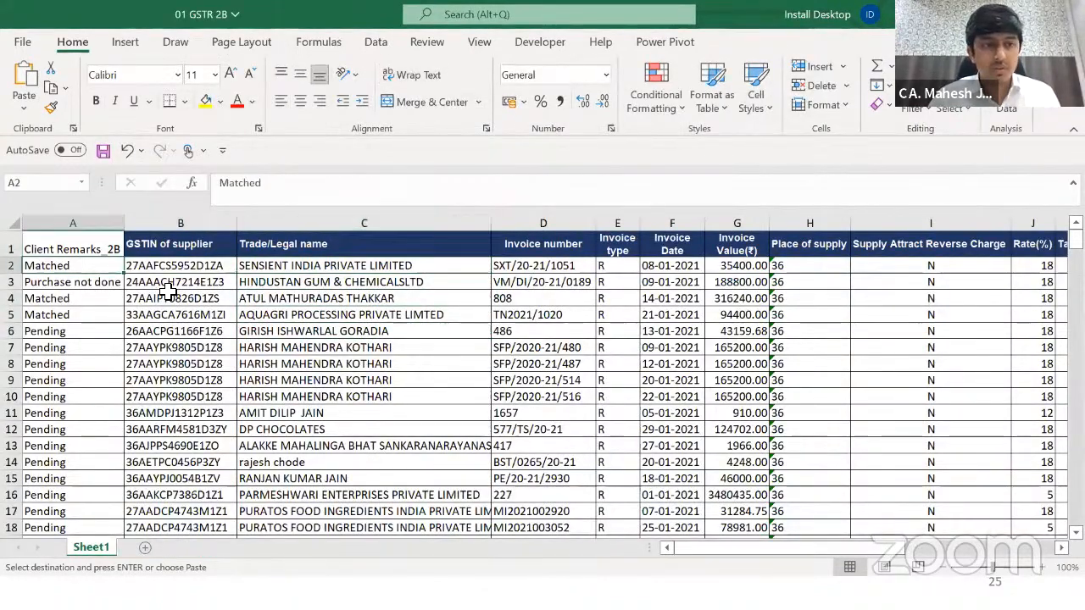
key(shift+space)
key(ctrl+minus)
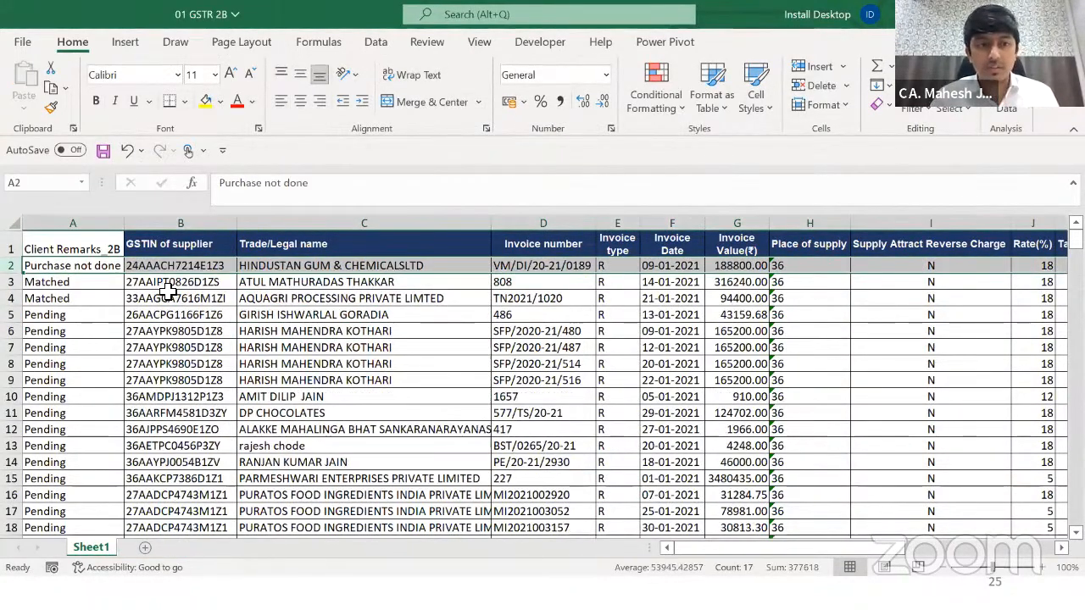
key(ctrl+s)
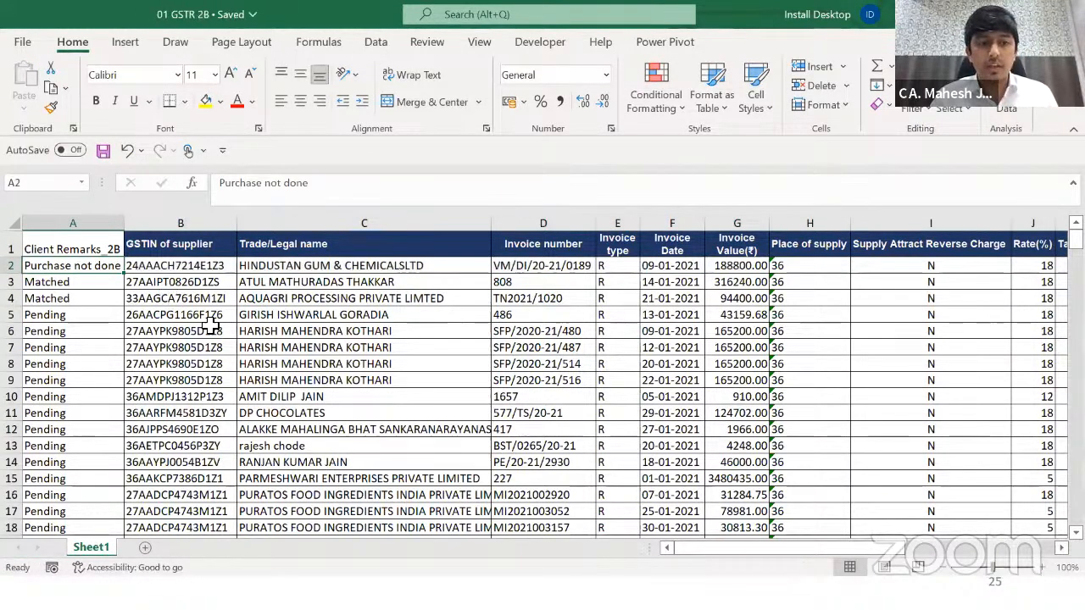
Step: Close the 01 GSTR 2B workbook and the purchase register, saving its changes
click(208, 331)
key(alt+space)
key(c)
key(alt+space)
key(c)
key(Return)
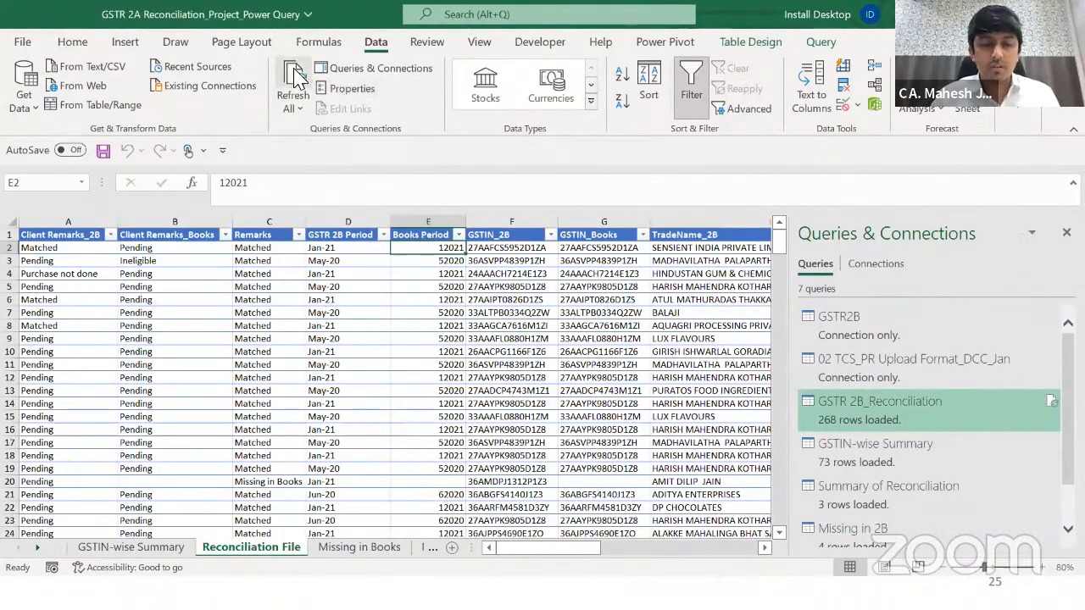
Step: Review the GSTIN-wise Summary list and totals table before refreshing
key(ctrl+Page_Up)
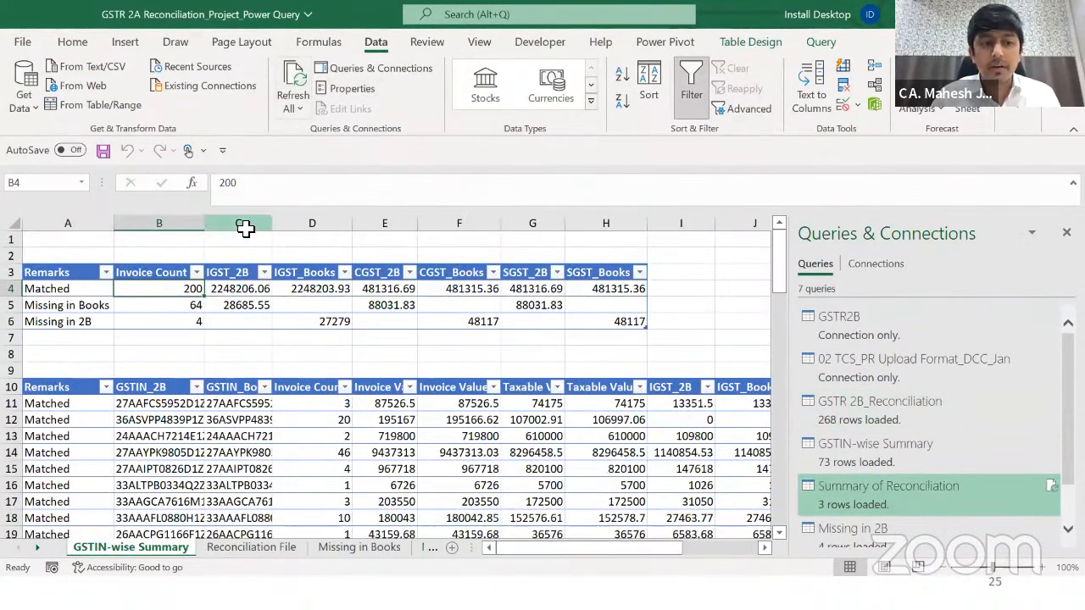
click(178, 420)
key(ctrl+Down)
key(Up)
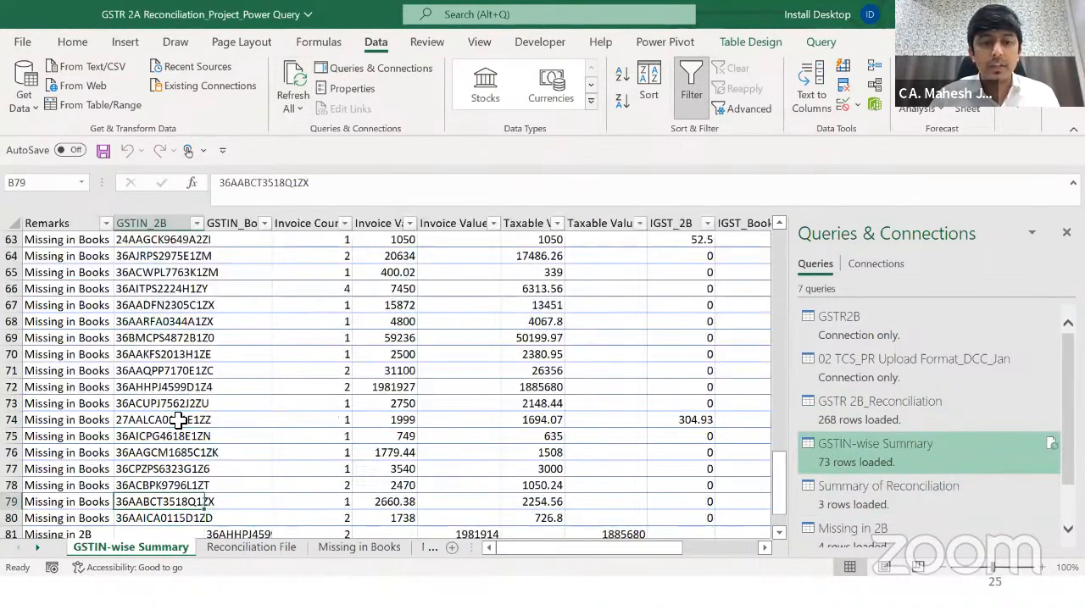
key(ctrl+Up)
key(ctrl+Up)
key(ctrl+Up)
key(ctrl+Up)
key(ctrl+Down)
key(Down)
key(Left)
key(Up)
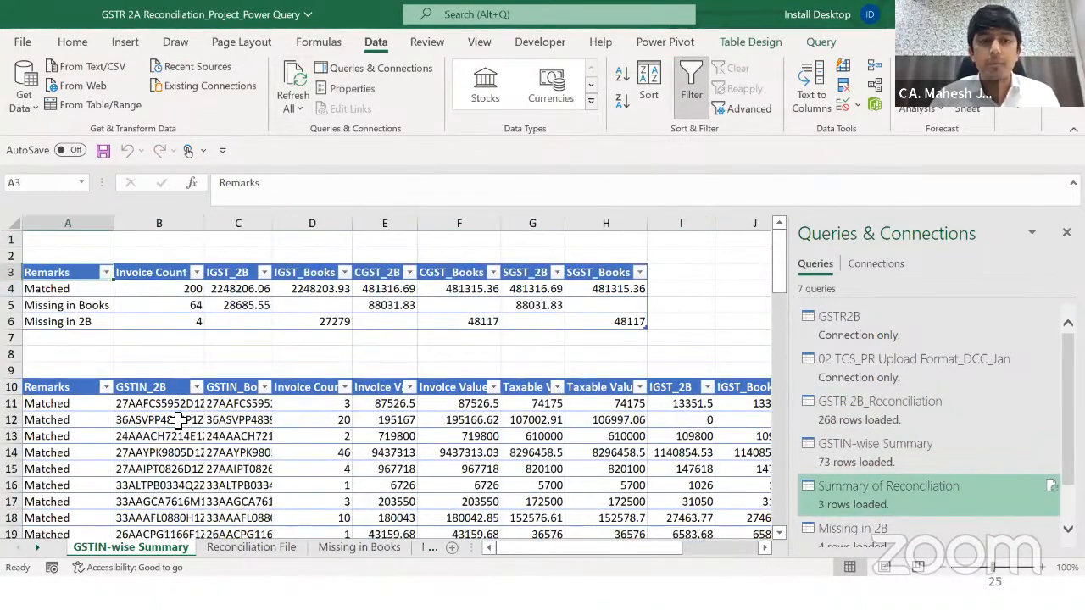
key(ctrl+shift+Right)
key(ctrl+shift+Down)
key(ctrl+Page_Down)
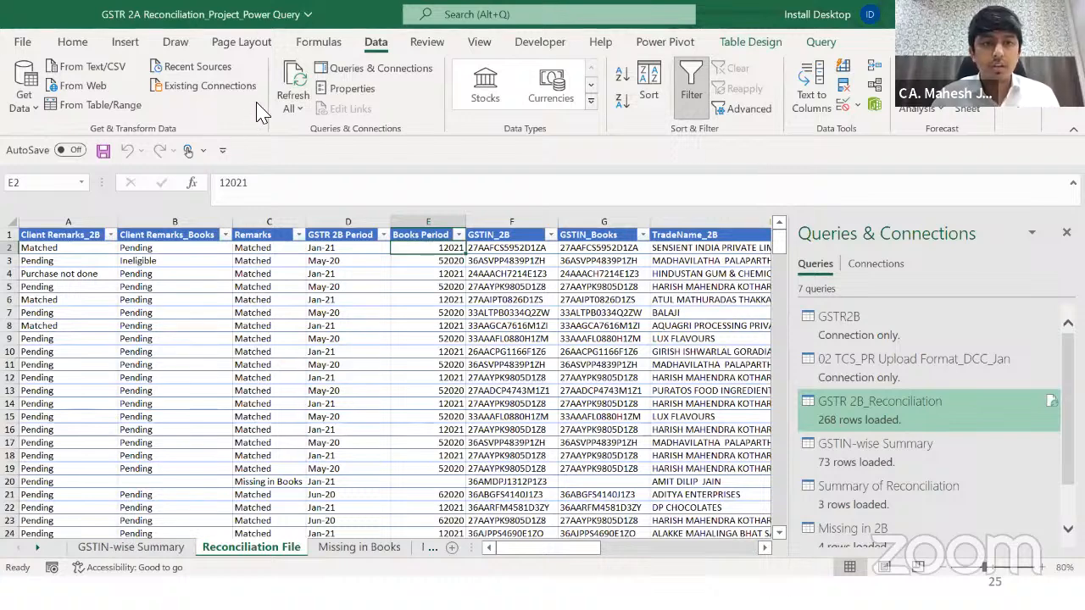
Step: Refresh all queries and check the updated client remarks and 74-row GSTIN-wise Summary
click(290, 78)
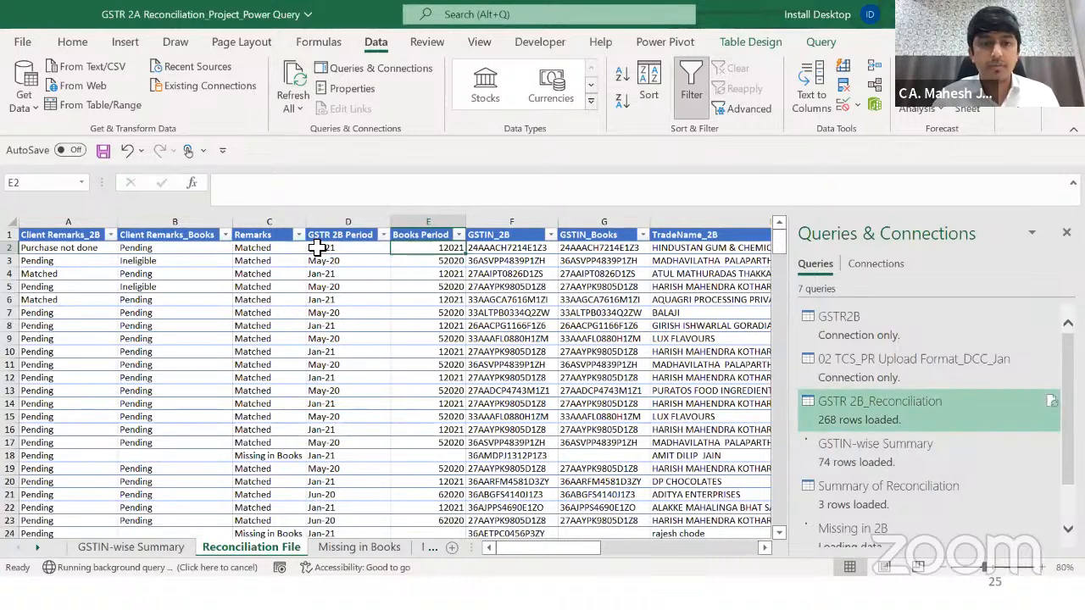
click(317, 248)
key(Home)
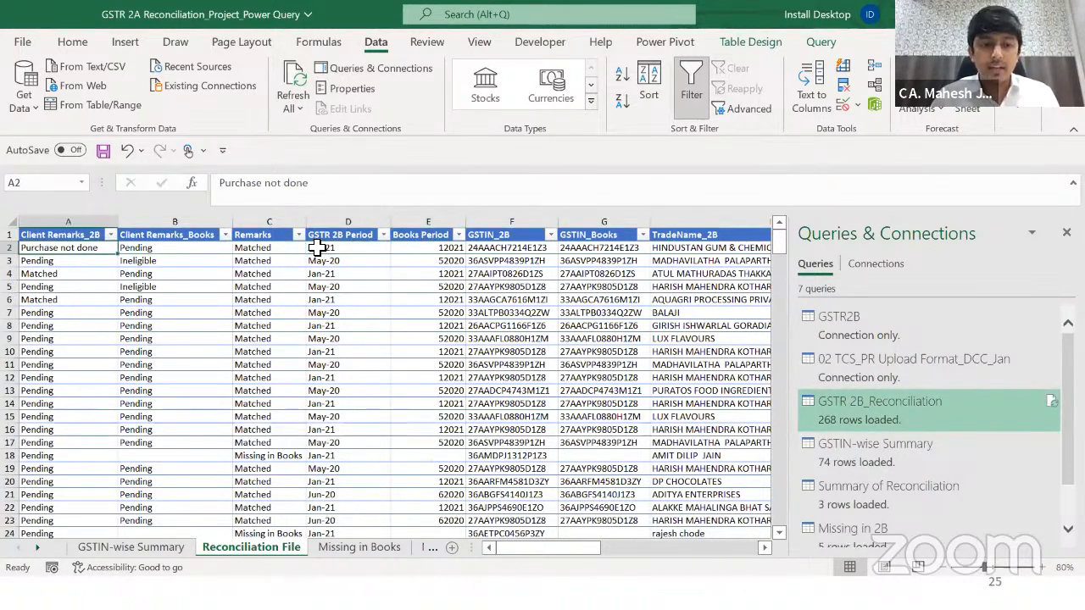
key(ctrl+Page_Up)
click(266, 452)
key(ctrl+Up)
key(Down)
key(ctrl+Page_Down)
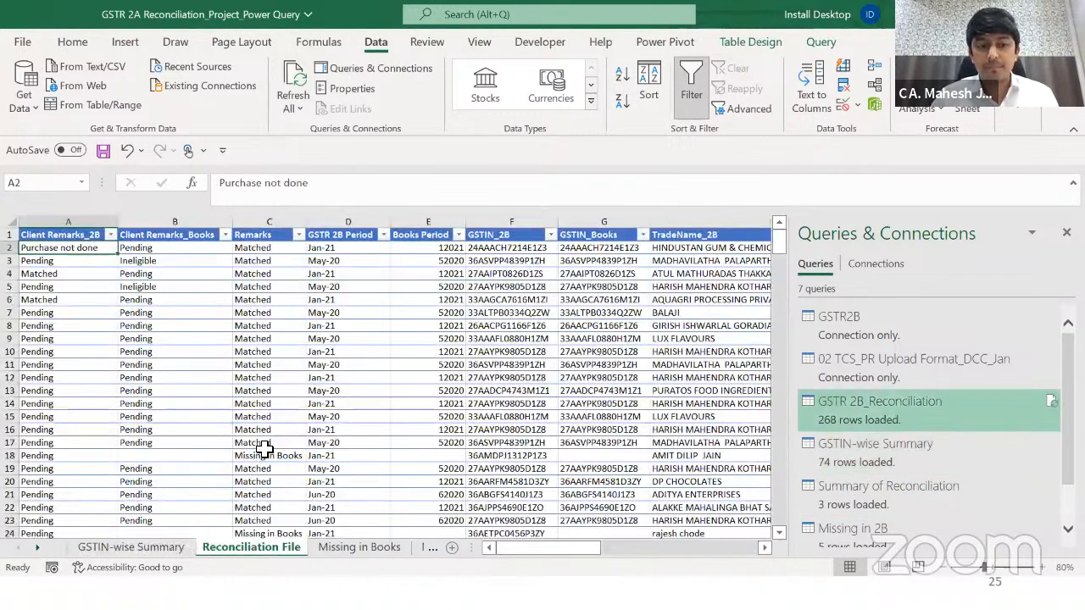
Step: Review the Client Remarks_2B and GSTIN_2B filter lists without applying any filter
key(Up)
key(alt+Down)
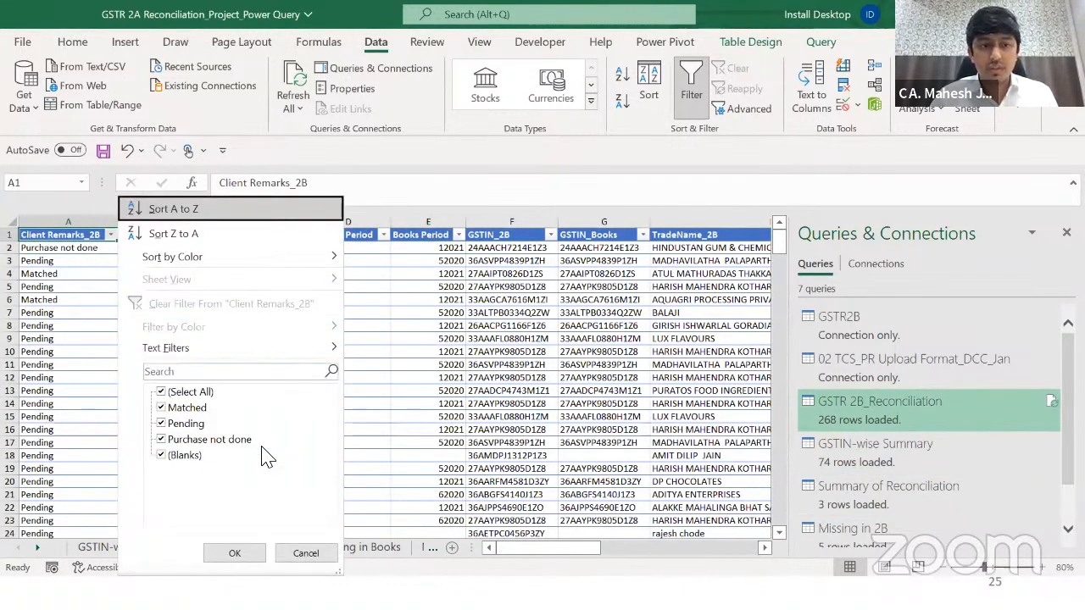
key(Escape)
key(Right)
key(Right)
key(Right)
key(Right)
key(Right)
key(Right)
key(Left)
key(alt+Down)
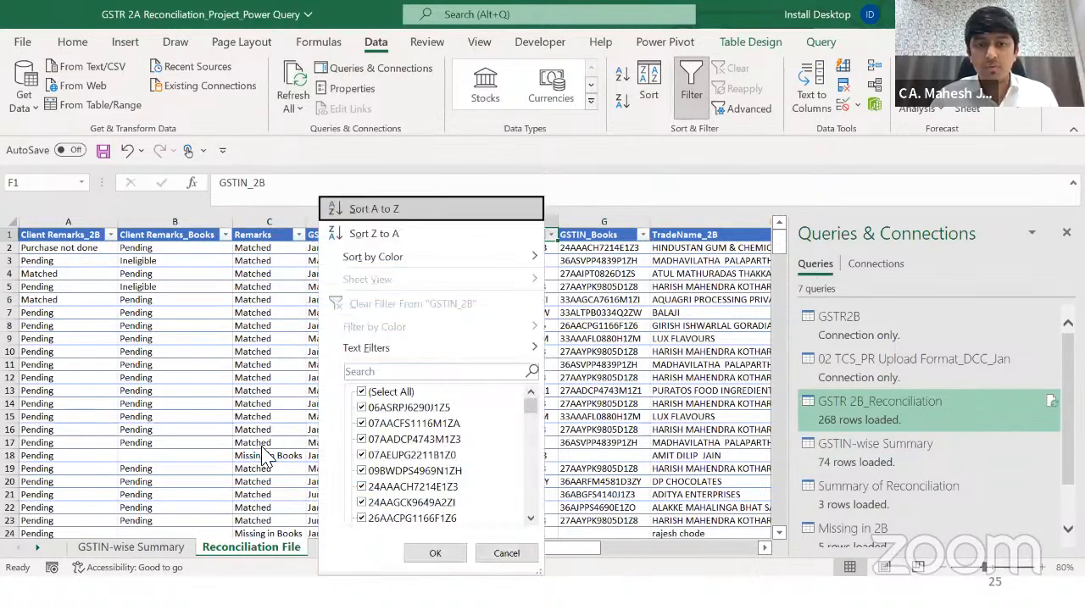
key(Down)
key(Up)
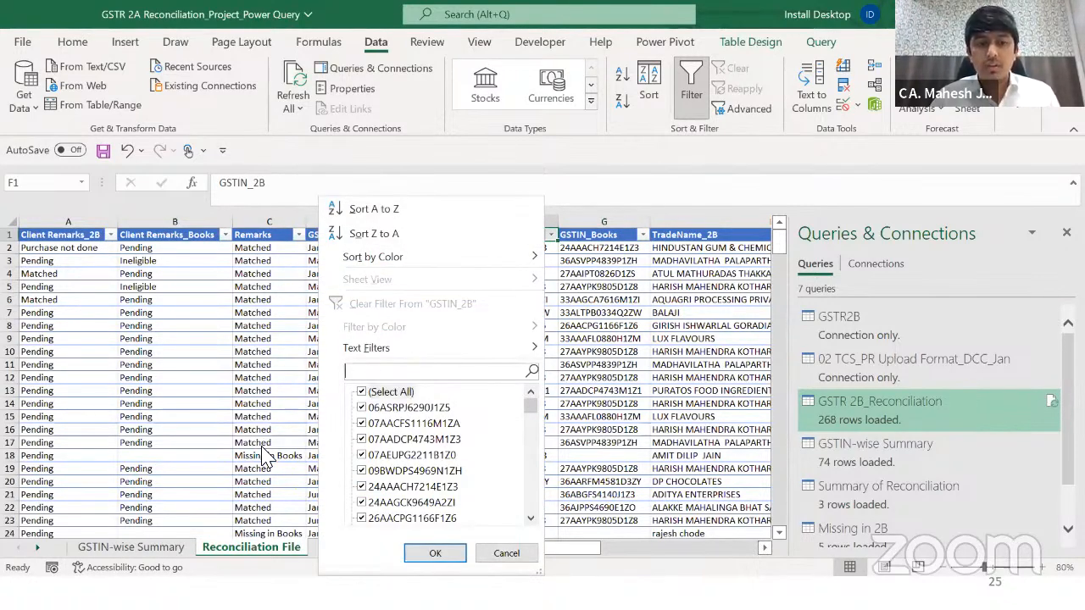
key(alt+Tab)
key(alt+Tab)
key(alt+shift+Tab)
key(alt+shift+Tab)
key(Left)
key(Right)
key(Right)
key(Right)
Step: Filter TradeName_2B to SENSIENT rows by searching 'se', review them, then clear the filter
key(alt+Down)
key(Down)
key(Down)
key(Down)
key(Down)
key(Down)
key(Down)
text(se)
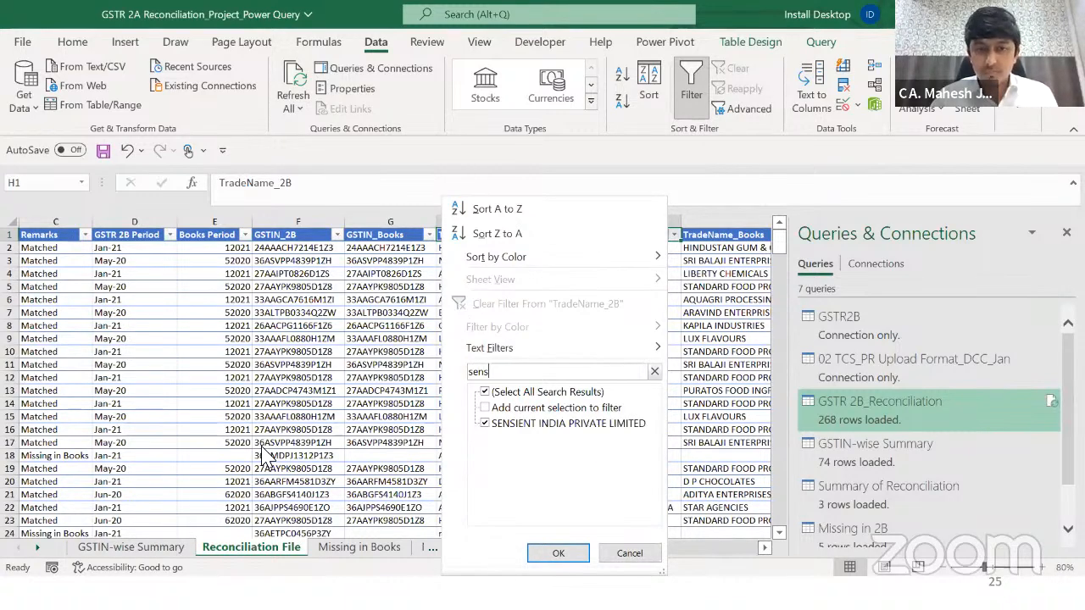
key(Return)
key(Down)
key(shift+Down)
key(Up)
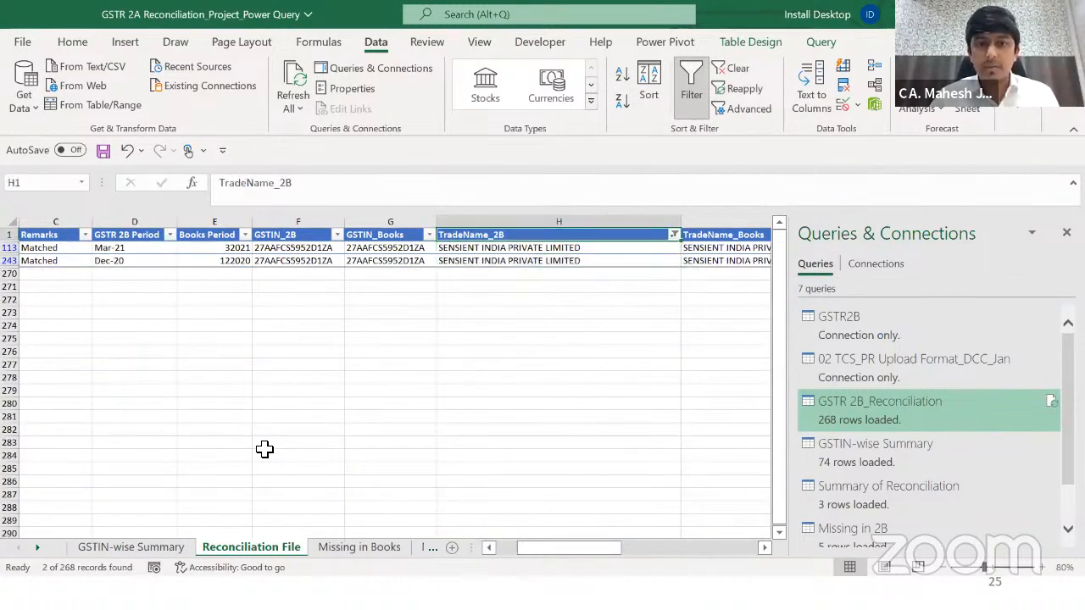
key(alt+Down)
key(c)
Step: Filter TradeName_Books on 'sens' and check the remark on SENSIENT row 267
key(Right)
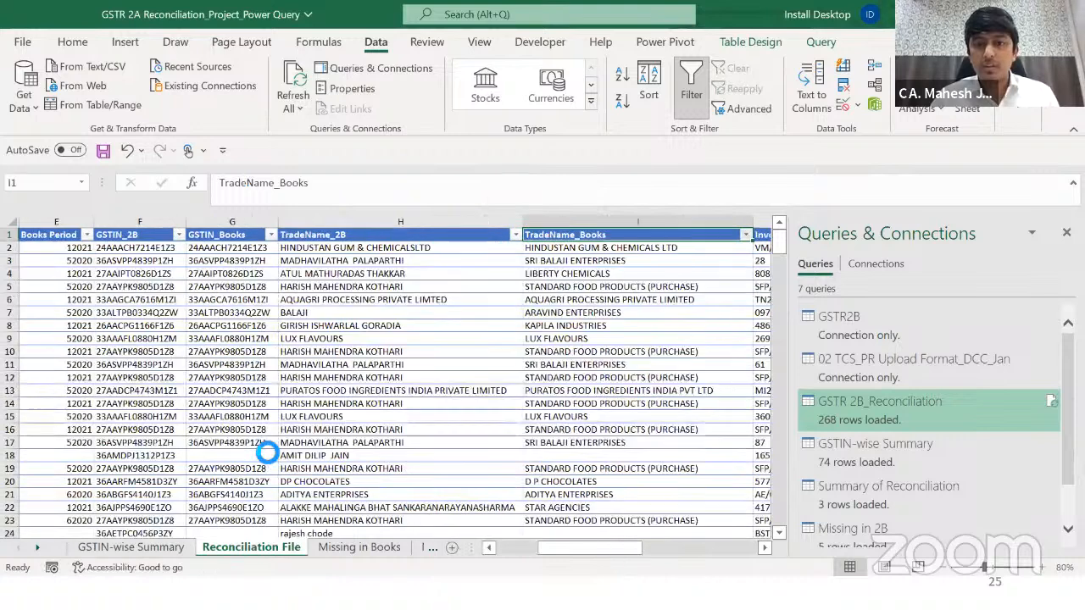
key(alt+Down)
text(eses)
key(BackSpace)
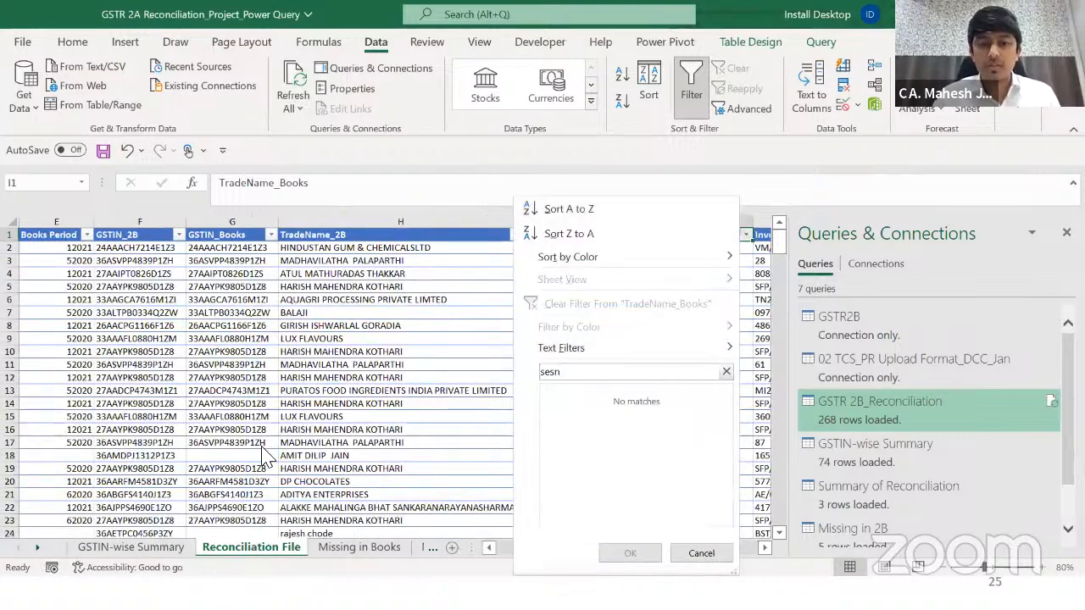
text(ns)
key(Return)
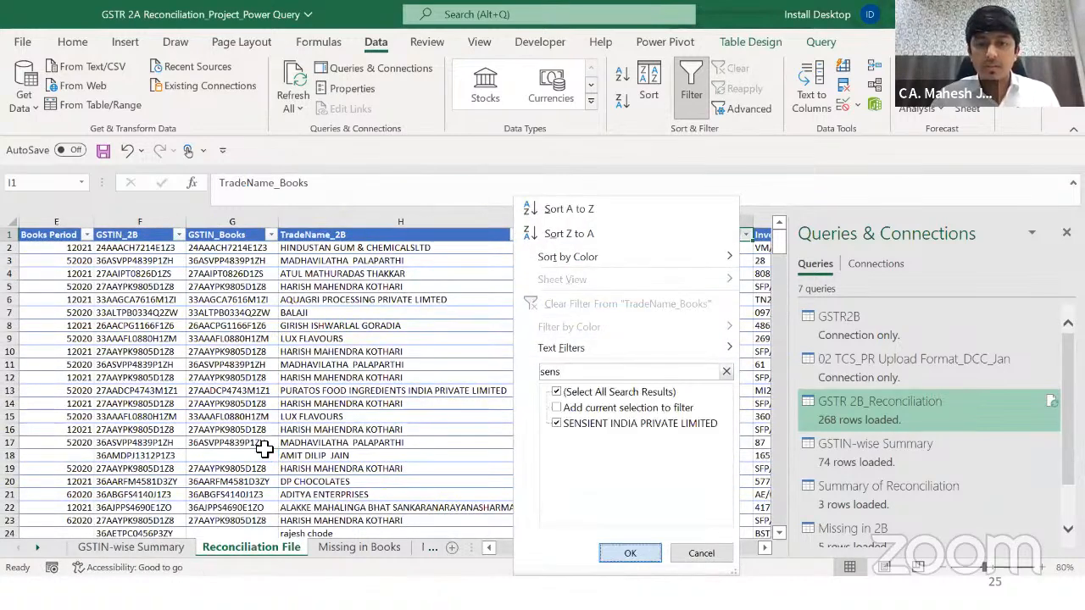
key(ctrl+shift+Down)
key(Left)
key(Left)
key(Down)
key(Down)
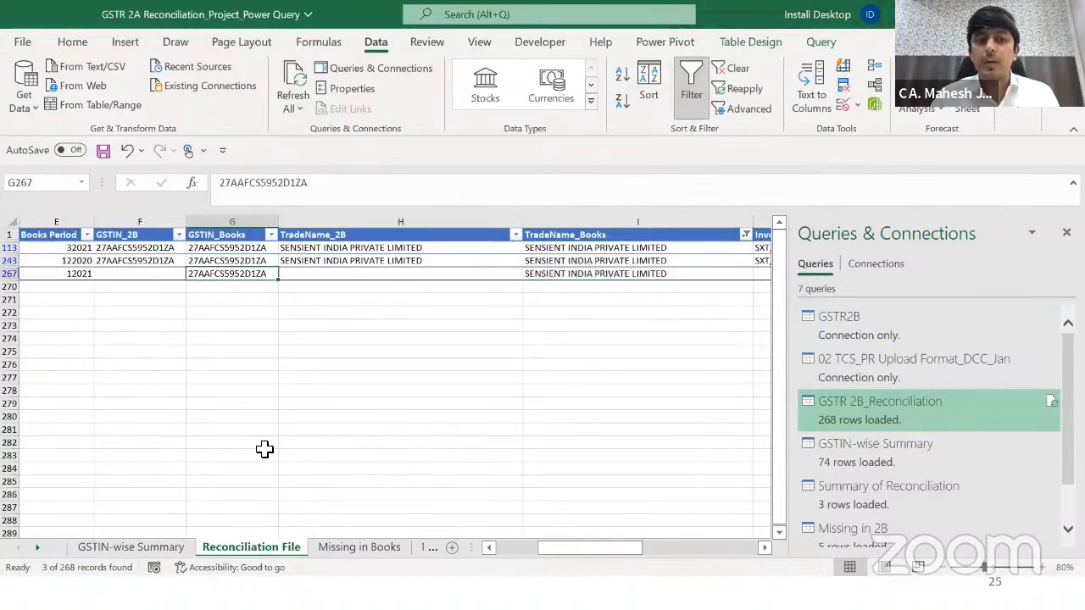
key(shift+Left)
key(shift+Left)
key(shift+Left)
key(shift+Left)
key(shift+Left)
key(shift+Left)
key(shift+Left)
key(Left)
key(Left)
key(Left)
key(Left)
key(Left)
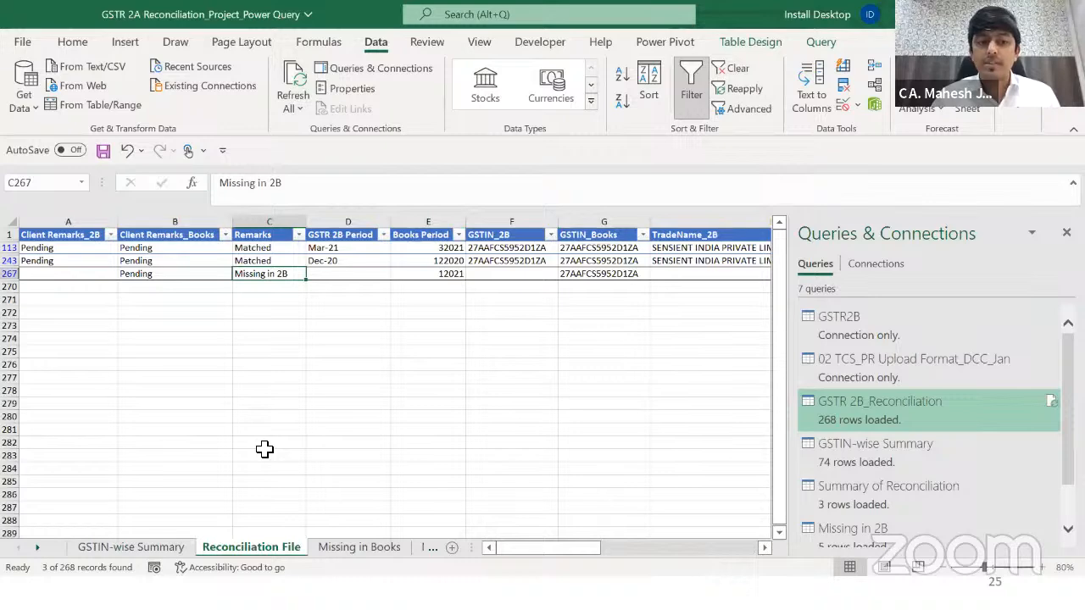
Step: On the Missing in 2B sheet, review row 4's SENSIENT invoice, tax amounts, remark and GSTIN
key(ctrl+Page_Down)
key(ctrl+Page_Down)
key(Right)
key(Right)
key(Down)
key(Down)
key(Down)
key(Right)
key(Right)
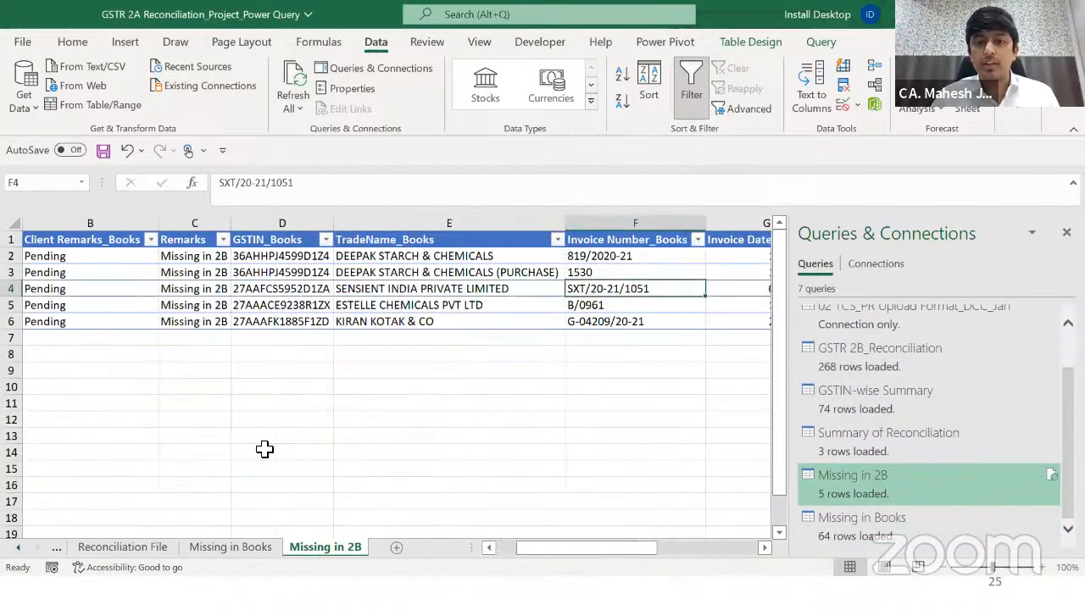
key(Right)
key(Right)
key(Right)
key(Right)
key(Right)
key(Right)
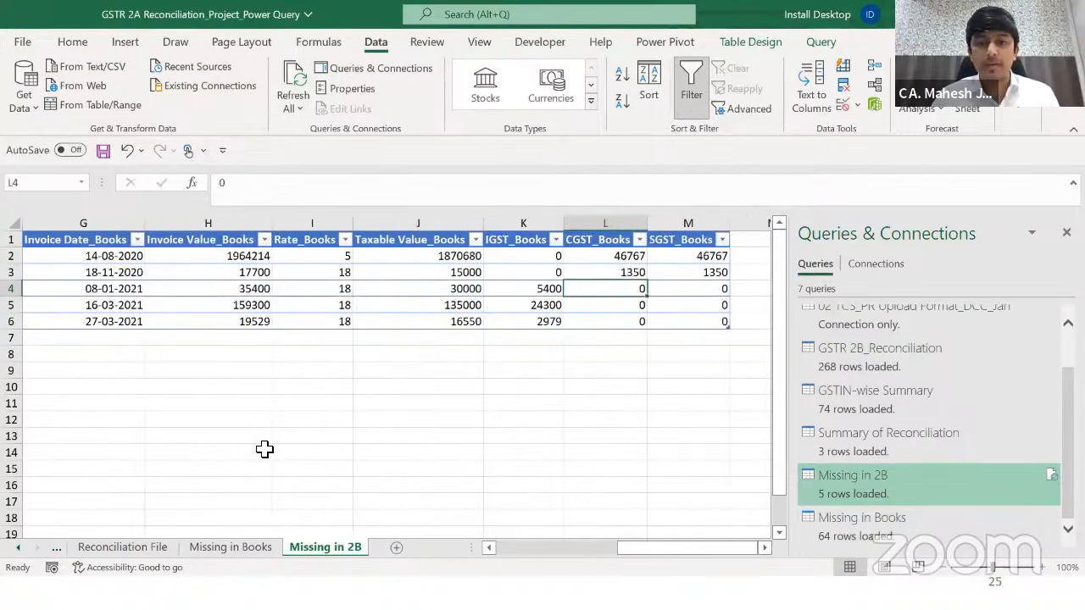
key(ctrl+Left)
key(ctrl+Left)
key(Right)
key(Right)
key(Left)
key(Left)
key(Right)
key(Right)
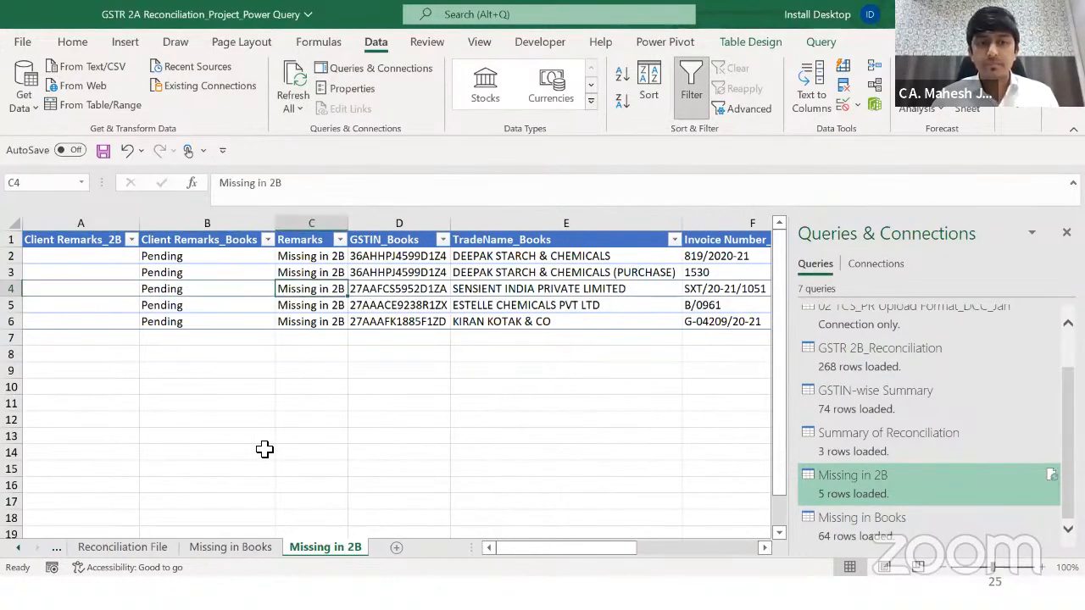
key(Right)
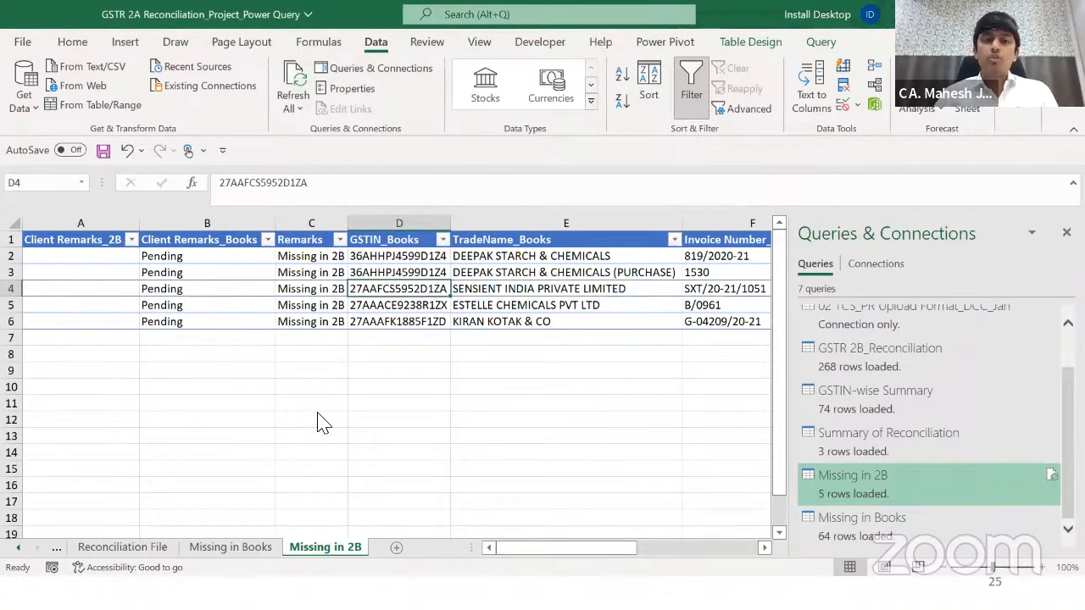
Step: Close the GSTR 2A Reconciliation workbook, saving changes
click(322, 424)
key(alt+F4)
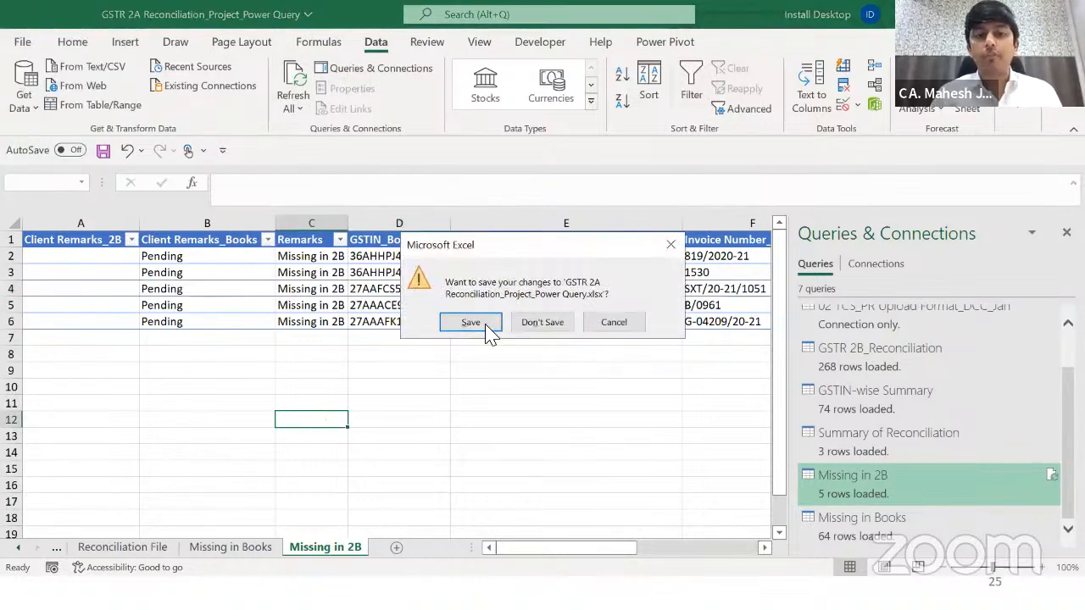
click(487, 331)
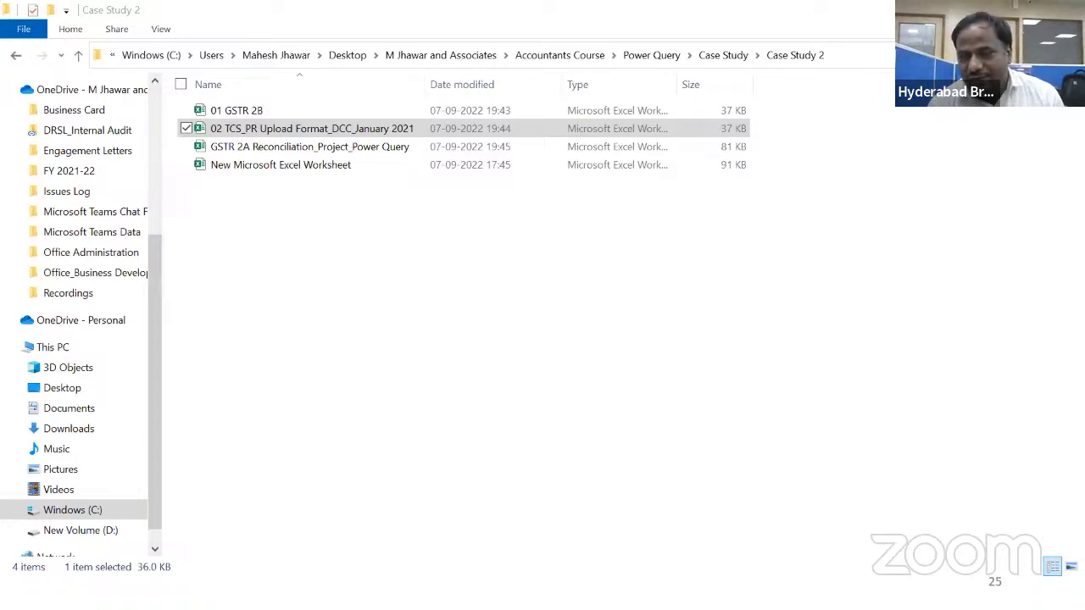
Step: Switch back to the PowerPoint slide show on the Let's Discuss slide
key(alt+Tab)
key(alt+Tab)
key(alt+Tab)
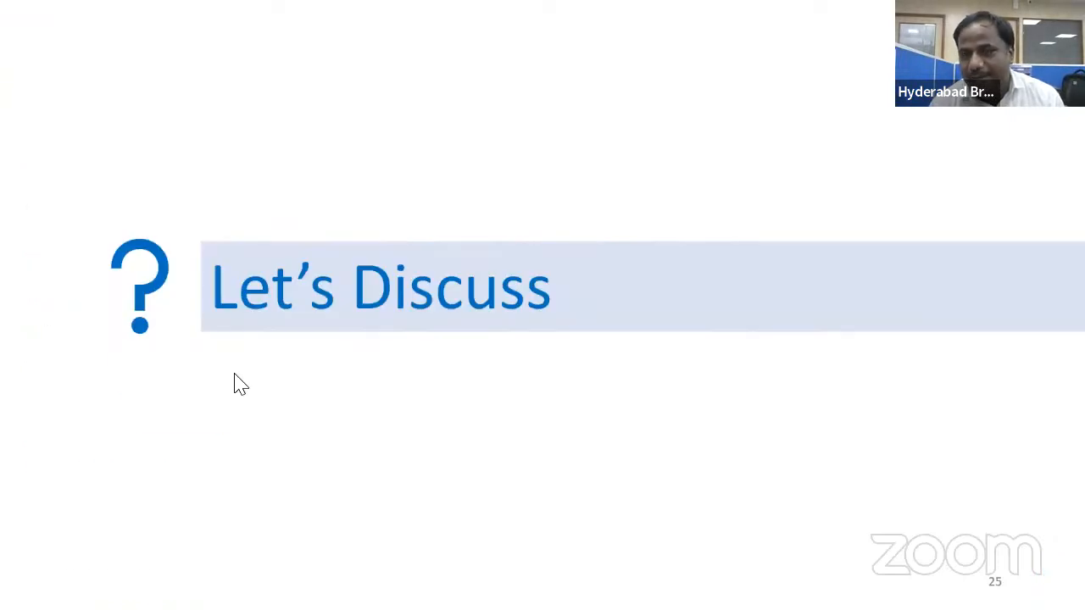